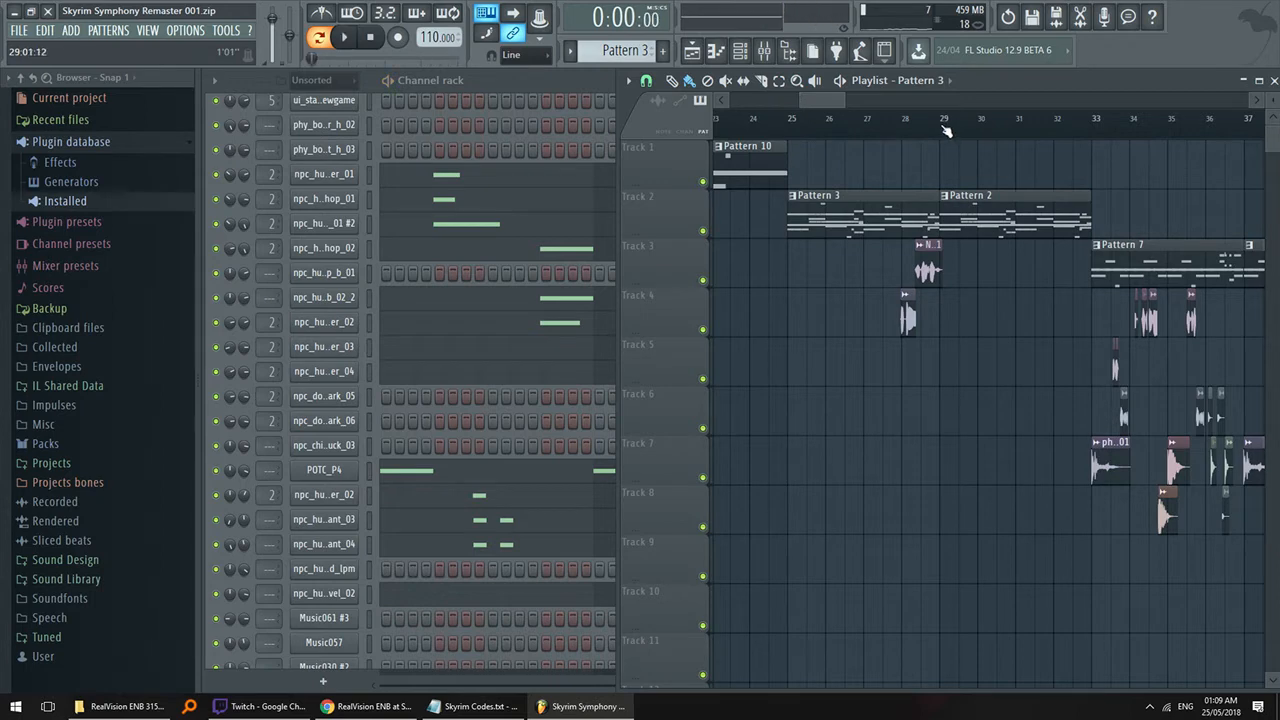
- Play the song from bar 29, follow Pattern 2's notes in the channel rack, and stop playback
click(945, 128)
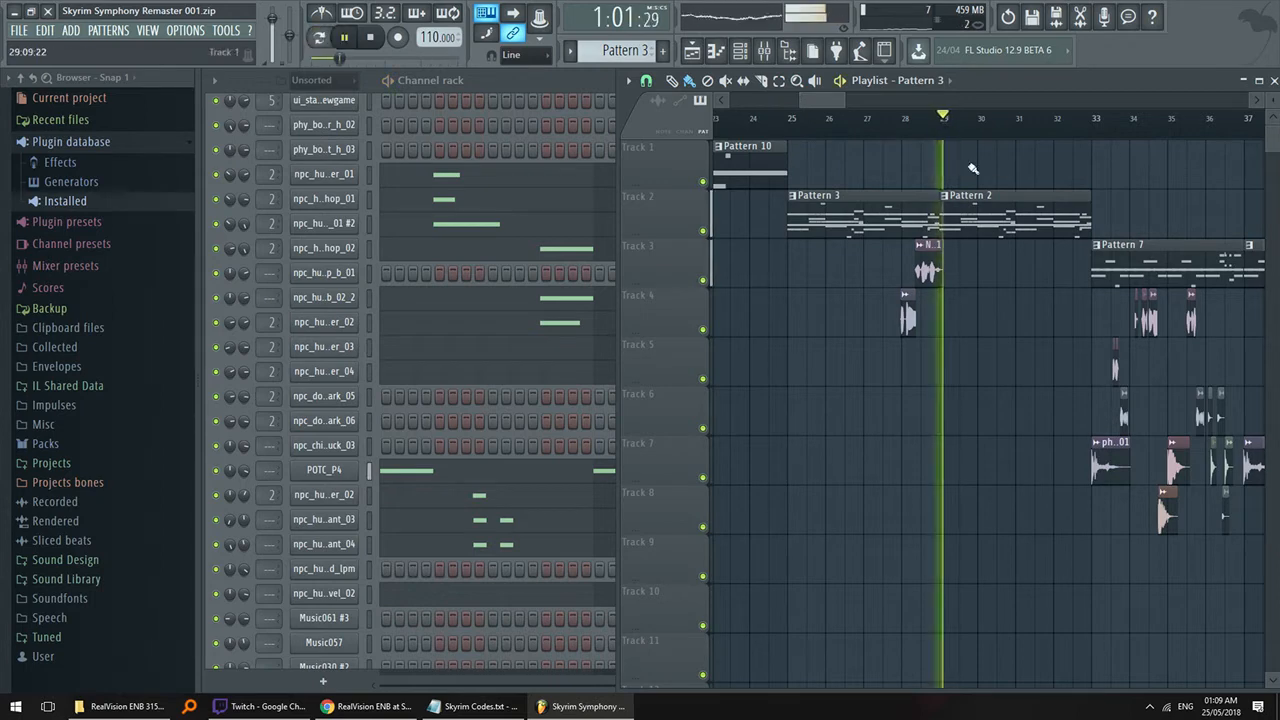
click(596, 90)
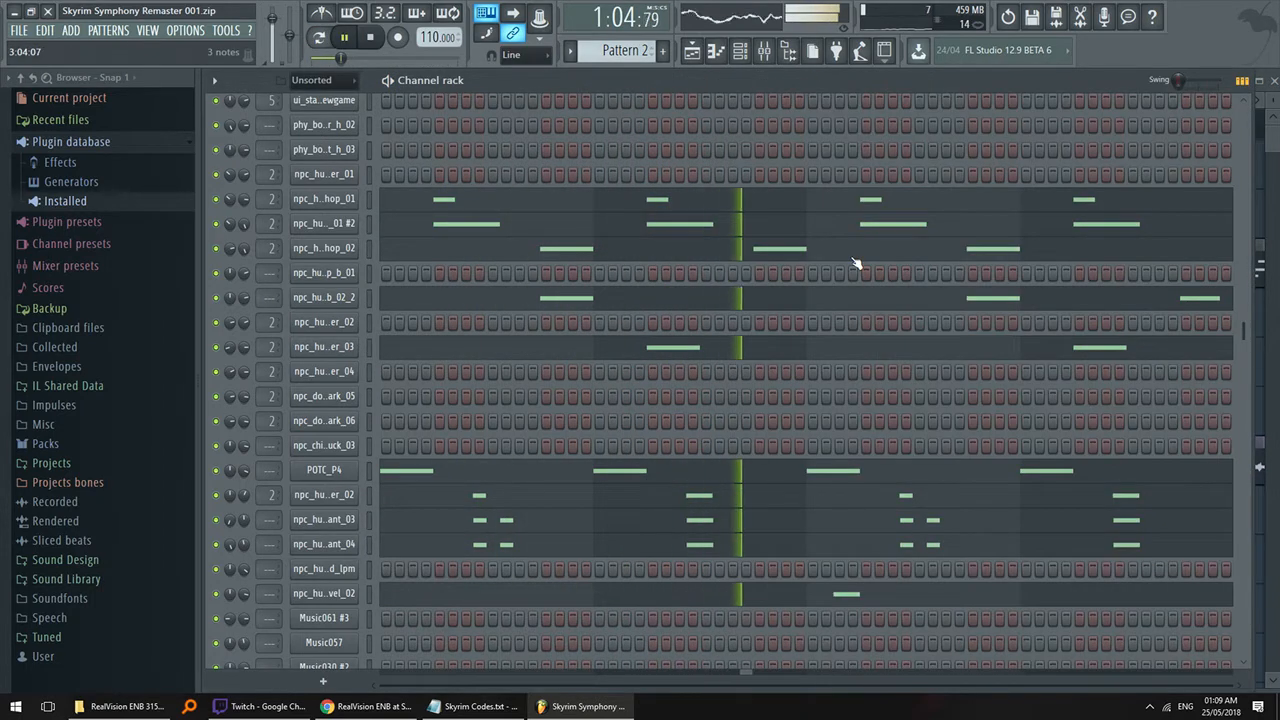
drag(964, 310, 828, 300)
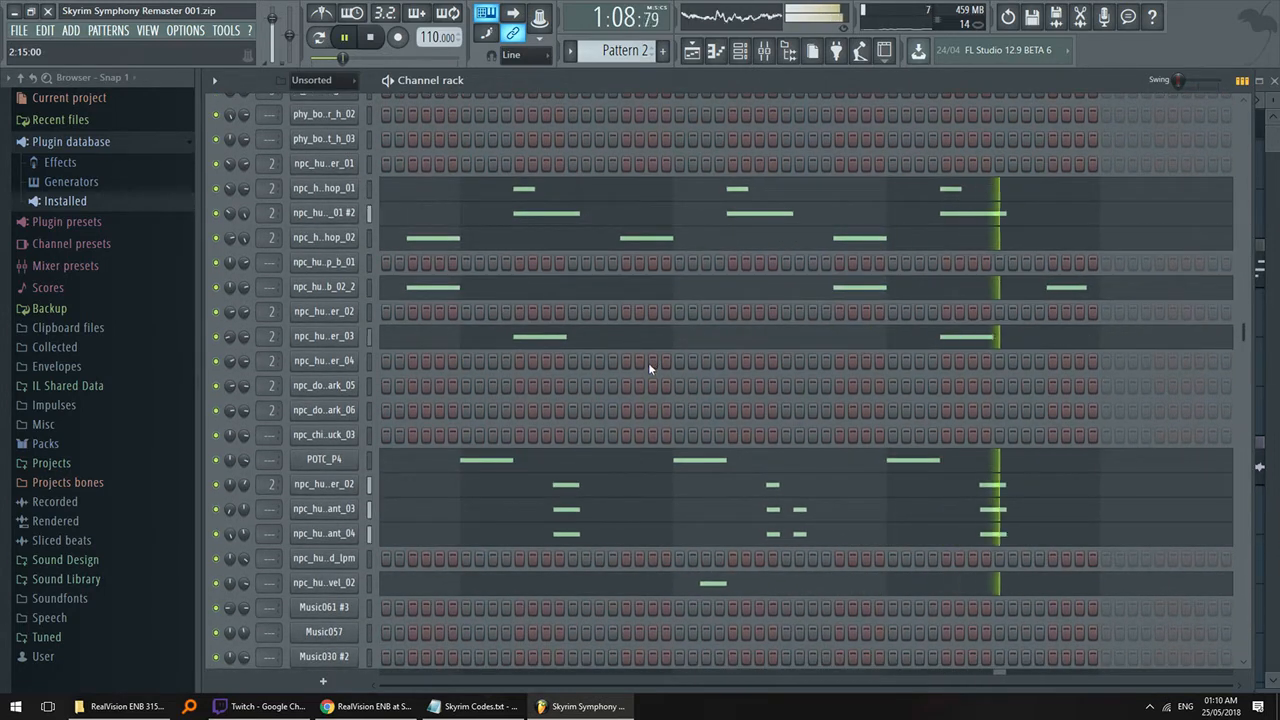
key(space)
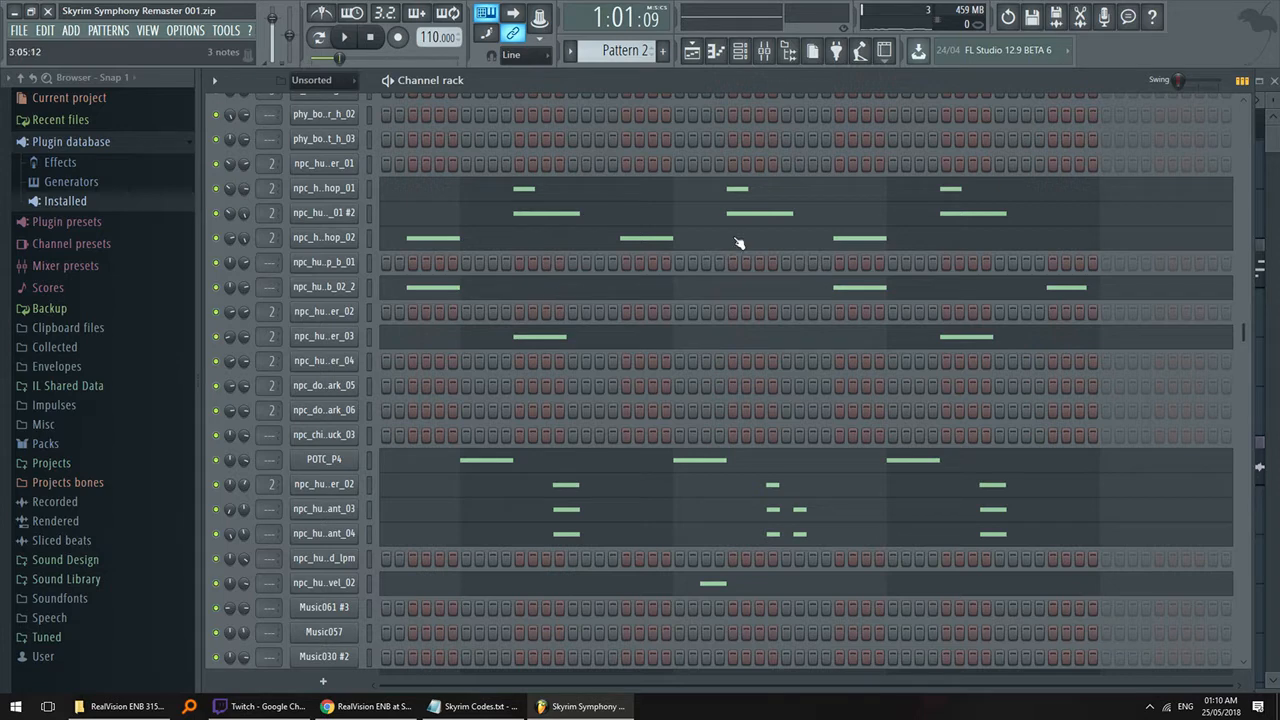
- Examine the full arrangement in the playlist, from the early patterns to the end and down through the lower tracks
key(F5)
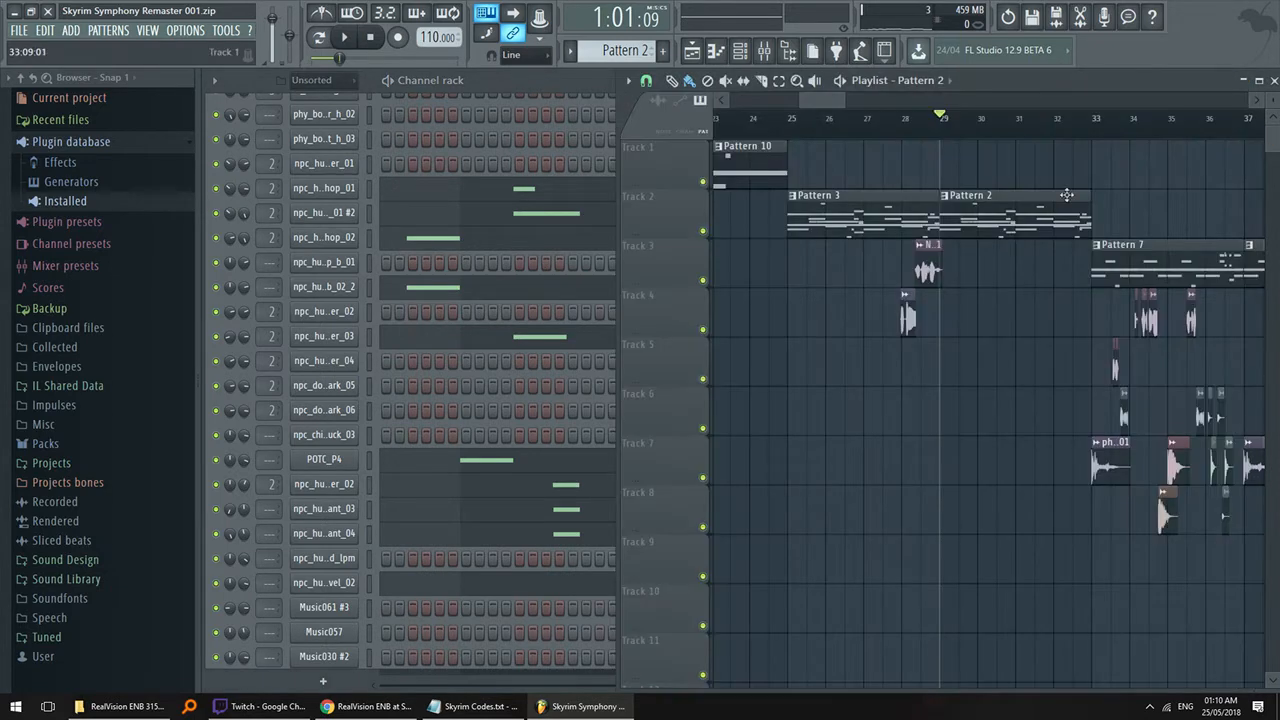
scroll(927, 96, down, 6)
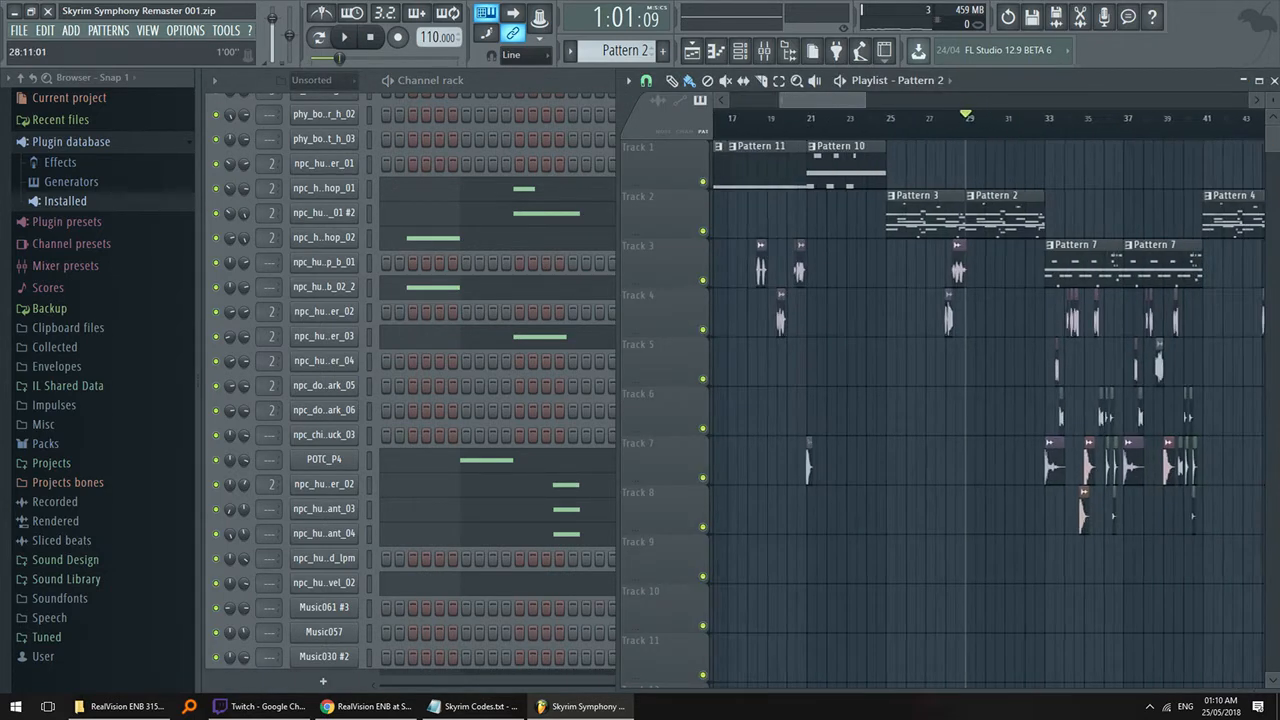
scroll(927, 95, up, 6)
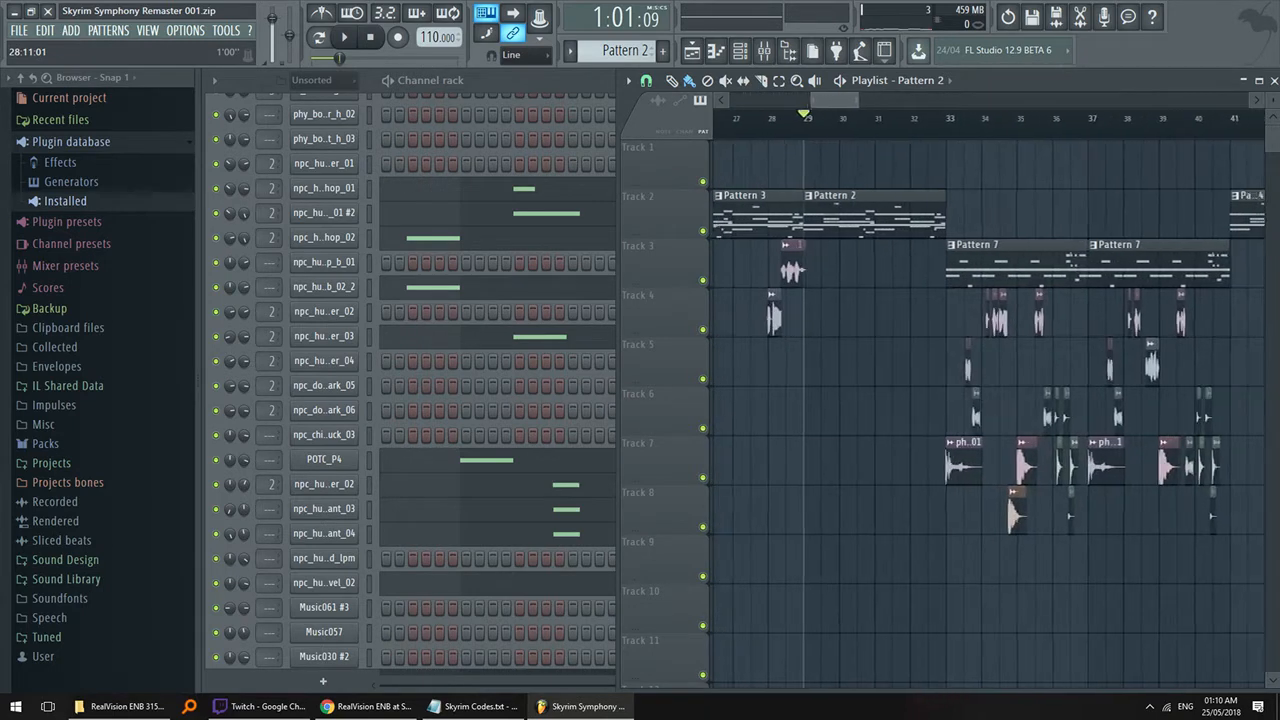
scroll(927, 95, down, 1)
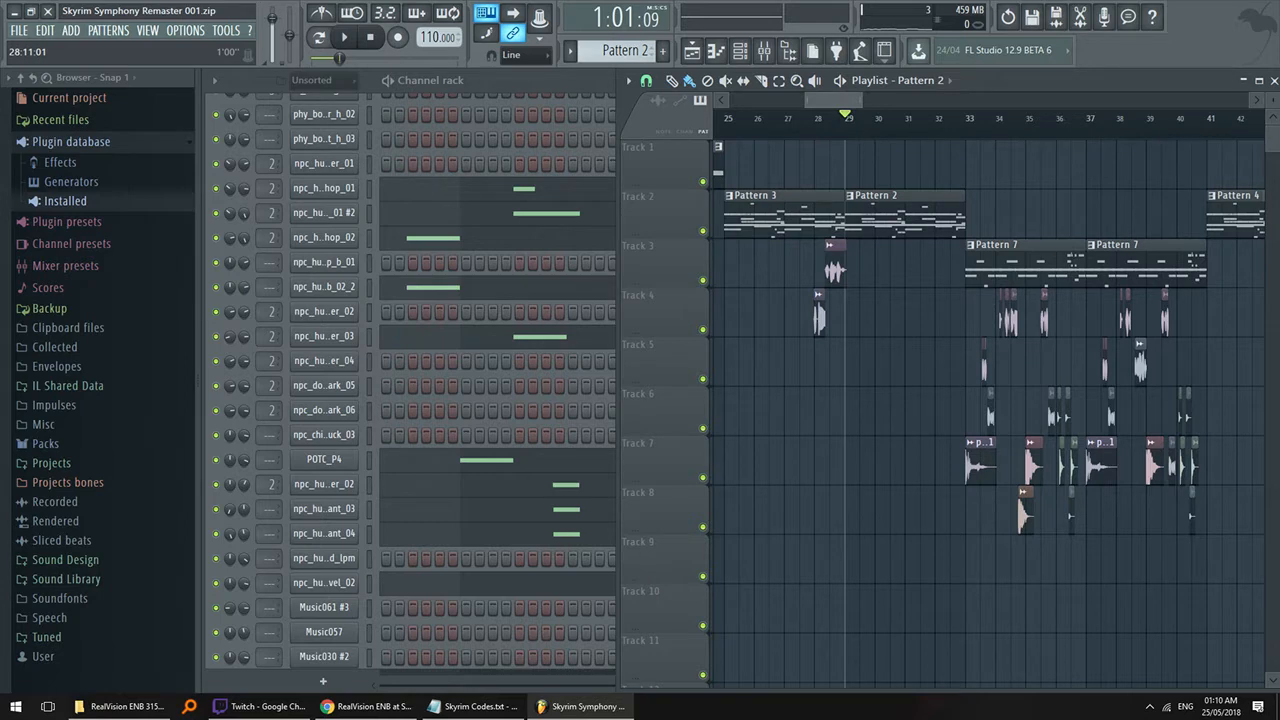
scroll(927, 95, down, 3)
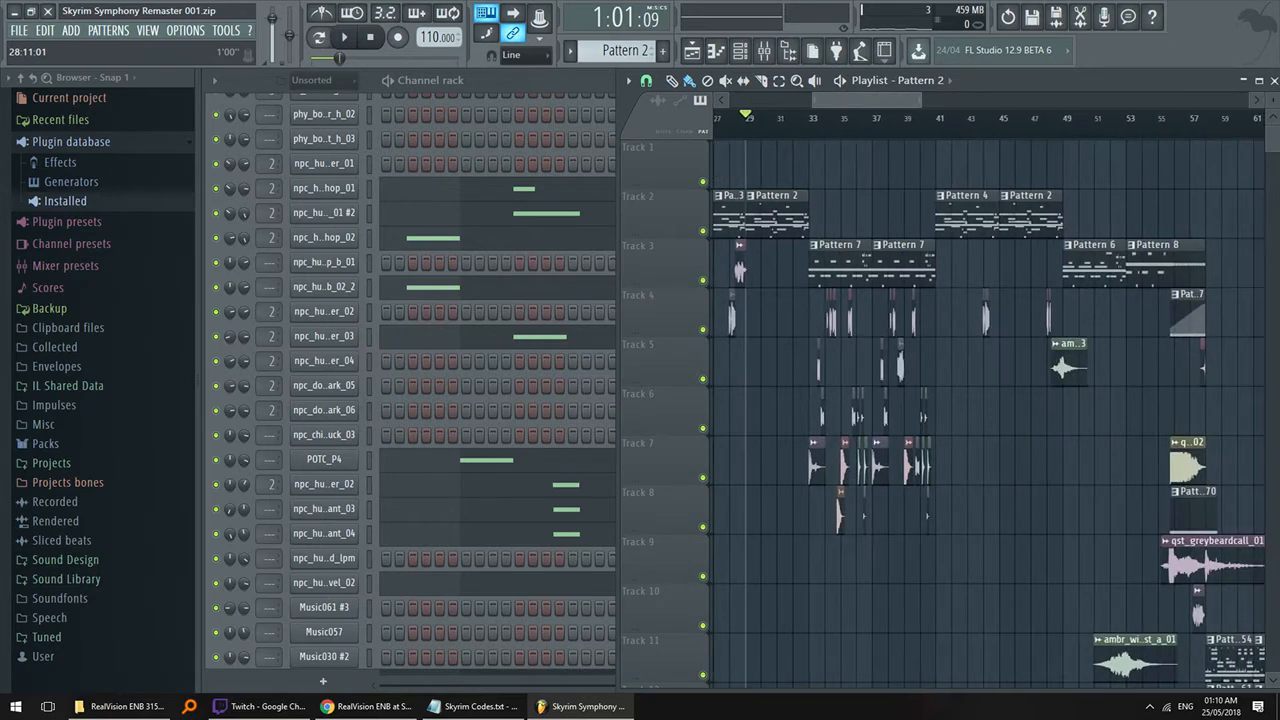
scroll(927, 95, down, 5)
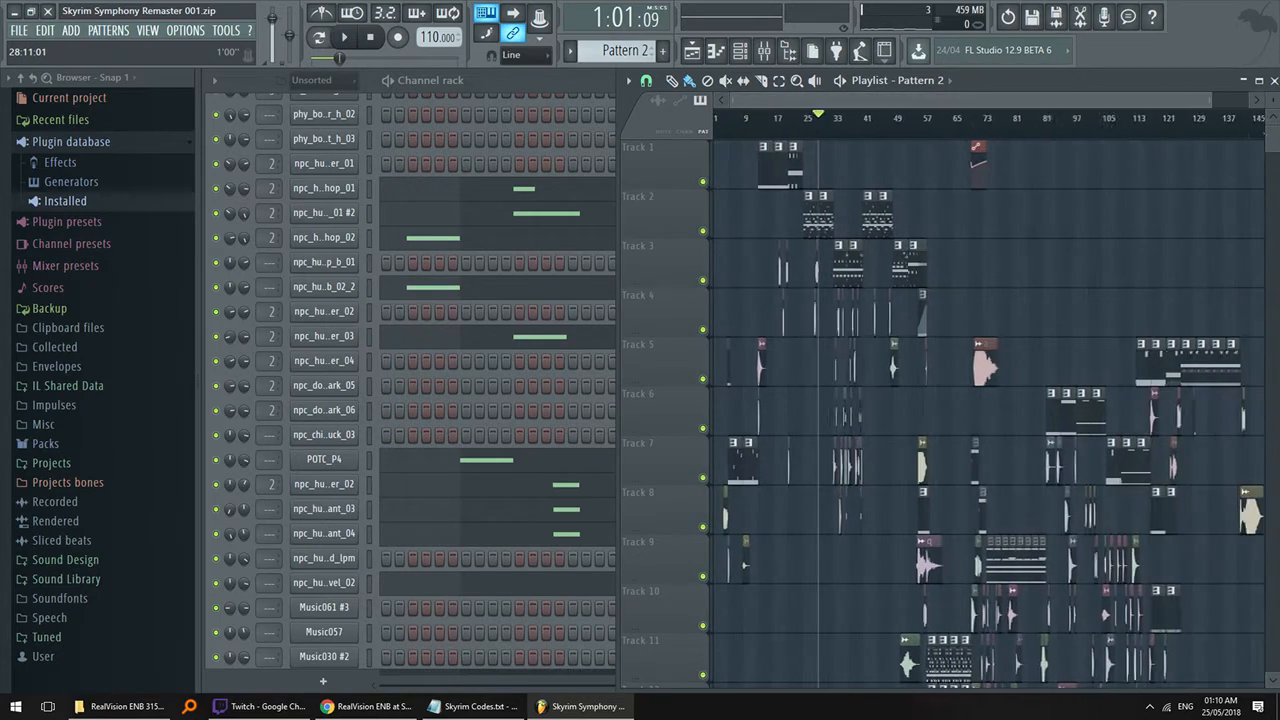
scroll(963, 320, down, 5)
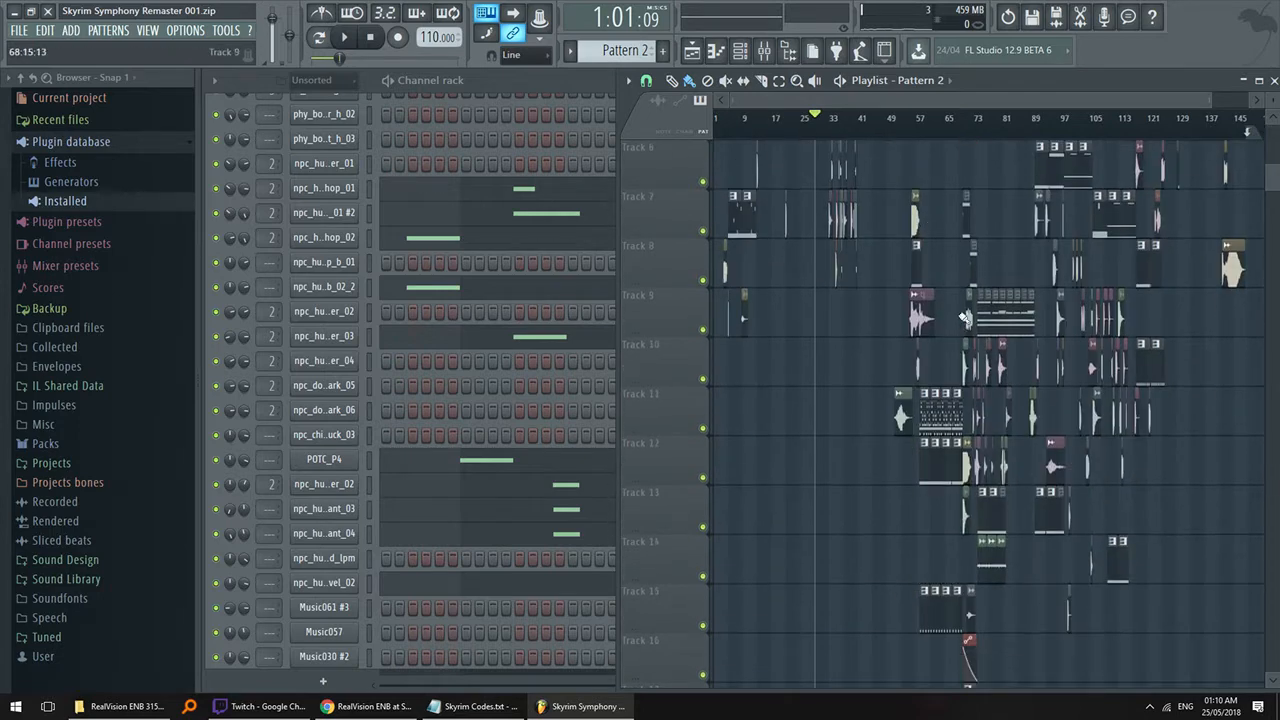
scroll(1010, 89, up, 8)
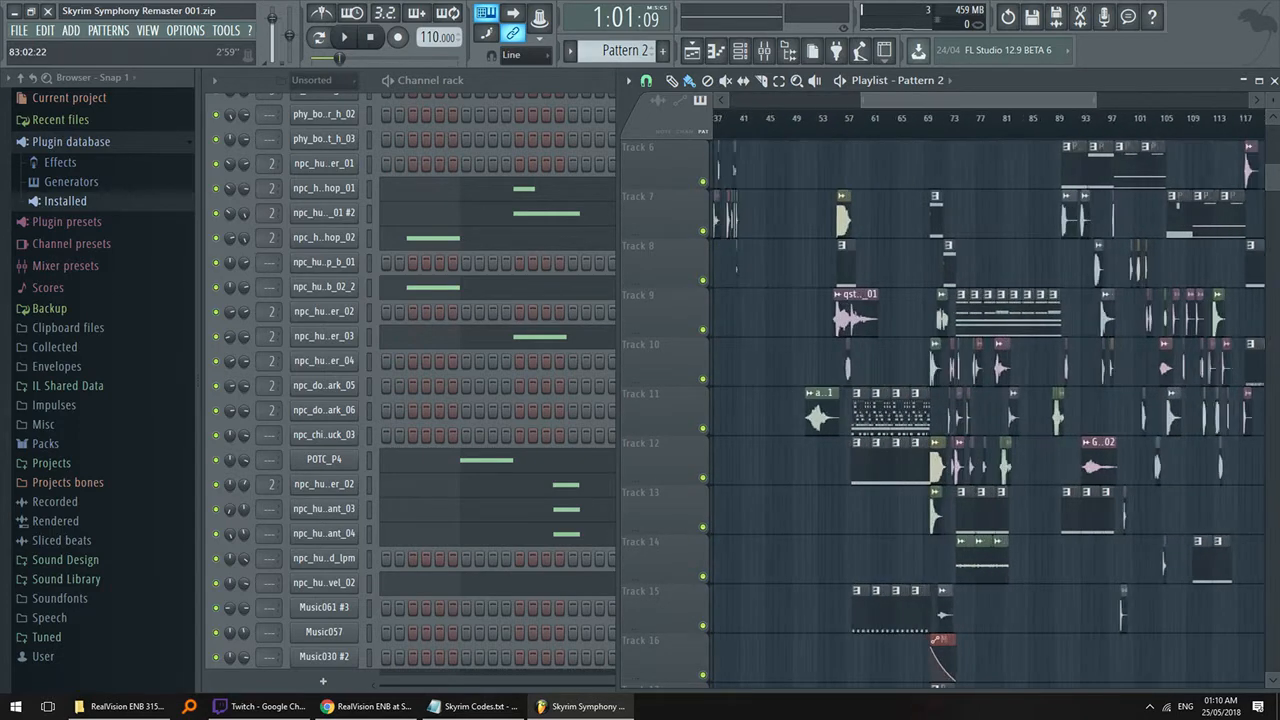
- Select Pattern 36 from Track 9, play it alone in pattern mode while inspecting its channels, and stop playback
click(945, 298)
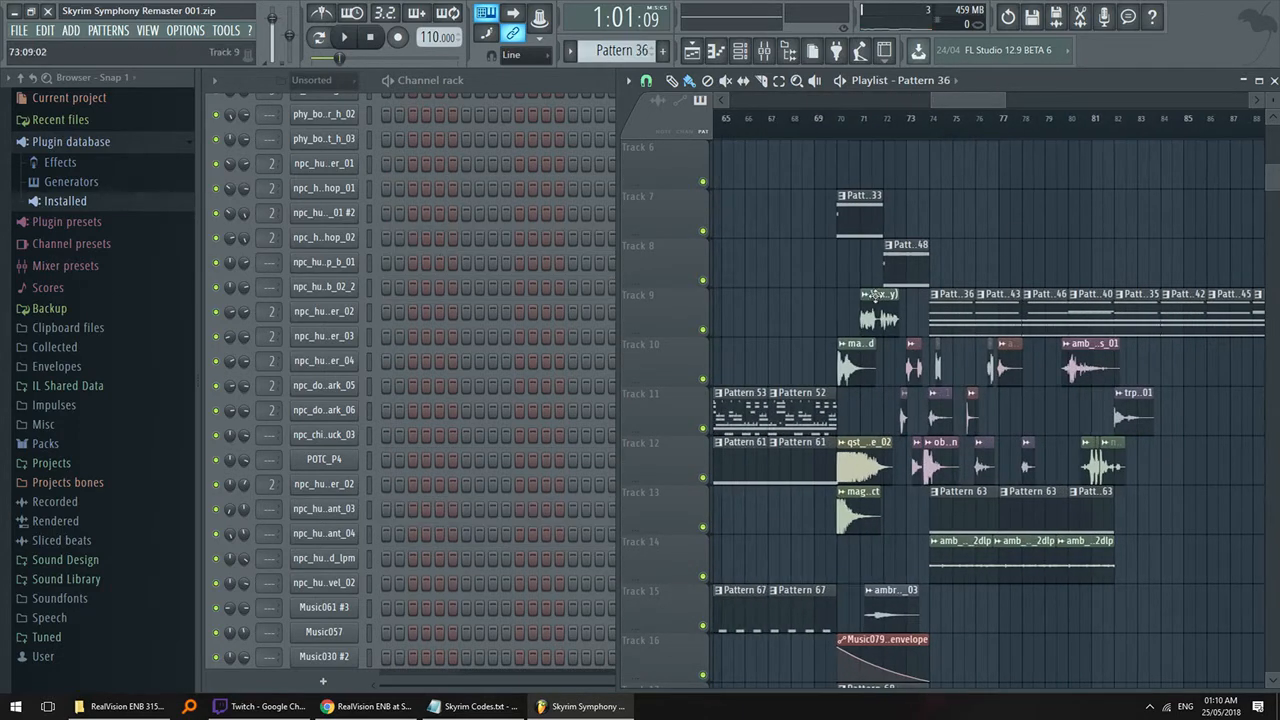
click(452, 85)
click(320, 38)
key(space)
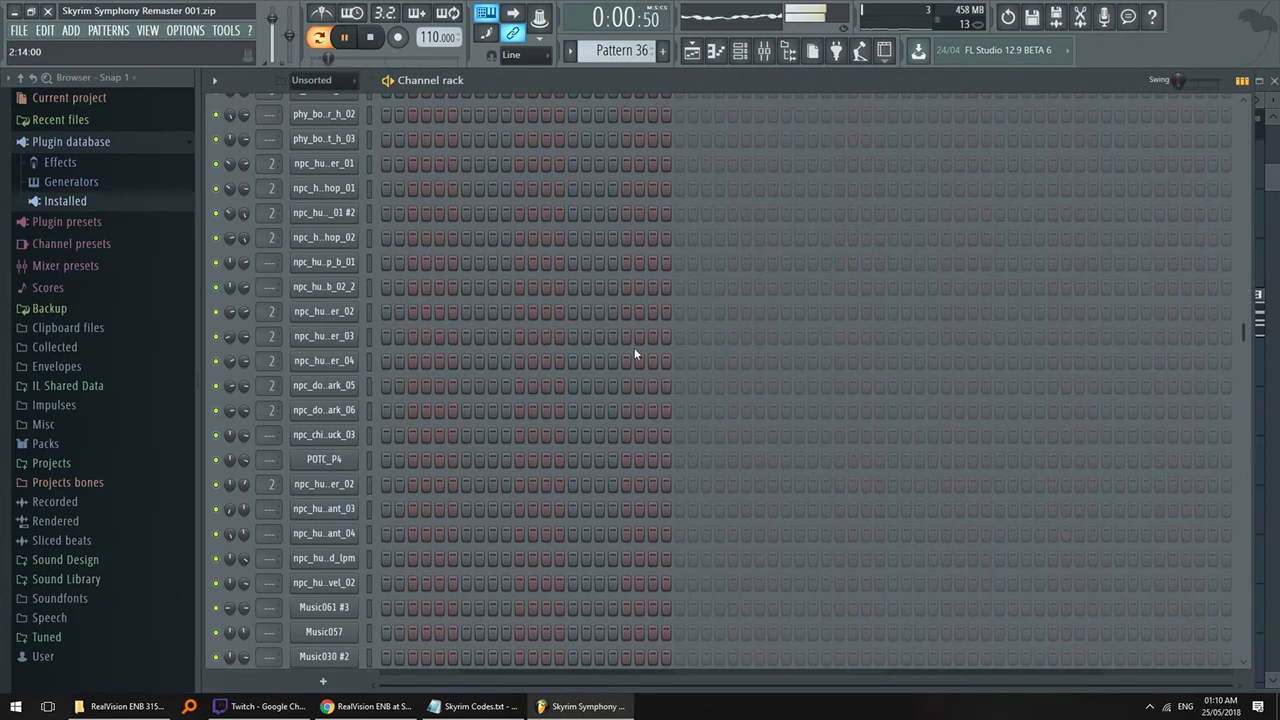
scroll(635, 350, down, 6)
scroll(635, 370, down, 12)
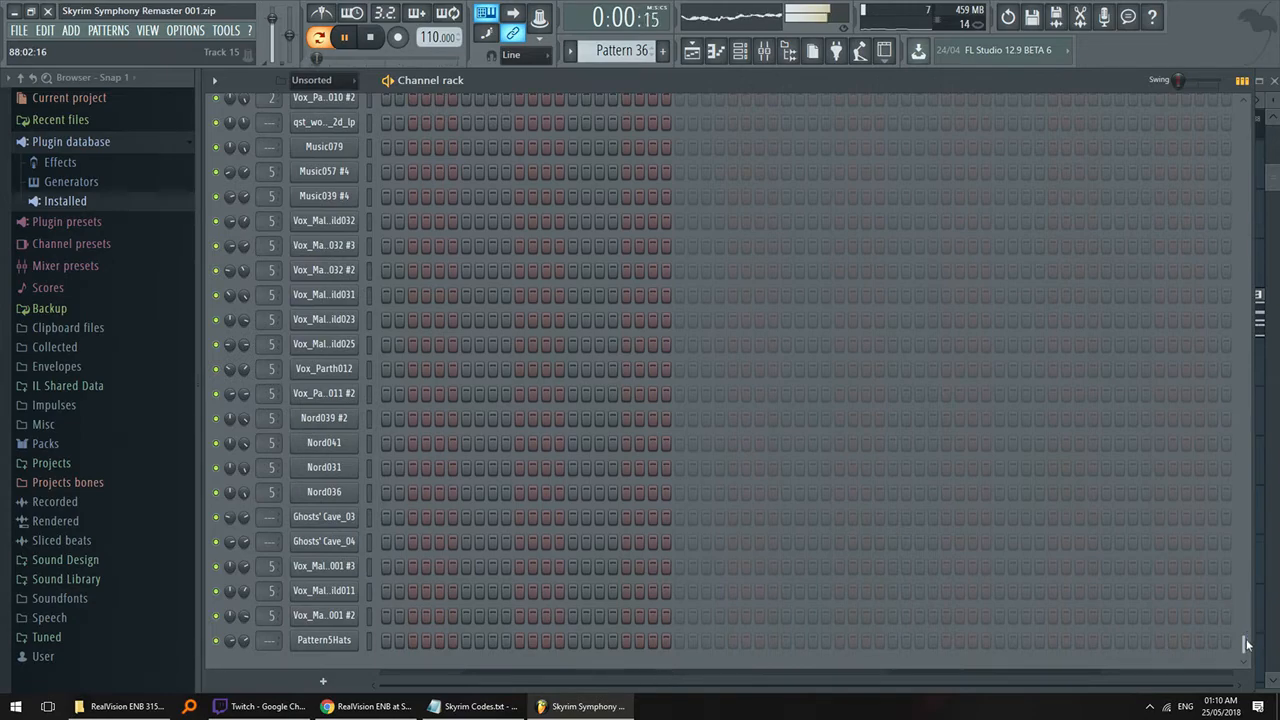
scroll(1177, 140, up, 10)
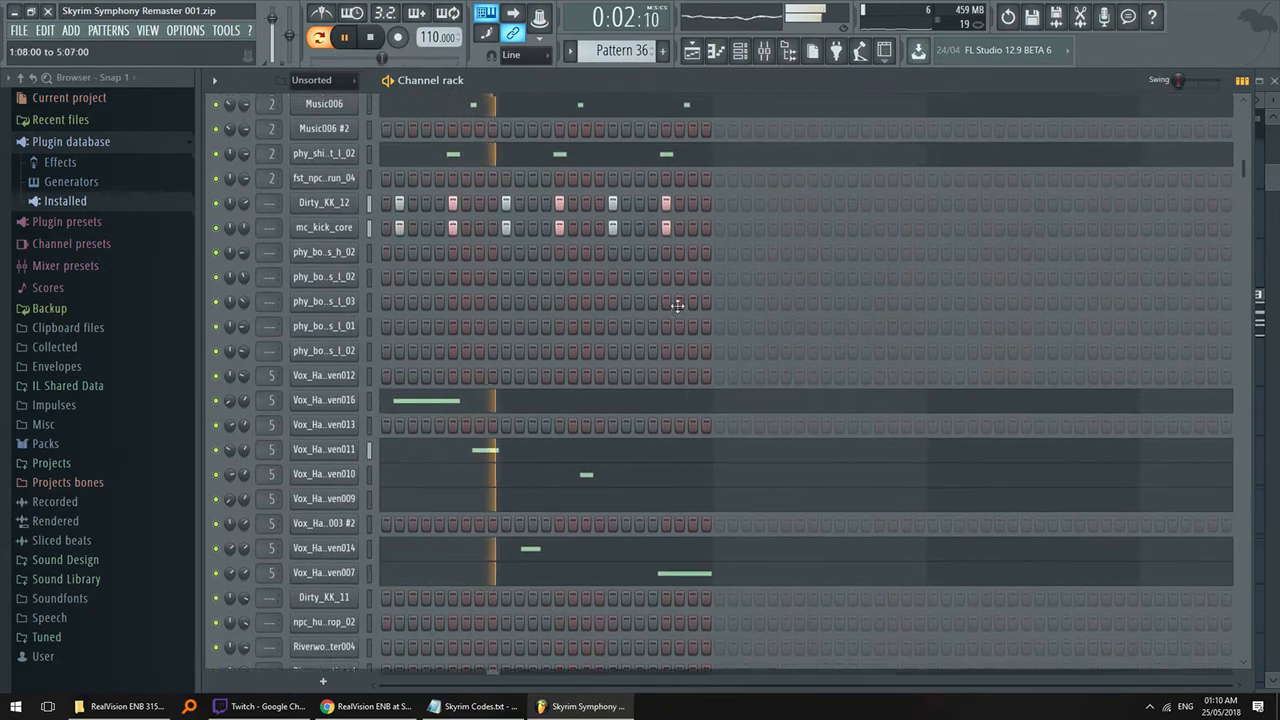
drag(678, 306, 891, 340)
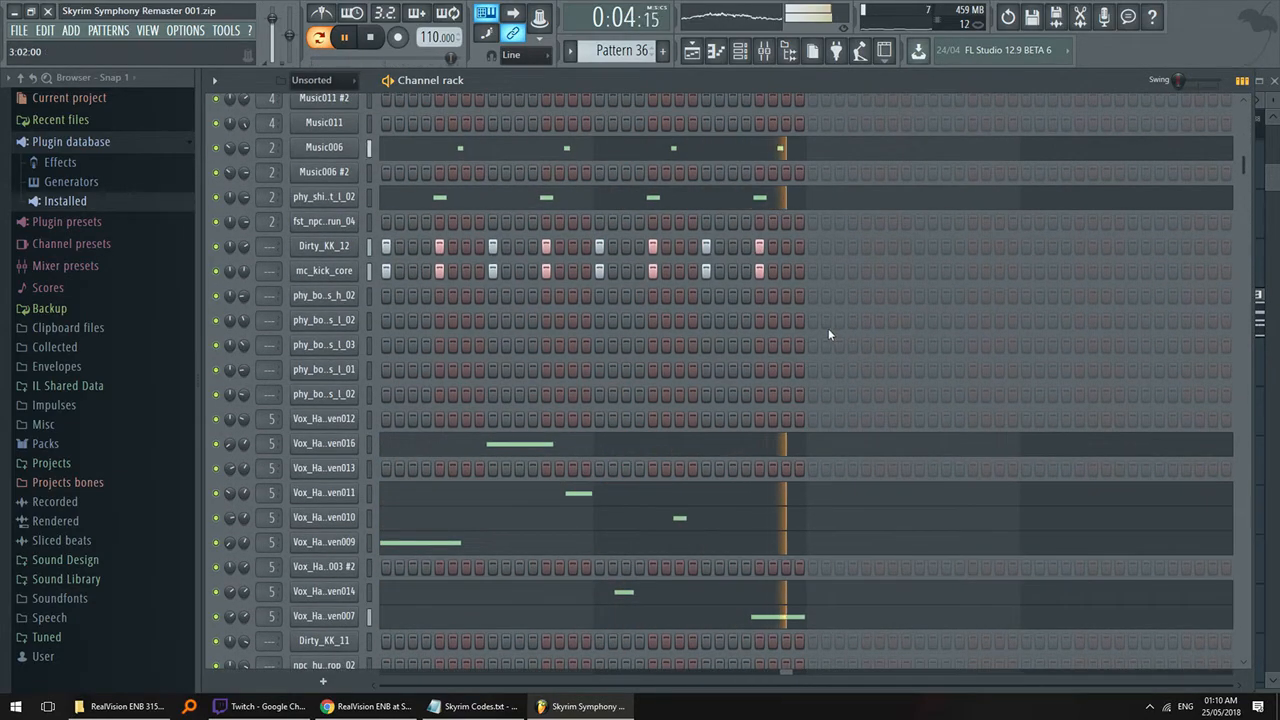
key(space)
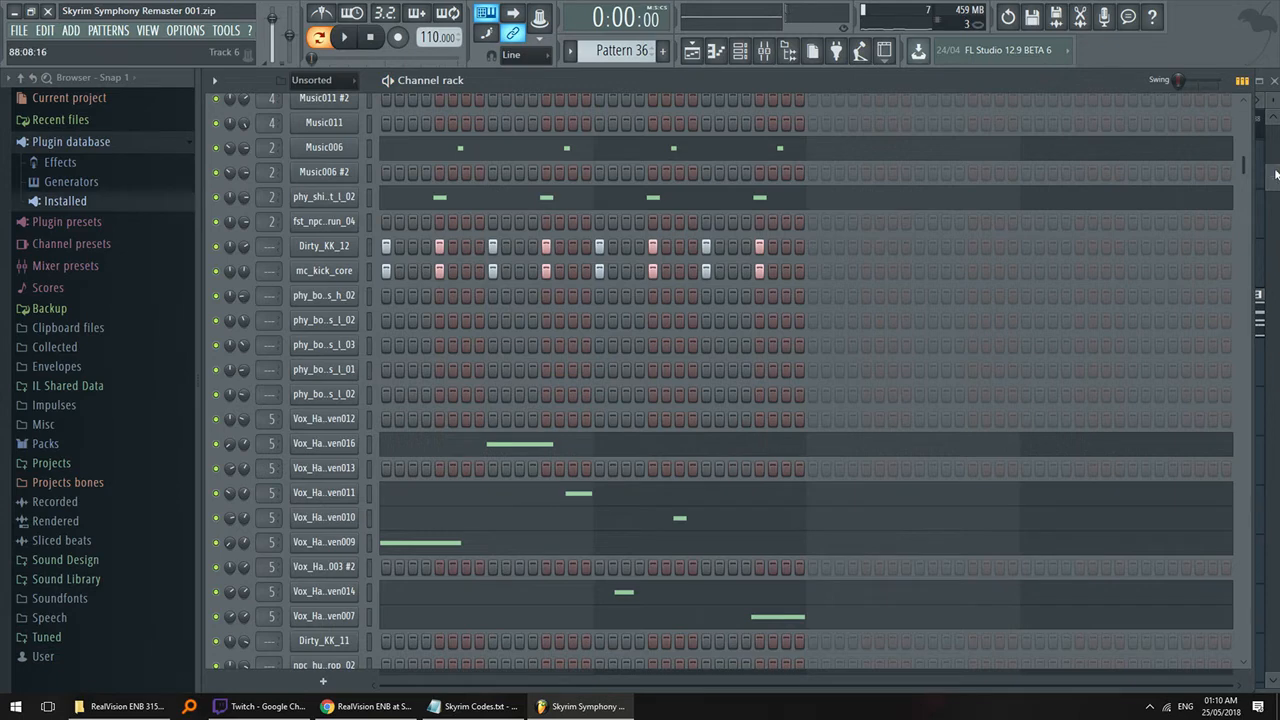
- Return to the playlist and set the song playback position to bar 74
key(F5)
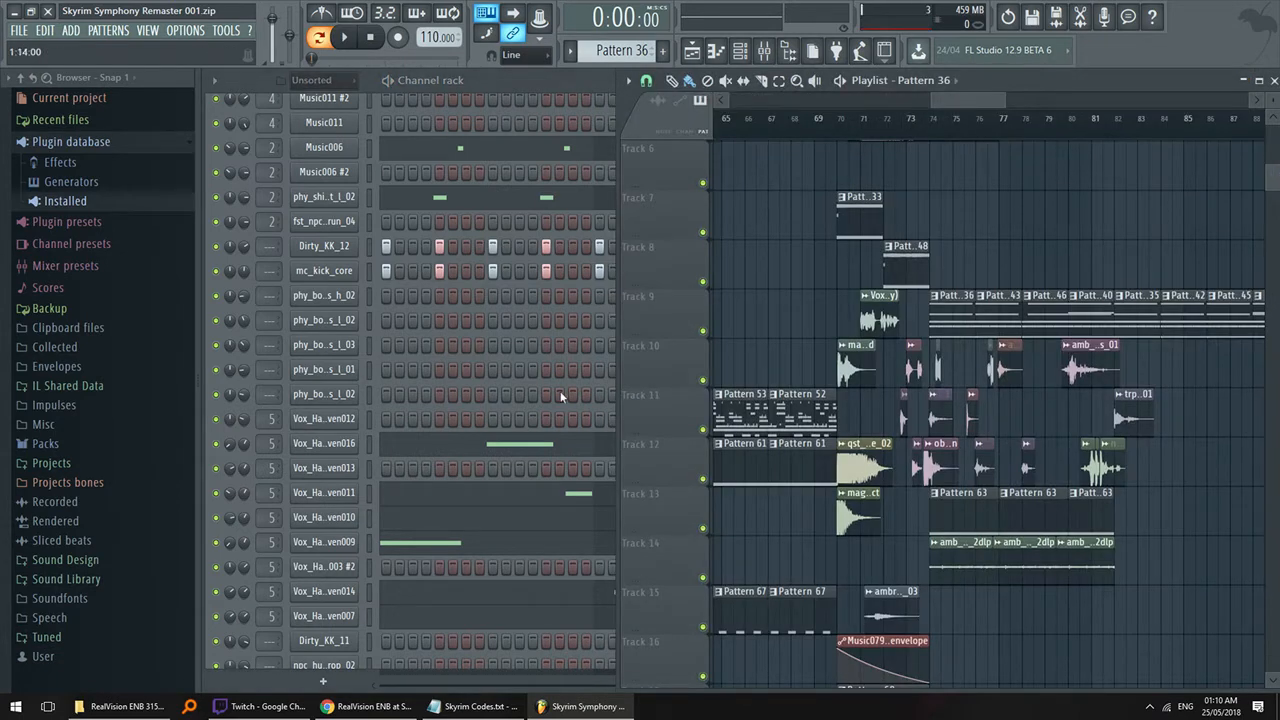
drag(995, 104, 976, 104)
click(840, 125)
- Open the mixer and view the LexHall effect on the TRT_CLAP_VARI_077 track
click(765, 52)
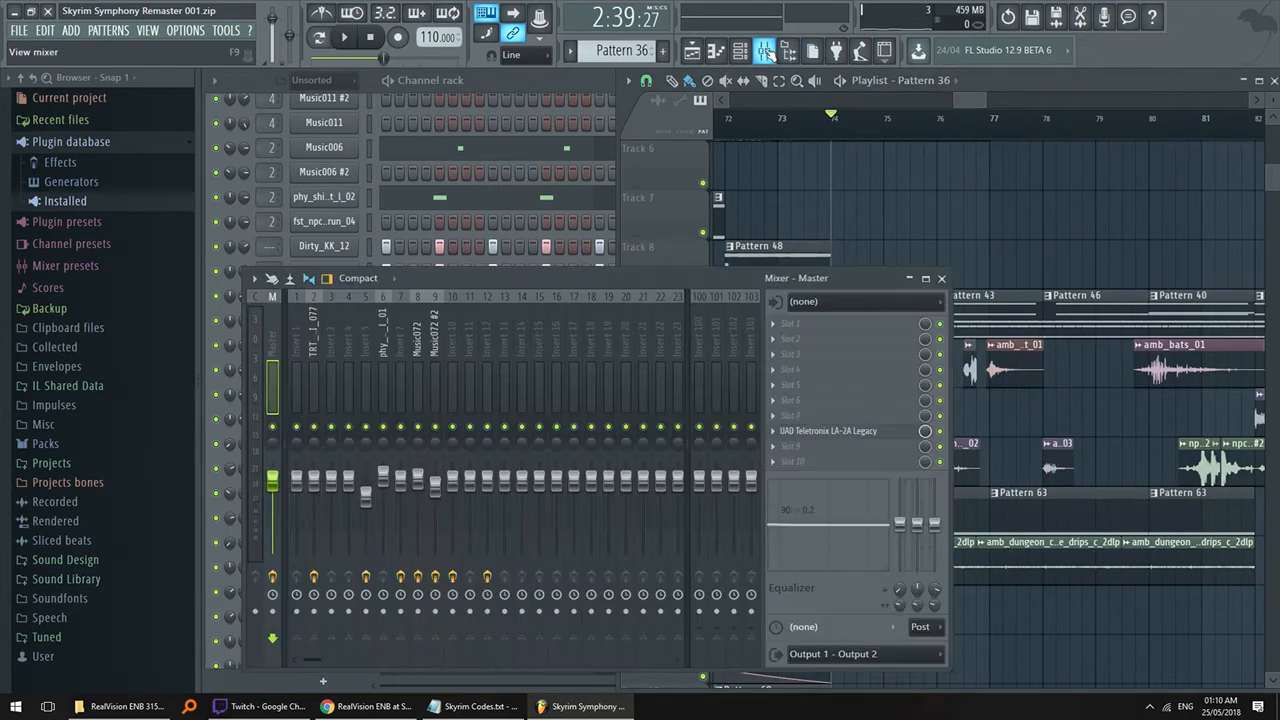
drag(613, 280, 705, 190)
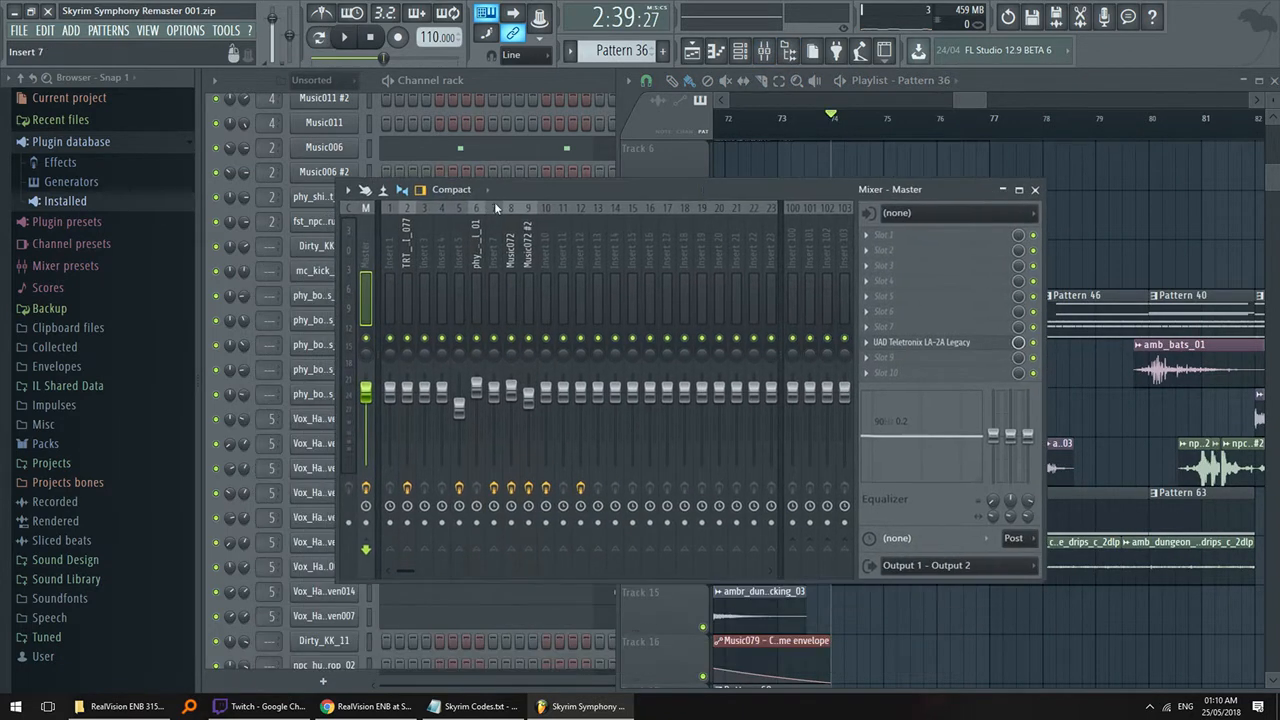
click(408, 240)
click(890, 235)
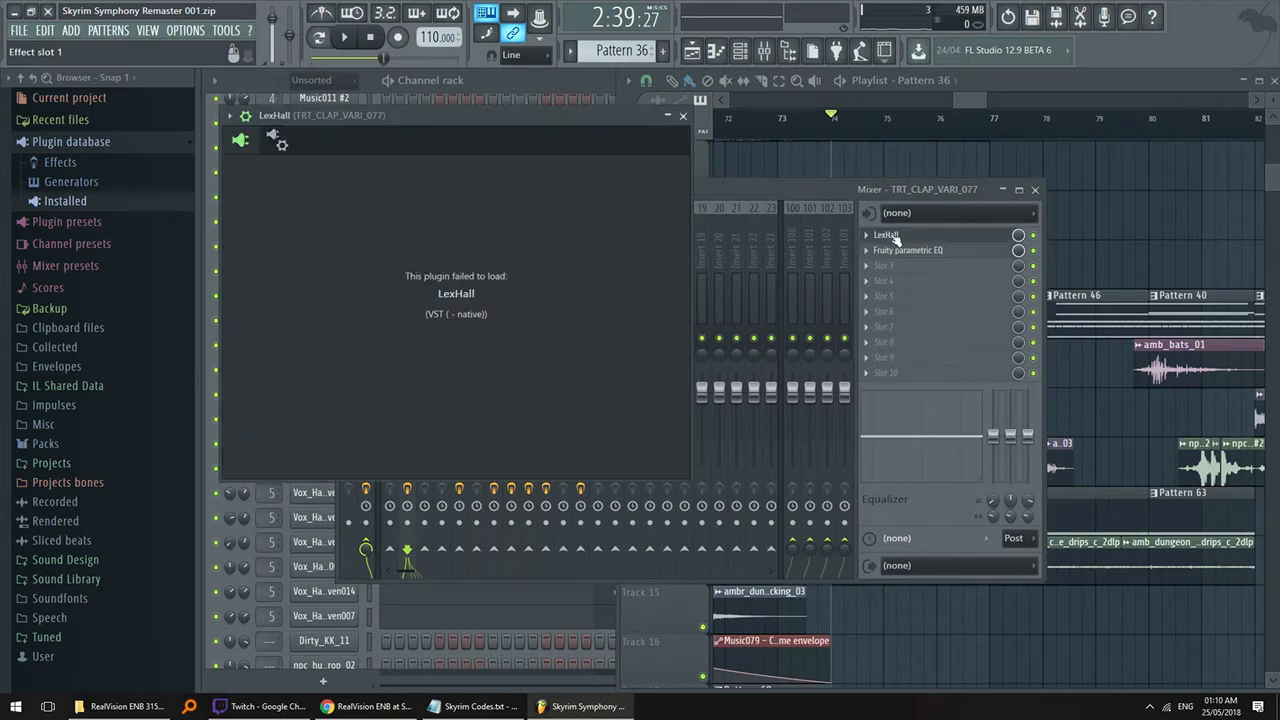
- Replace LexHall with (none) in the clap track's first effect slot, and select the Music072 mixer track
click(866, 235)
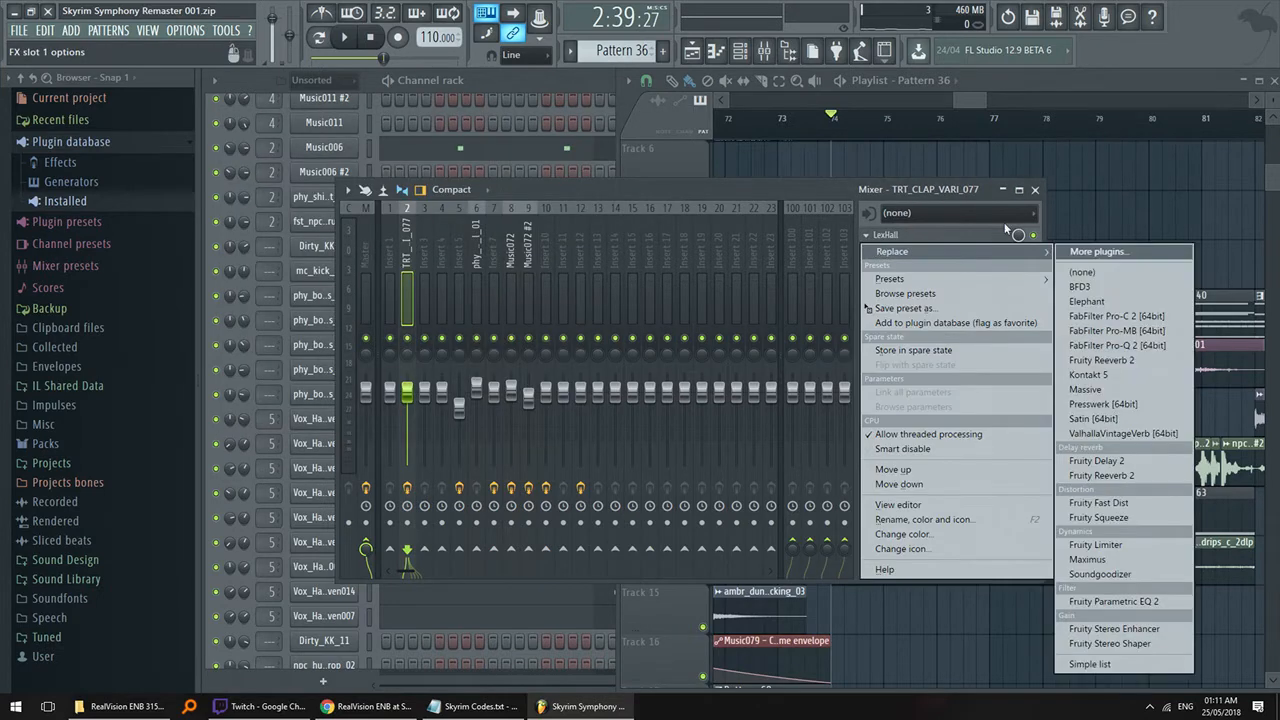
click(1100, 273)
click(489, 233)
click(510, 236)
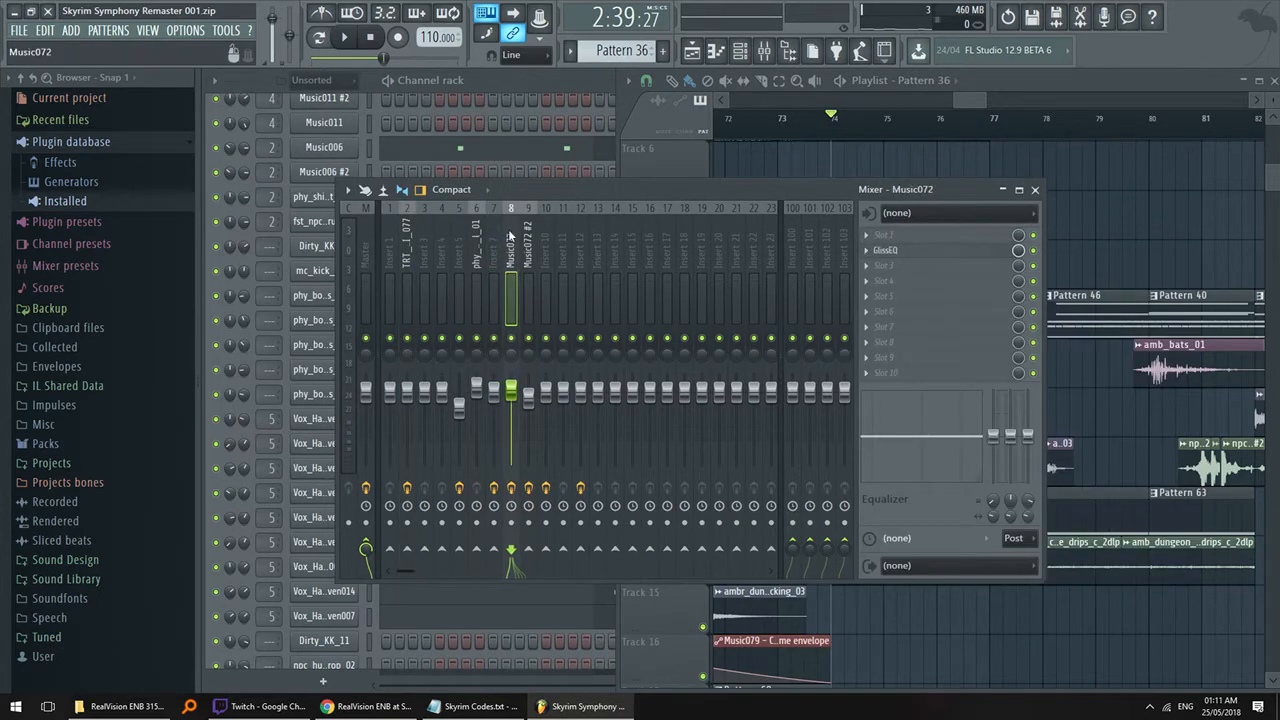
- Switch to Chrome and look through the RealVision ENB mod page down to its description
click(370, 706)
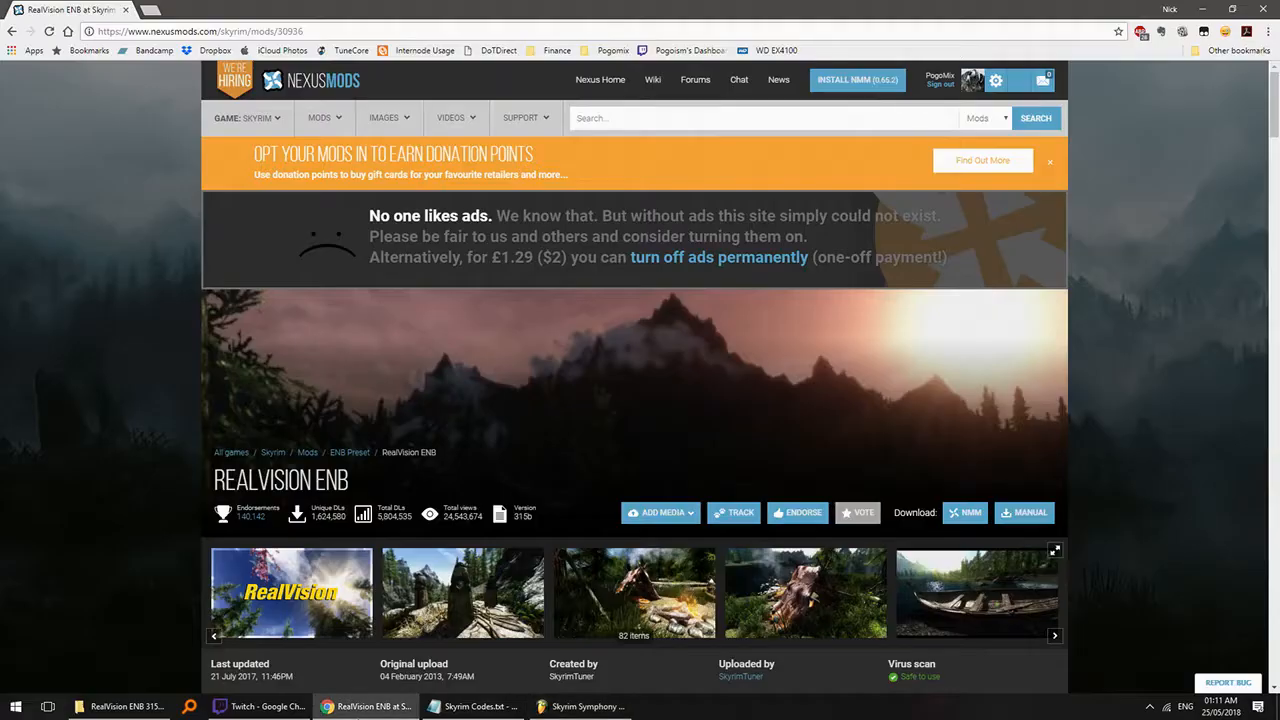
scroll(164, 415, down, 3)
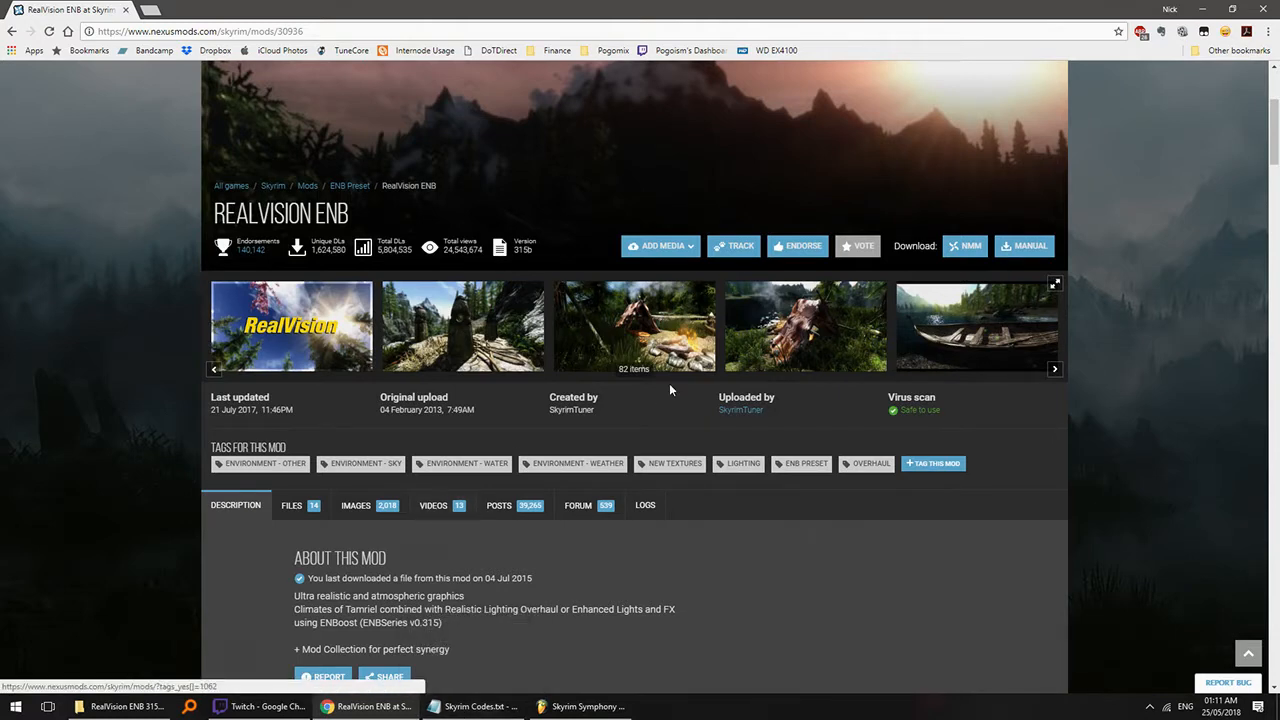
scroll(684, 460, down, 4)
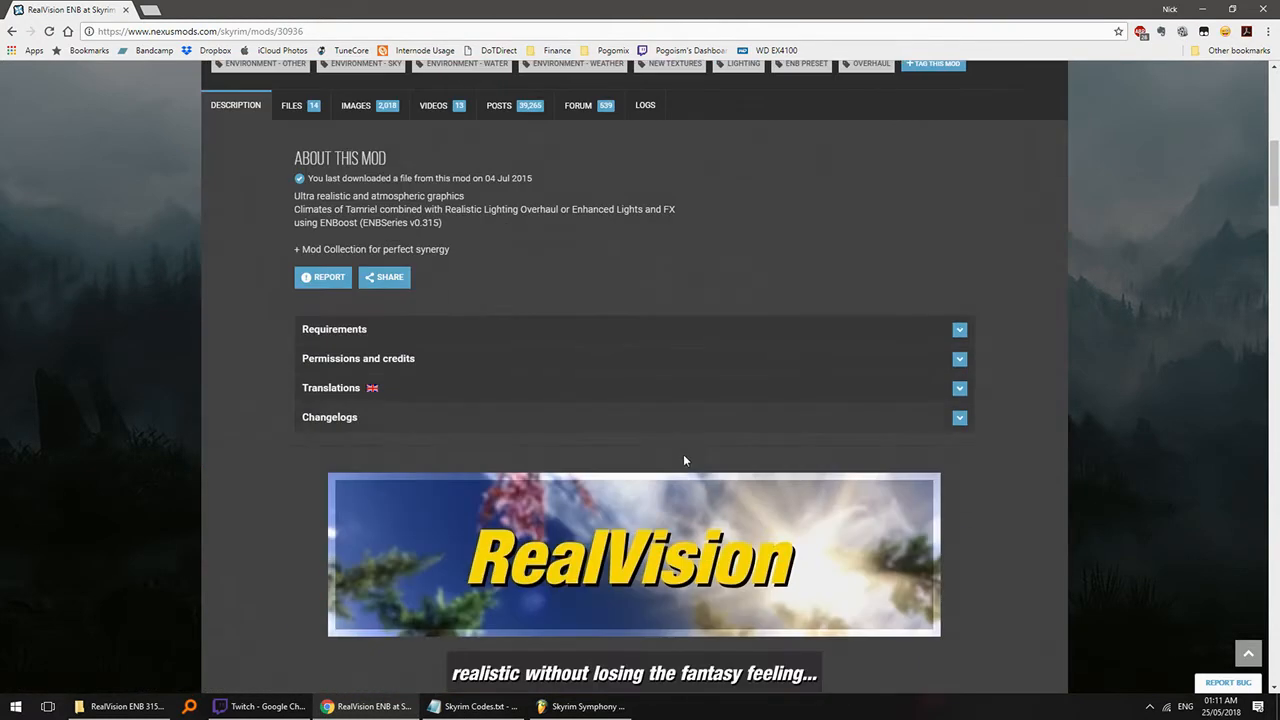
- Switch back to FL Studio and inspect the mc_kick_core, phy_shi..t_l_02 and Music011 channels in the channel rack
click(582, 706)
click(564, 81)
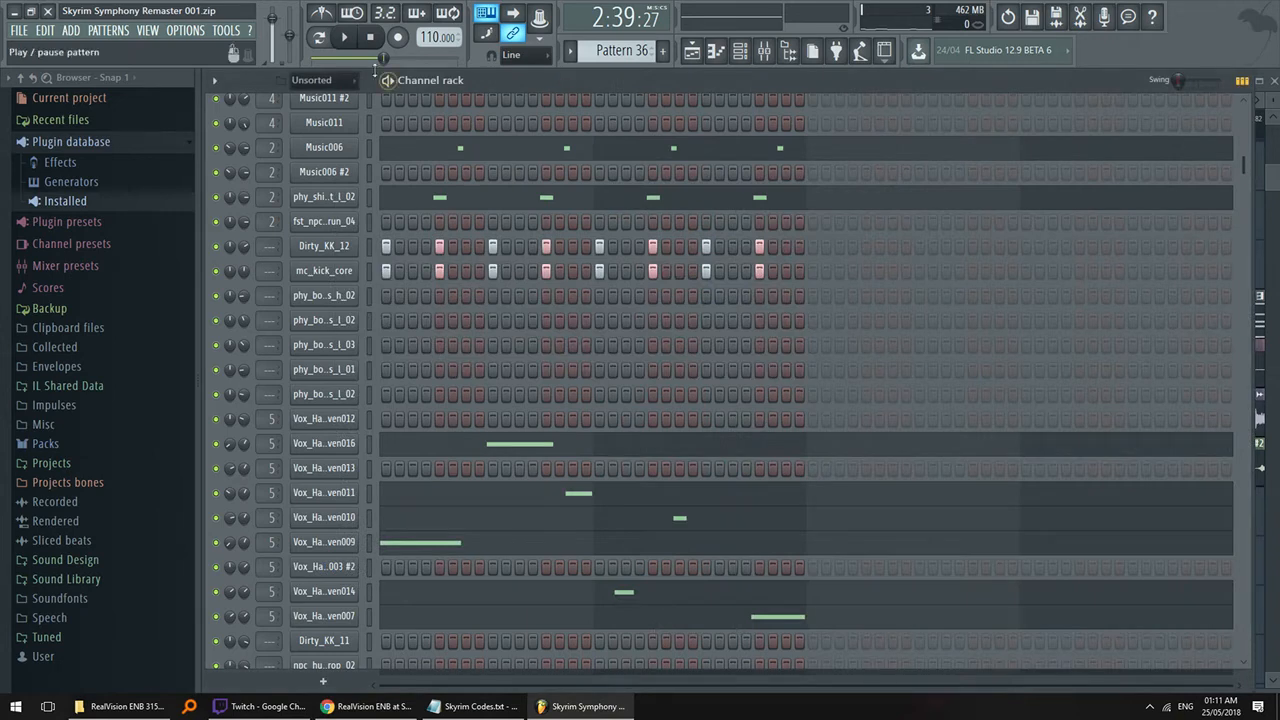
click(324, 270)
click(754, 225)
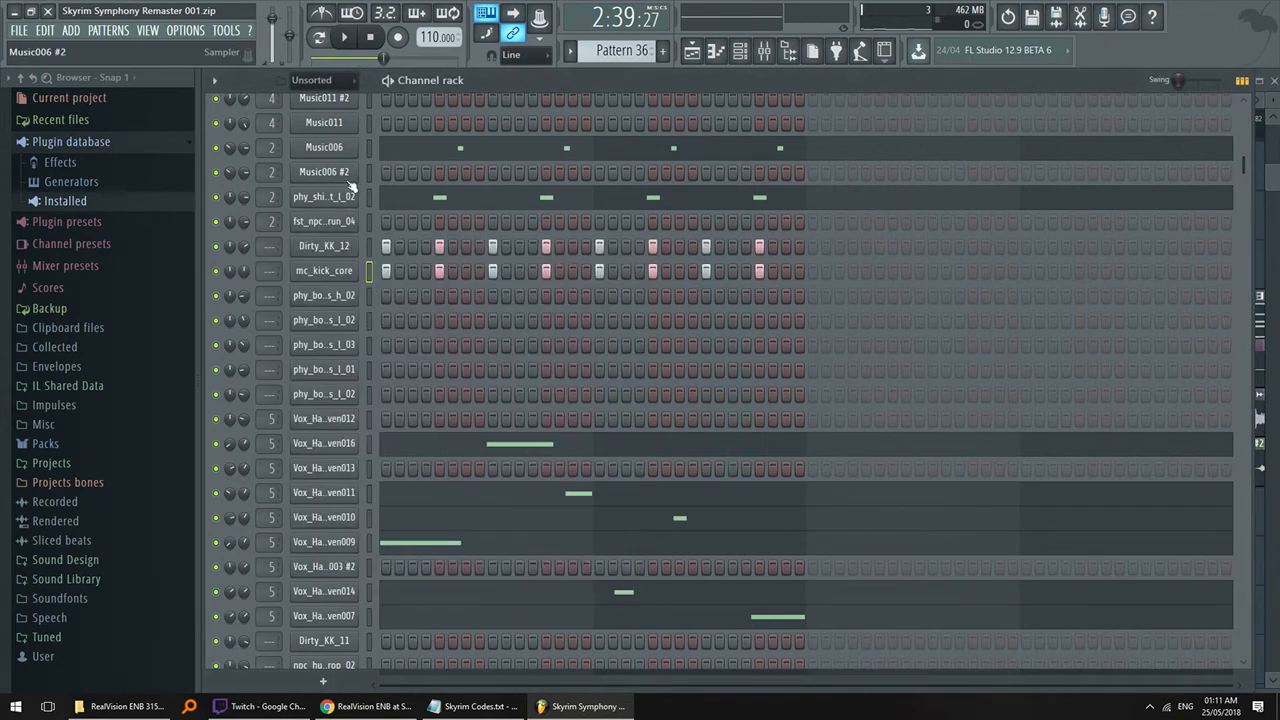
click(324, 196)
click(324, 122)
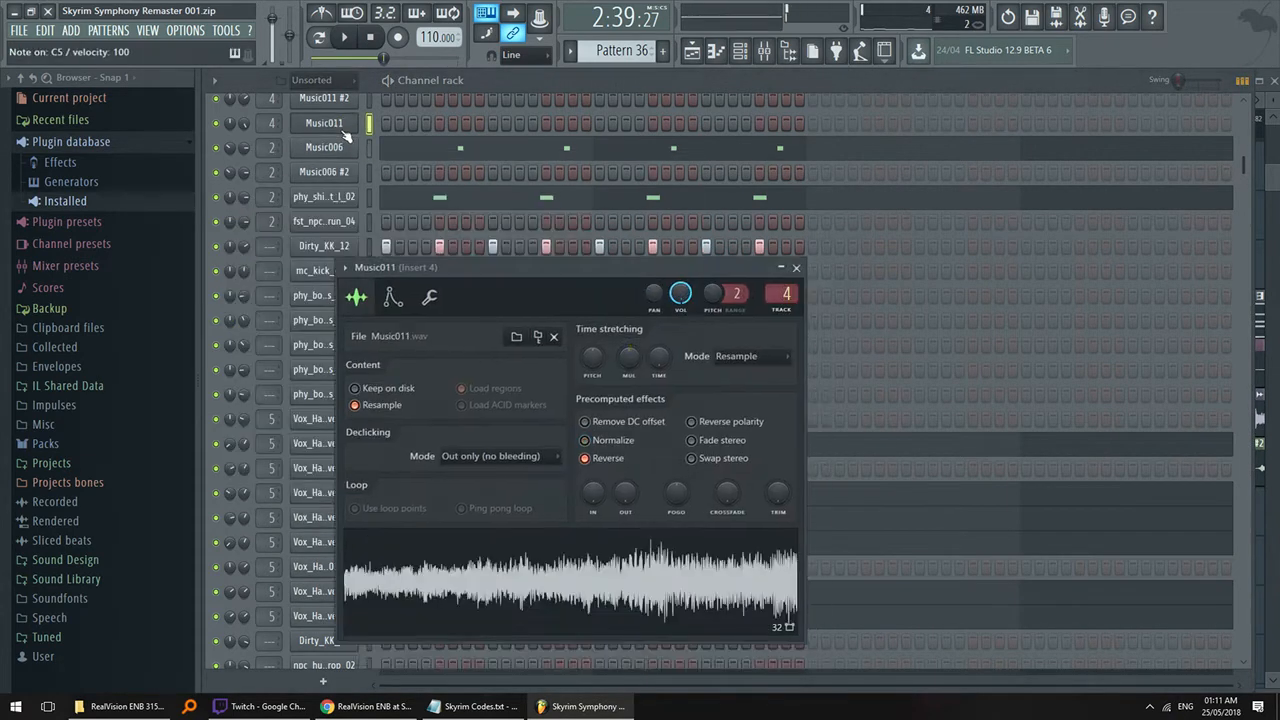
- View the phy_bones_l_01 channel's sample settings, close them, and look over Pattern 36's remaining channels
click(304, 349)
drag(786, 273, 660, 148)
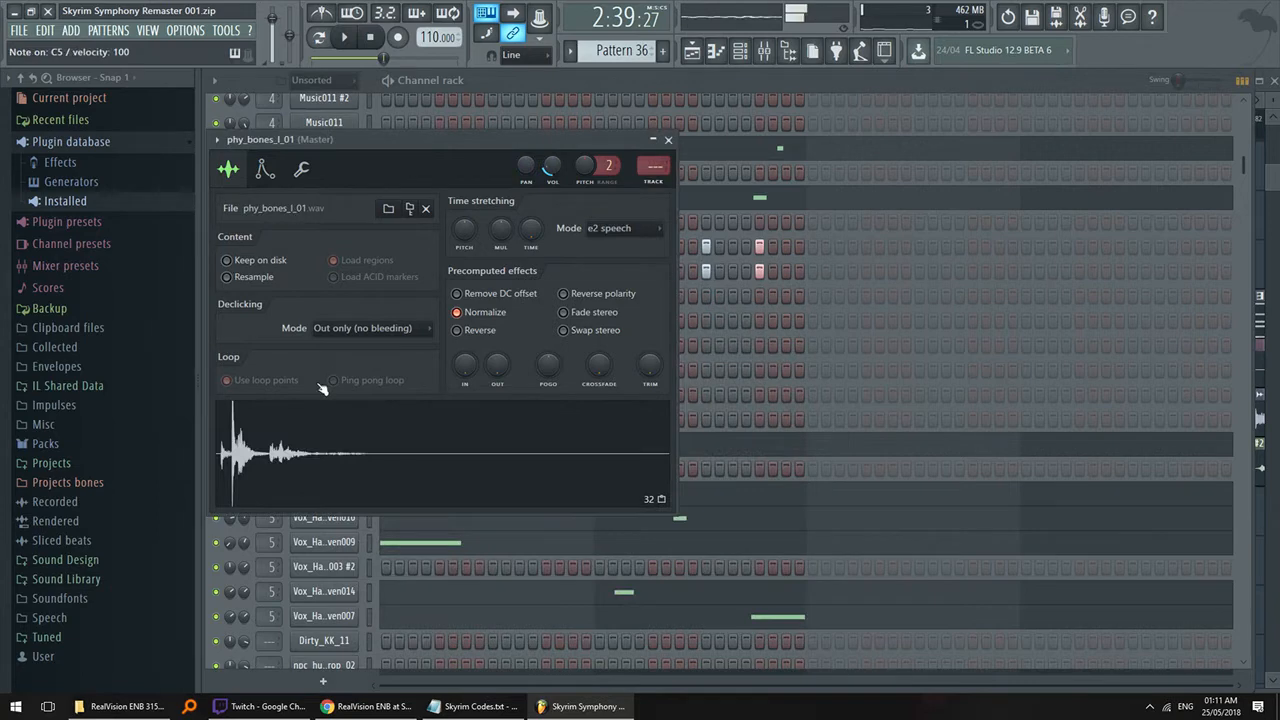
click(668, 140)
scroll(463, 440, down, 7)
scroll(466, 440, up, 6)
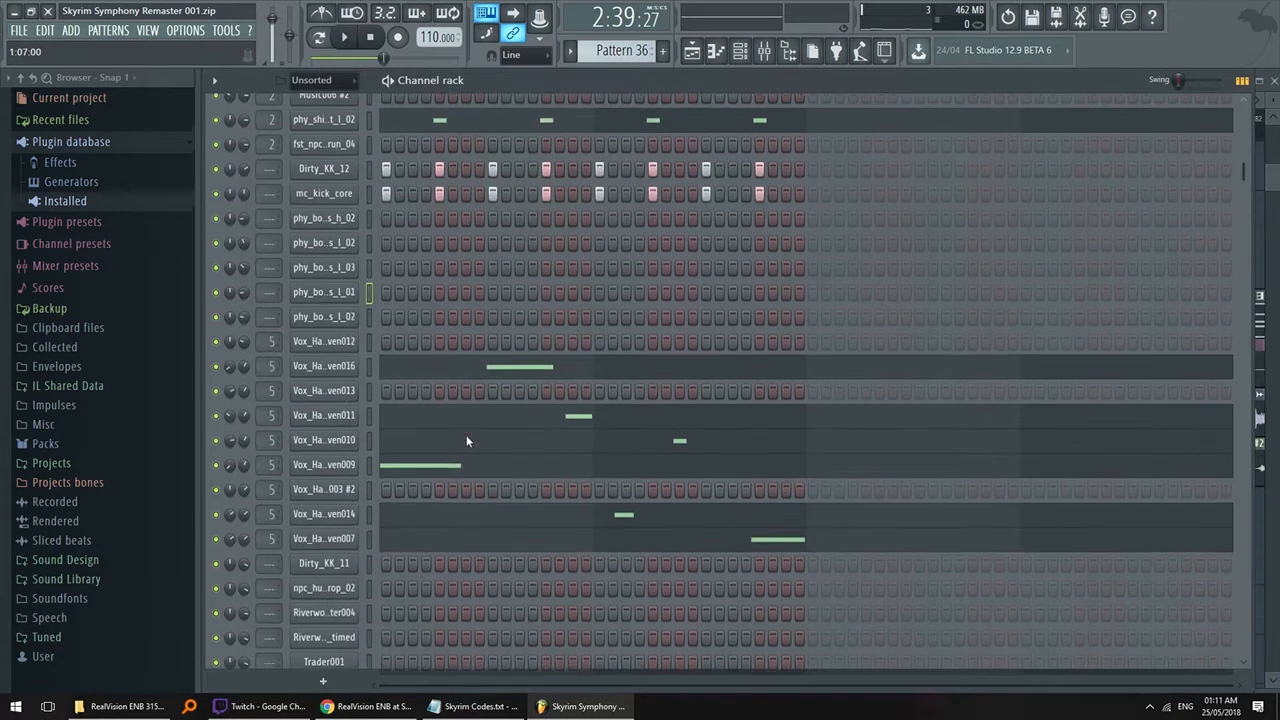
scroll(466, 197, up, 1)
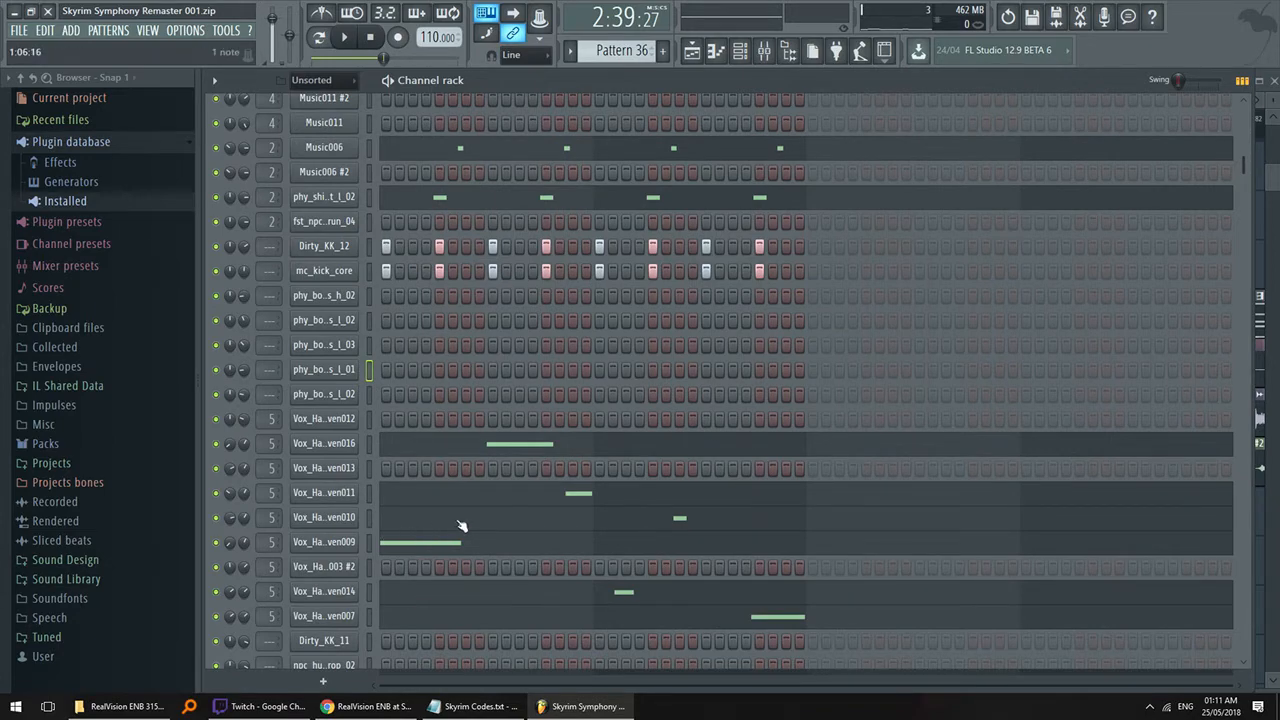
- Switch to Chrome and go back up to the RealVision ENB mod page's title and image gallery
click(406, 708)
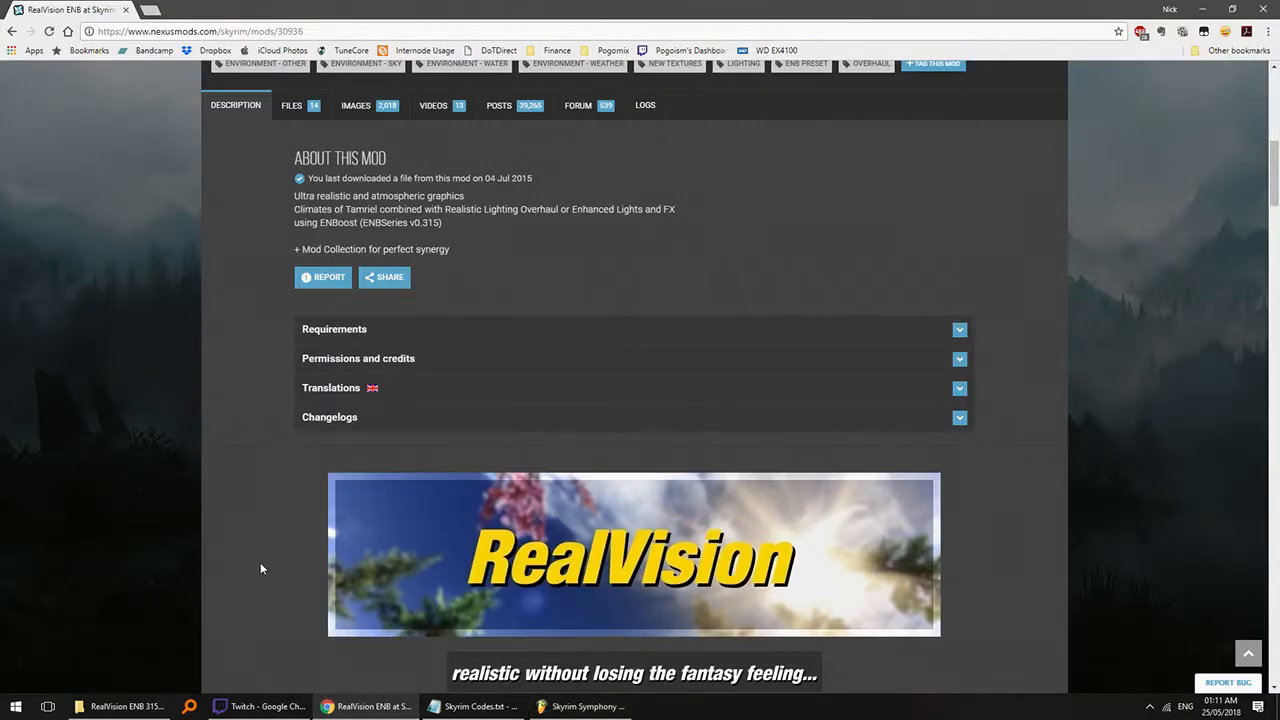
scroll(258, 567, up, 3)
scroll(257, 560, up, 1)
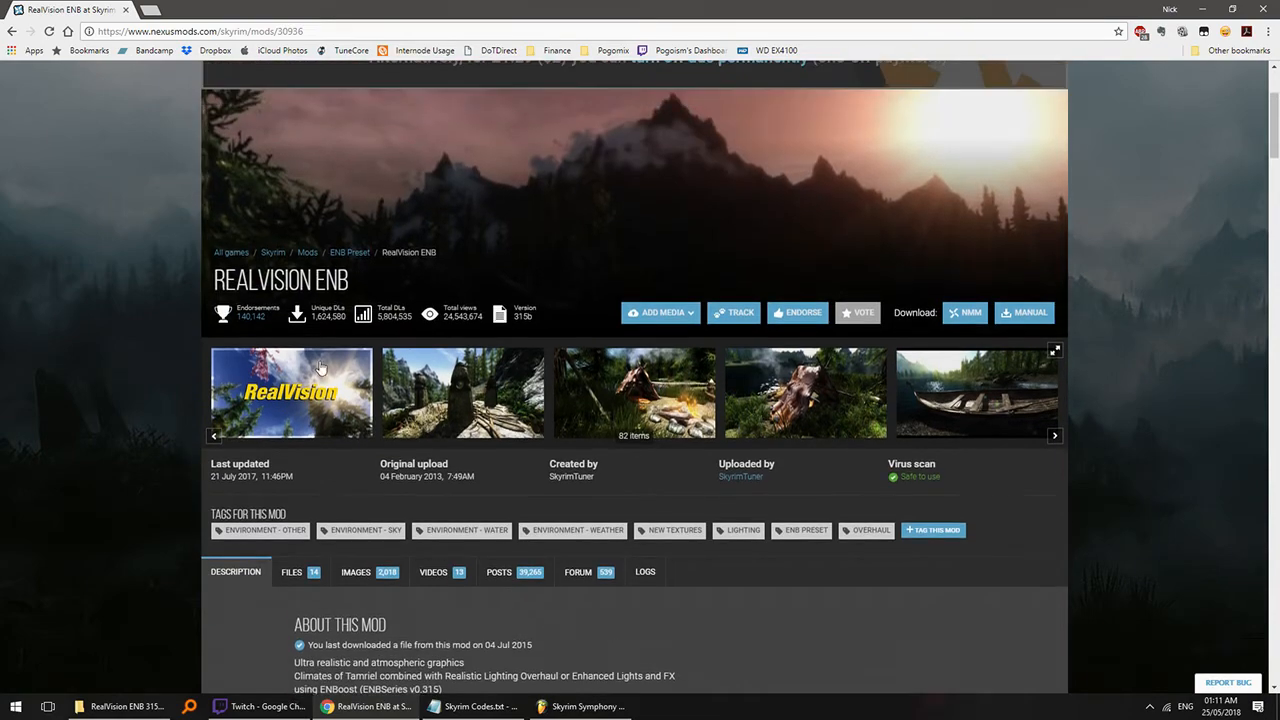
- Look through the RealVision ENB page's description, videos, system requirements and ENB questions, and return to the mod title
scroll(296, 515, down, 2)
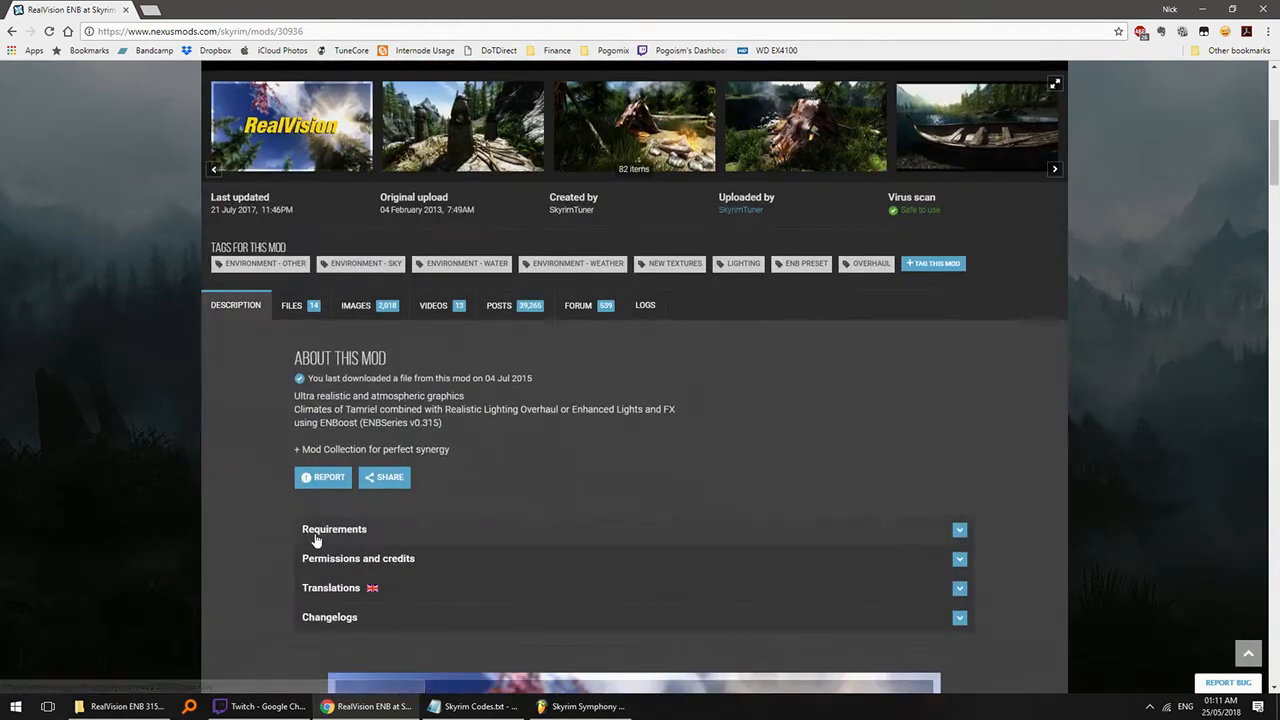
scroll(294, 522, down, 6)
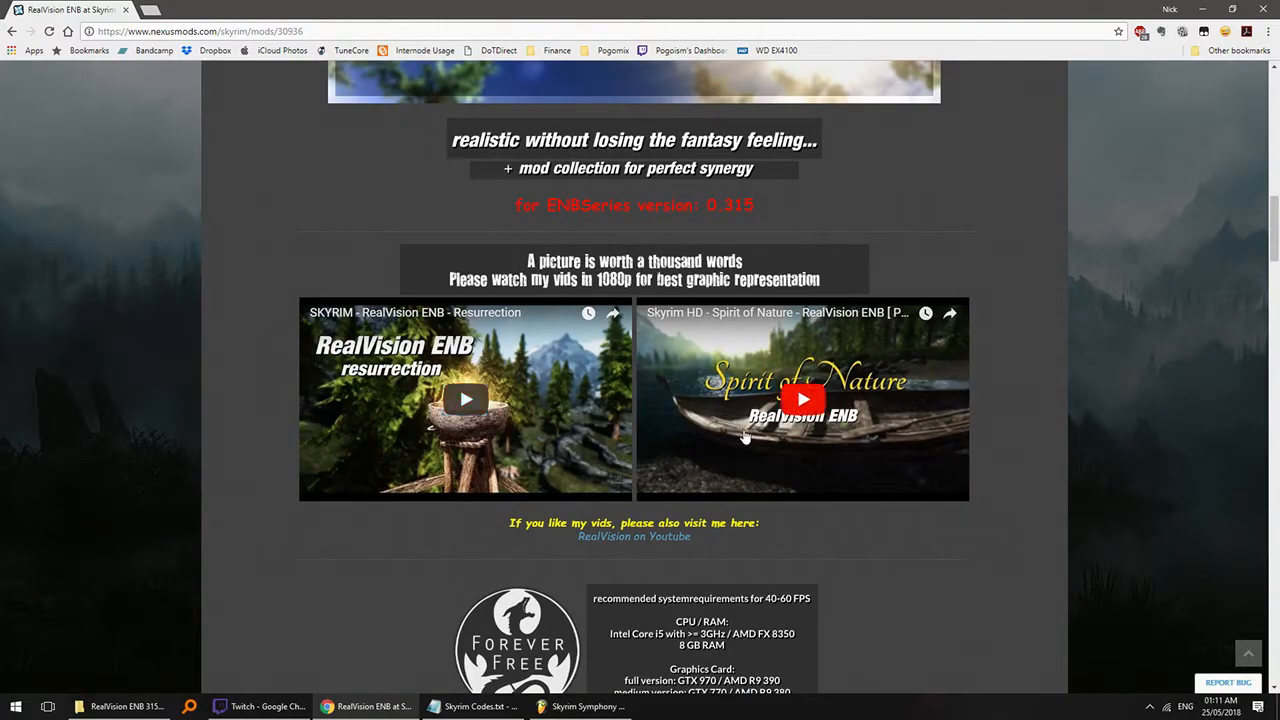
scroll(679, 440, down, 3)
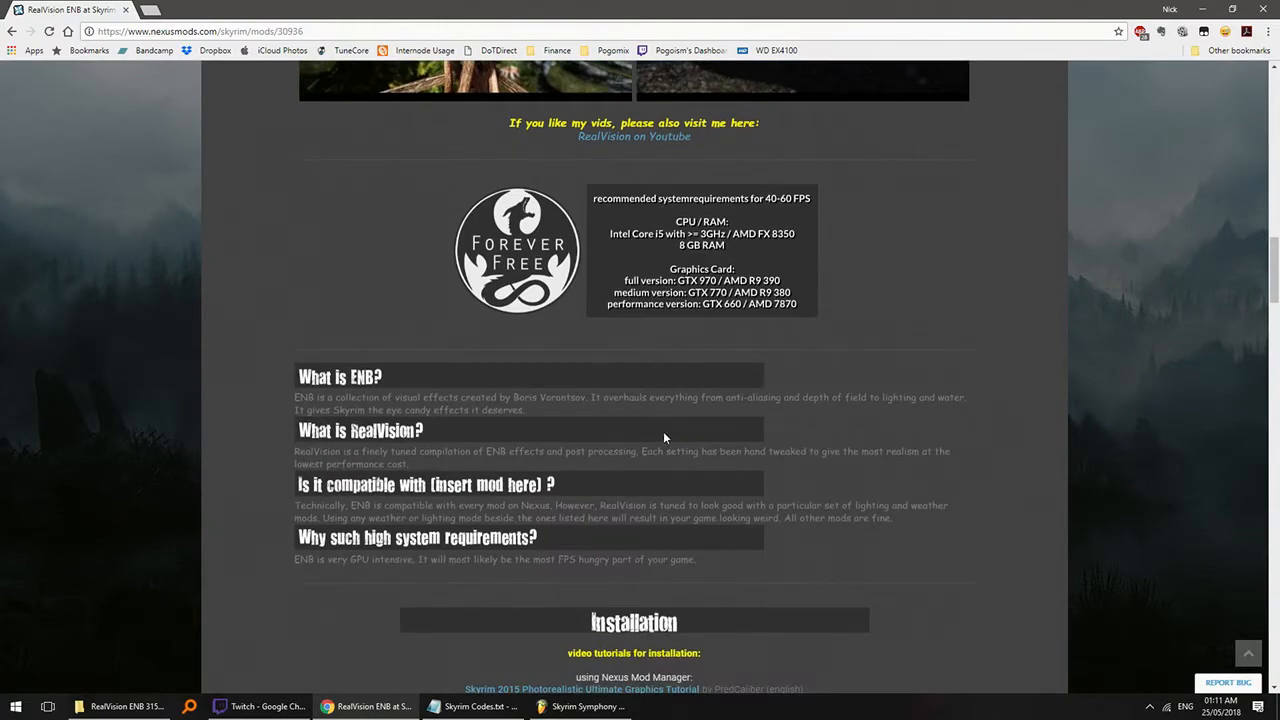
scroll(663, 431, up, 12)
scroll(508, 440, up, 4)
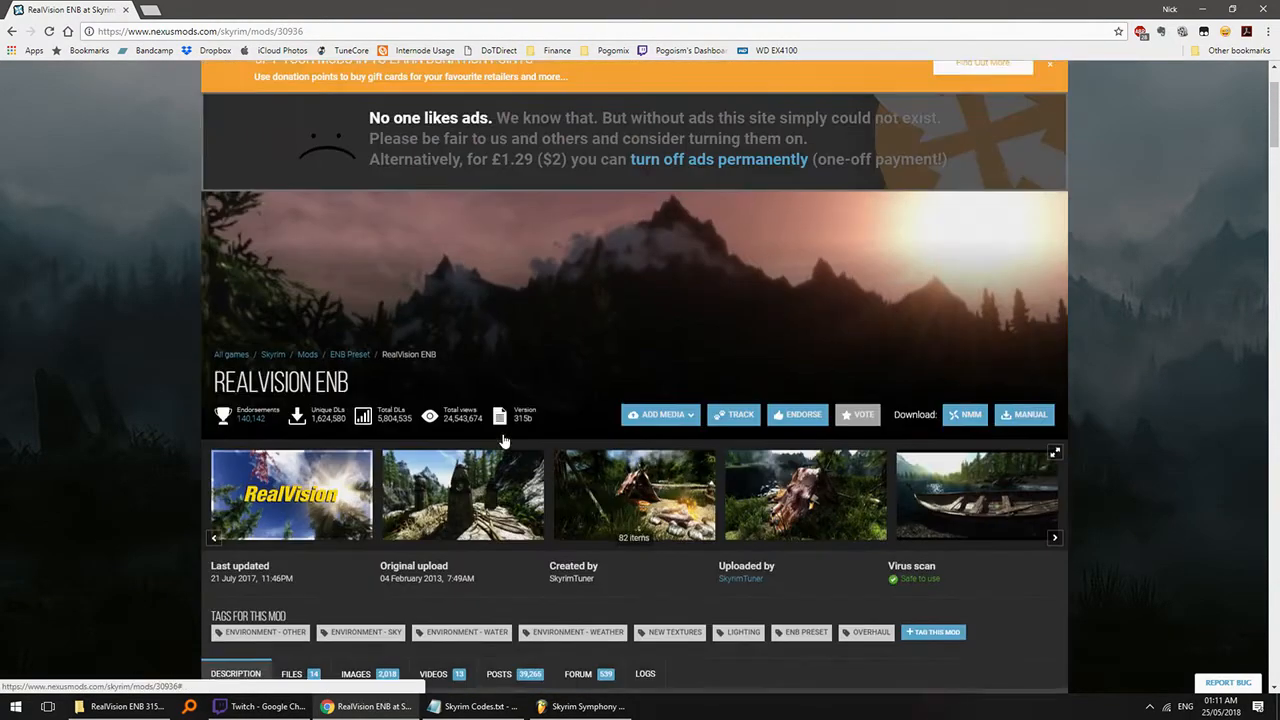
scroll(503, 440, down, 4)
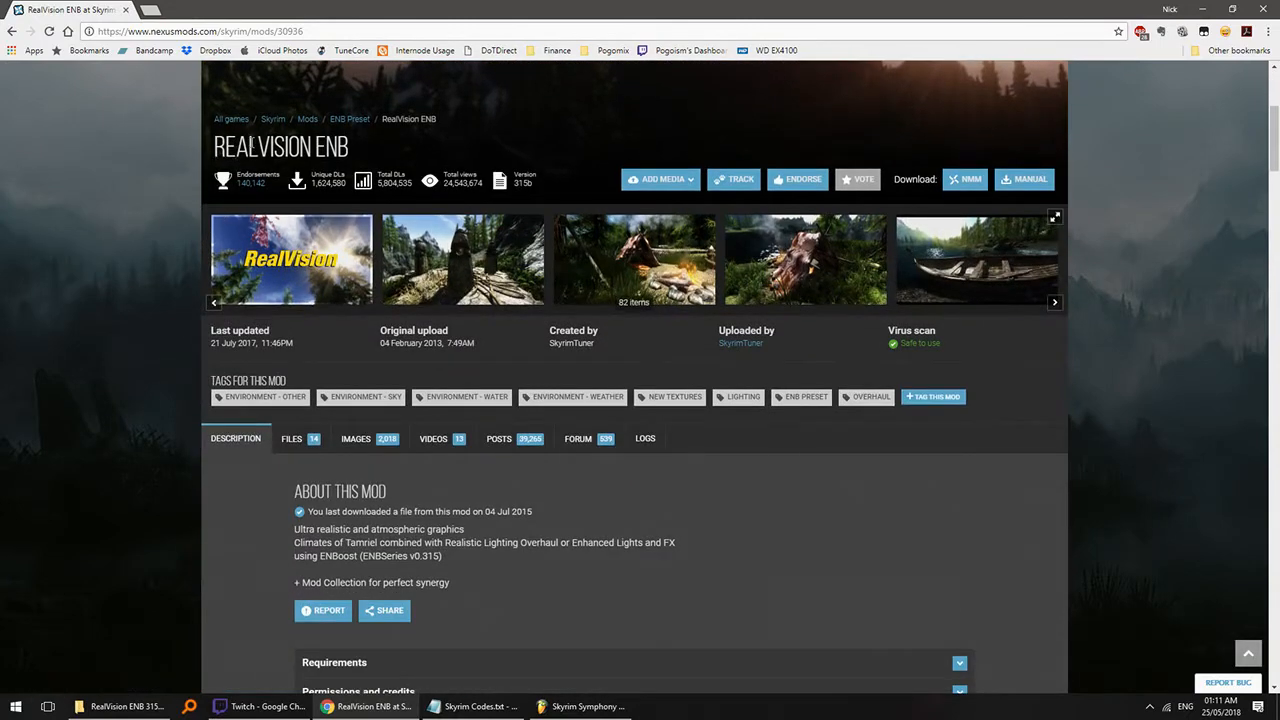
drag(347, 147, 314, 147)
- Check the Twitch stream chat, return to the RealVision ENB page and view its About this mod section
click(262, 706)
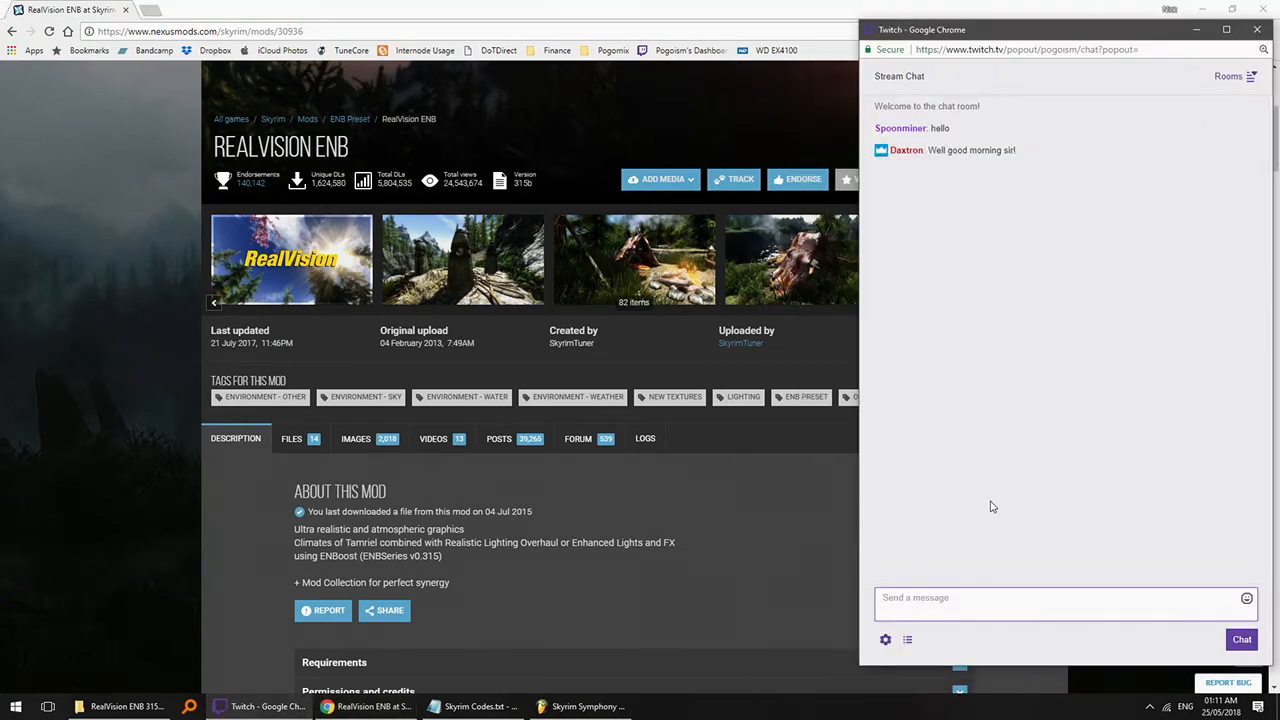
click(266, 696)
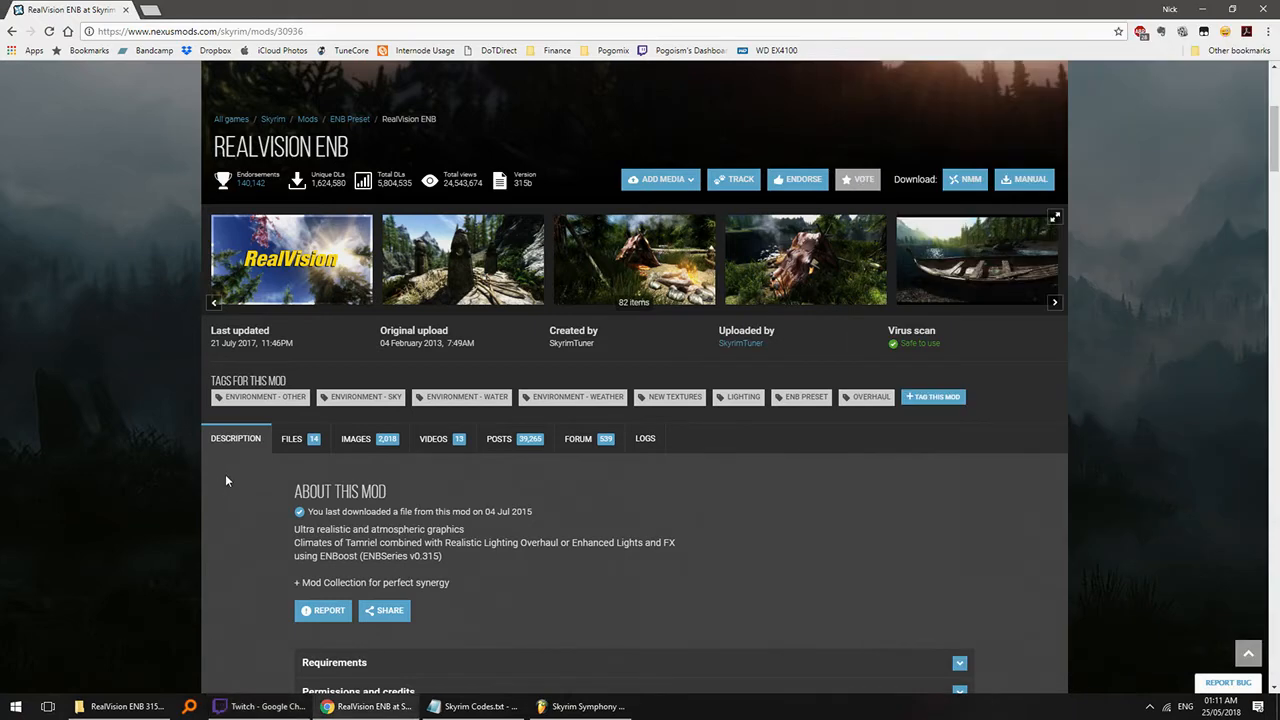
scroll(298, 305, down, 3)
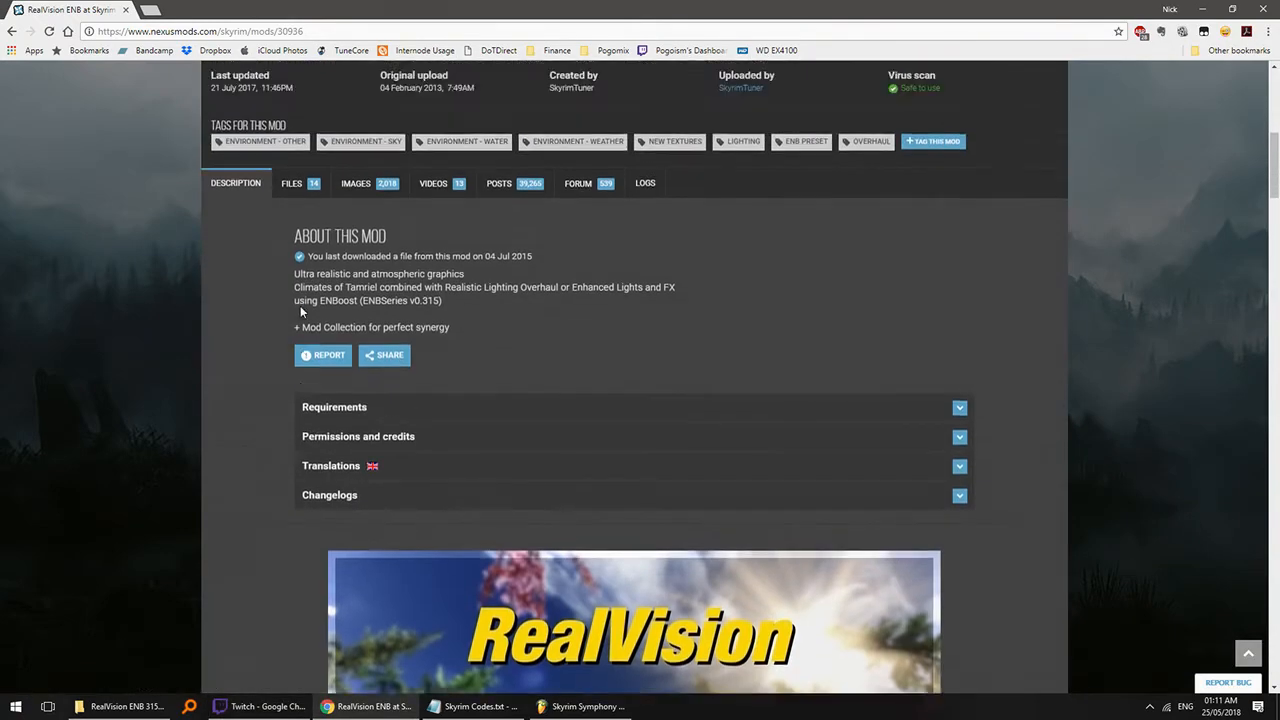
- Switch to FL Studio, bring up the playlist's closing section and move the song position to bar 141
click(580, 706)
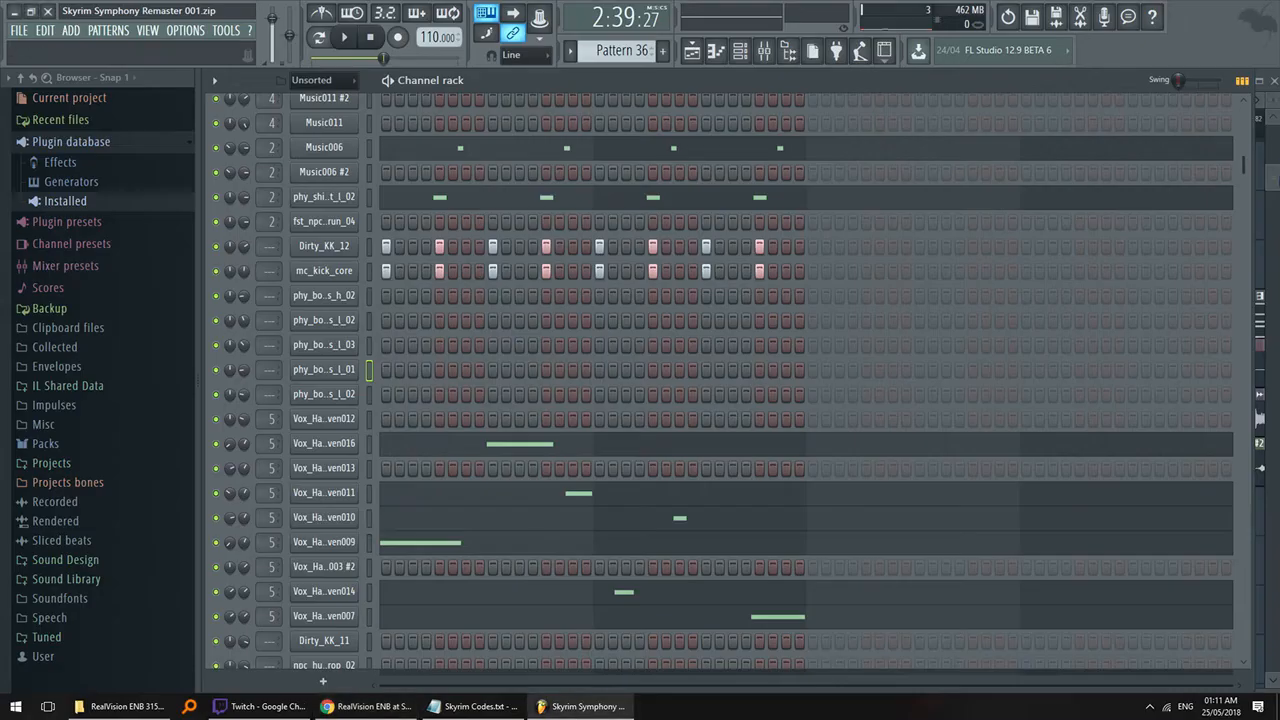
drag(1272, 176, 1272, 192)
scroll(918, 100, down, 1)
drag(918, 100, 1069, 100)
scroll(1069, 100, down, 3)
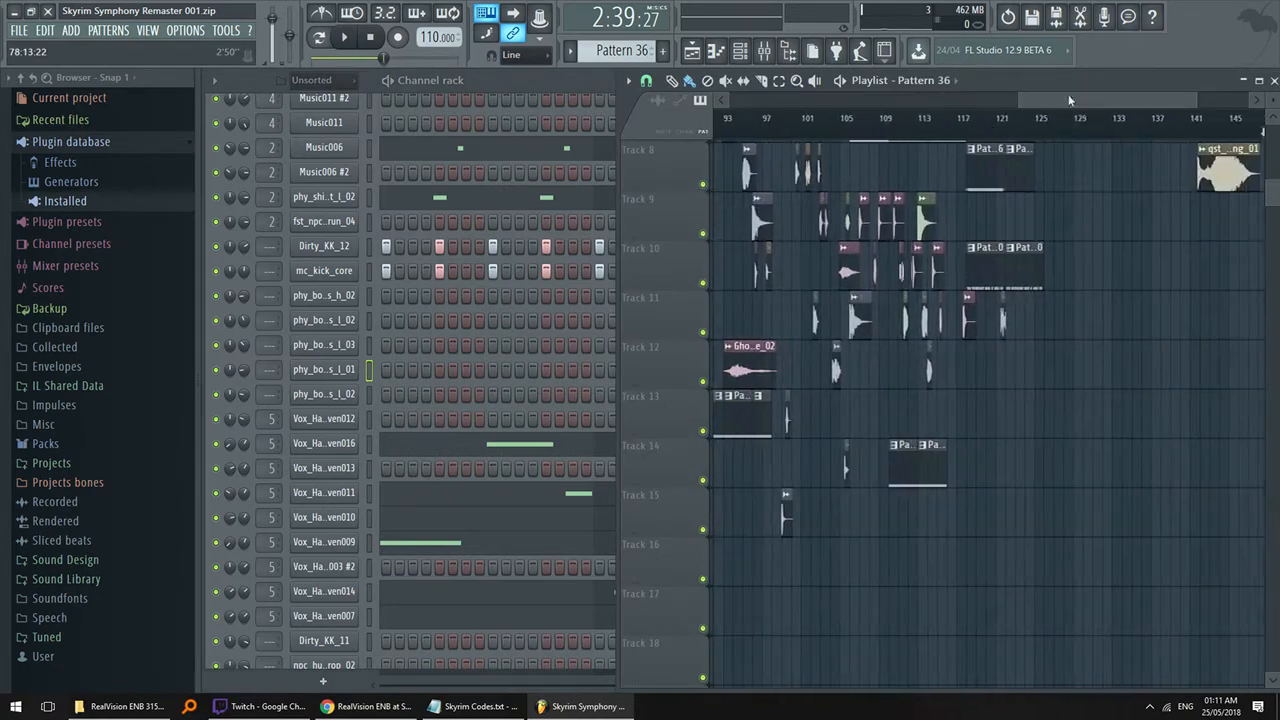
click(965, 124)
scroll(966, 124, down, 3)
scroll(935, 179, up, 3)
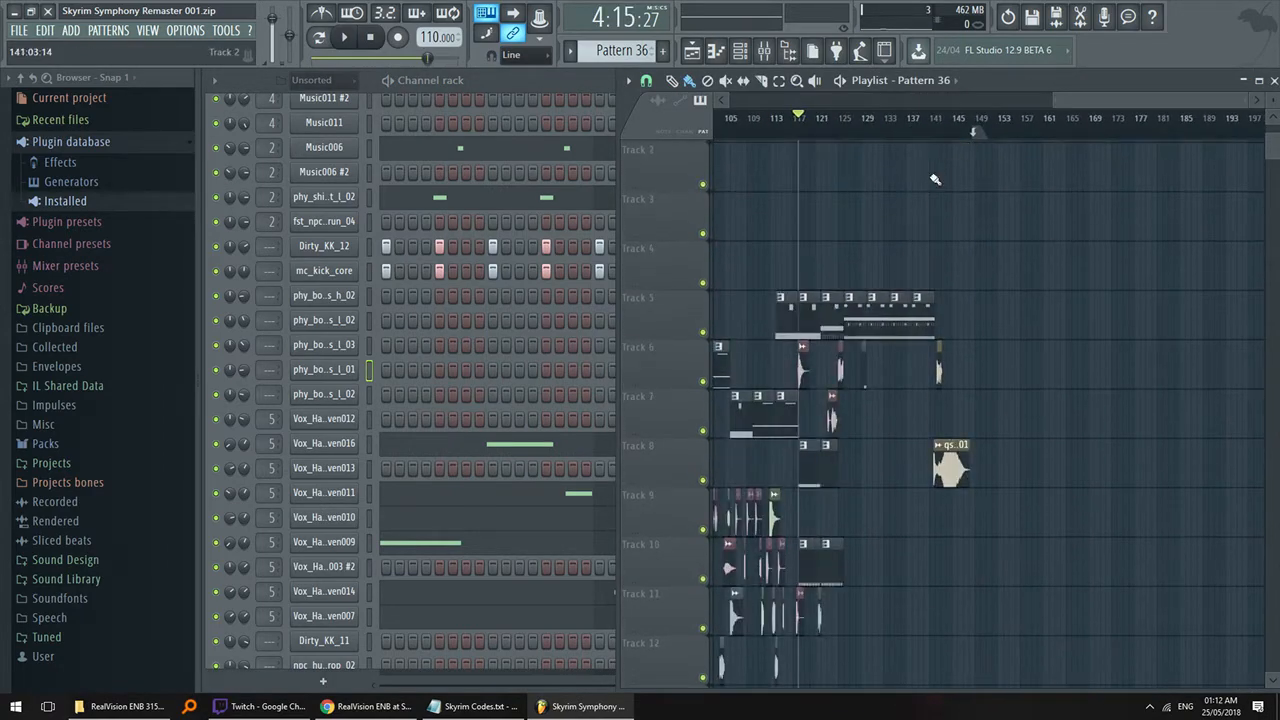
drag(912, 135, 941, 137)
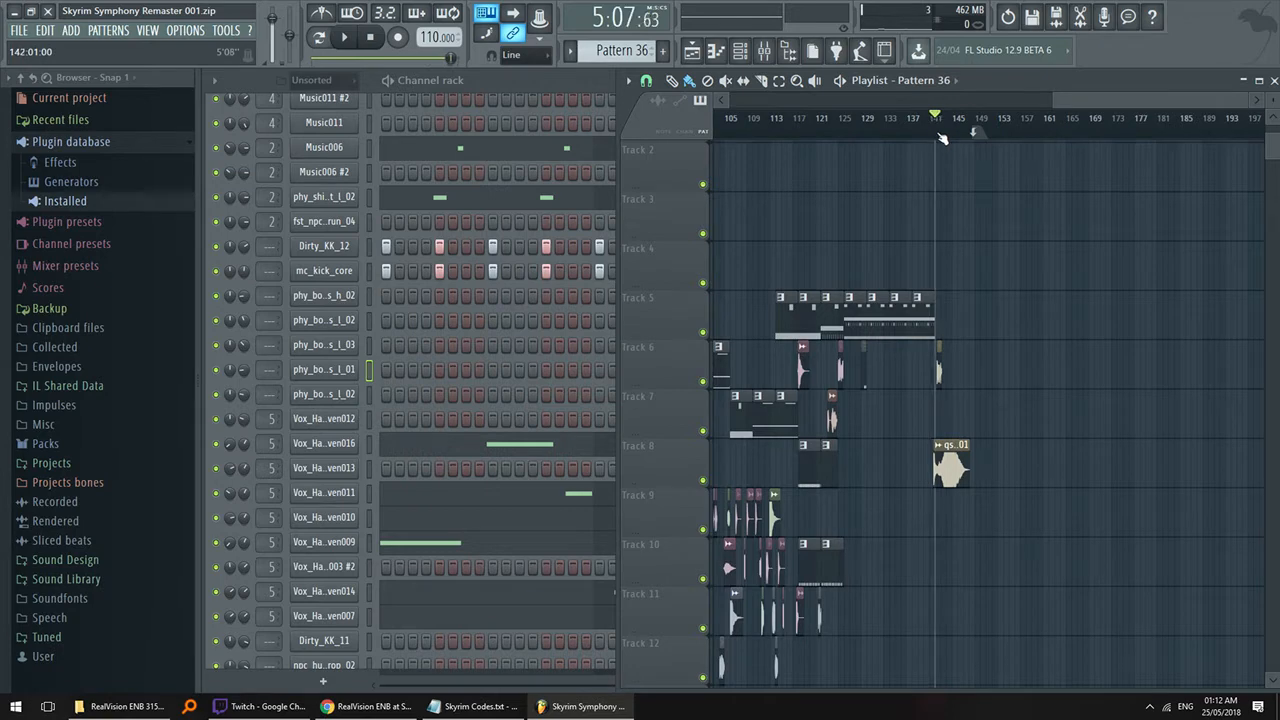
- Look over the playlist's middle section and try playback from around bar 93
drag(1168, 101, 988, 126)
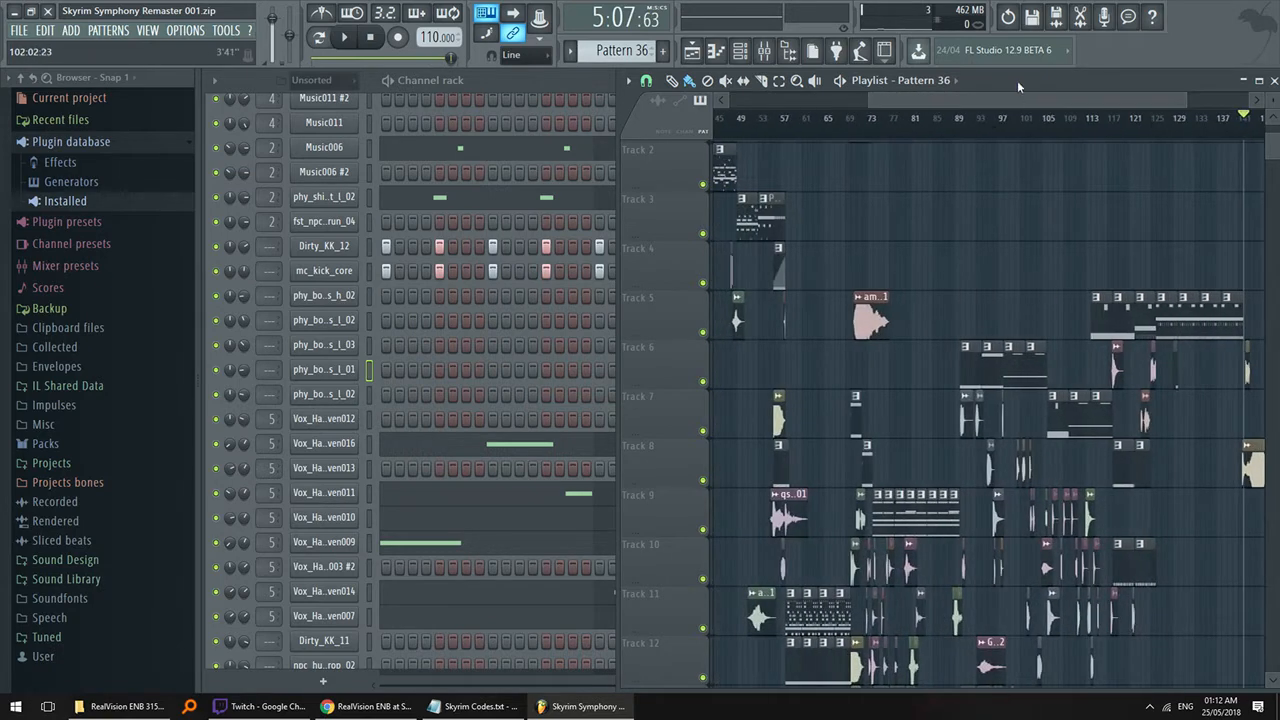
scroll(998, 101, up, 4)
click(965, 127)
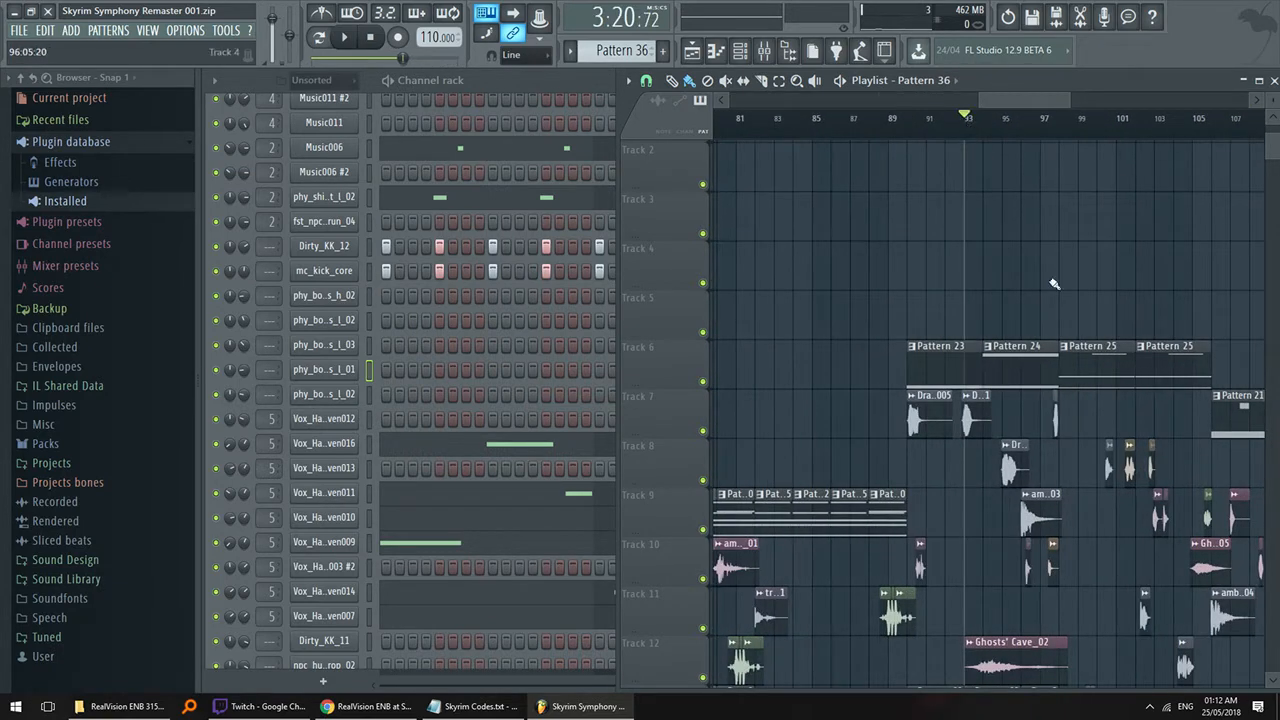
scroll(1054, 283, down, 3)
key(space)
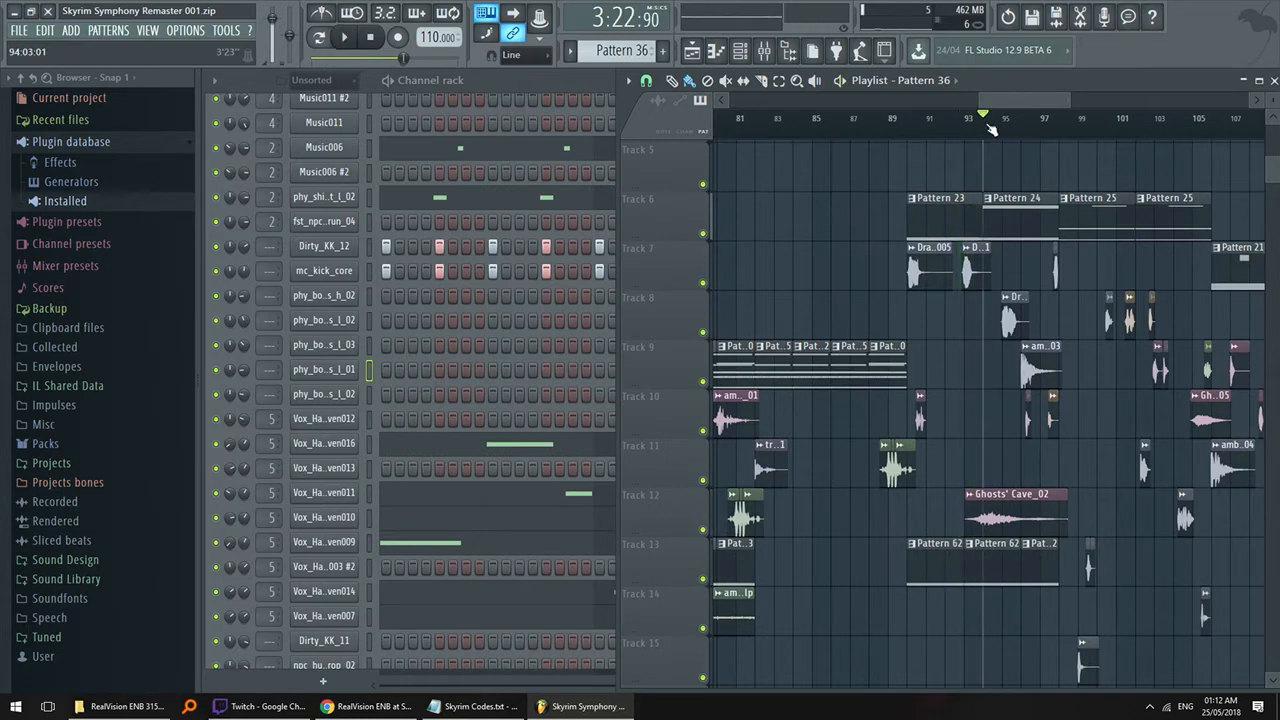
scroll(1080, 103, up, 1)
click(1042, 129)
key(space)
- Play the arrangement from bar 102 and look over the clips on tracks 5 to 14 up to bar 116
drag(998, 101, 1072, 101)
click(983, 129)
scroll(1032, 101, up, 1)
click(956, 128)
key(space)
scroll(1060, 99, up, 1)
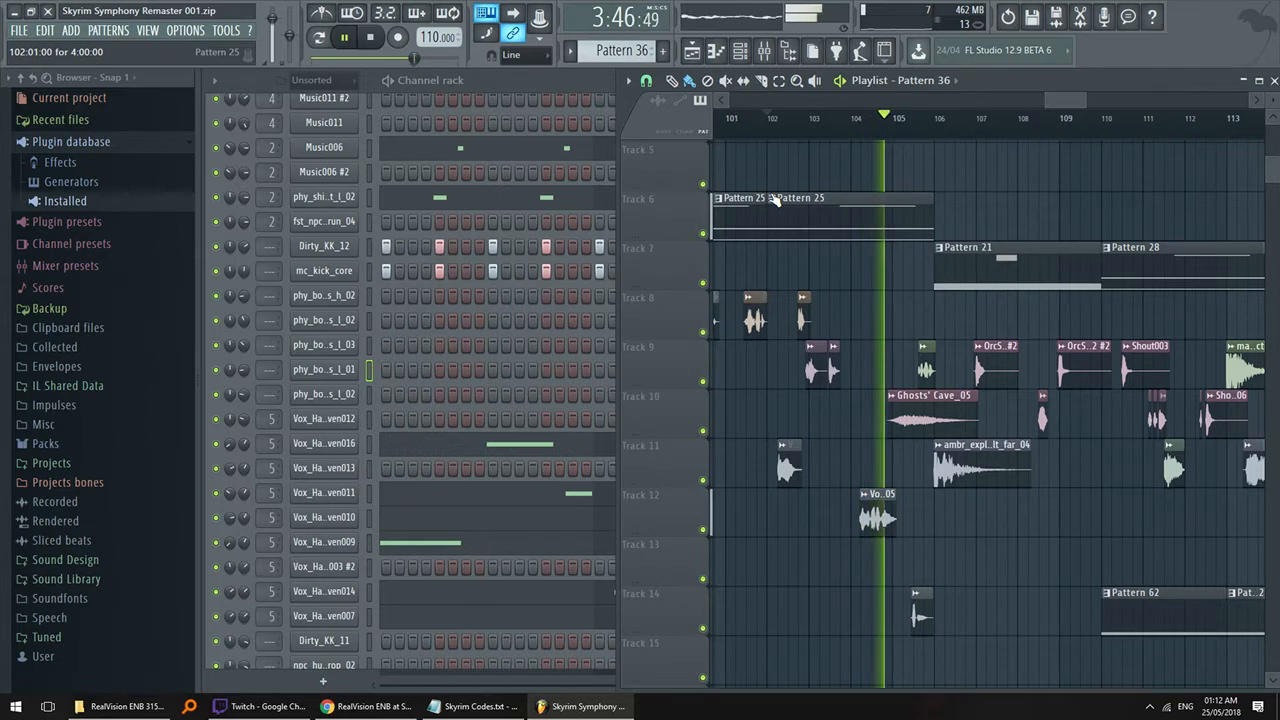
scroll(1086, 348, down, 1)
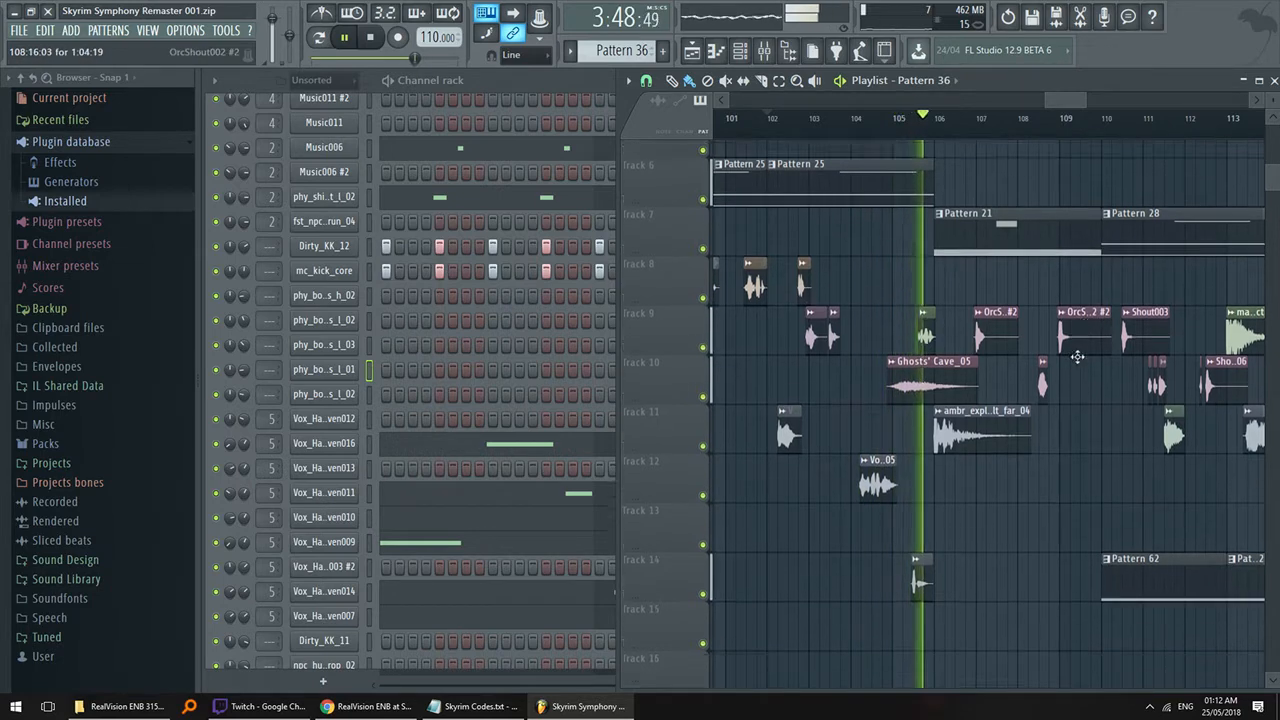
drag(1086, 348, 974, 406)
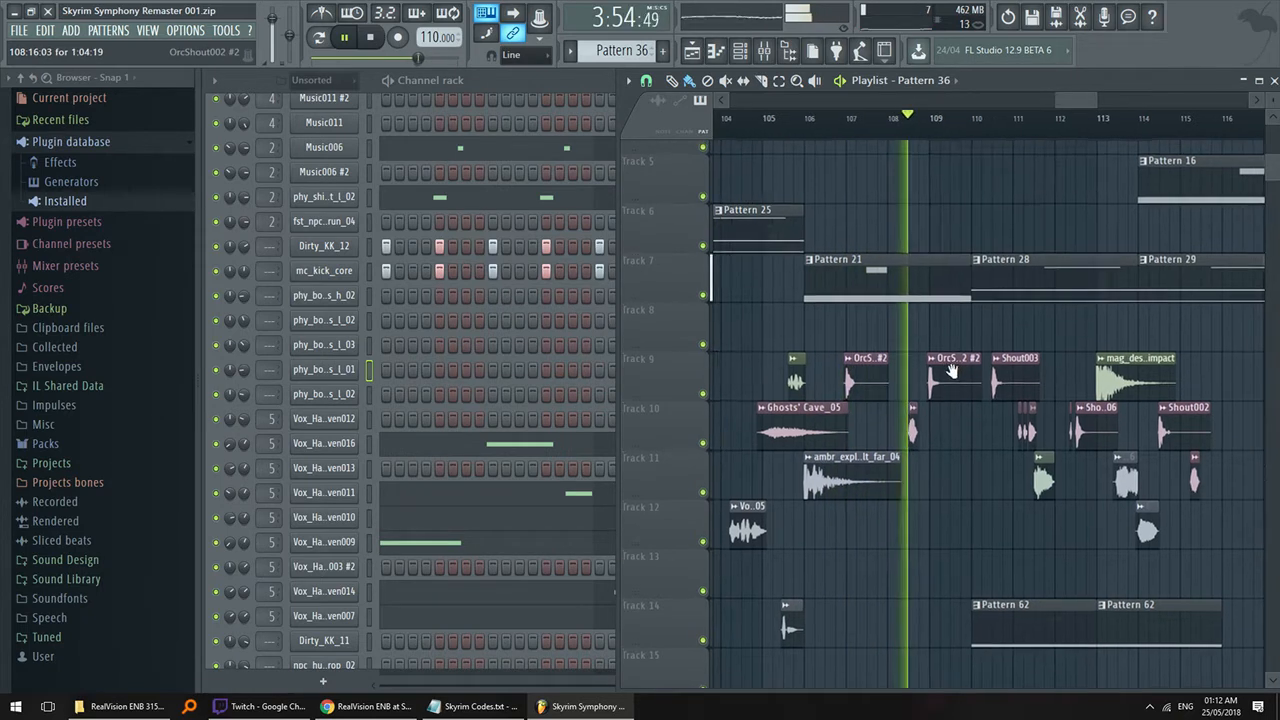
- Select Pattern 21 from the playlist and look through its sample and Guard voice channels in the channel rack during playback
click(868, 286)
click(533, 84)
scroll(637, 311, down, 8)
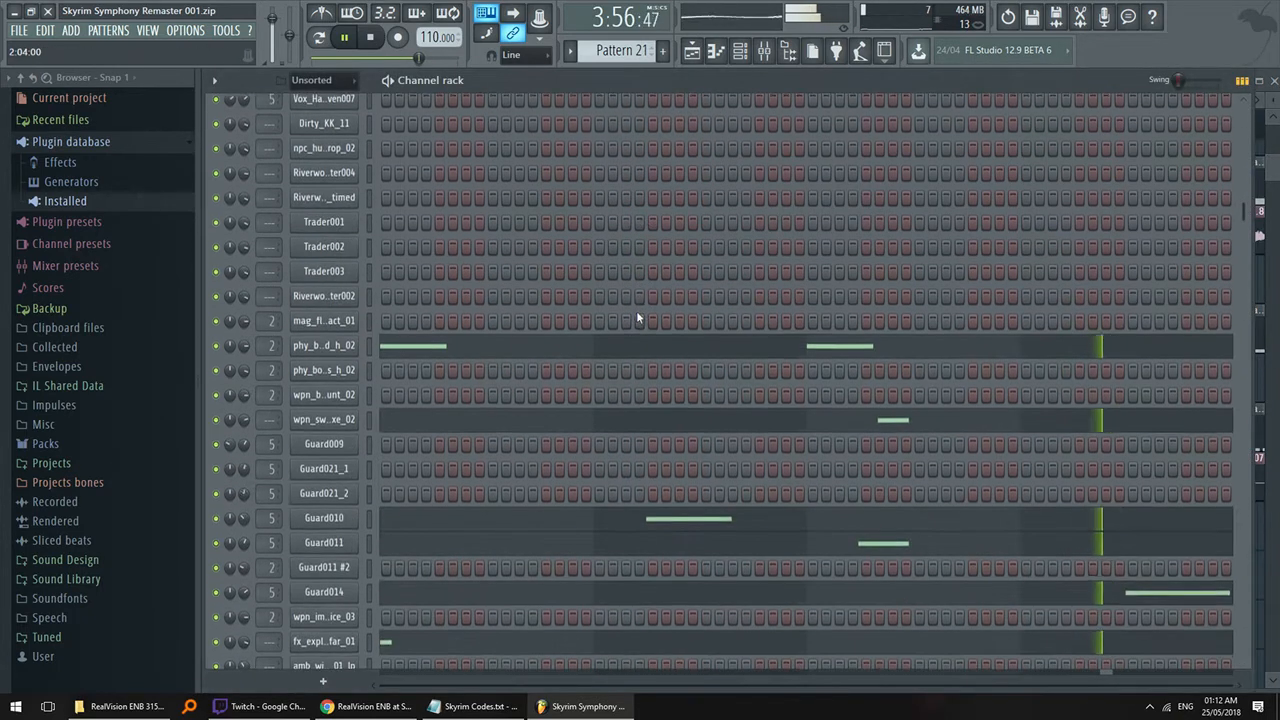
scroll(643, 318, down, 4)
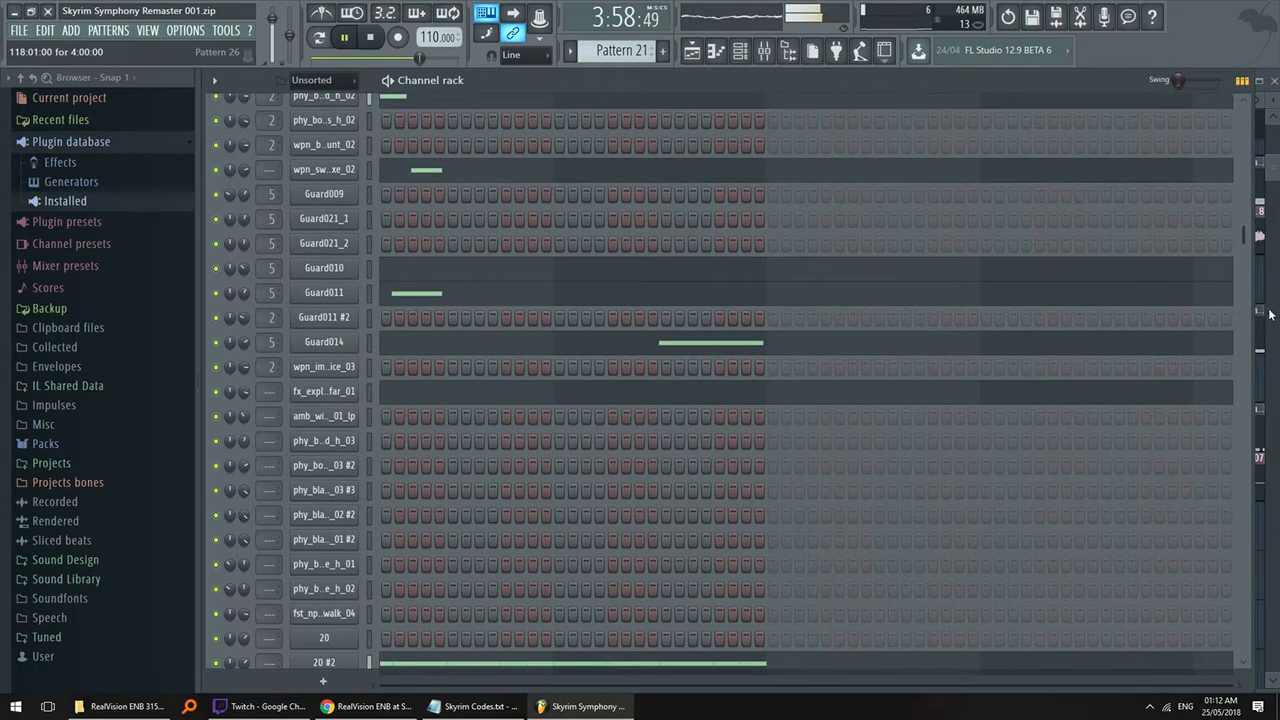
- Return to the playlist, look over the clips around Patterns 28 and 29, and stop playback
click(1261, 240)
drag(1062, 280, 910, 268)
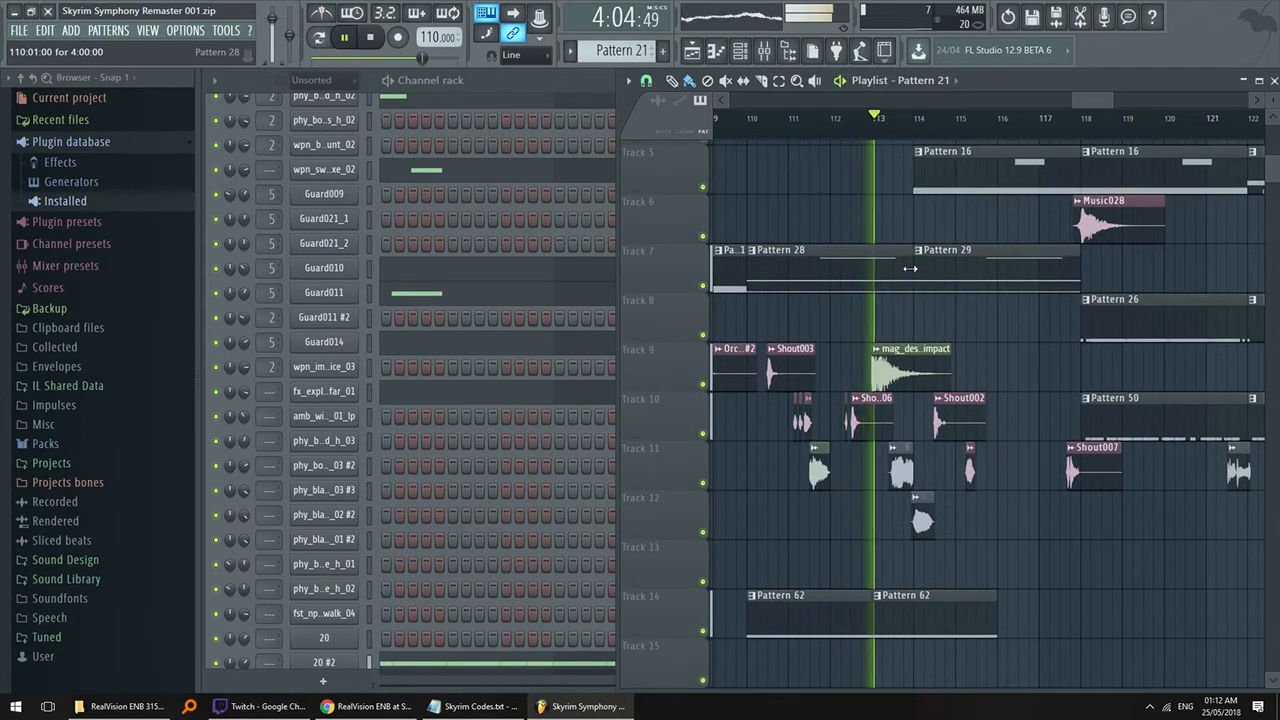
drag(916, 249, 1123, 242)
key(space)
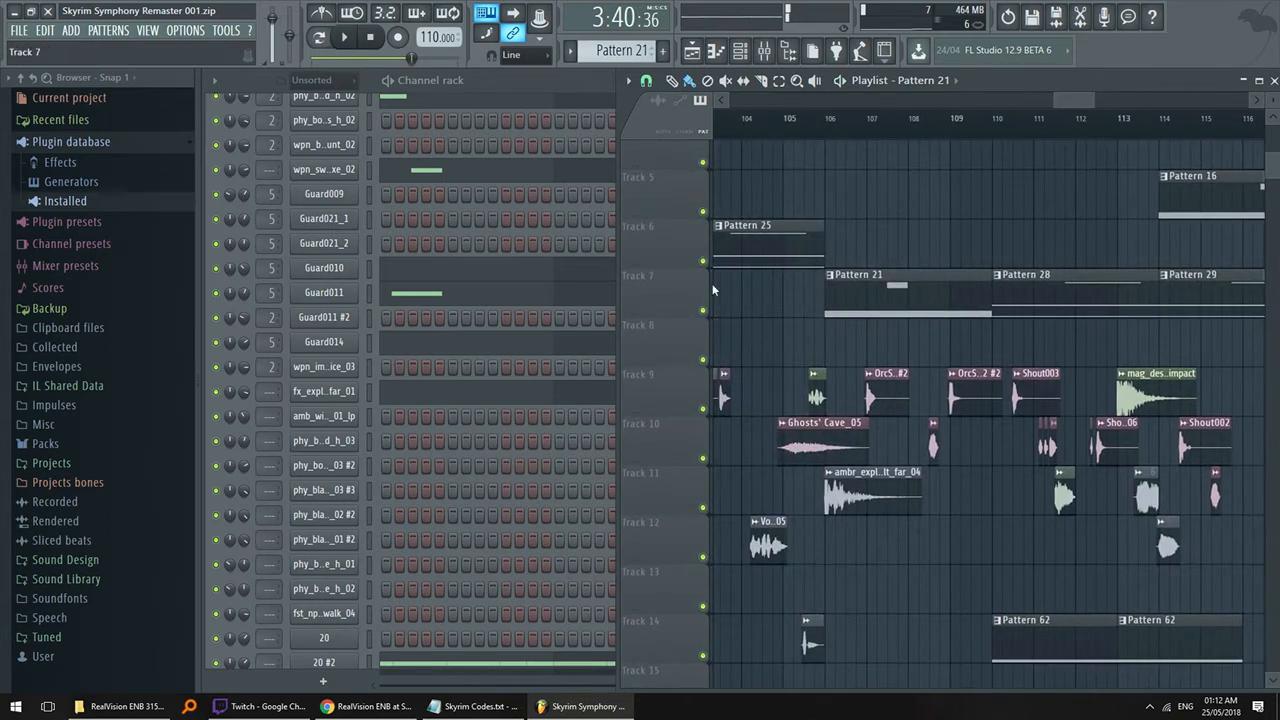
- Open the mixer and reposition its window over the channel rack and playlist
click(765, 52)
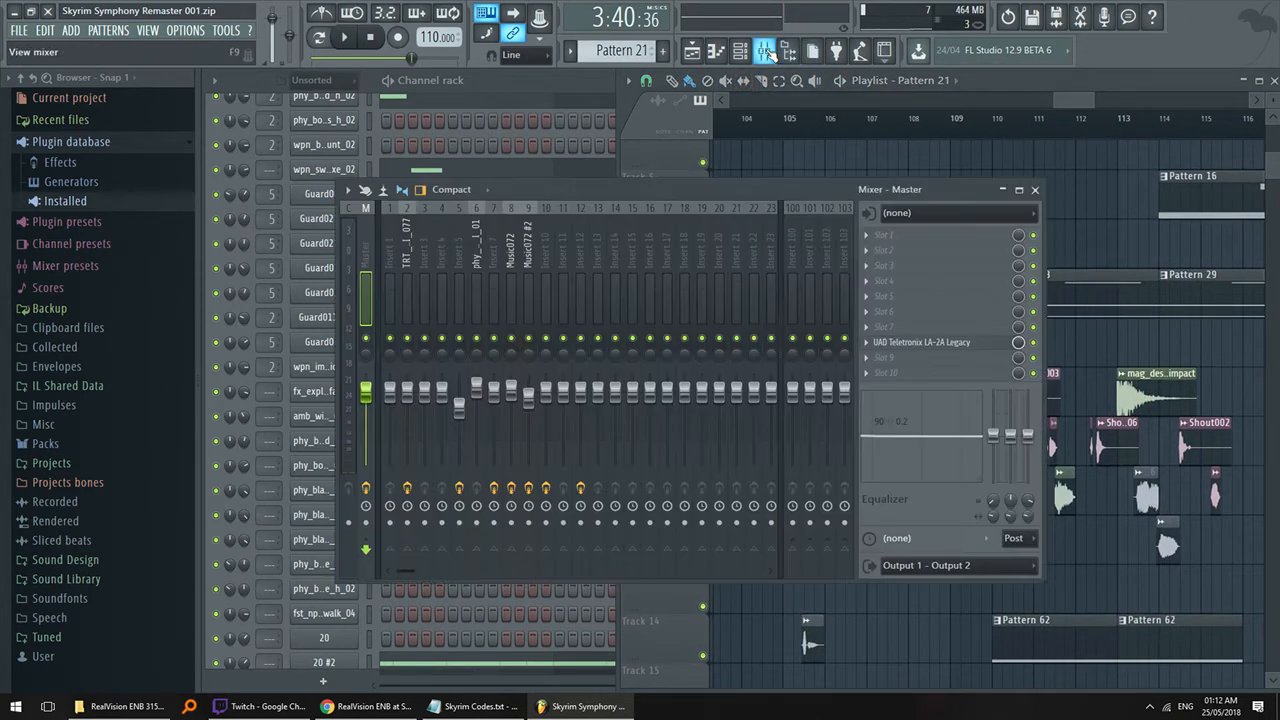
click(765, 52)
click(765, 52)
drag(756, 190, 732, 192)
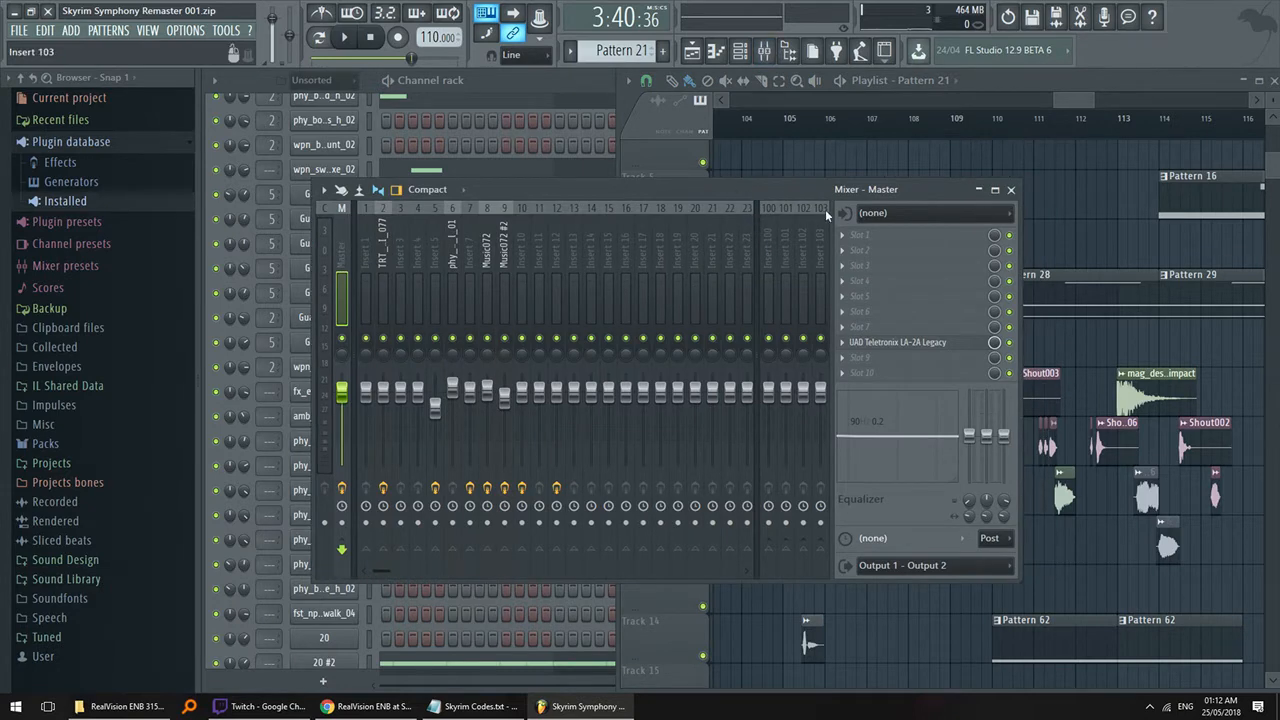
drag(801, 186, 821, 204)
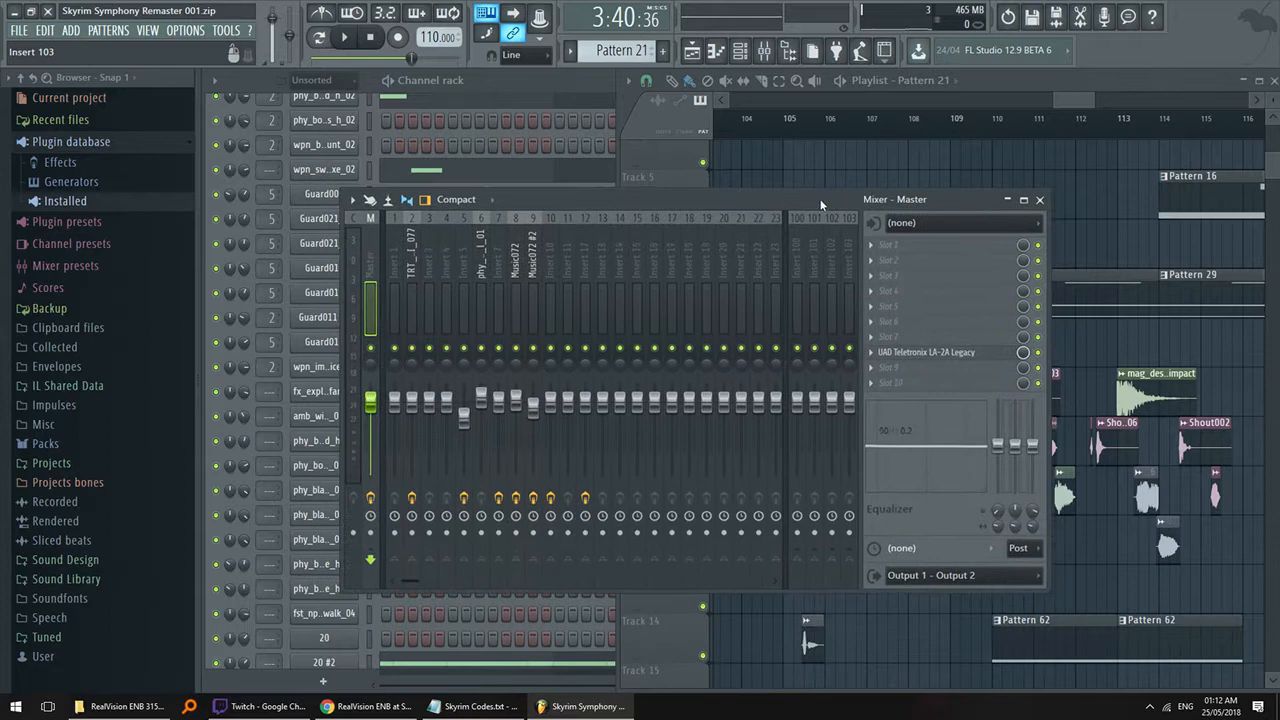
- Remove the GlissEQ effect from slot 1 of the Music072 #2 mixer track
click(541, 228)
click(871, 245)
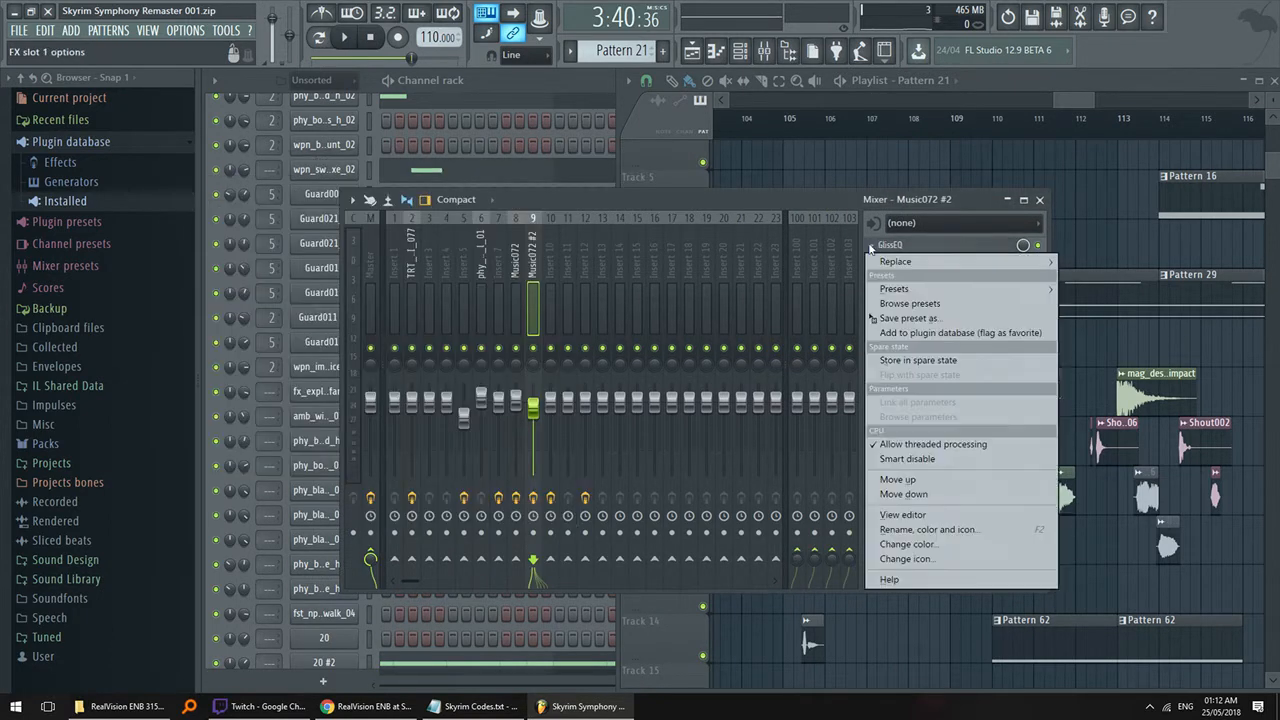
mouse_move(895, 261)
click(1100, 282)
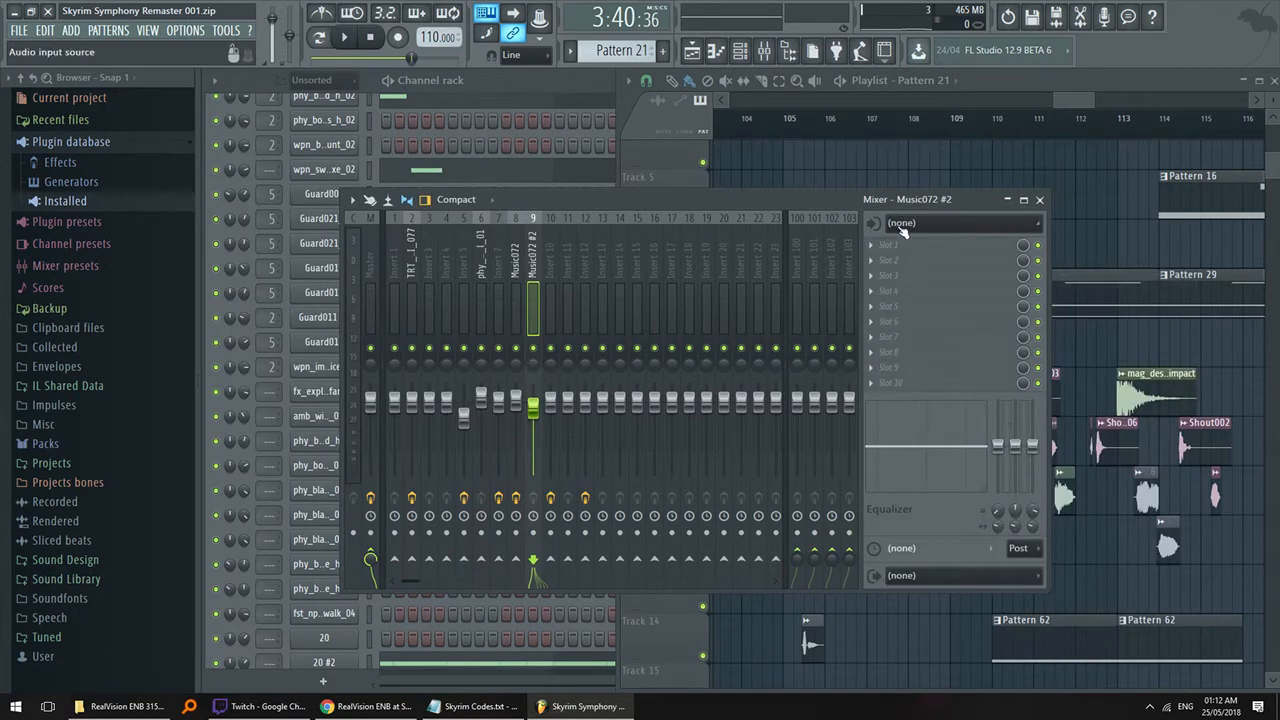
click(871, 245)
click(840, 256)
- Remove the GlissEQ effect from slot 2 of the Music072 mixer track
click(516, 257)
click(501, 250)
click(532, 250)
click(515, 250)
click(871, 260)
mouse_move(885, 280)
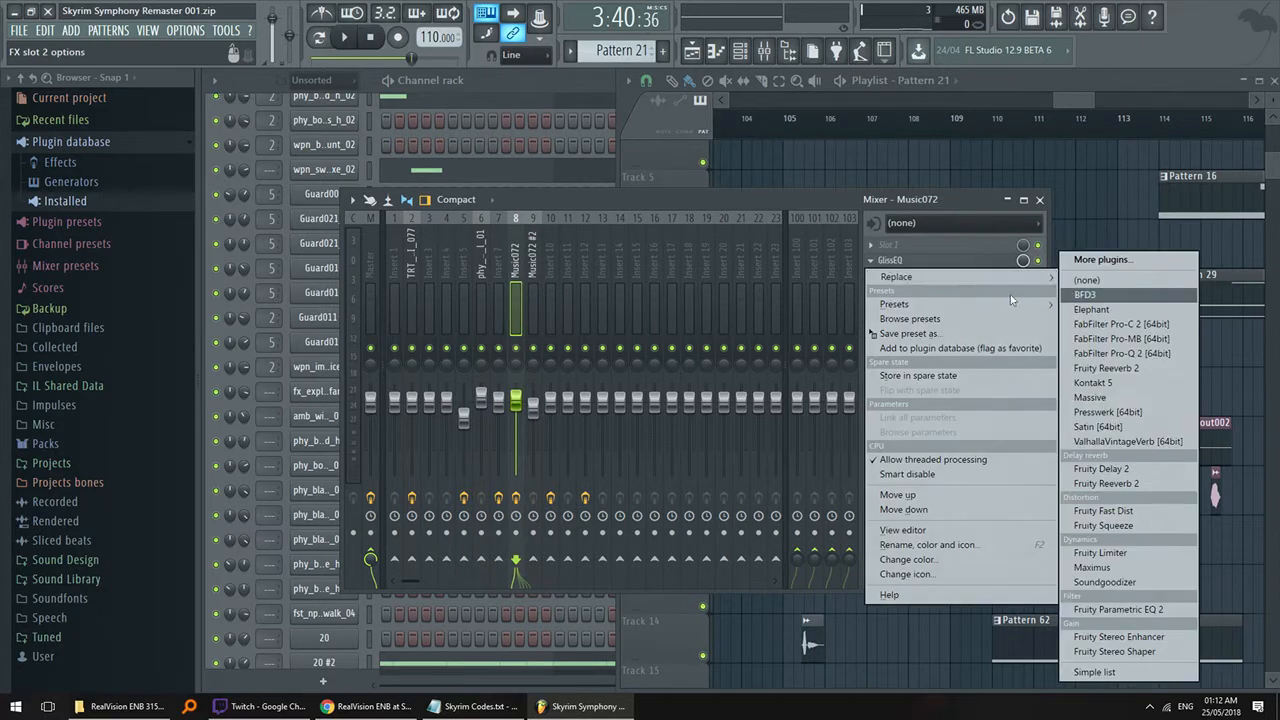
click(1100, 282)
- Remove the GlissEQ and LexHall effects from mixer track Insert 7
click(498, 262)
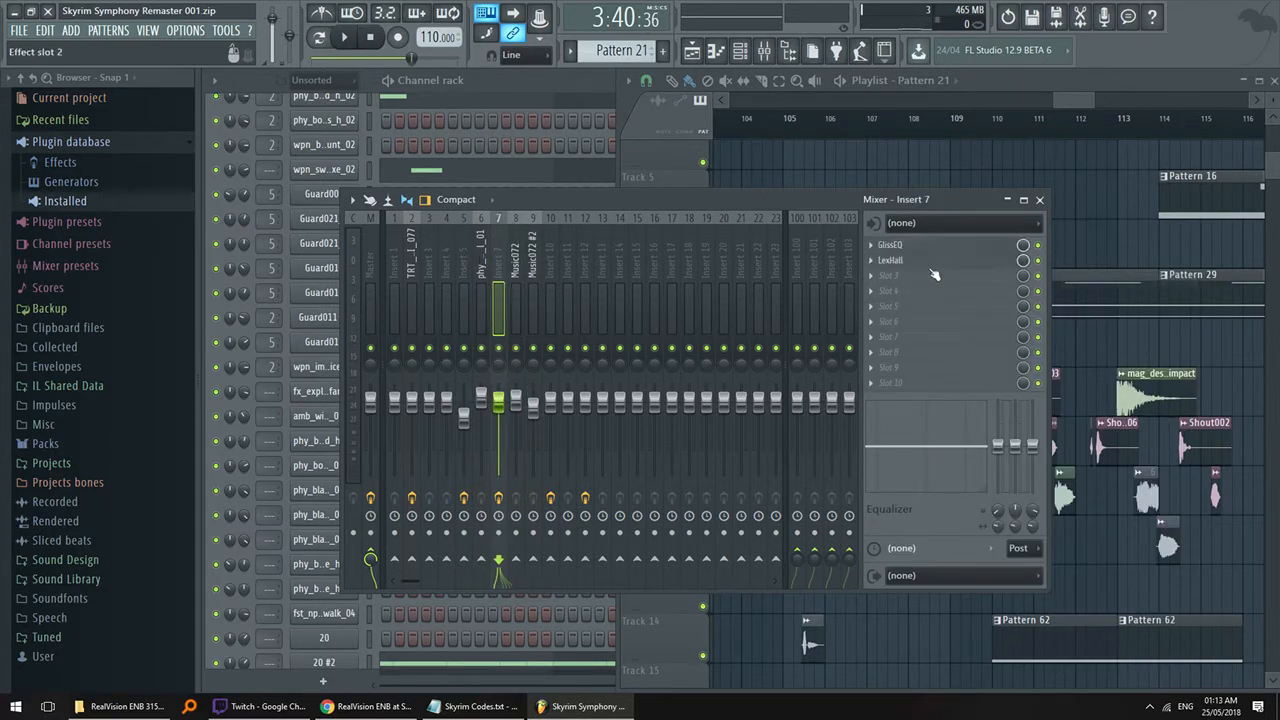
click(871, 245)
mouse_move(886, 262)
click(1100, 277)
click(871, 260)
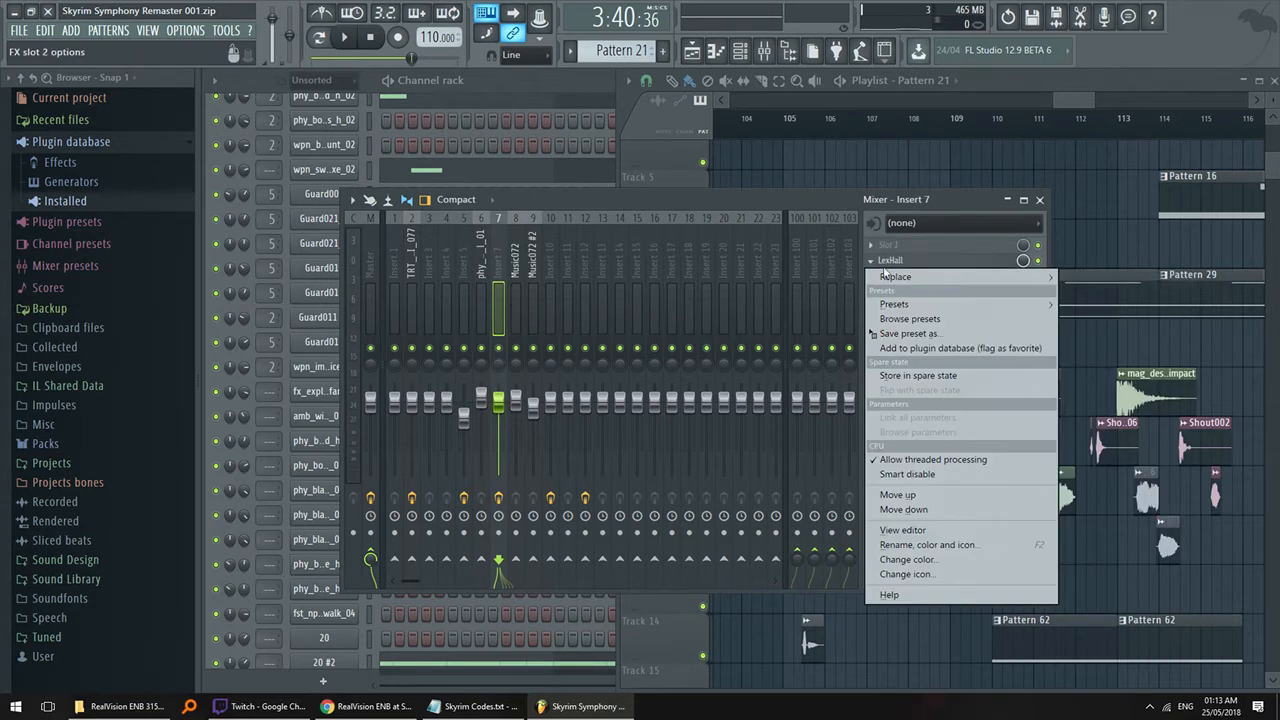
click(1100, 282)
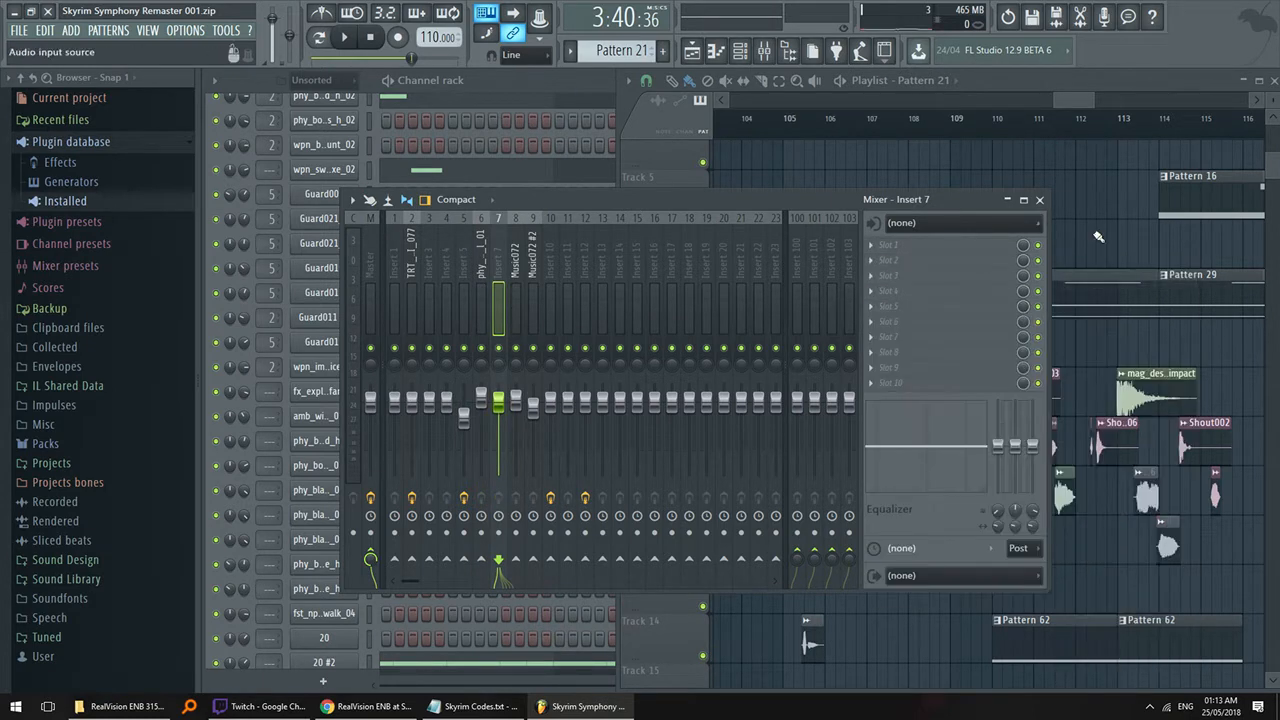
- Close the mixer, bring the channel rack forward and save the project
click(1039, 199)
click(300, 78)
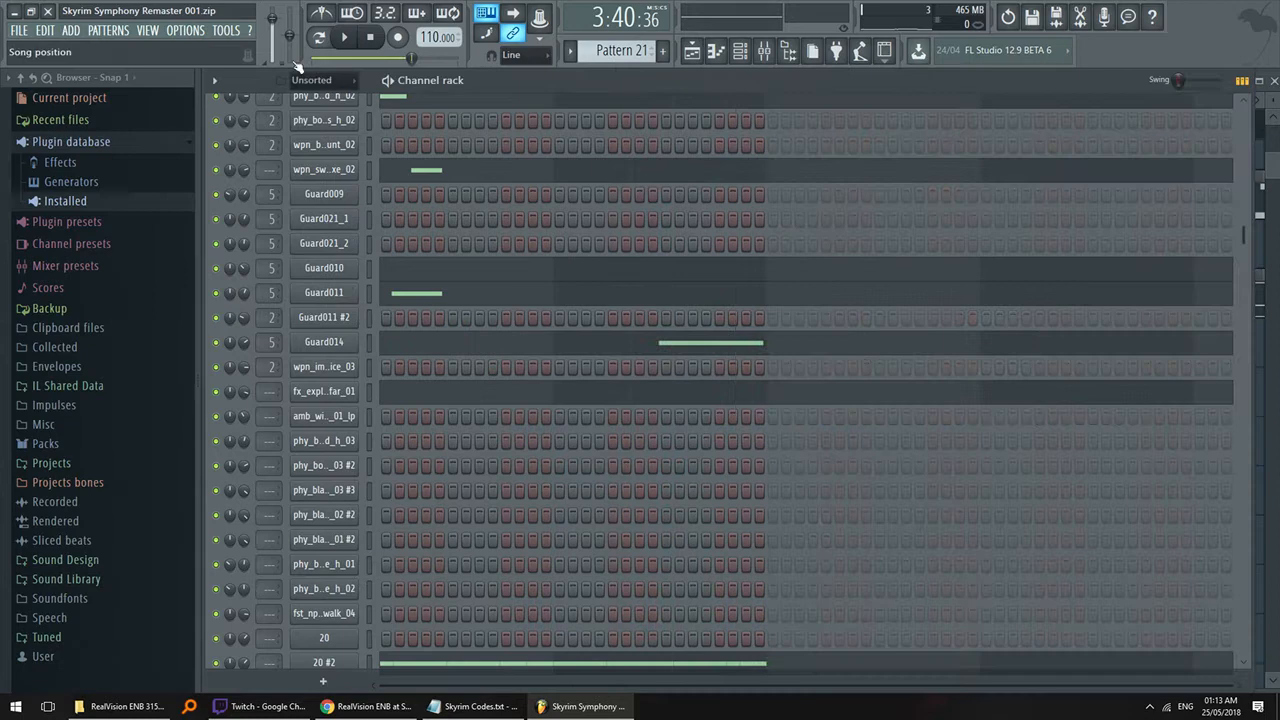
click(20, 31)
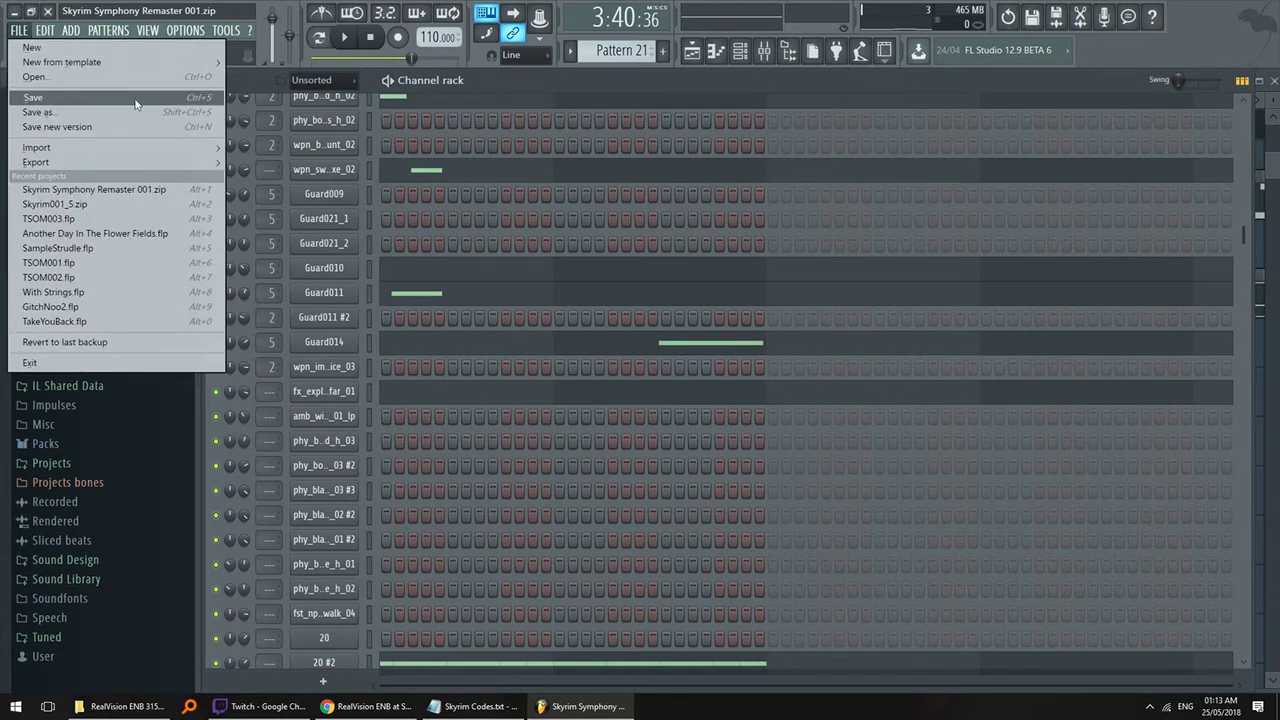
click(137, 101)
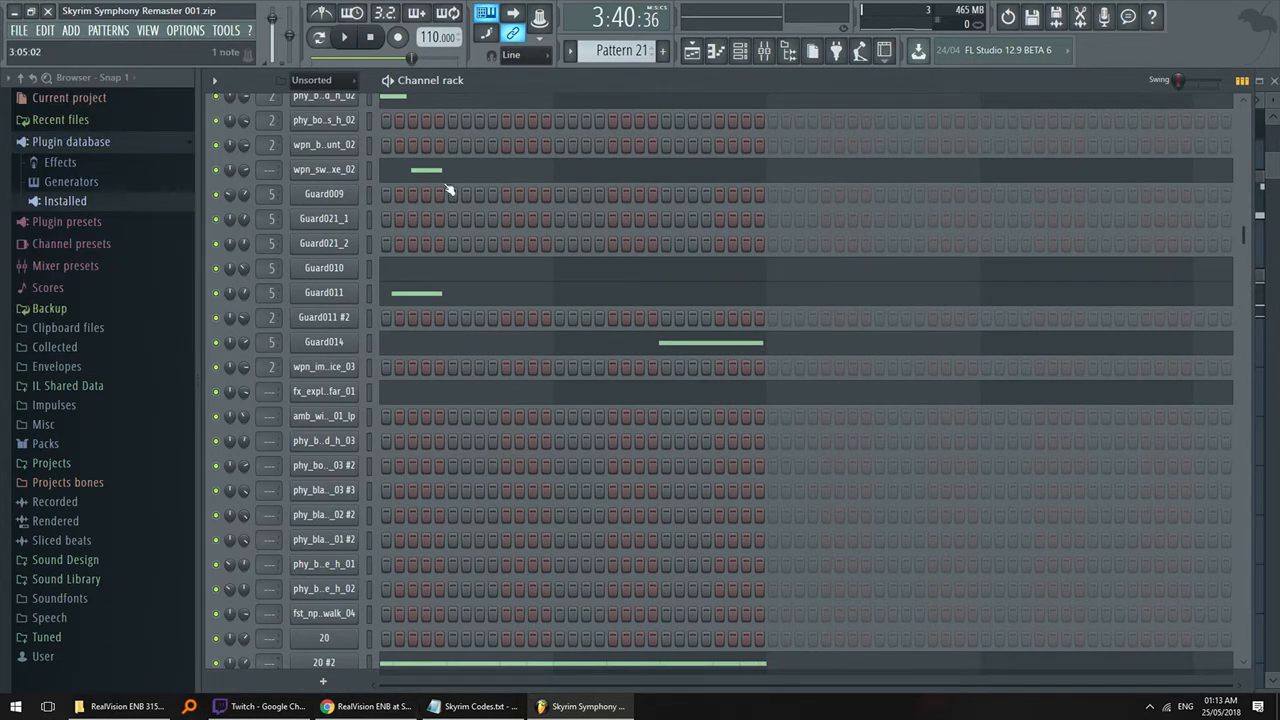
- Switch to File Explorer, open the Exports folder inside Audio on drive D and find the SkyrimSymphony audio files
click(88, 702)
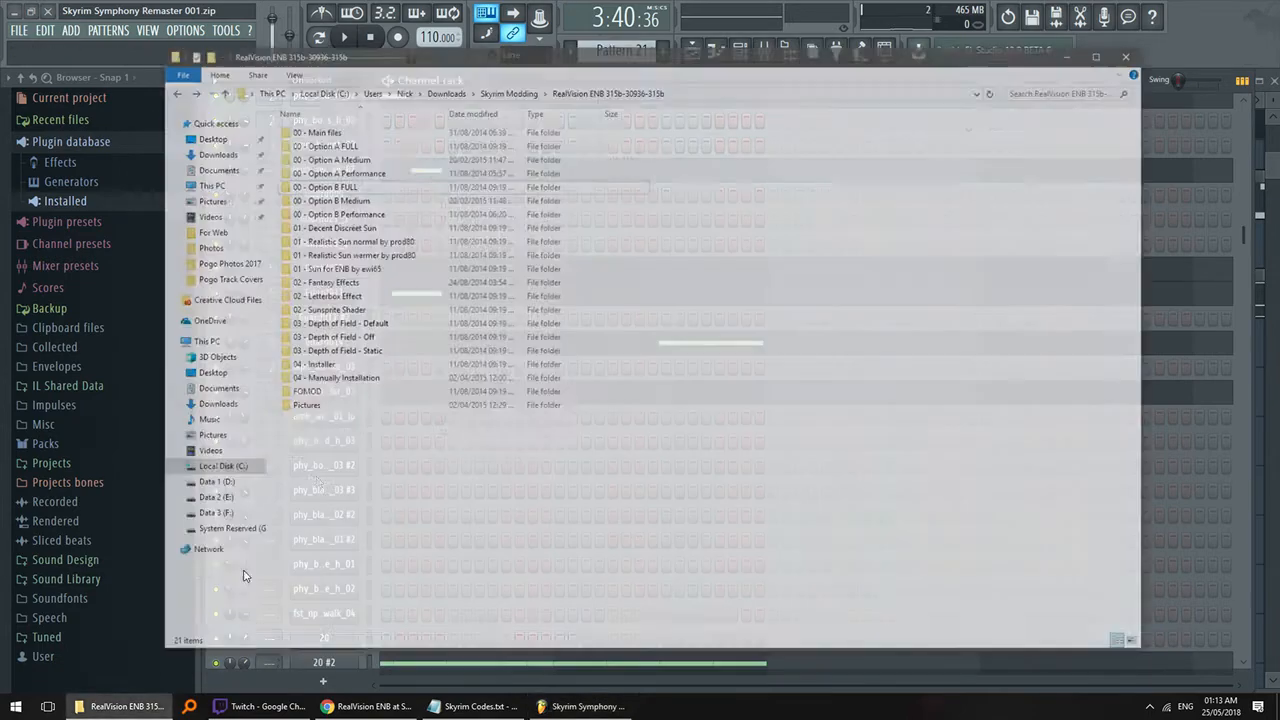
double_click(371, 87)
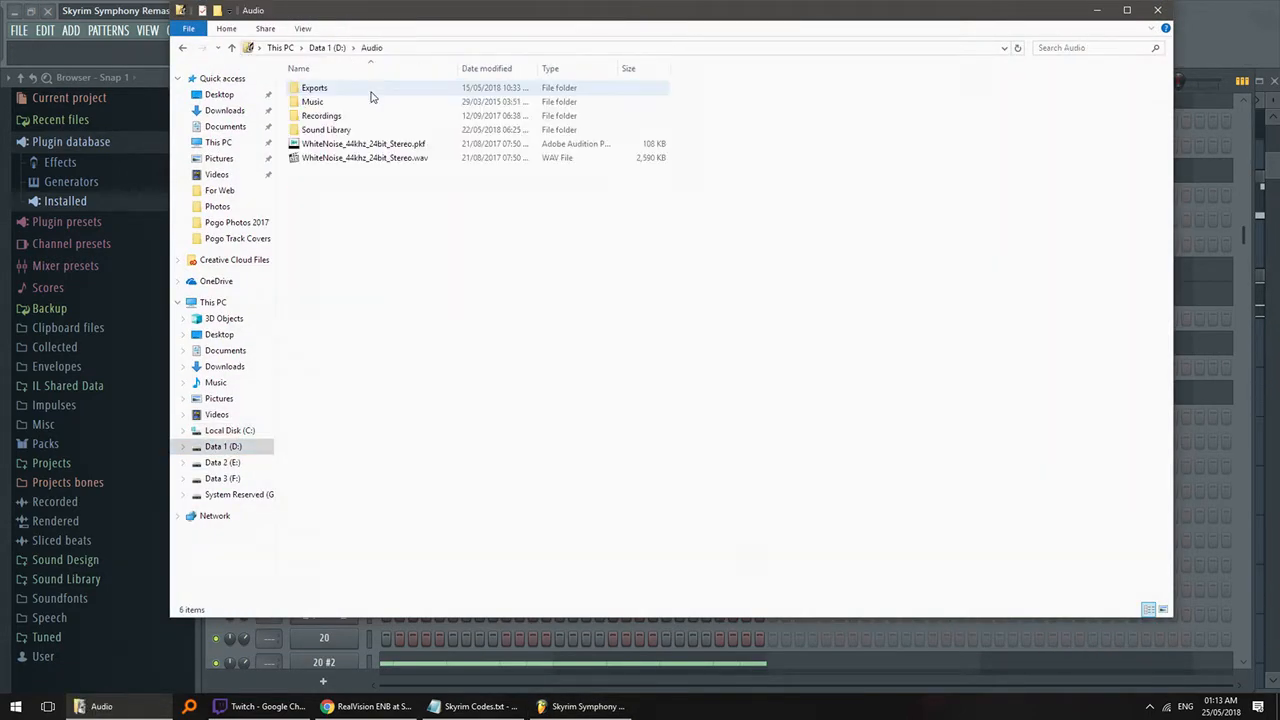
double_click(372, 88)
click(412, 70)
click(465, 218)
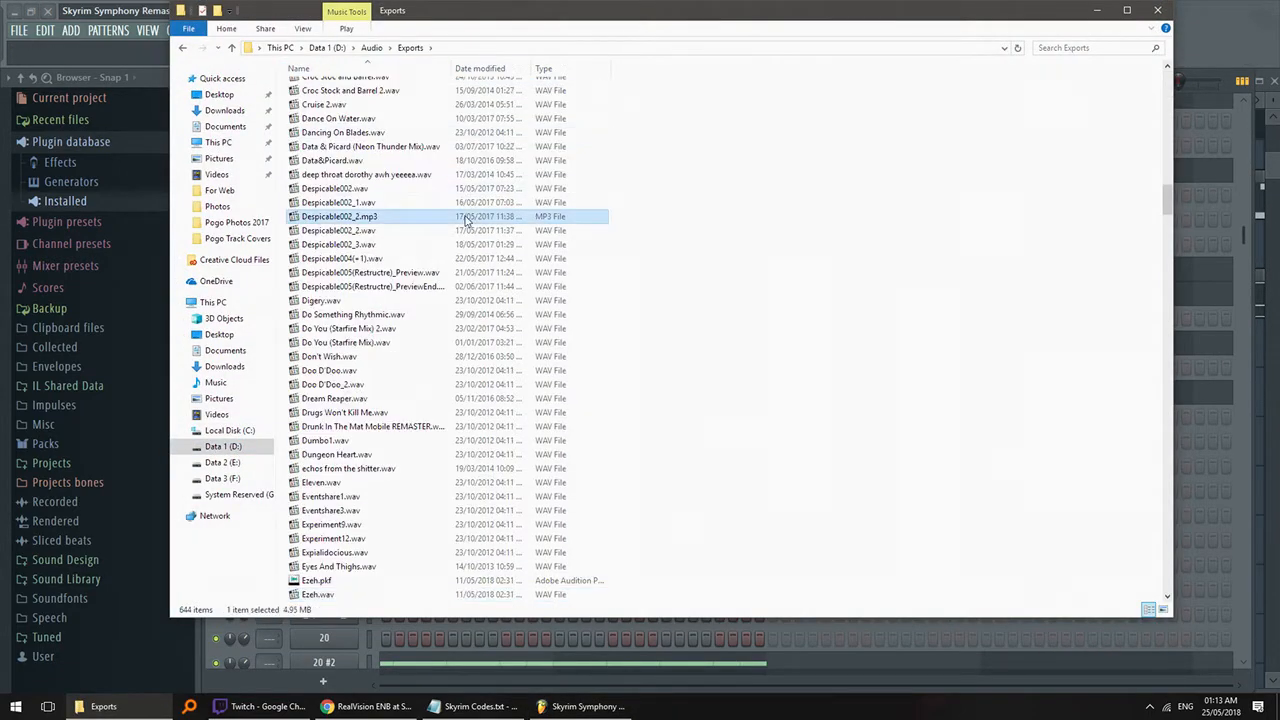
key(s)
scroll(419, 400, down, 1)
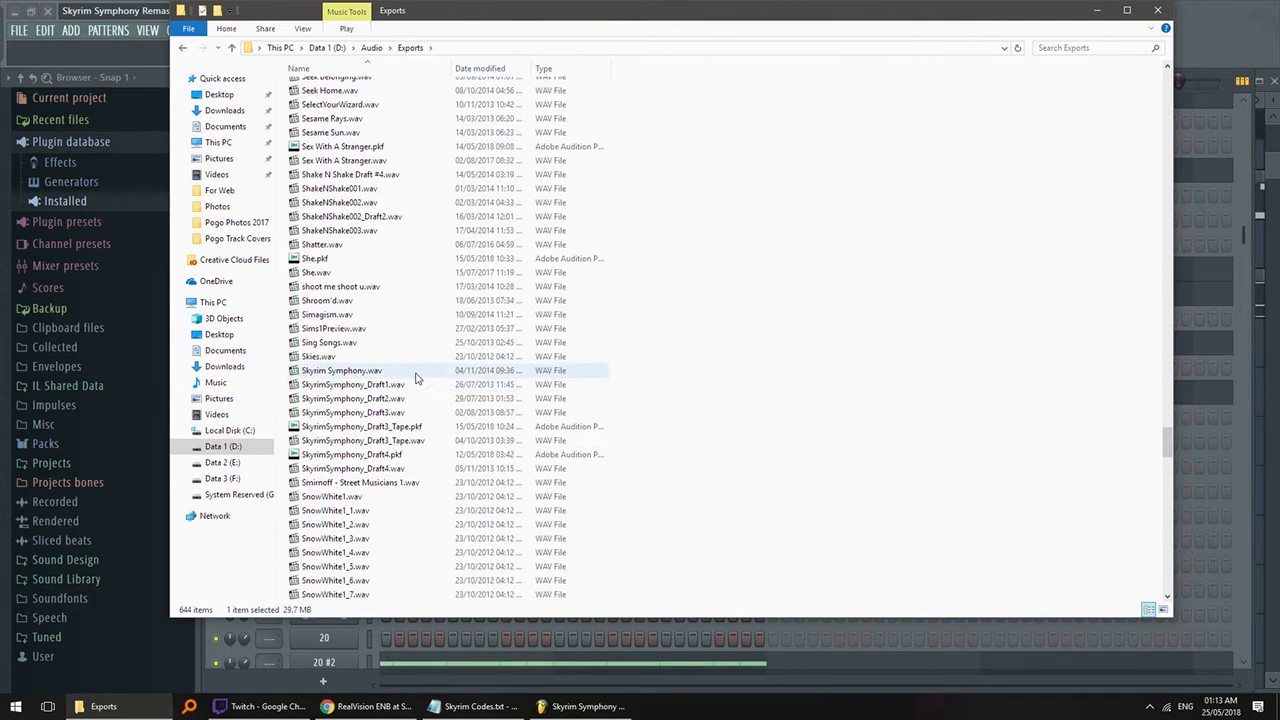
- Play SkyrimSymphony_Draft4.wav from about 0:50, pause it, and close the media player and the Exports folder window
double_click(404, 471)
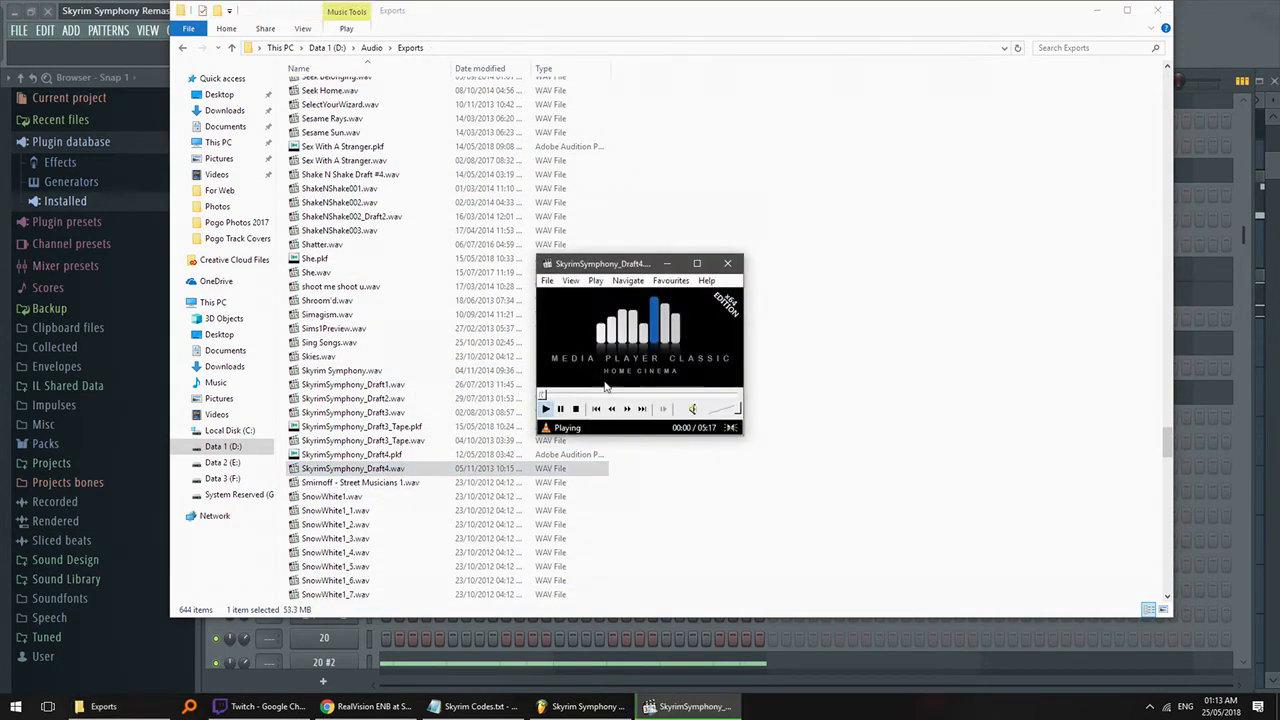
click(545, 408)
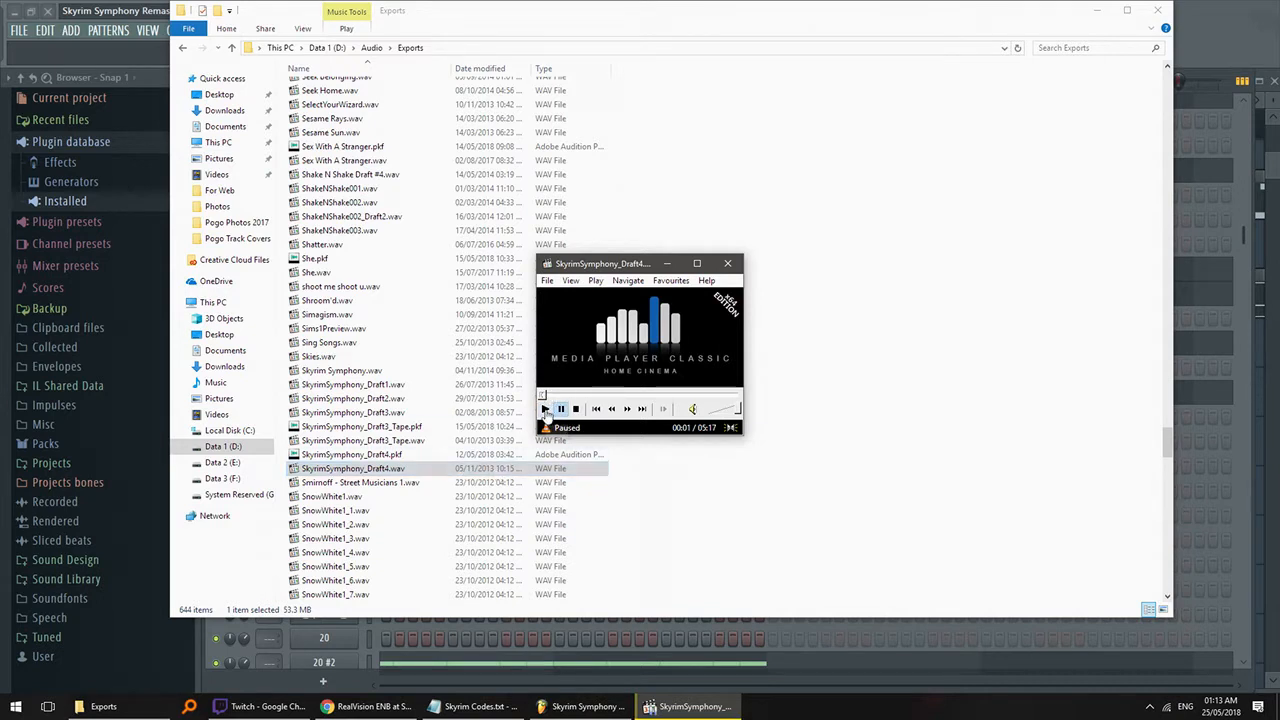
click(568, 396)
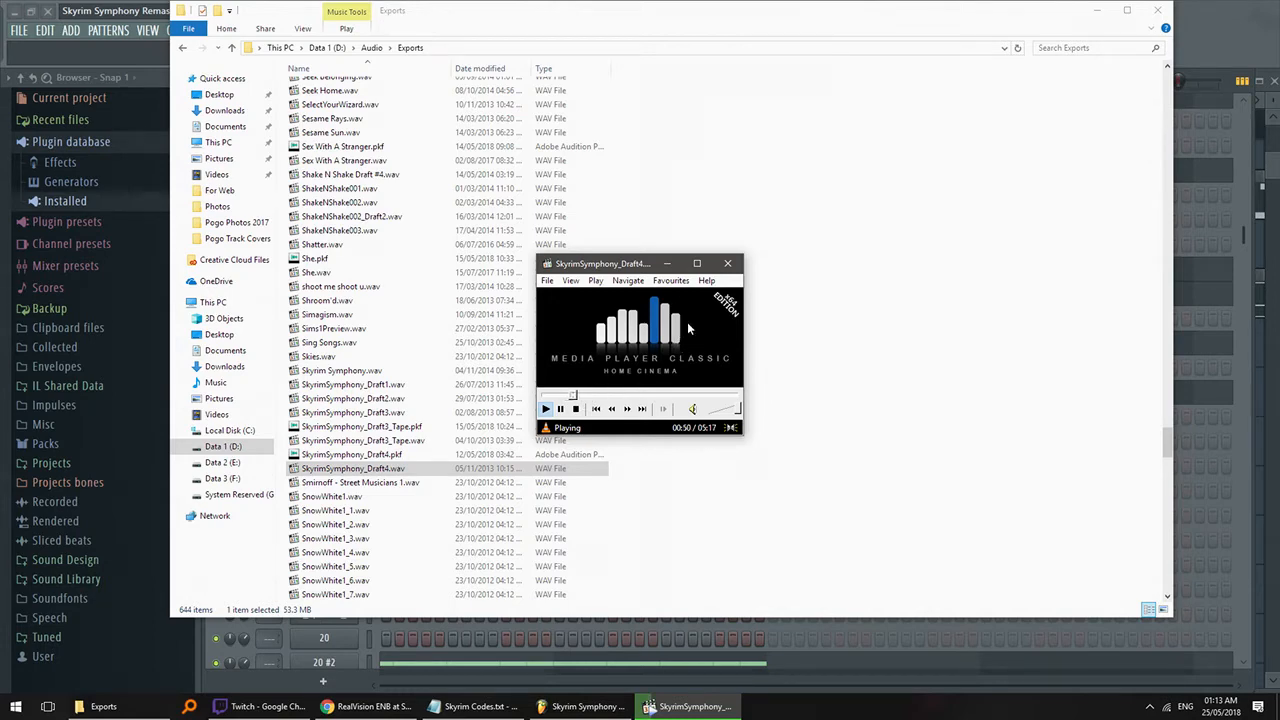
key(space)
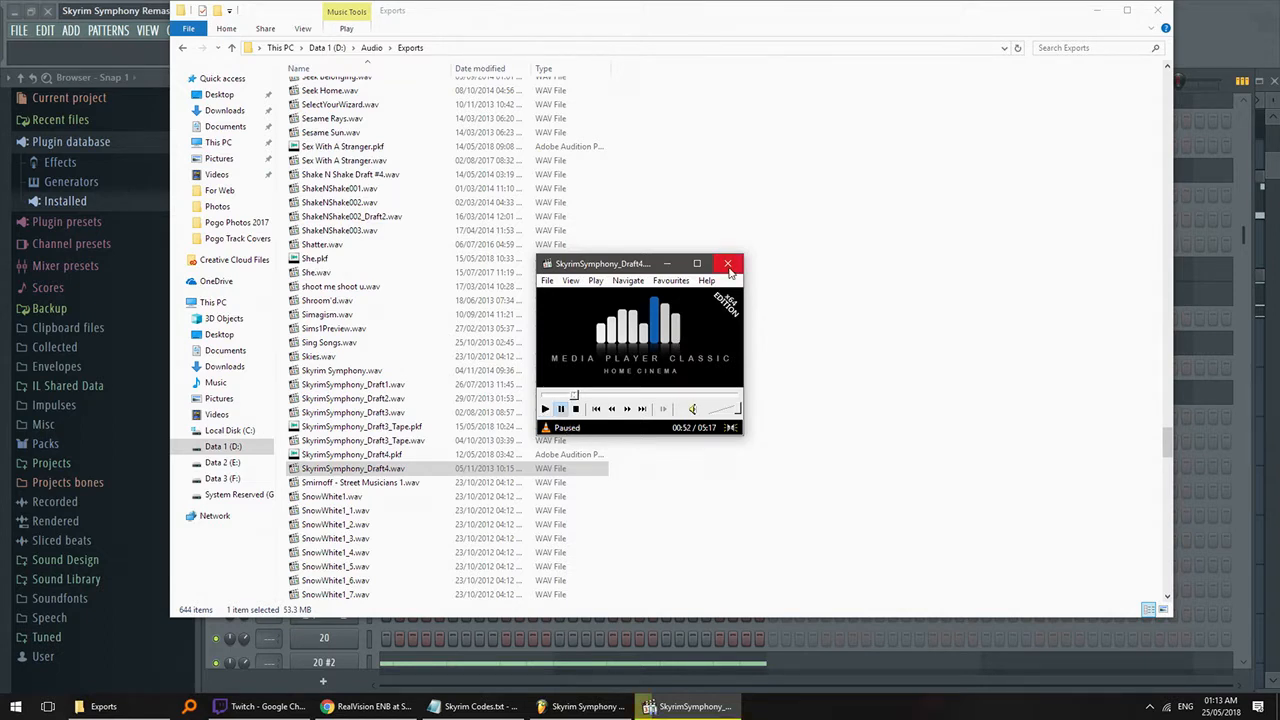
click(729, 265)
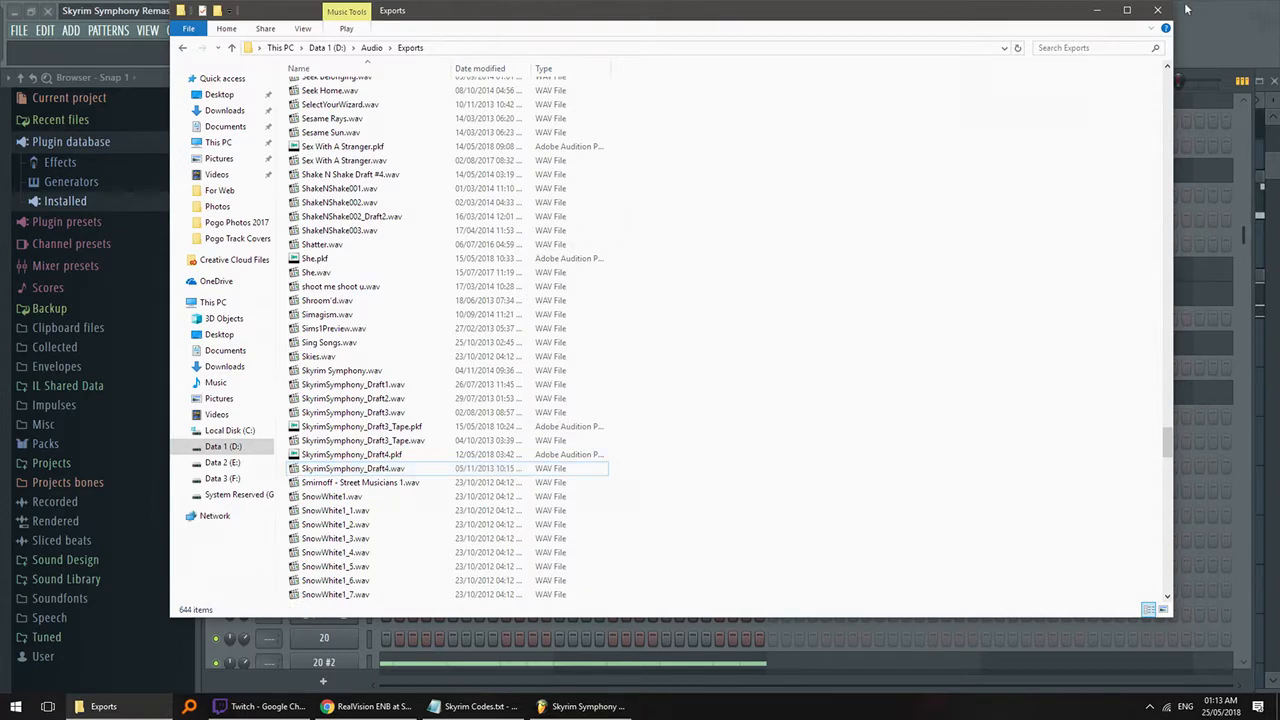
click(1158, 10)
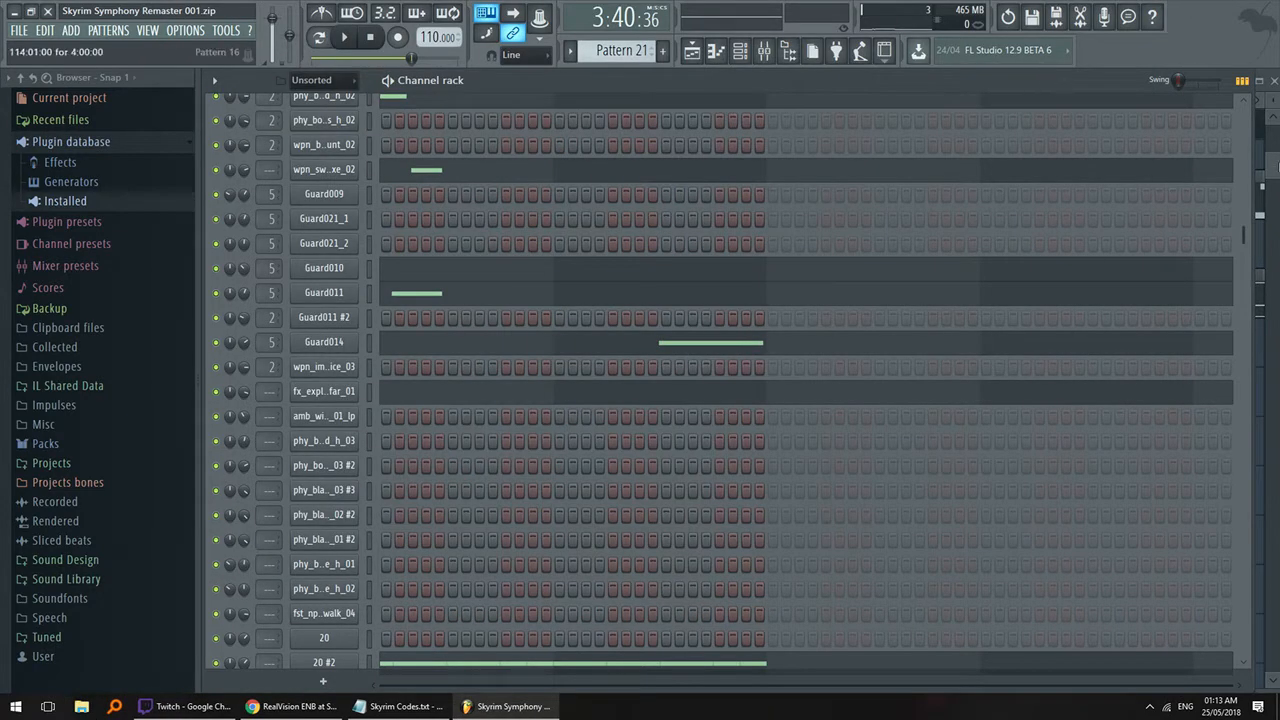
- Show the playlist, look over the arrangement's tracks and place the playhead at bar 13
key(F5)
drag(1092, 101, 1195, 101)
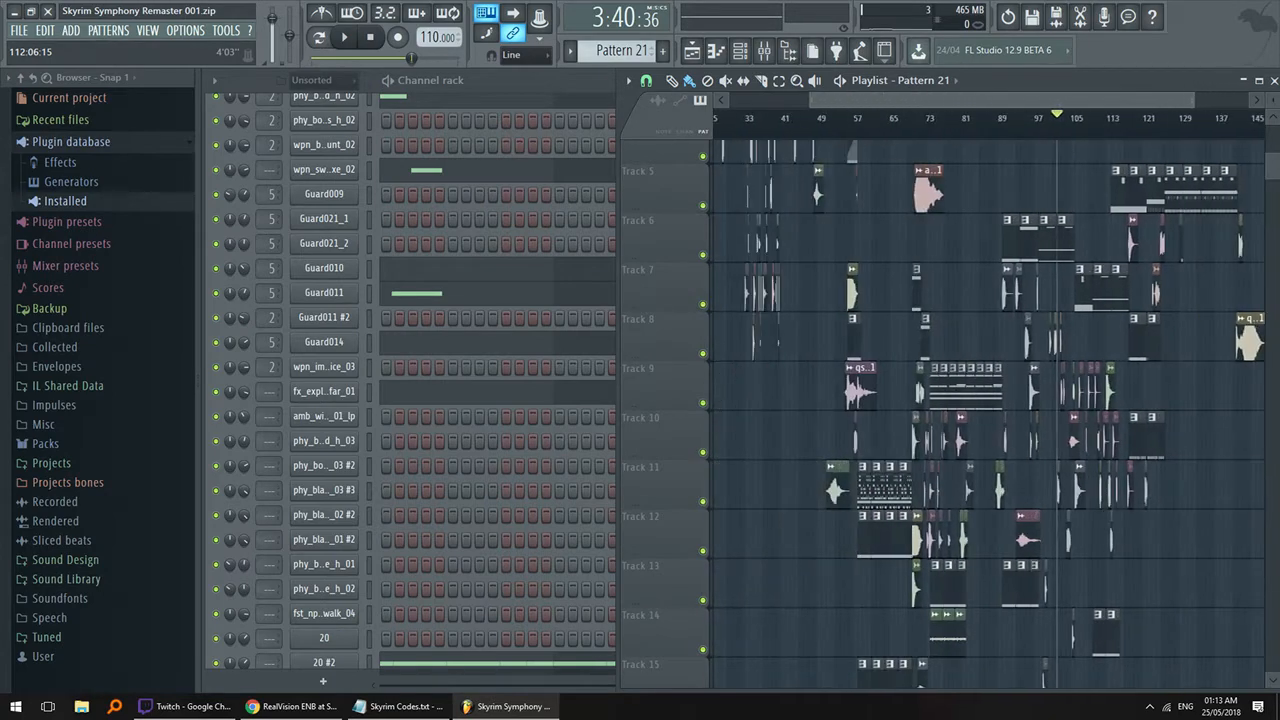
scroll(1089, 278, down, 5)
scroll(1089, 278, up, 6)
scroll(1089, 278, up, 3)
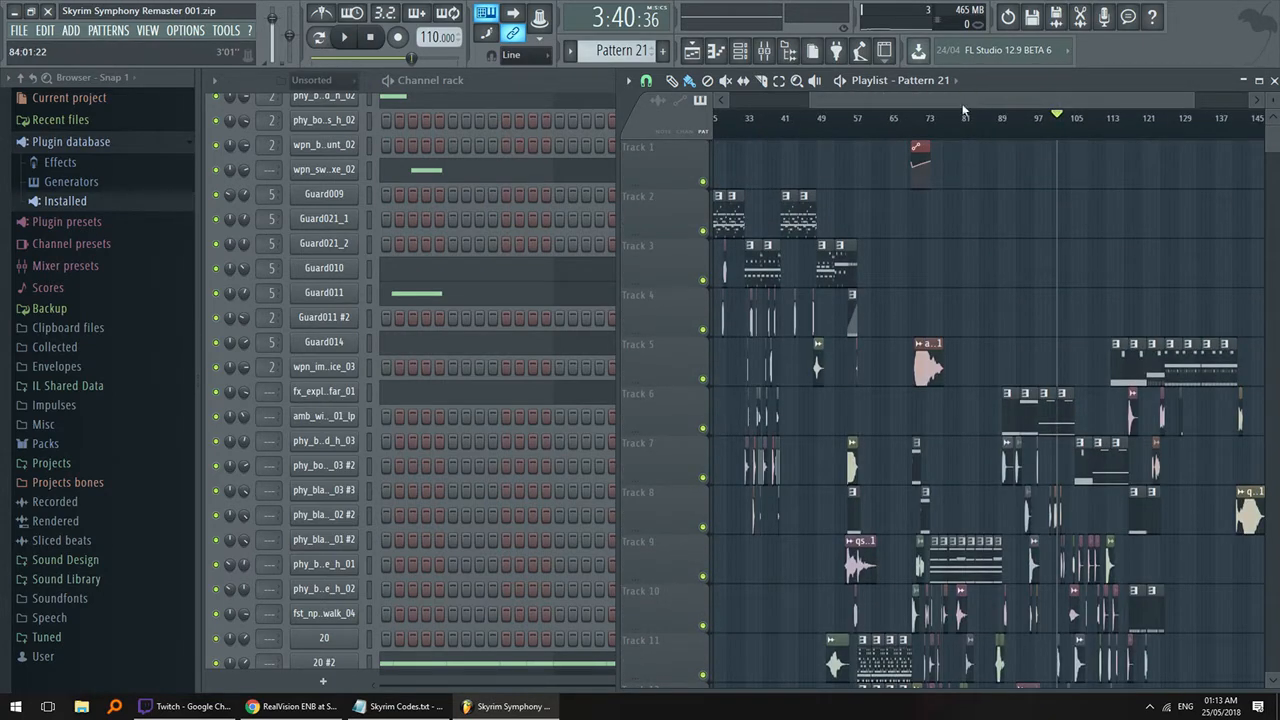
drag(966, 102, 773, 102)
click(966, 122)
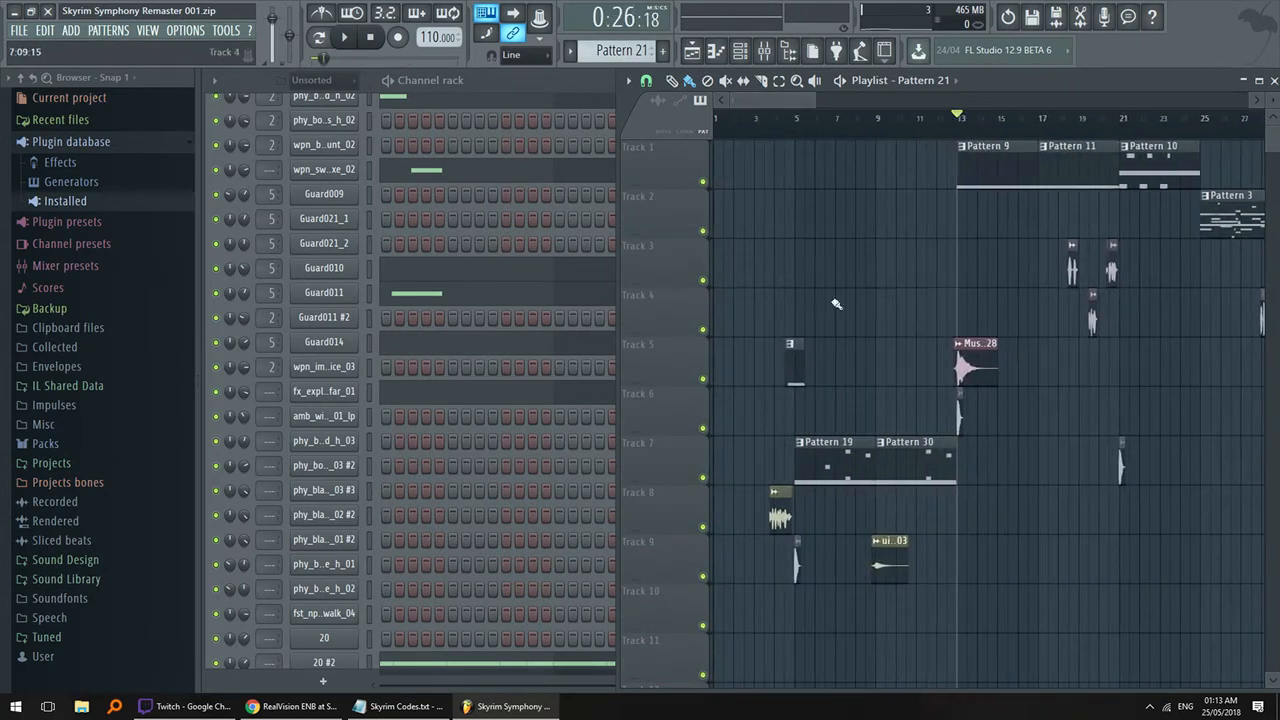
- Examine the sampler settings of channel rack sounds such as amb_taverninterior_a_2dlp, Vox_Delphine009, phy_blade1hand_l_01 #2 and phy_body_medium_wood_h_03 #2
click(460, 88)
scroll(594, 322, down, 10)
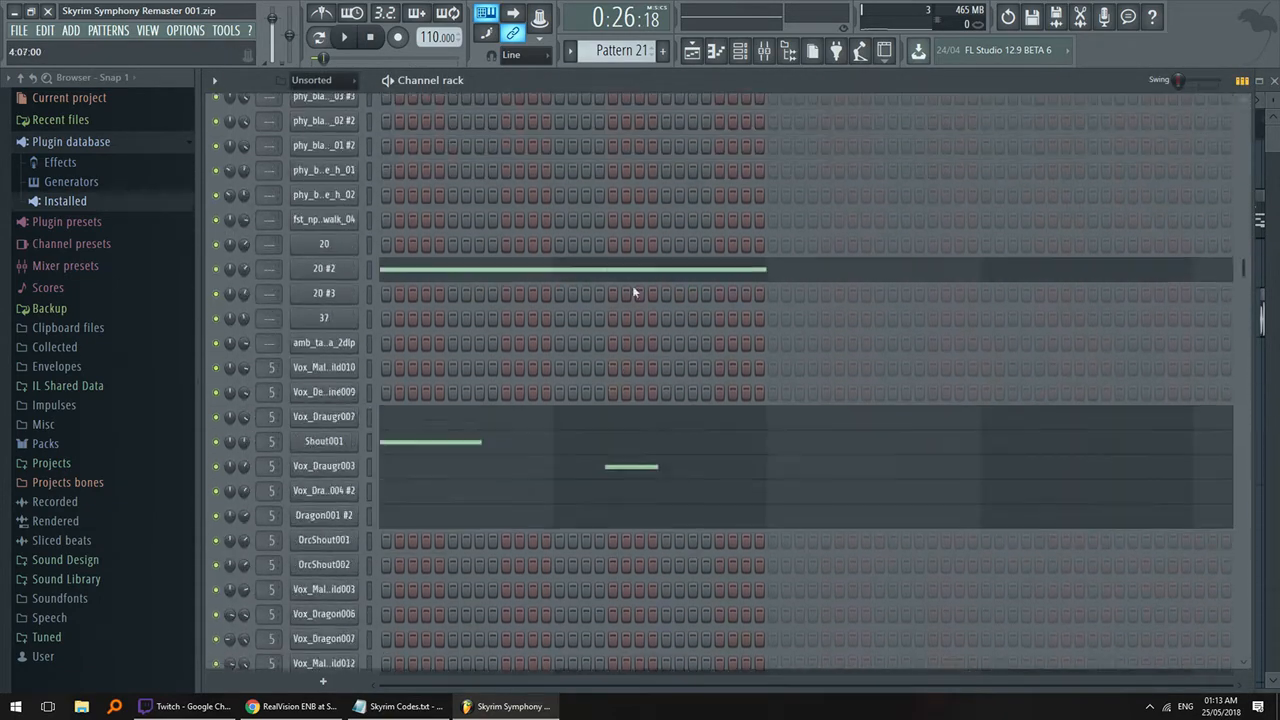
scroll(632, 291, up, 1)
click(332, 366)
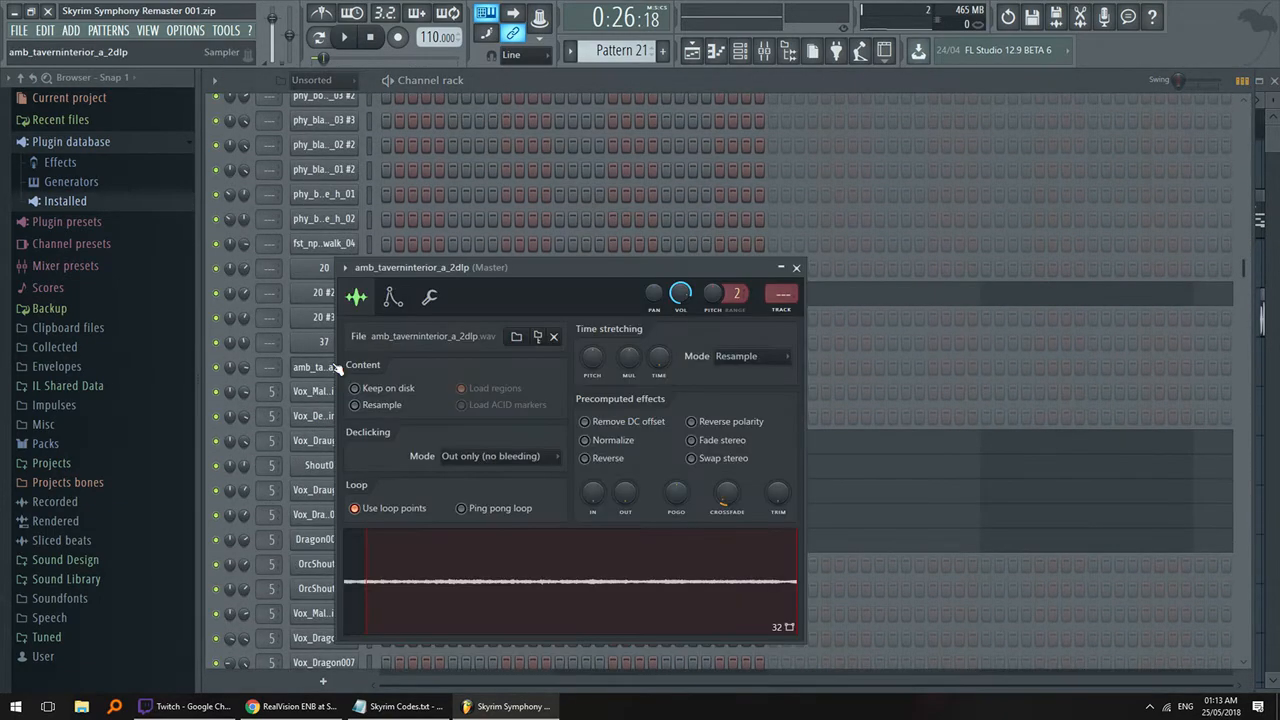
click(330, 367)
click(326, 418)
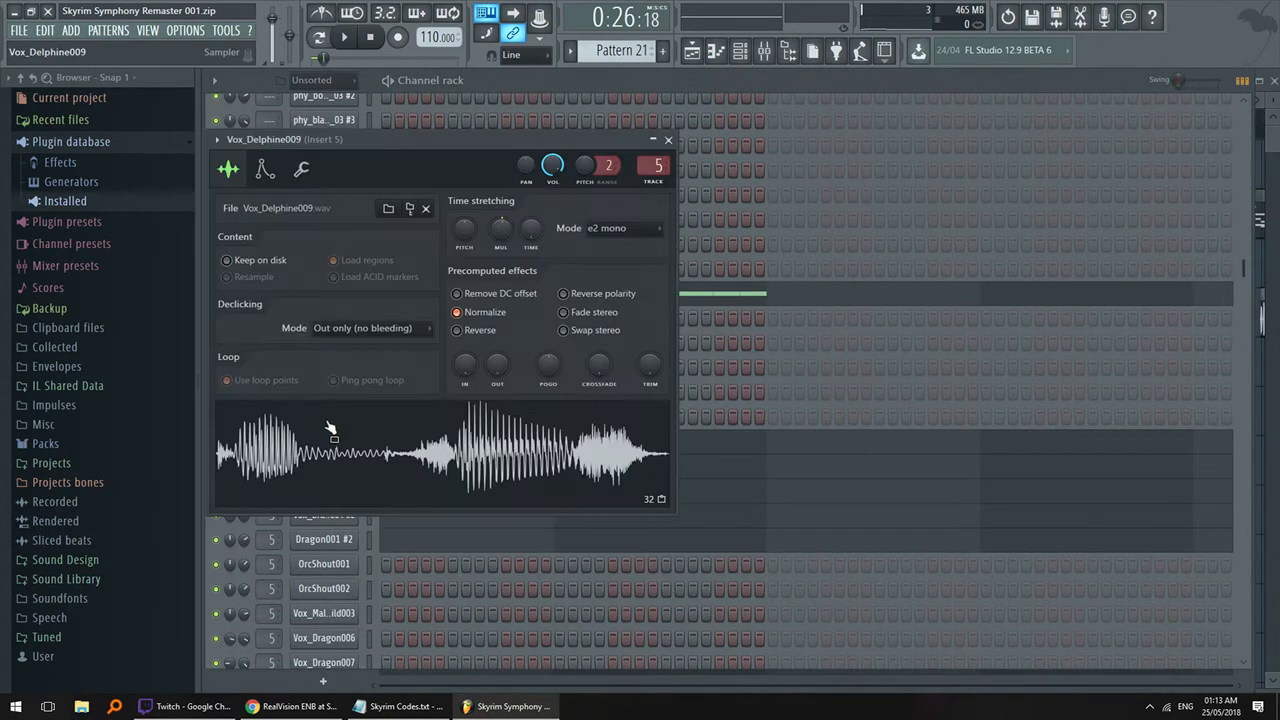
click(348, 541)
click(335, 172)
scroll(330, 180, up, 3)
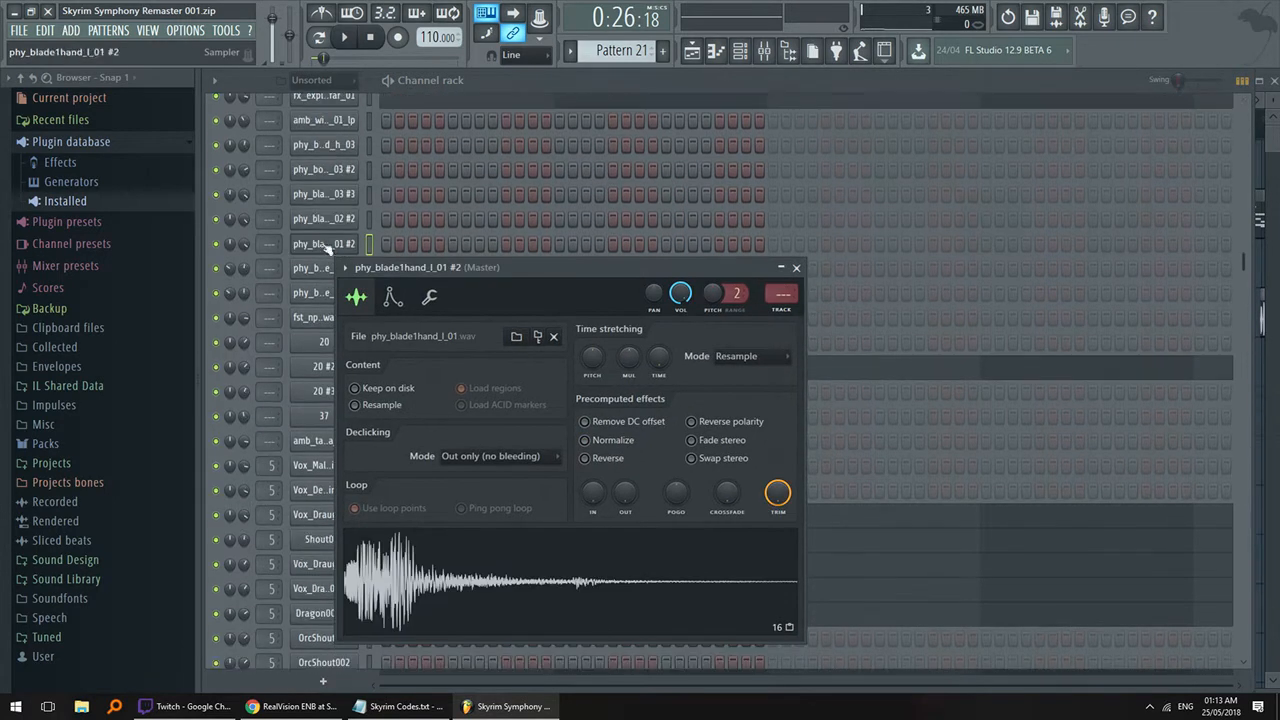
click(323, 192)
click(324, 170)
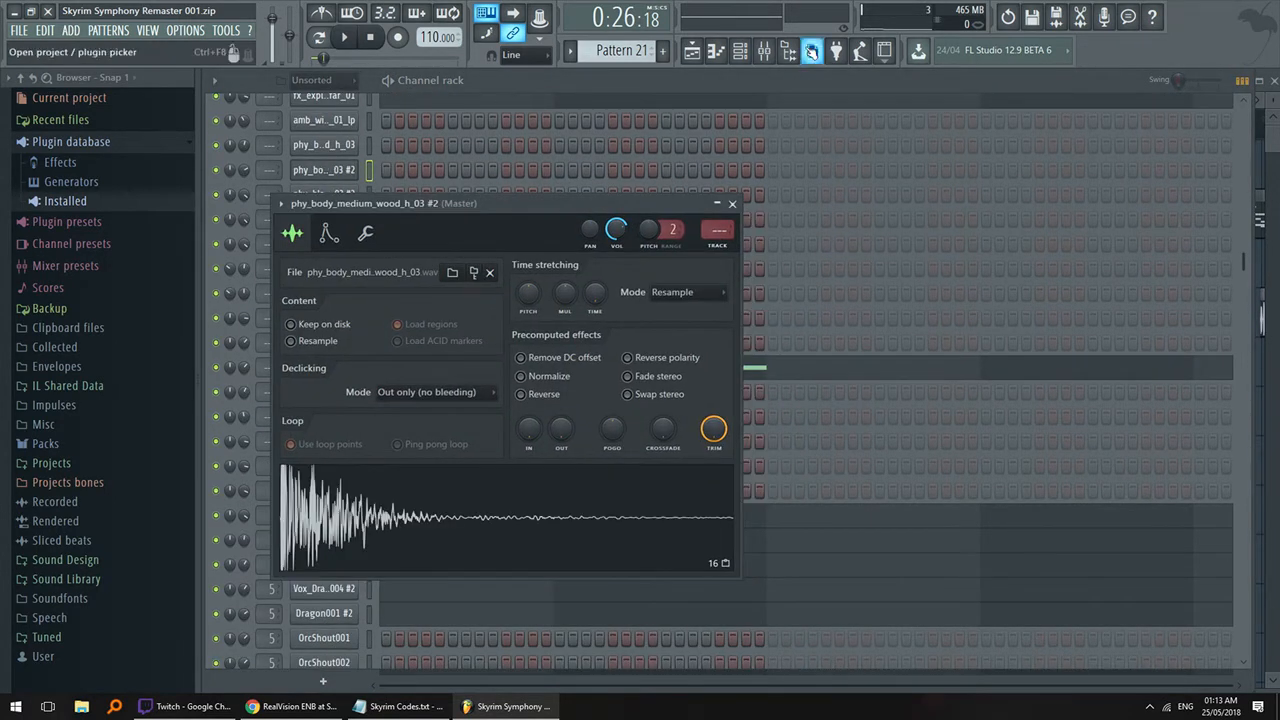
- Remove the UAD Teletronix LA-2A Legacy effect from slot 8 of the Master mixer track and close the mixer and sampler windows
click(767, 53)
mouse_move(645, 205)
mouse_down()
mouse_move(595, 220)
mouse_move(631, 218)
mouse_up()
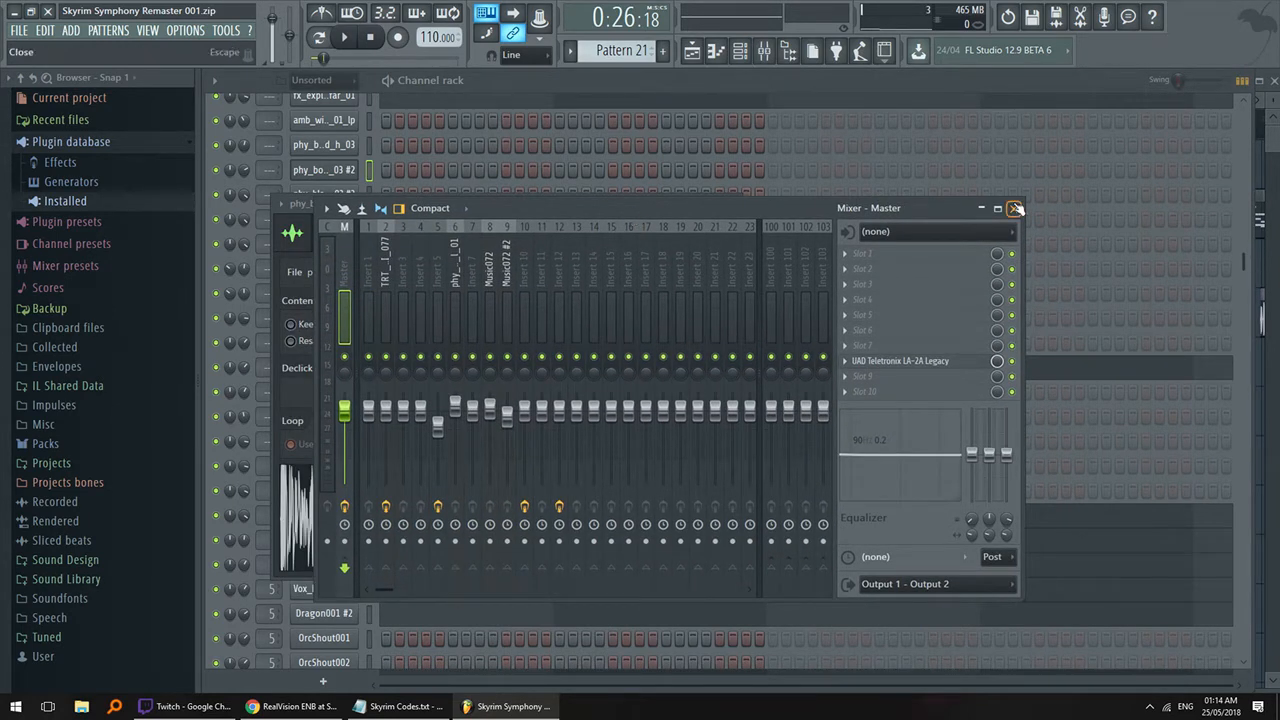
click(845, 360)
mouse_move(870, 354)
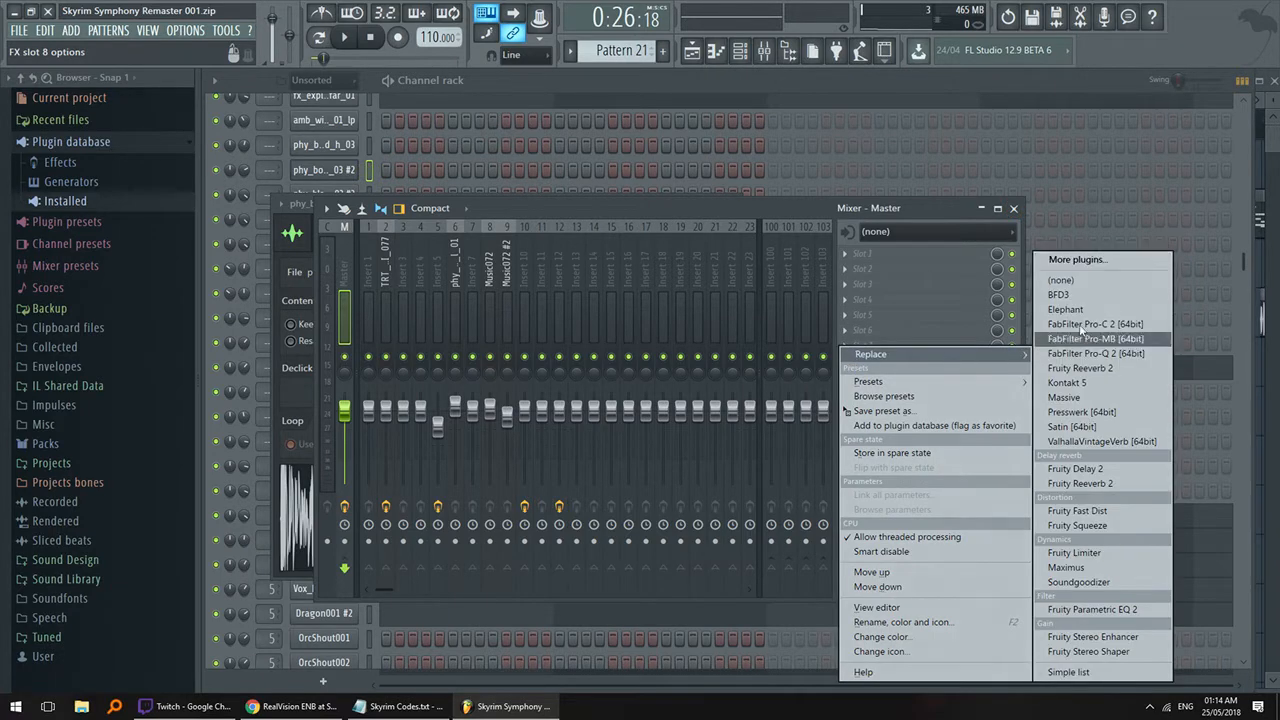
click(1070, 281)
click(1013, 208)
click(736, 206)
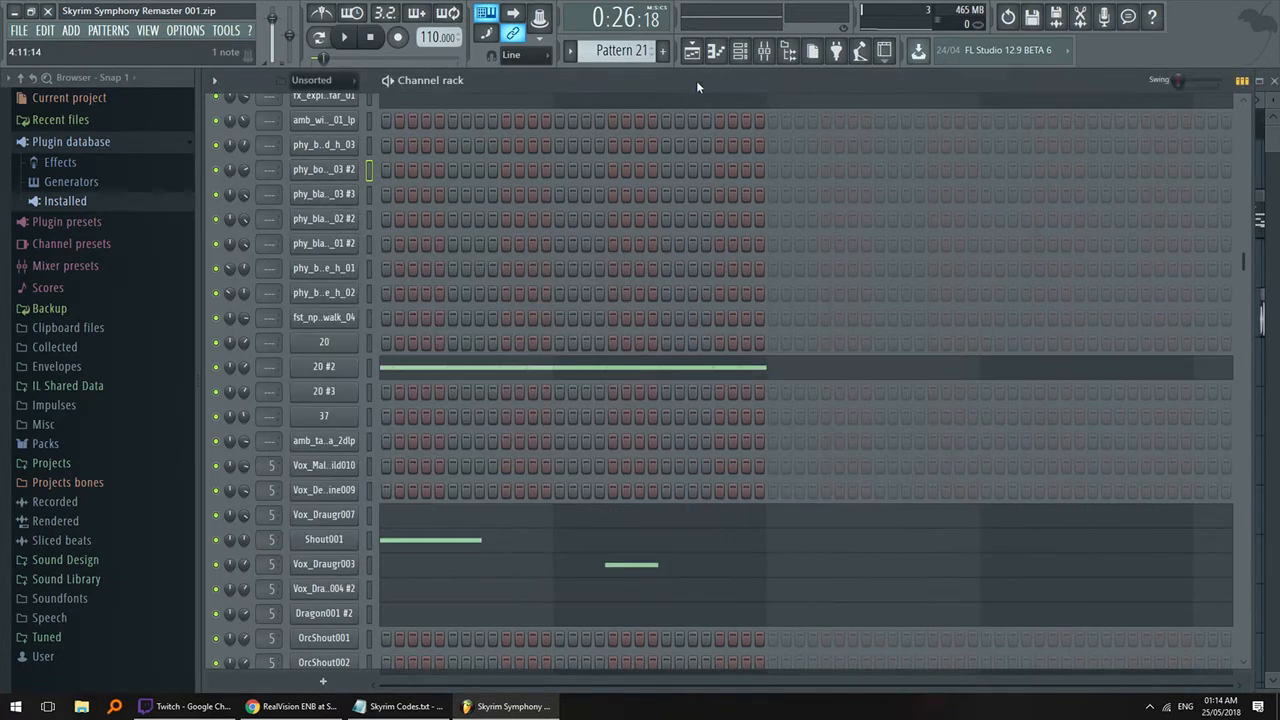
- Save the project as the zipped loop file Skyrim Symphony Remaster 001.zip, overwriting the existing file
click(18, 30)
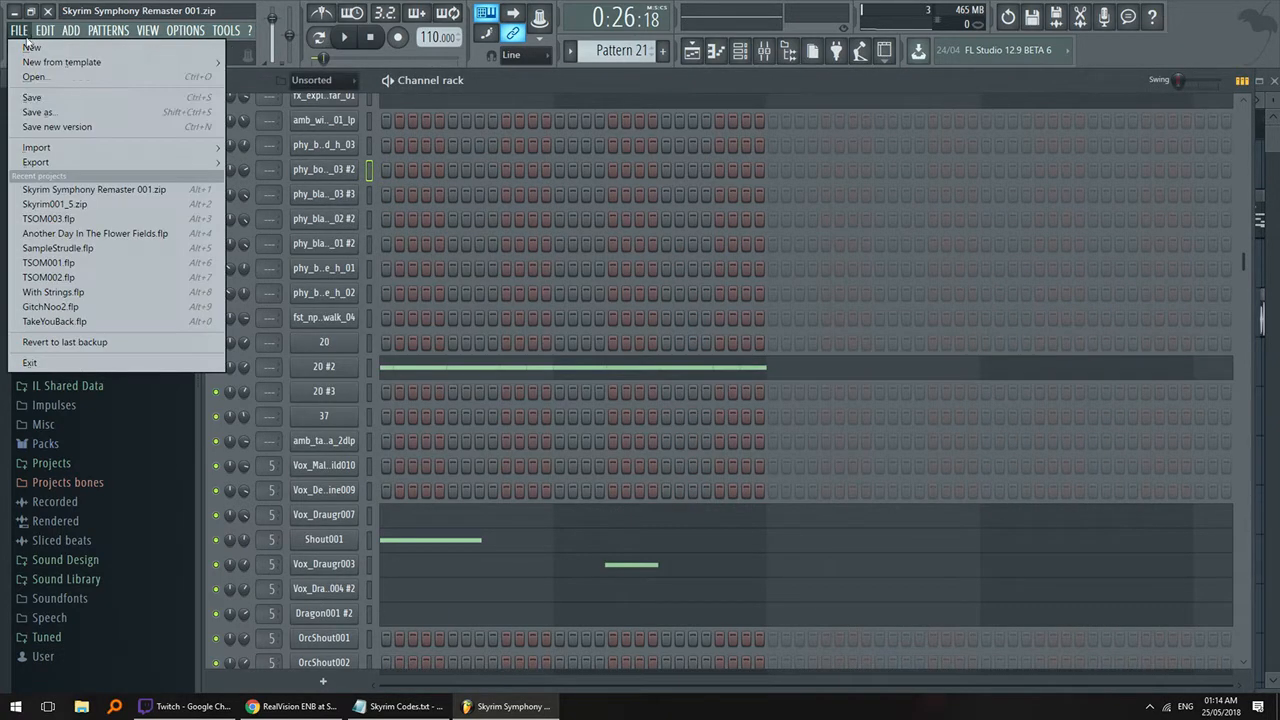
click(77, 103)
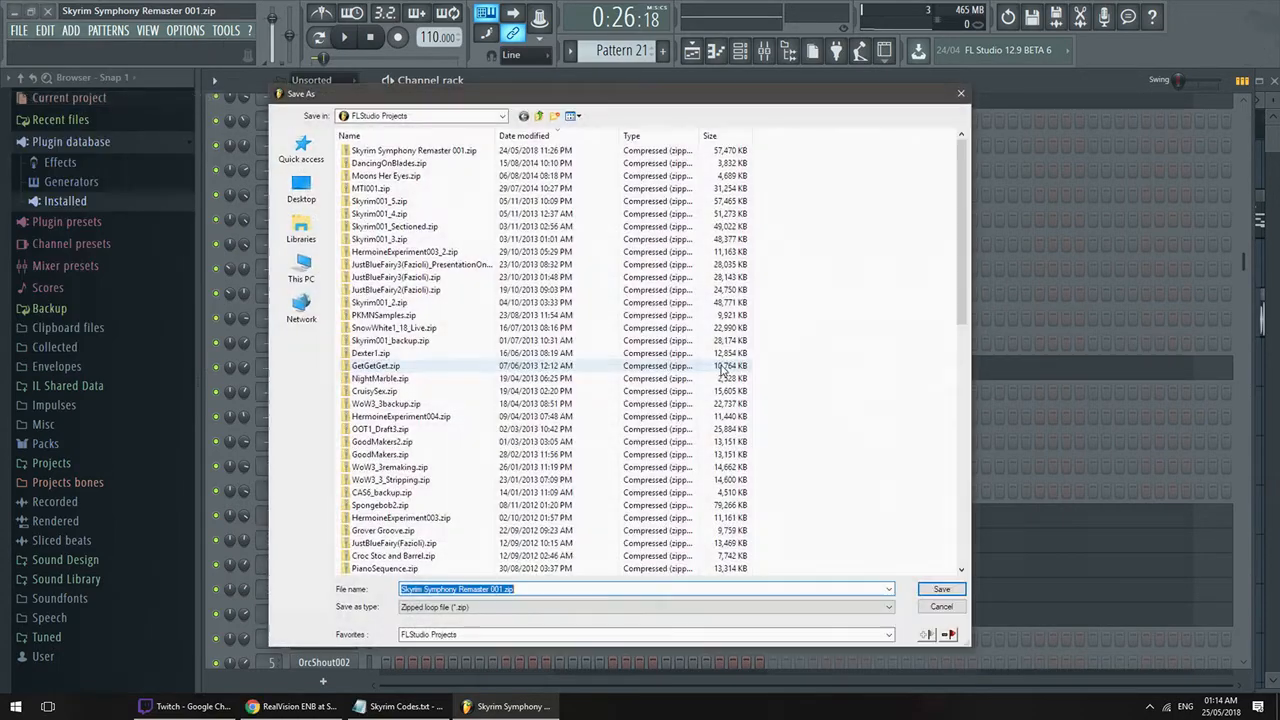
click(941, 589)
click(664, 352)
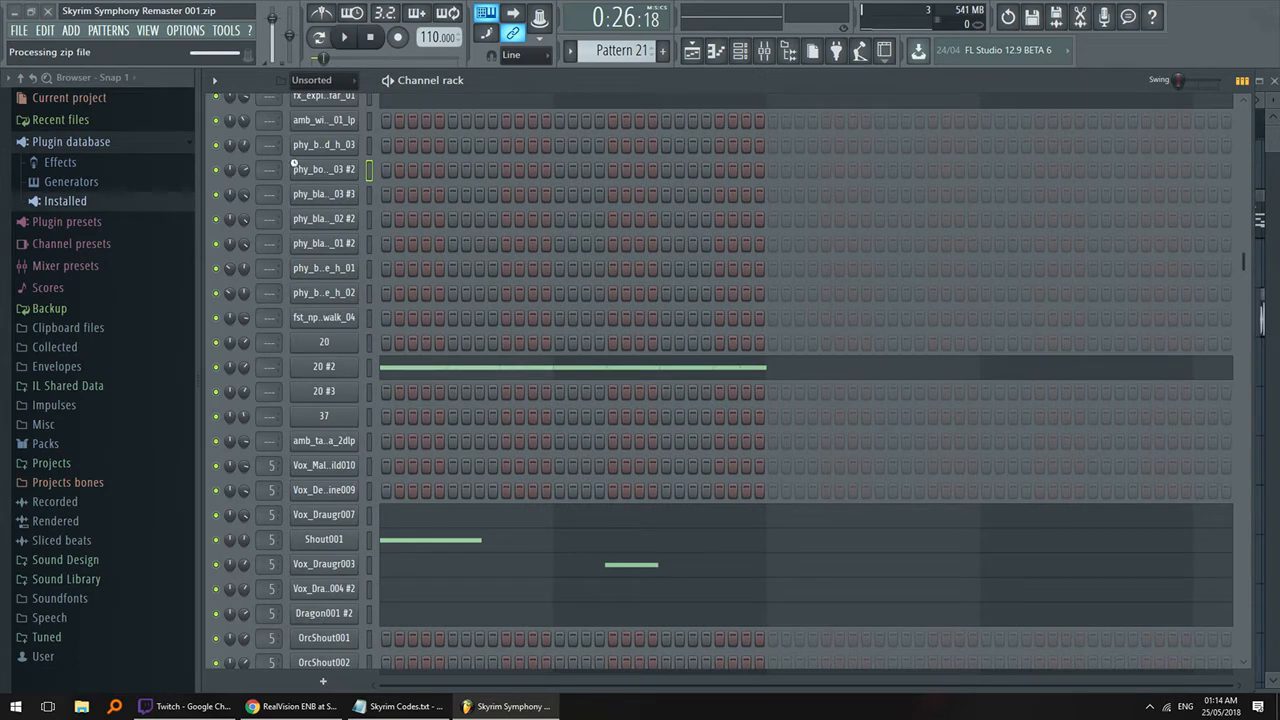
- Check the Twitch stream chat and bring up the header area of the RealVision ENB page on Nexus Mods
click(206, 708)
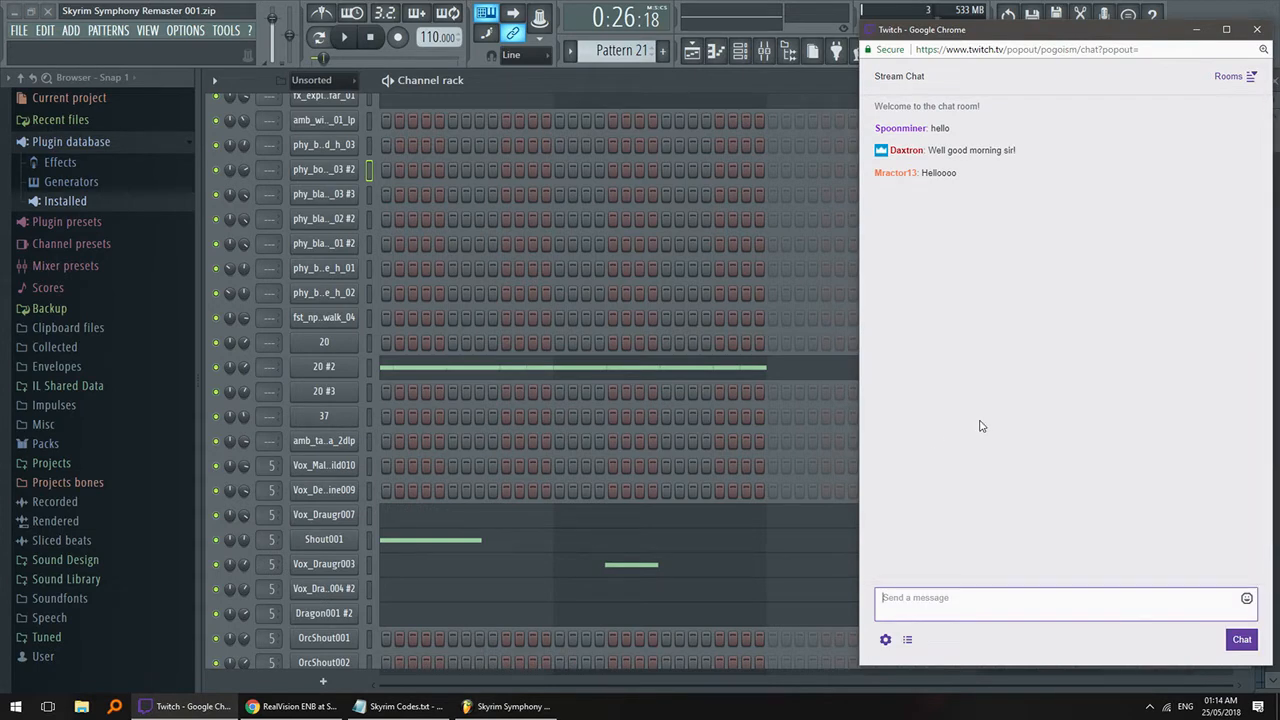
click(165, 706)
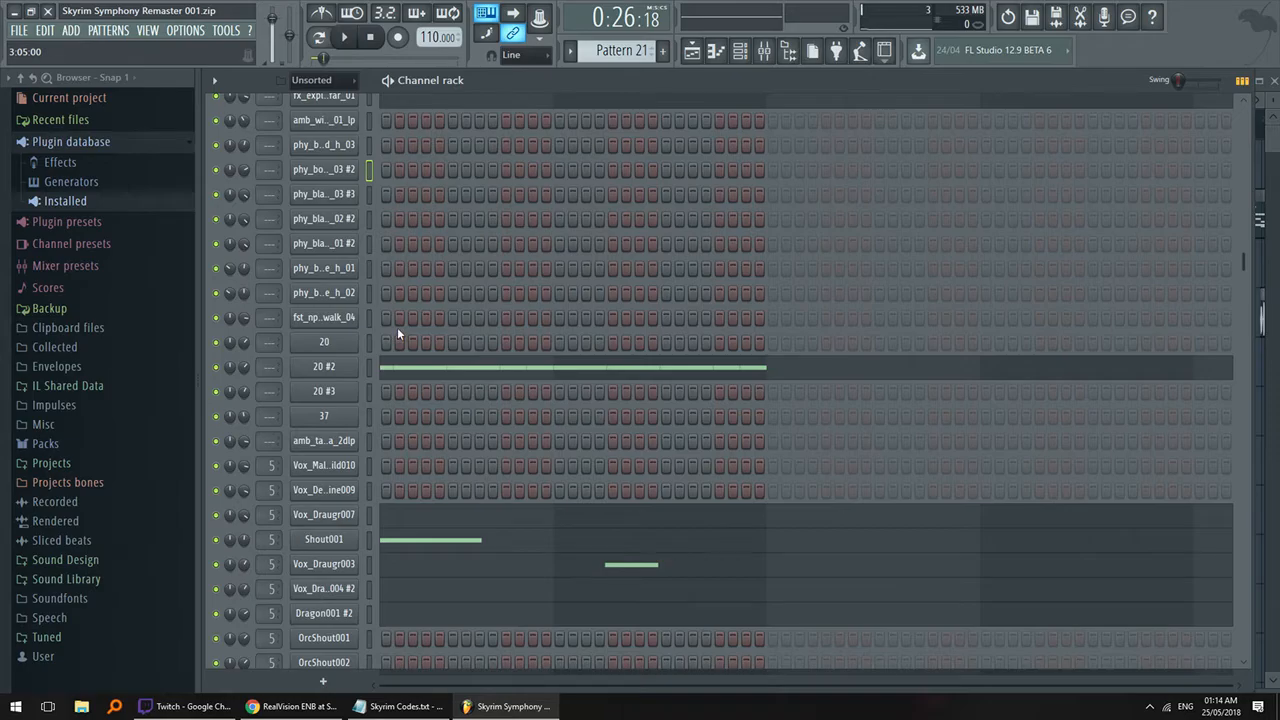
click(295, 706)
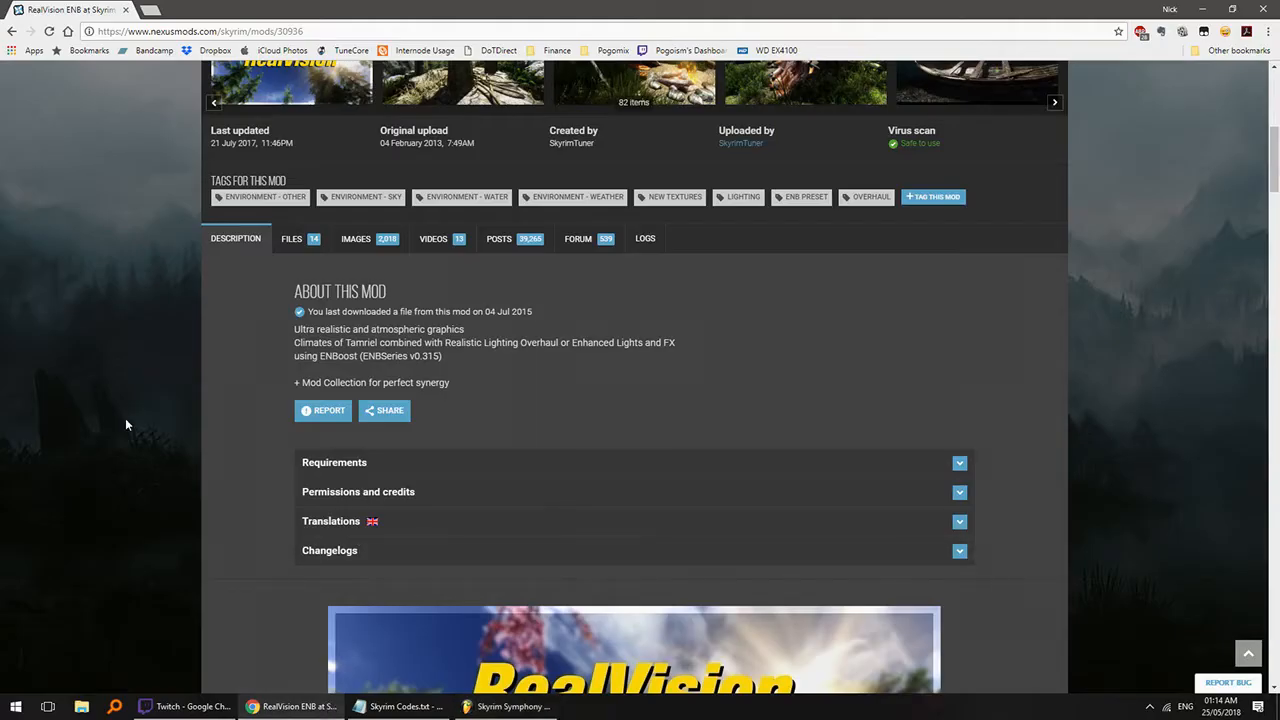
scroll(347, 287, up, 5)
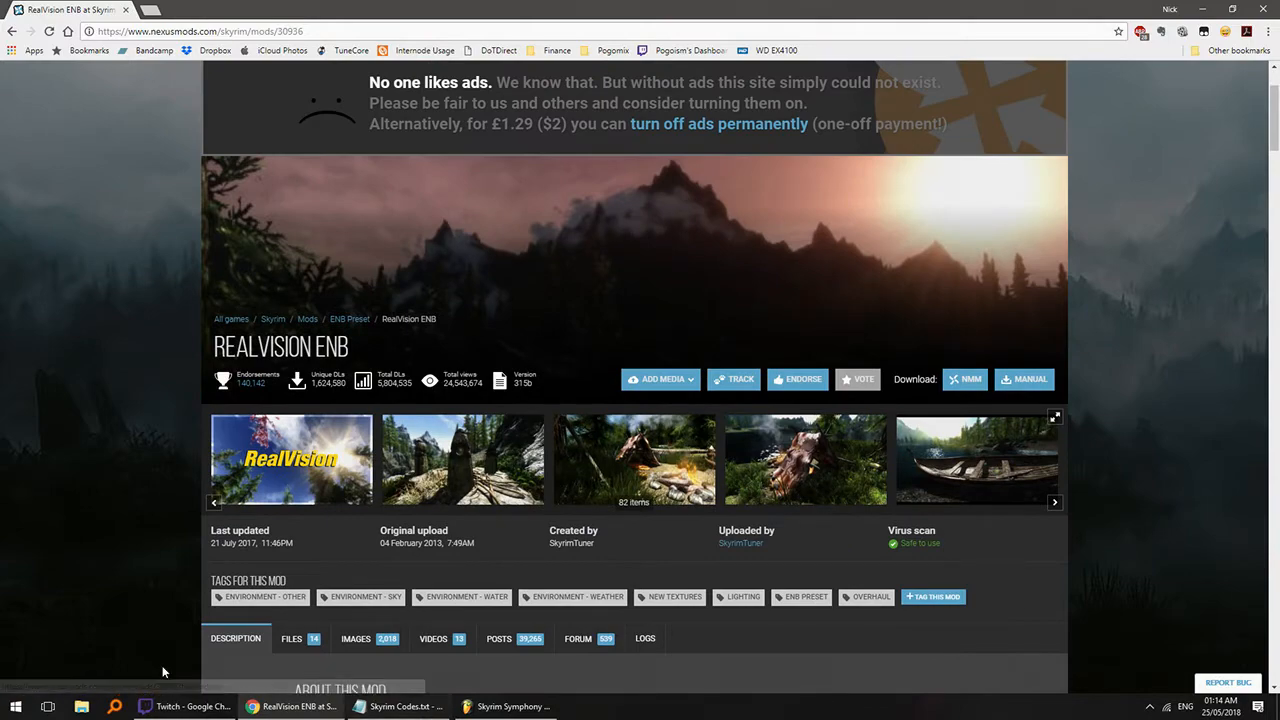
- Open the RealVision ENB 315b-30936-315b folder under Downloads, Skyrim Modding, and move the Explorer window lower on the screen
click(81, 706)
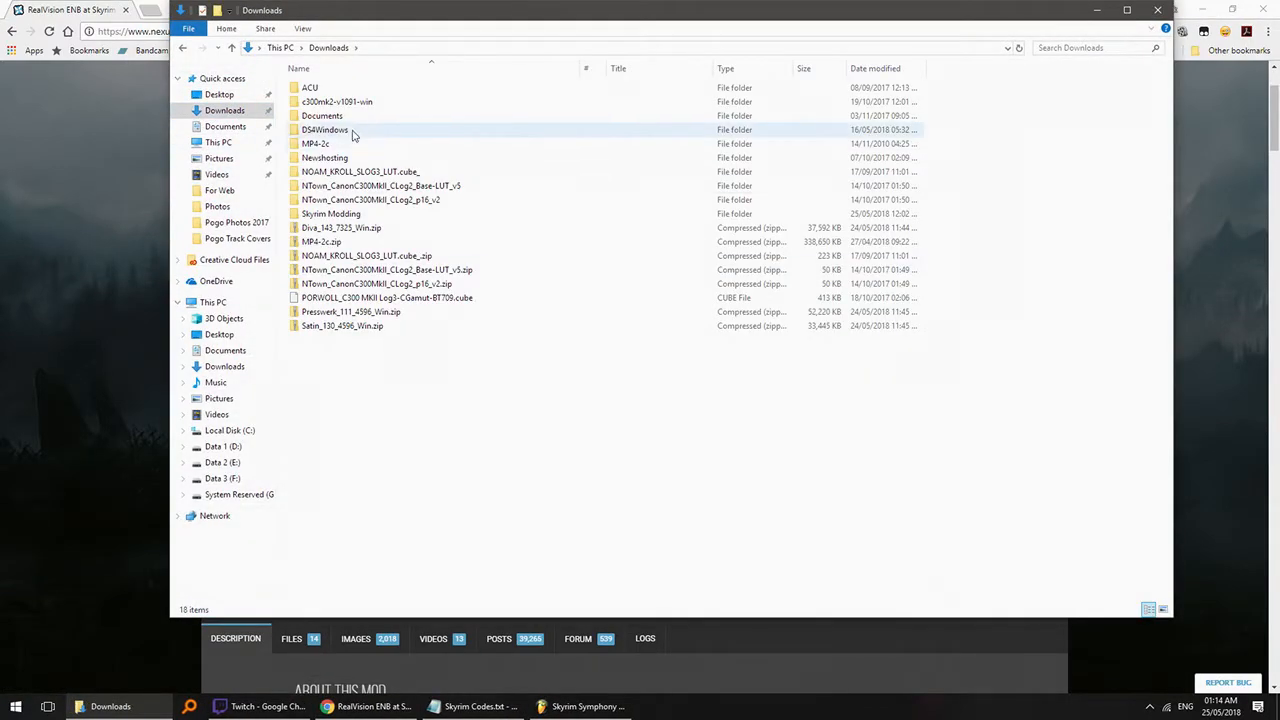
double_click(354, 213)
drag(452, 8, 458, 93)
drag(457, 153, 497, 158)
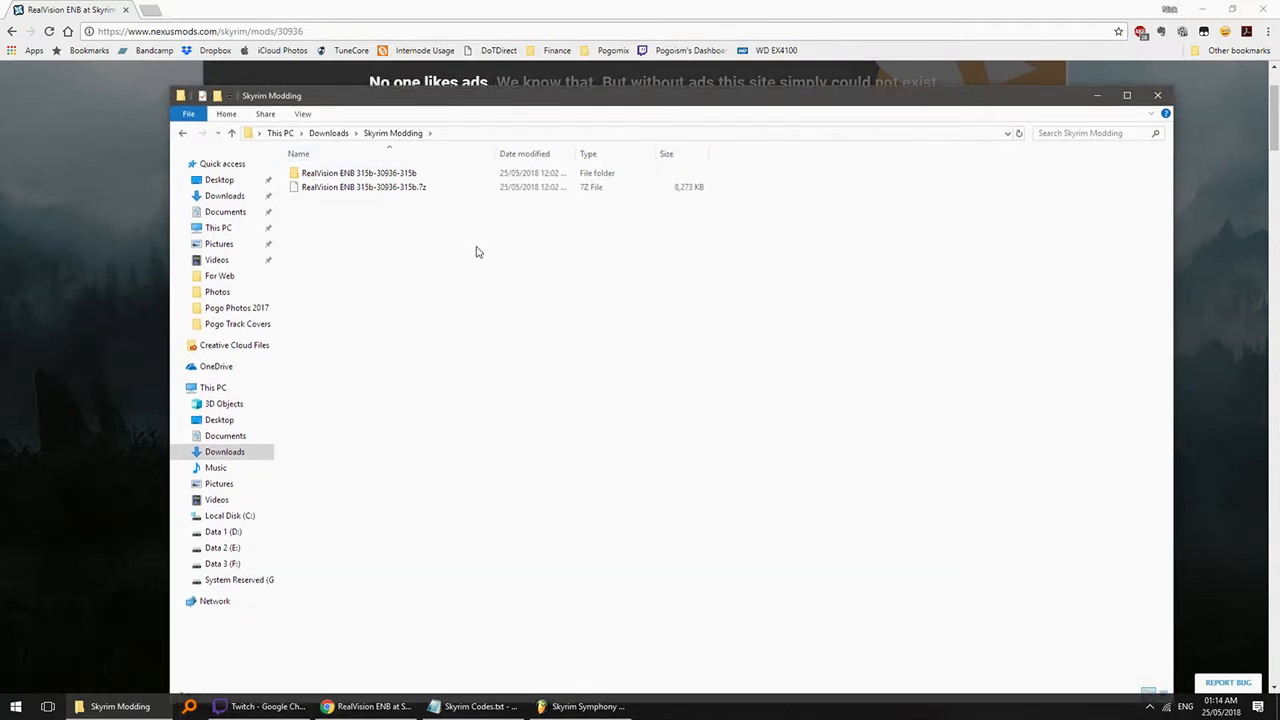
double_click(379, 179)
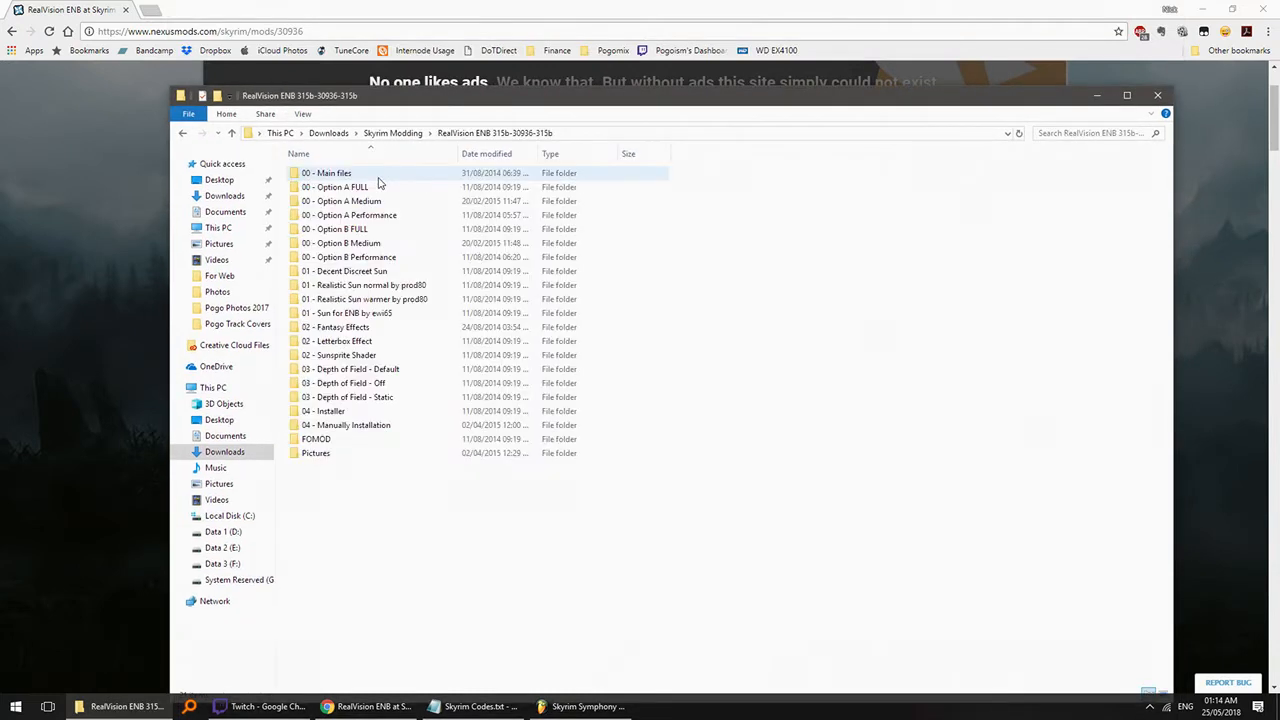
- Look through the mod's option folders and open RealVision_ENB_files inside 03 - Depth of Field - Default
click(380, 186)
click(378, 229)
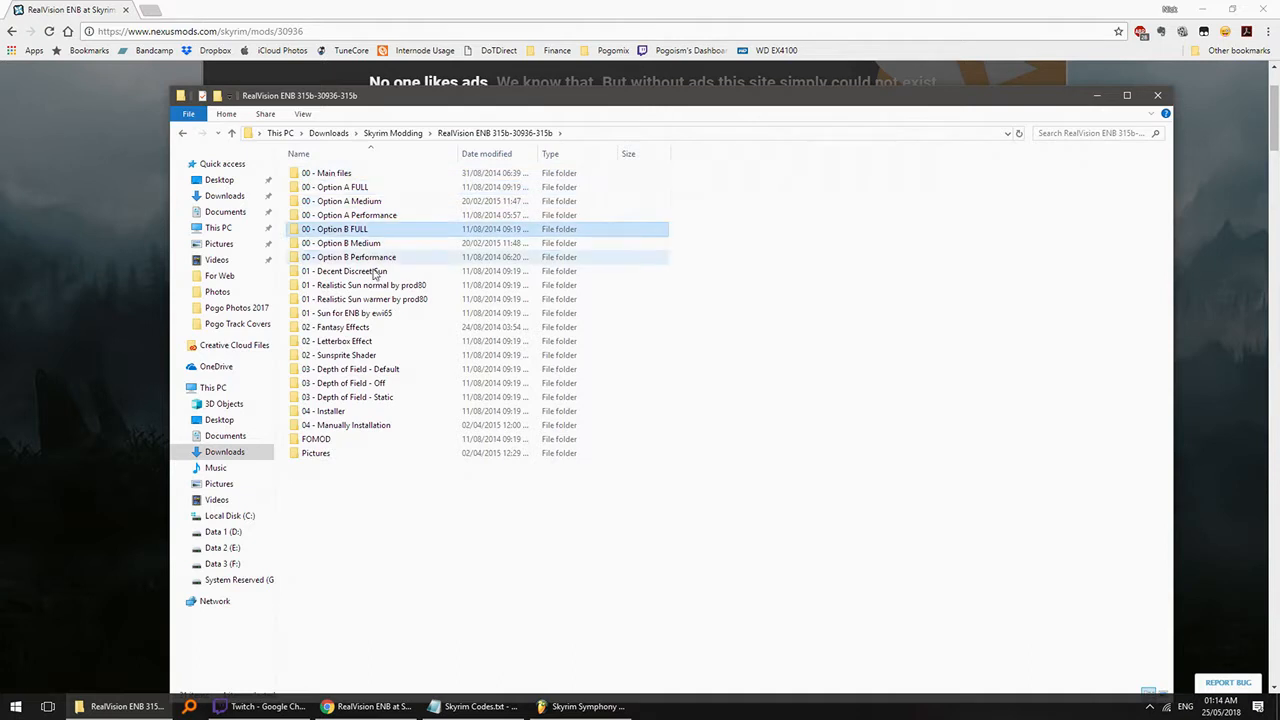
click(376, 271)
click(378, 327)
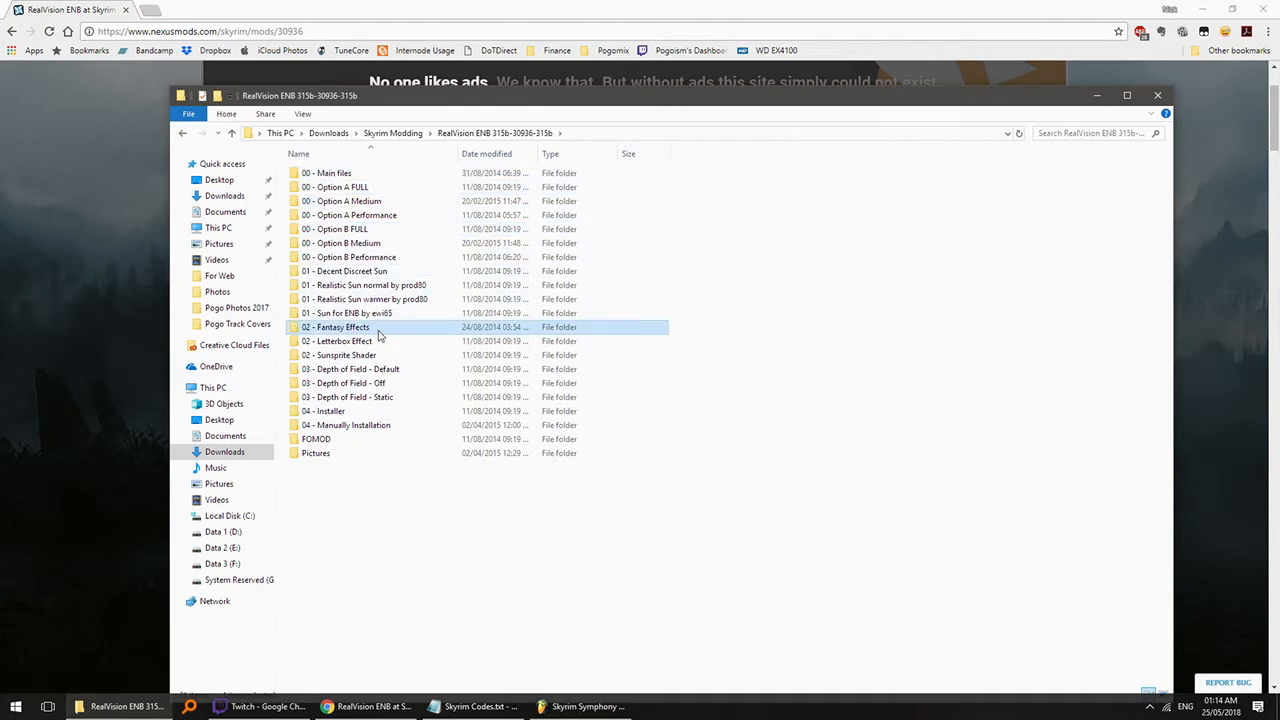
click(390, 384)
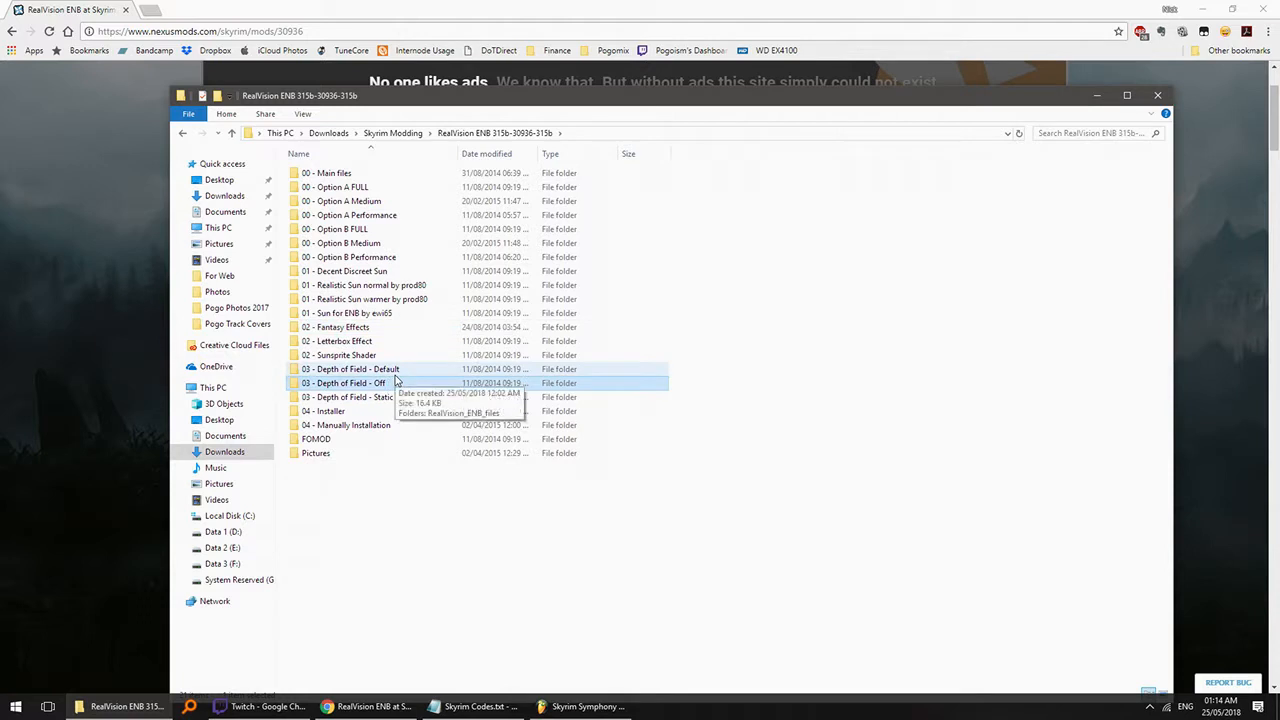
double_click(395, 373)
double_click(388, 174)
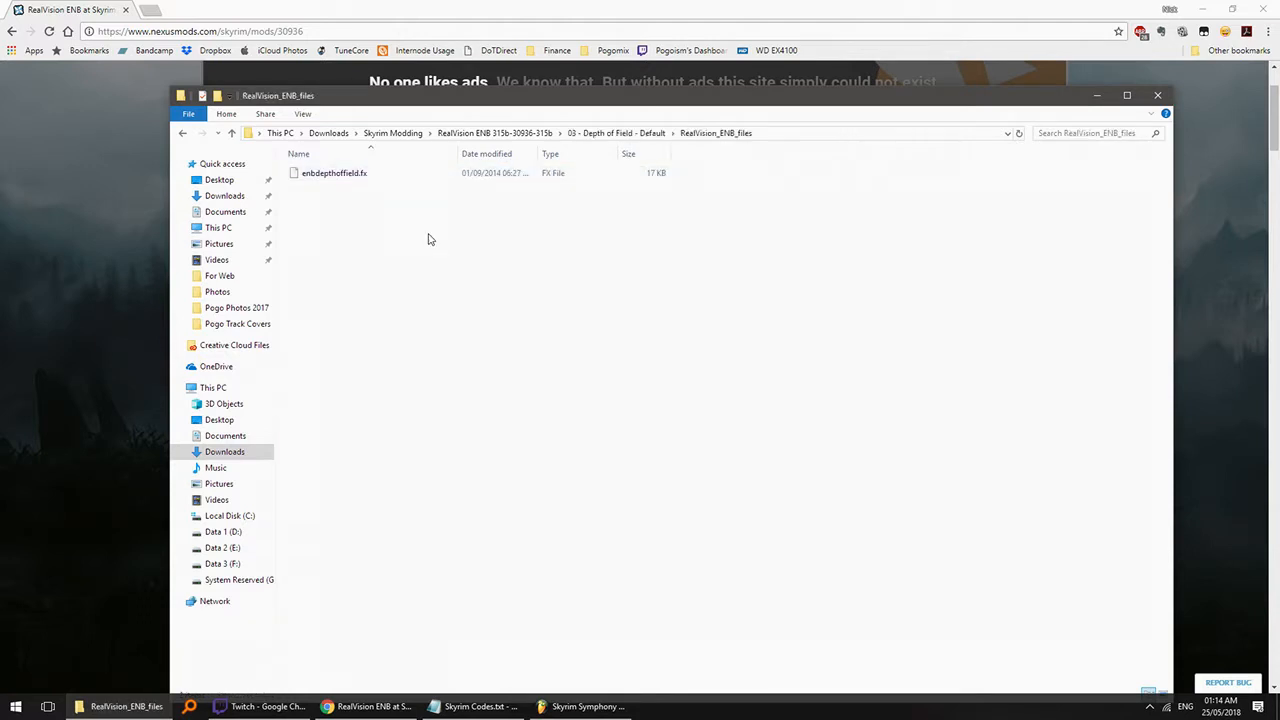
- Return to the RealVision ENB 315b-30936-315b folder and look at the Static, Off and Default depth of field options
click(495, 133)
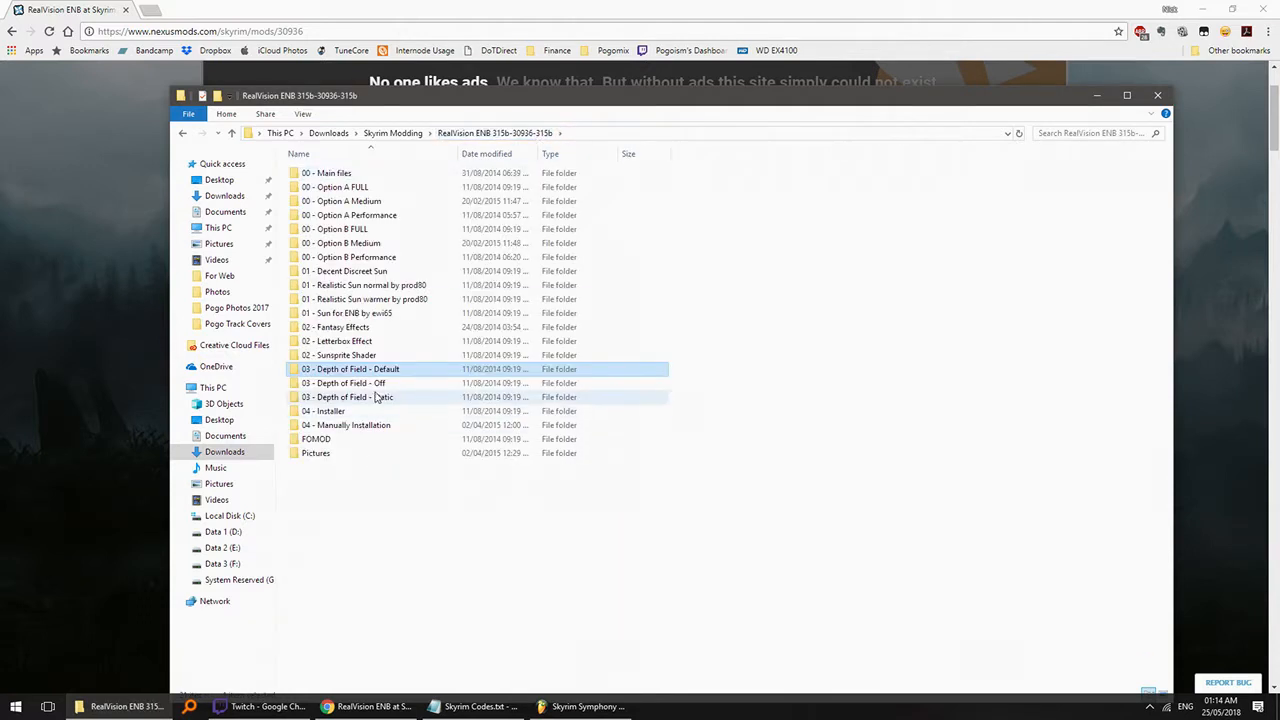
click(378, 397)
click(381, 384)
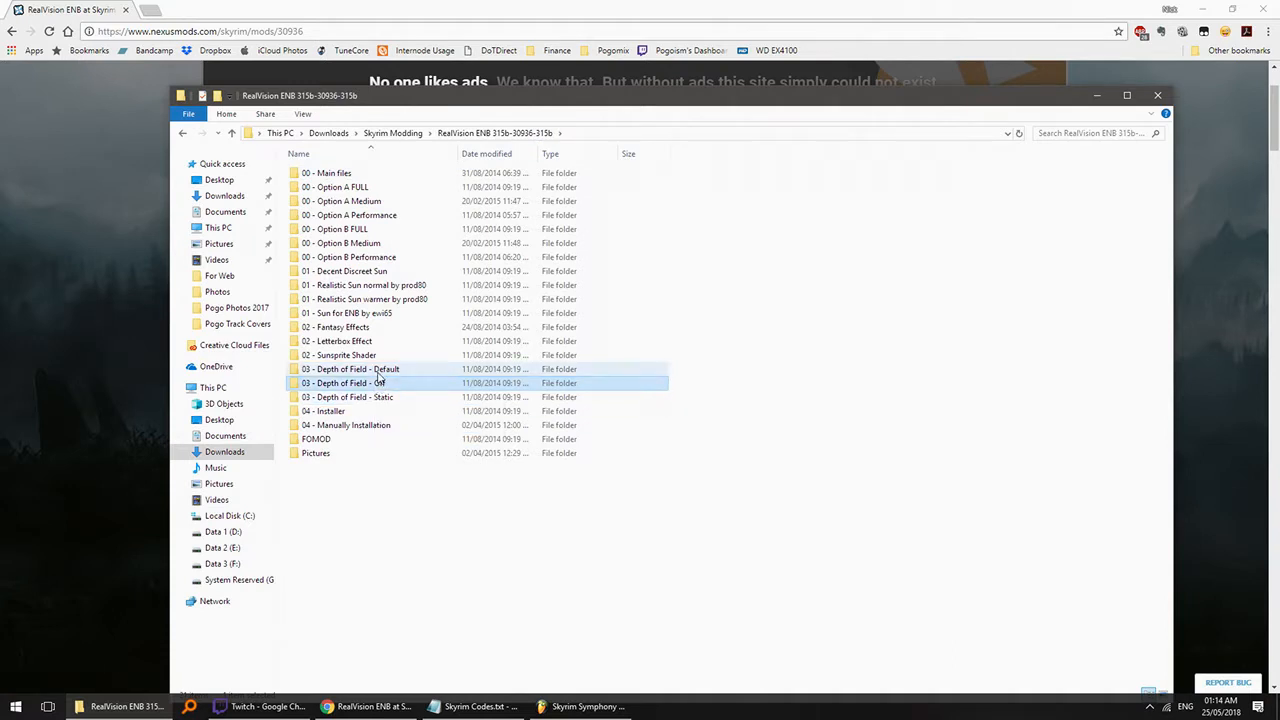
click(379, 372)
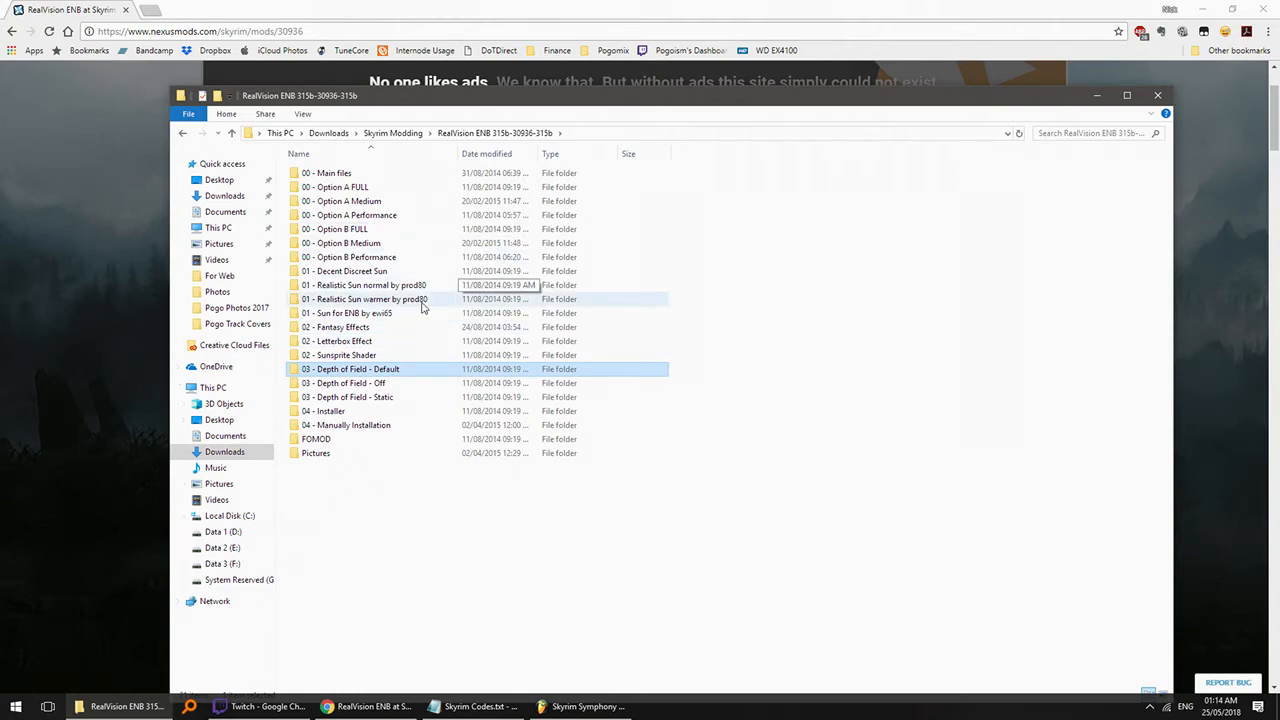
- Find the "4. Install RealVision" section on the RealVision ENB Nexus page and highlight the required ENBSeries v0.315
click(126, 284)
scroll(382, 350, down, 2)
scroll(336, 364, down, 4)
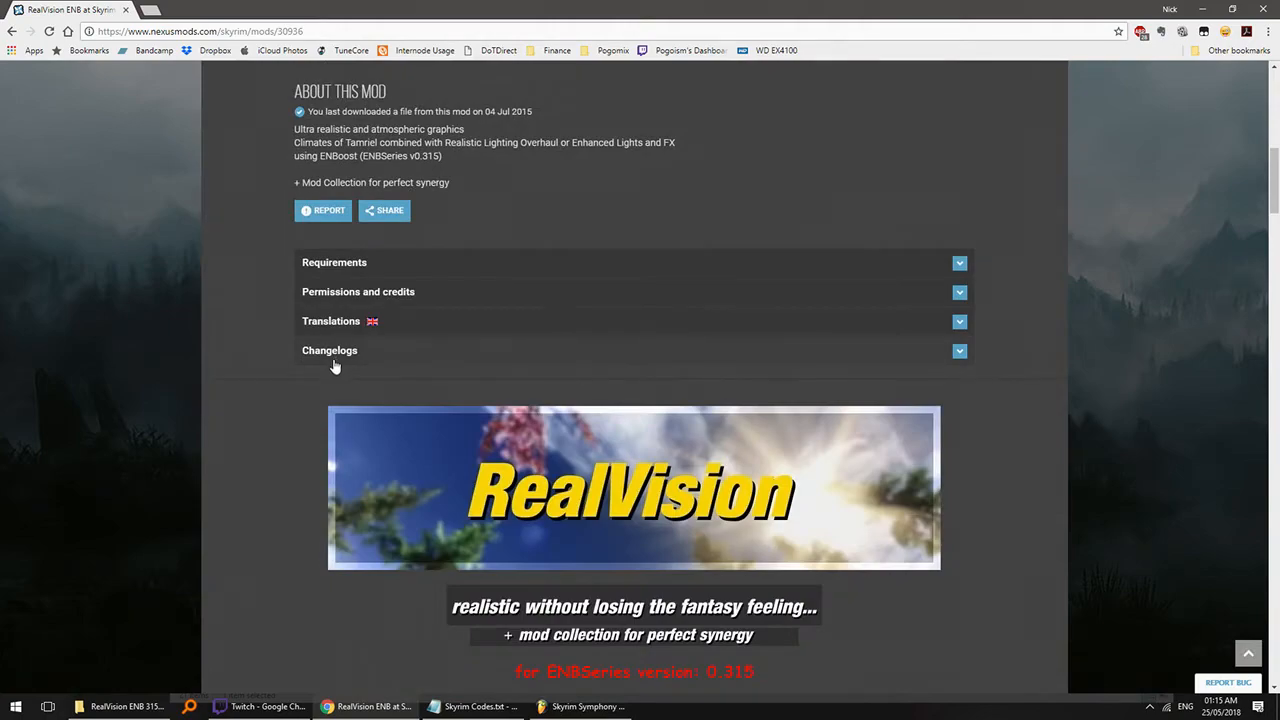
scroll(334, 364, down, 15)
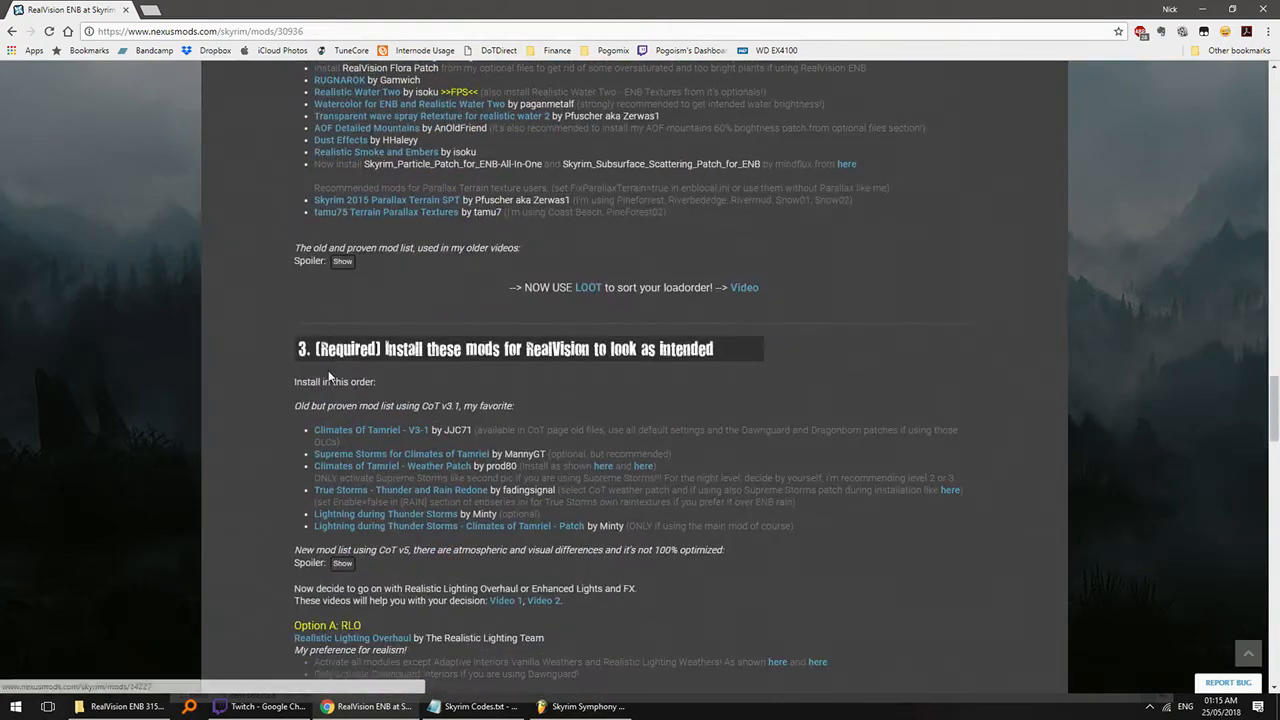
scroll(329, 377, down, 8)
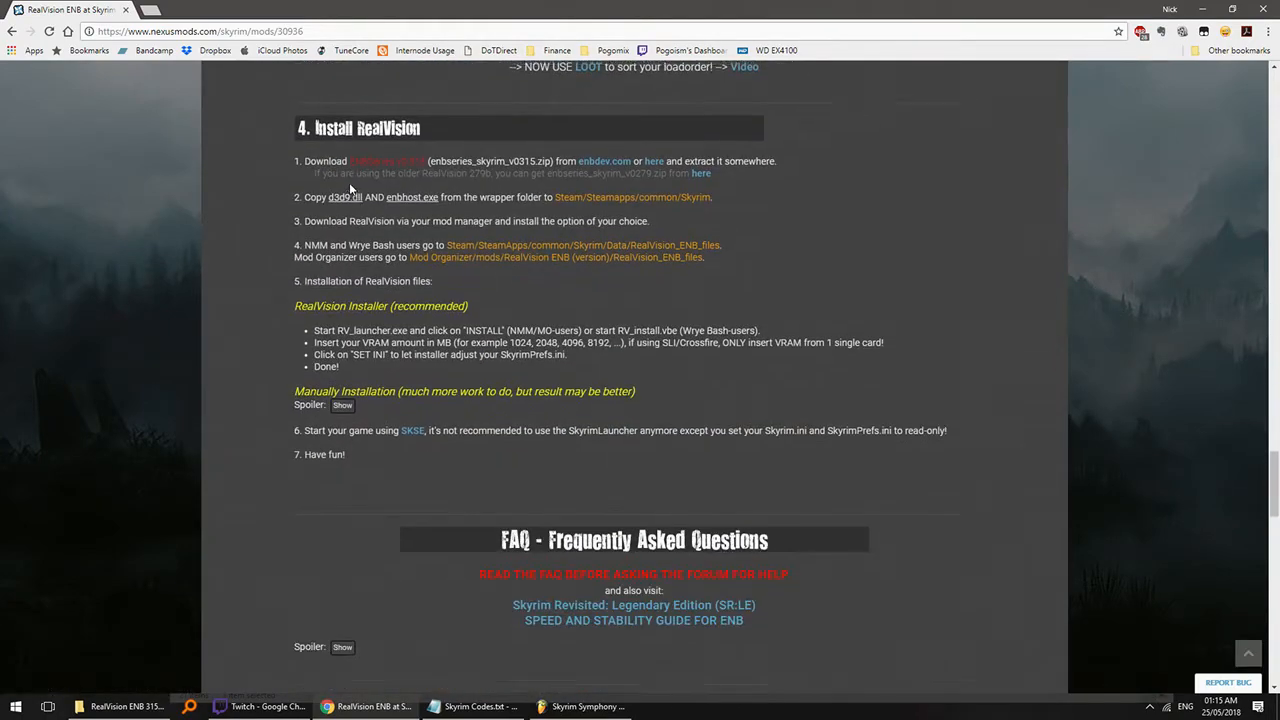
scroll(376, 243, up, 1)
drag(377, 225, 428, 225)
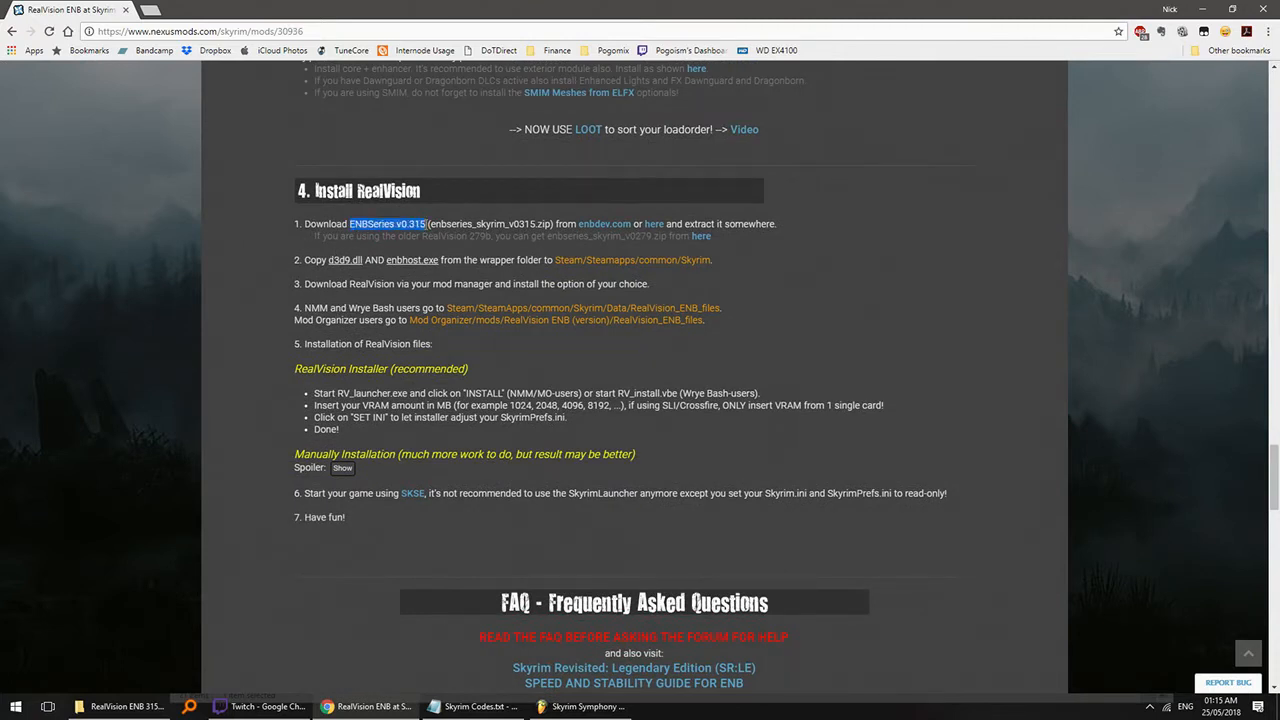
click(482, 226)
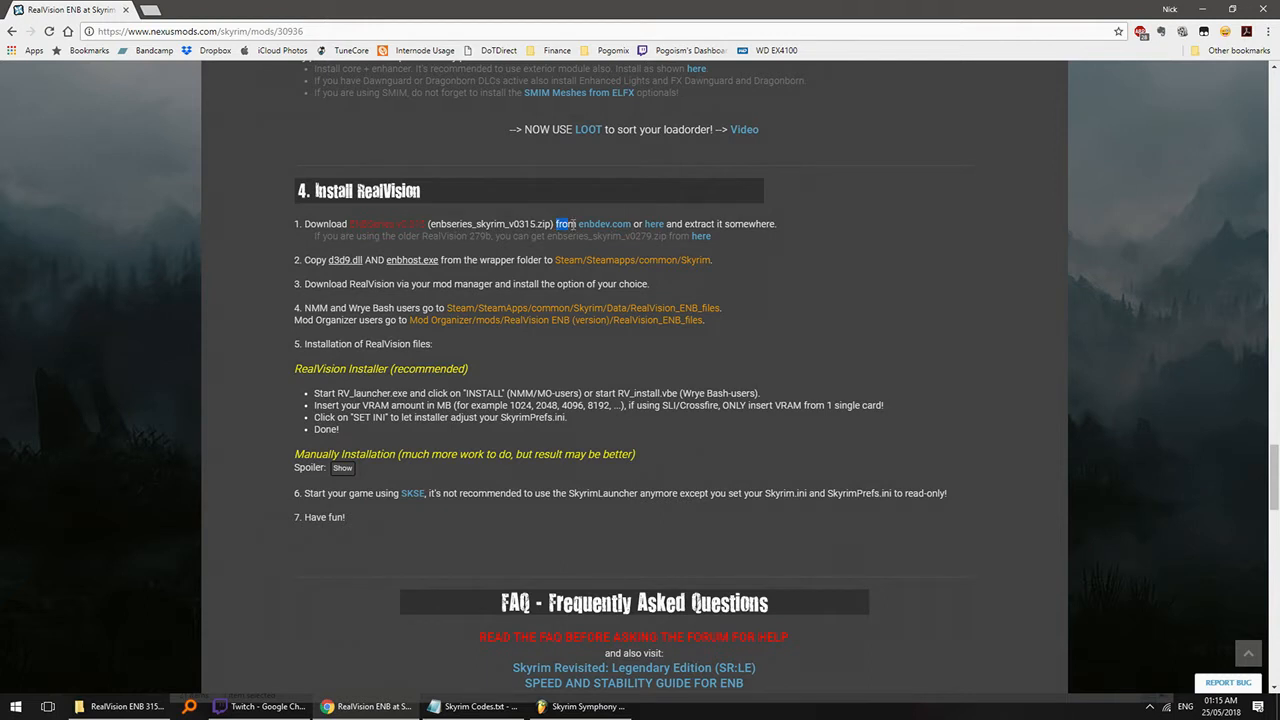
- Highlight the v0.315 version number, open the enbdev.com download link in a new tab and switch to it
click(577, 224)
right_click(612, 225)
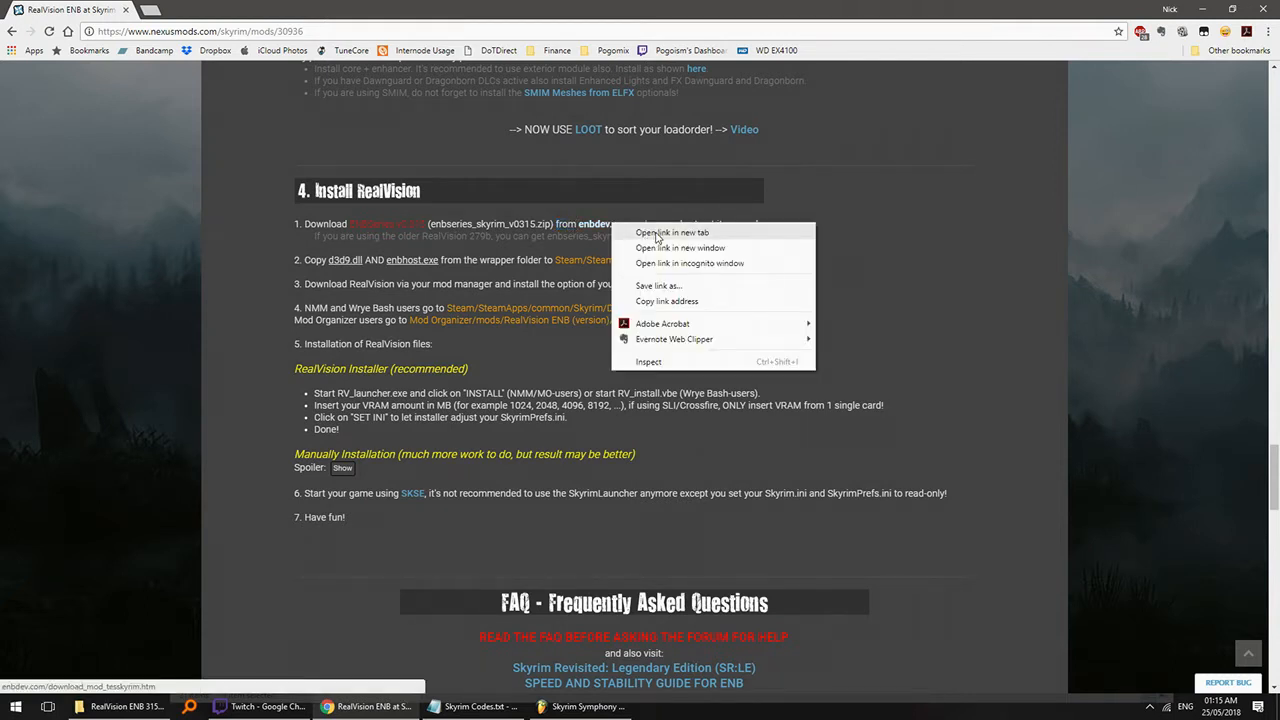
click(430, 237)
drag(396, 225, 428, 228)
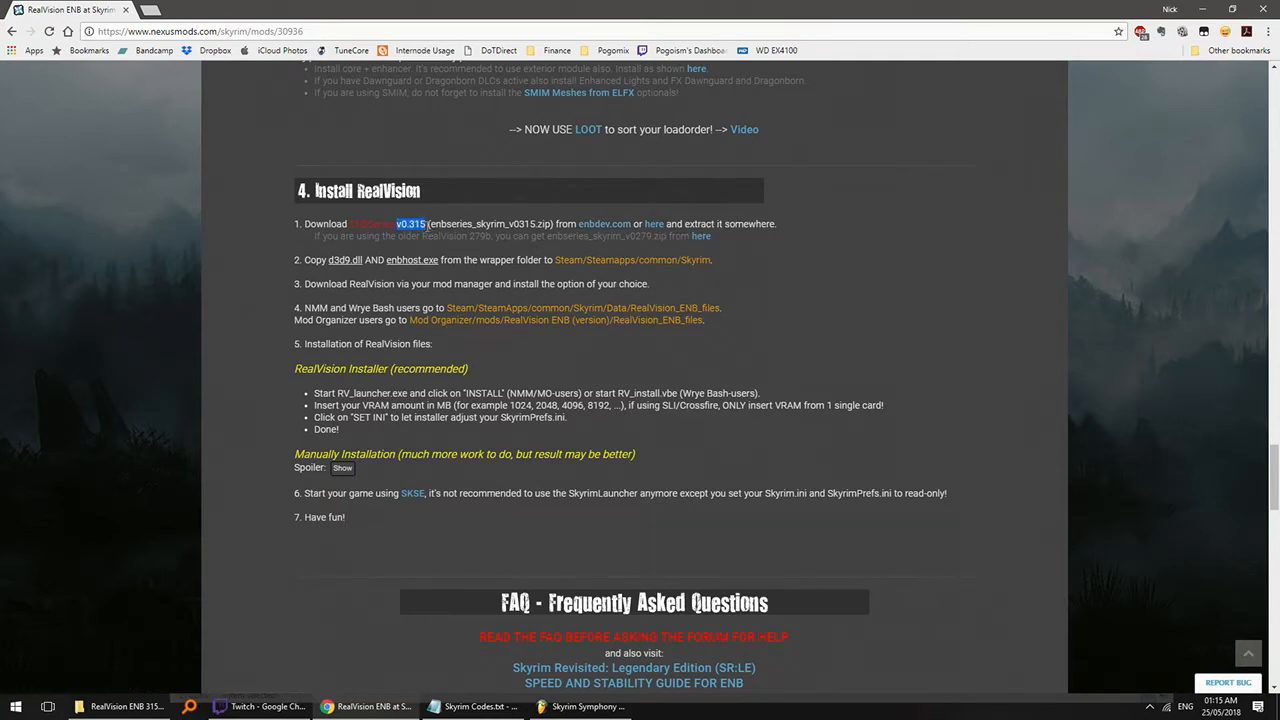
right_click(600, 223)
click(645, 233)
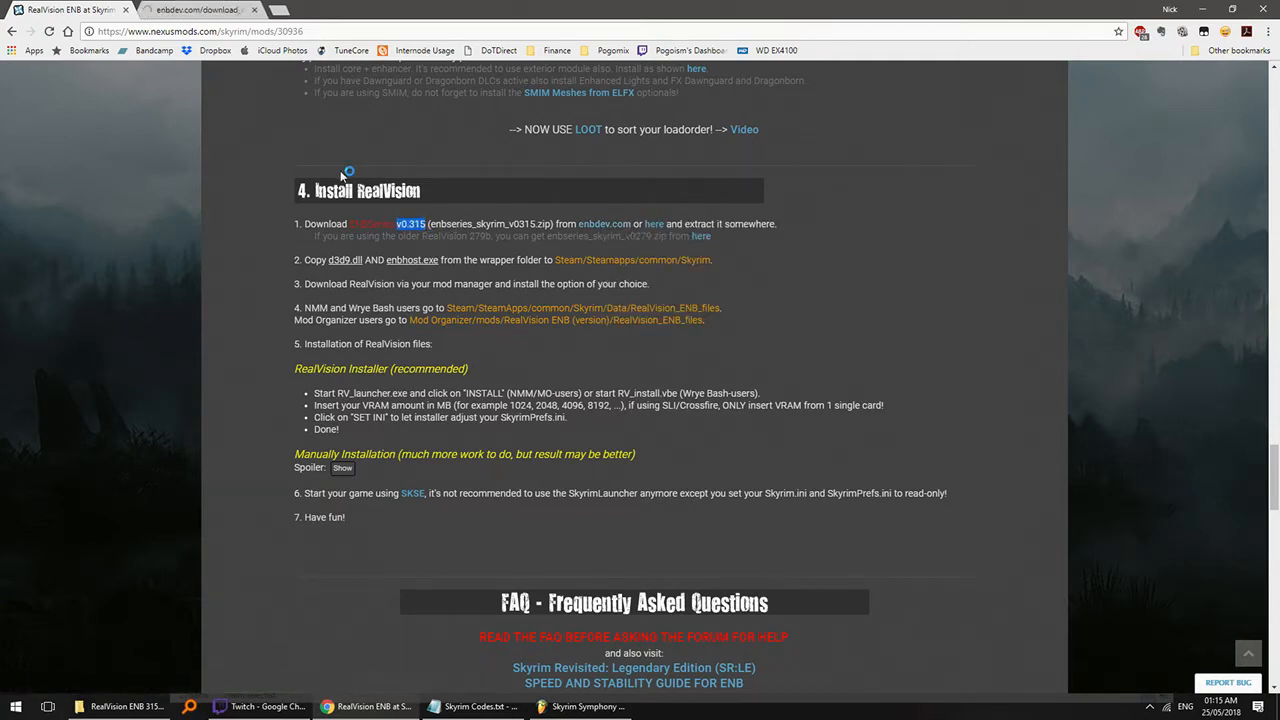
click(190, 12)
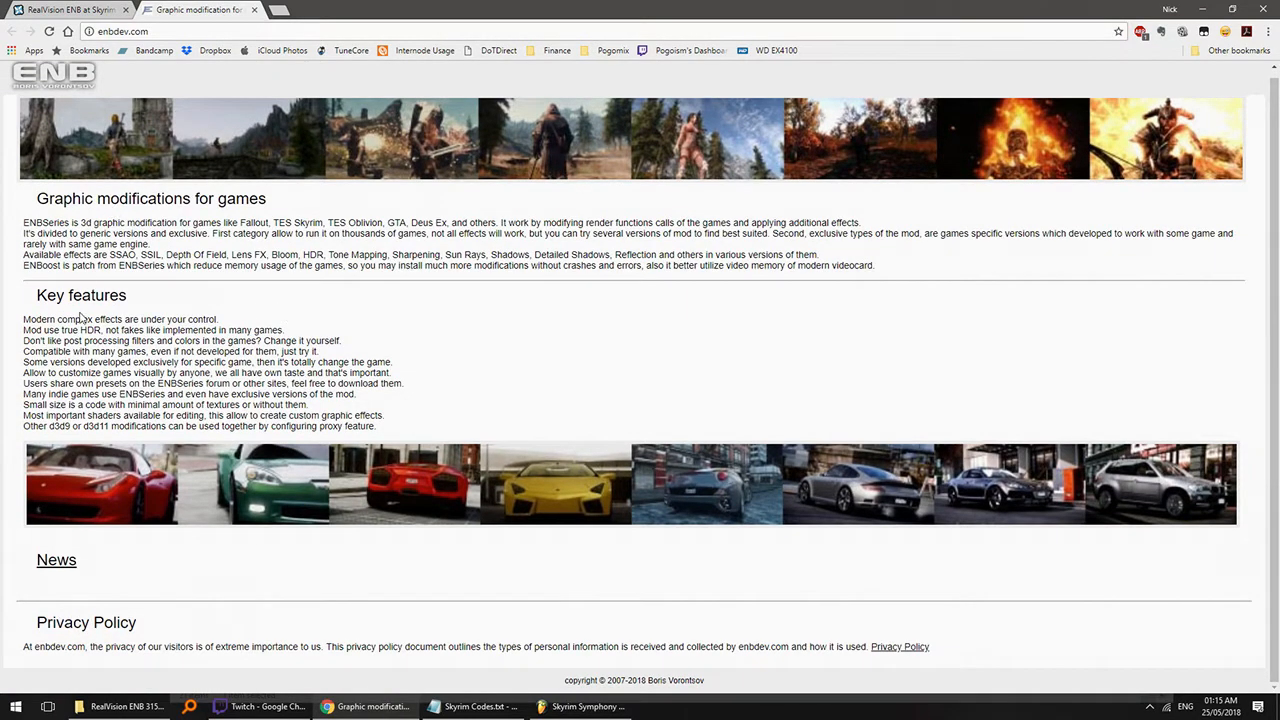
- Look through the enbdev.com home page, including its introduction and key features, for a way to the downloads
scroll(123, 281, up, 1)
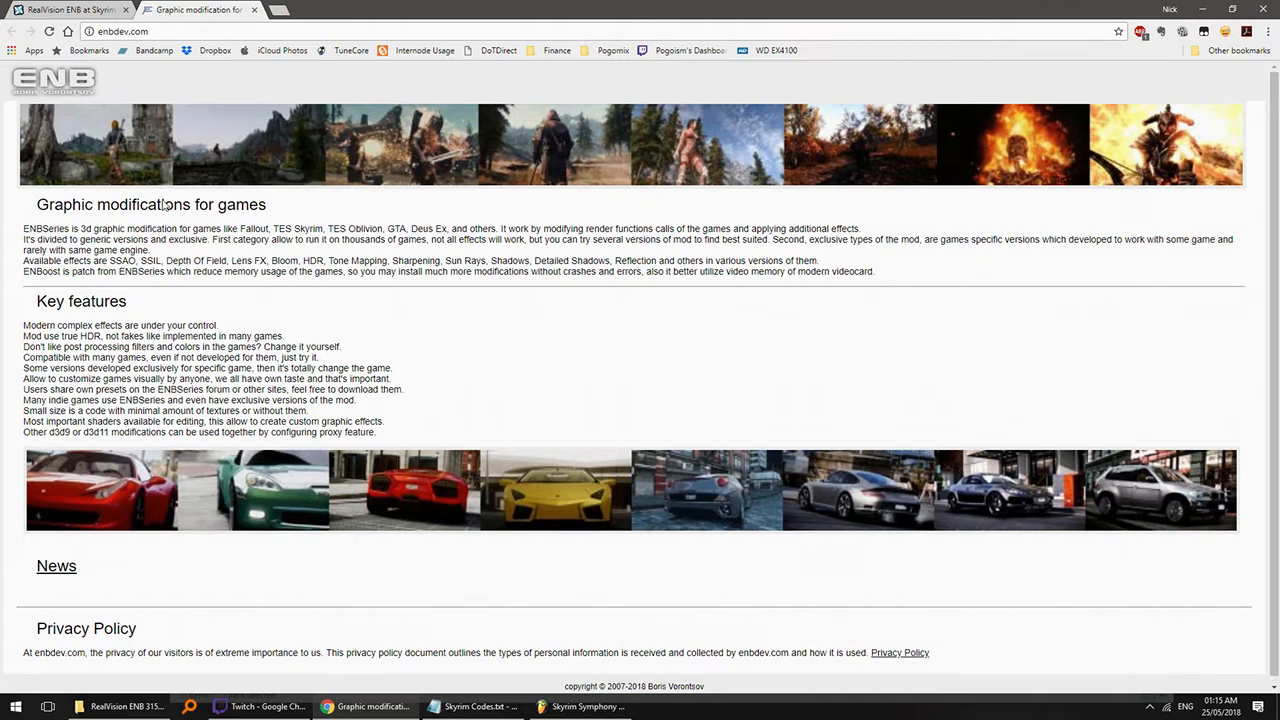
scroll(733, 481, down, 1)
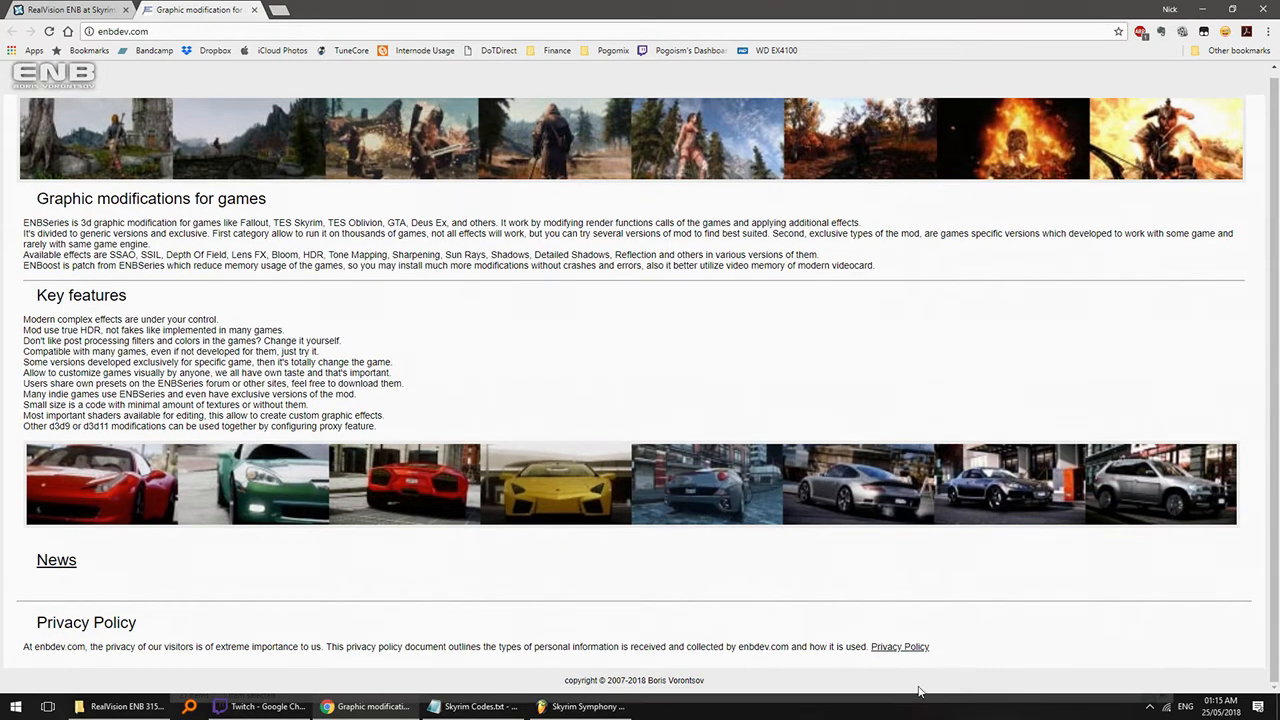
scroll(85, 350, up, 1)
drag(55, 368, 313, 482)
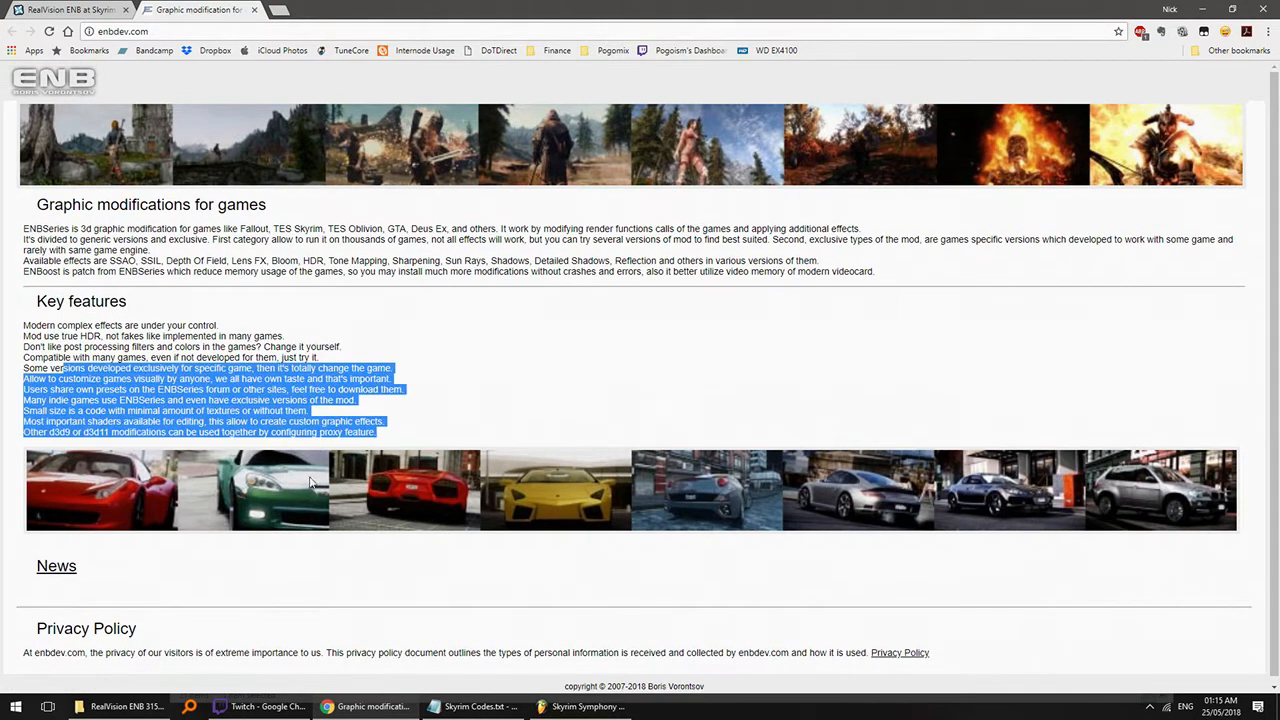
click(305, 323)
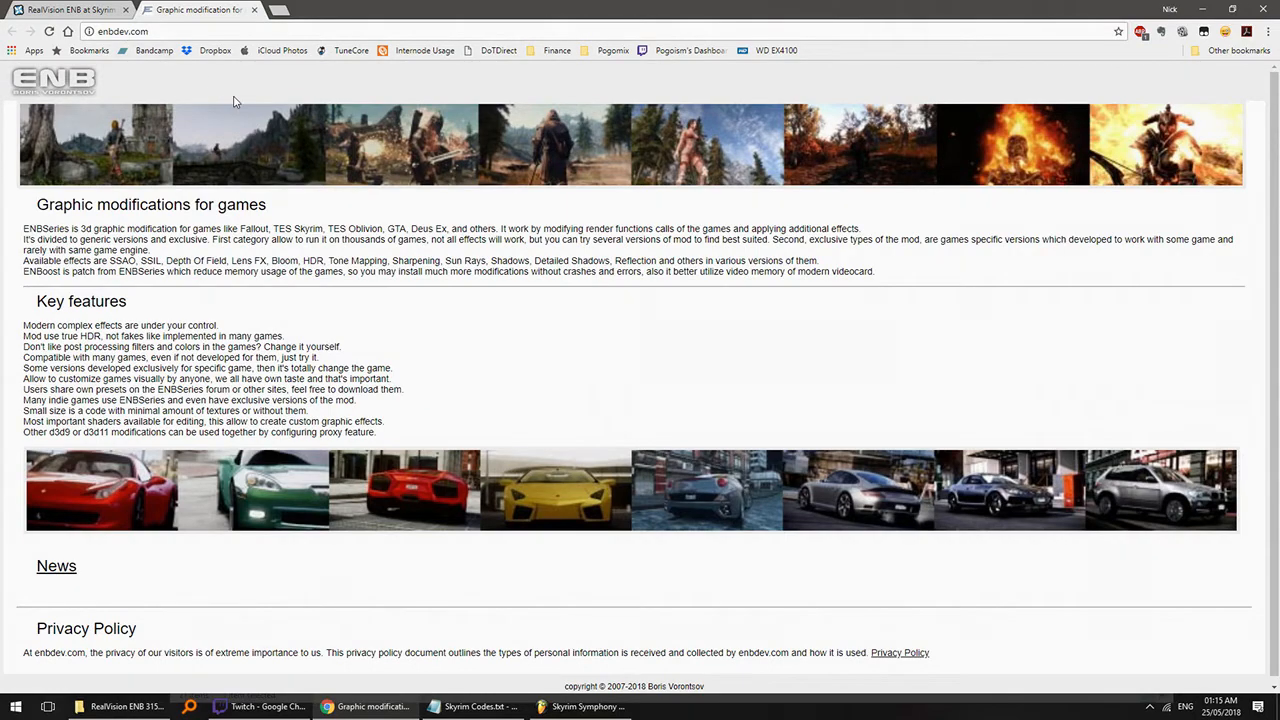
drag(654, 229, 794, 504)
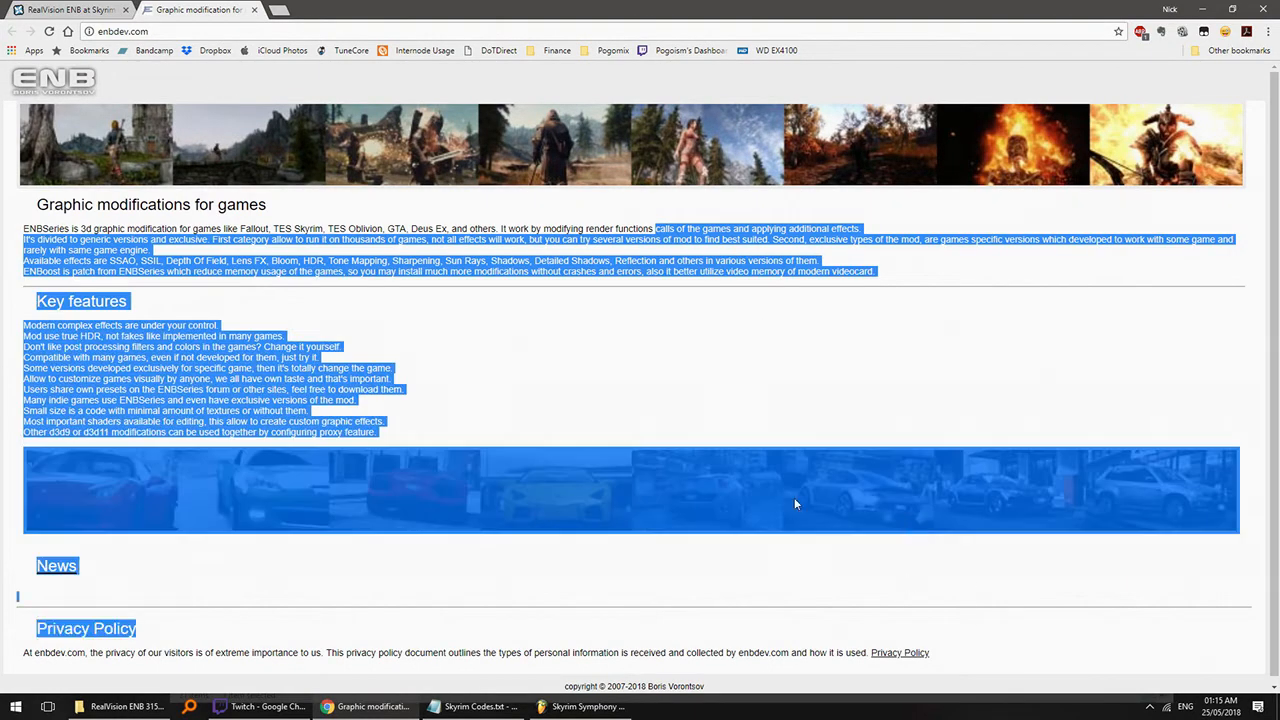
click(163, 373)
scroll(115, 605, down, 1)
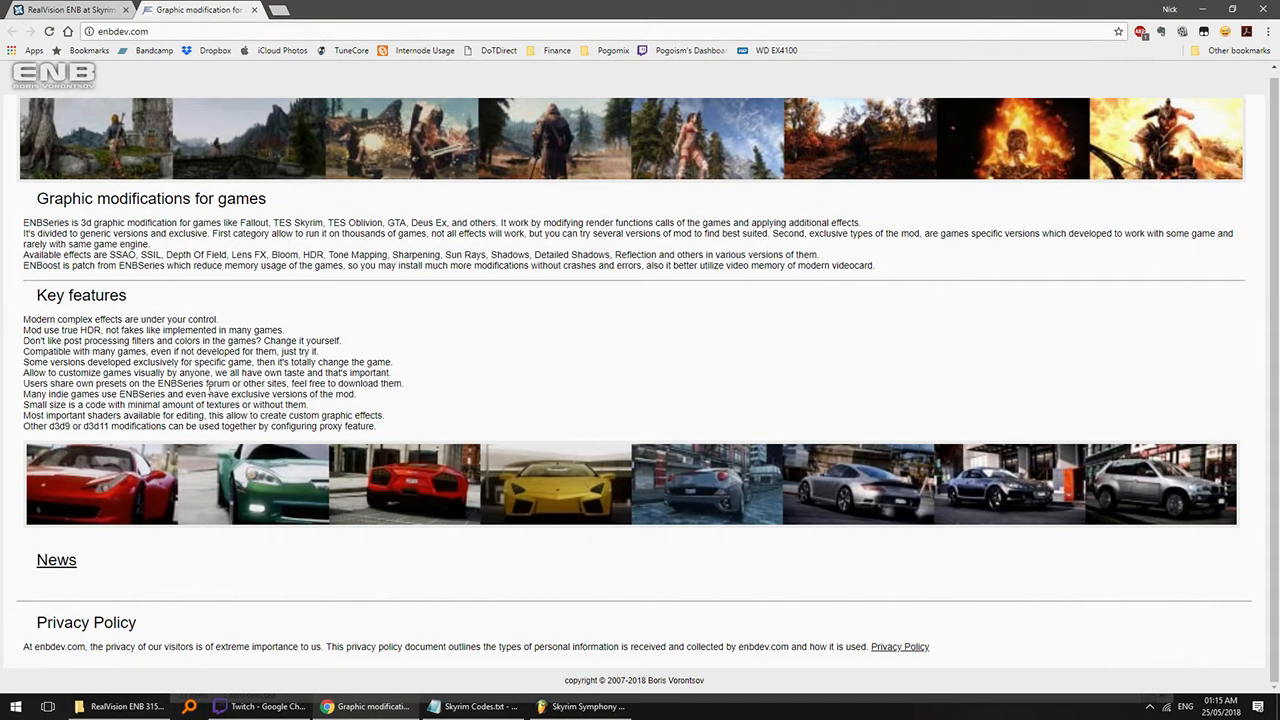
scroll(207, 383, up, 1)
- Search Google for "enb series" and open the Download - ENBDev result
click(199, 31)
text(enb series)
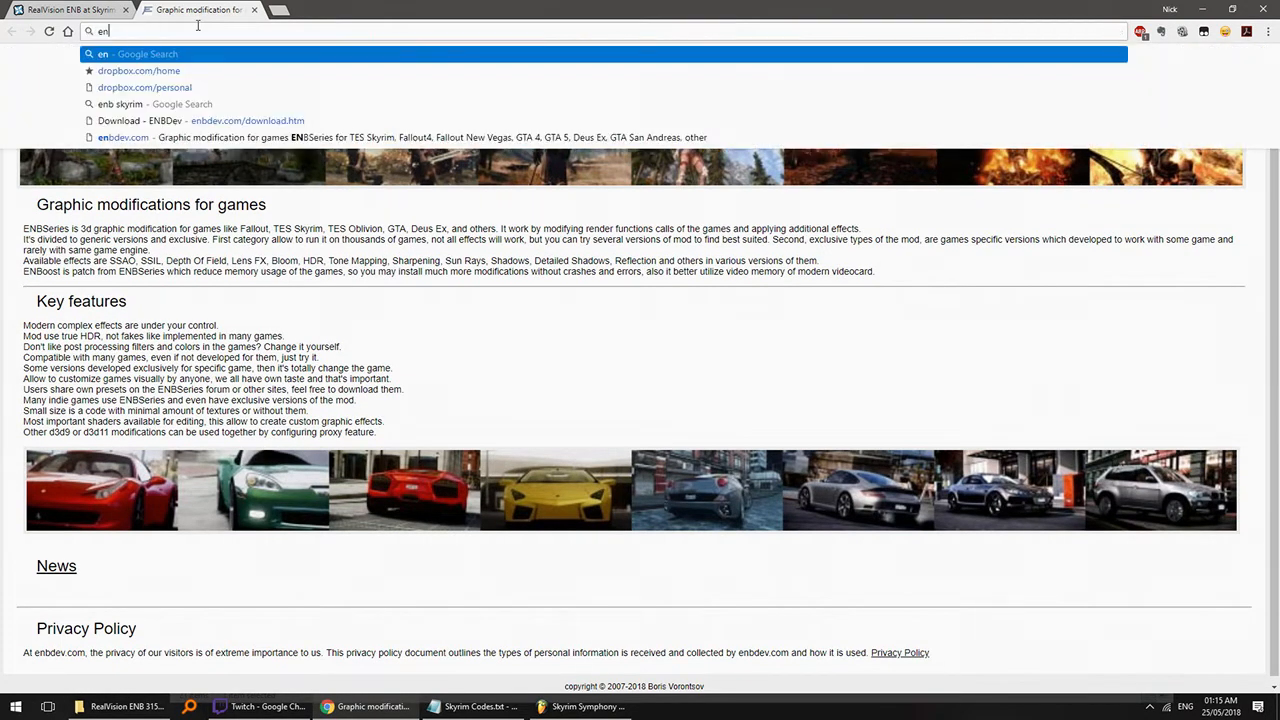
key(Return)
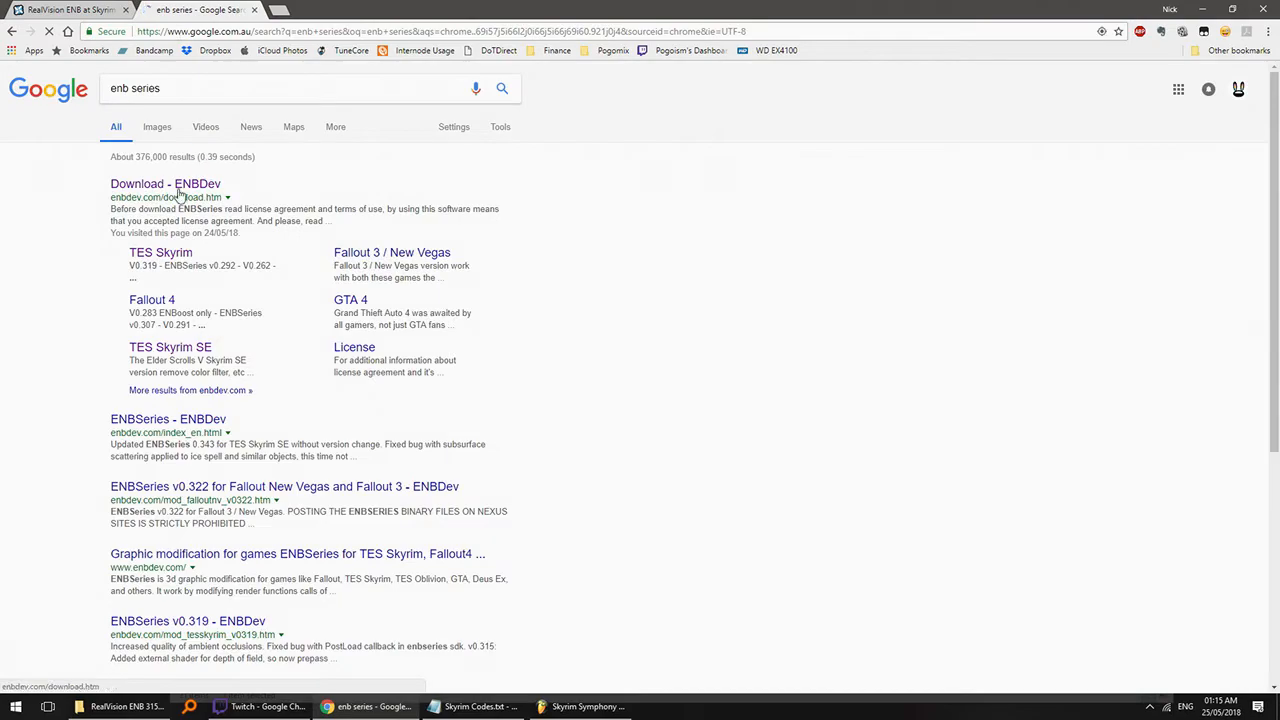
click(177, 186)
- Glance at the Skyrim Codes.txt note, and read the Twitch stream chat with its text enlarged before minimising it
click(474, 706)
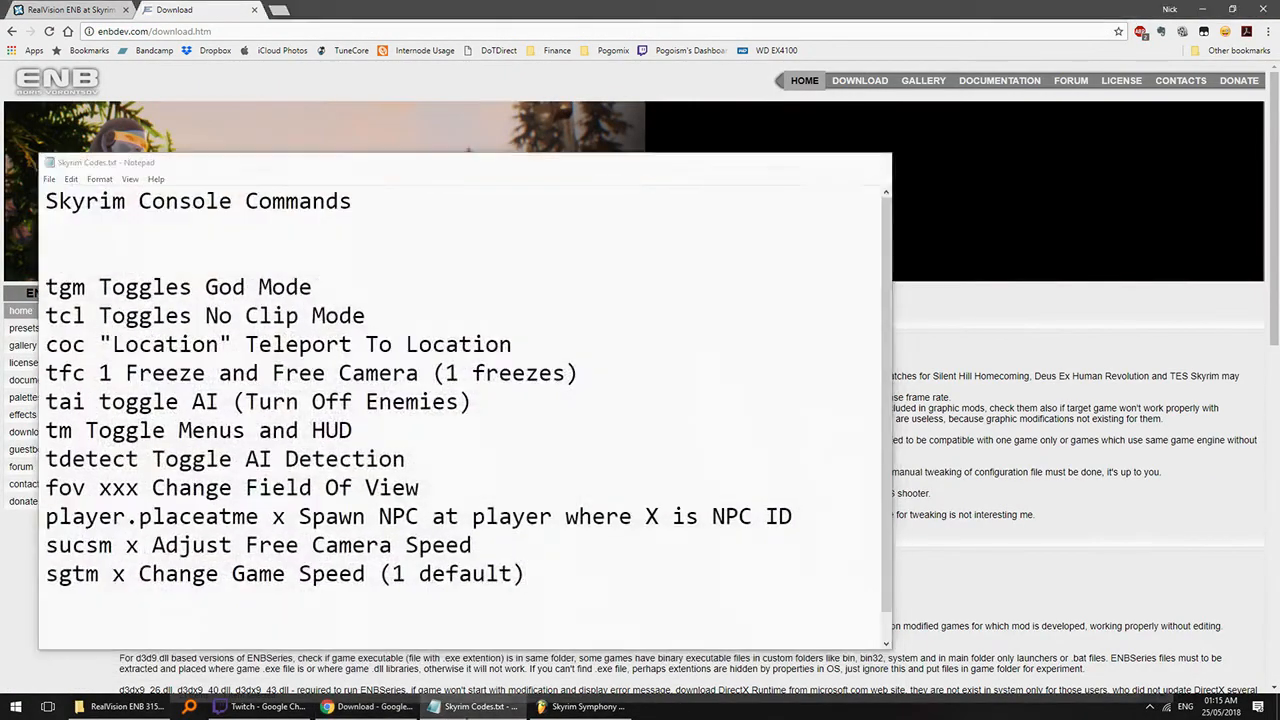
click(474, 706)
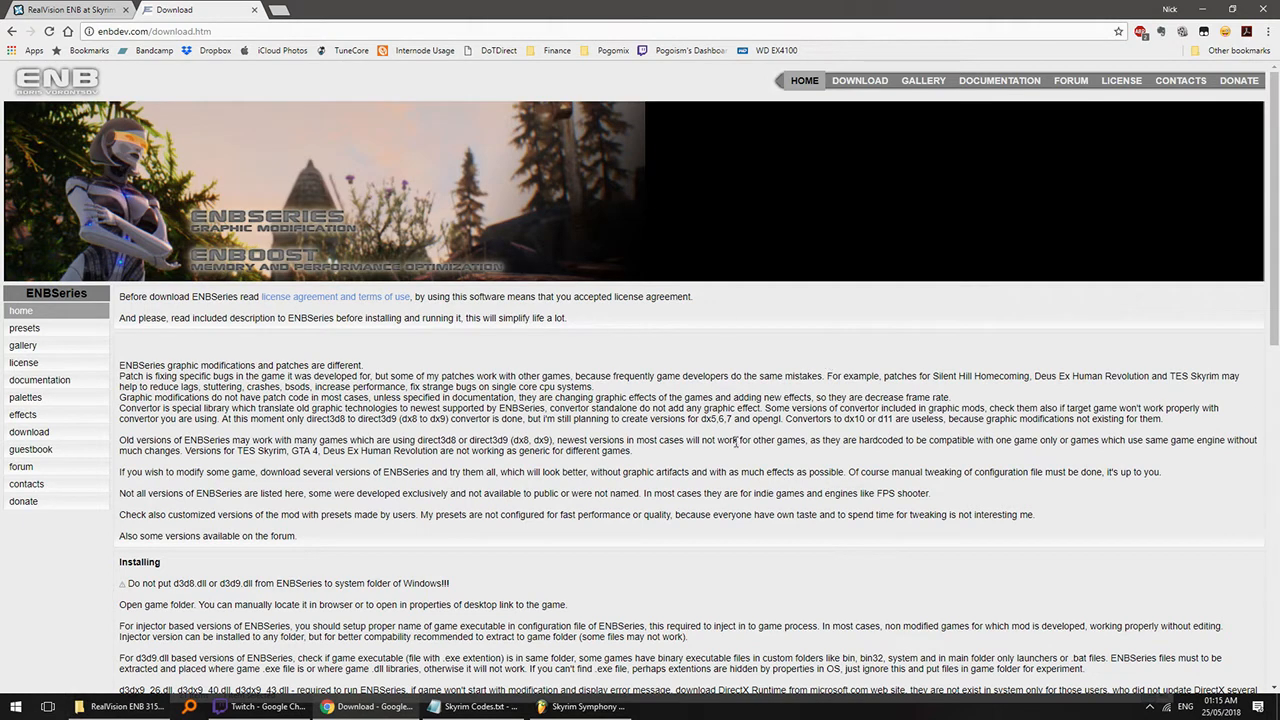
click(275, 710)
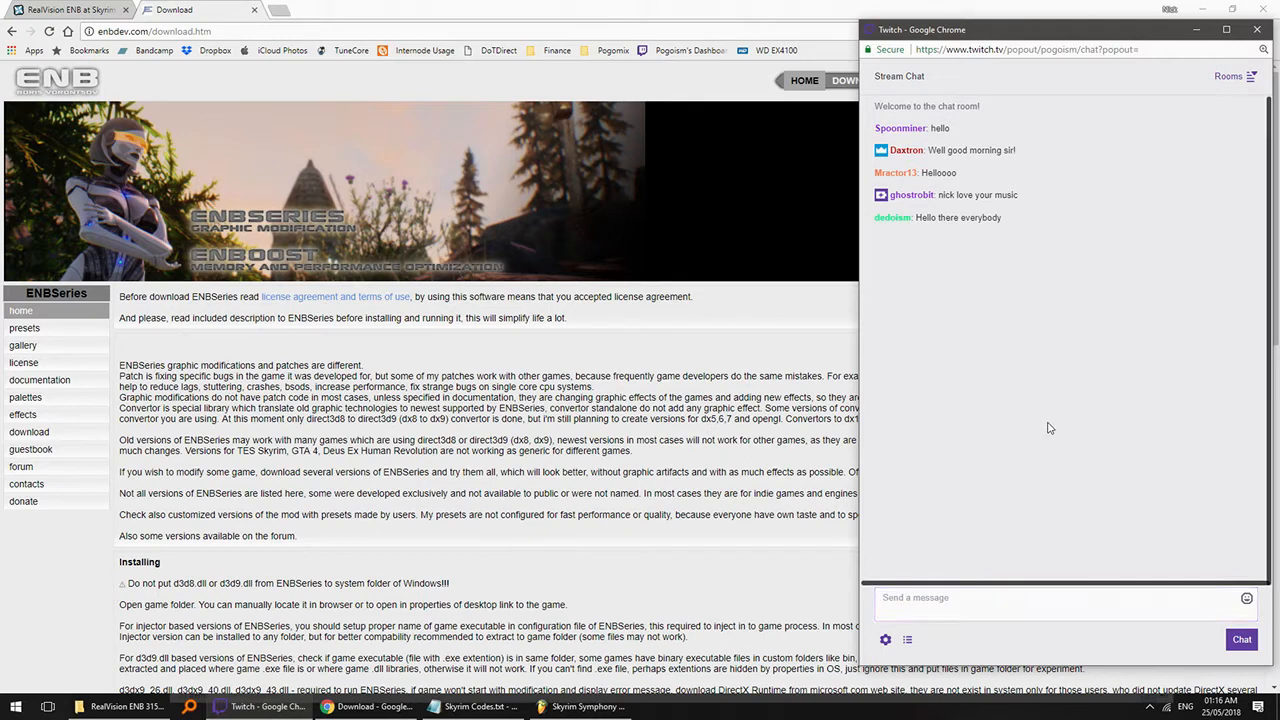
key(ctrl+plus)
key(ctrl+plus)
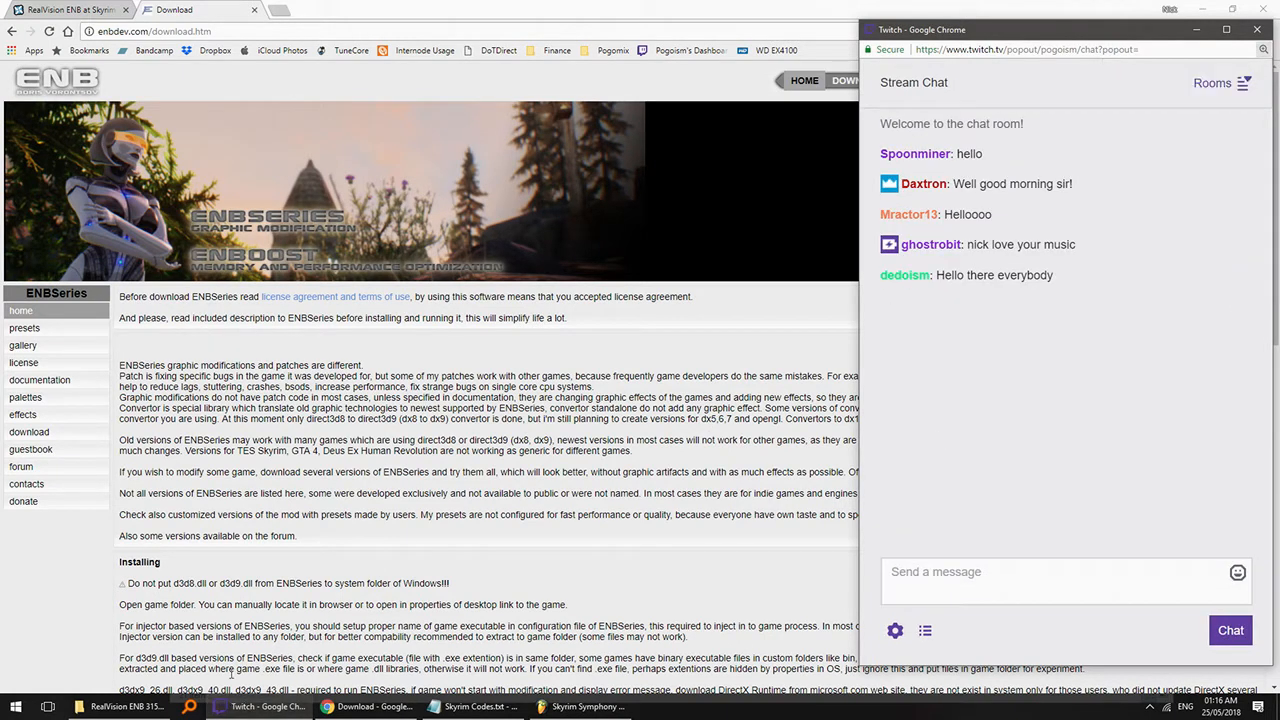
click(262, 706)
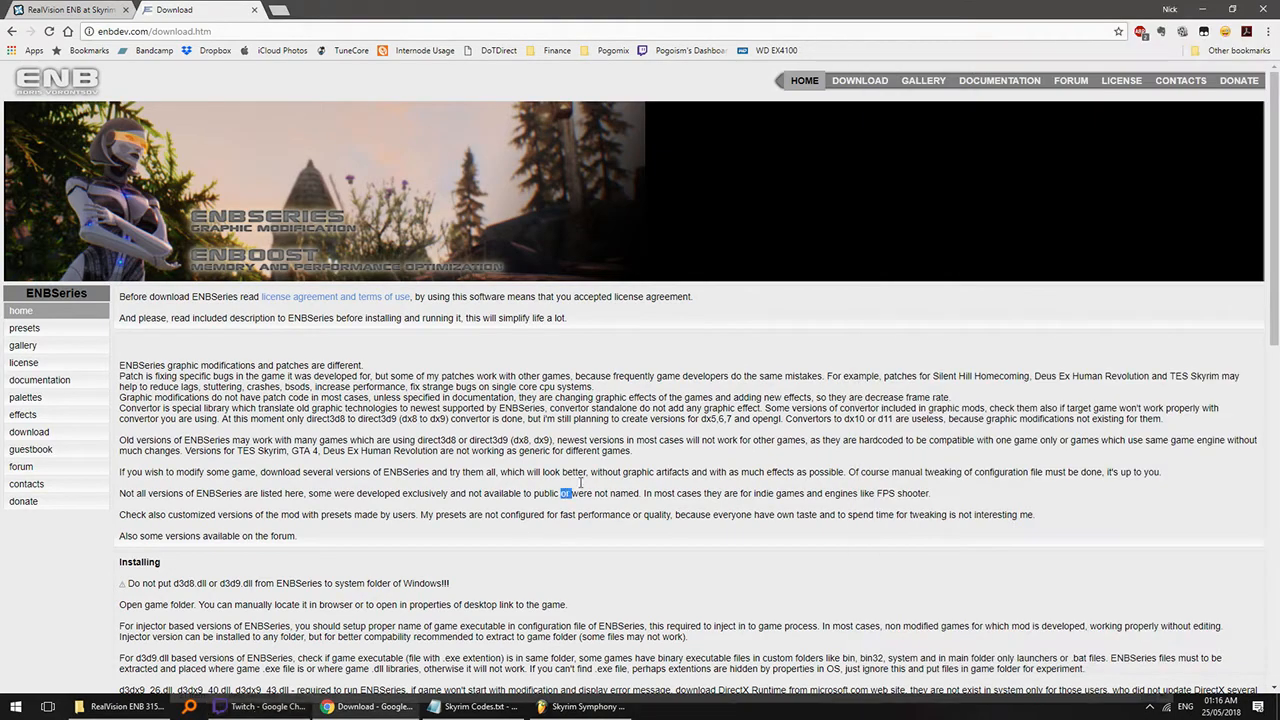
- Skim the ENBDev download page, go back to the search results and open the TES Skyrim page at its version list
scroll(607, 488, down, 4)
scroll(607, 488, up, 4)
scroll(190, 362, down, 6)
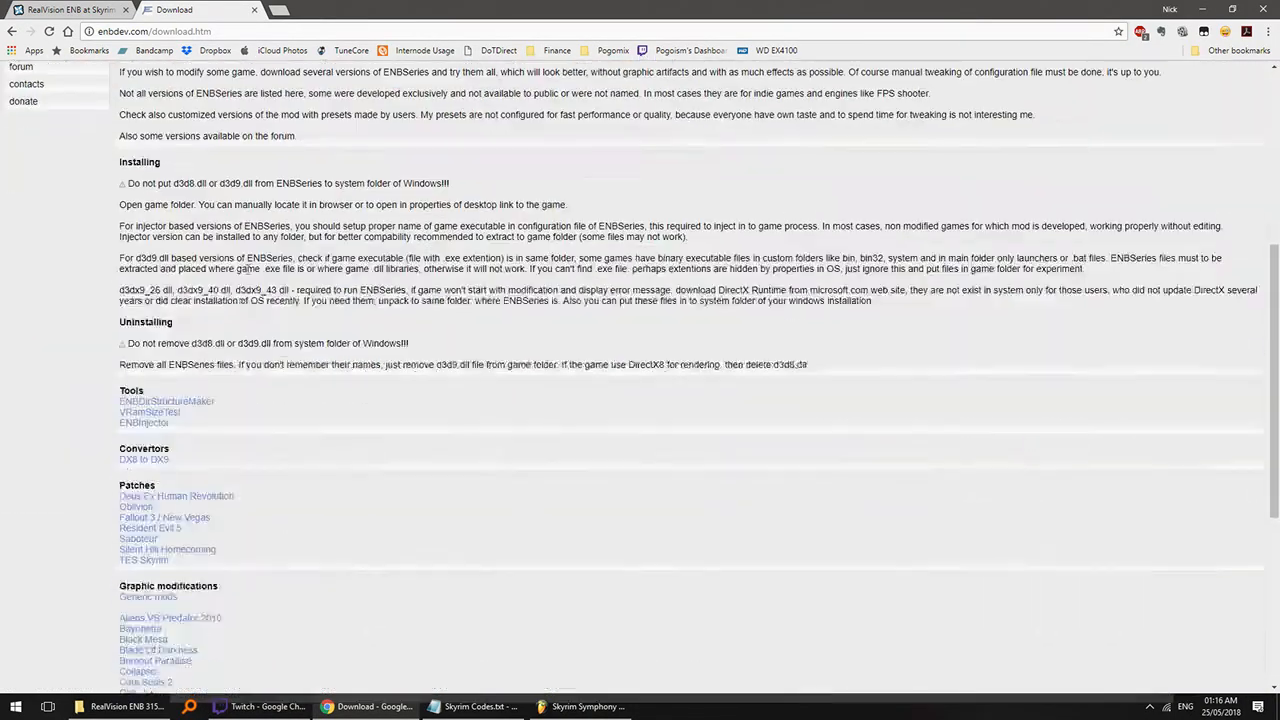
scroll(190, 362, up, 5)
click(10, 31)
click(166, 258)
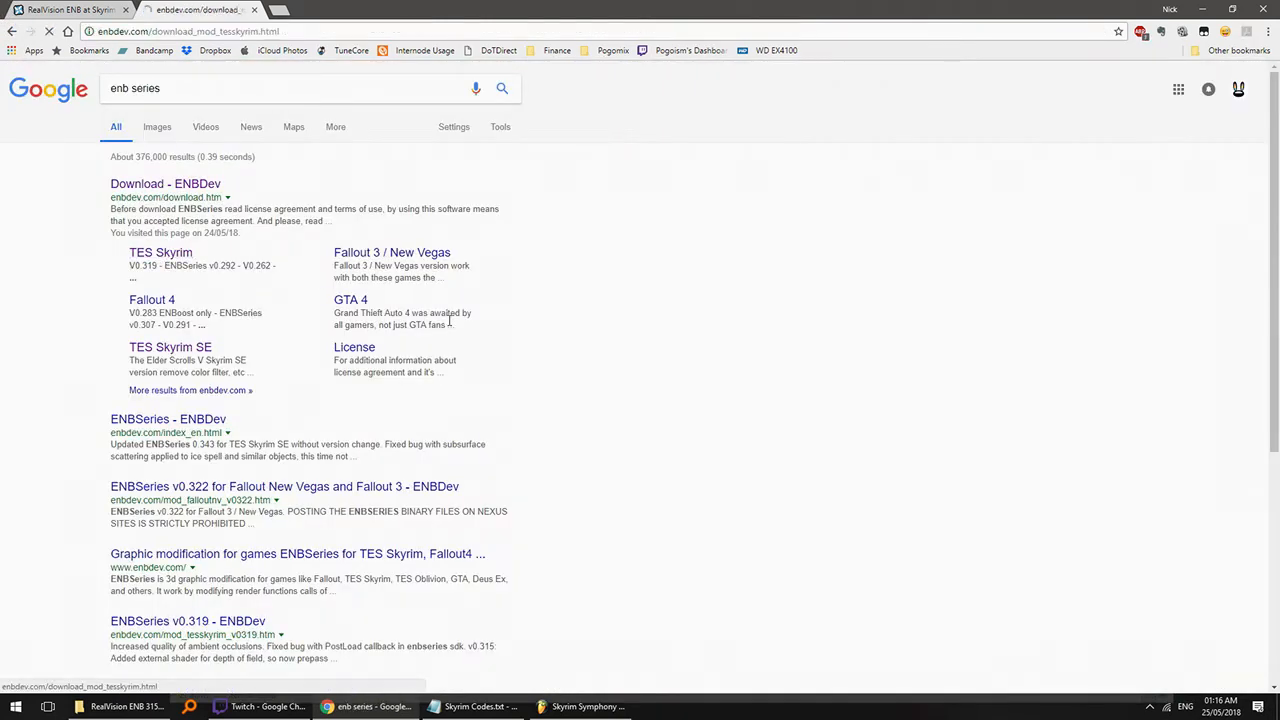
scroll(448, 320, down, 3)
- Check the required ENBSeries version on the RealVision Nexus page and open v0.319 from the TES Skyrim version list
click(80, 9)
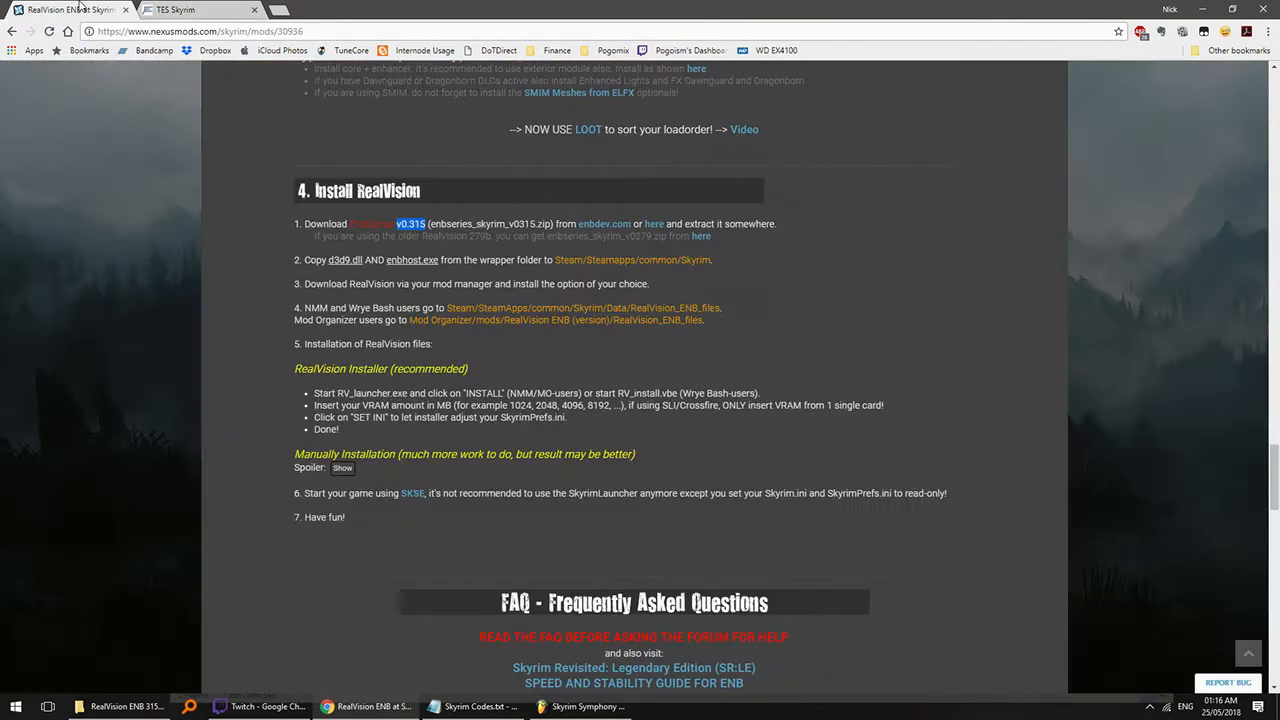
drag(401, 224, 430, 228)
click(195, 10)
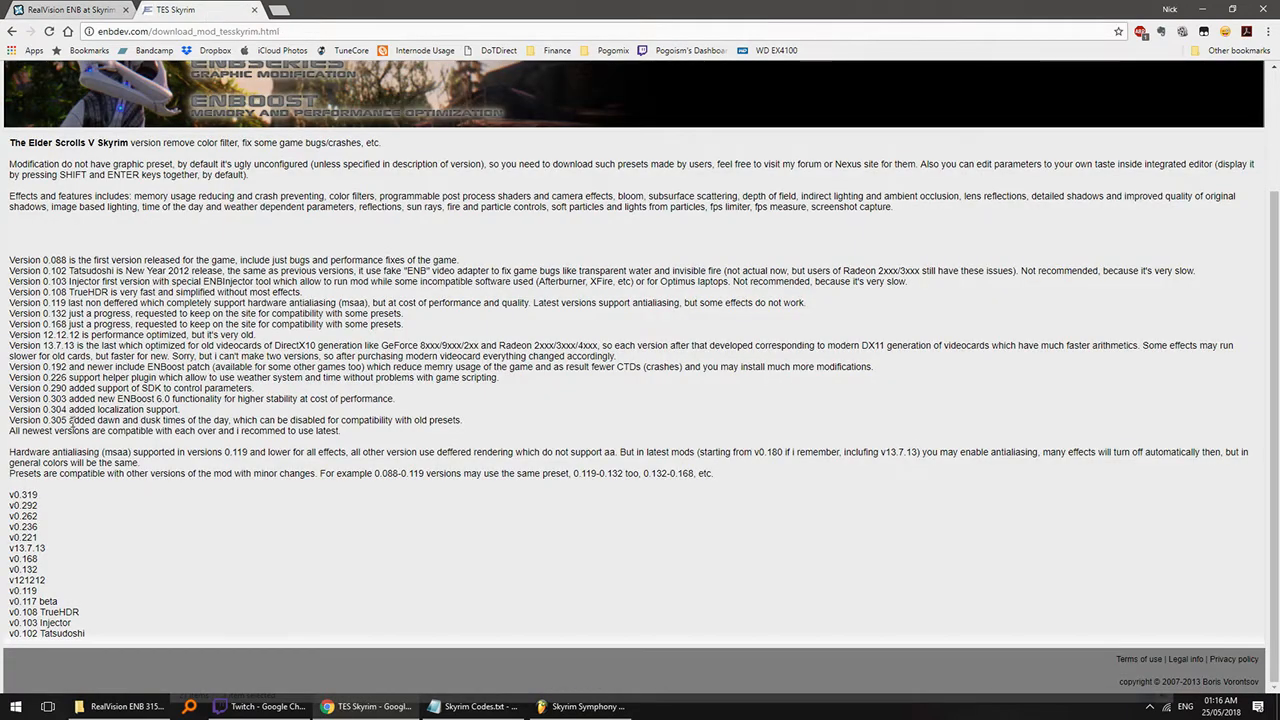
click(33, 497)
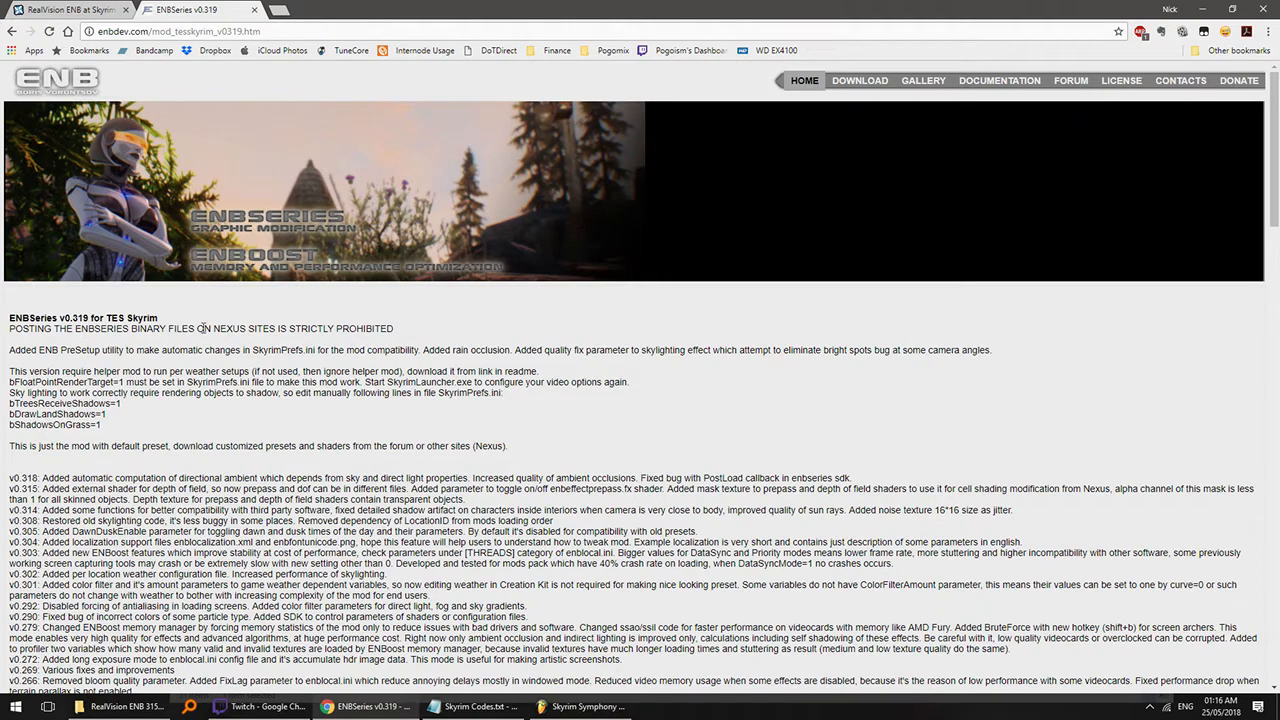
- Recheck RealVision's install instructions on Nexus and look through the ENBSeries v0.319 page's change notes
click(80, 10)
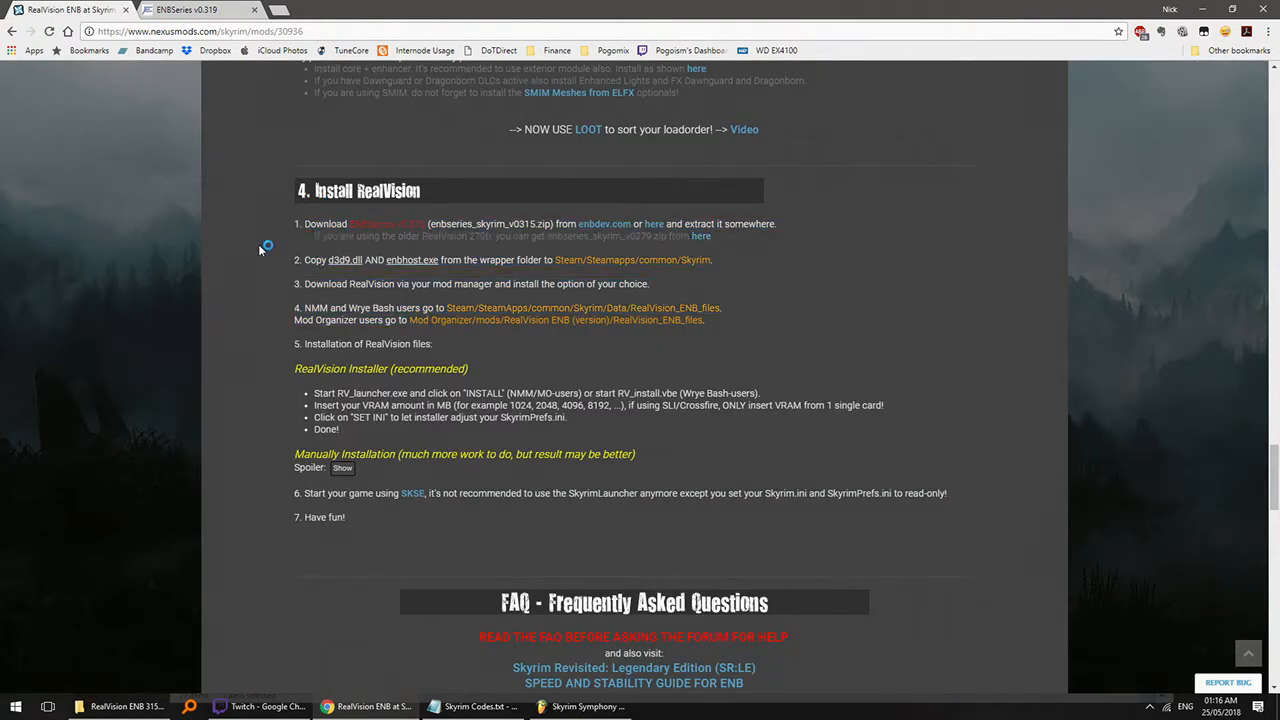
key(ctrl+Tab)
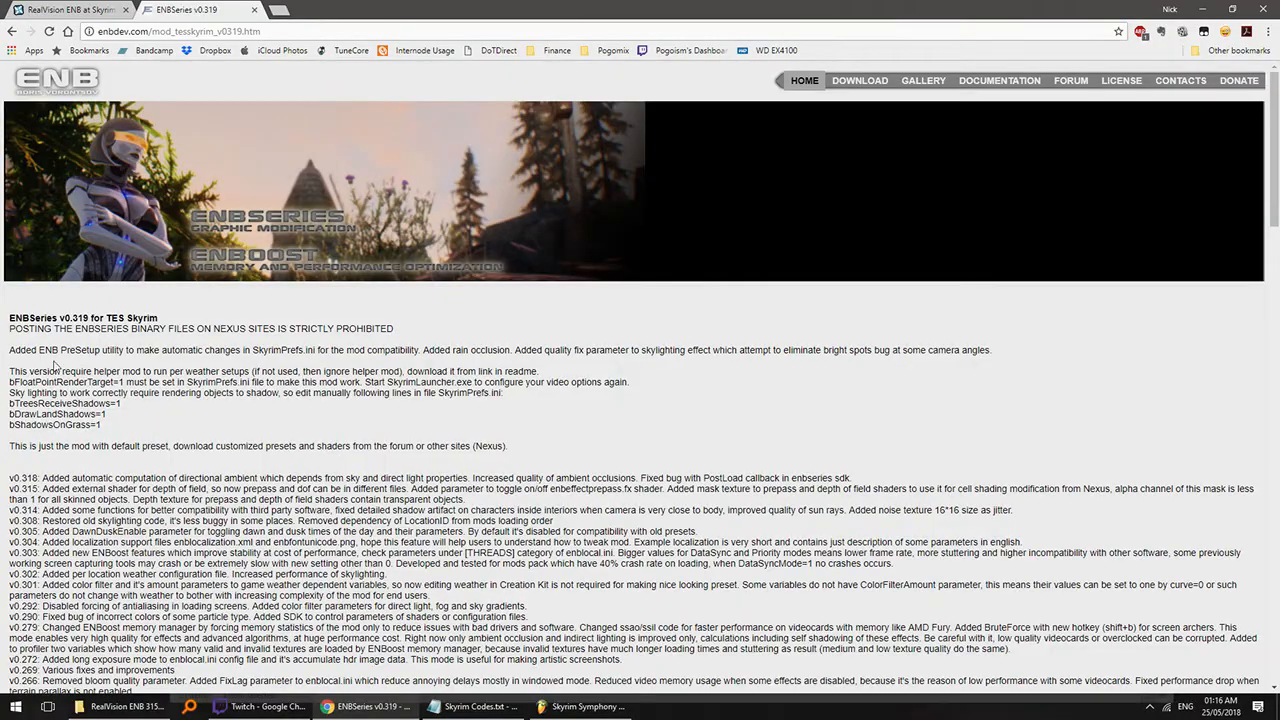
scroll(203, 477, down, 5)
drag(180, 130, 160, 303)
click(158, 345)
scroll(158, 345, up, 5)
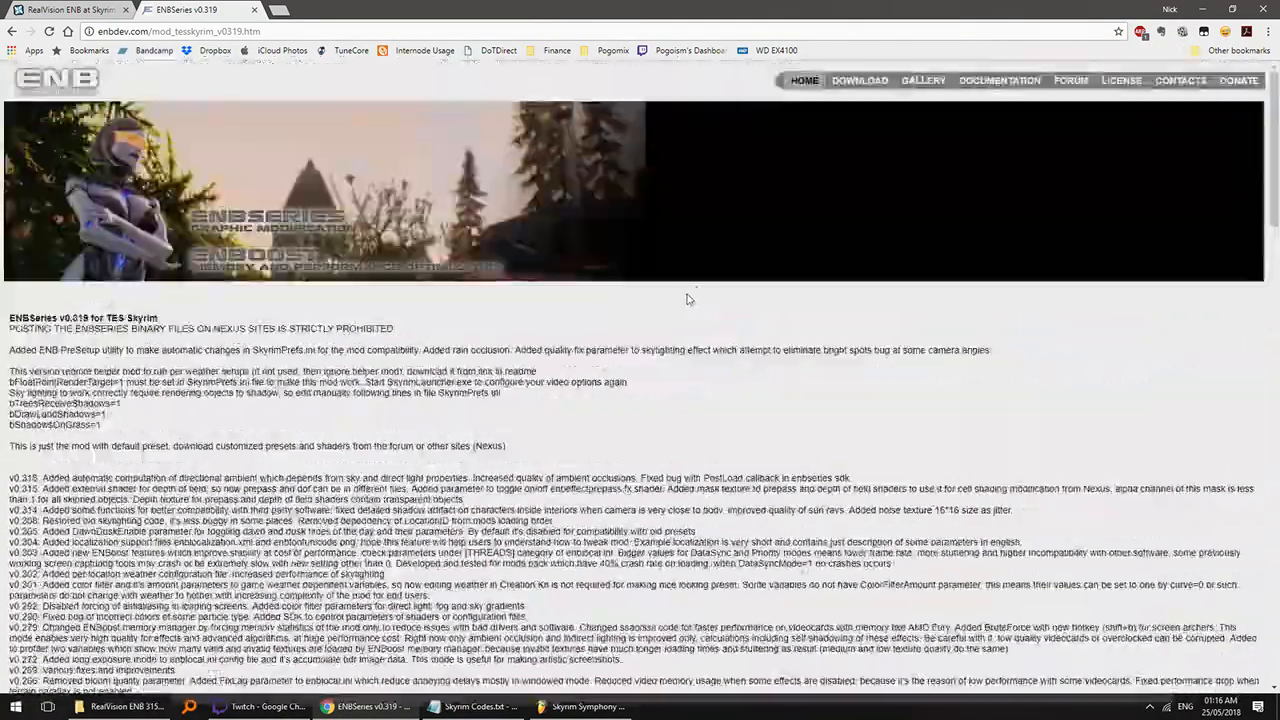
- Go to ENBDev's download list and open the TES Skyrim SE page under Graphic modifications
click(860, 80)
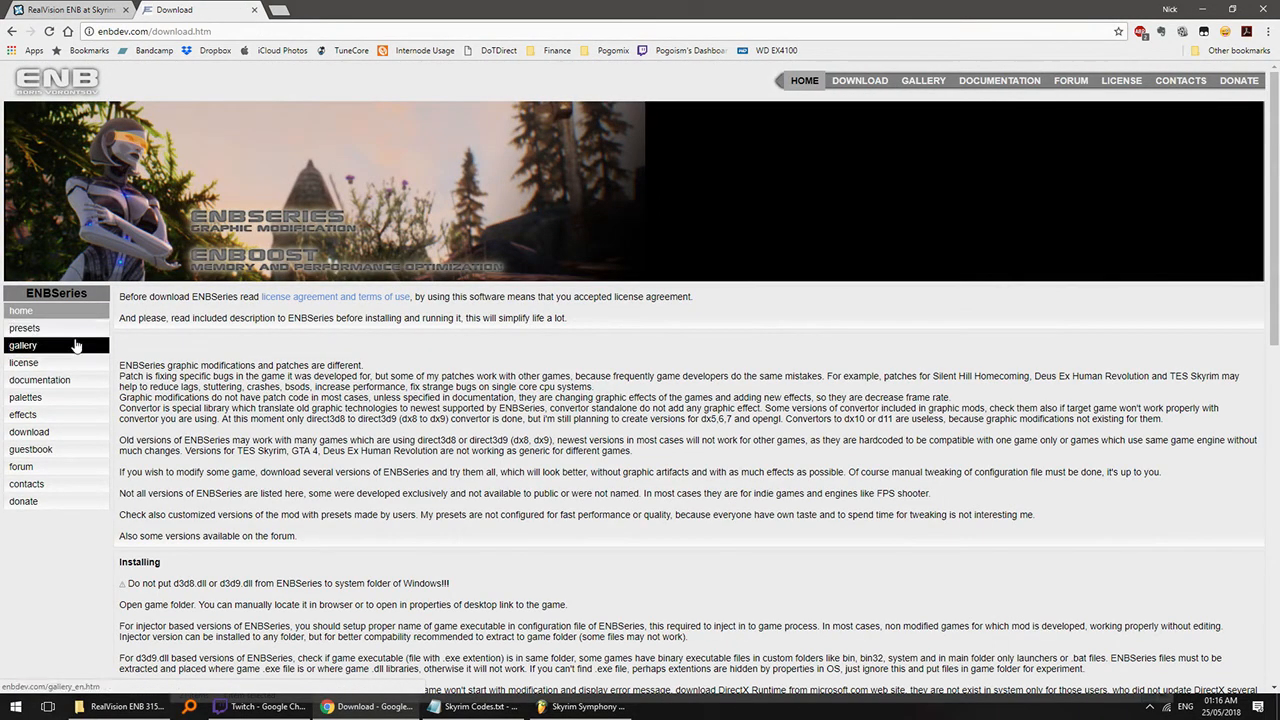
scroll(304, 440, down, 3)
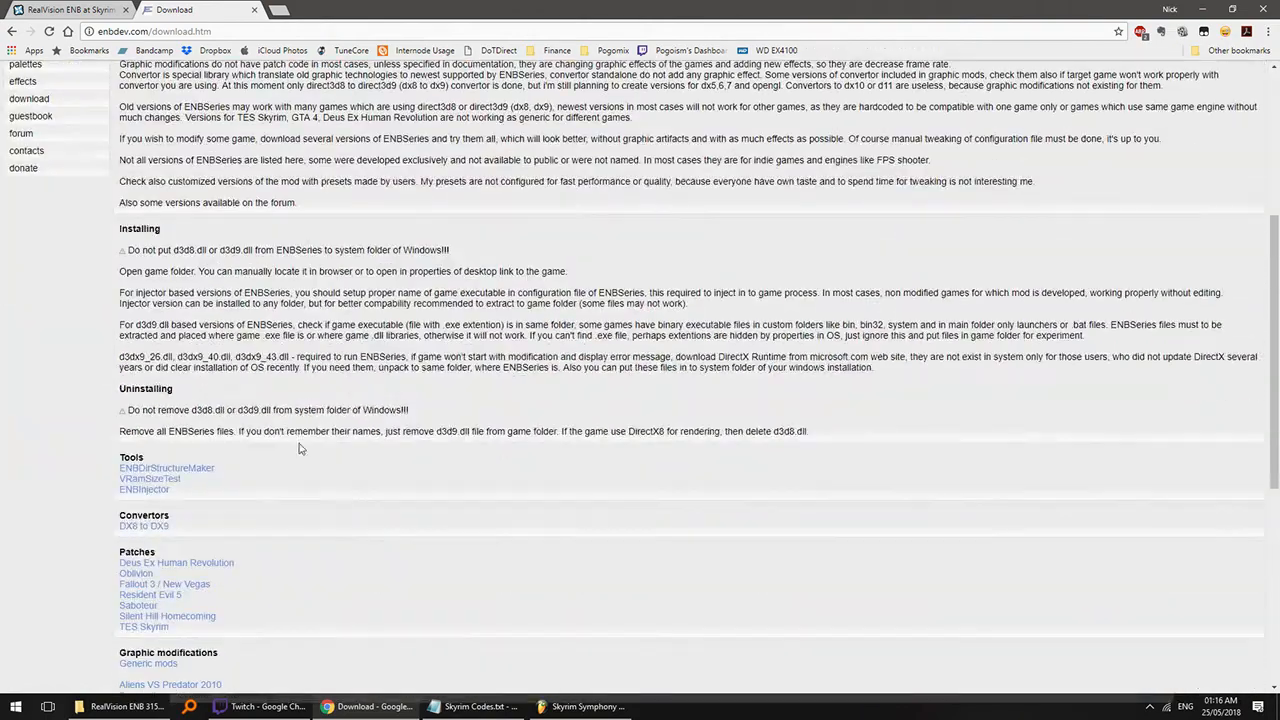
scroll(238, 406, down, 2)
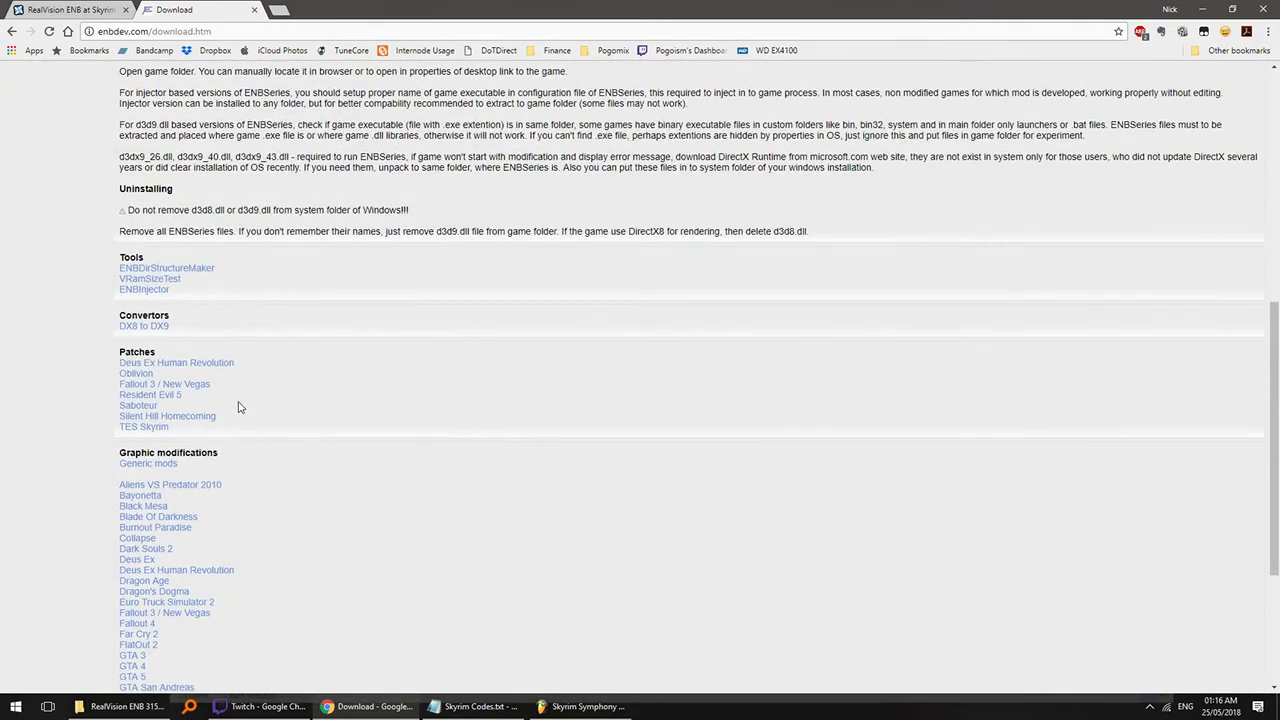
scroll(238, 406, down, 3)
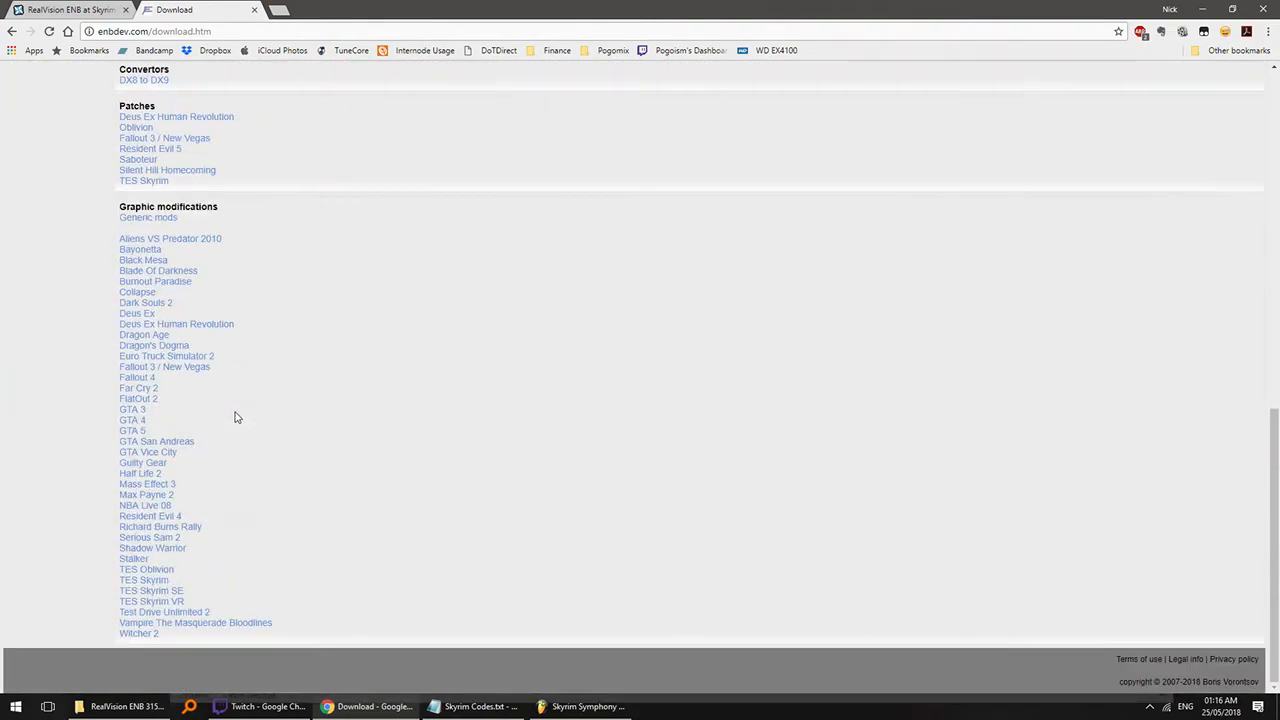
click(178, 592)
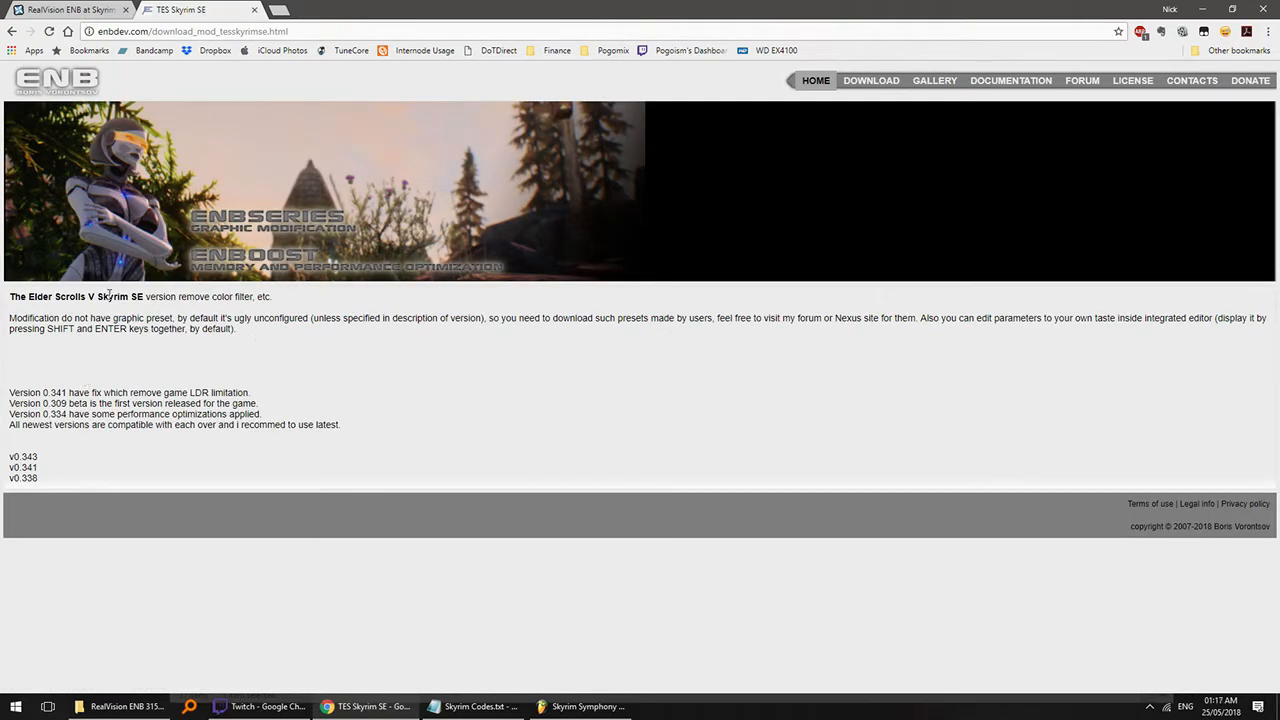
- Open Steam to check which Skyrim edition is in the library, and minimise it again
click(14, 706)
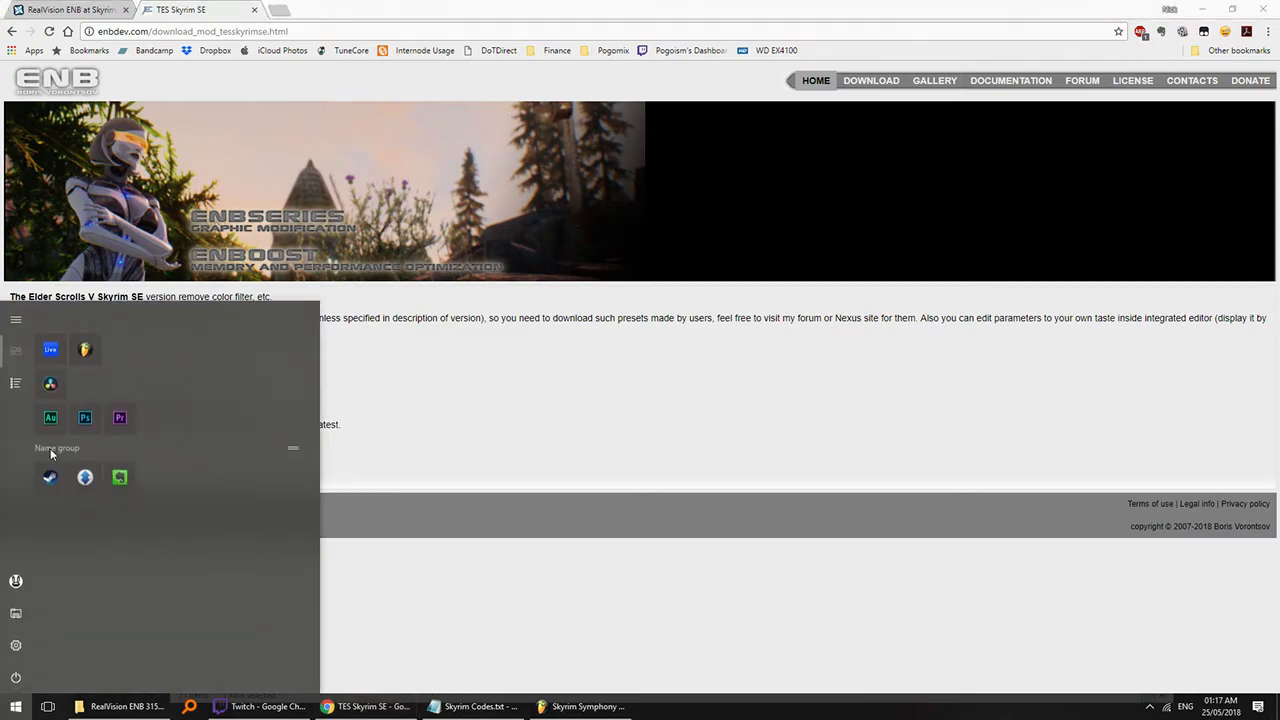
click(46, 476)
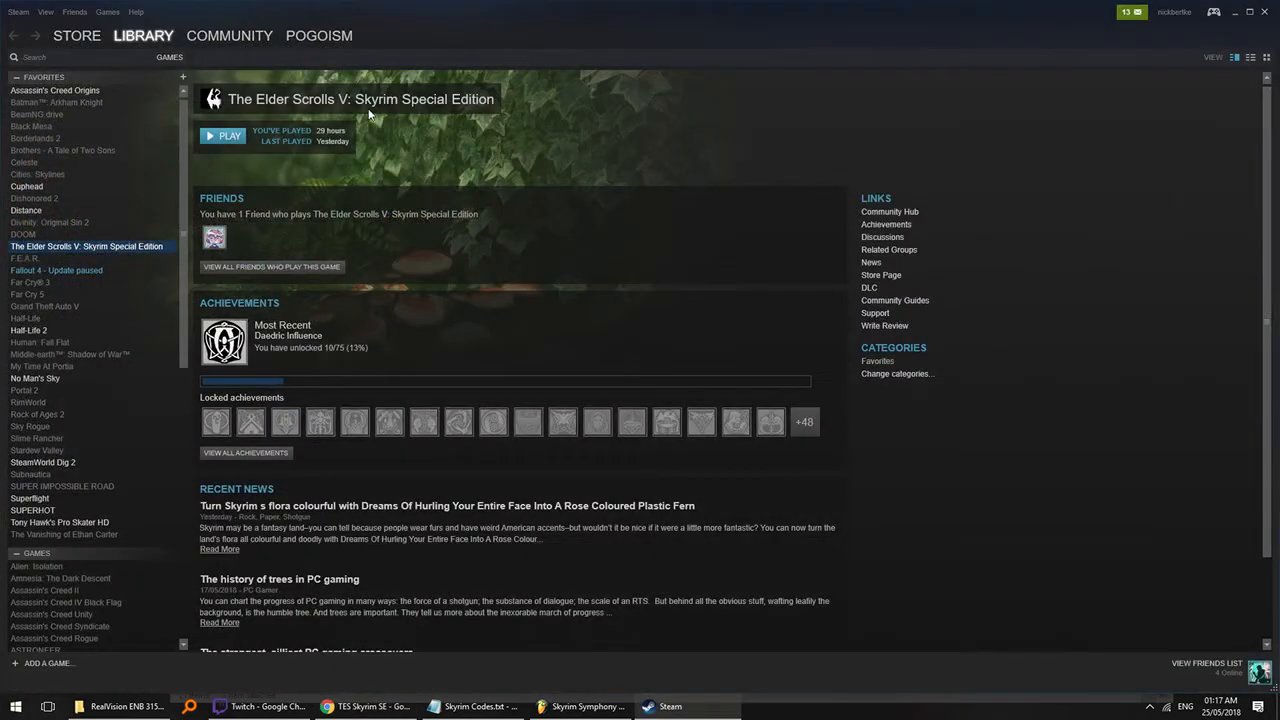
click(1234, 12)
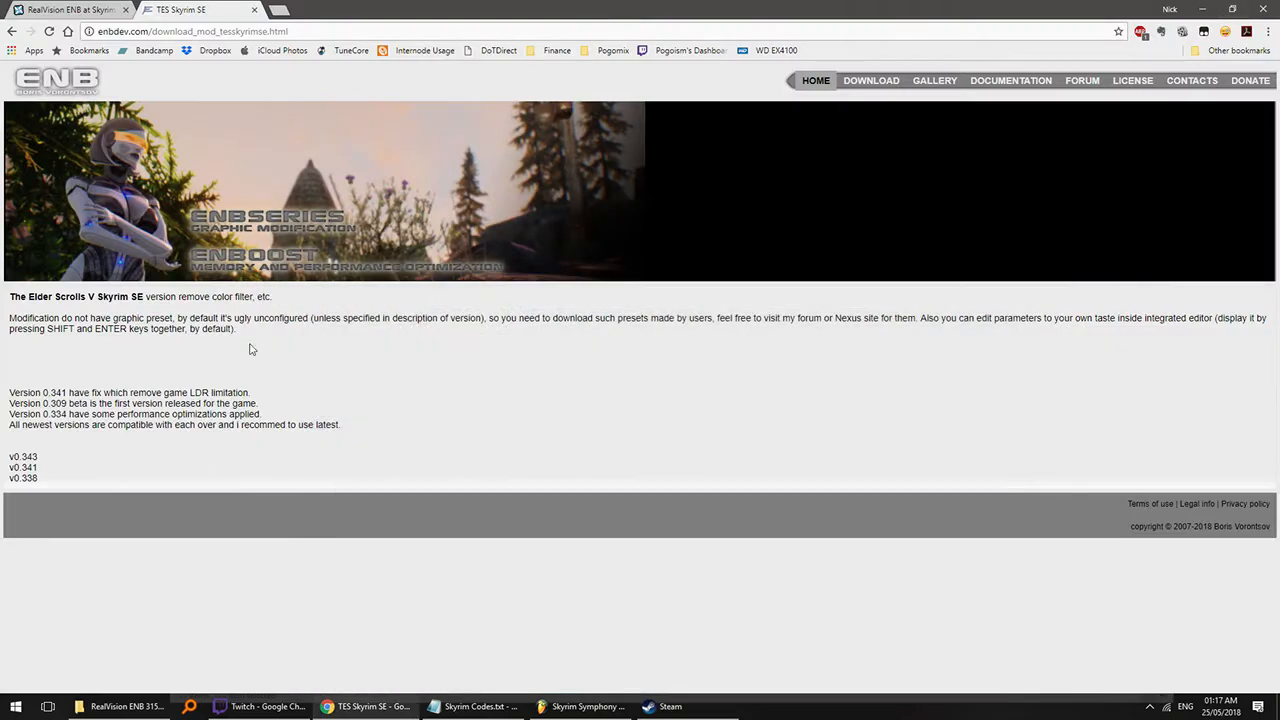
- Open ENBSeries v0.343 and try to download enbseries_skyrimse_v0343.zip to the Compressed folder, declining to create that folder
click(23, 457)
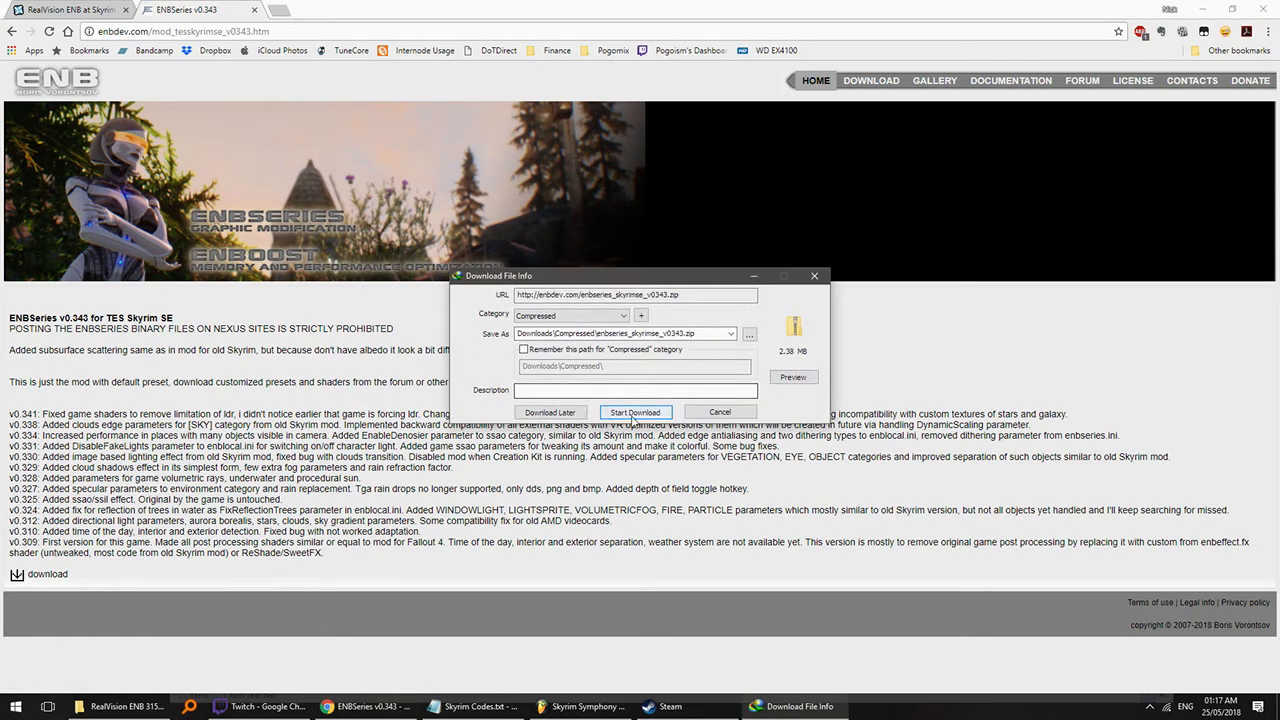
click(632, 416)
click(729, 379)
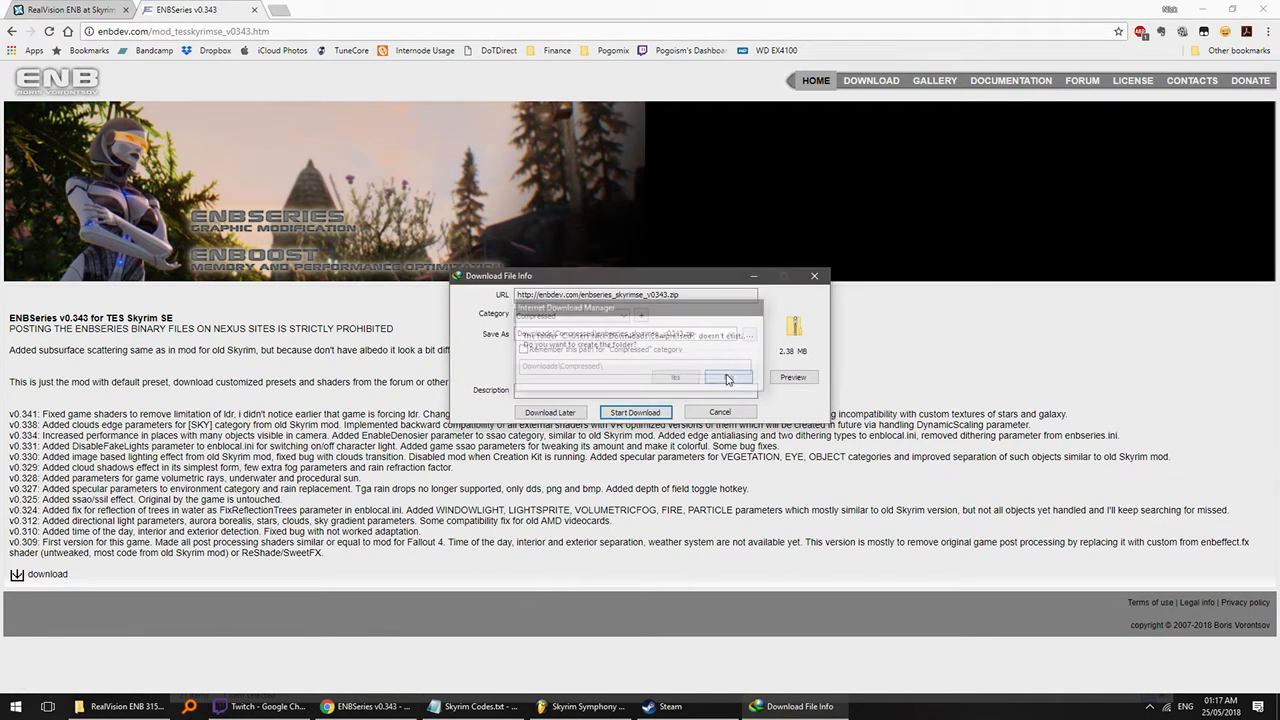
click(750, 335)
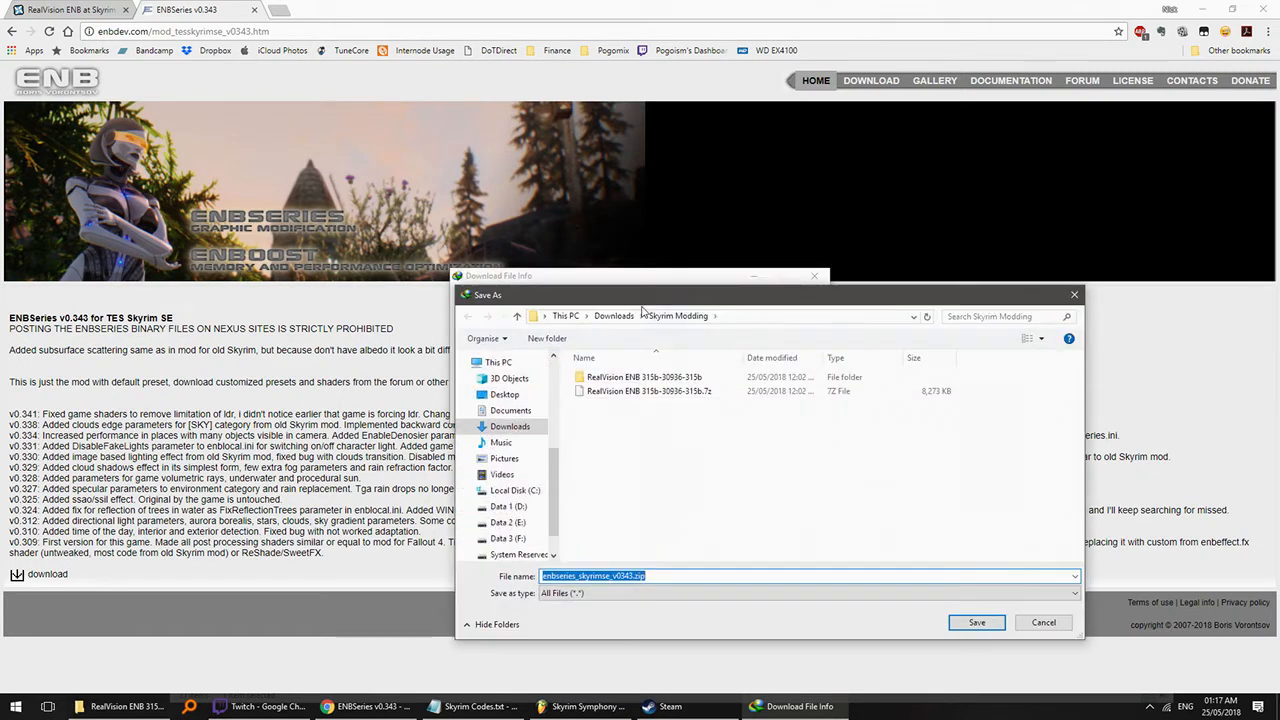
click(514, 426)
click(630, 517)
double_click(632, 502)
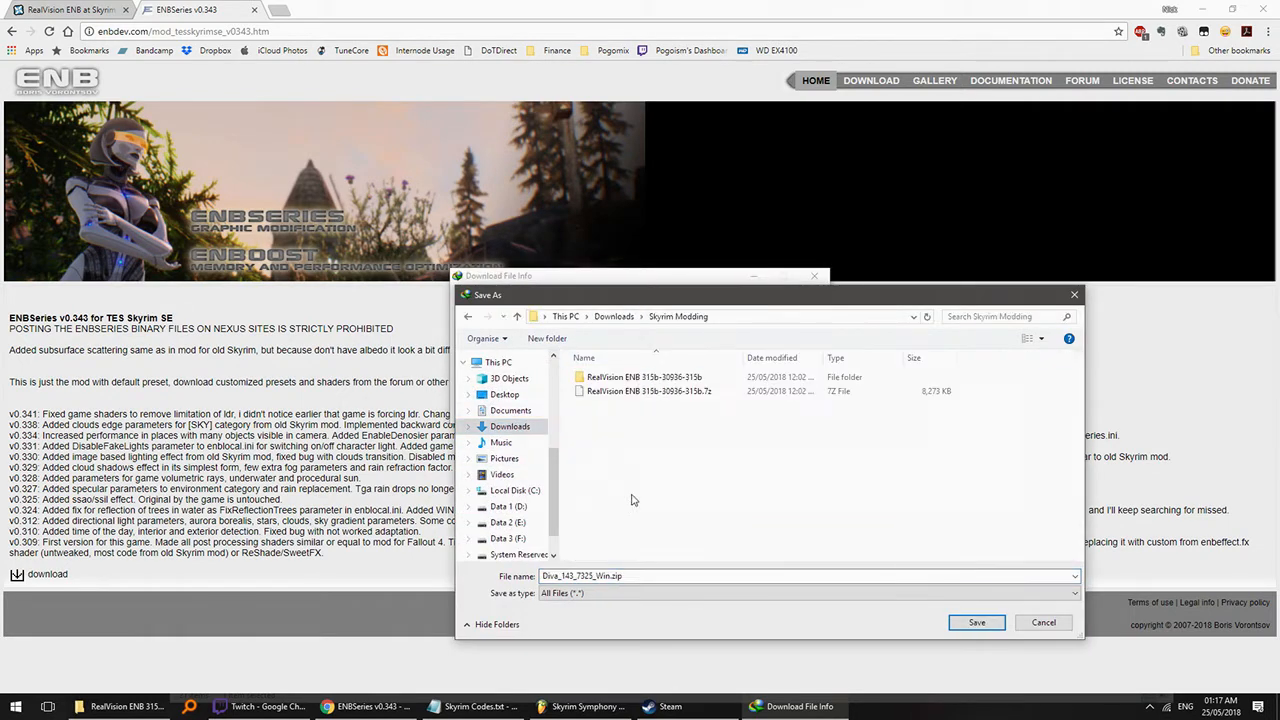
click(610, 368)
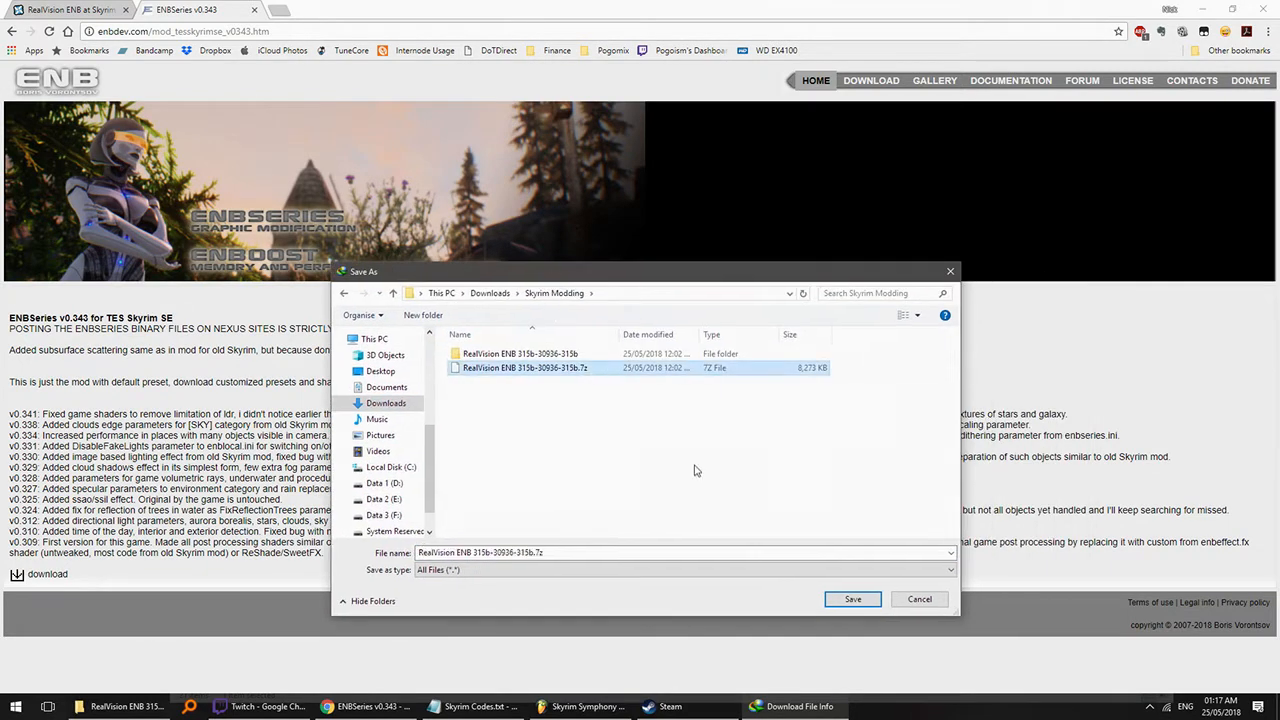
click(694, 470)
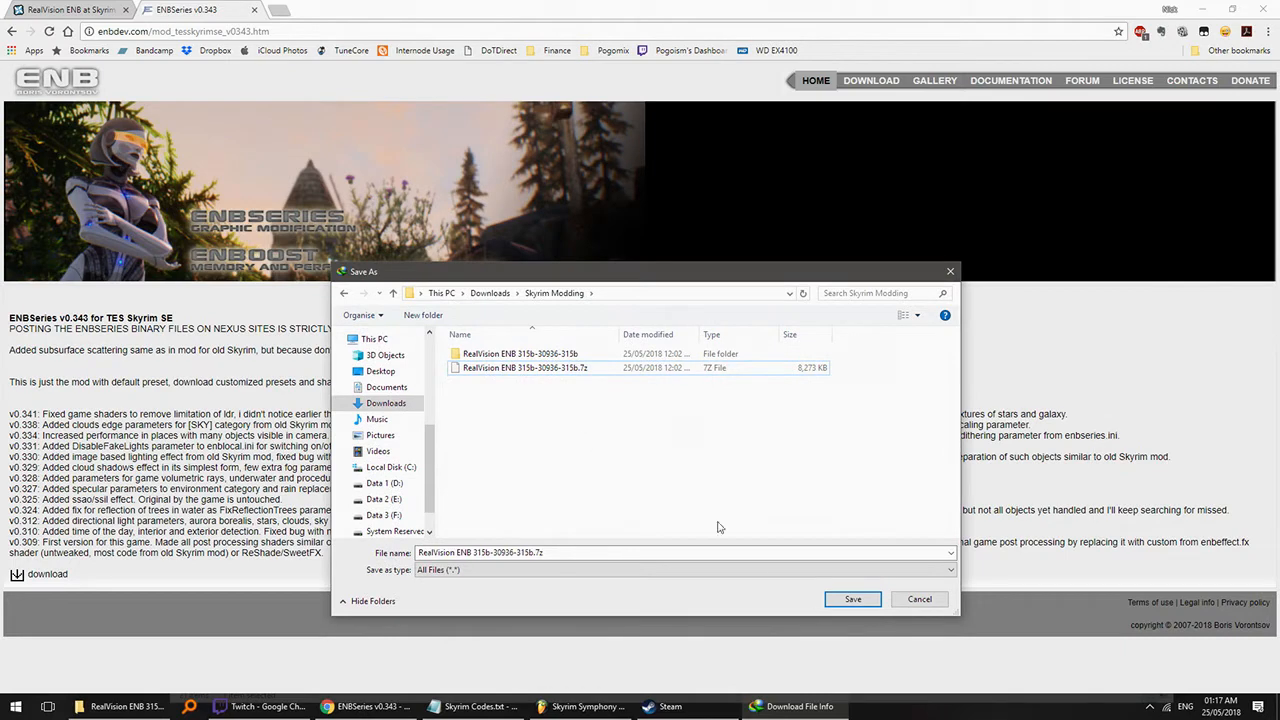
key(Escape)
- Reopen the download's save location chooser, recheck RealVision's install instructions on Nexus and return to the ENBSeries v0.343 page
click(749, 336)
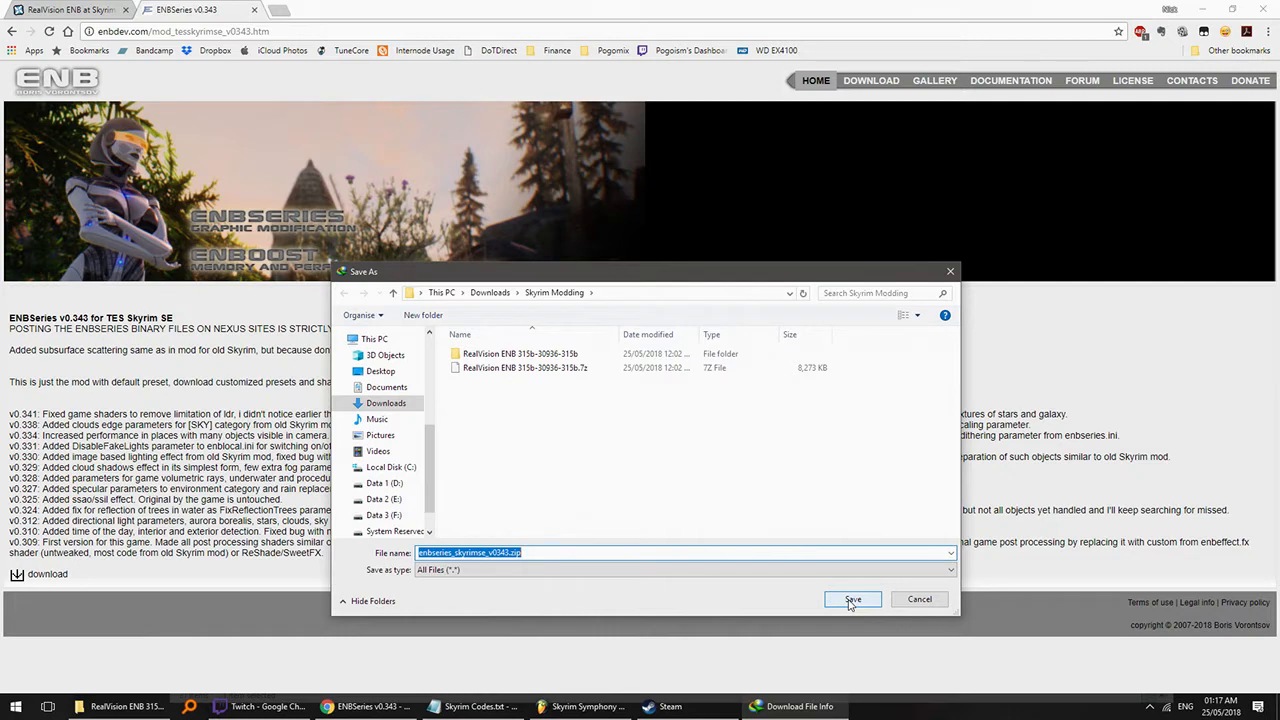
click(57, 8)
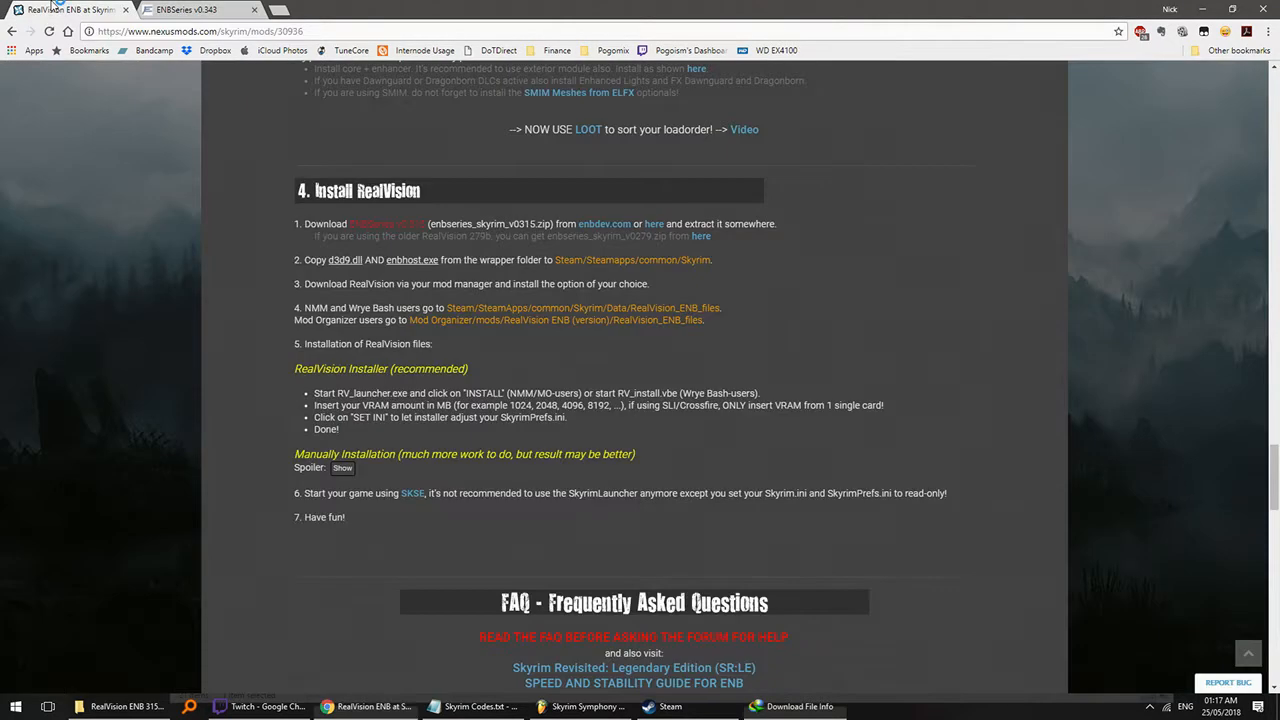
click(165, 9)
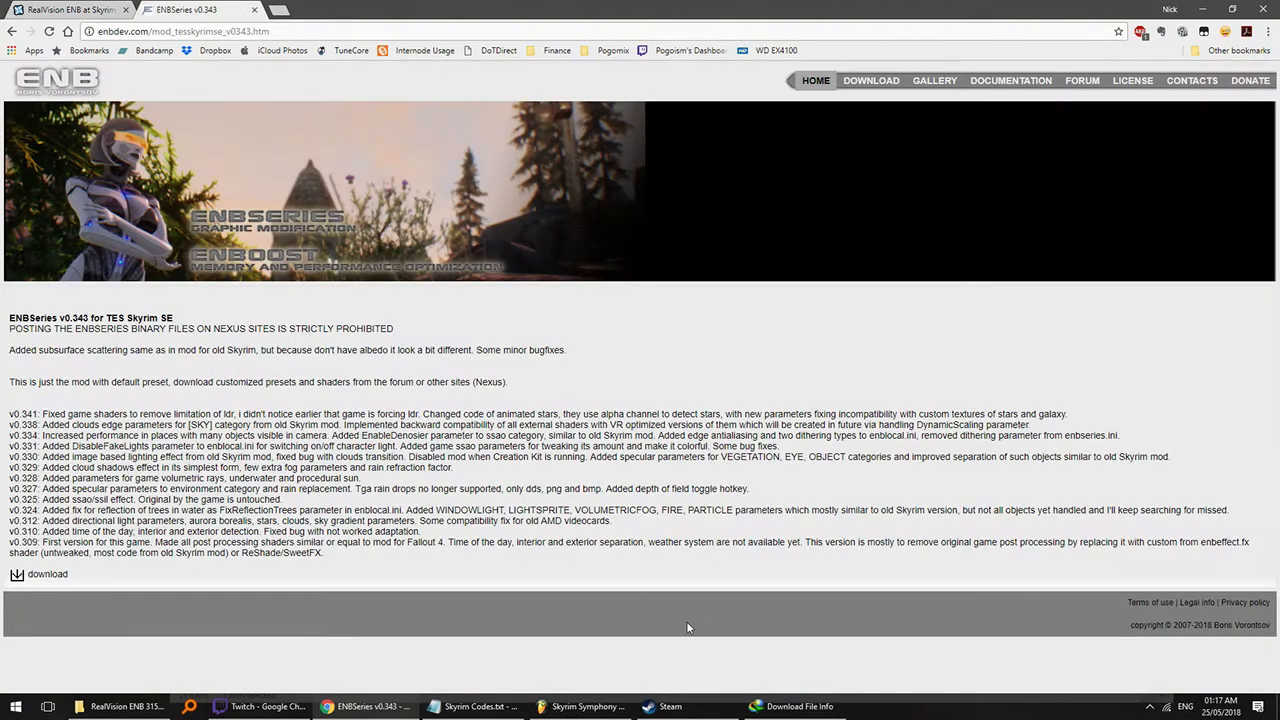
- Download enbseries_skyrimse_v0343.zip into Downloads\Skyrim Modding and open its containing folder
click(782, 706)
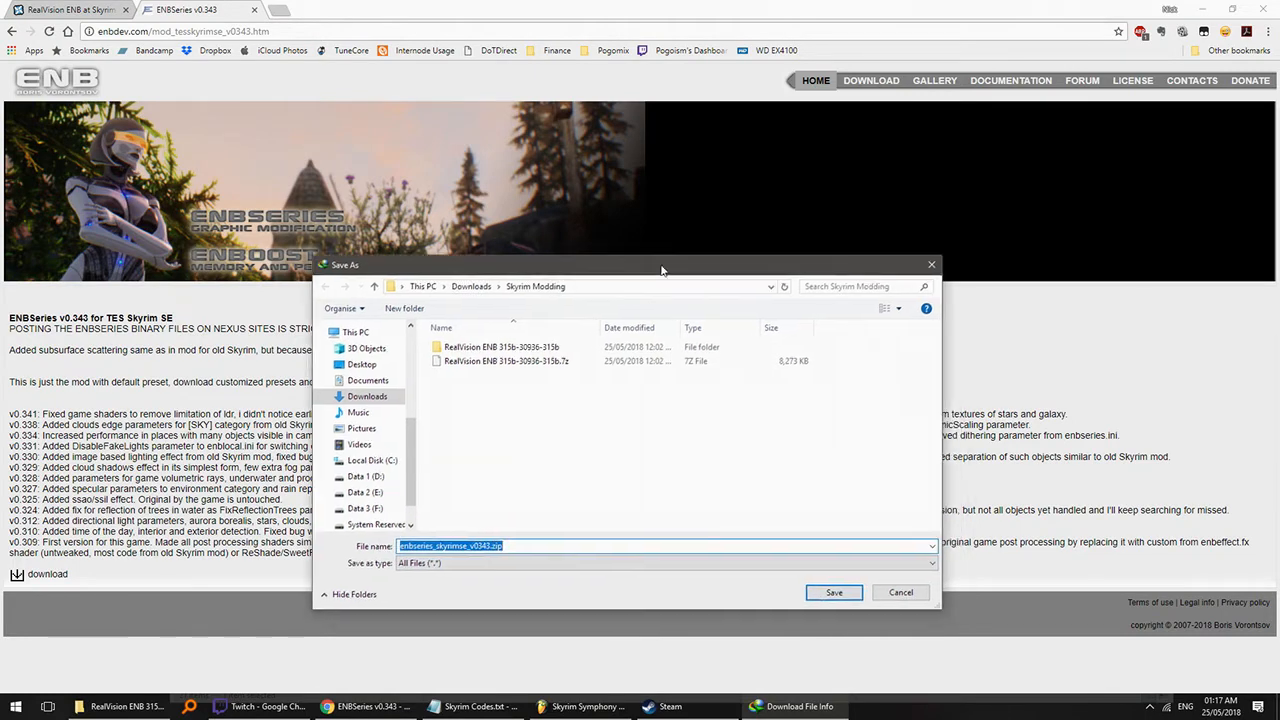
click(831, 593)
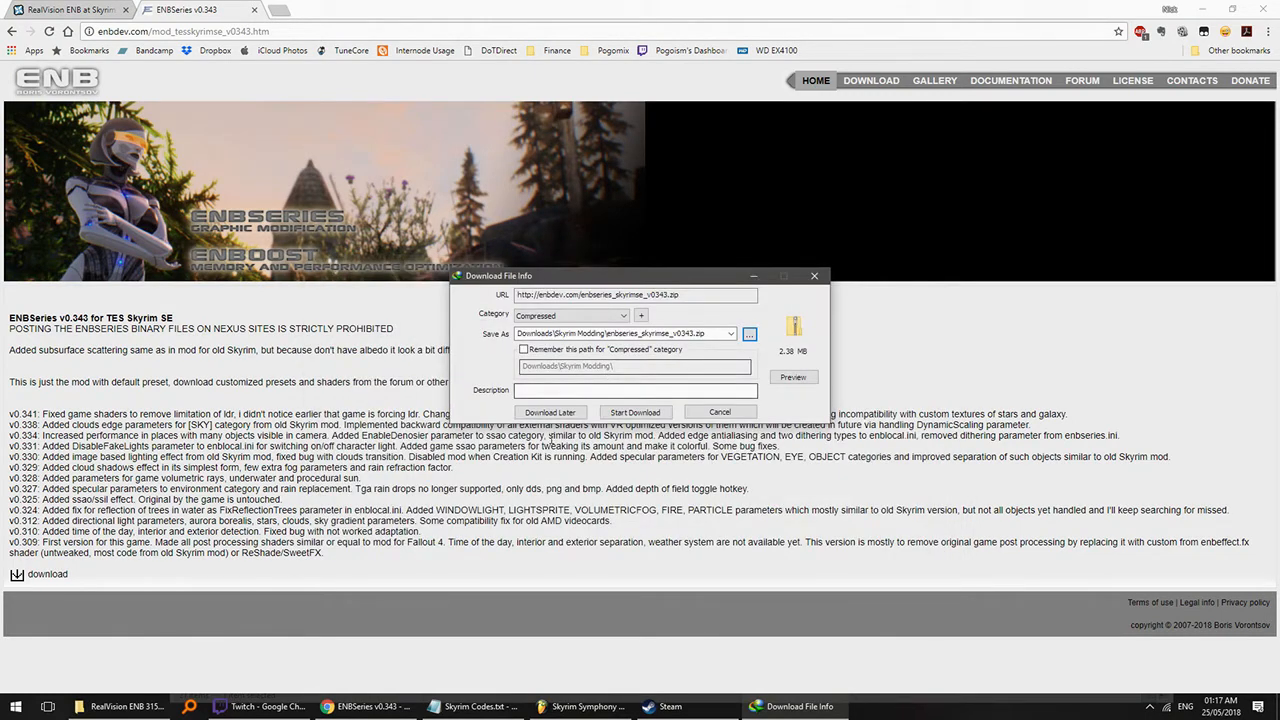
click(635, 412)
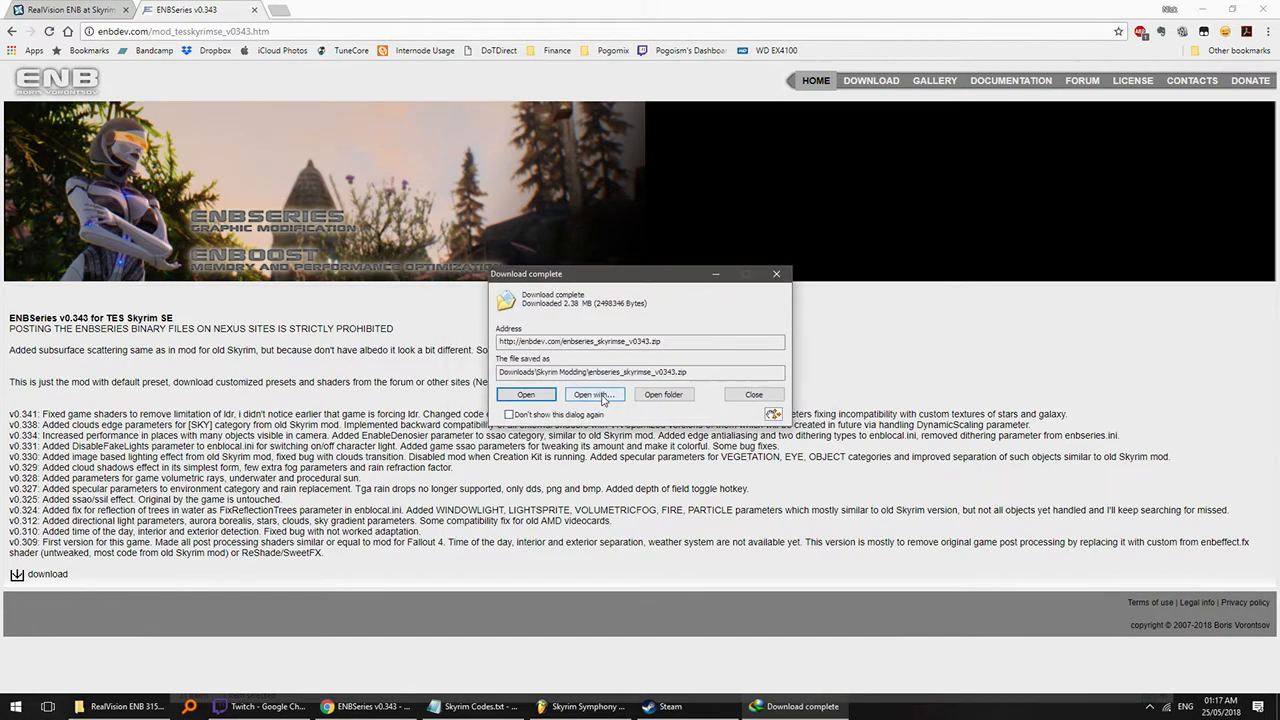
click(689, 395)
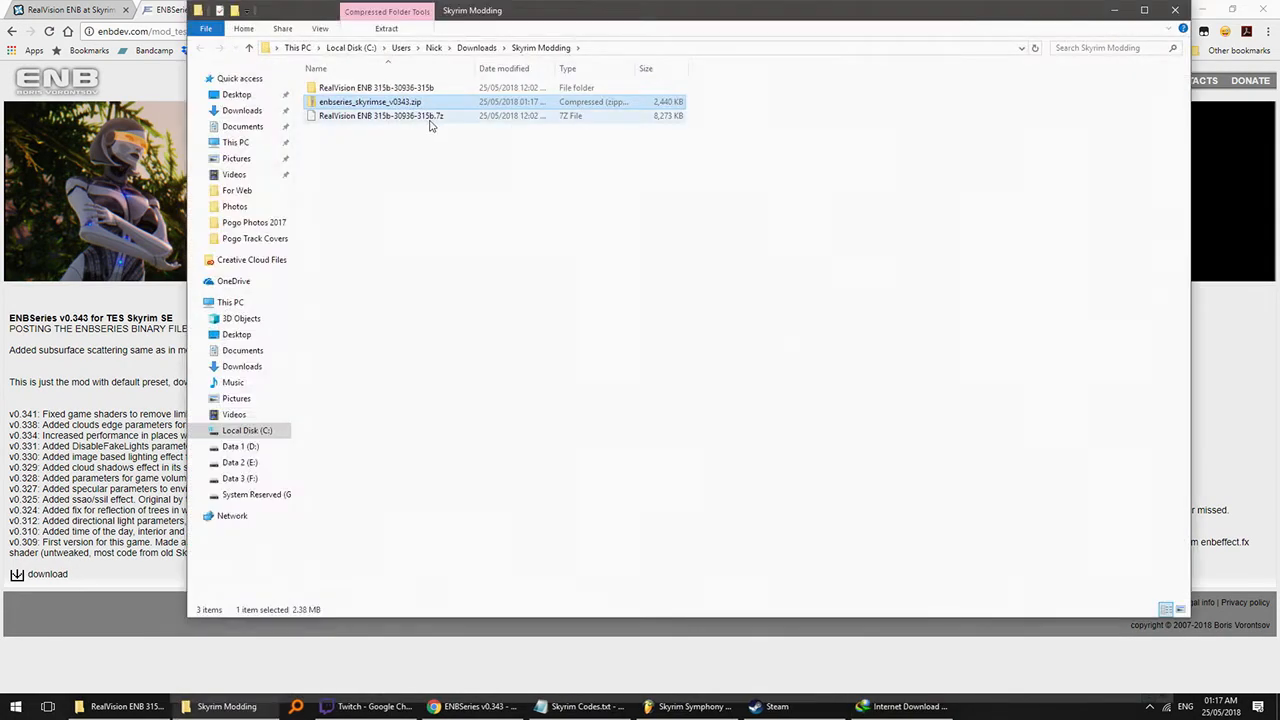
- Switch to FL Studio, open the recent project TSOM003.flp and play Pattern 1
click(690, 706)
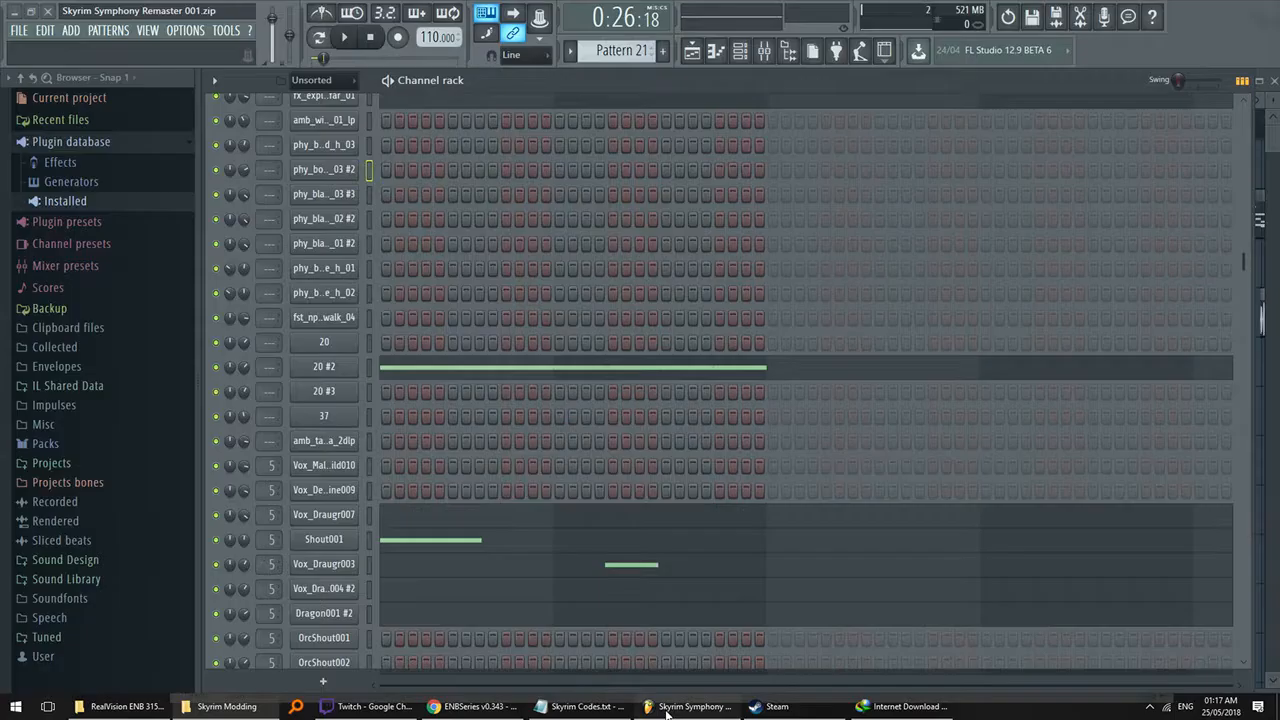
click(12, 30)
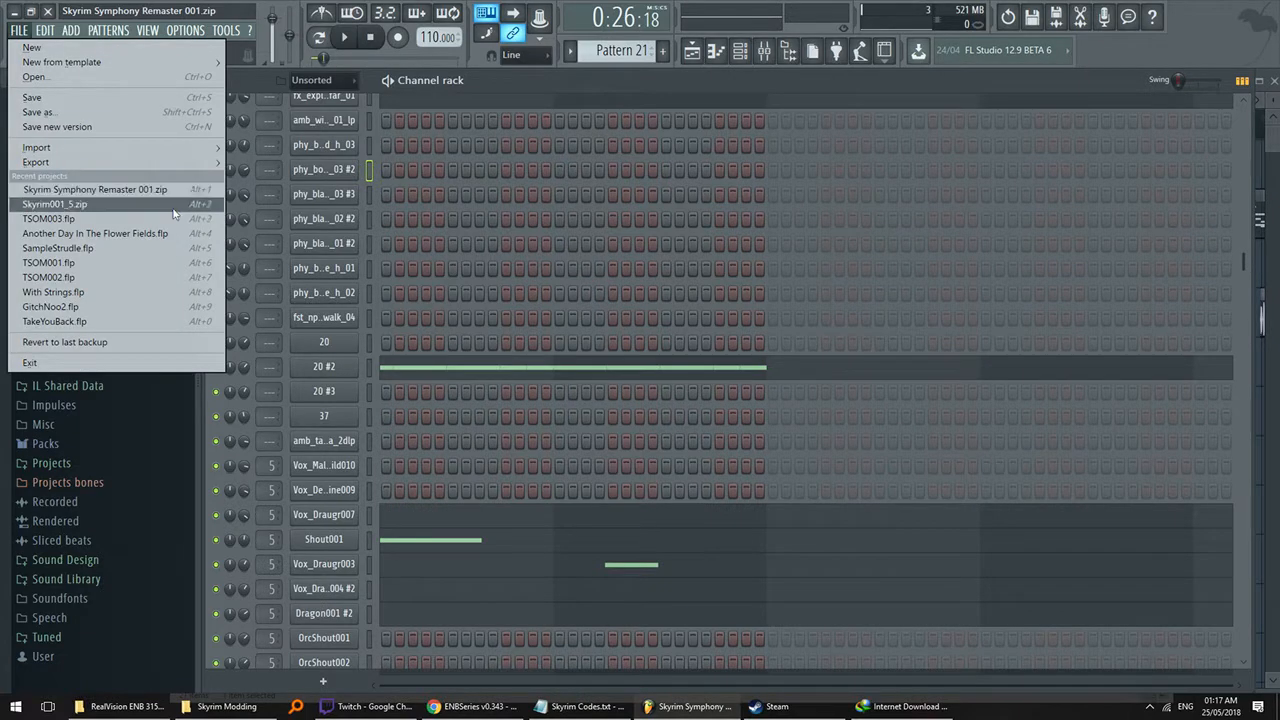
click(165, 217)
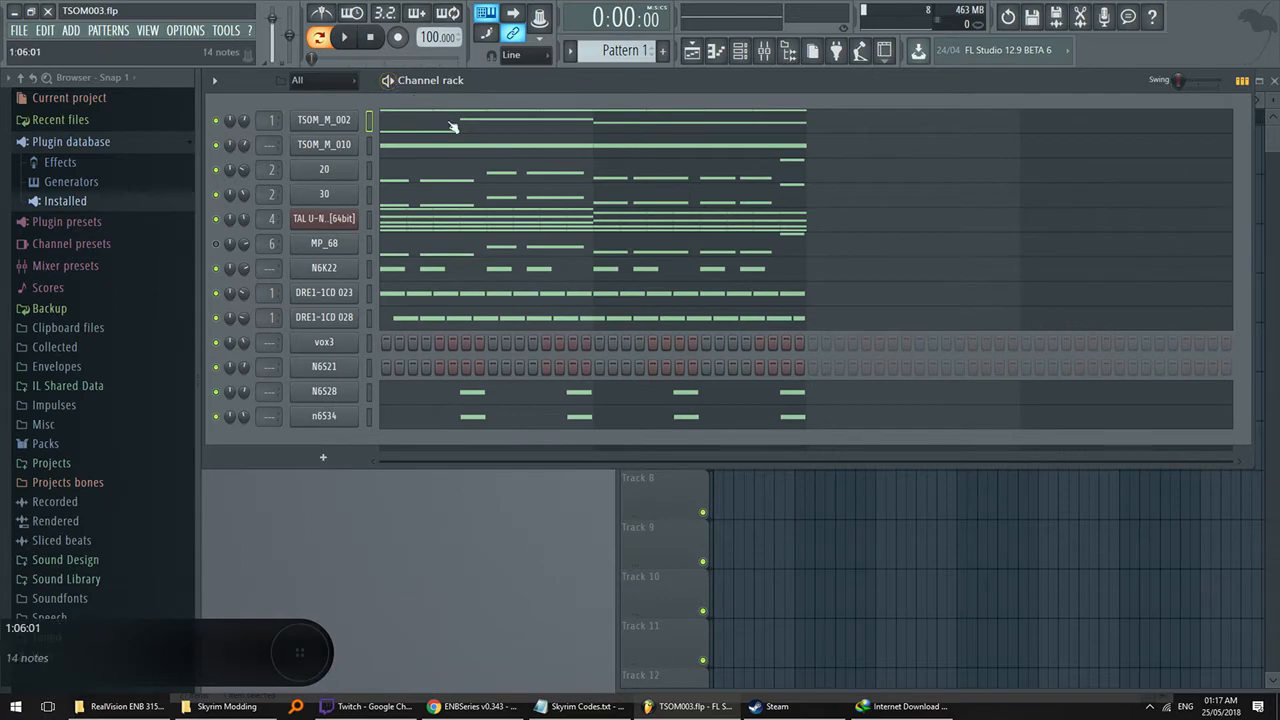
key(space)
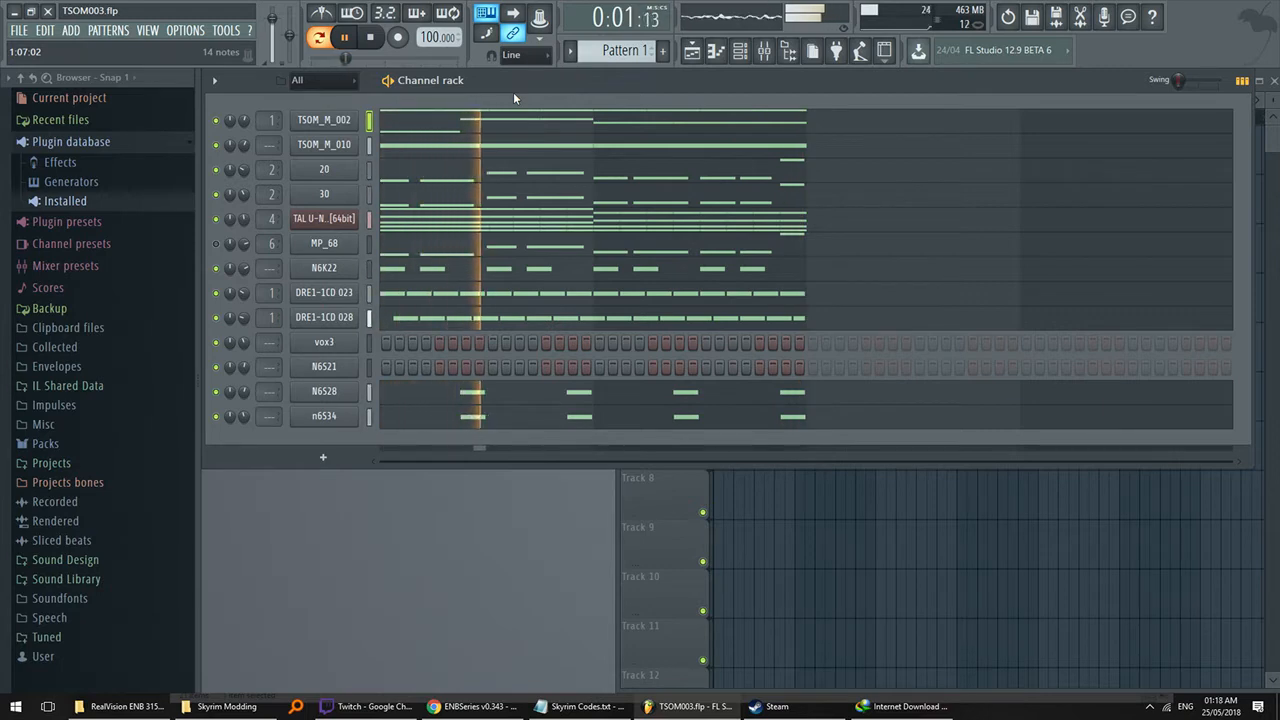
- Inspect the MP_68 channel and its ValhallaVintageVerb settings on mixer insert 6, closing both windows and stopping playback
click(324, 243)
click(324, 243)
click(764, 50)
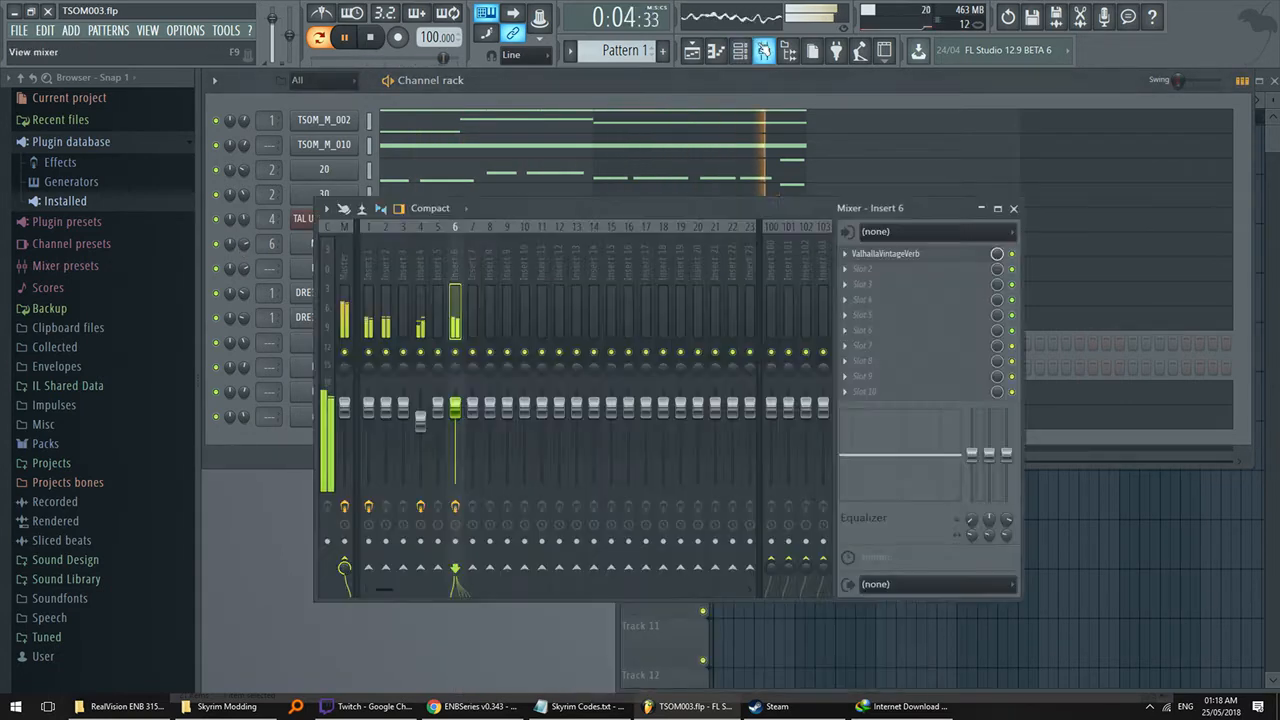
click(885, 253)
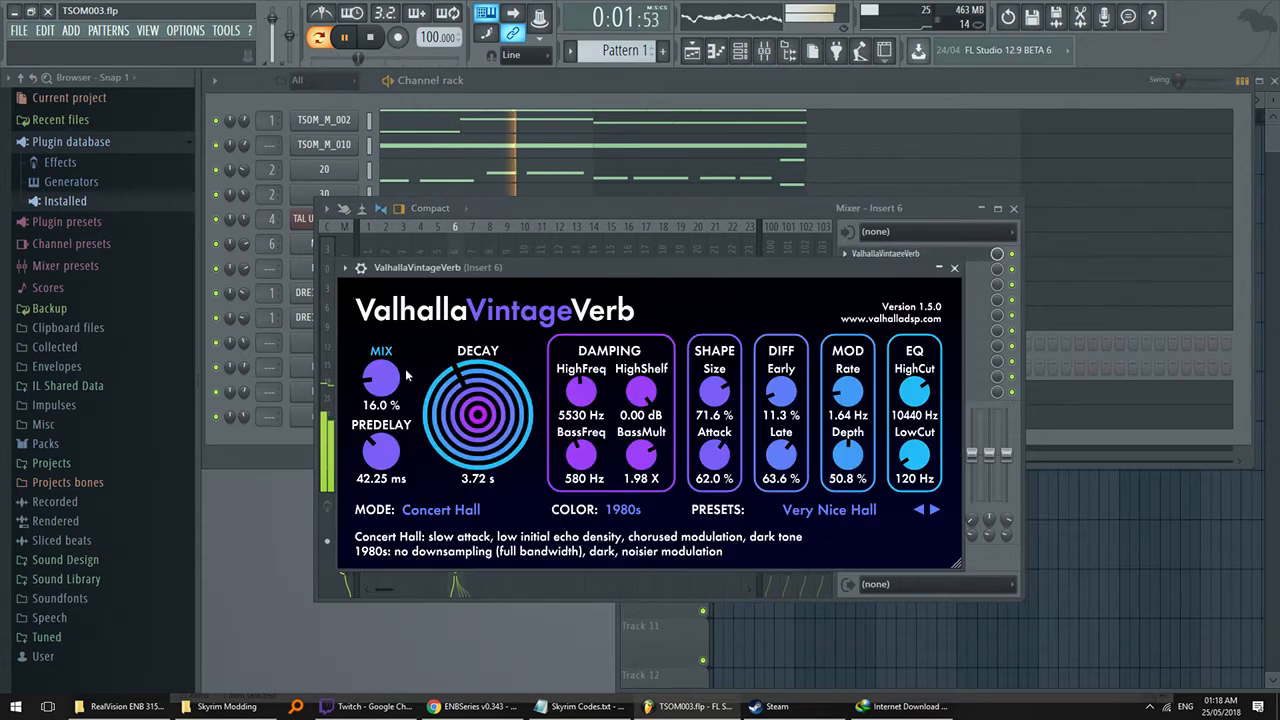
click(956, 268)
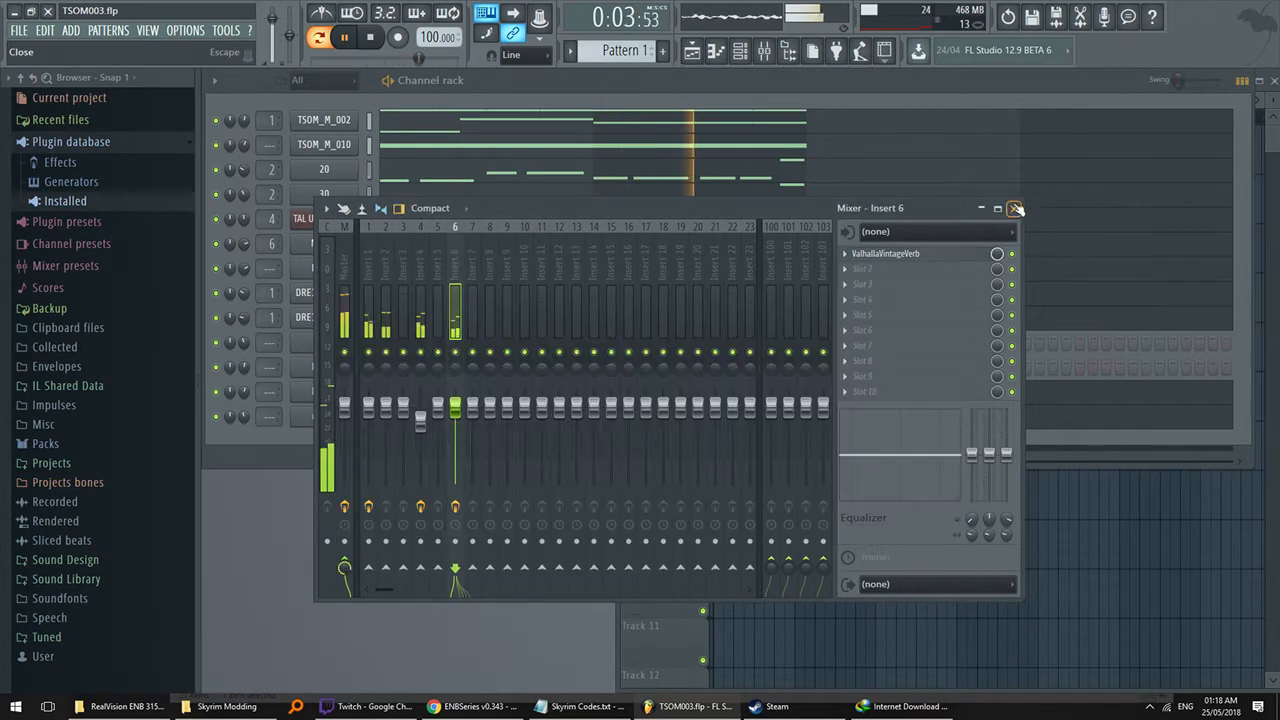
click(1014, 209)
key(space)
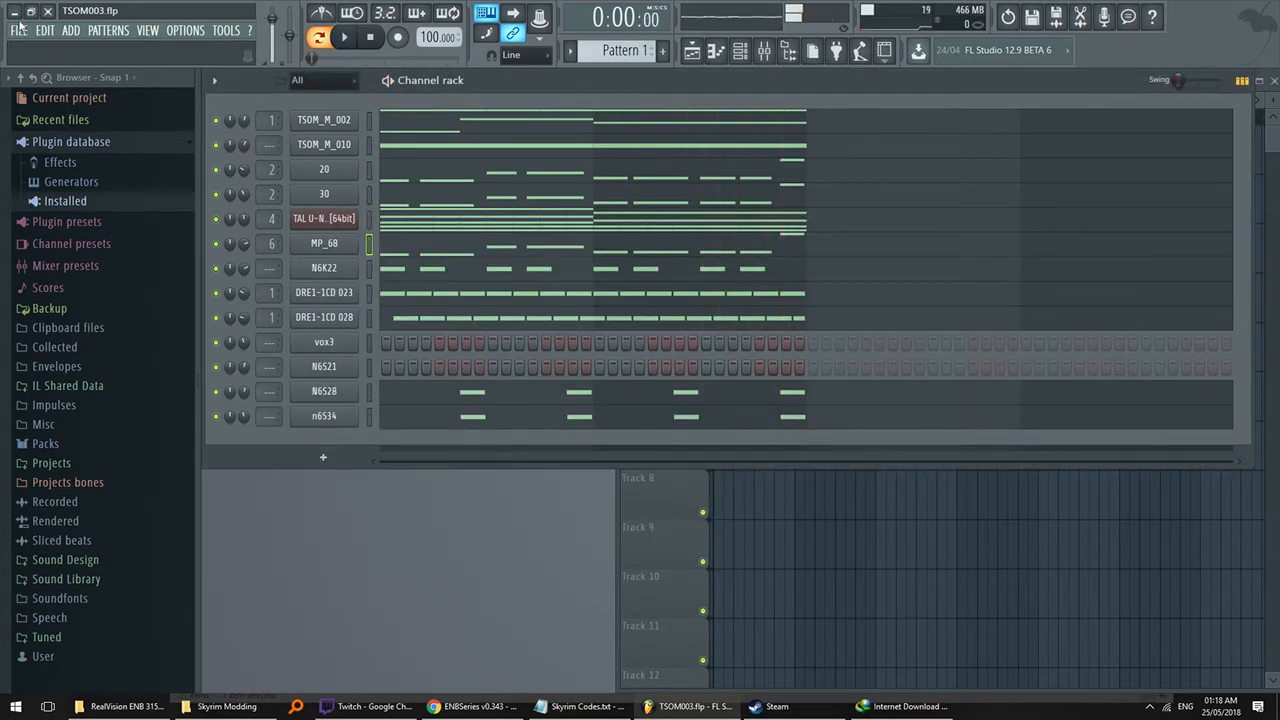
- Open the recent project SampleStrudle.flp and play Pattern 1
click(19, 27)
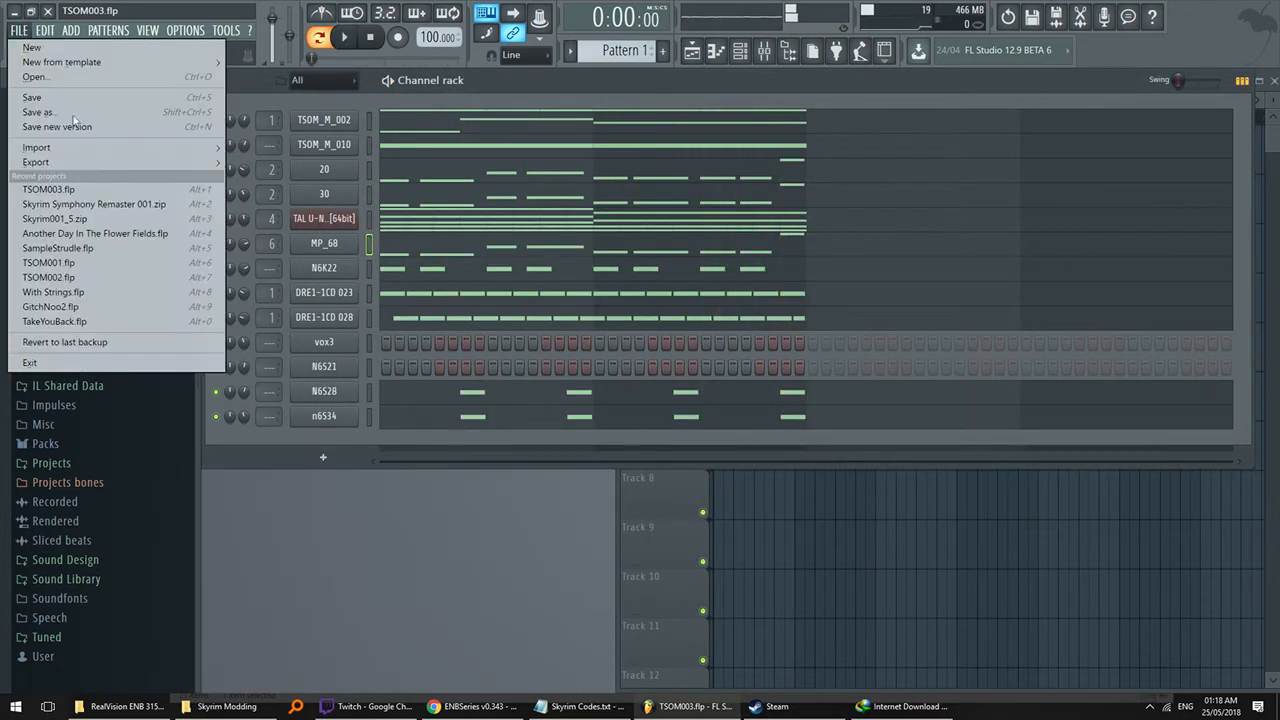
click(170, 248)
click(667, 398)
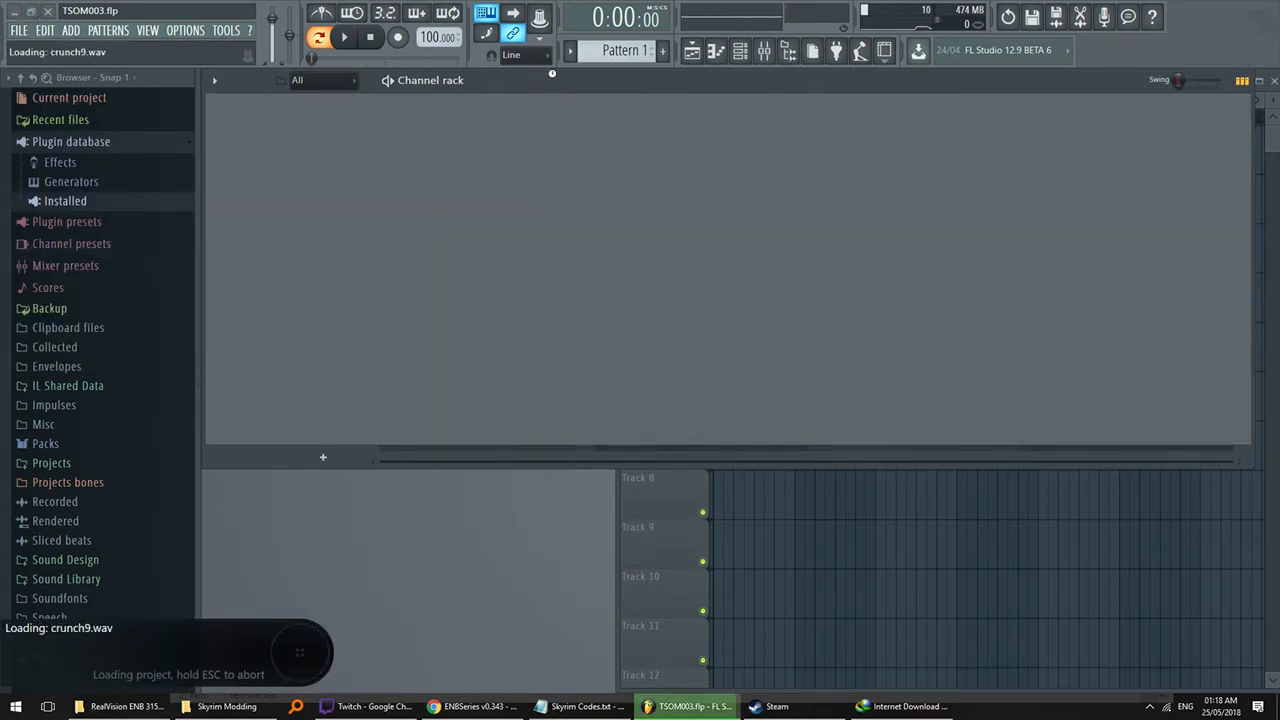
key(space)
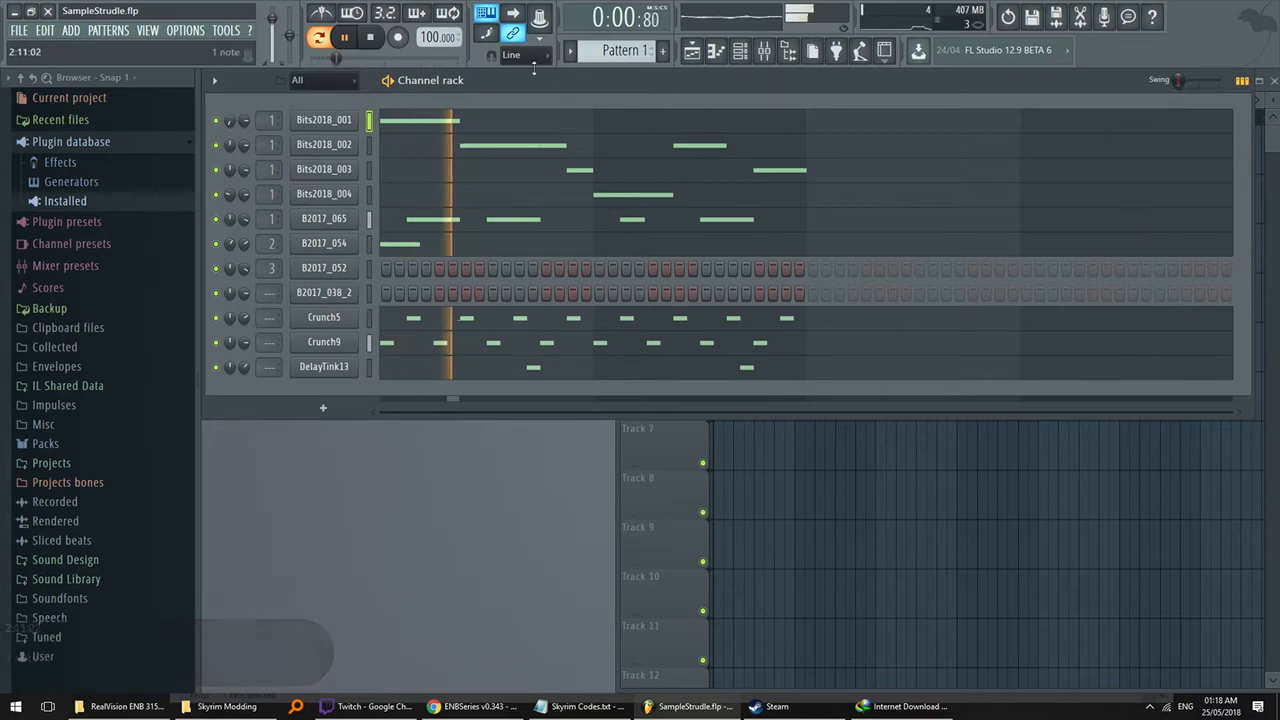
- Narrow the Channel rack to the length of its patterns and switch playback to Pattern 2
drag(1247, 271, 826, 271)
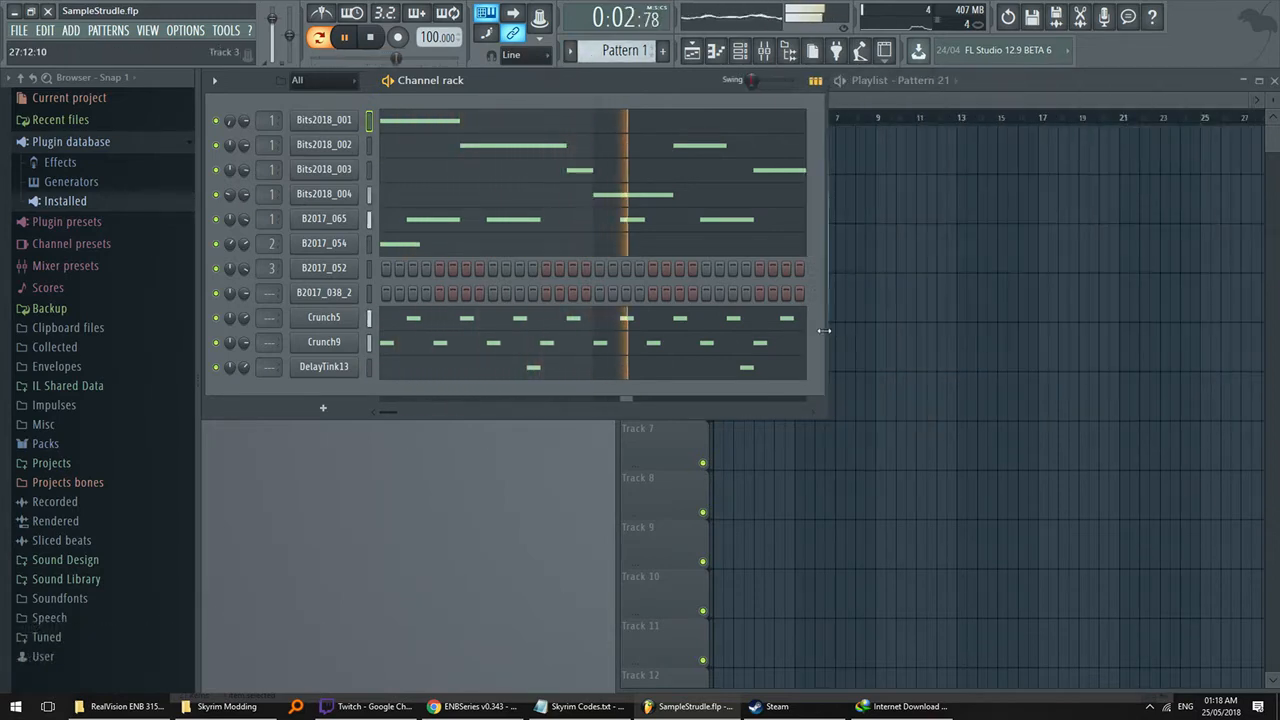
scroll(597, 50, down, 1)
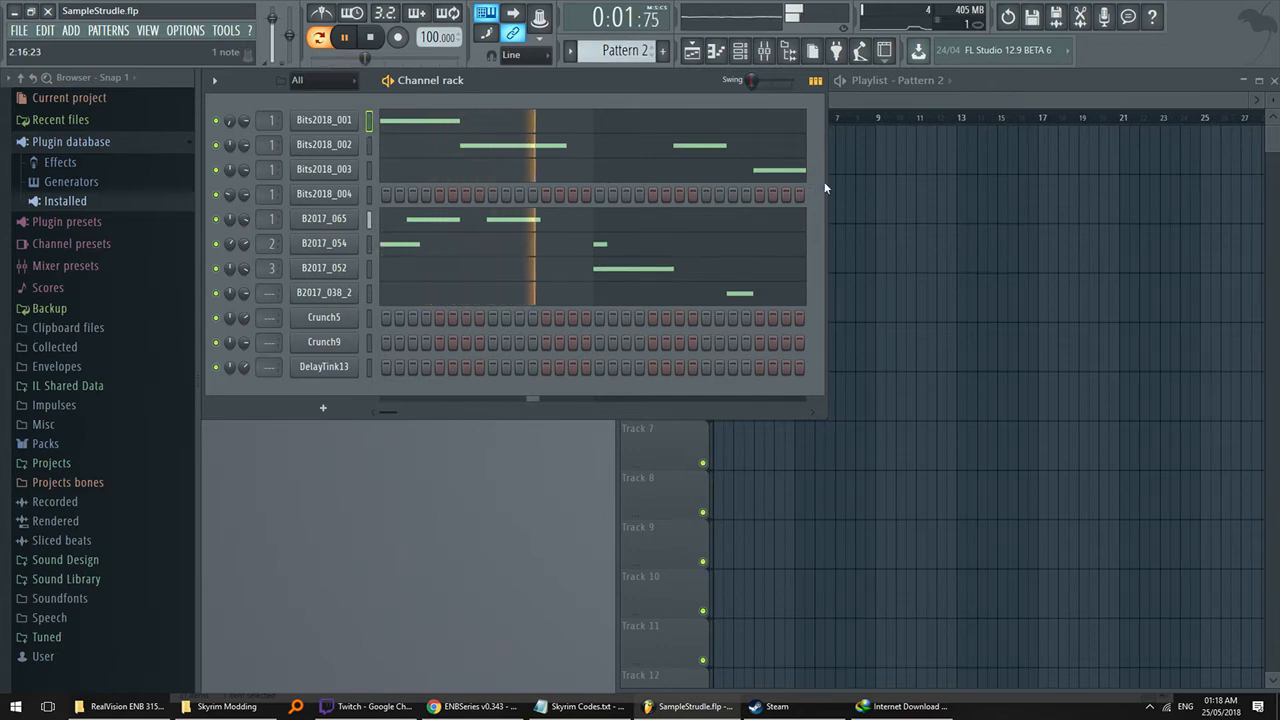
mouse_move(828, 182)
mouse_down()
mouse_move(936, 190)
mouse_move(837, 189)
mouse_up()
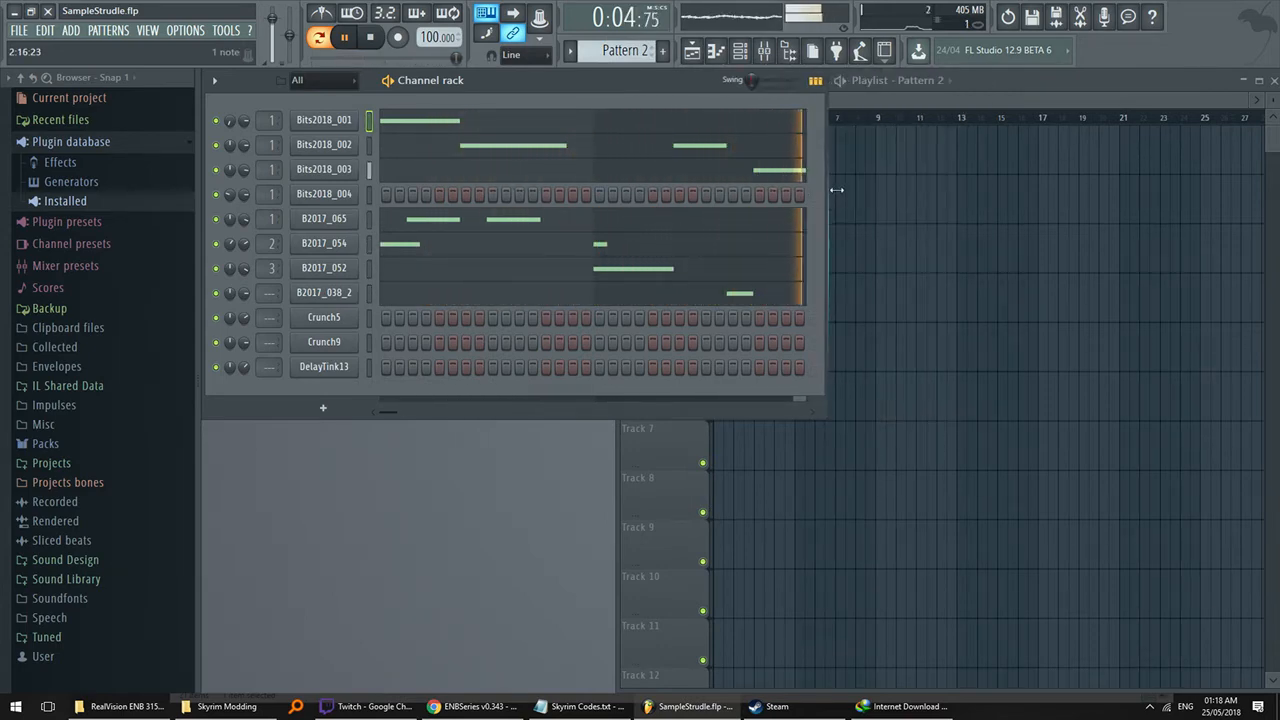
- Stop SampleStrudle.flp, open the recent project TSOM001.flp and play it
key(space)
click(18, 30)
click(178, 263)
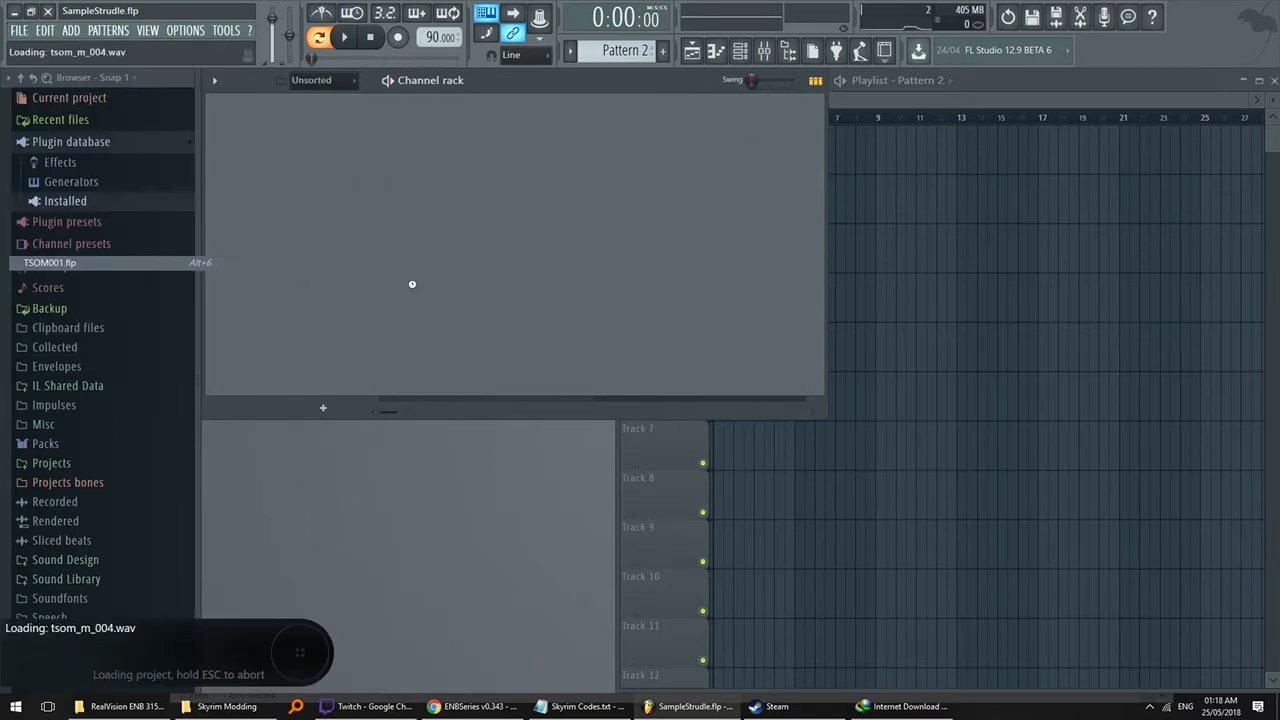
key(space)
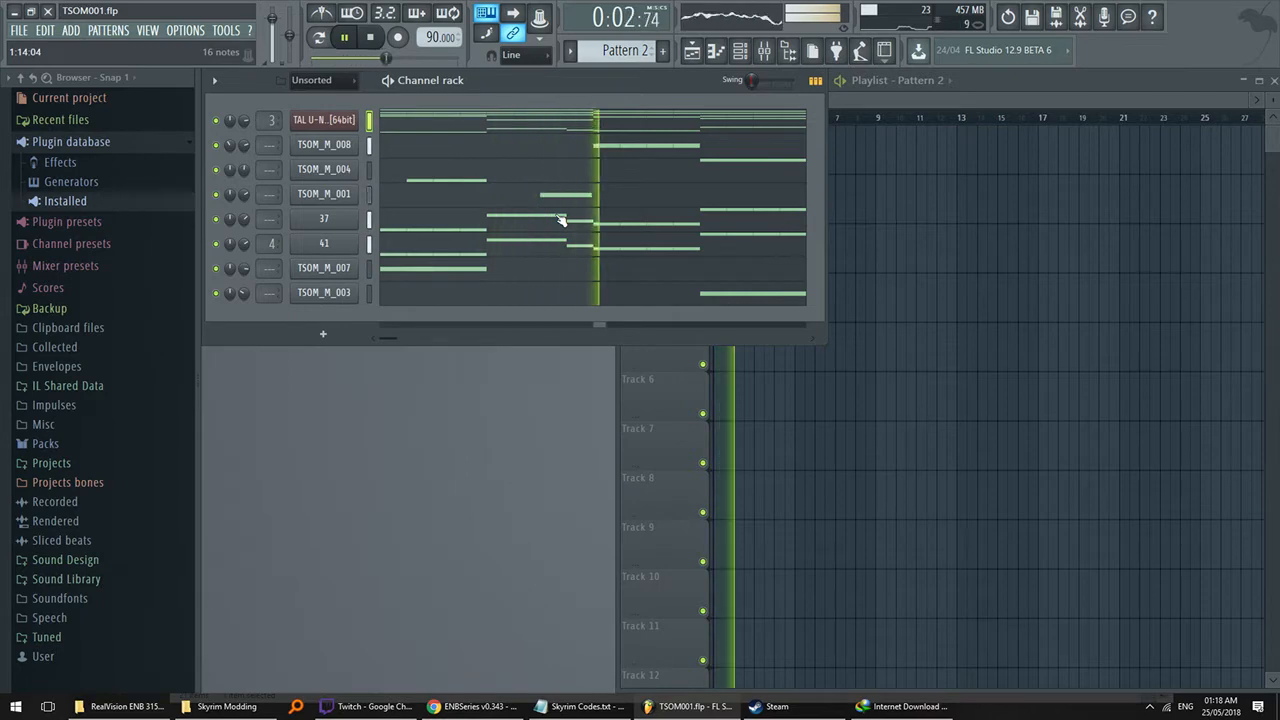
- Stop playback, open the recent project TSOM002.flp and play Pattern 1, switching to Pattern 2
key(space)
click(18, 30)
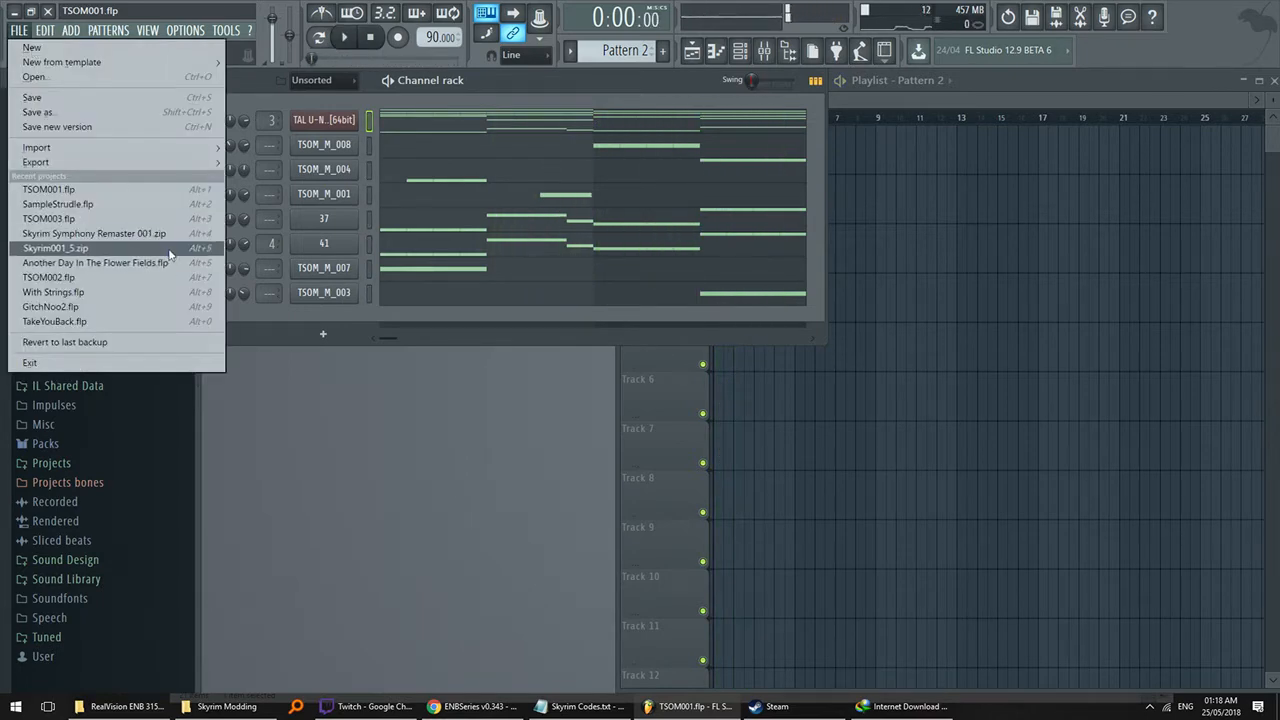
click(188, 279)
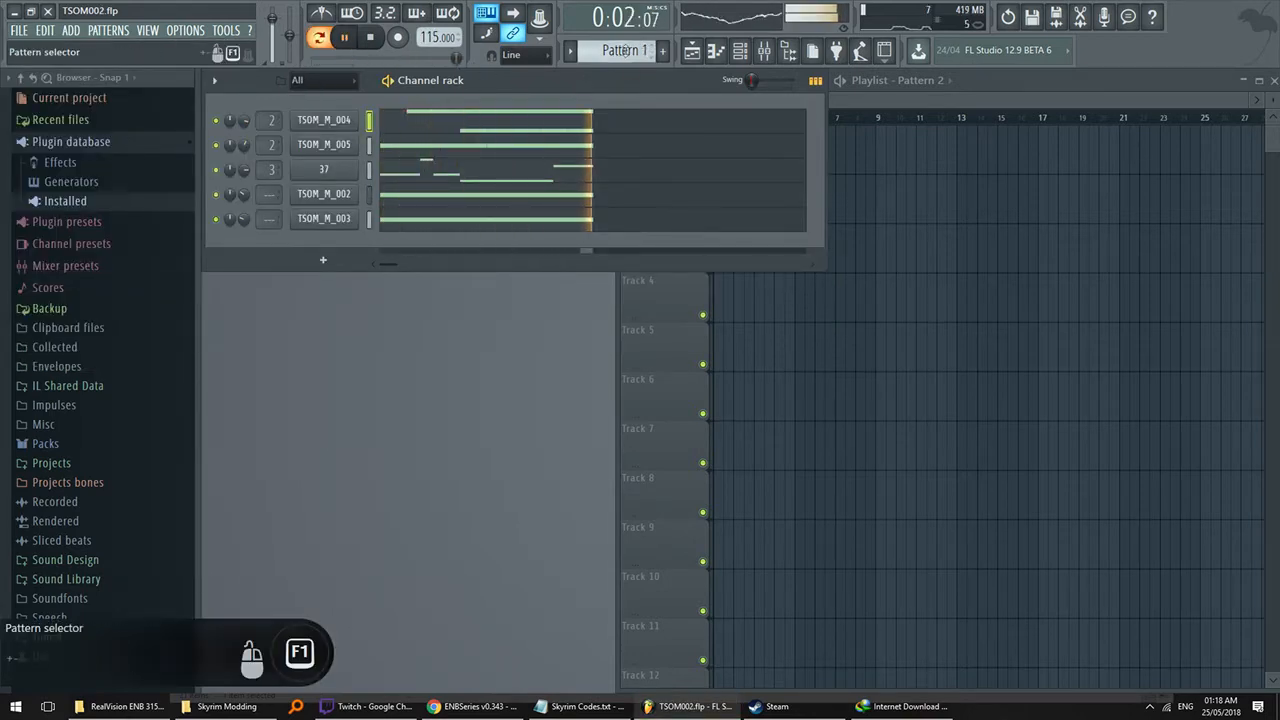
scroll(616, 49, down, 1)
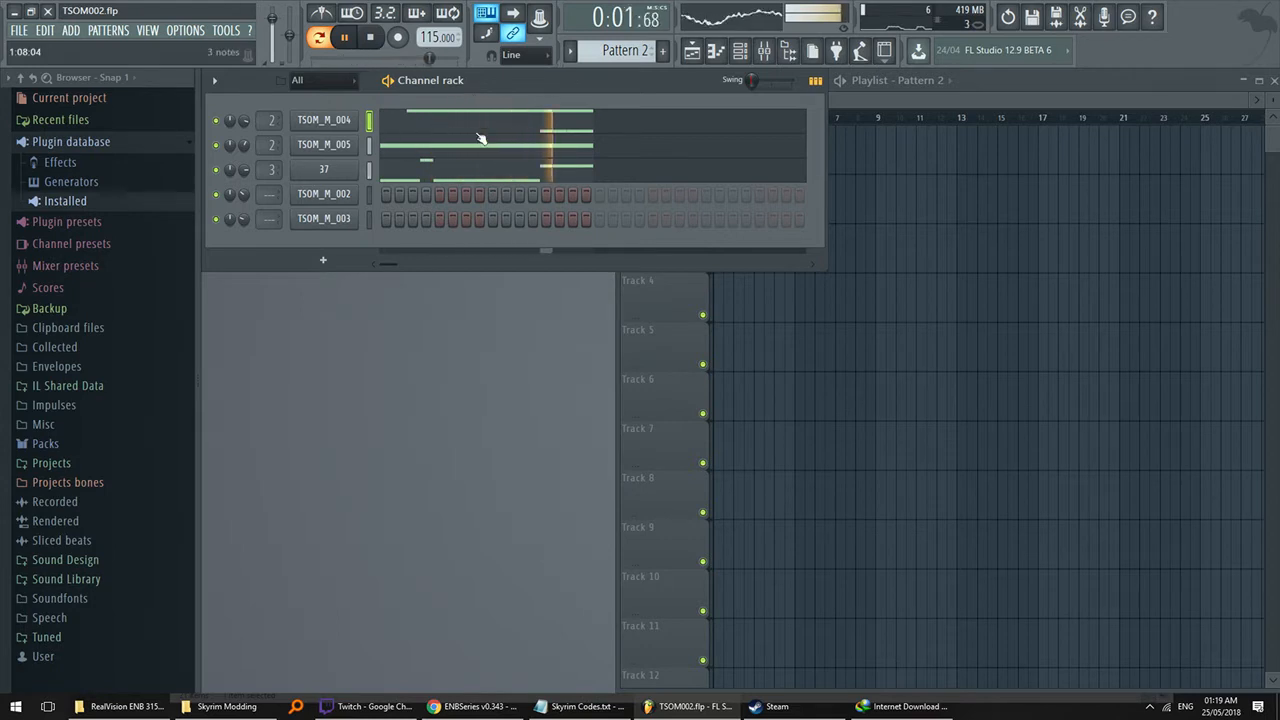
- Open the recent project Another Day In The Flower Fields.flp and play its Pattern 1
click(19, 34)
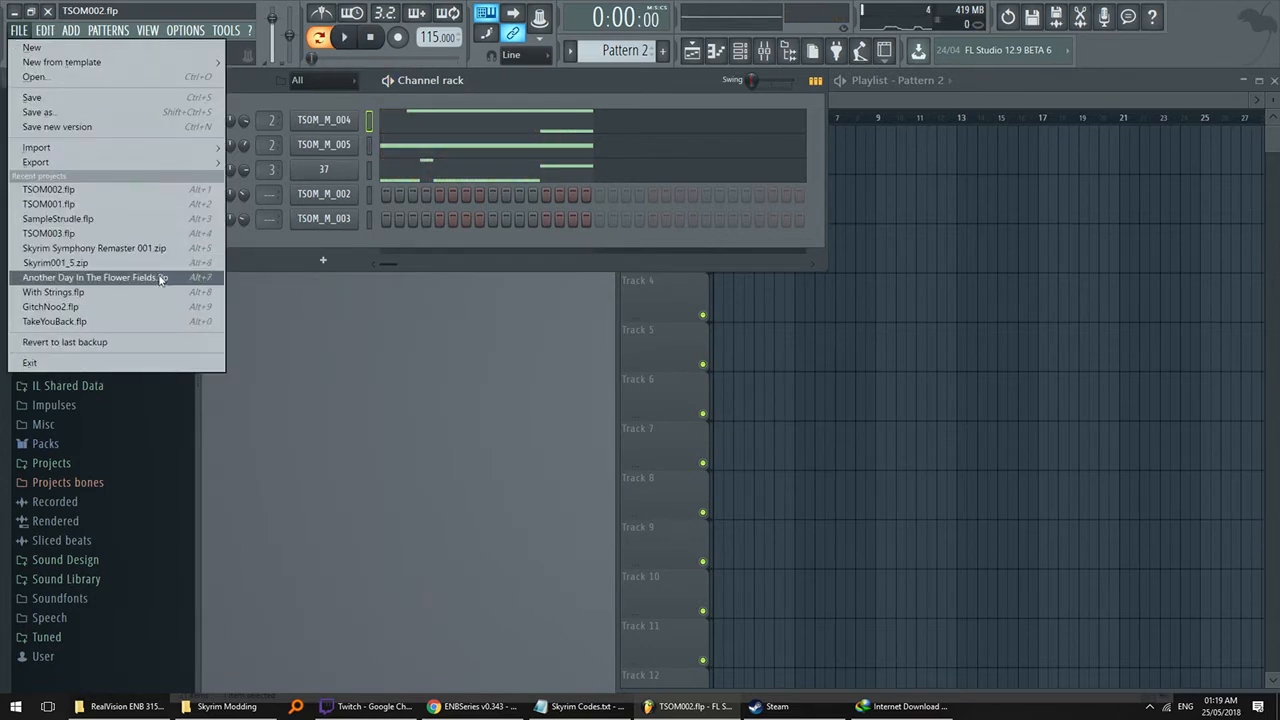
click(205, 277)
key(space)
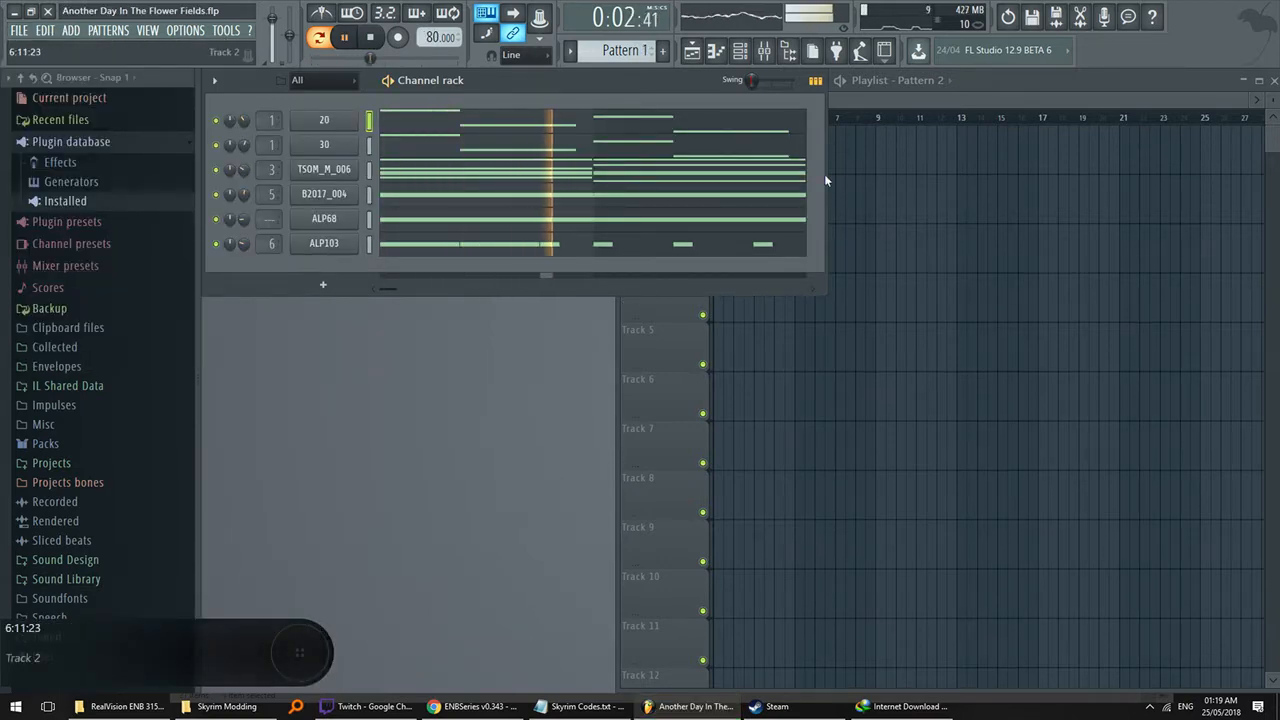
mouse_move(827, 174)
mouse_down()
mouse_move(882, 186)
mouse_move(843, 186)
mouse_up()
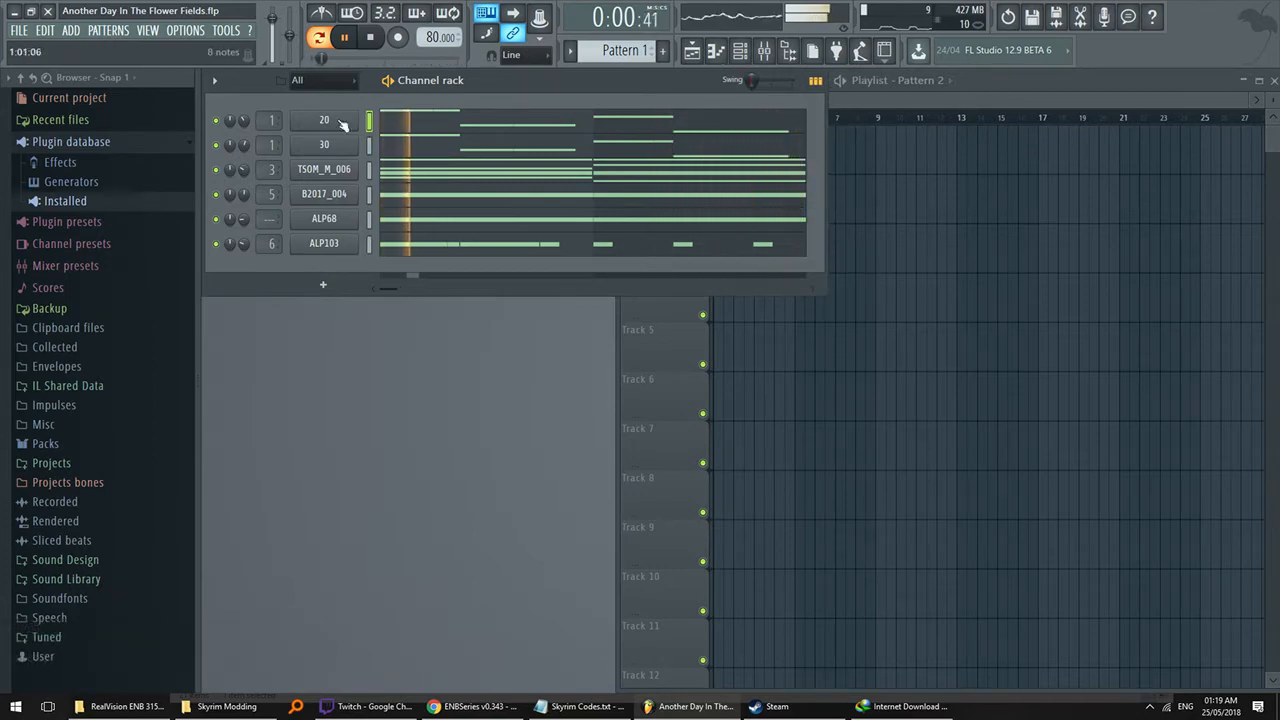
- Stop playback, open the recent project With Strings.flp and play it
key(space)
click(17, 31)
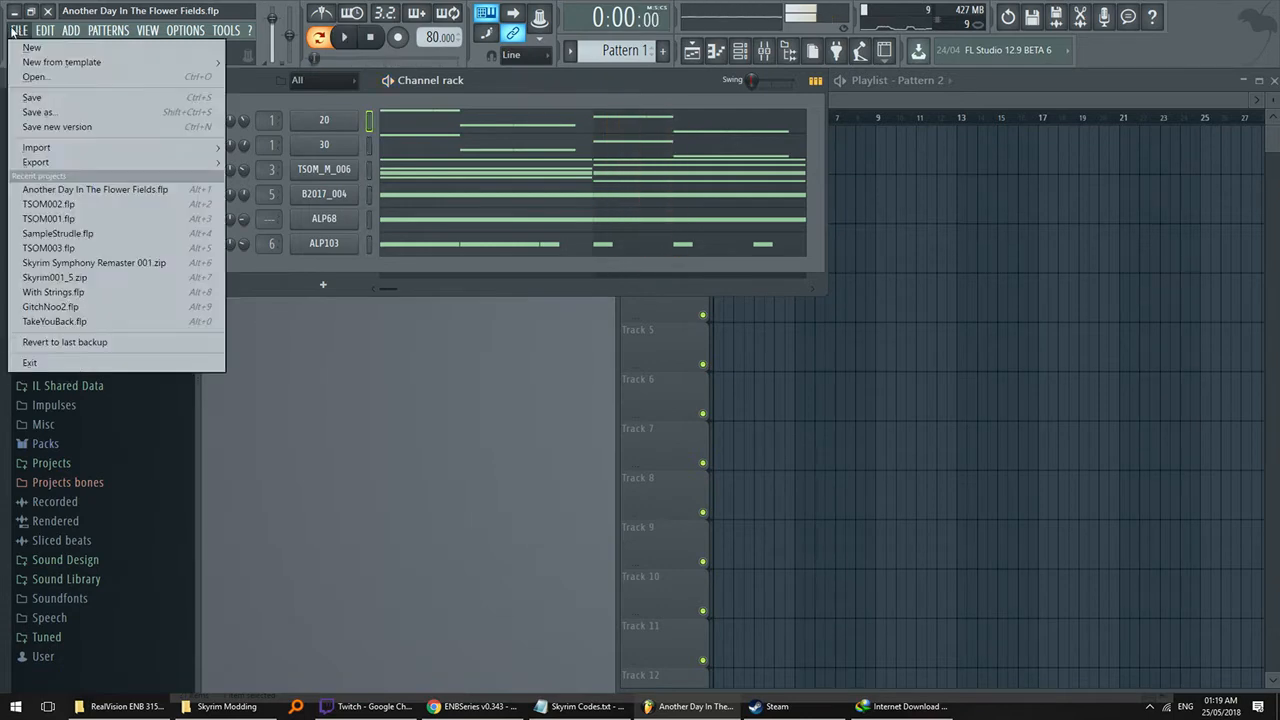
click(169, 291)
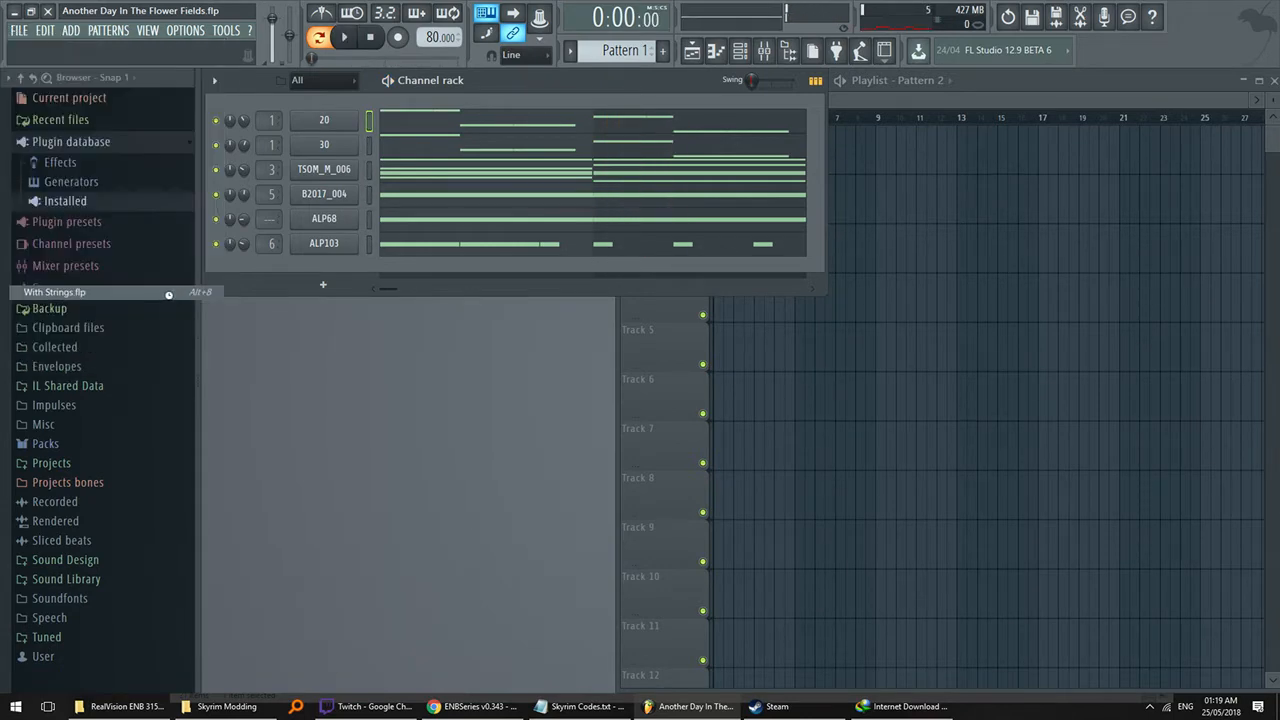
key(space)
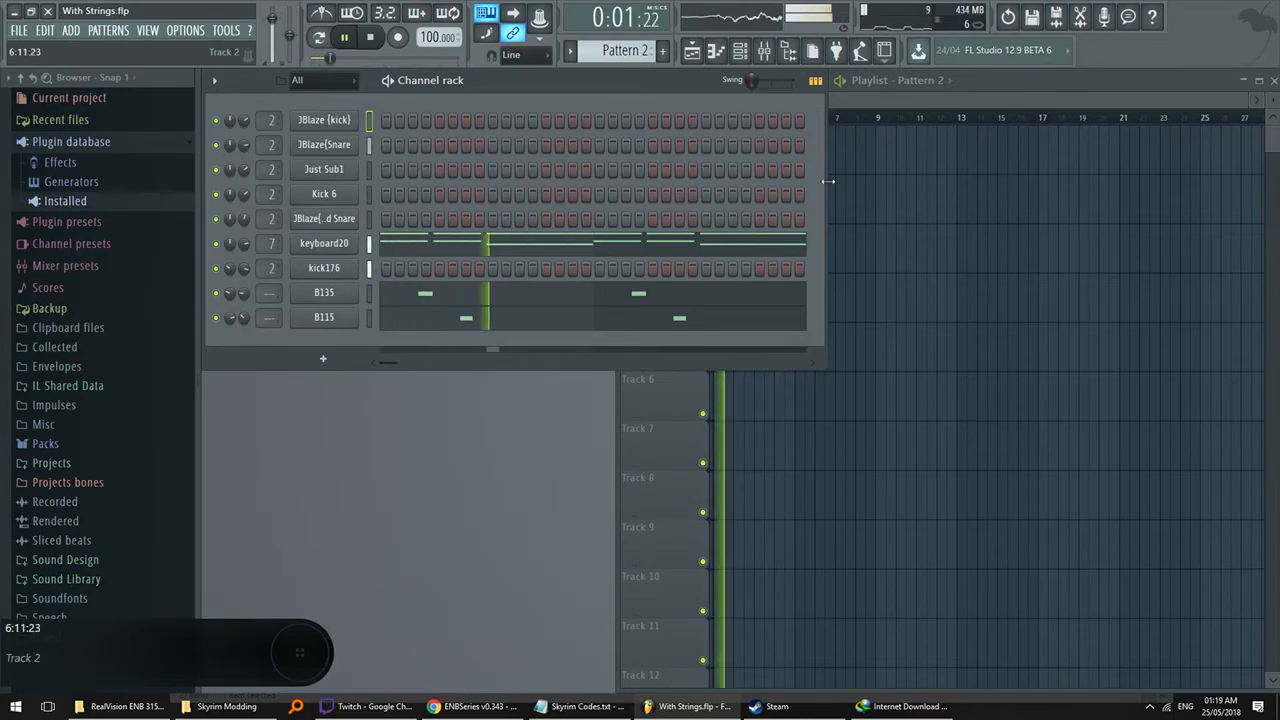
- Widen the Channel rack to 64 steps and view the Pattern 2 clips in the Playlist, returning to the Channel rack
drag(828, 181, 1254, 310)
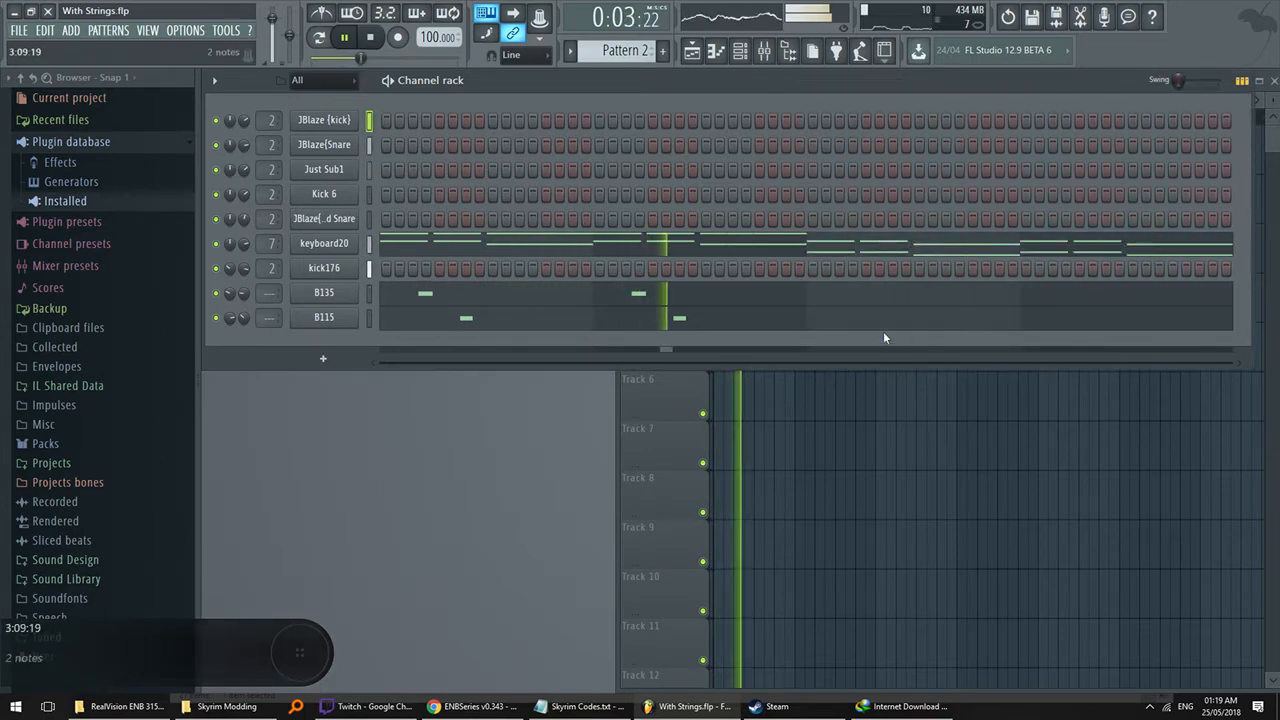
right_click(917, 440)
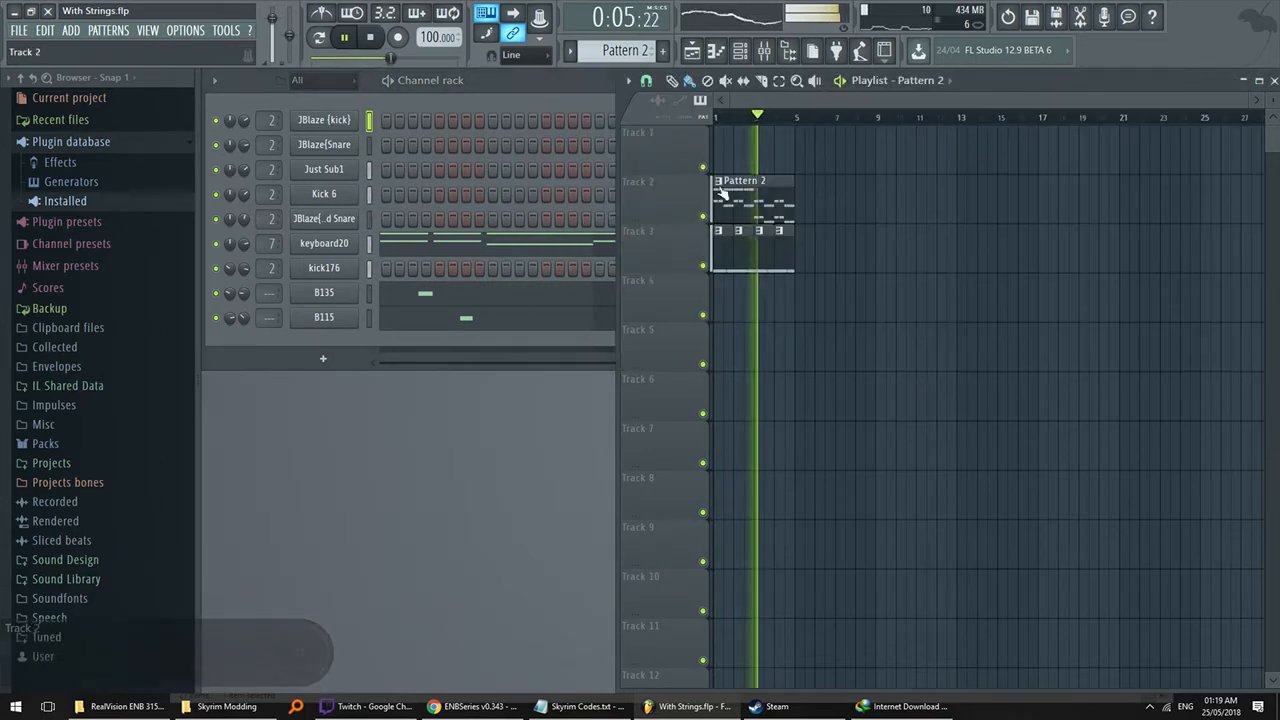
click(592, 84)
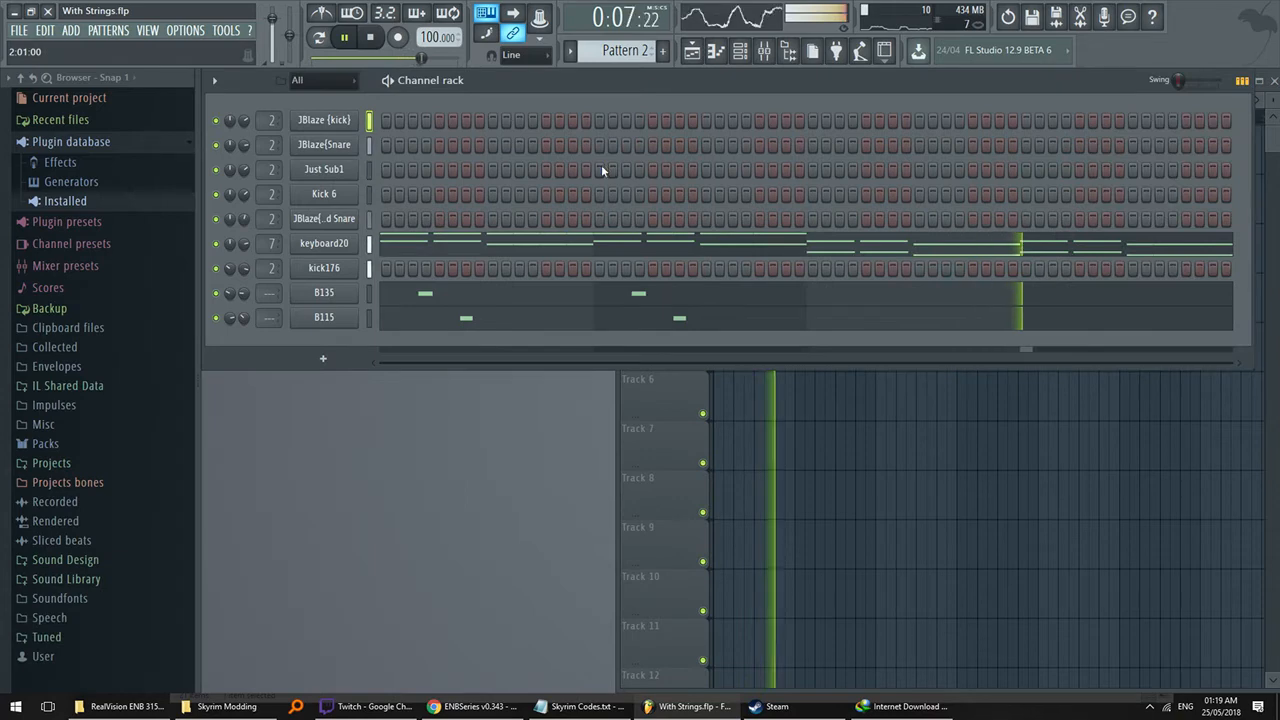
- Stop playback and open the recent project GitchNoo2.flp, discarding the changes to With Strings.flp
key(space)
click(19, 30)
click(141, 326)
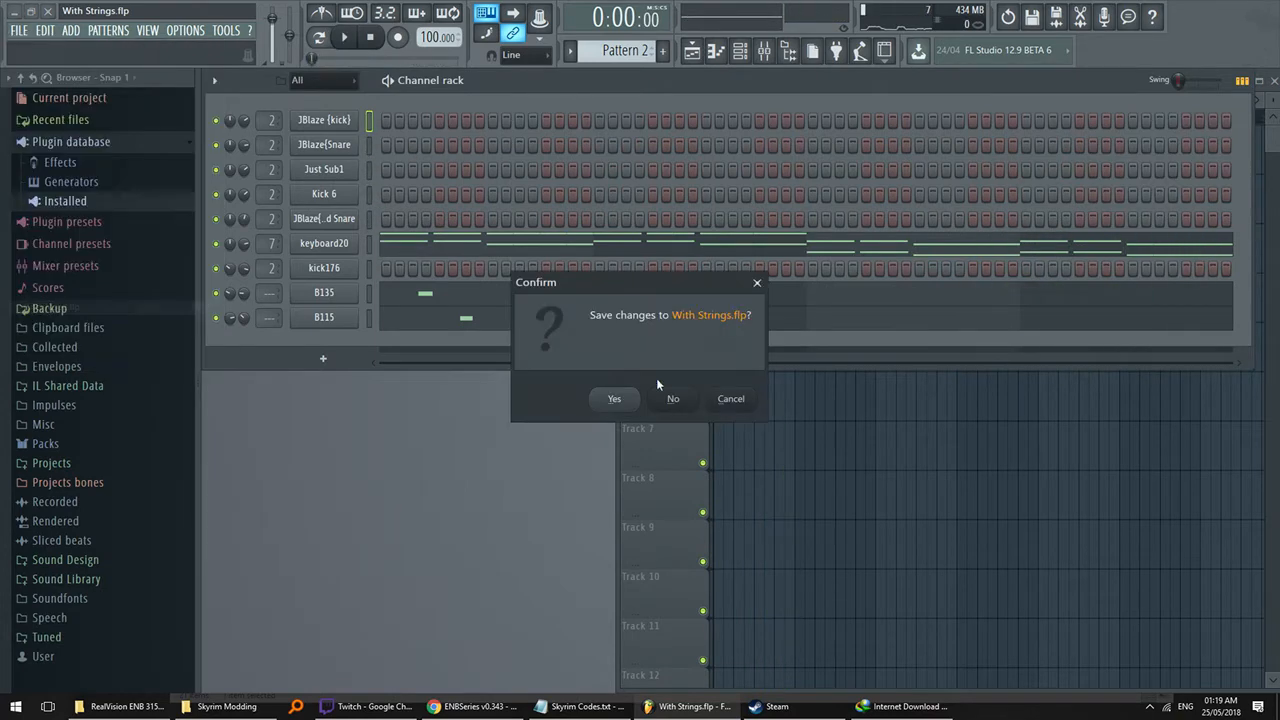
click(674, 400)
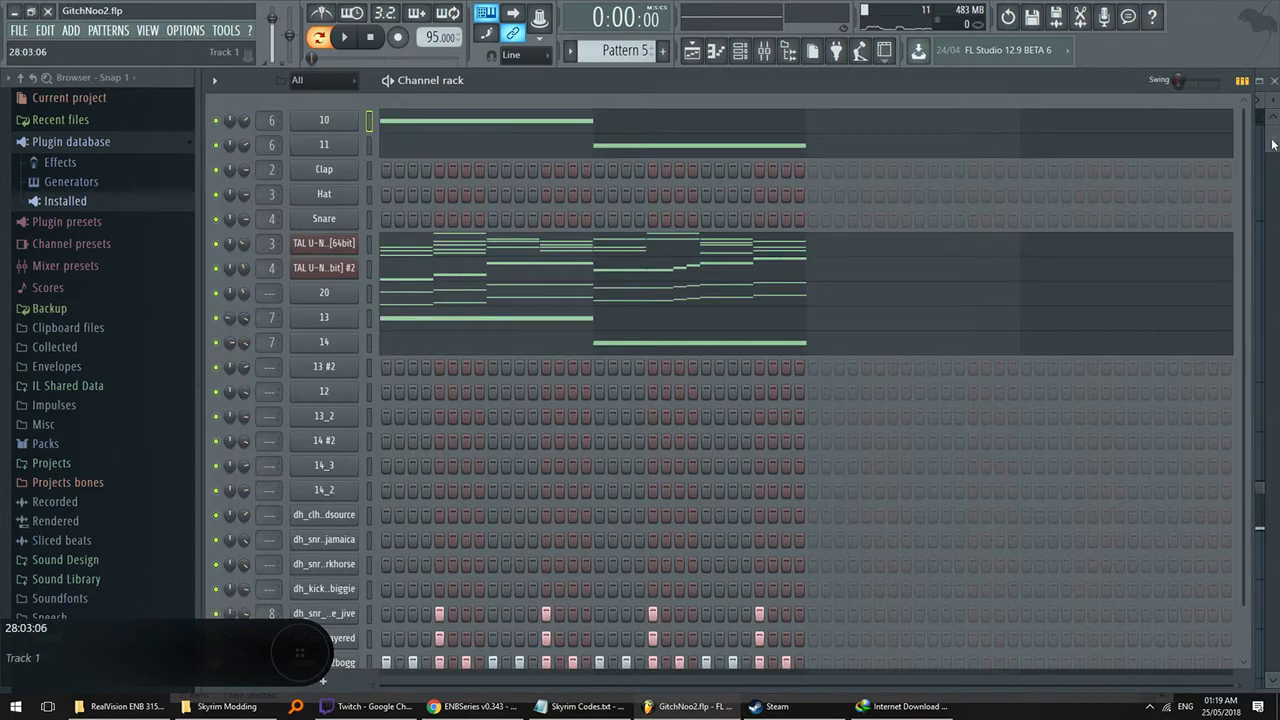
- Look over the GitchNoo2 arrangement in the Playlist and the full list of channels in the Channel rack
click(1273, 145)
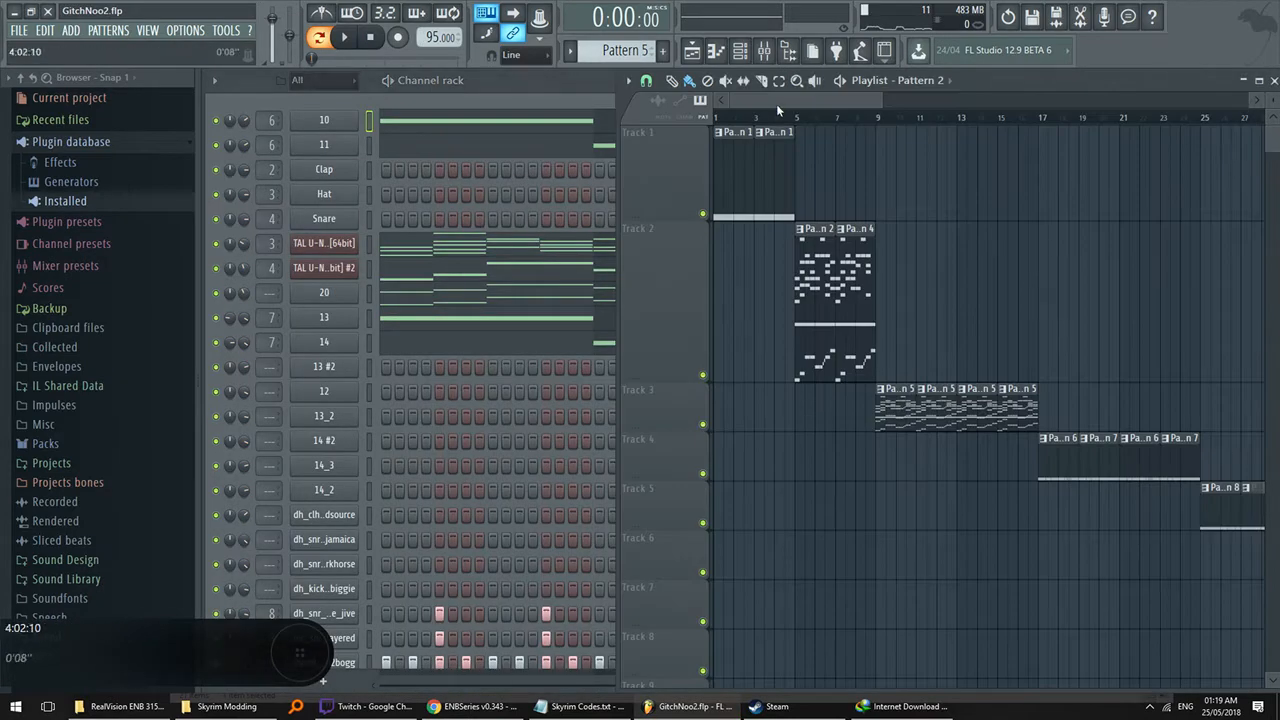
click(530, 83)
scroll(610, 315, down, 1)
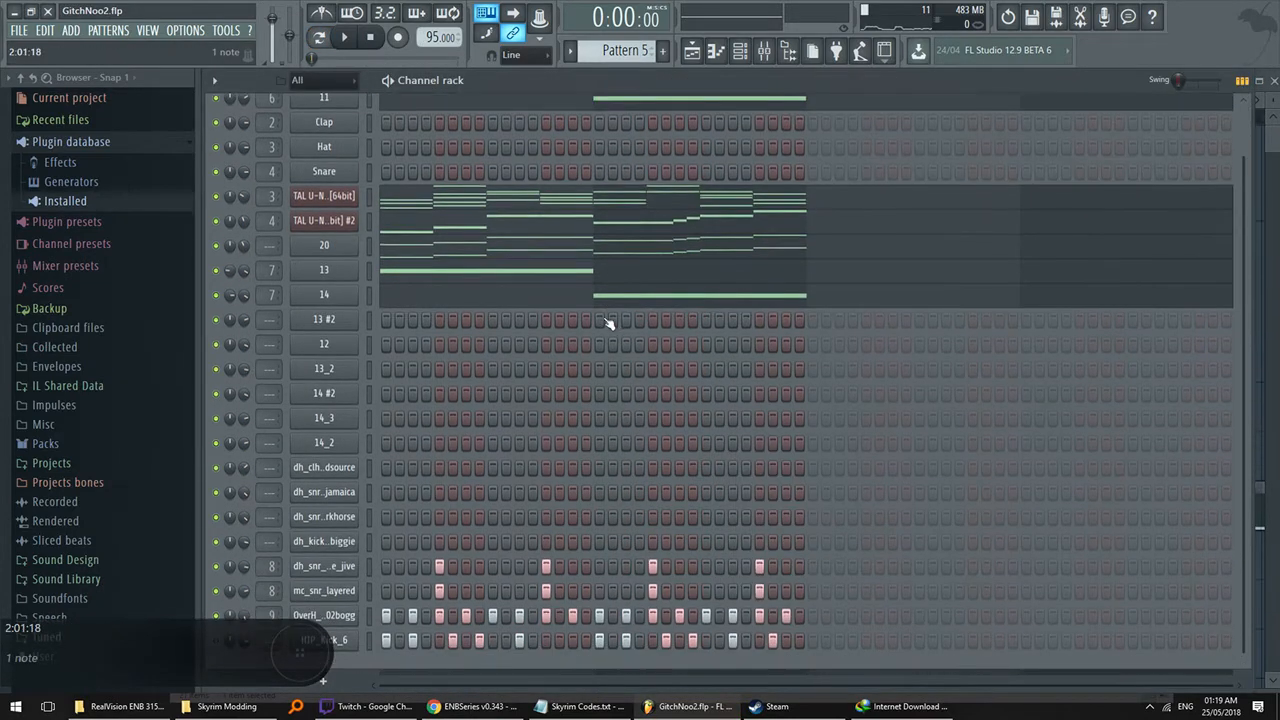
scroll(610, 315, up, 1)
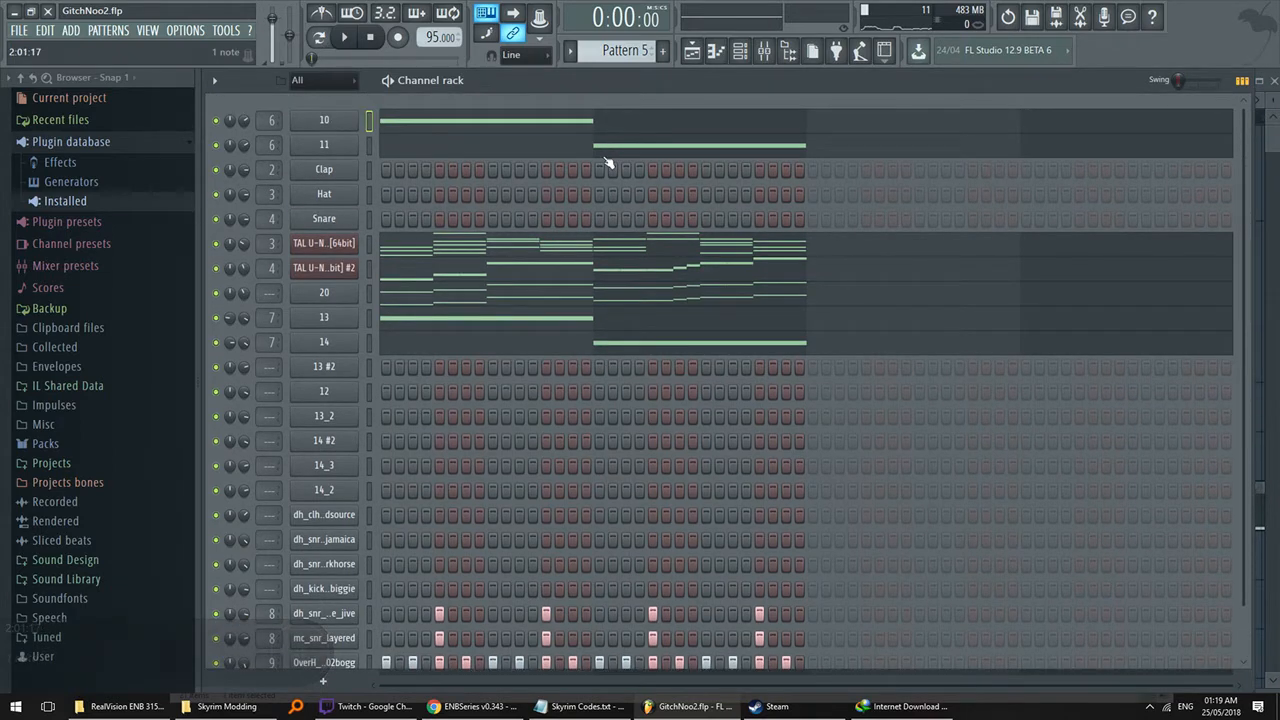
- Play the song from the start and show the Pattern 1 clip's channels in the Channel rack
key(space)
click(1275, 135)
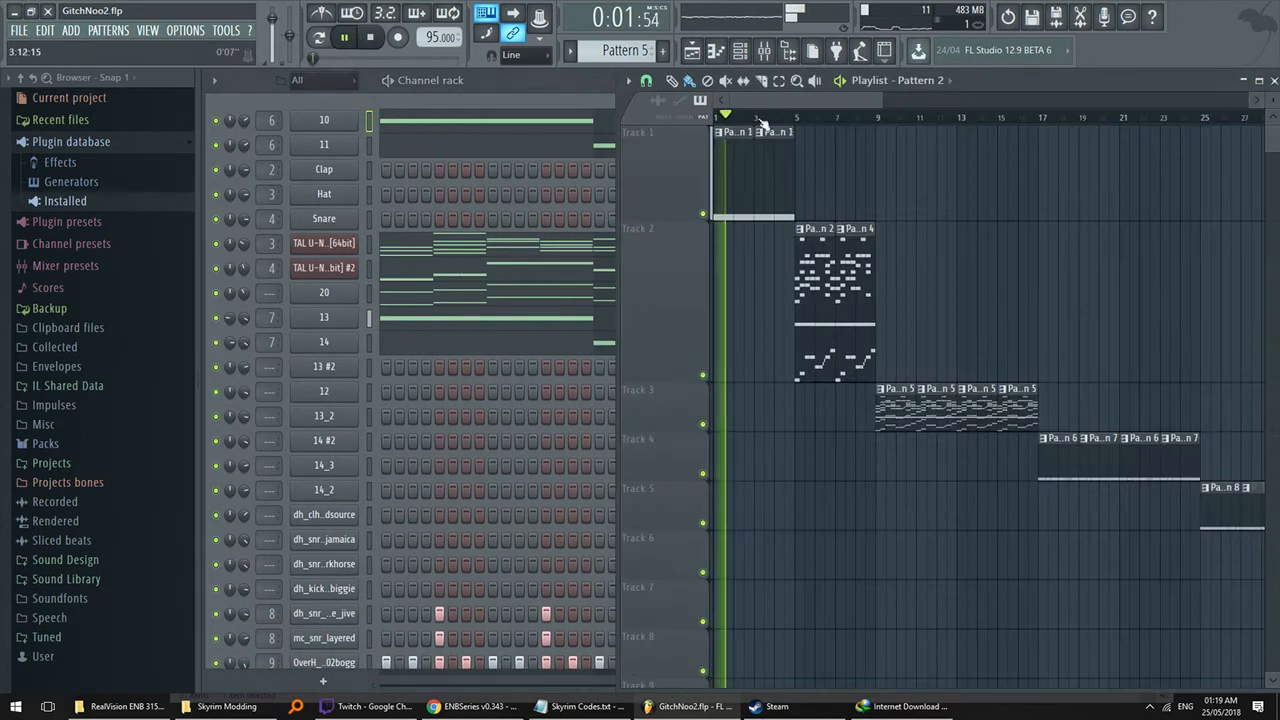
scroll(762, 98, up, 3)
click(777, 170)
click(588, 100)
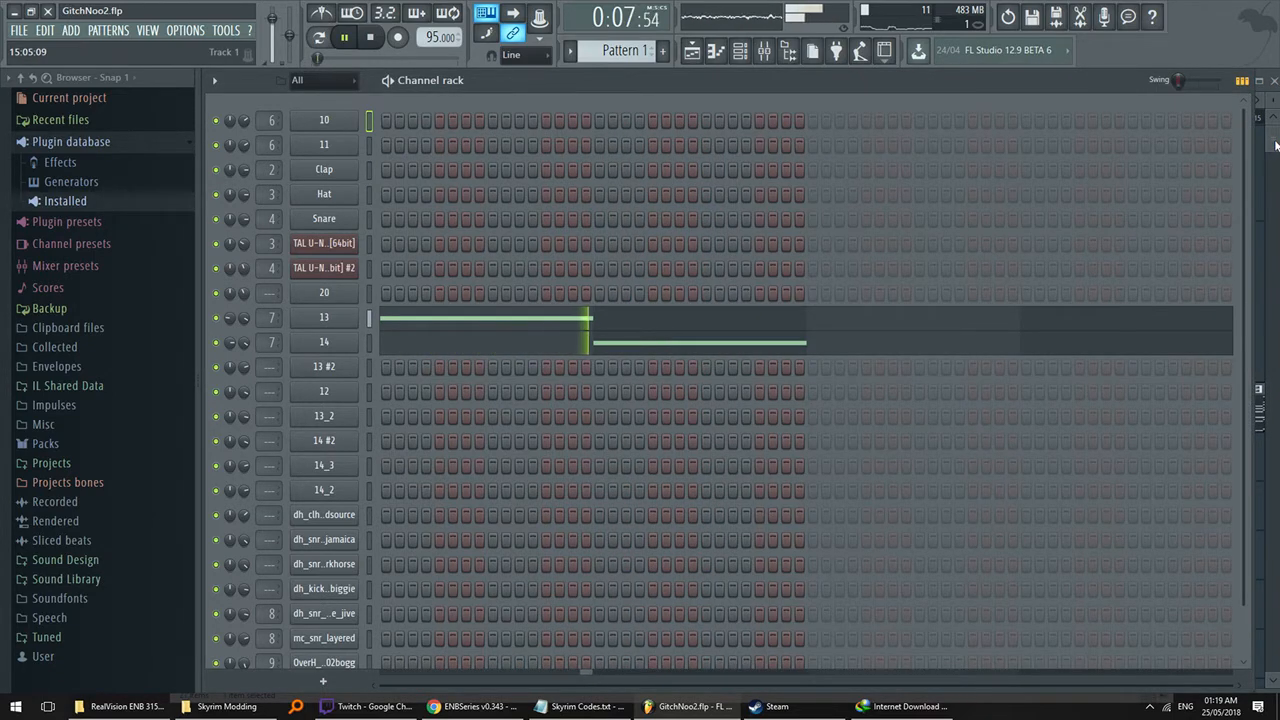
- Pick the Pattern 2 clip in the Playlist during playback and show its channels in the Channel rack
click(1275, 145)
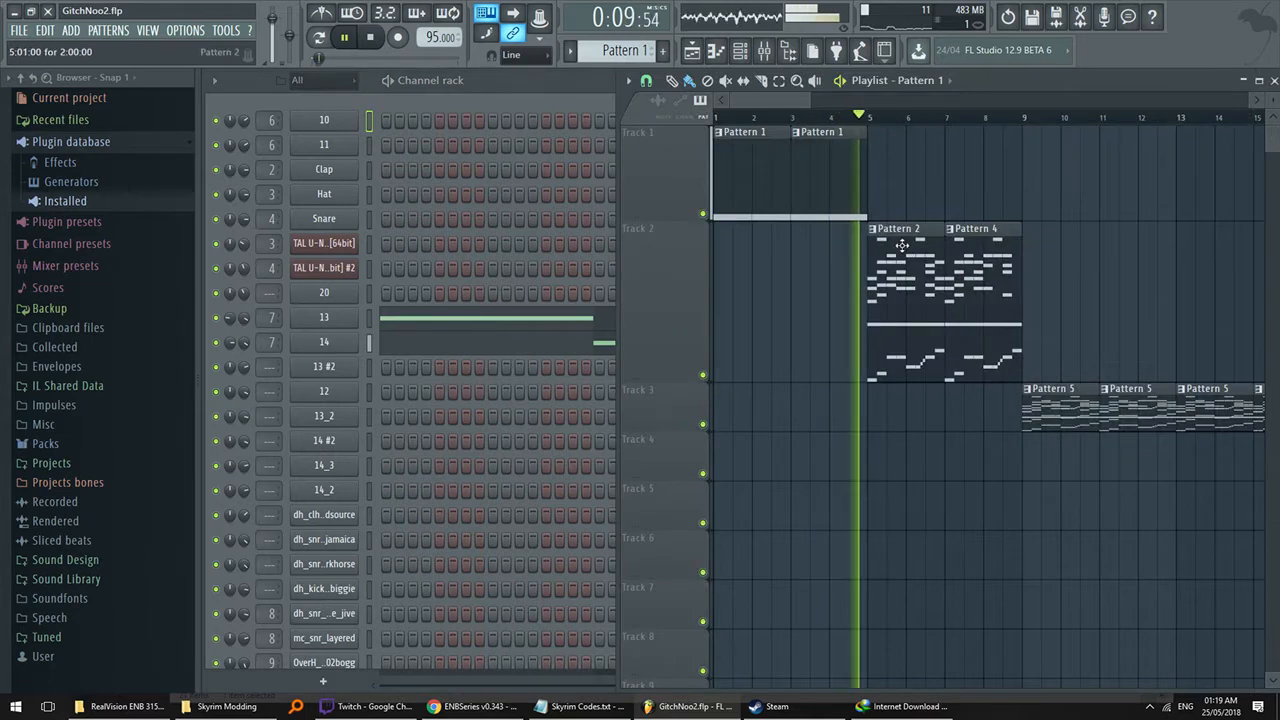
scroll(898, 95, up, 2)
click(908, 319)
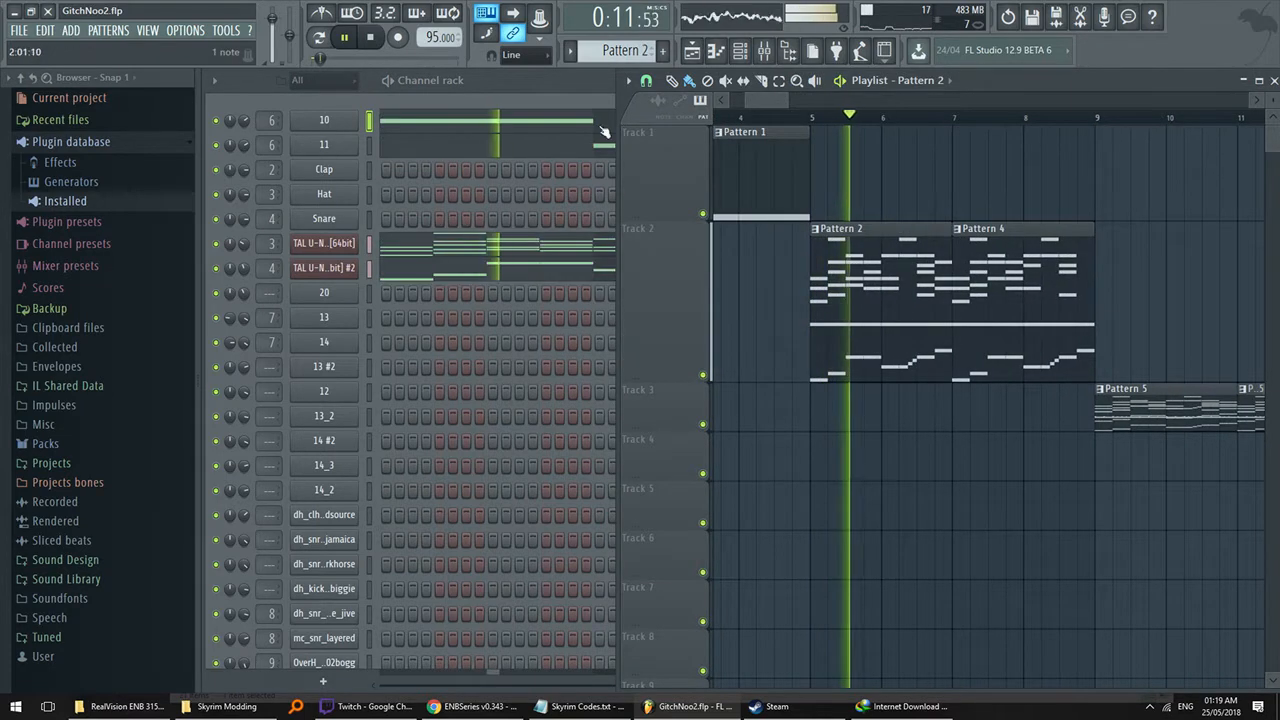
click(585, 89)
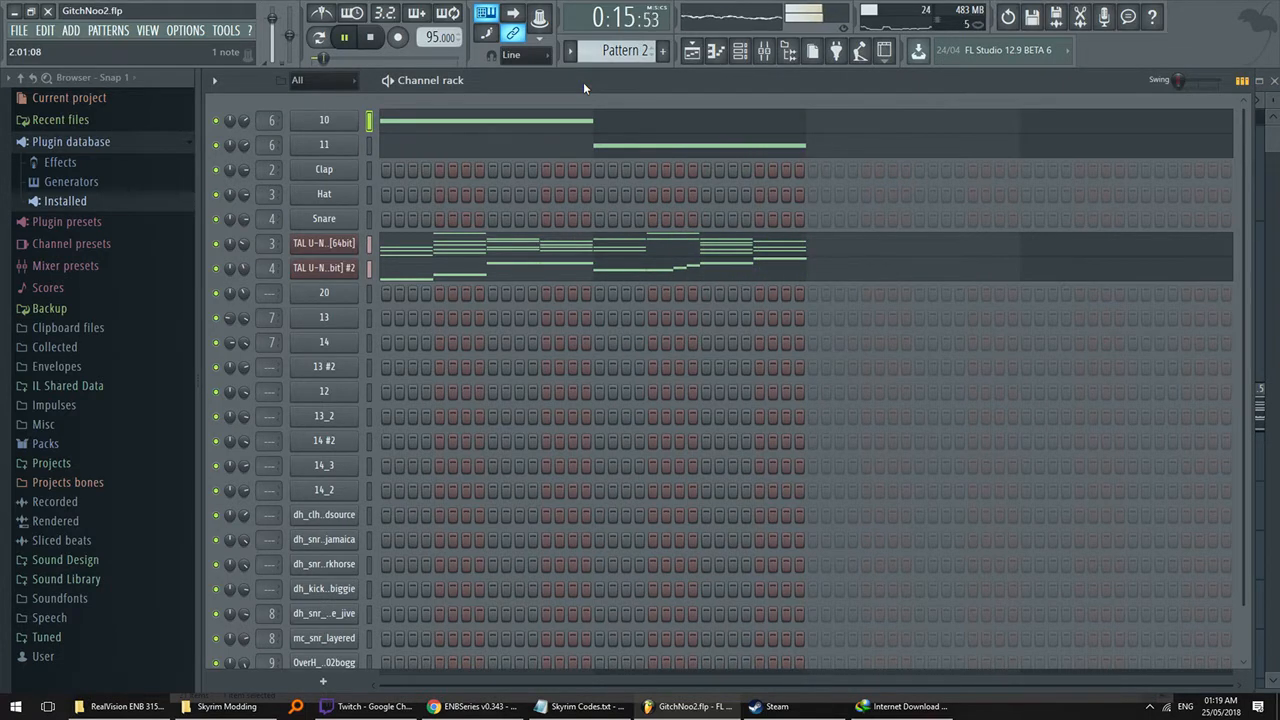
- Pick the Pattern 5 clip on Track 3 of the Playlist as the current pattern
click(1276, 155)
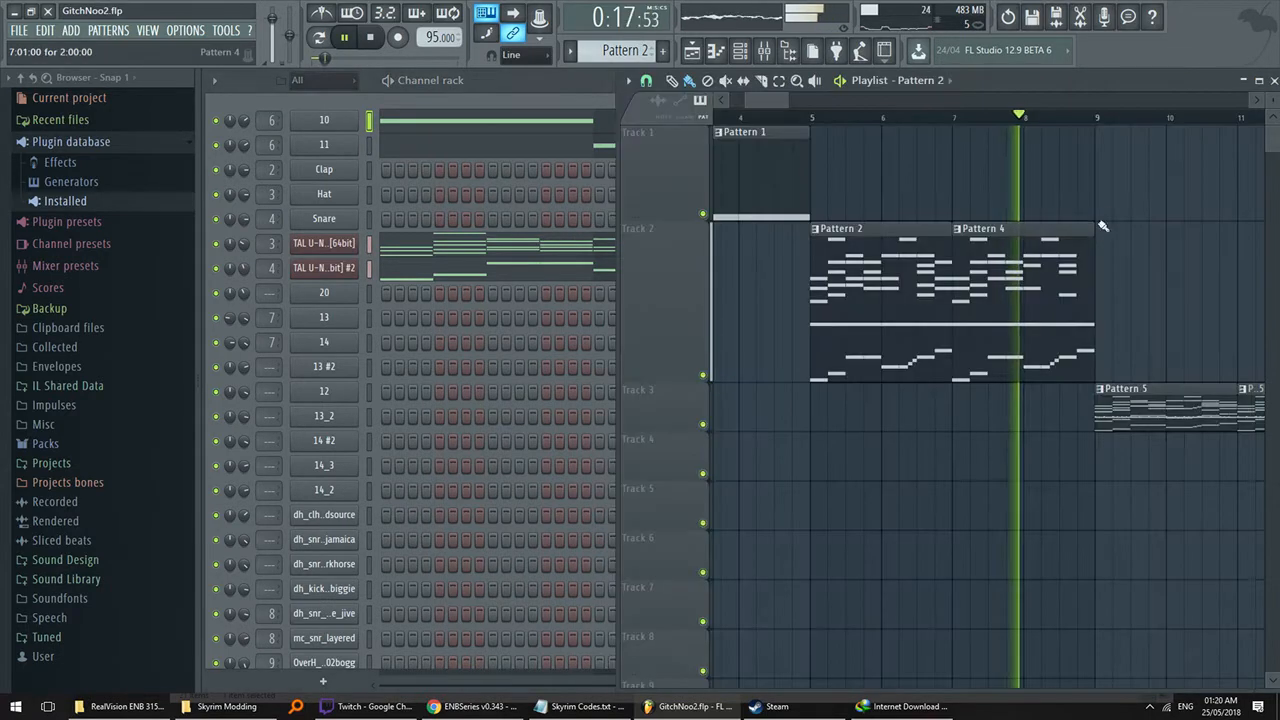
drag(1103, 226, 960, 349)
click(950, 392)
- Stop playback and mute the drum channels dh_snr_live_jive, mc_snr_layered, OverH_02bogg and HIP_Kick_6
scroll(480, 310, down, 2)
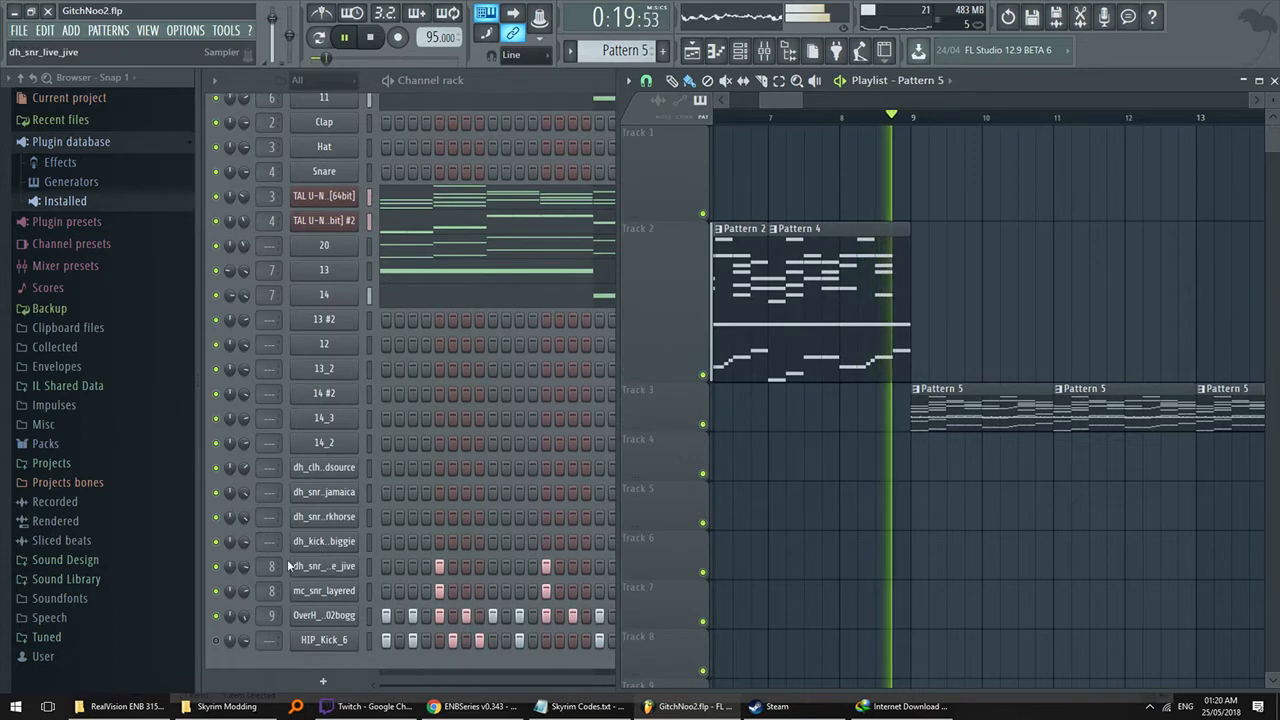
key(space)
click(216, 567)
click(216, 591)
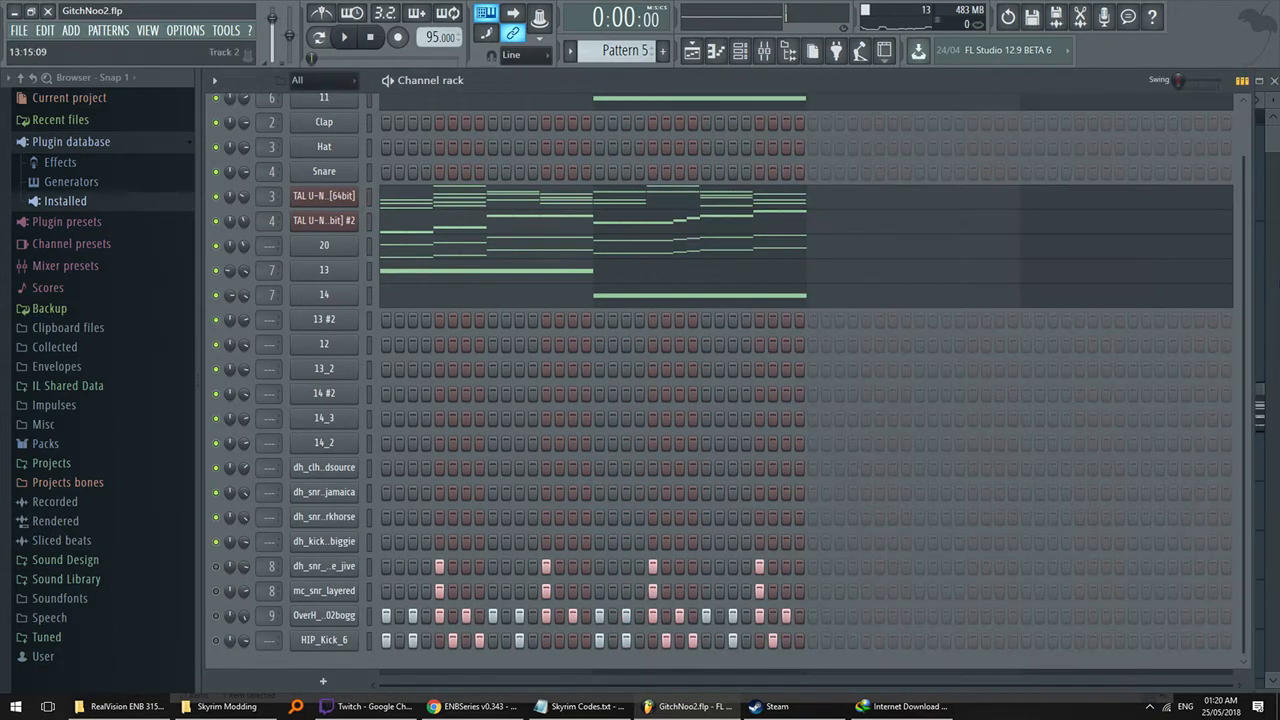
- Play the song from bar 9, where the first Pattern 5 clip starts
click(1271, 138)
click(916, 119)
key(space)
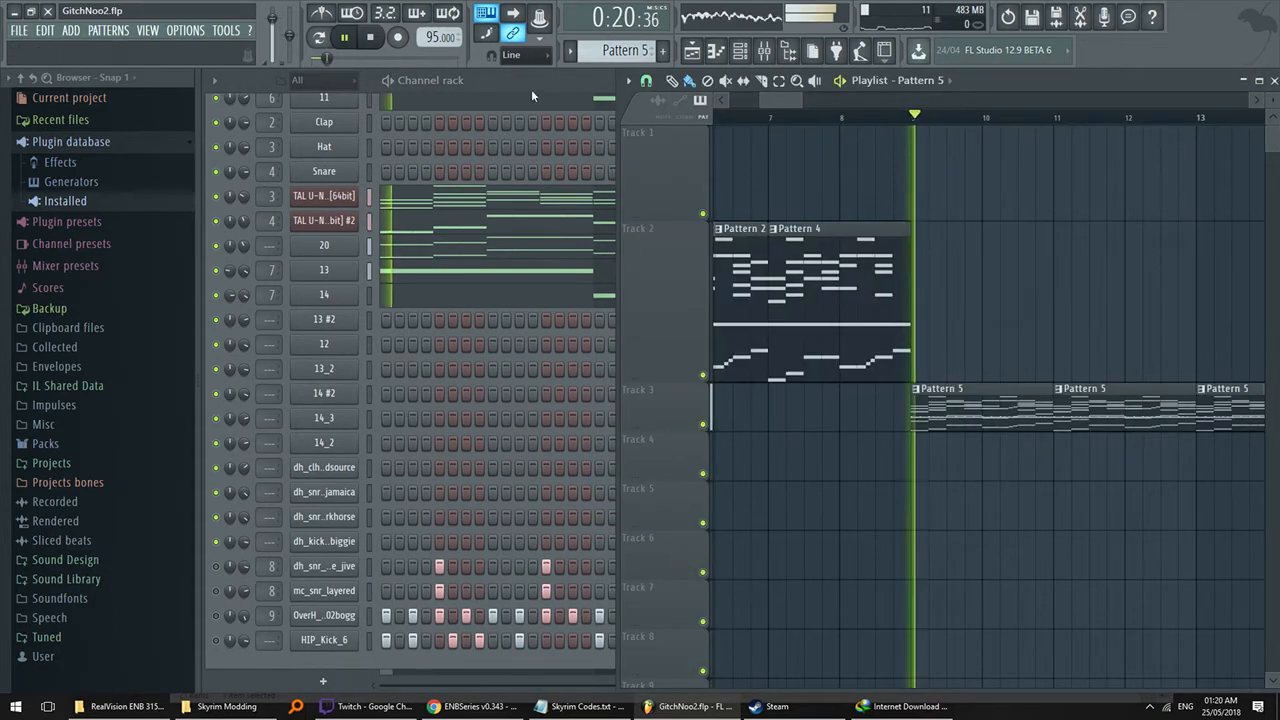
scroll(534, 330, up, 2)
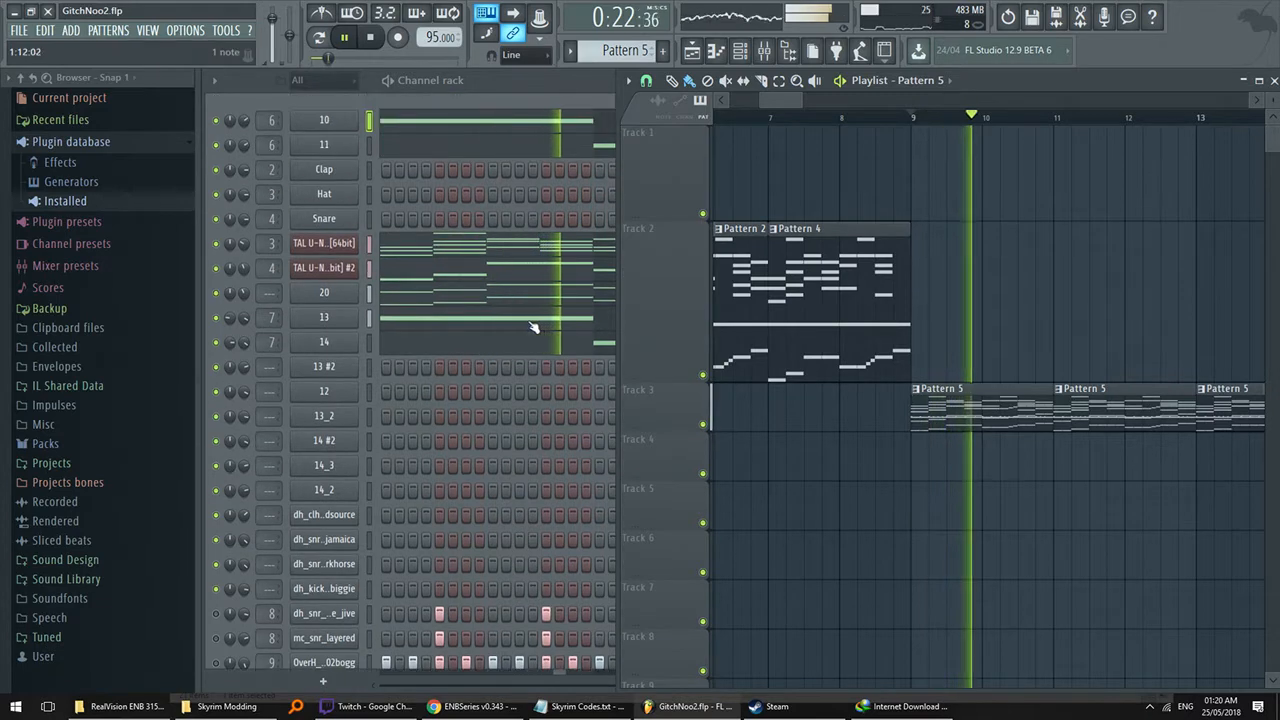
- Switch to pattern mode, solo channel 10, unmute channel 11 and play Pattern 5 briefly
key(space)
click(320, 40)
right_click(216, 121)
click(216, 145)
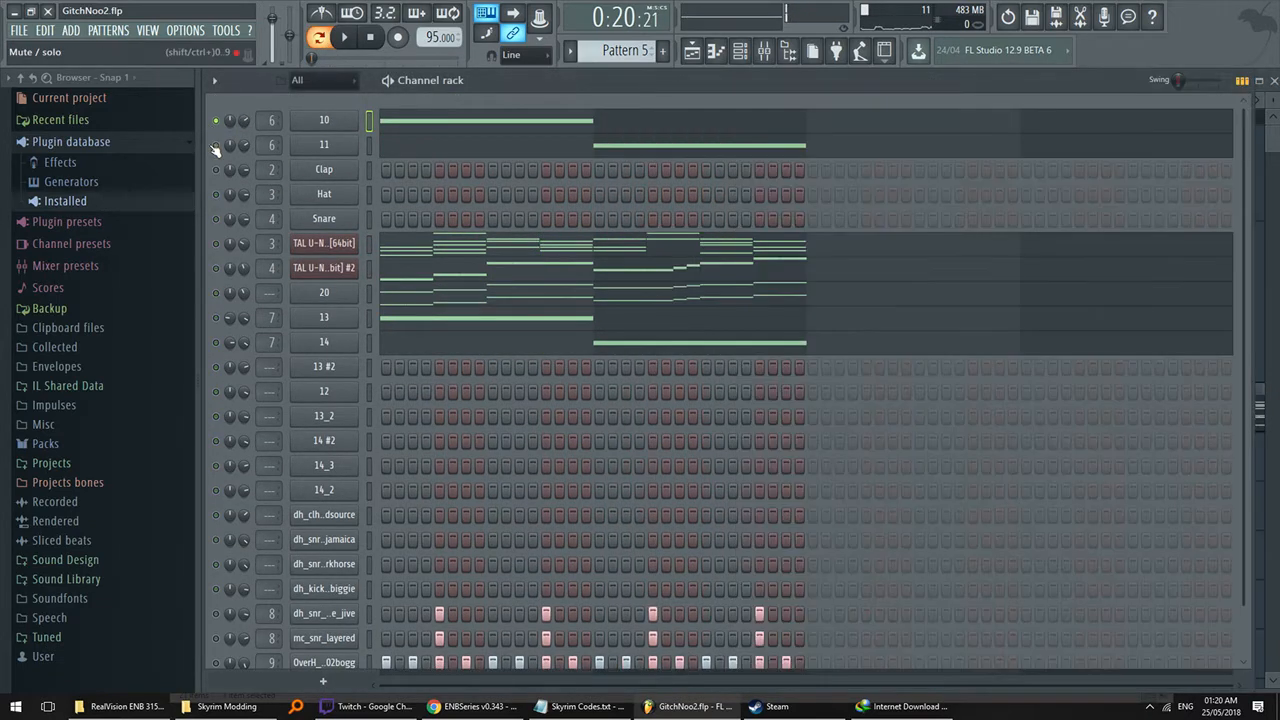
key(space)
key(space)
- Unmute channels 13, 14 and 20 and play Pattern 5 with them
click(216, 317)
click(216, 342)
key(space)
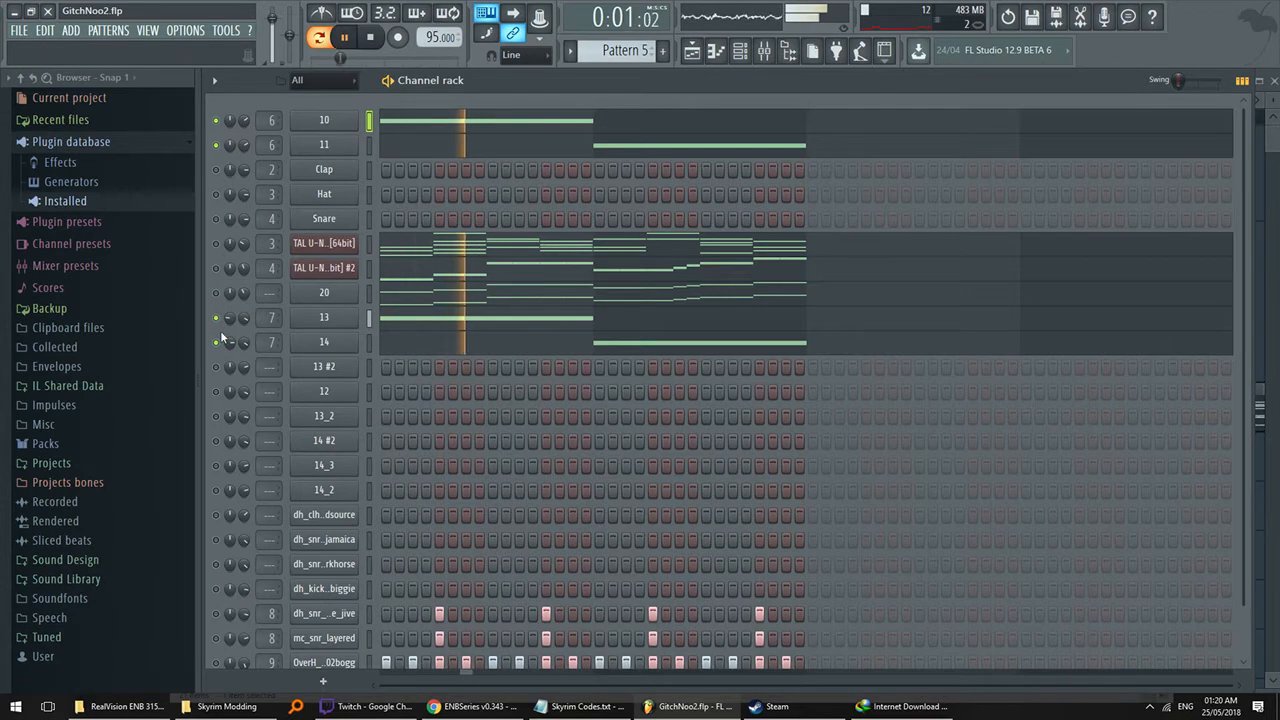
click(216, 293)
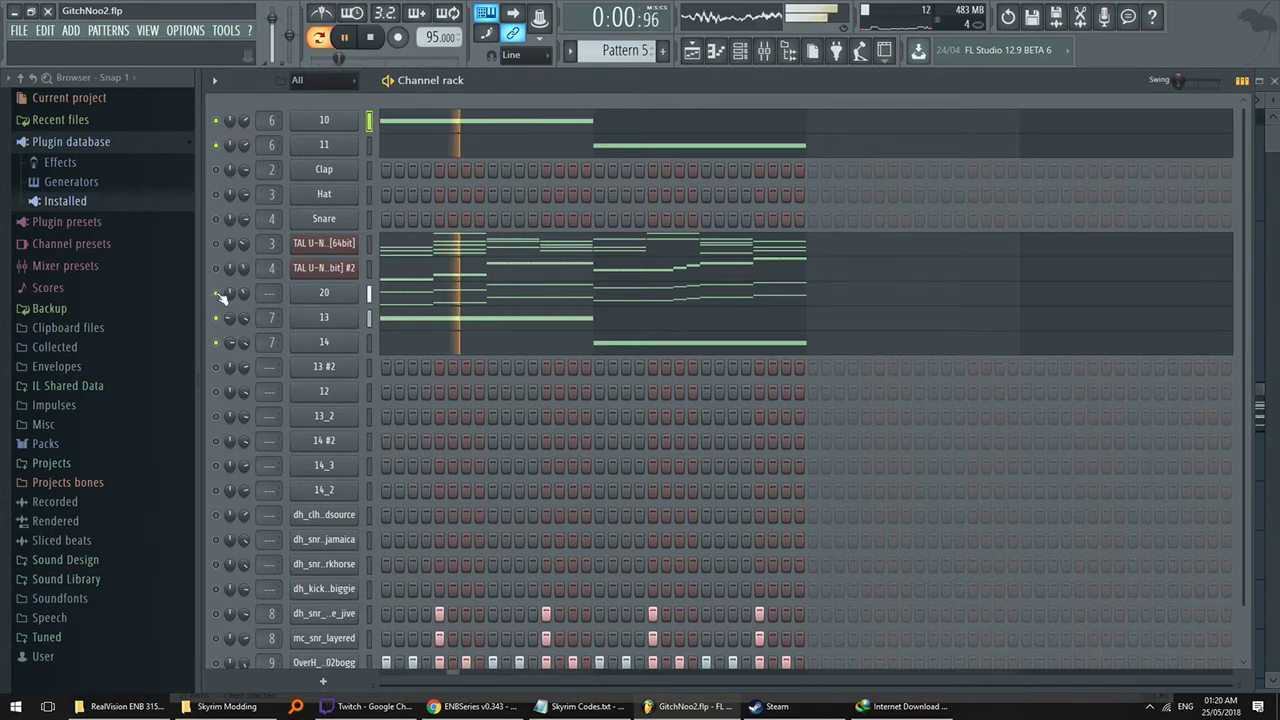
- Stop playback, solo the first TAL U-No-LX channel and open its plugin window, placing it over the Channel rack
key(space)
right_click(216, 244)
click(322, 245)
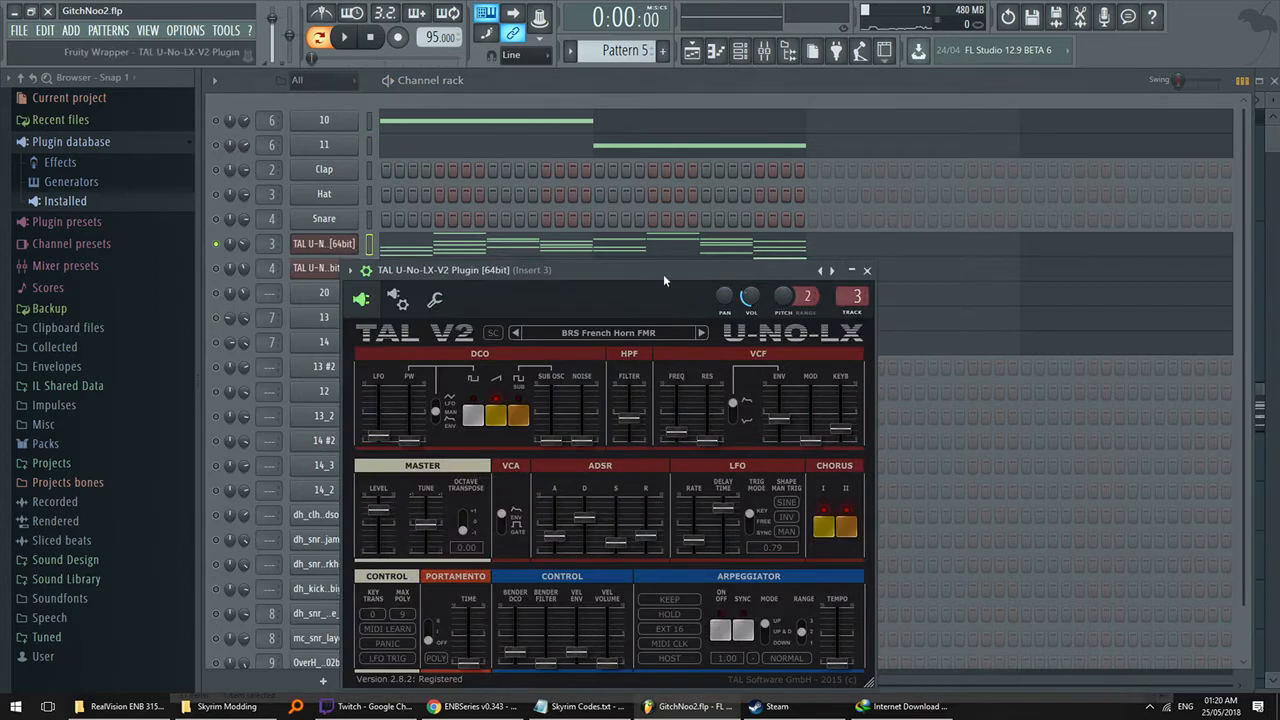
drag(663, 274, 821, 184)
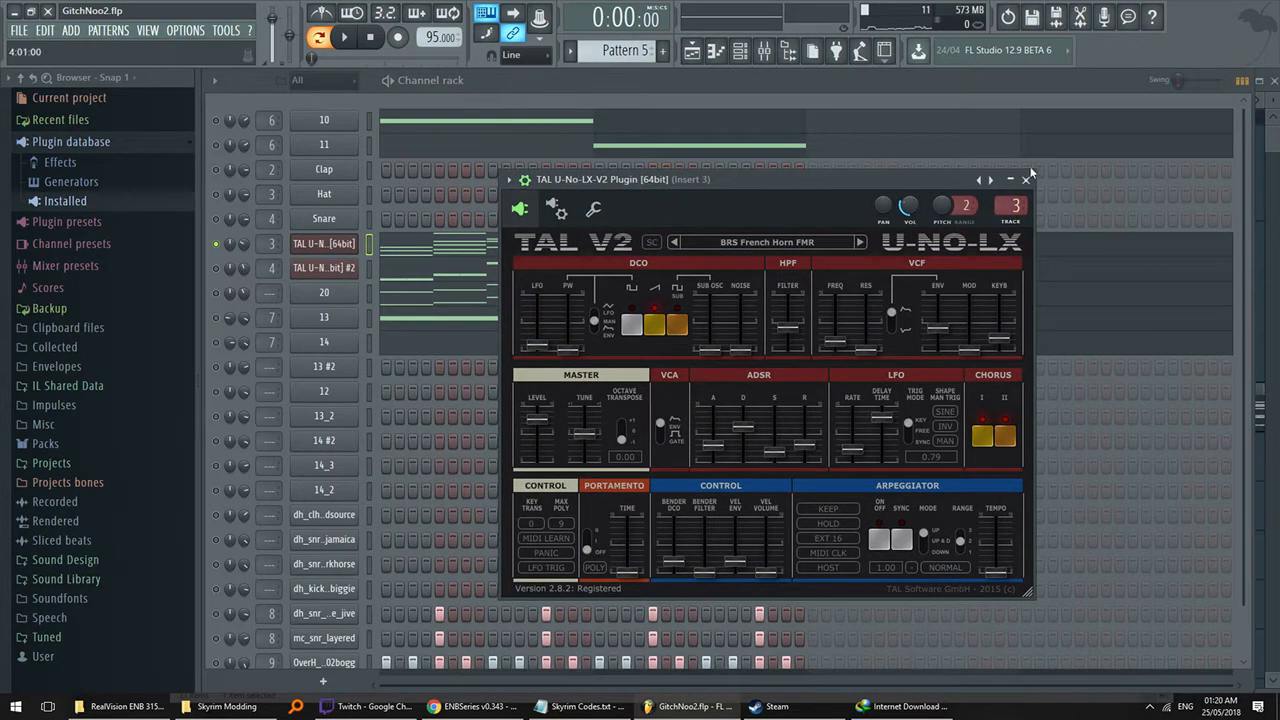
drag(785, 177, 732, 171)
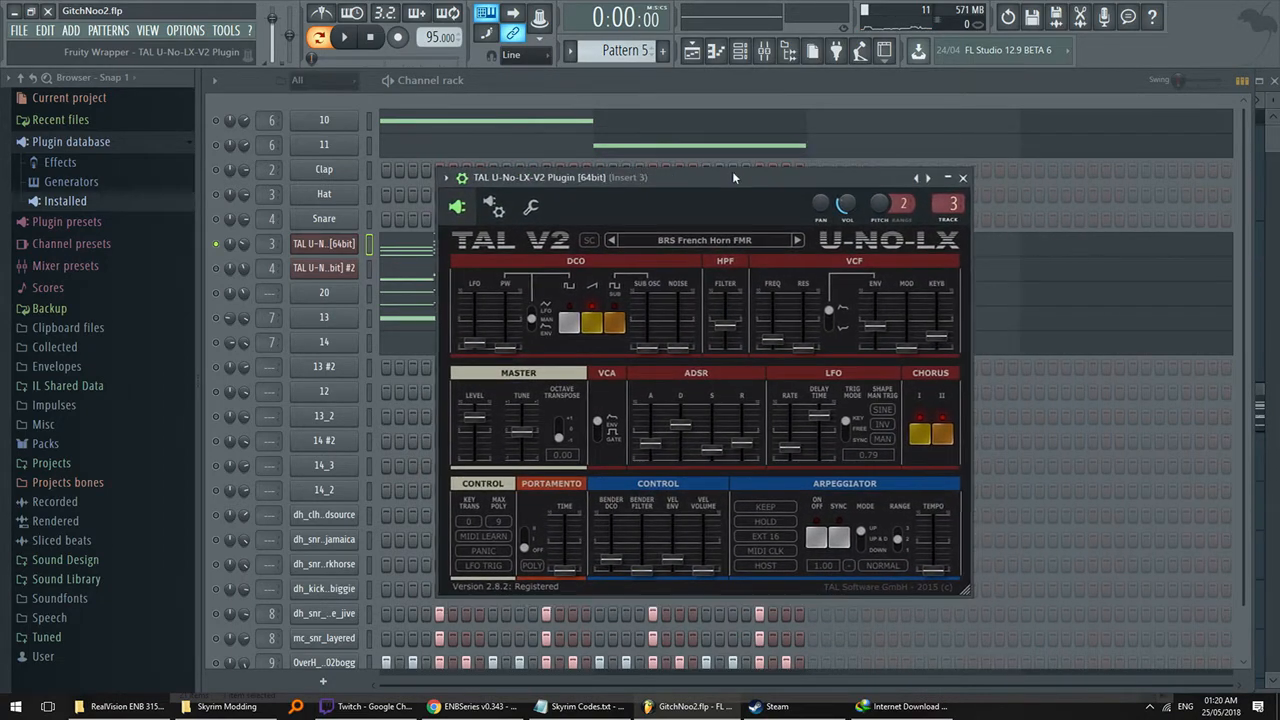
- Close the TAL U-No-LX plugin window and open that channel's Pattern 5 notes in a maximized Piano roll
click(969, 178)
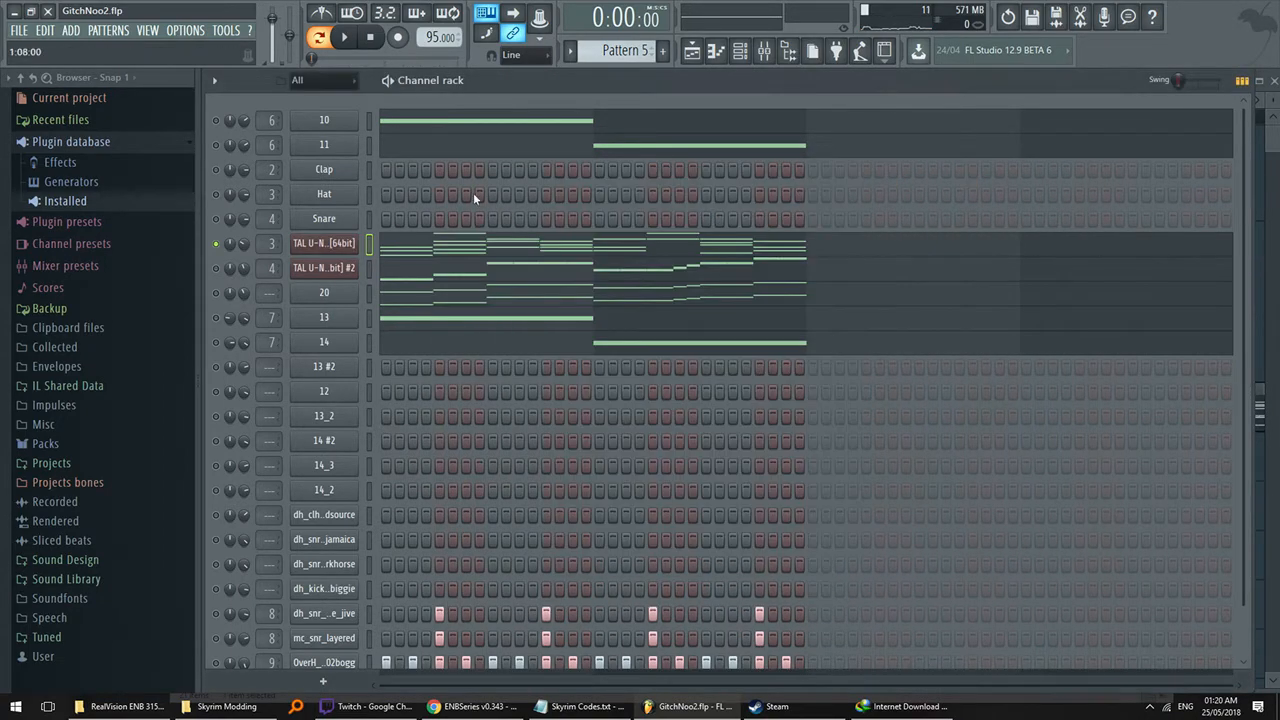
click(389, 251)
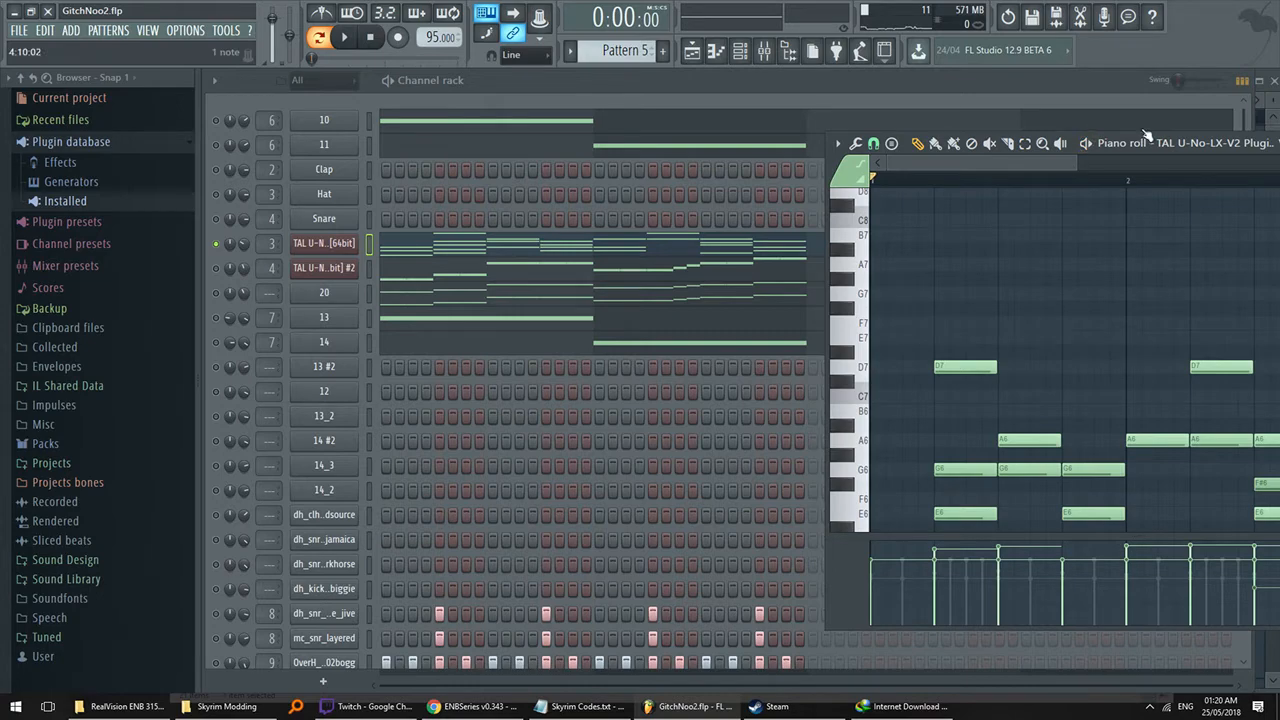
drag(1103, 143, 741, 145)
click(1048, 146)
click(1048, 146)
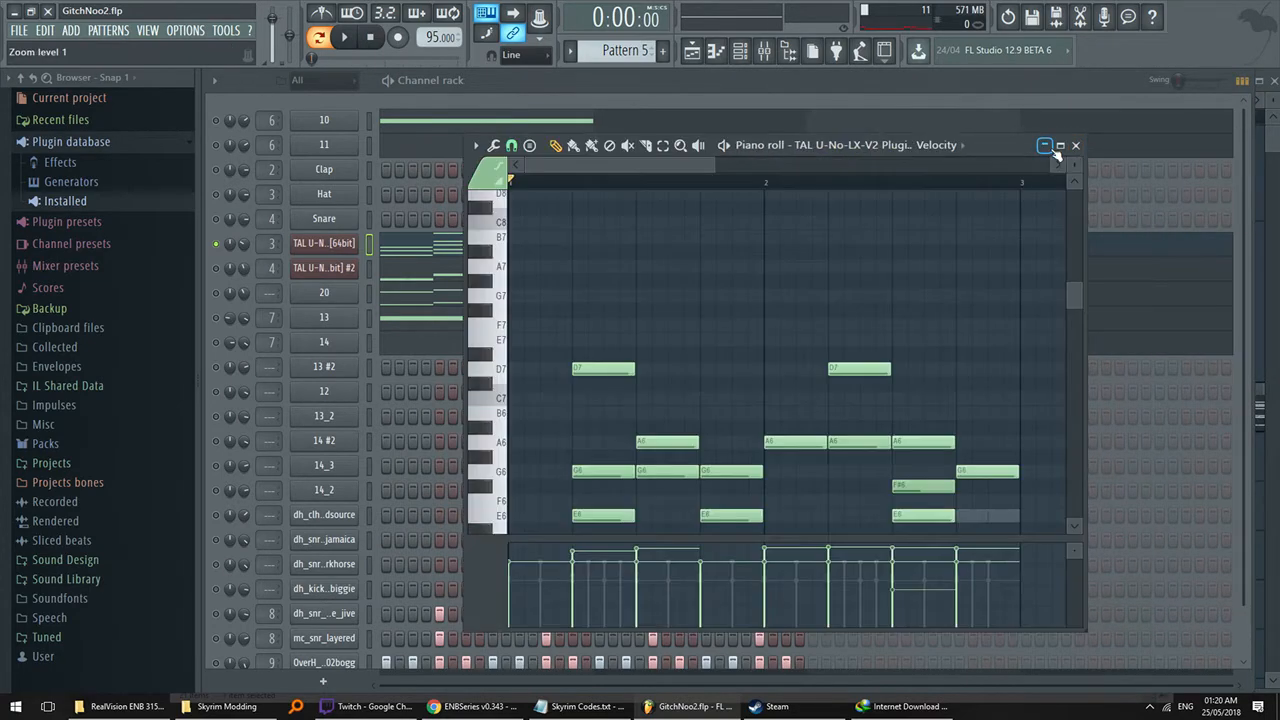
click(1058, 147)
- Play the soloed TAL U-No-LX chords of Pattern 5 while viewing them in the Piano roll, and stop back in the Channel rack
scroll(505, 295, down, 4)
key(space)
scroll(520, 300, up, 1)
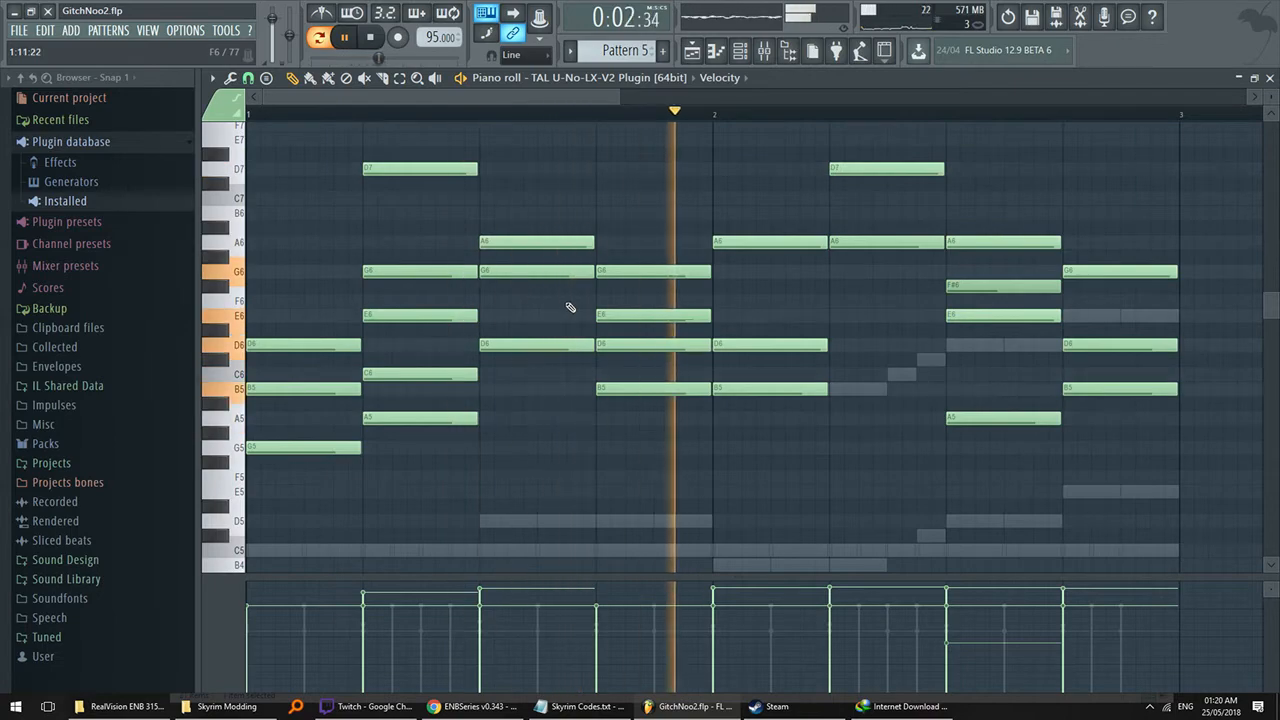
key(F6)
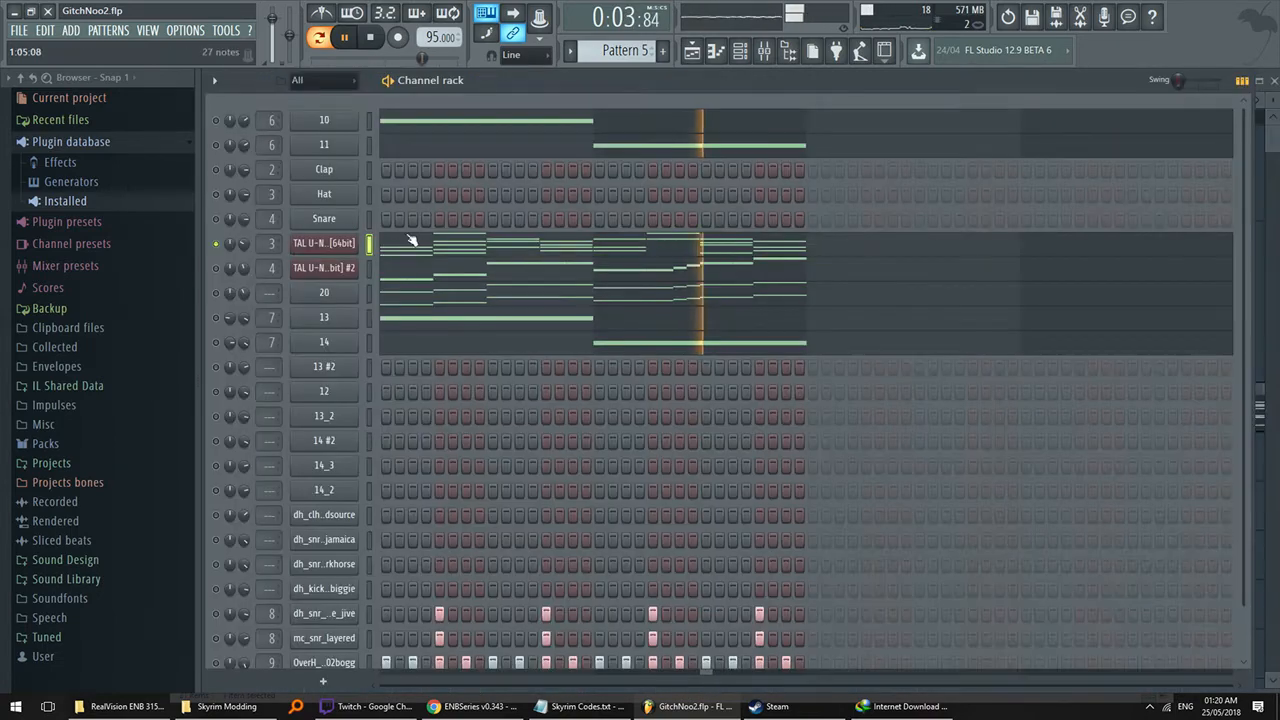
key(space)
- Play Pattern 5 with all channels on except the e_jive snare, mc_snr_layered and OverH channels
right_click(217, 246)
scroll(222, 254, down, 2)
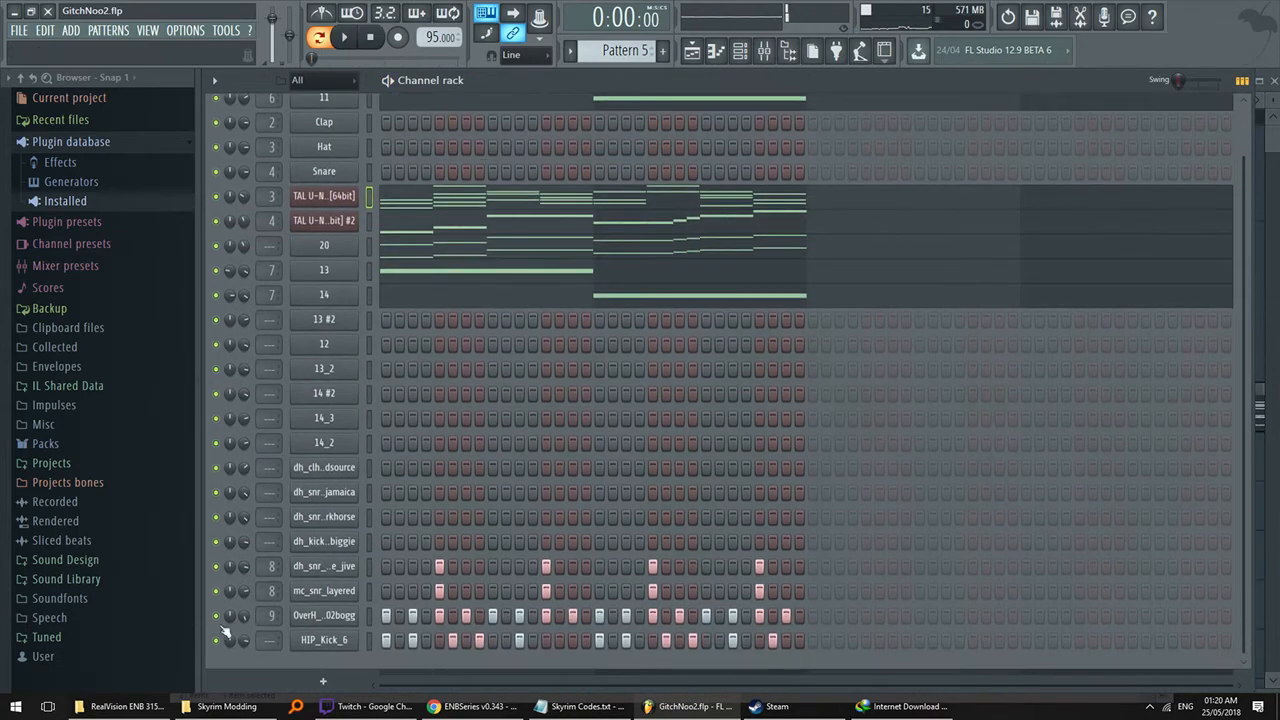
drag(216, 616, 216, 565)
key(space)
scroll(462, 363, up, 2)
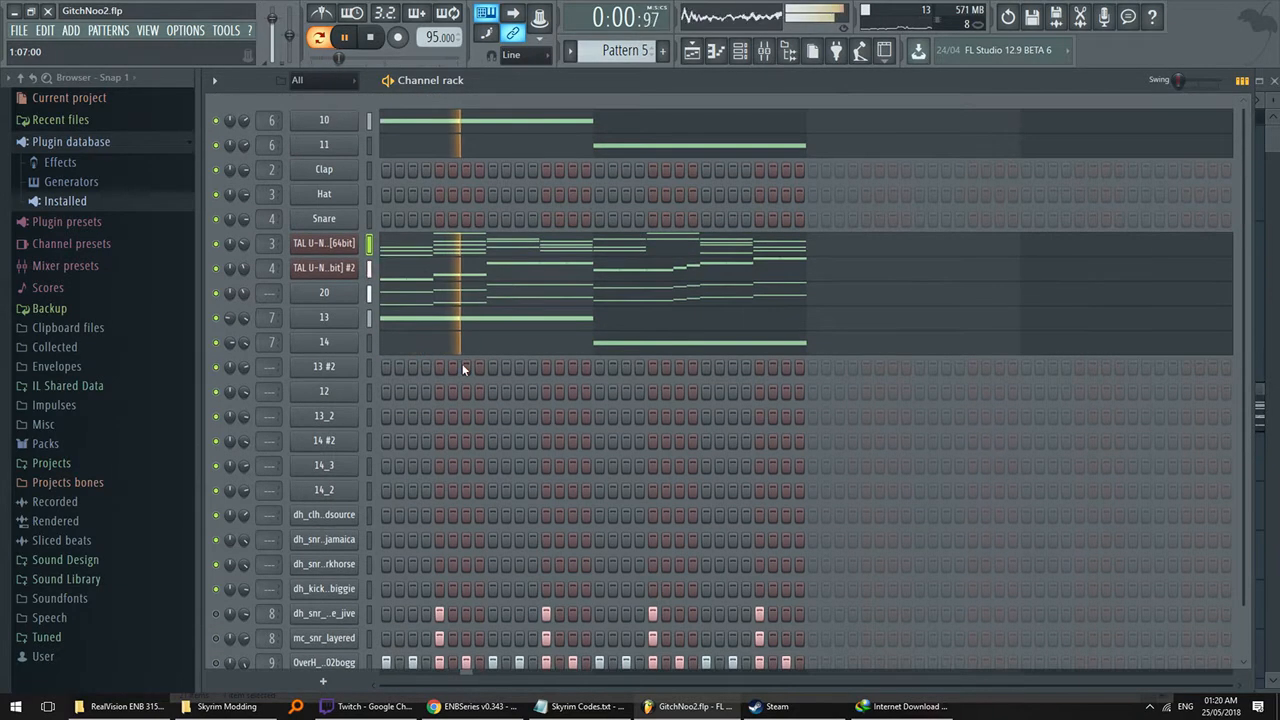
- View the TAL U-No-LX chords during playback, stop, and show the whole song arrangement in the Playlist
click(425, 254)
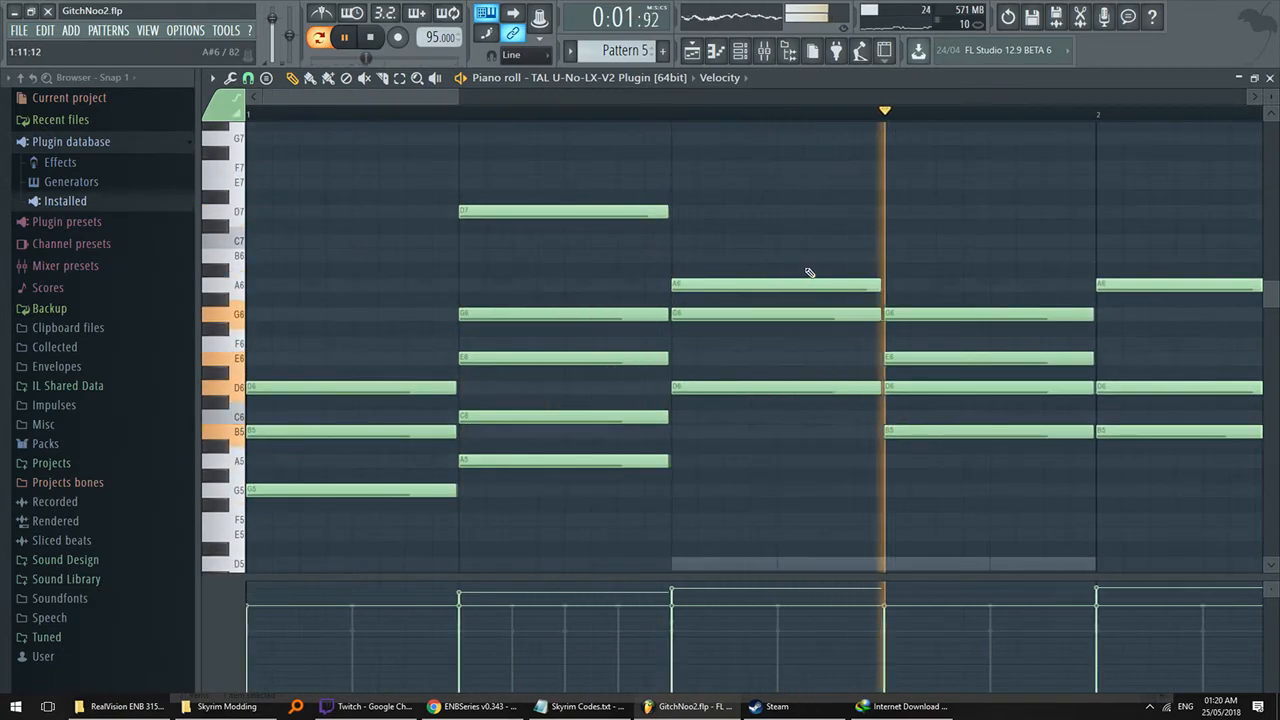
key(space)
key(F6)
key(F5)
scroll(951, 189, down, 2)
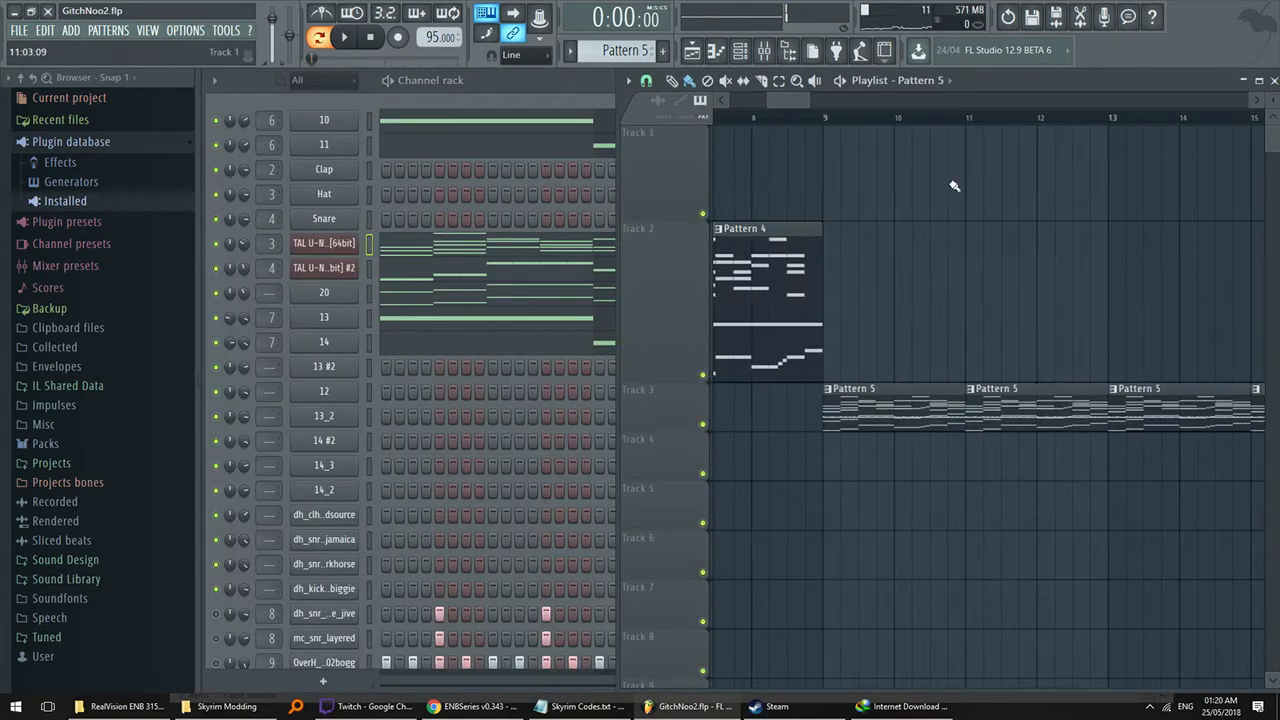
scroll(896, 93, down, 3)
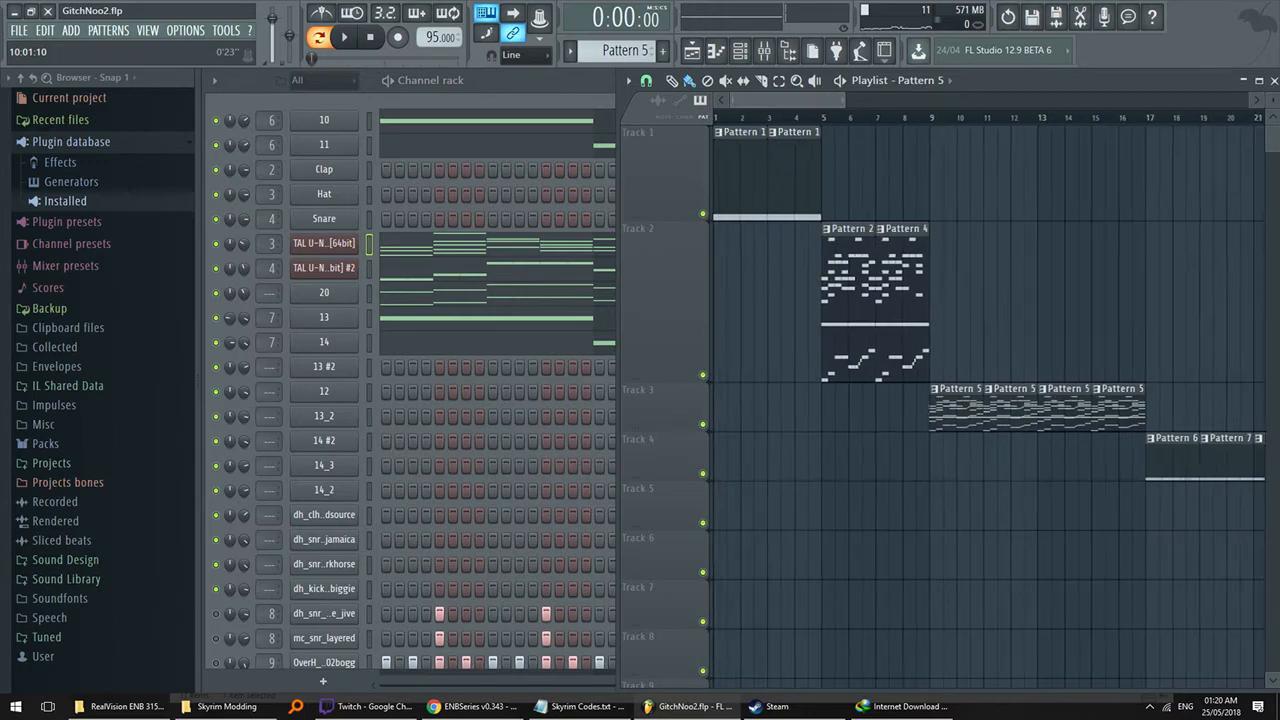
- Open Alien Reproduction.flp from the FLStudio Projects folder and play its Pattern 2
click(18, 30)
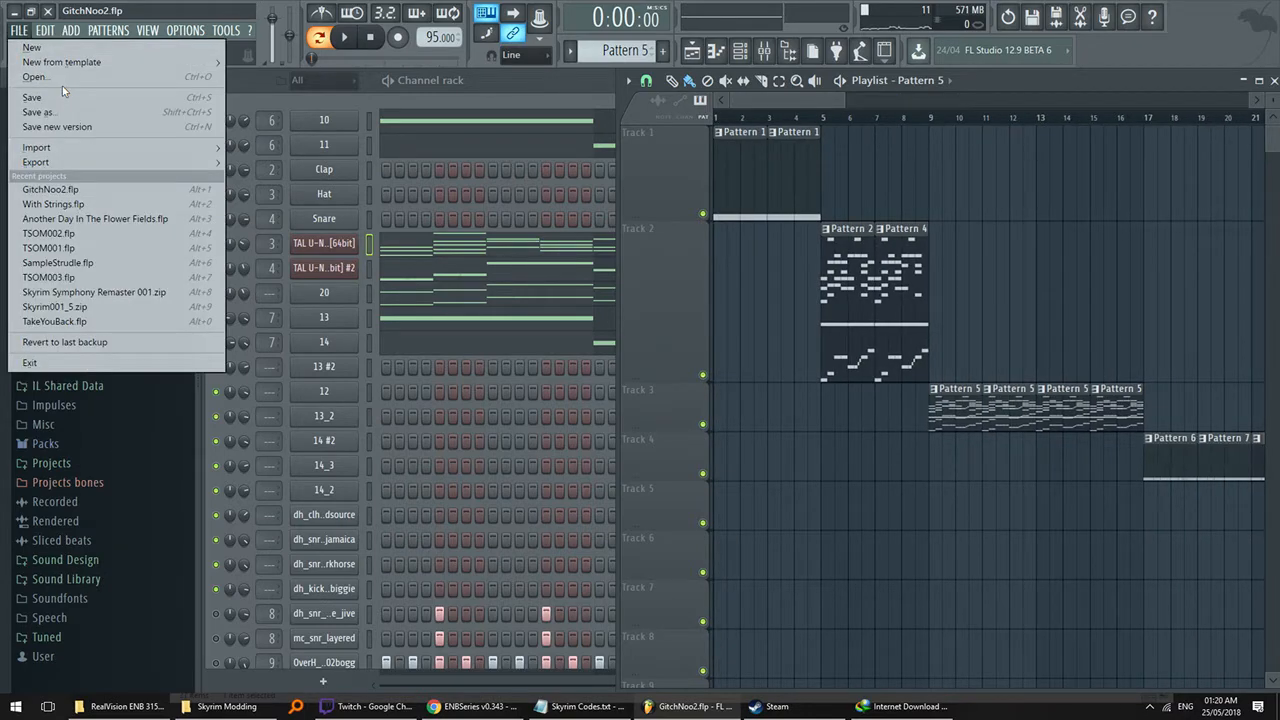
click(45, 77)
click(662, 400)
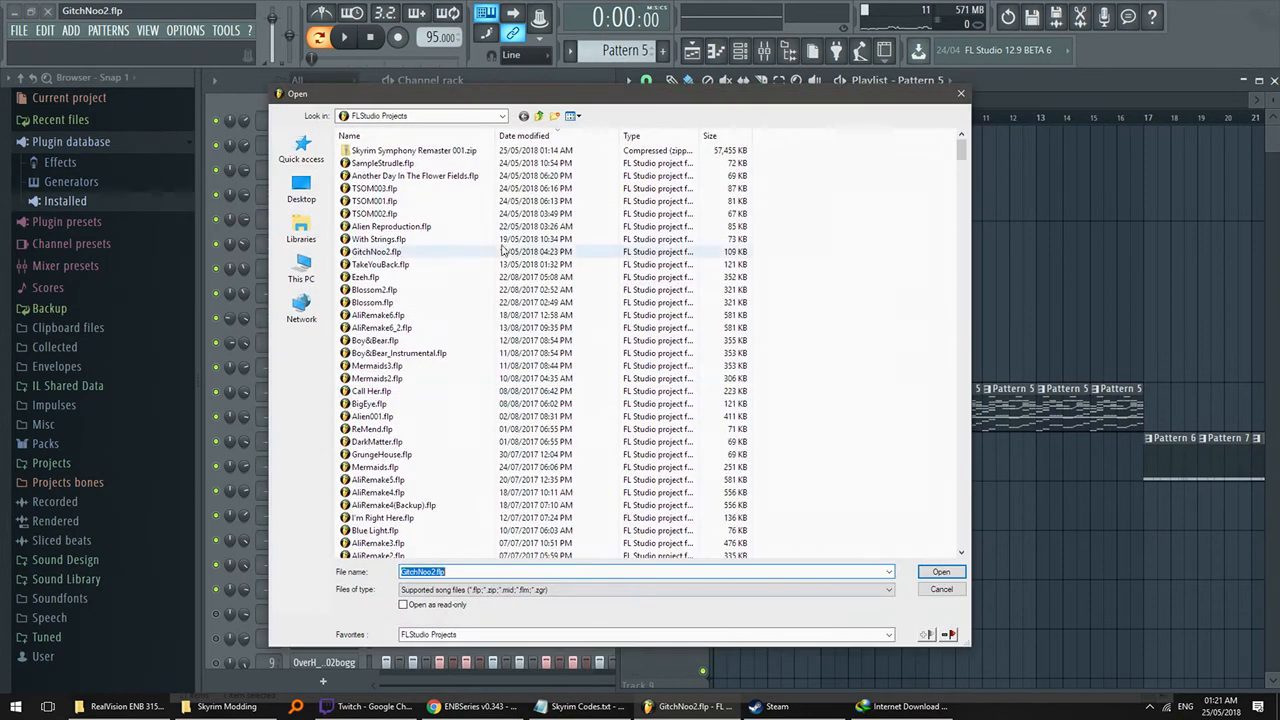
click(563, 136)
click(563, 136)
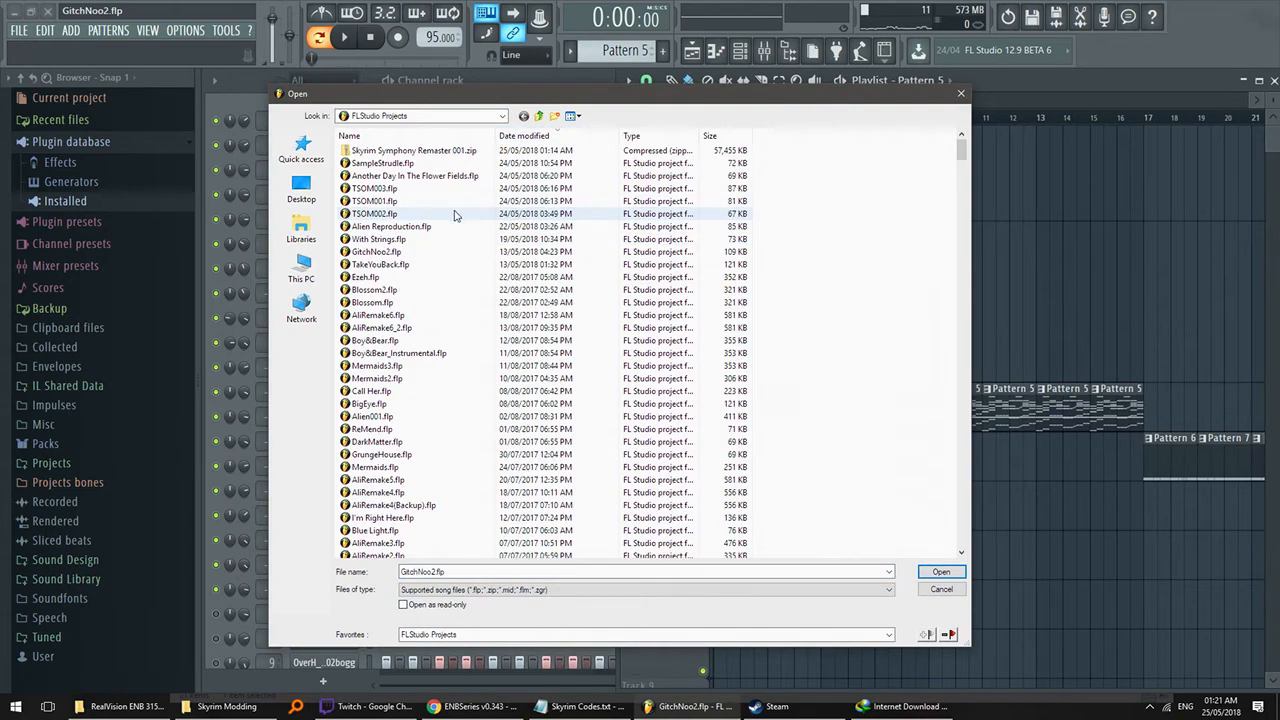
click(455, 214)
double_click(442, 226)
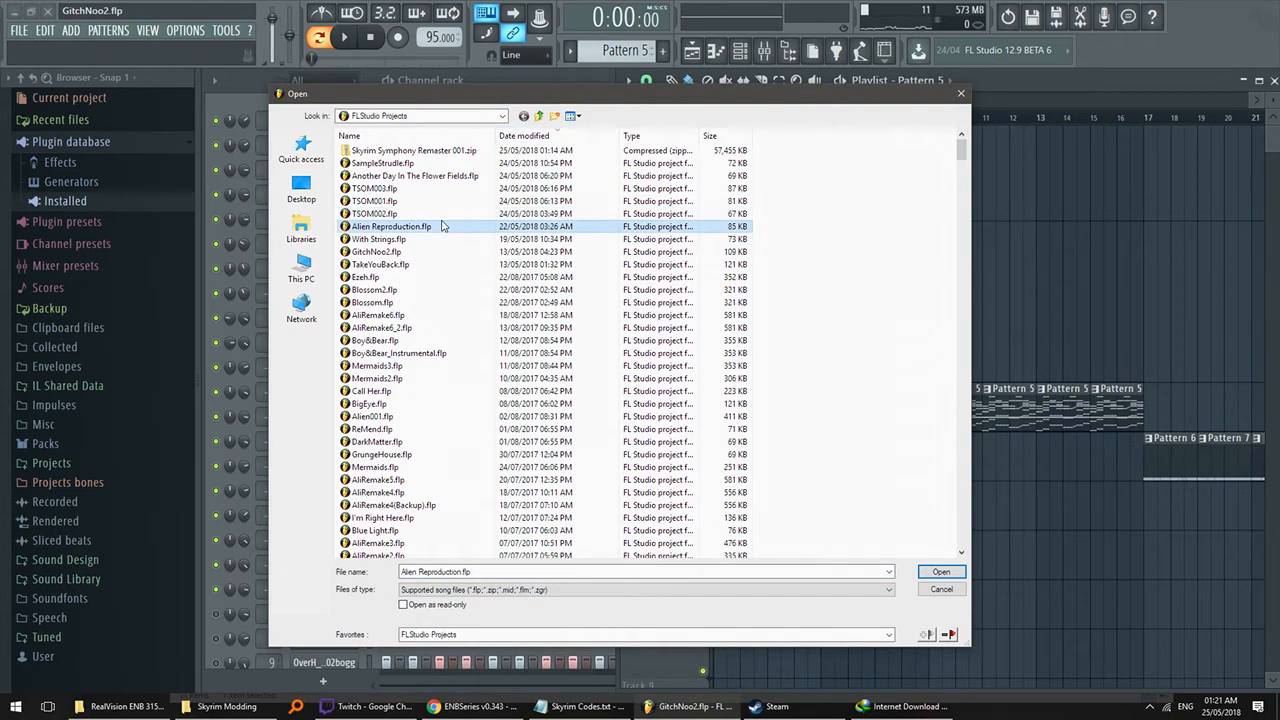
click(576, 82)
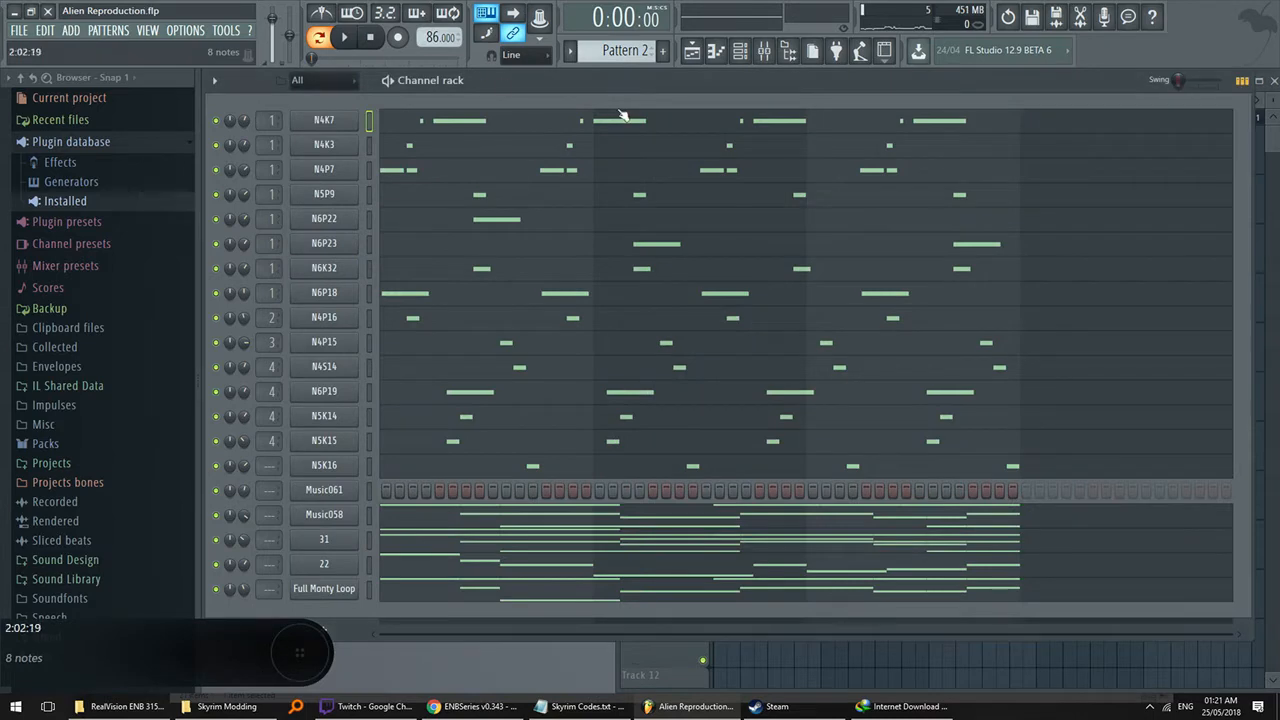
key(space)
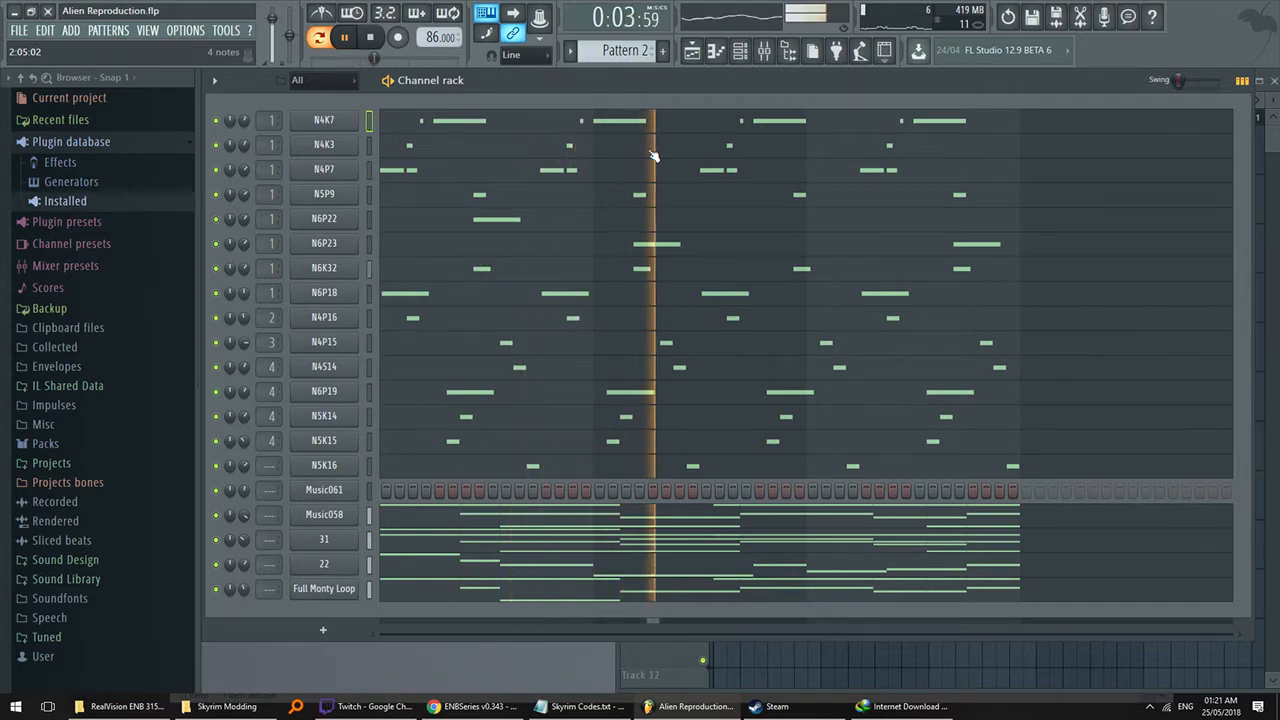
- Browse the older projects in the FLStudio Projects folder and try to open AliRemake6.flp
click(19, 30)
click(40, 64)
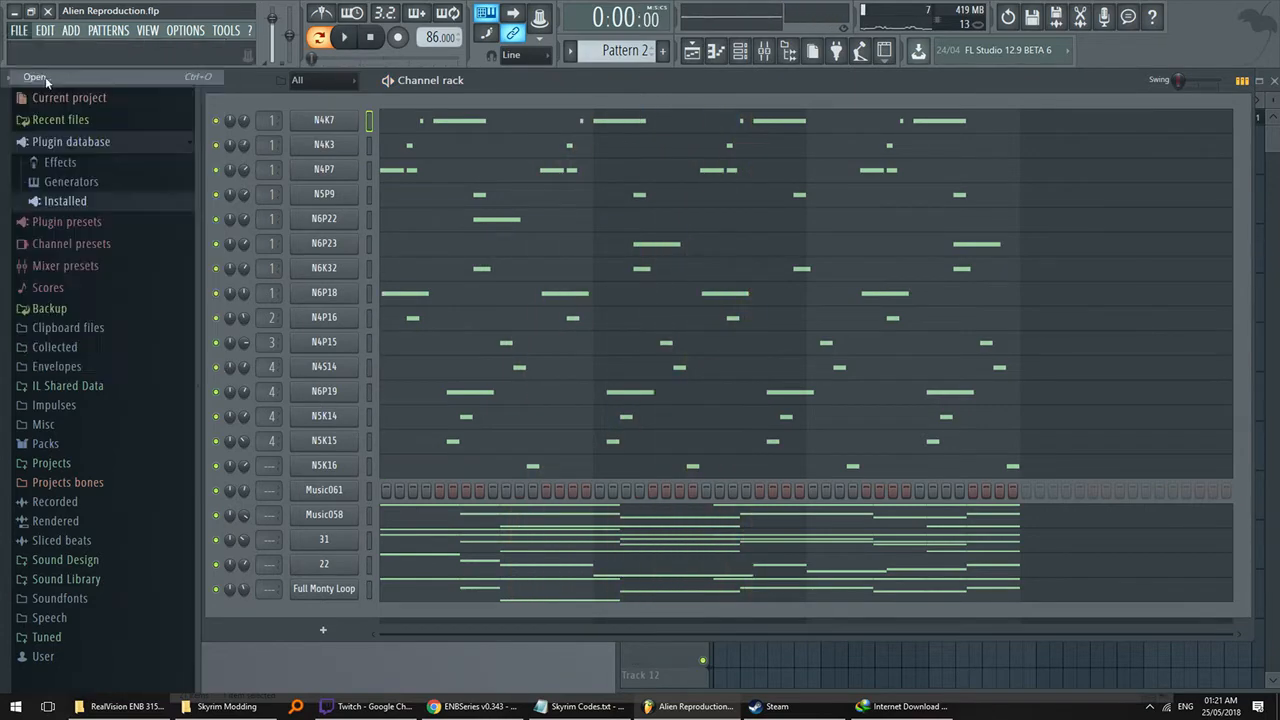
click(420, 163)
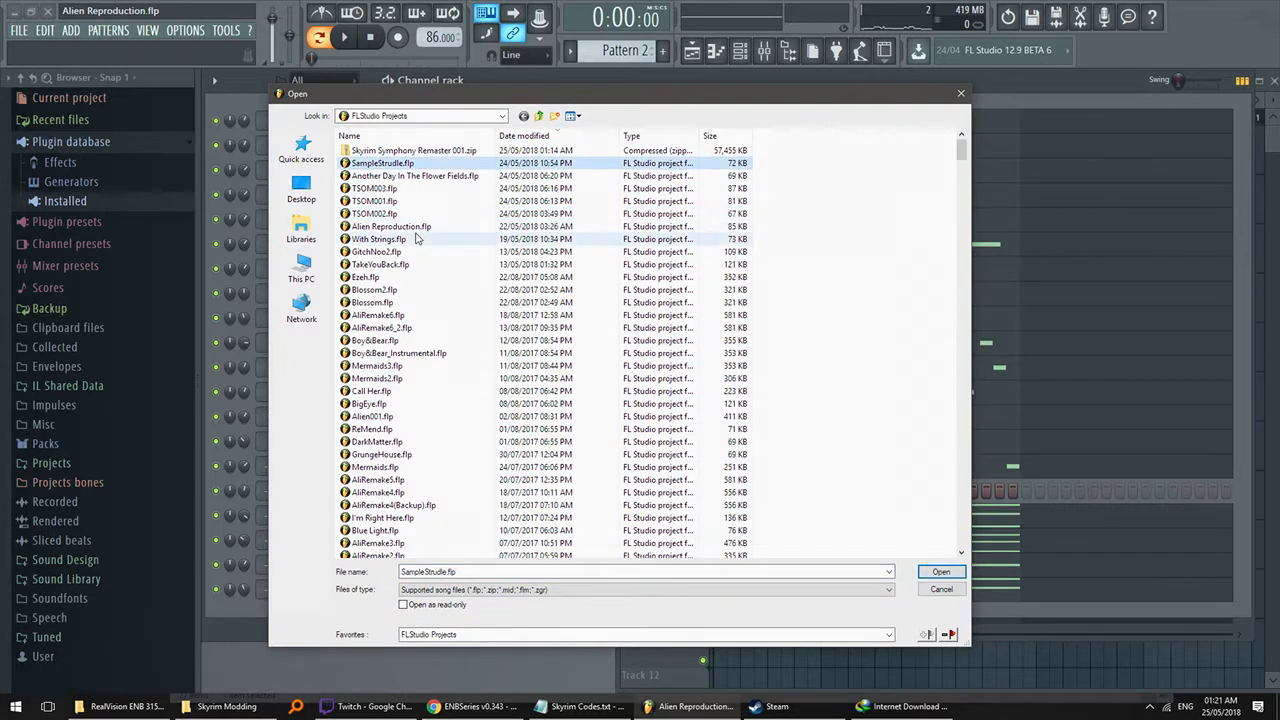
click(420, 239)
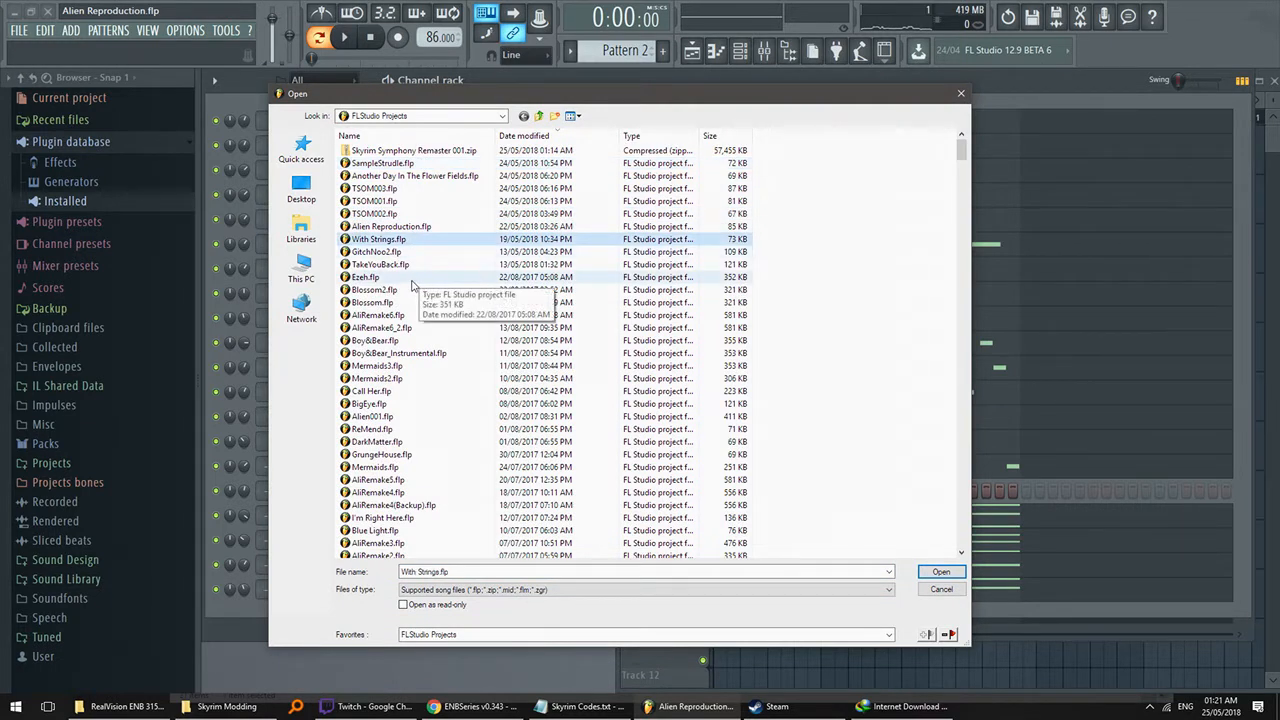
click(414, 289)
click(414, 303)
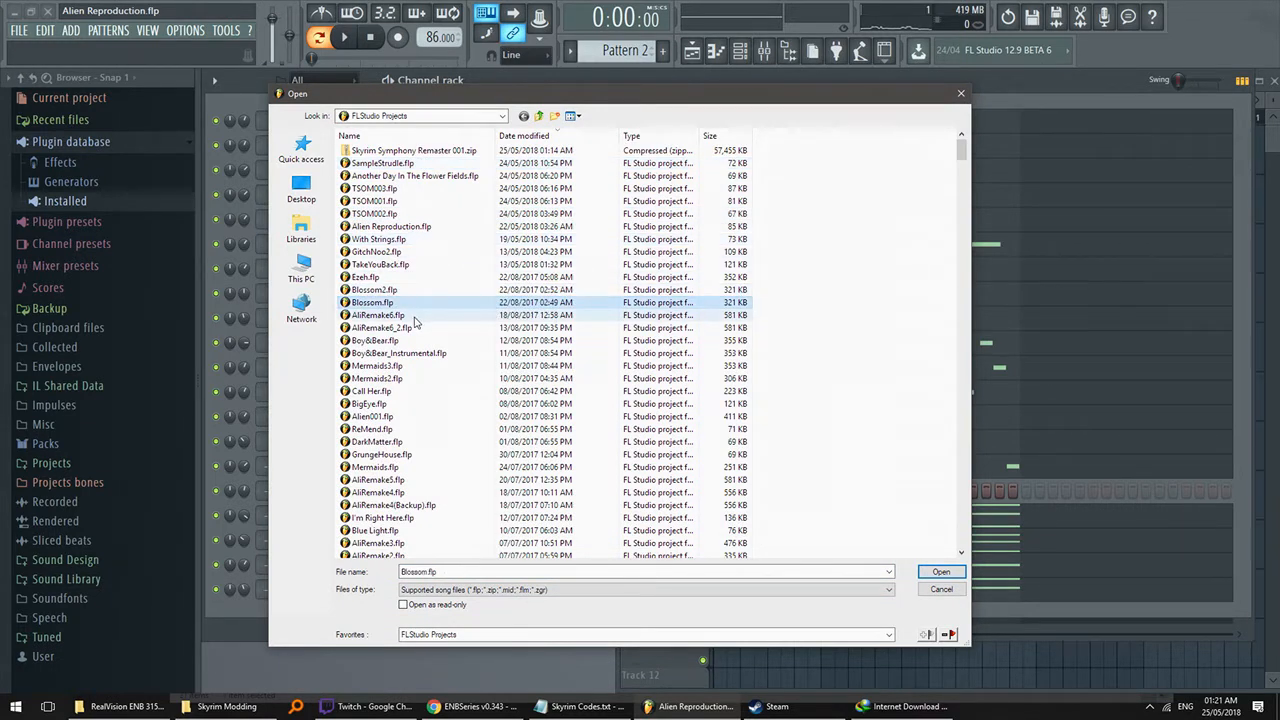
click(399, 341)
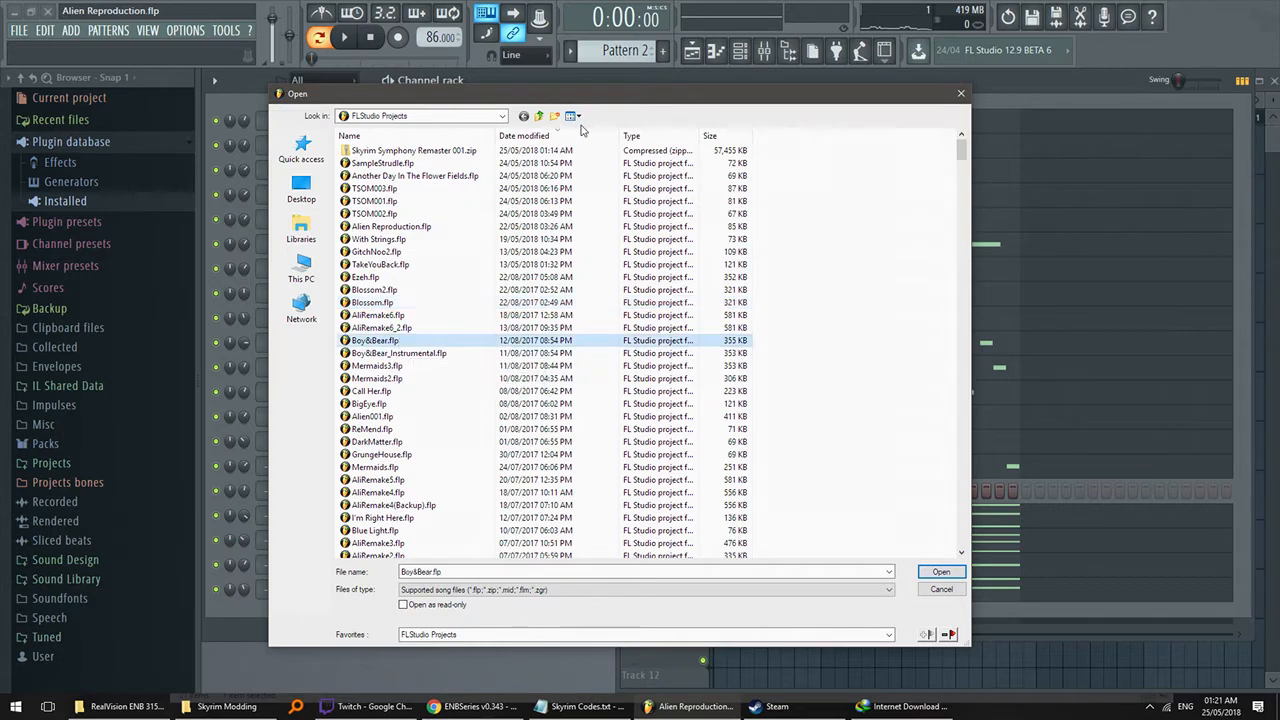
drag(575, 100, 585, 96)
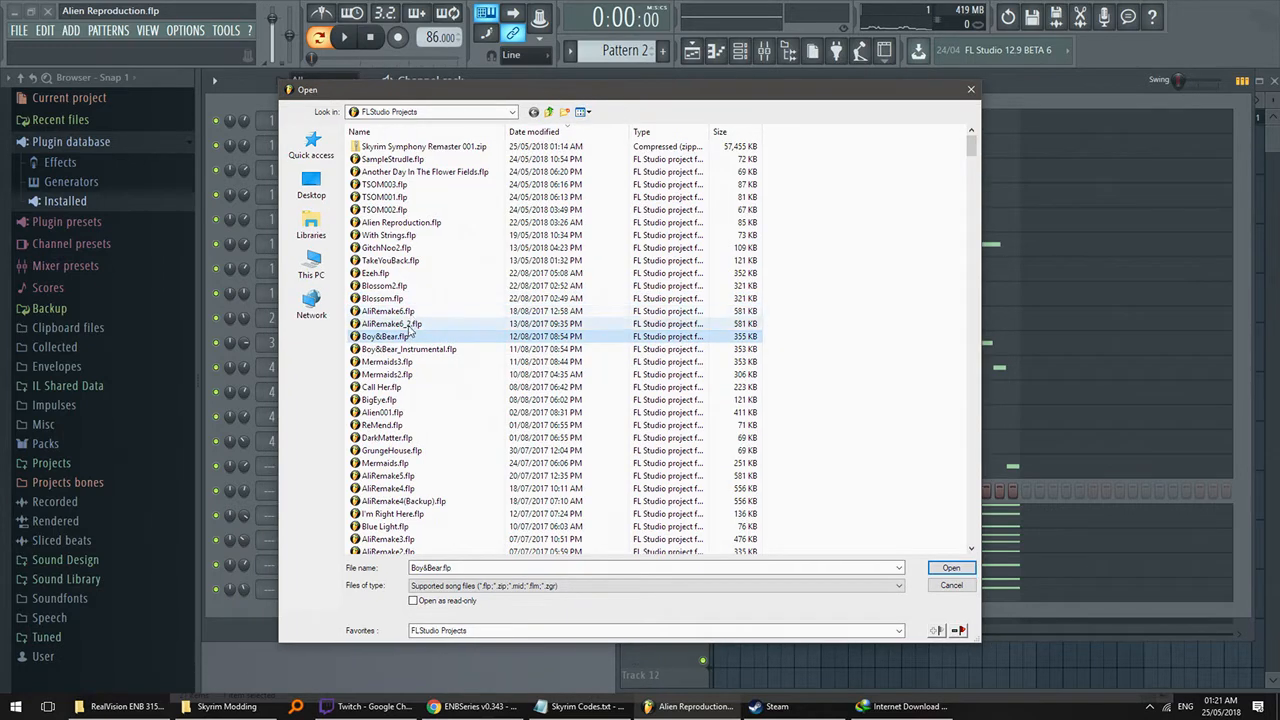
click(400, 314)
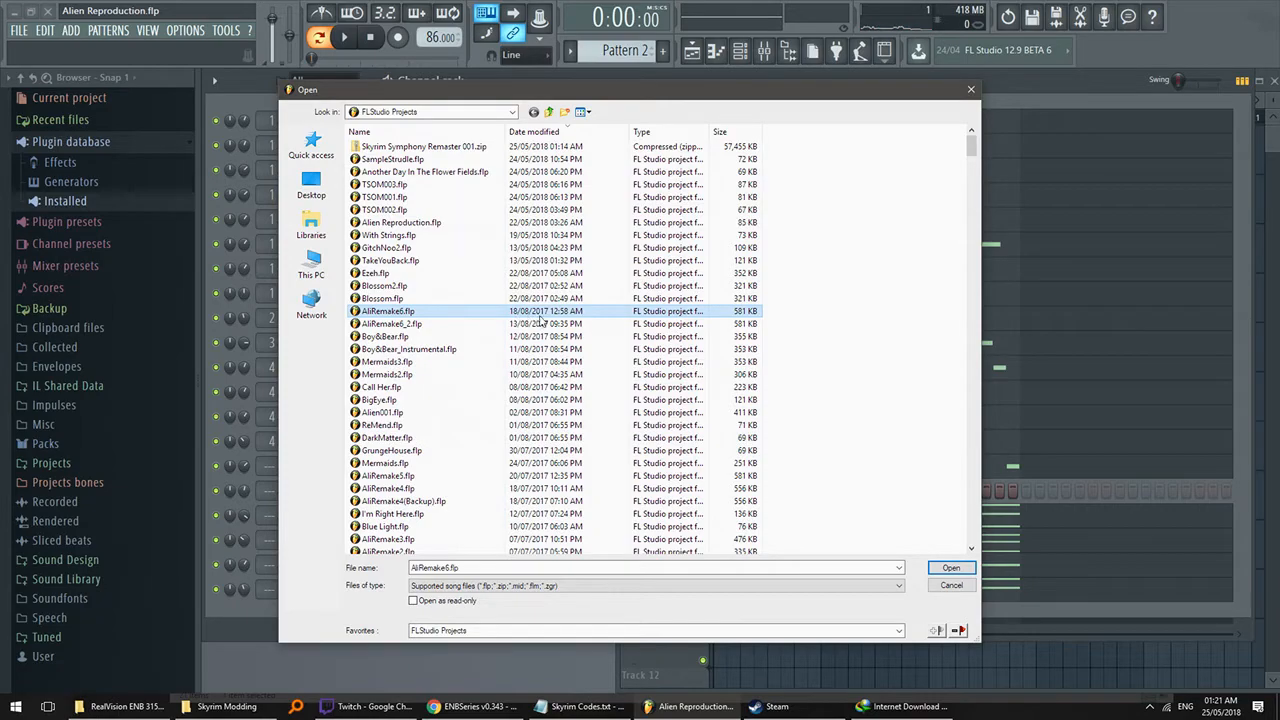
double_click(562, 314)
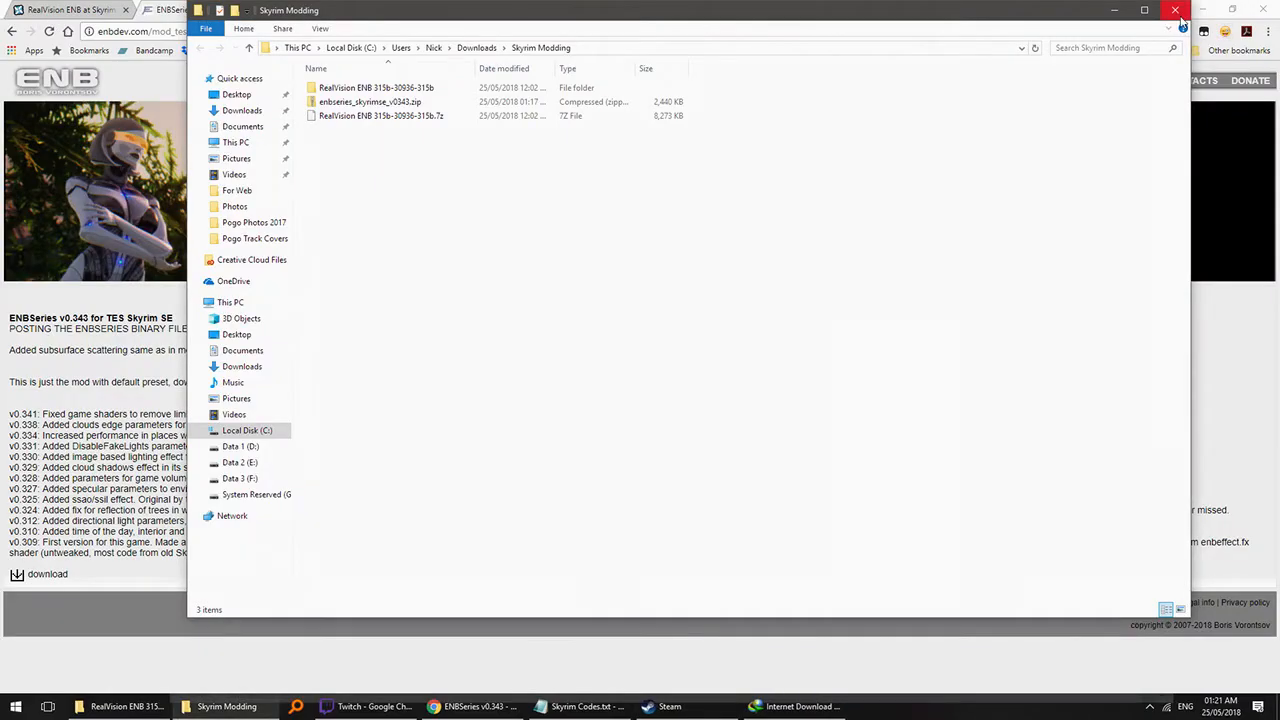
- Switch to the Twitch stream chat, closing the Skyrim Modding folder window and declining the Internet Download Manager integration prompt
click(1179, 14)
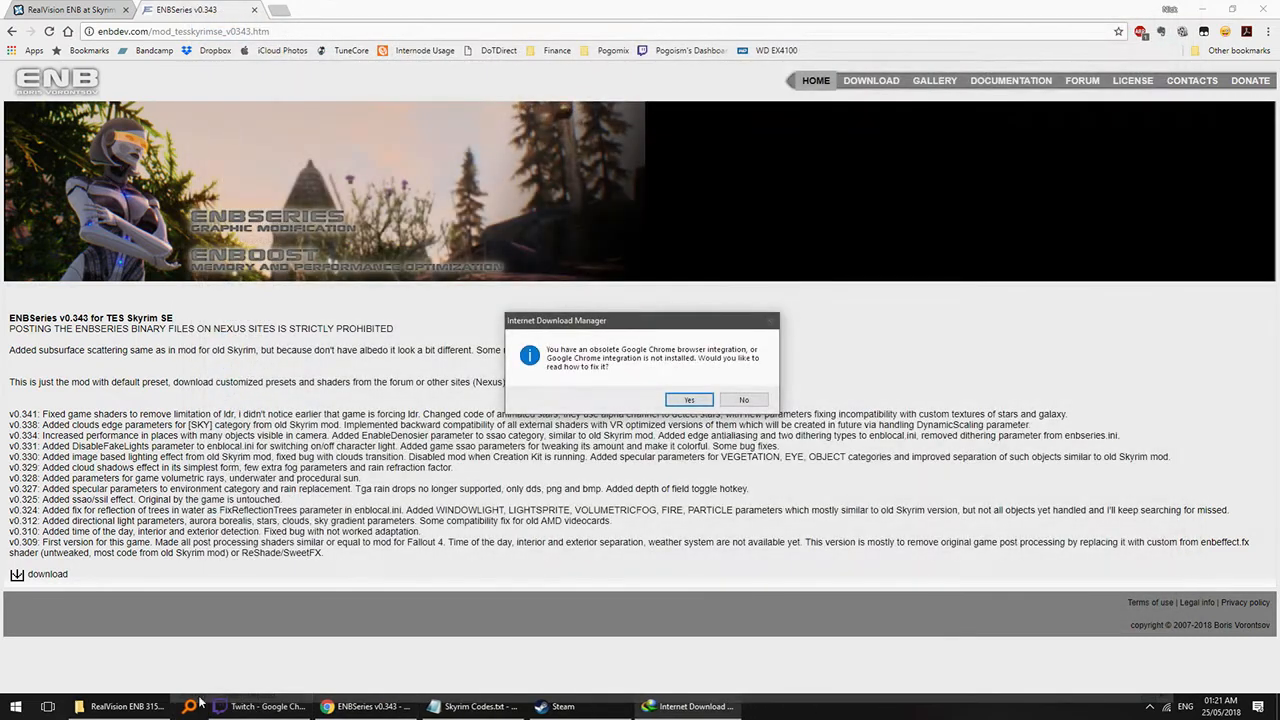
click(256, 708)
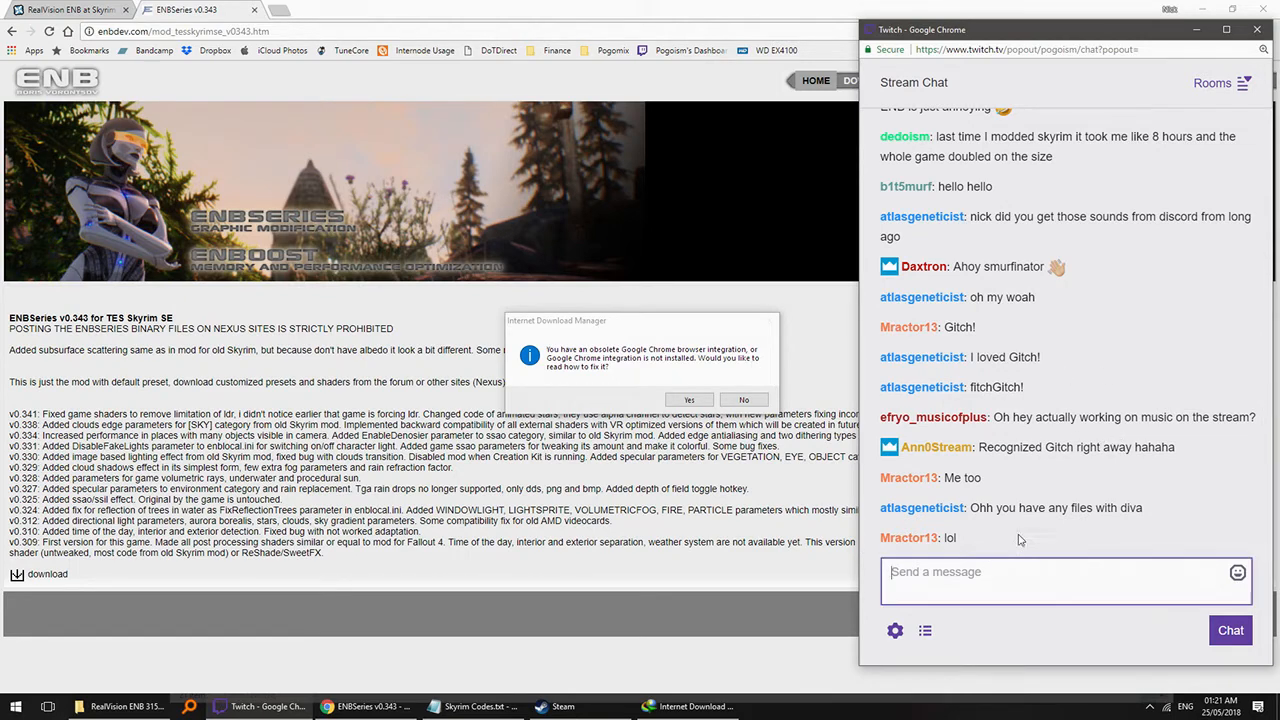
click(735, 360)
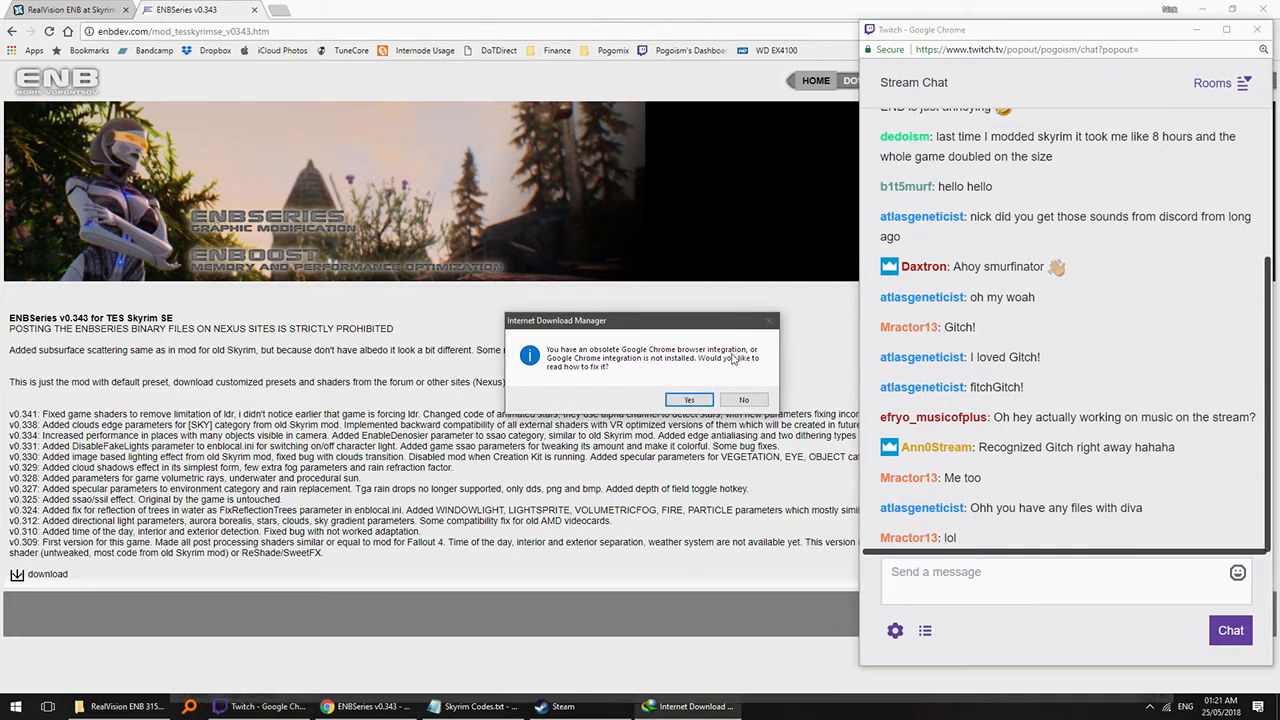
click(771, 399)
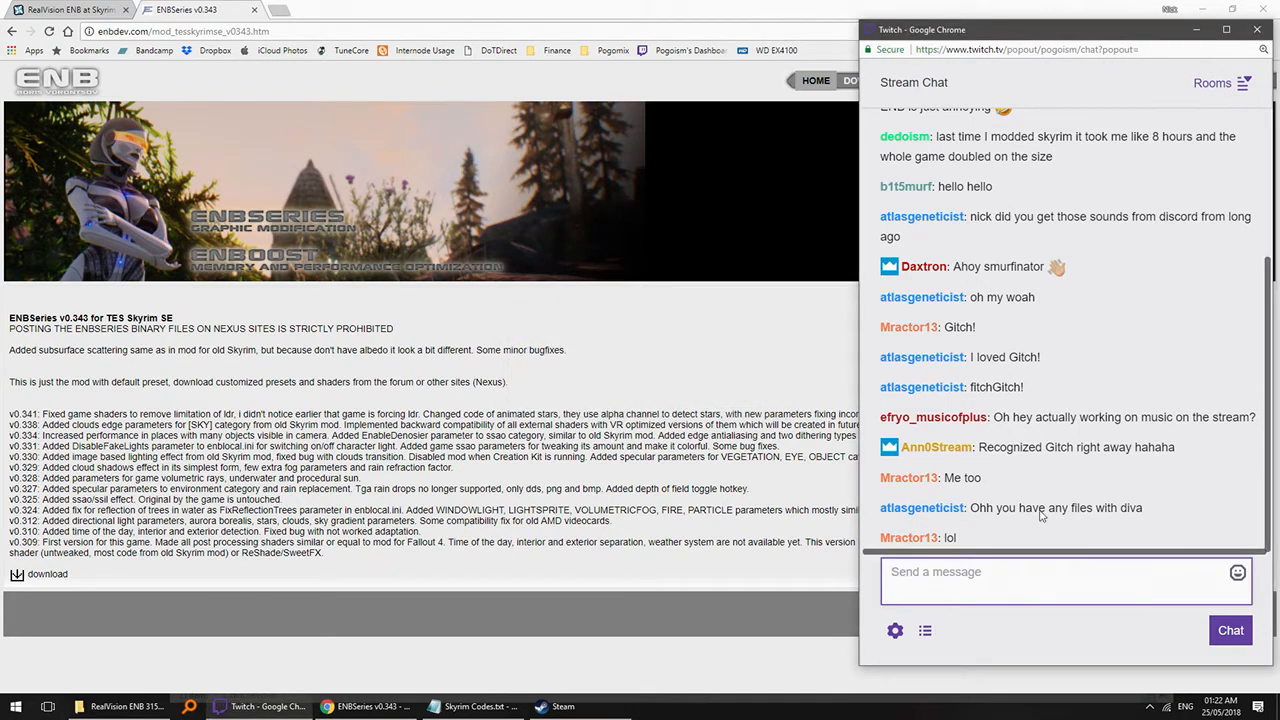
drag(981, 447, 1207, 451)
click(1032, 452)
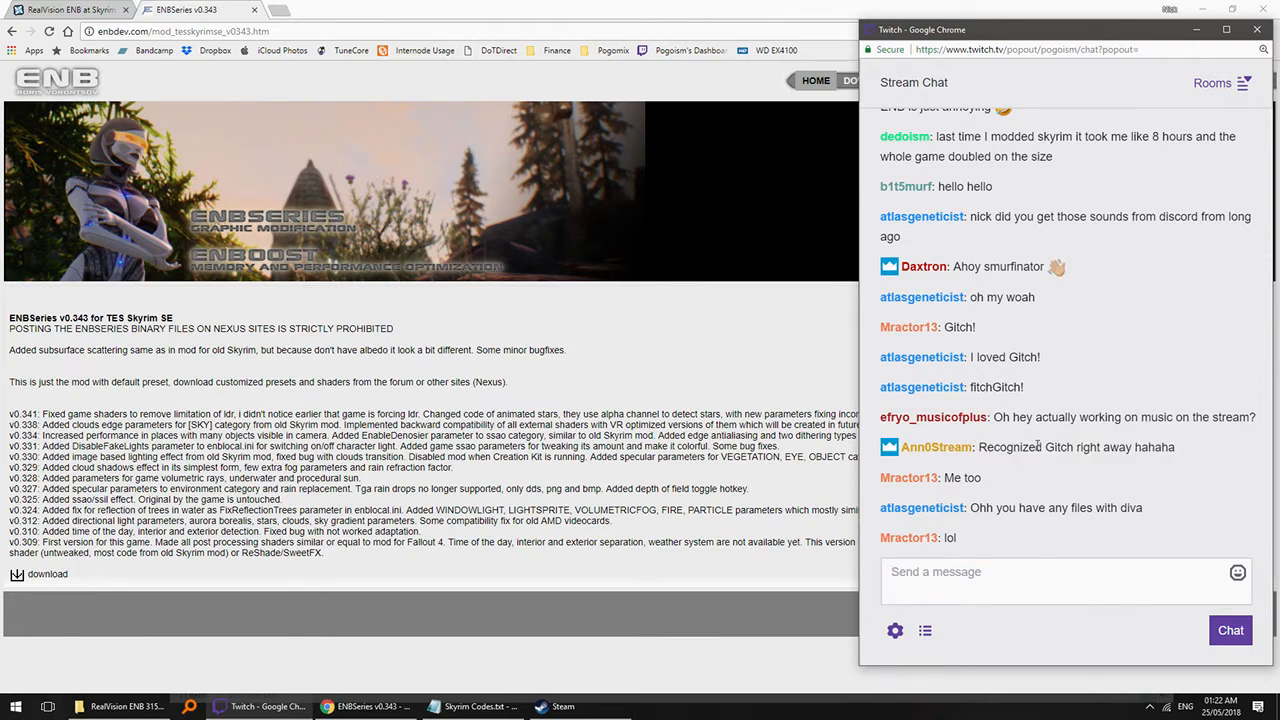
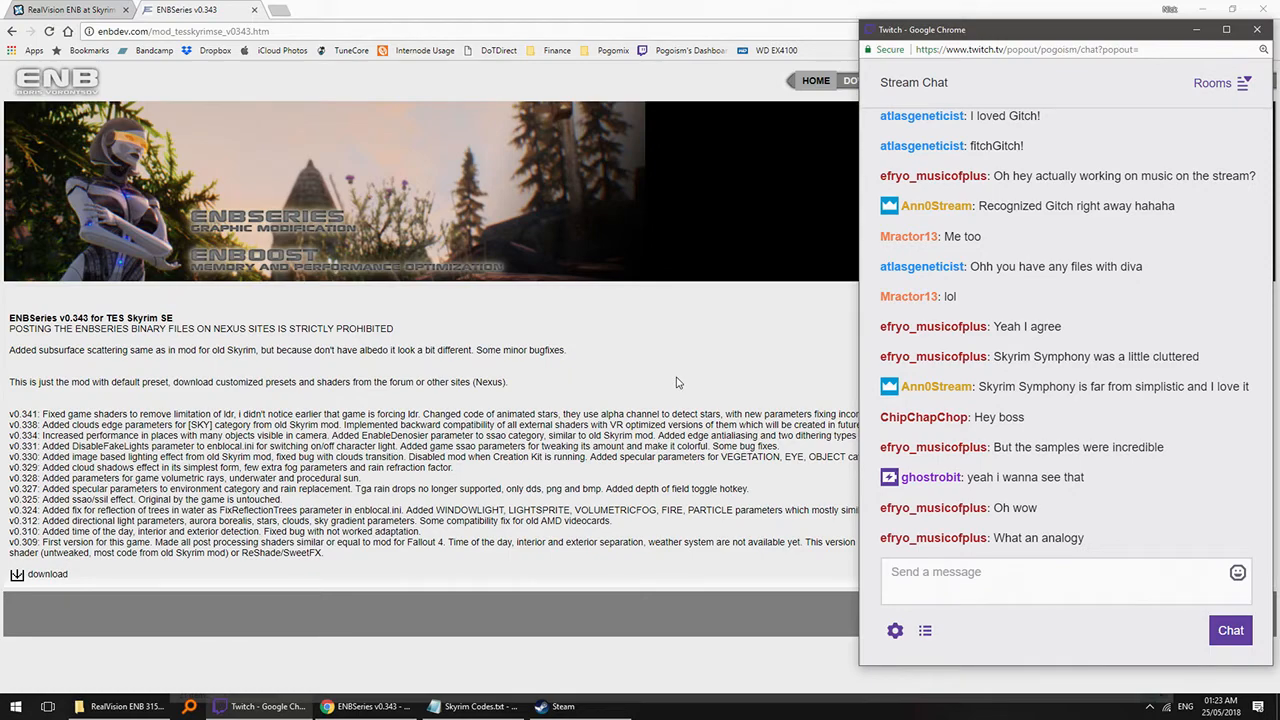
- Start FL Studio again, open the recent project TSOM002.flp and play its Pattern 1
key(super)
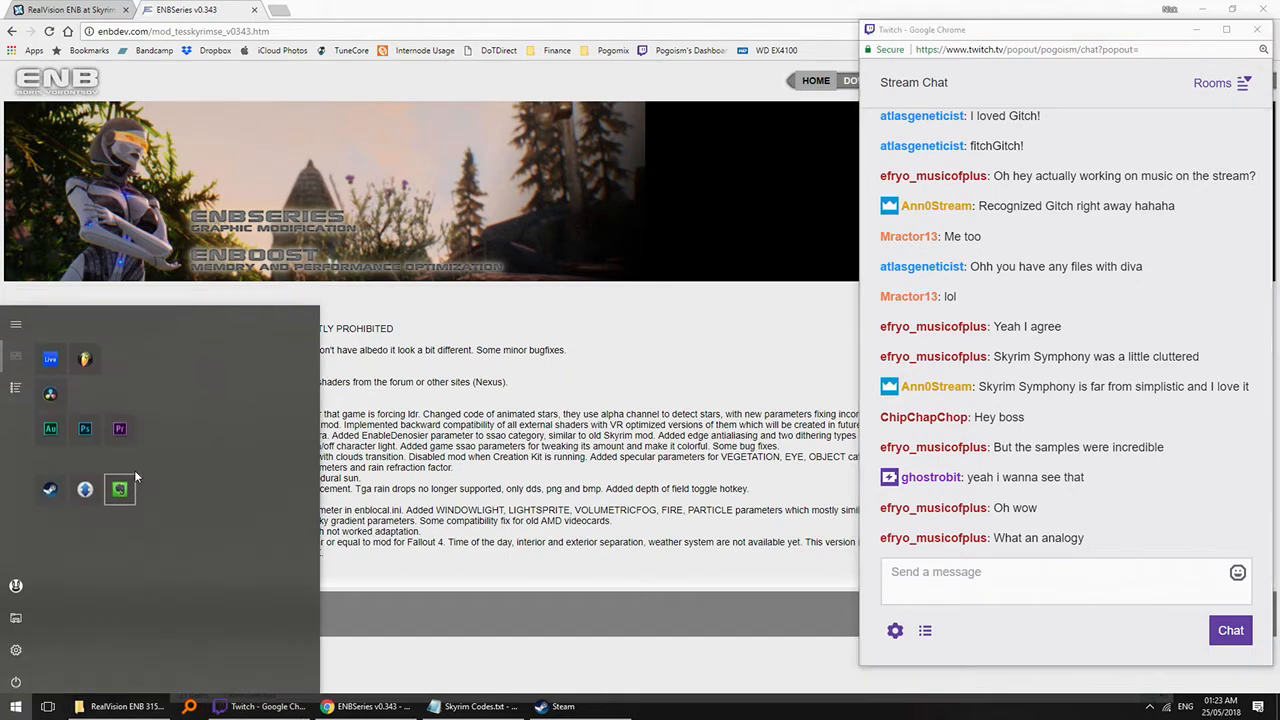
click(96, 357)
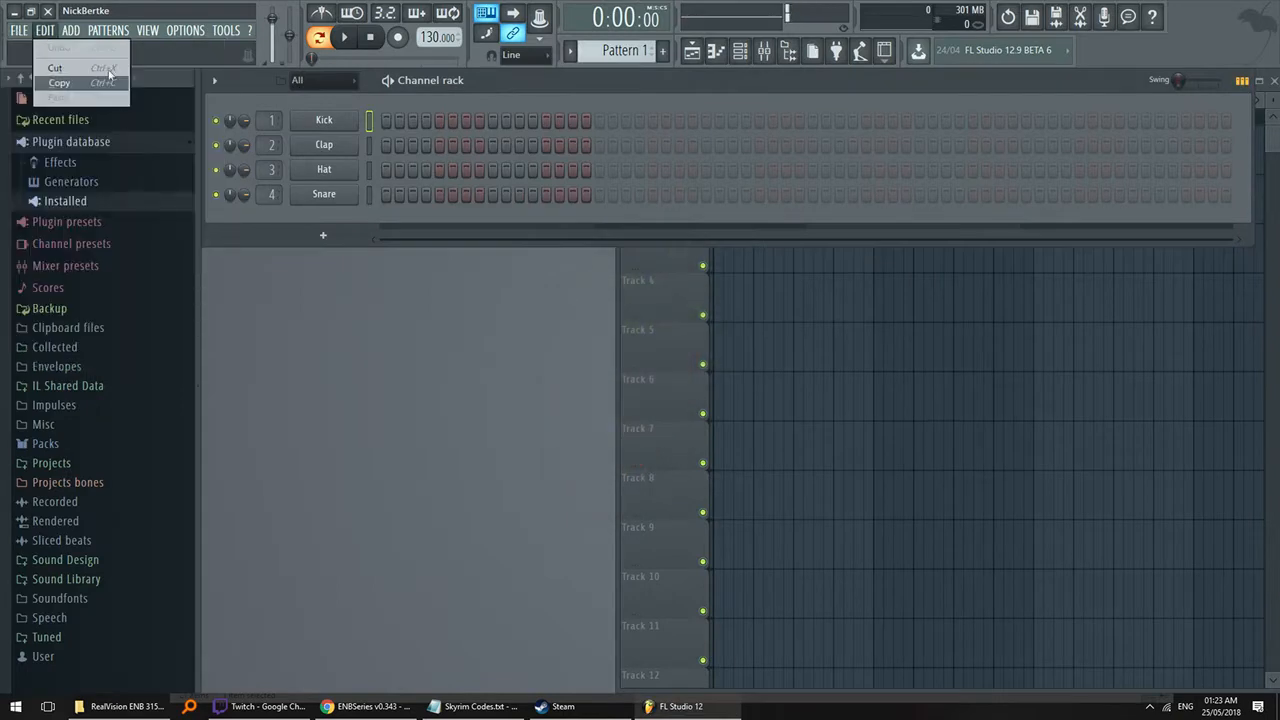
click(22, 31)
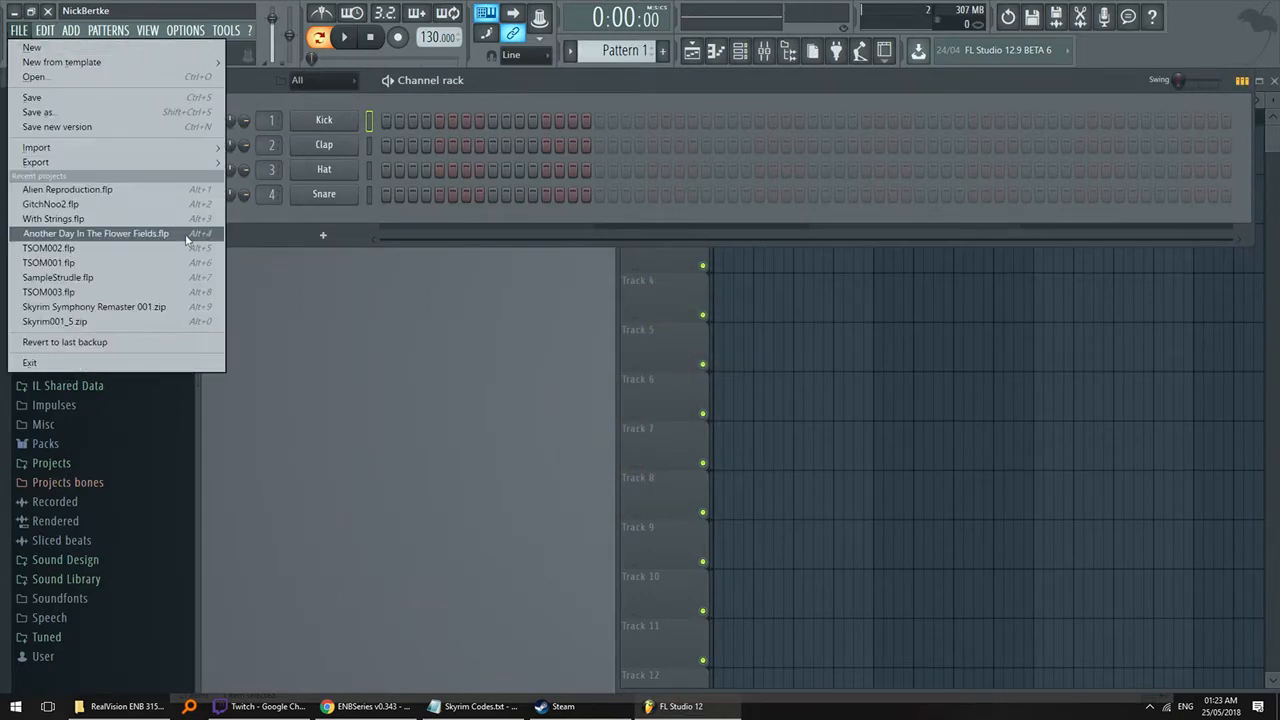
click(60, 248)
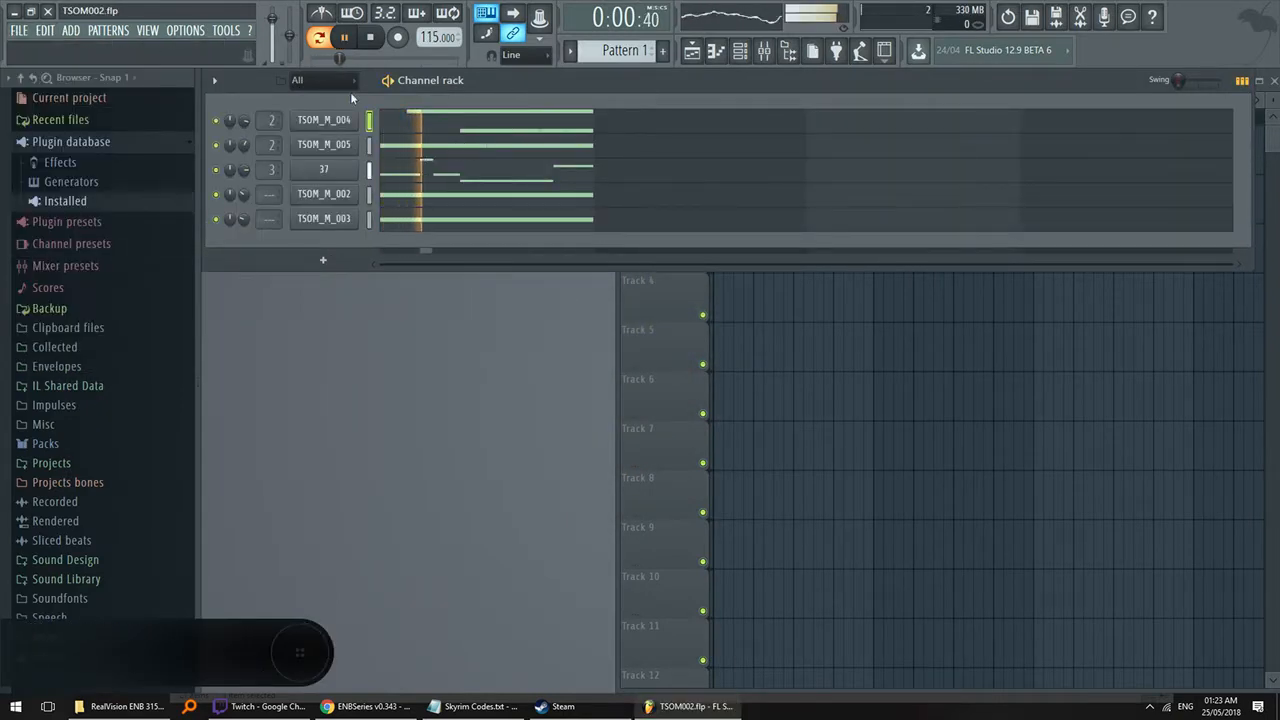
- Open the recent project TSOM001.flp
click(19, 30)
click(136, 264)
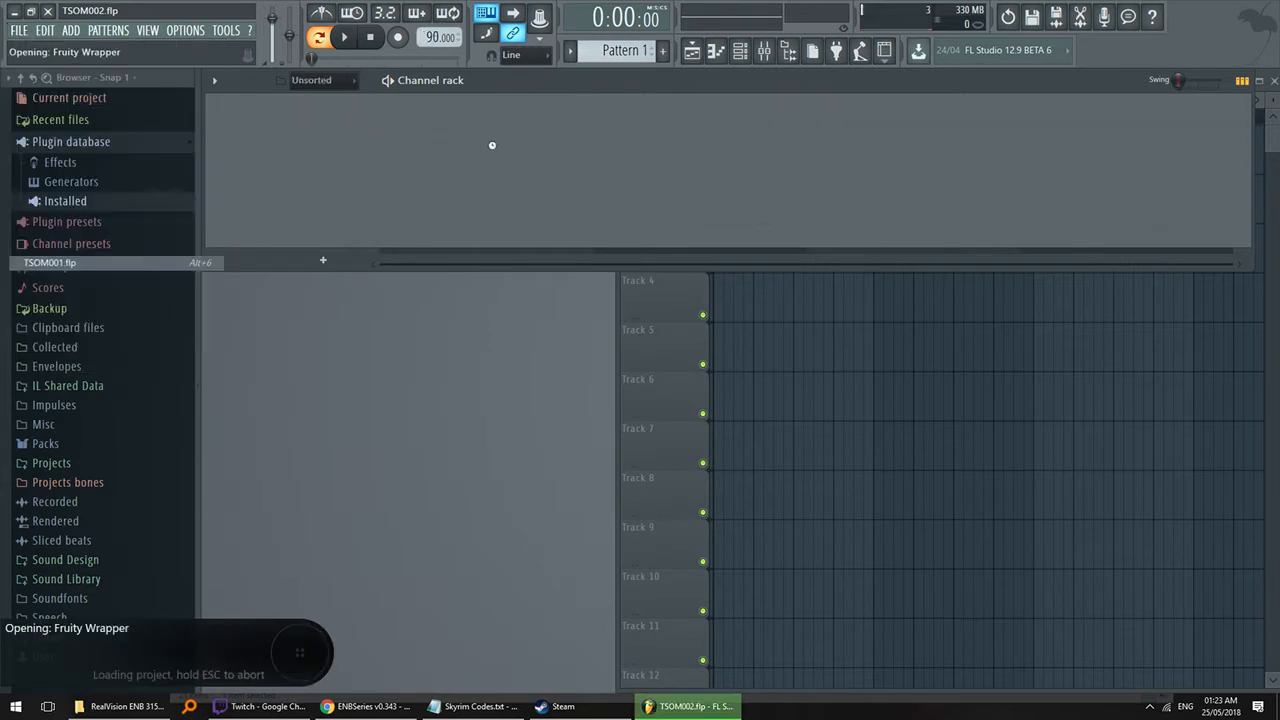
- Open the recent project TSOM003.flp and play its Pattern 1
click(20, 30)
click(150, 291)
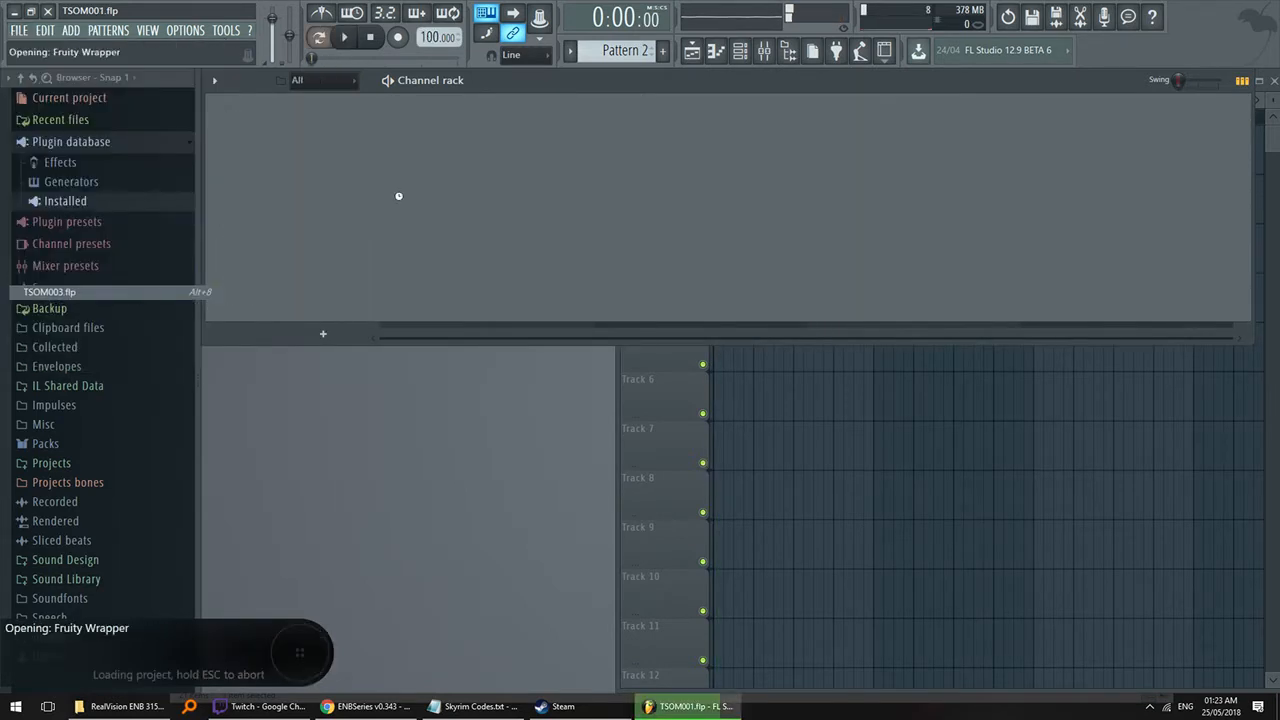
key(space)
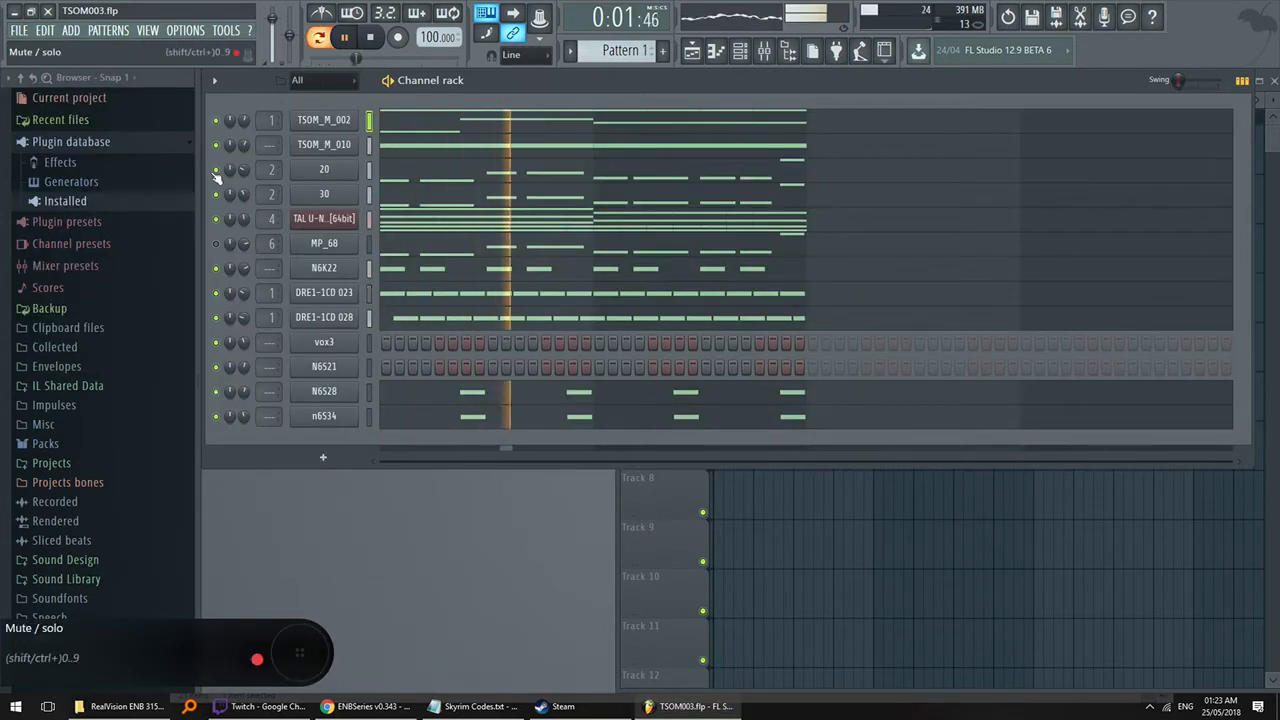
- Stop playback, solo channel 20 and show the sample page of its channel settings
key(space)
right_click(215, 170)
click(324, 169)
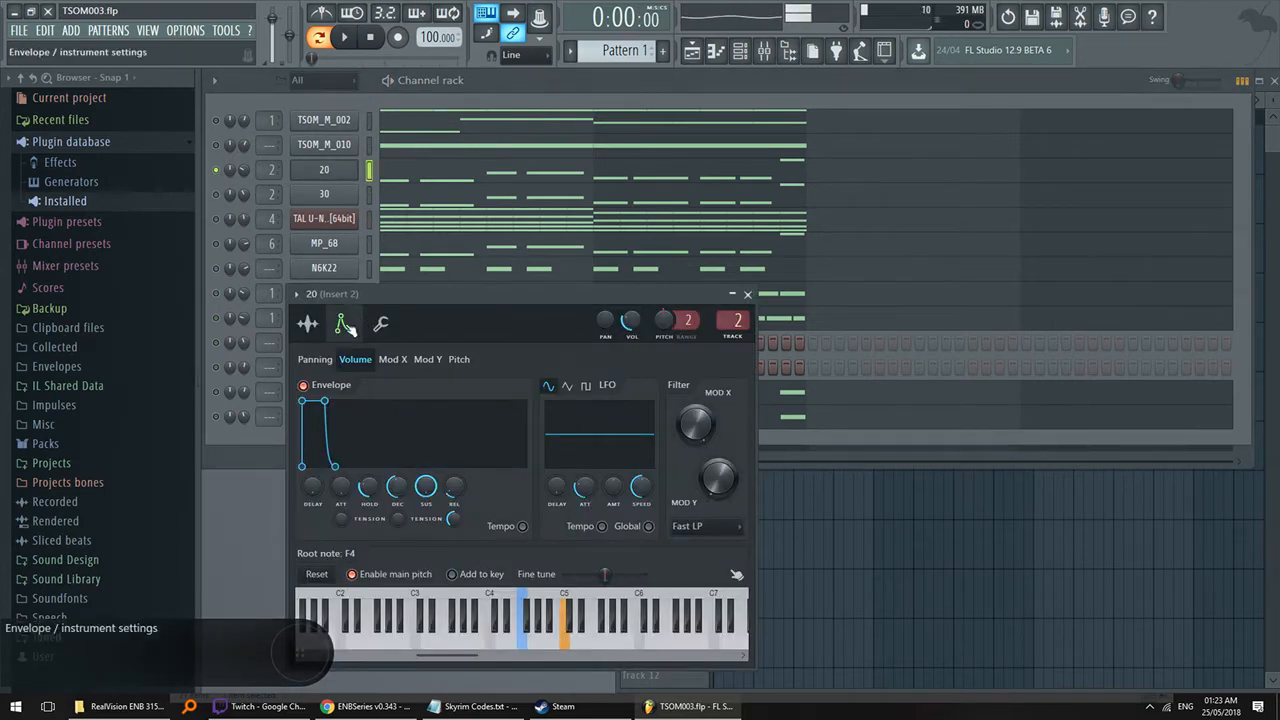
click(307, 323)
- Examine the waveform in channel 20's sampler settings, repositioning the window over the channel rack, and close it
click(247, 172)
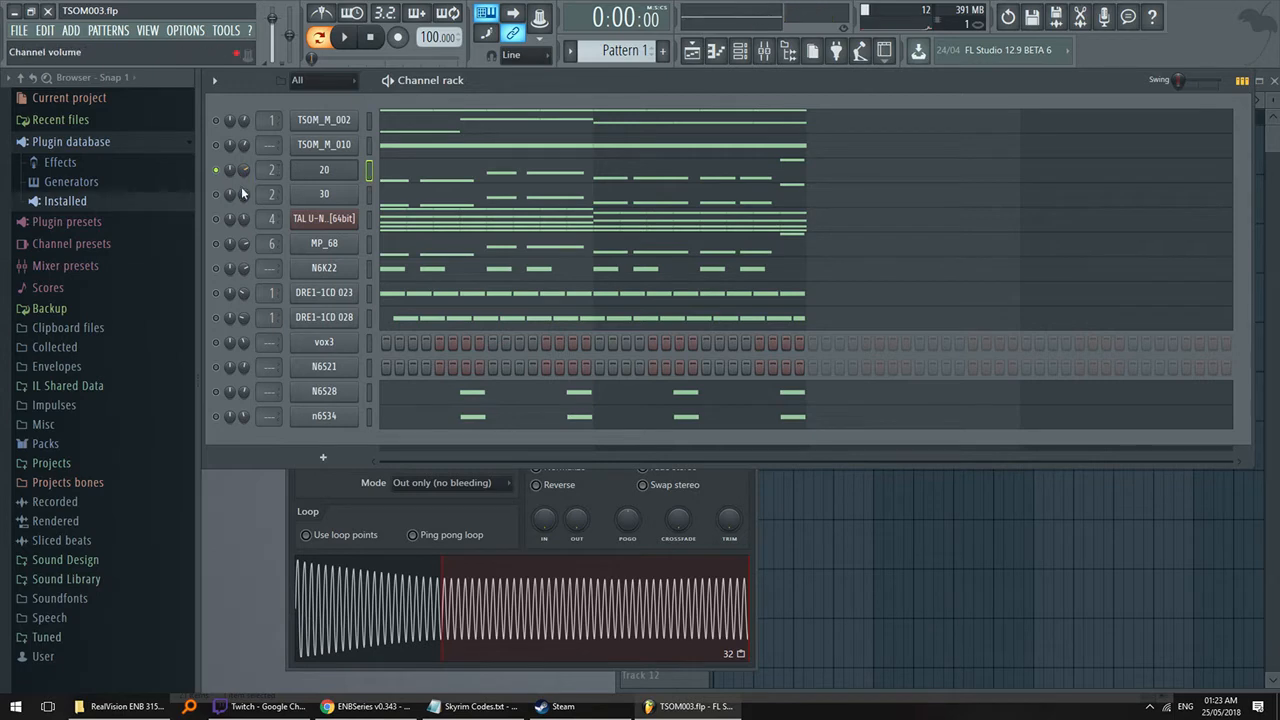
click(338, 172)
click(340, 174)
drag(527, 296, 636, 188)
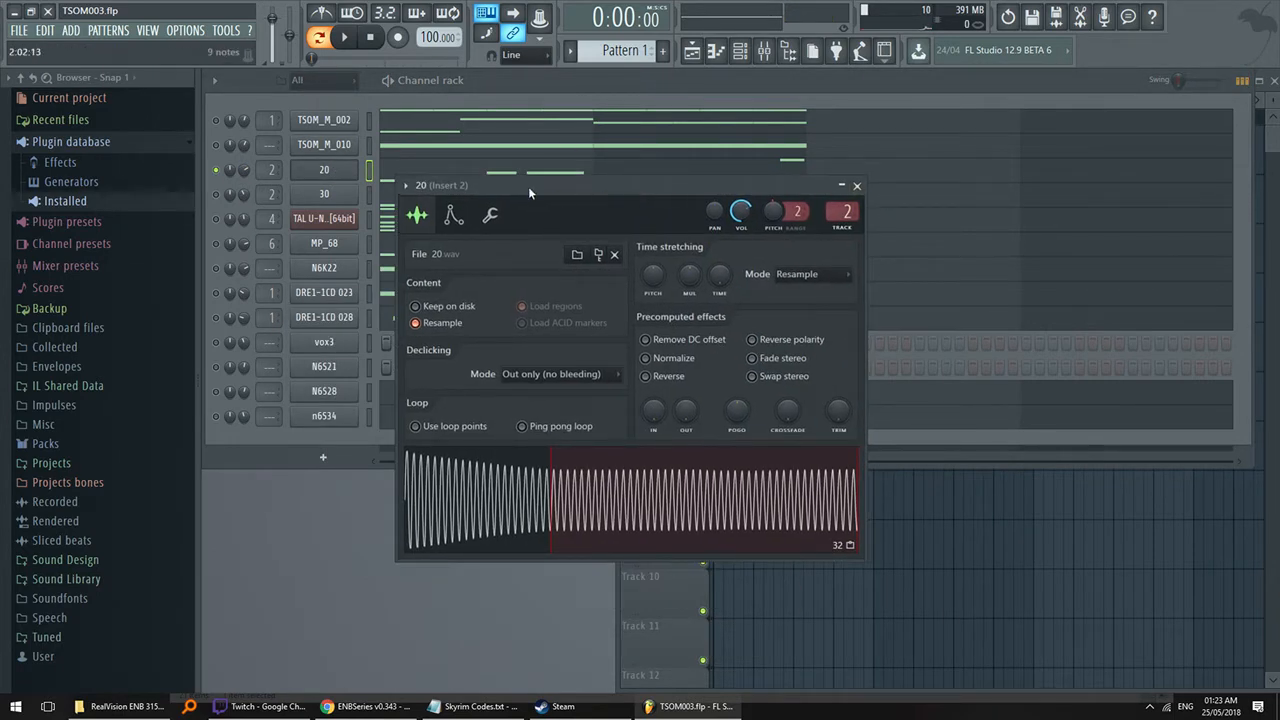
drag(526, 187, 529, 157)
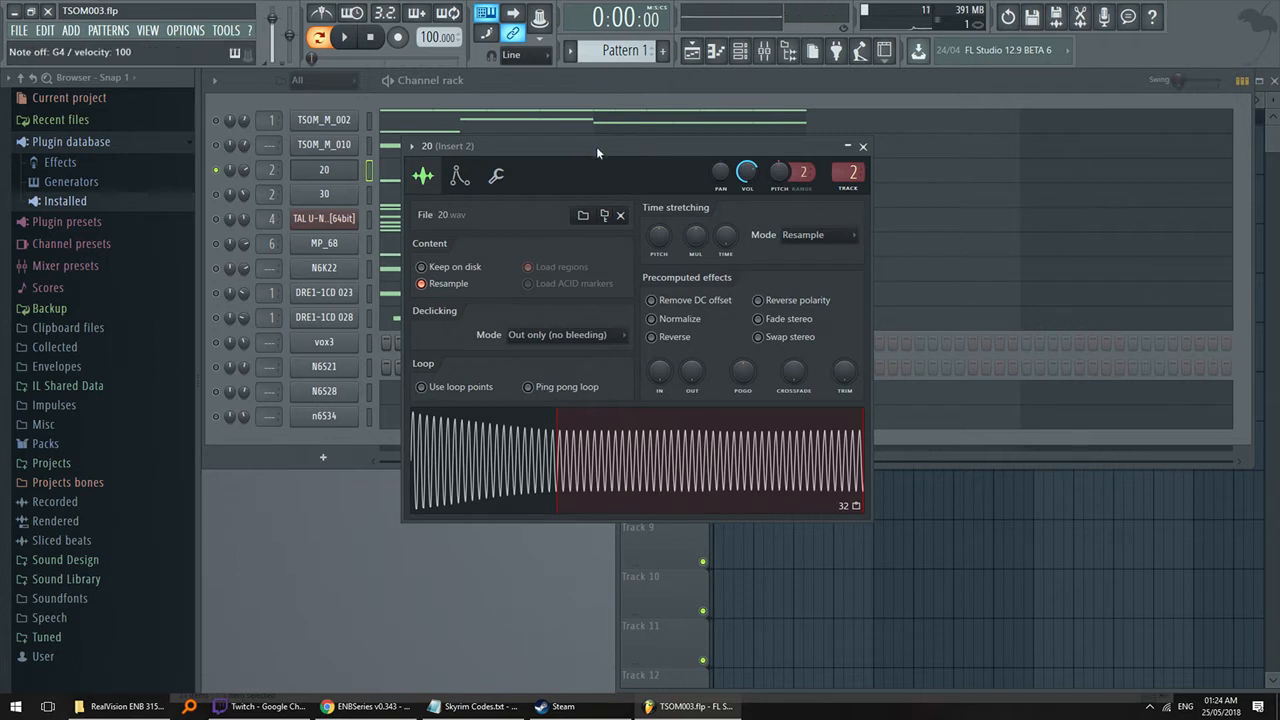
drag(596, 150, 575, 124)
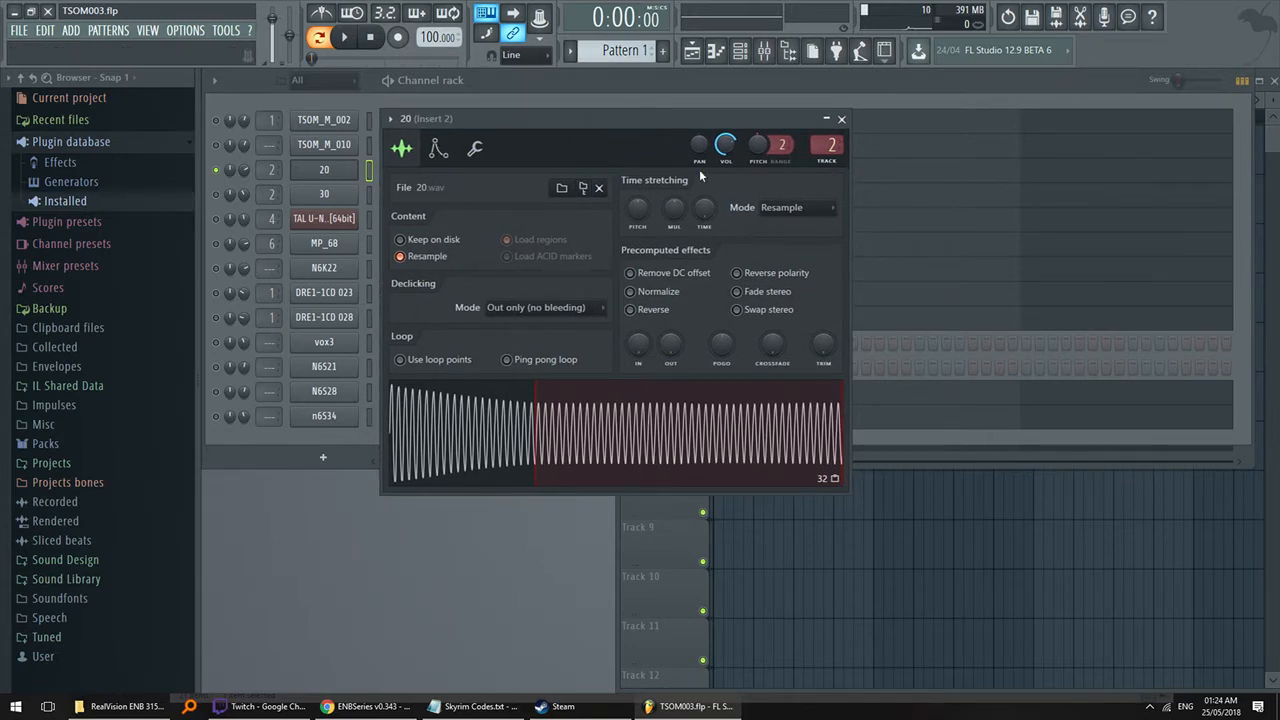
click(841, 119)
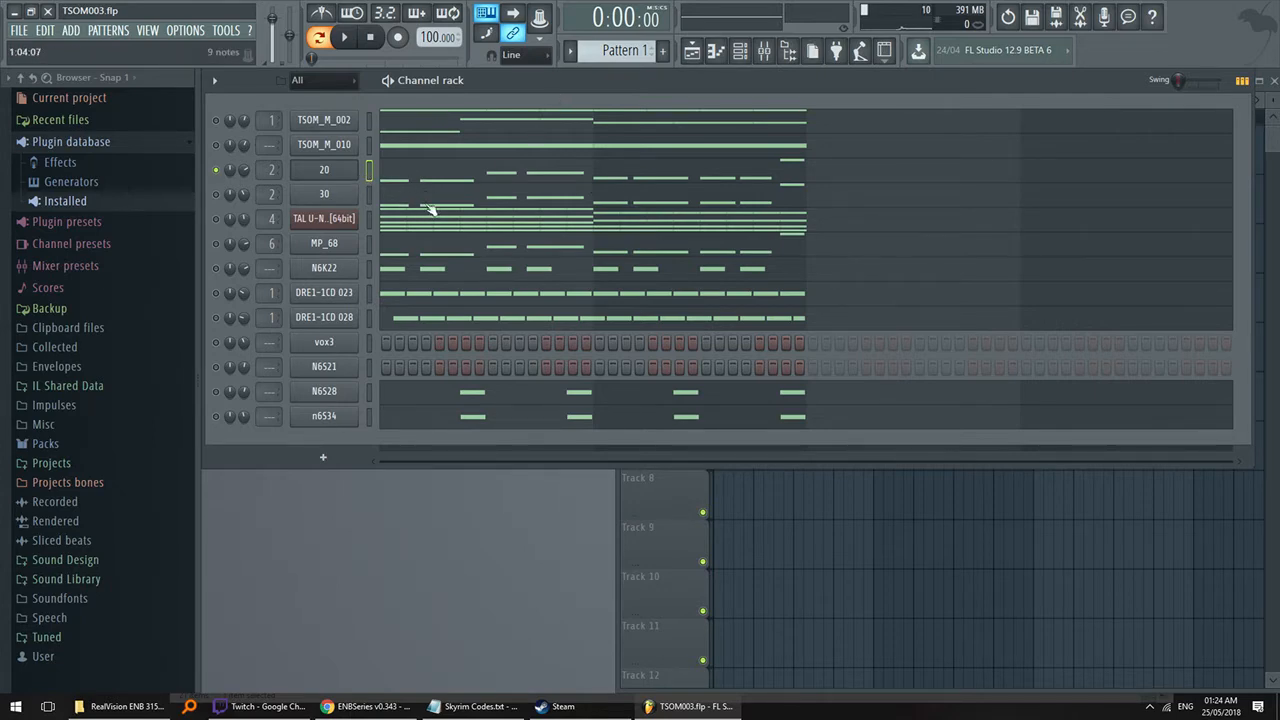
- Switch to File Explorer and open the Exports folder inside Audio on the Data 1 (D:) drive
click(150, 706)
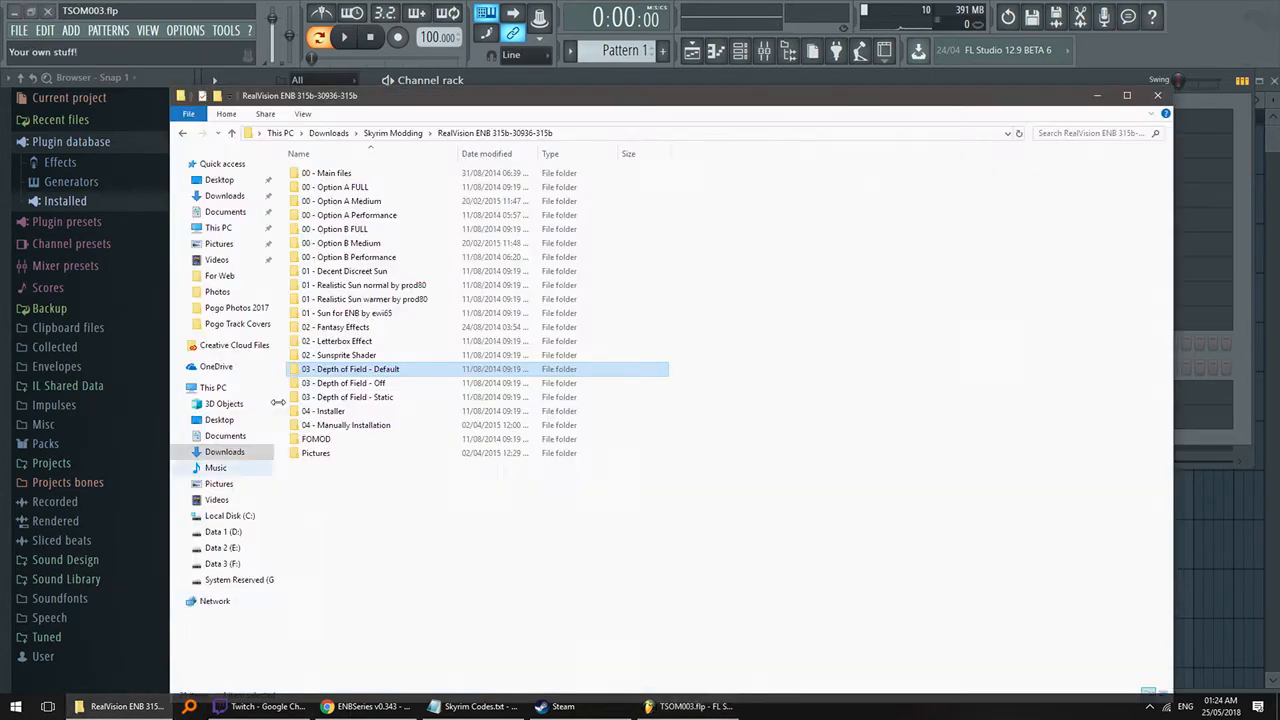
click(222, 531)
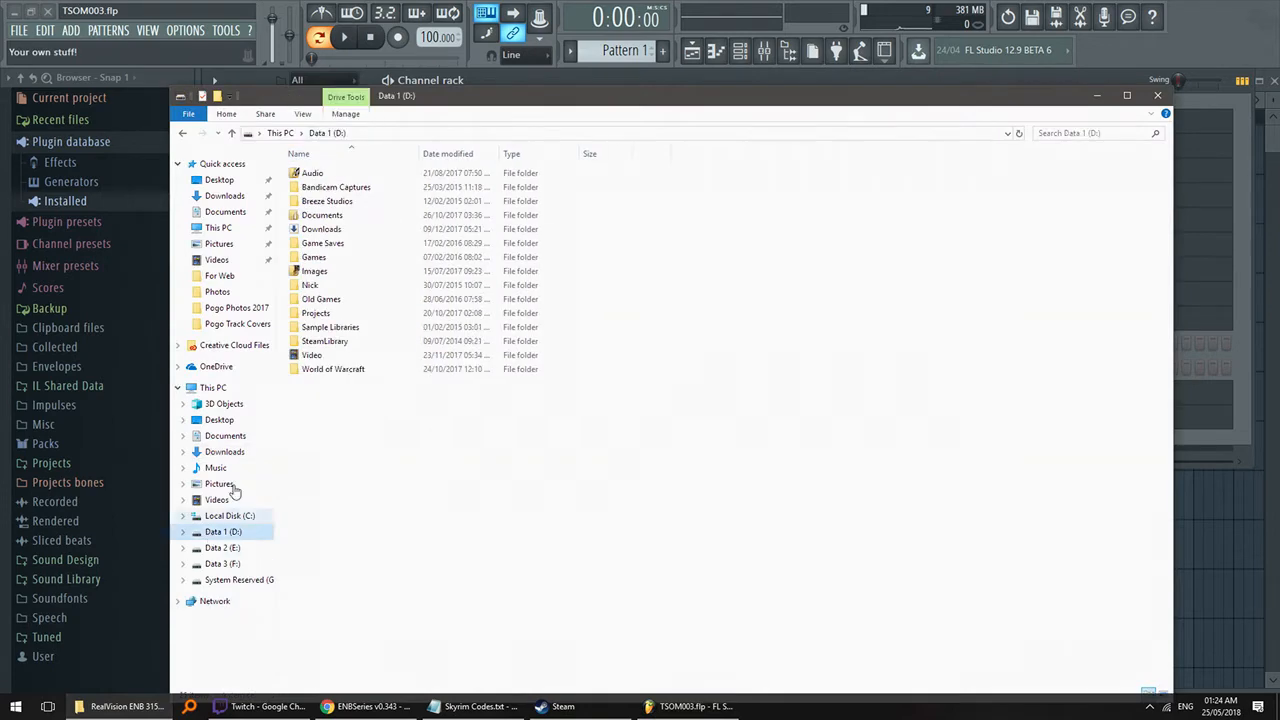
double_click(343, 175)
double_click(343, 176)
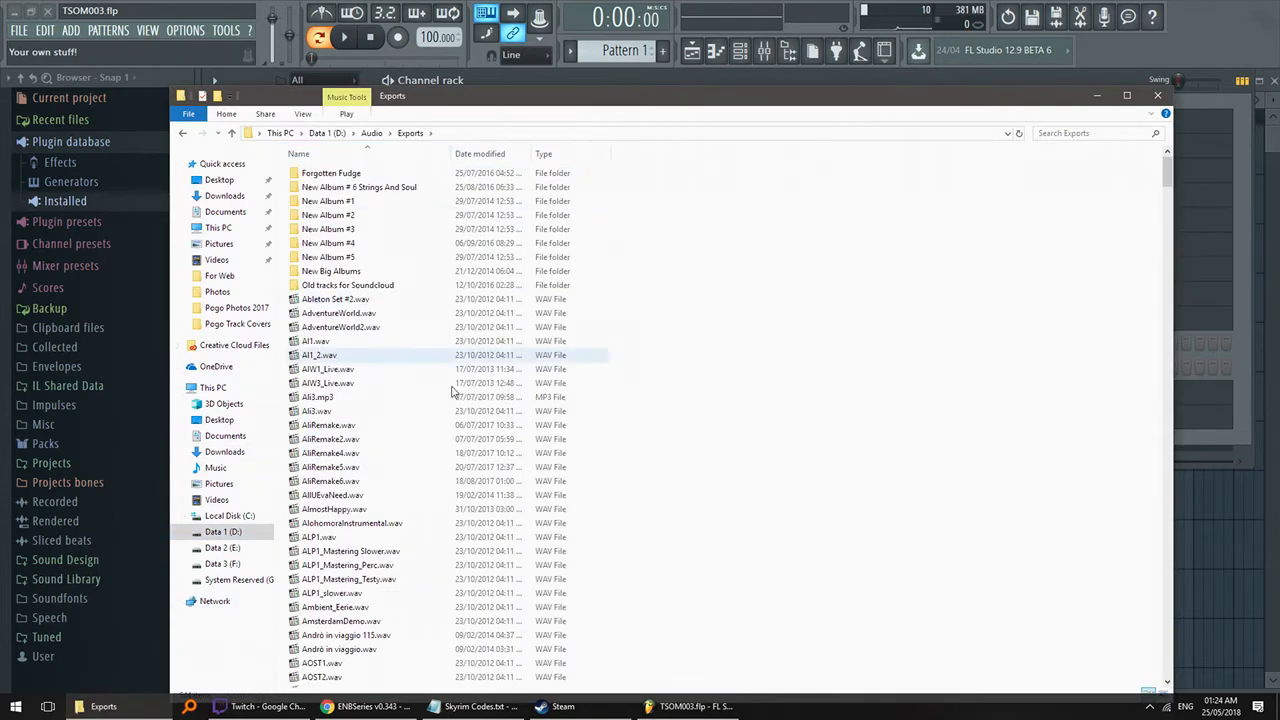
- Find PsychoSoup003_4_3.mp3 in the Exports folder, play it from about 0:32 and pause it
scroll(459, 403, down, 20)
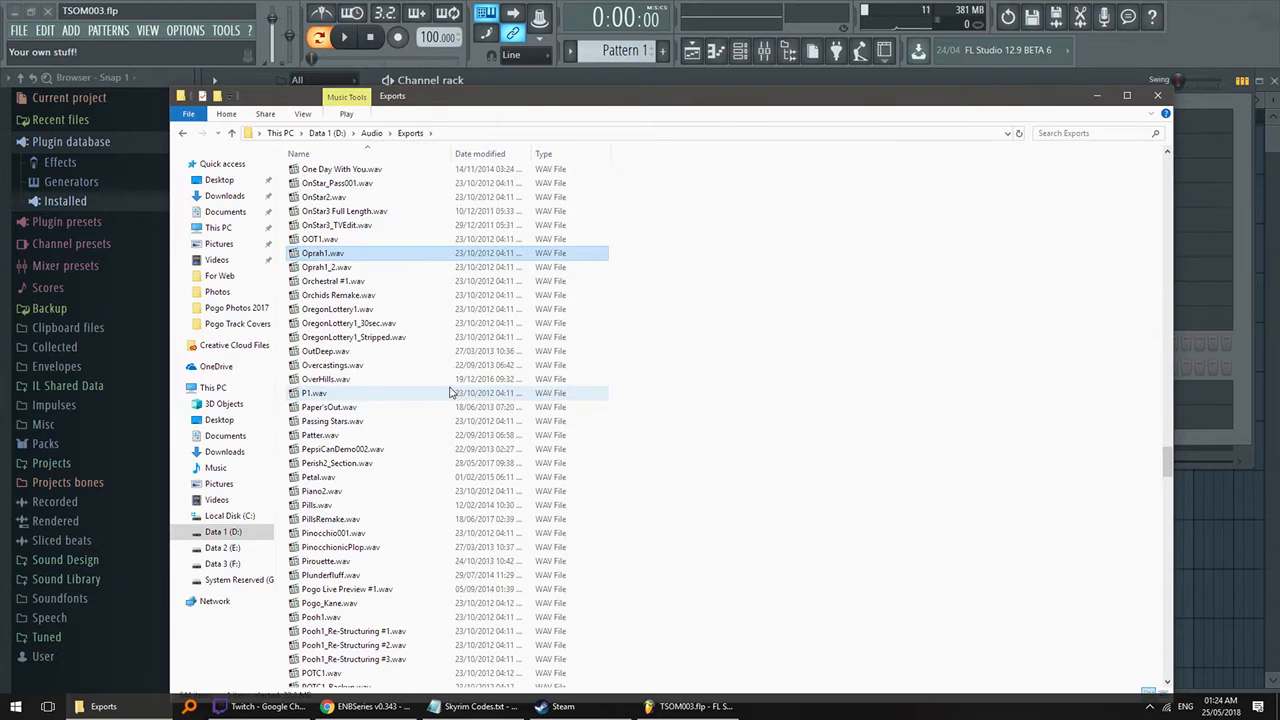
scroll(449, 393, down, 3)
scroll(443, 388, down, 4)
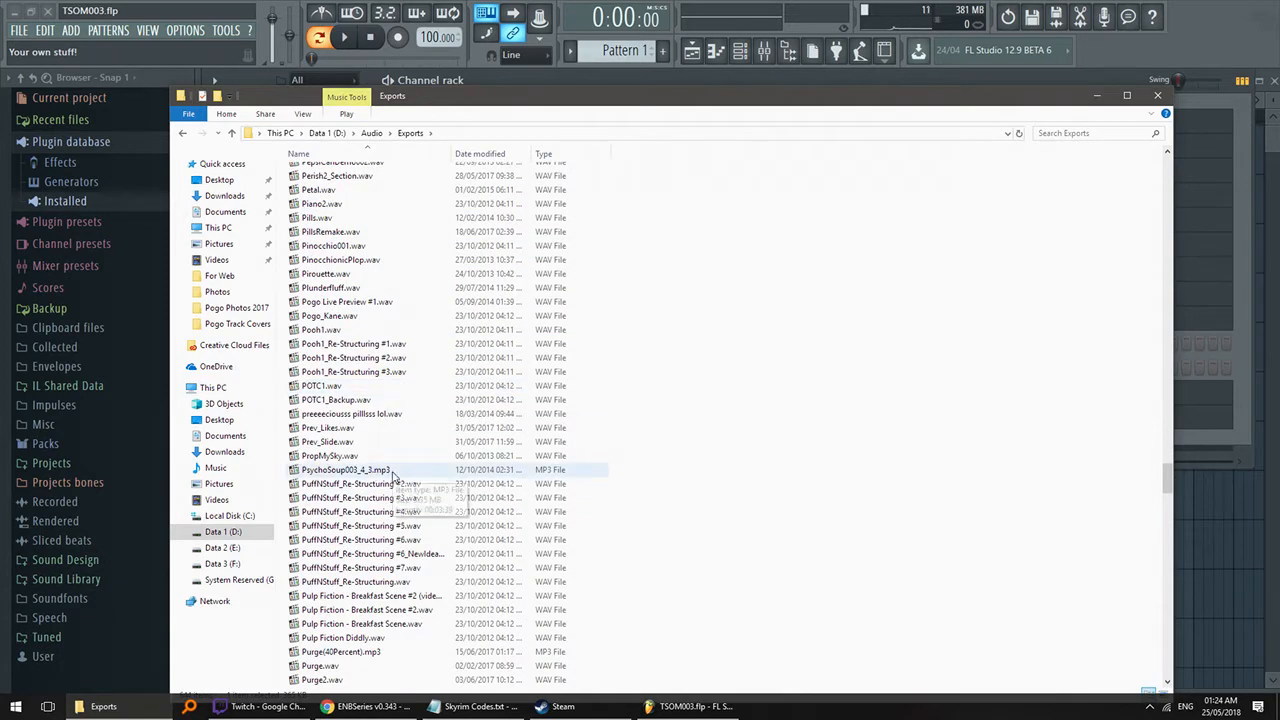
double_click(393, 473)
click(571, 397)
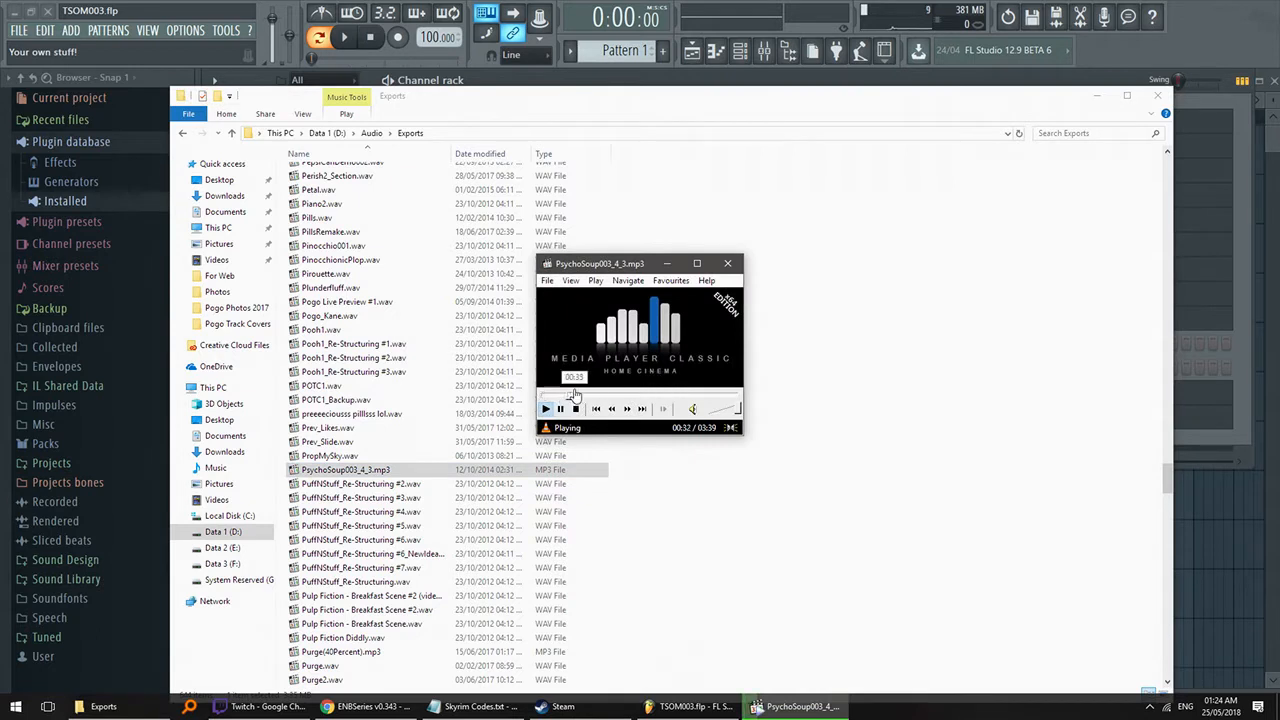
click(560, 408)
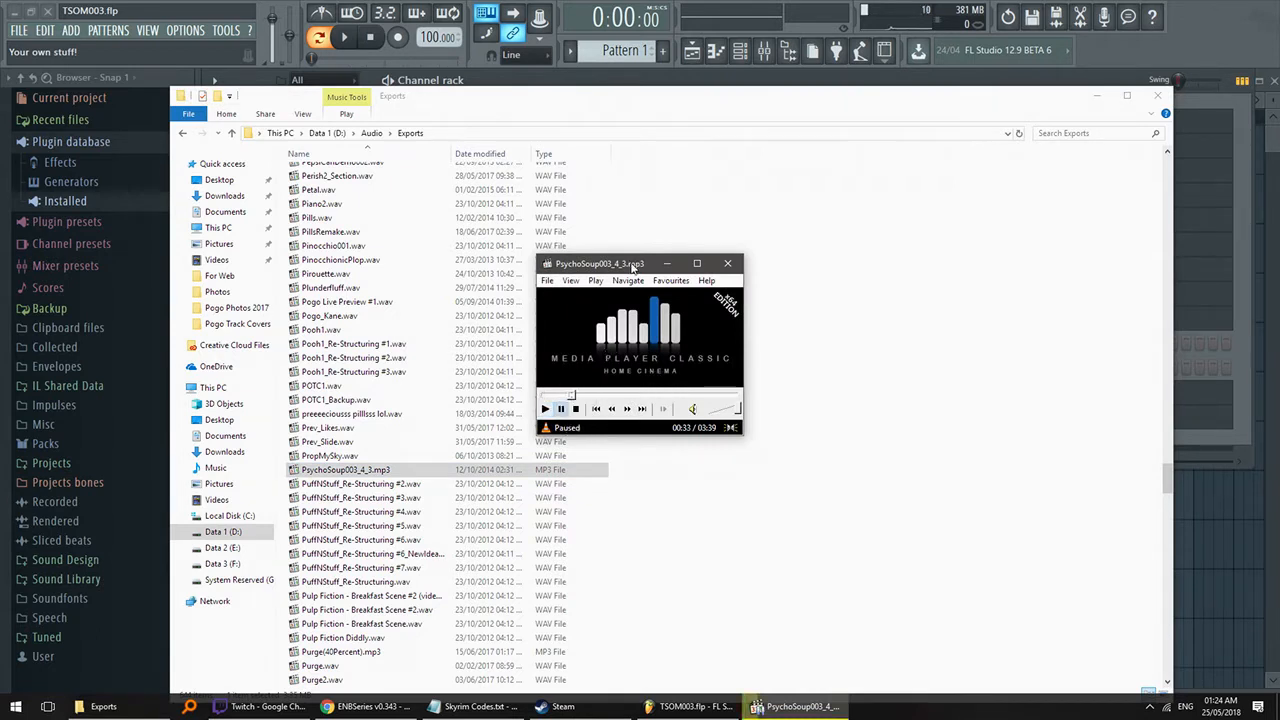
- Listen to more of PsychoSoup003_4_3.mp3 in short stretches with pauses, and close the media player
drag(633, 268, 695, 256)
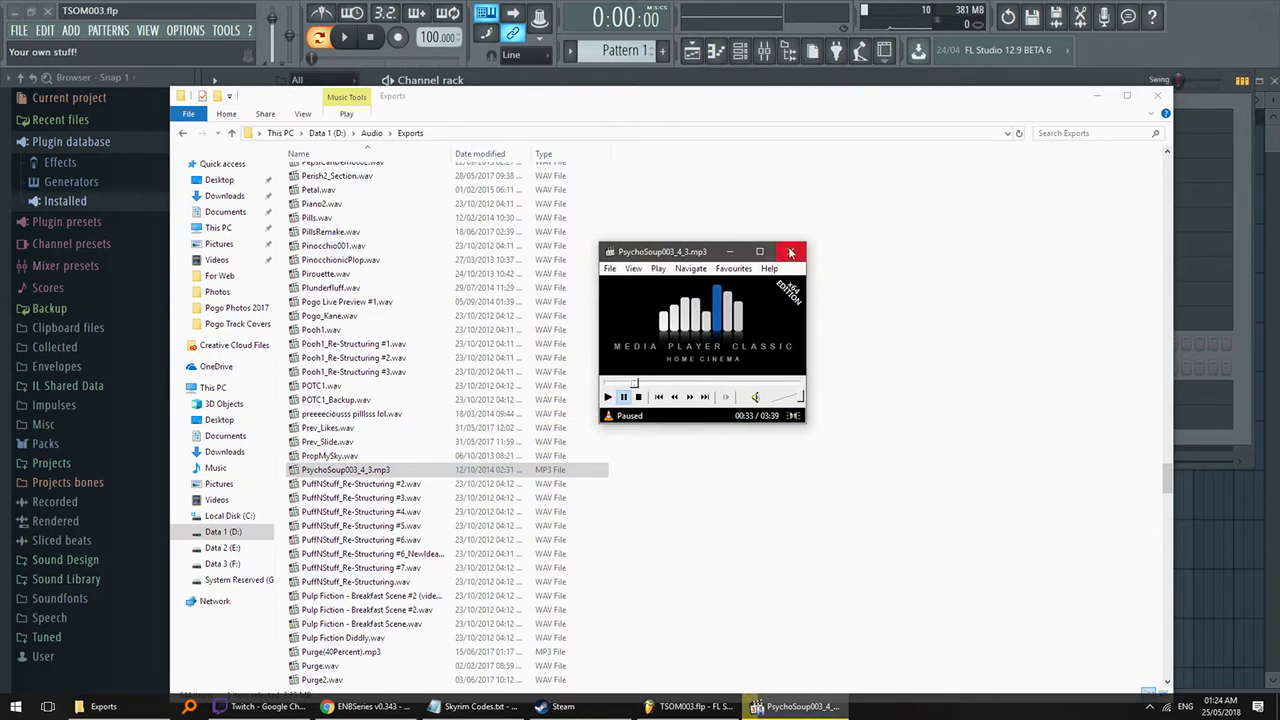
click(700, 315)
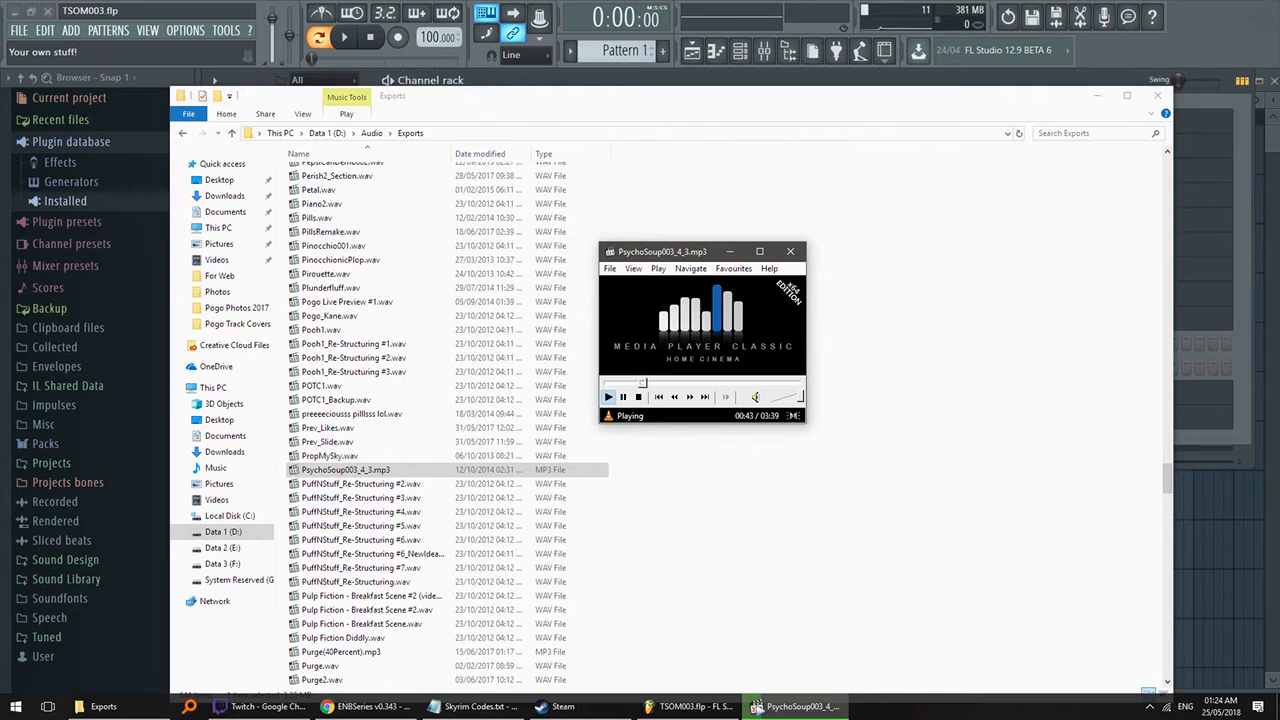
key(space)
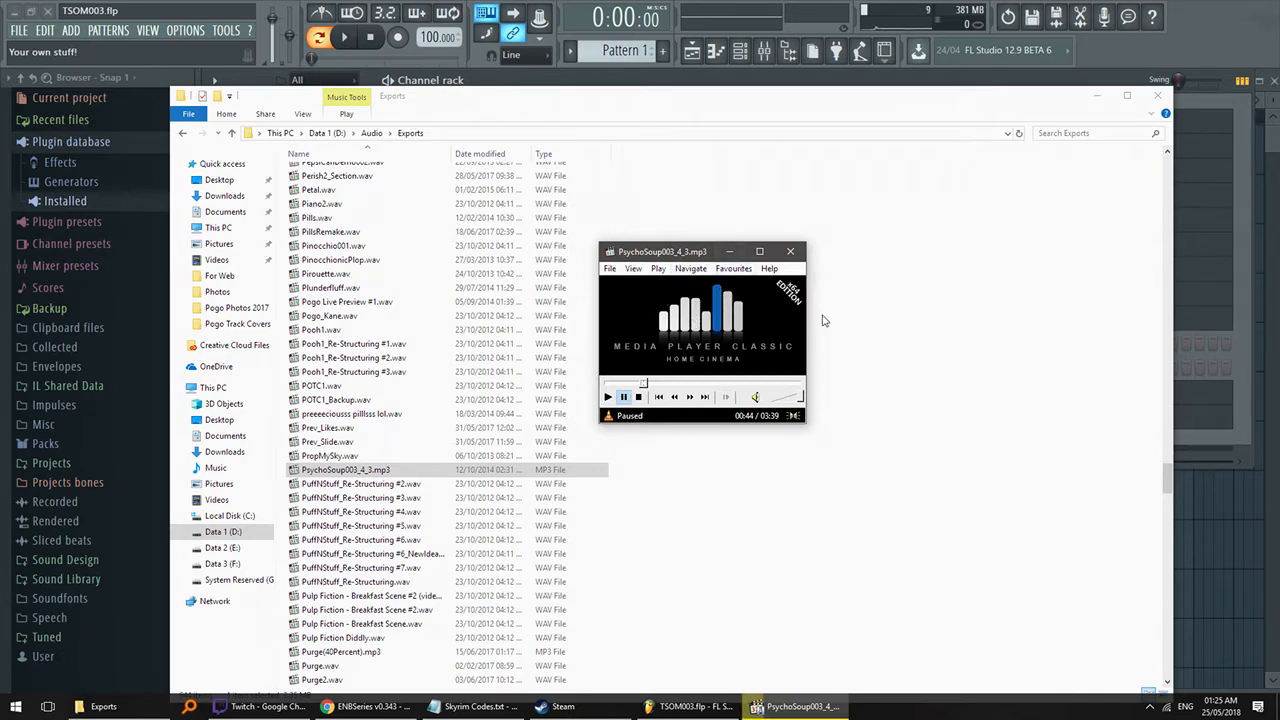
key(space)
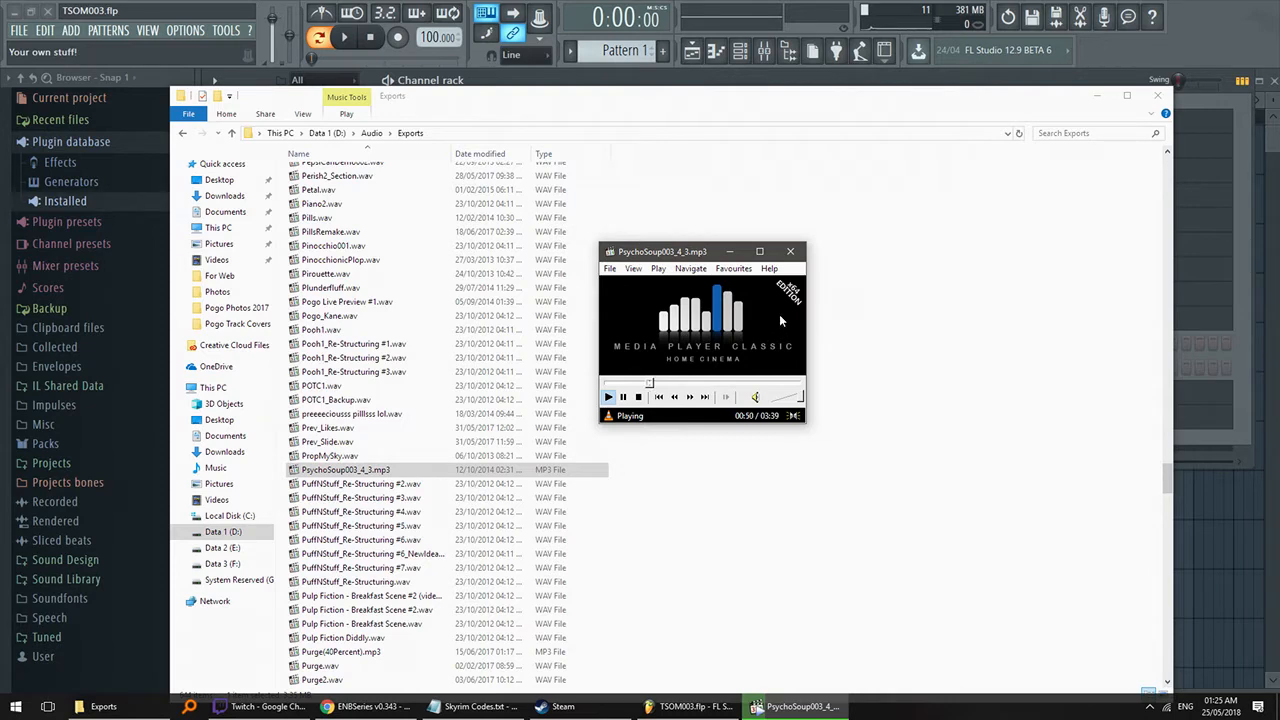
key(space)
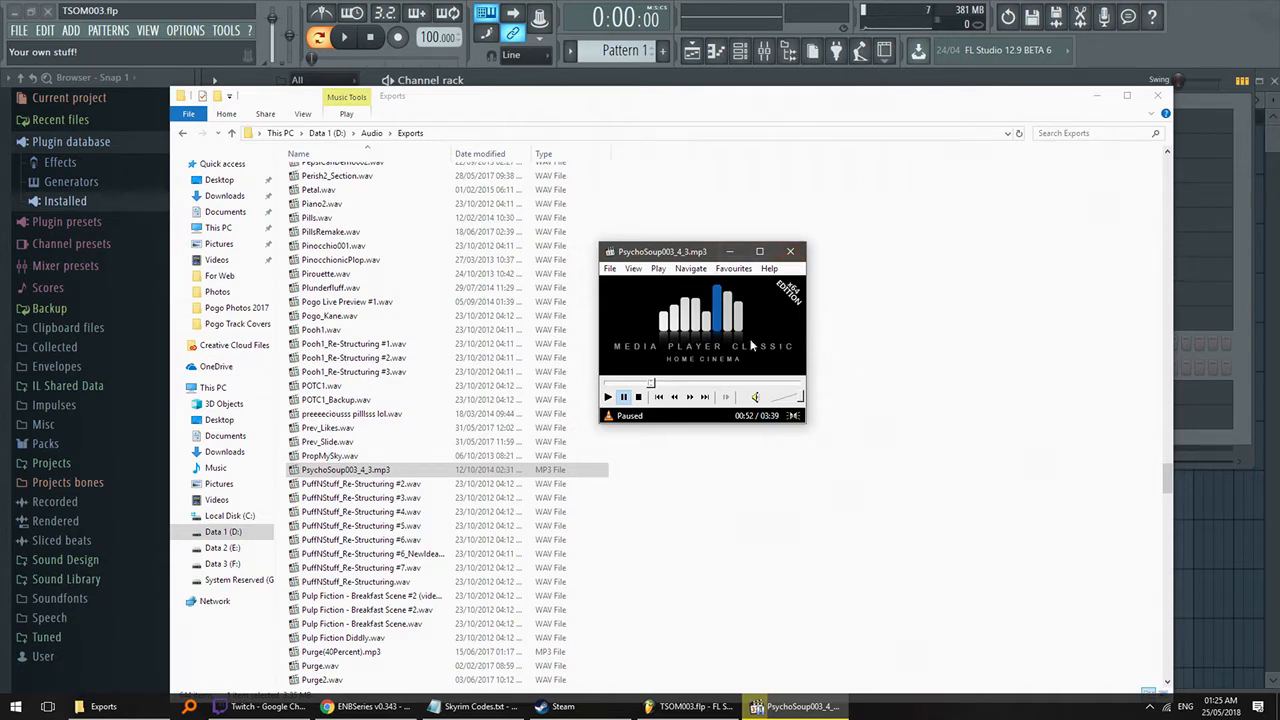
click(752, 299)
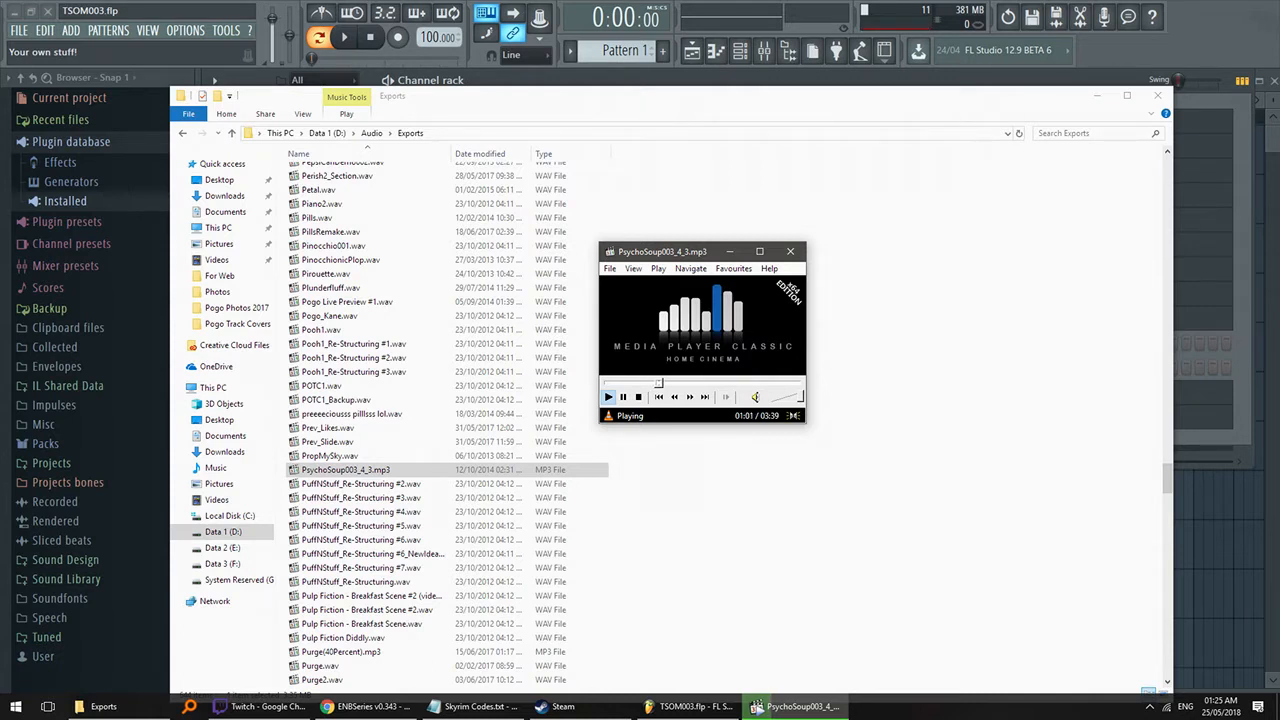
click(791, 252)
- Look through the Exports folder's alphabetical list for another track to play, around the names from M to R
click(596, 316)
scroll(596, 350, up, 15)
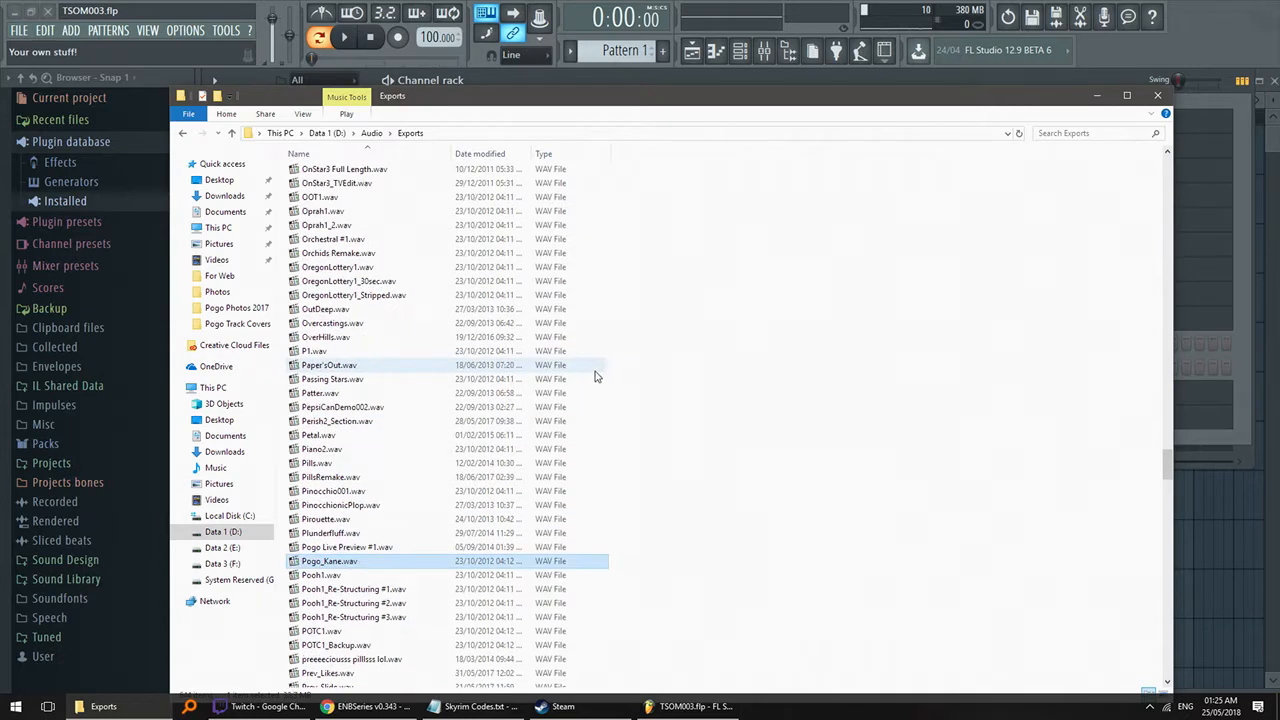
scroll(470, 347, up, 2)
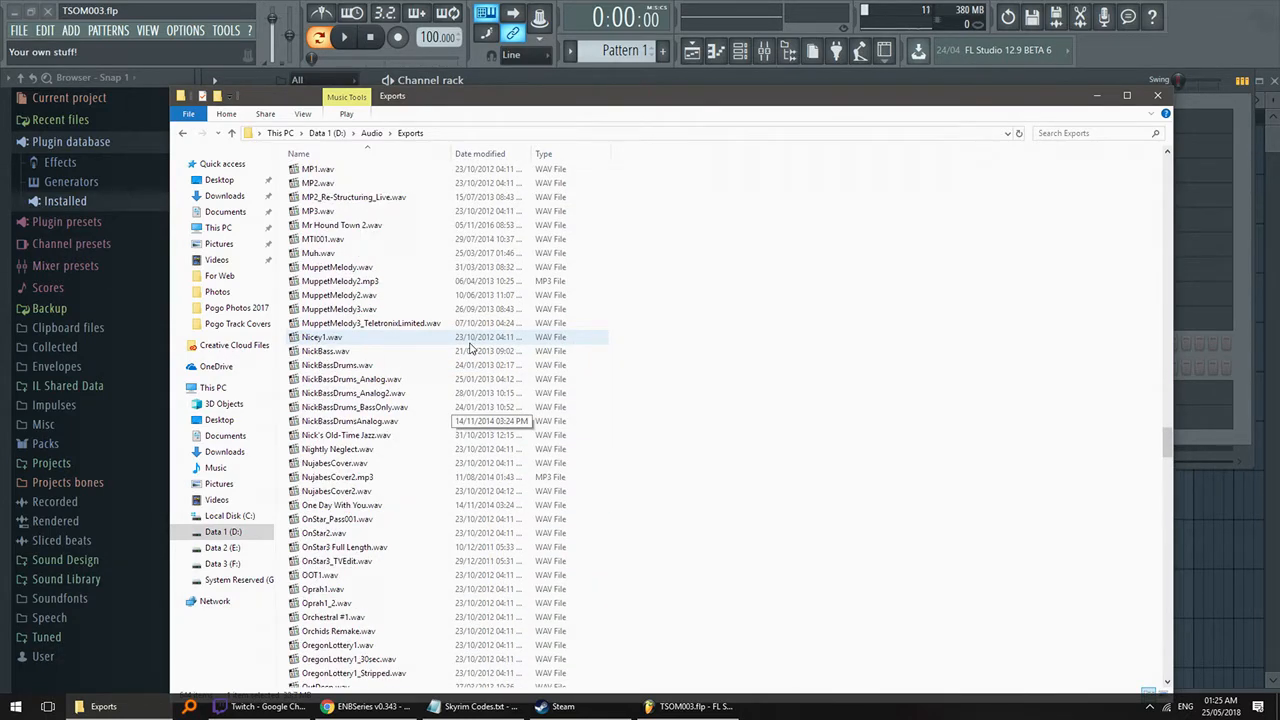
scroll(465, 342, up, 2)
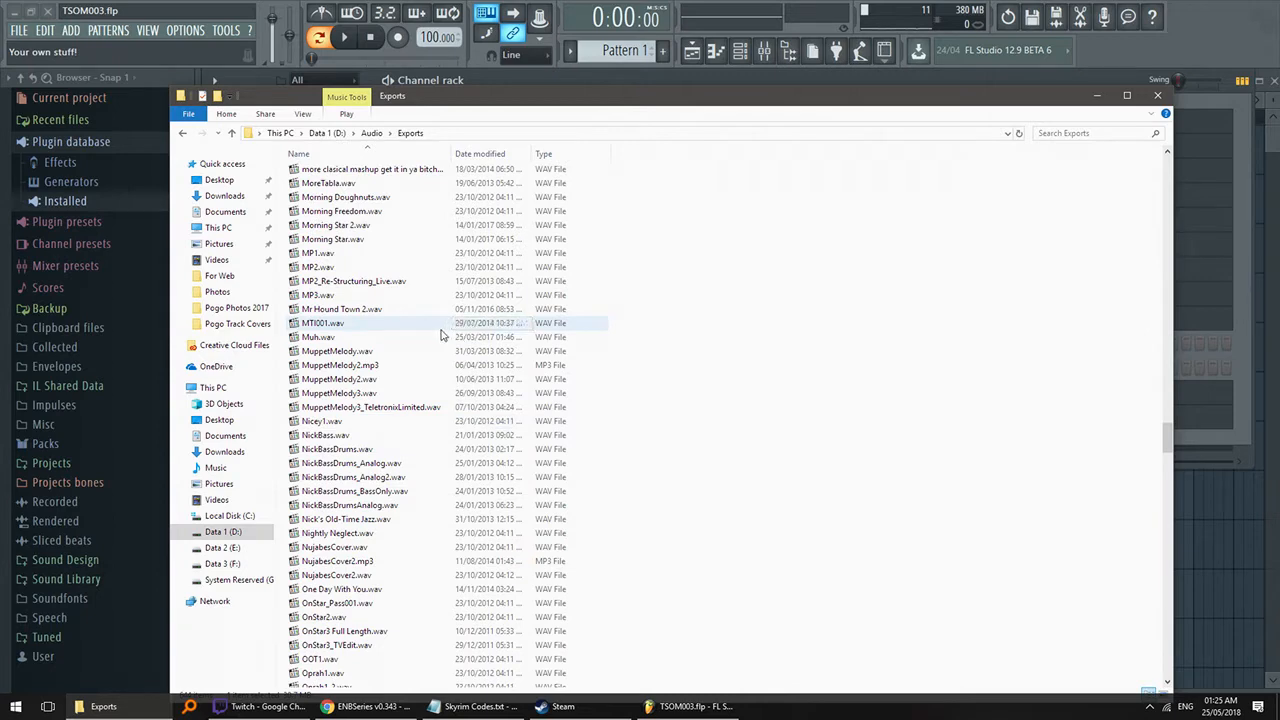
scroll(420, 380, down, 10)
scroll(375, 420, down, 1)
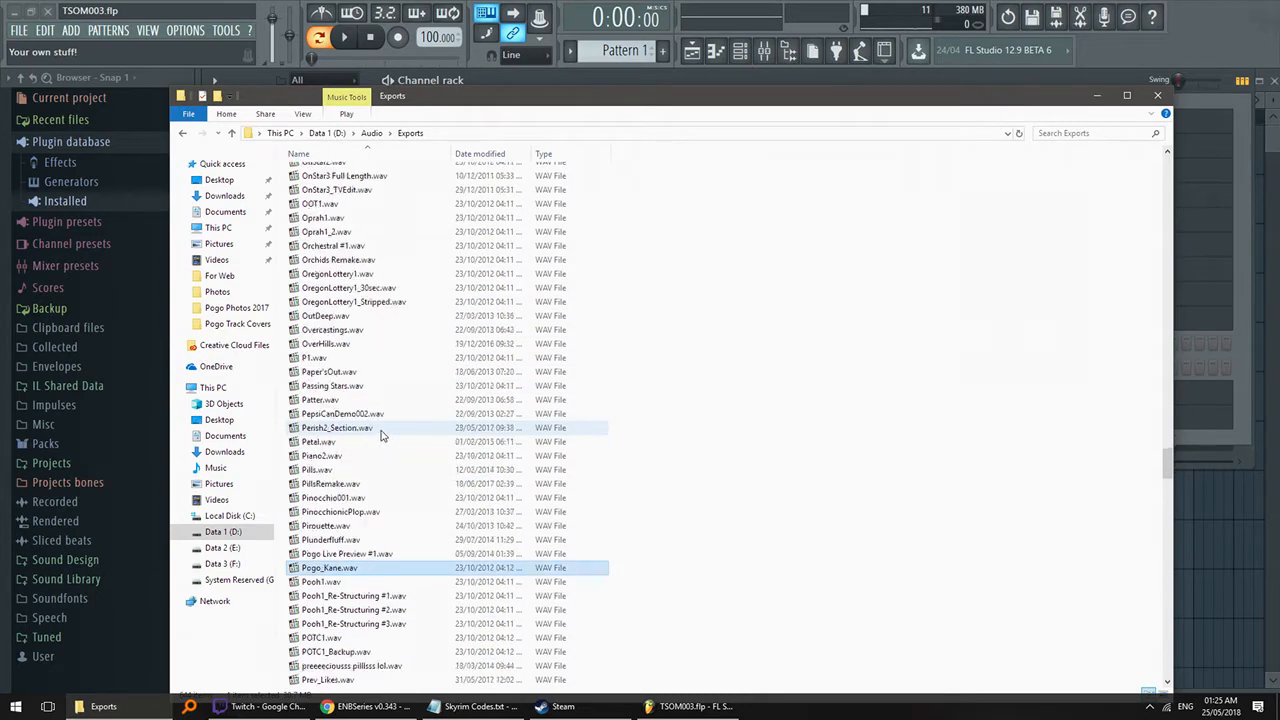
scroll(380, 435, down, 12)
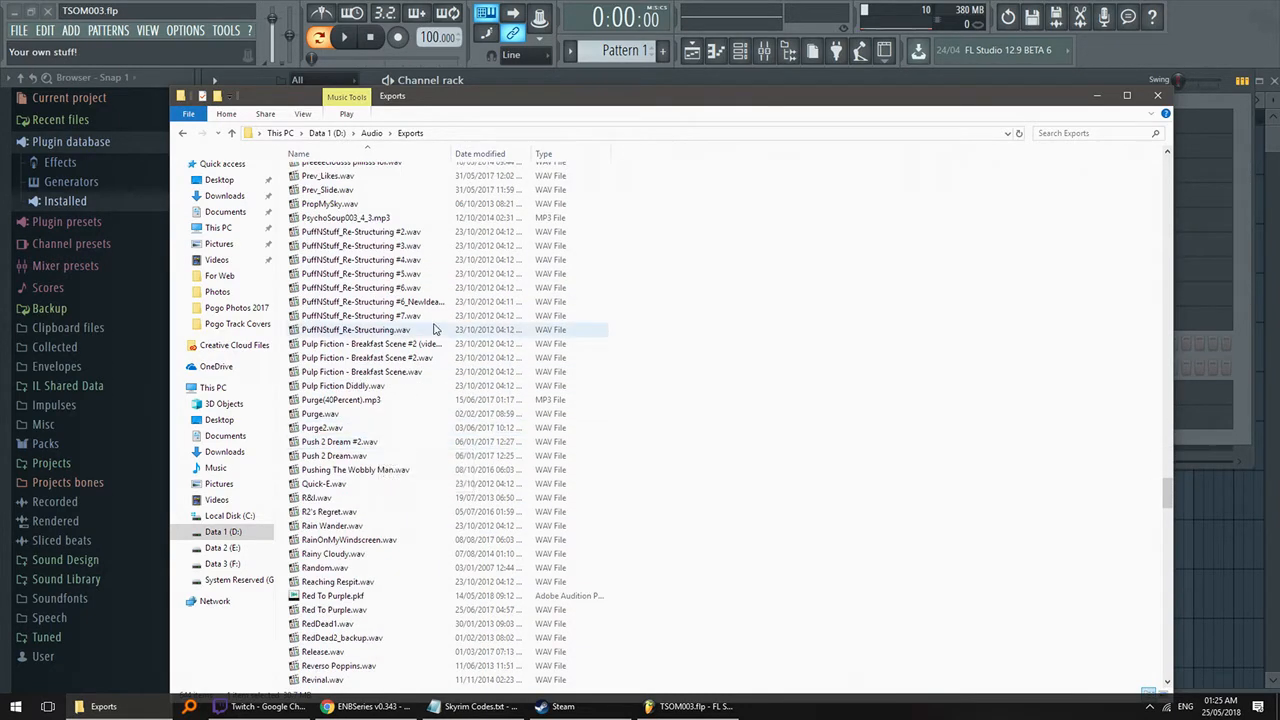
- Play the start of PuffNStuff_Re-Structuring #2.wav and pause it
click(420, 330)
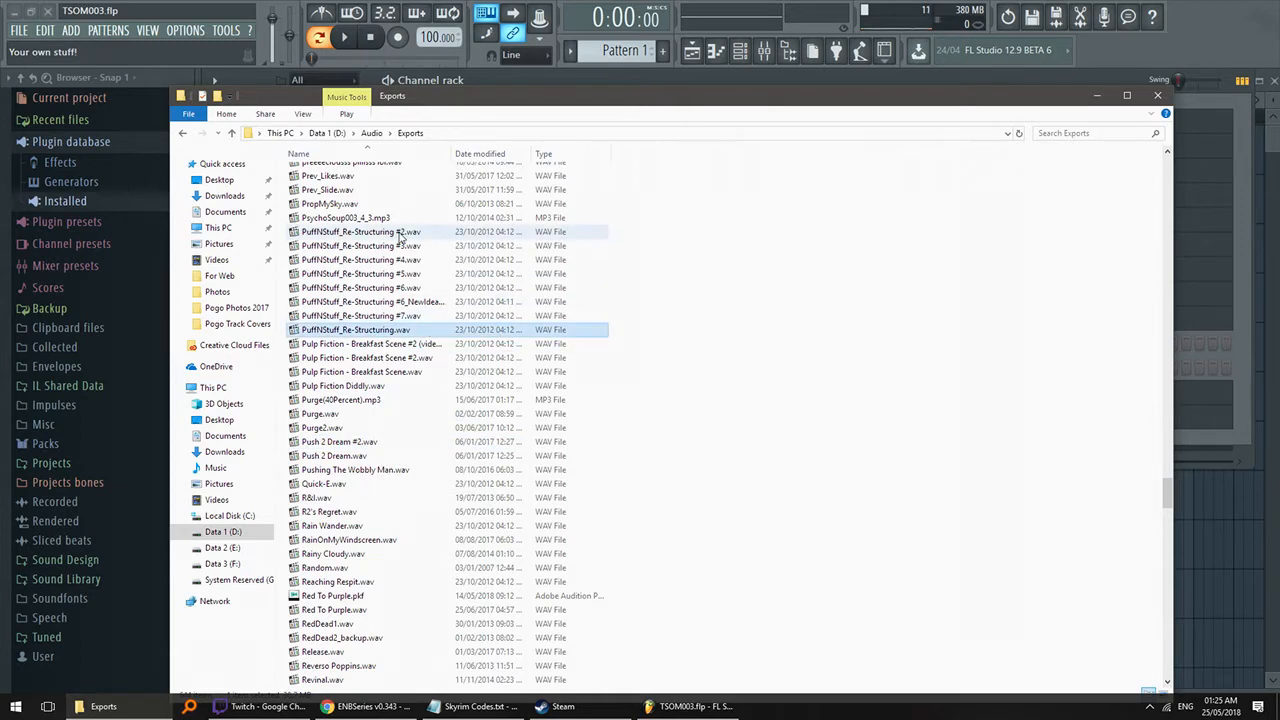
click(415, 233)
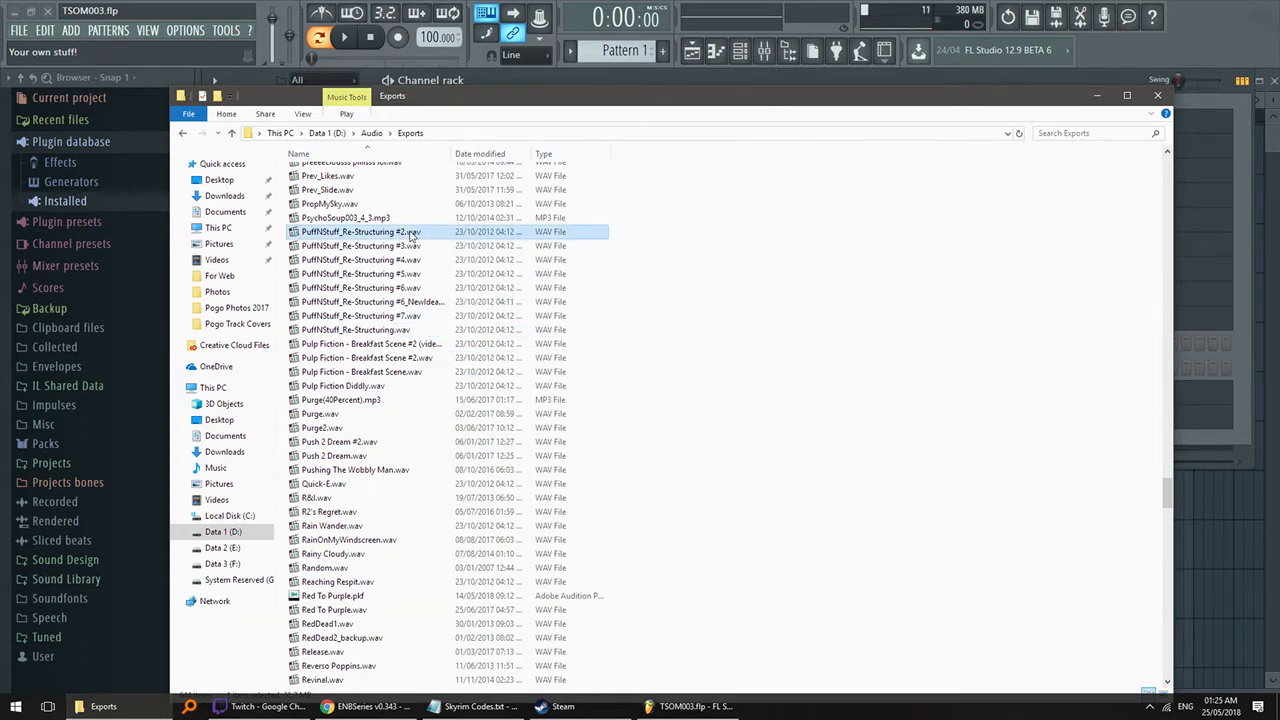
double_click(410, 233)
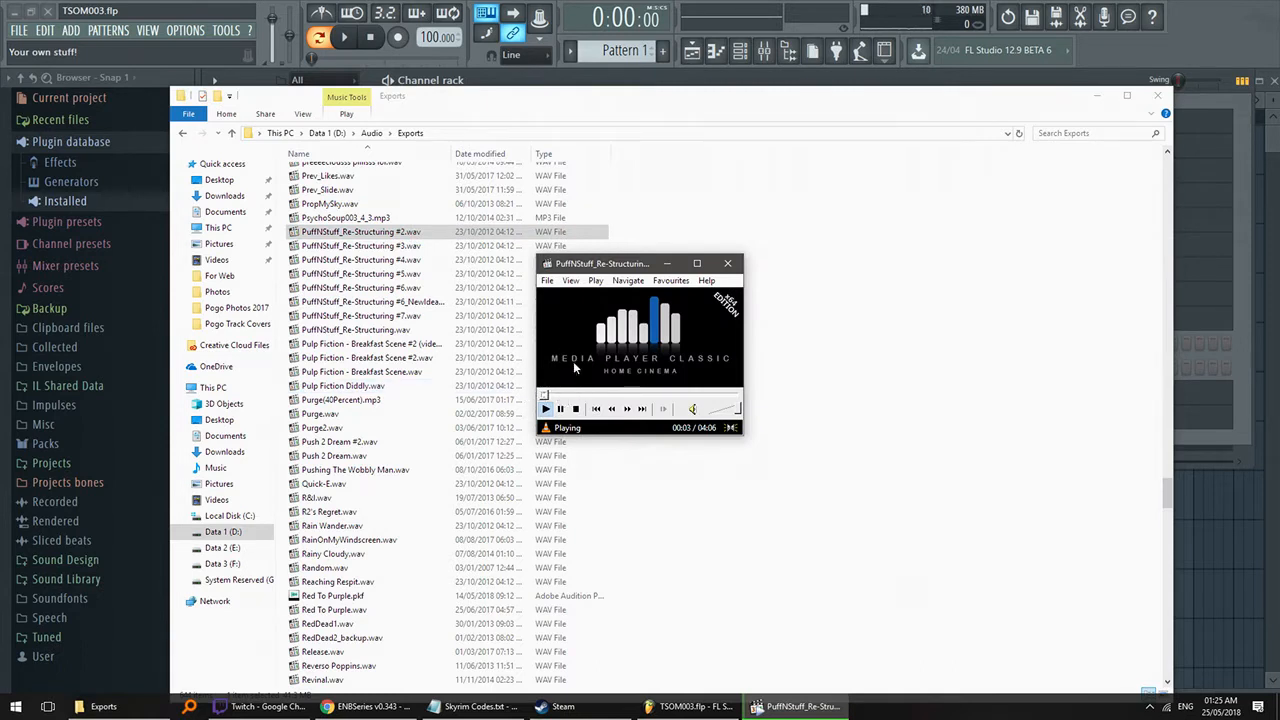
key(space)
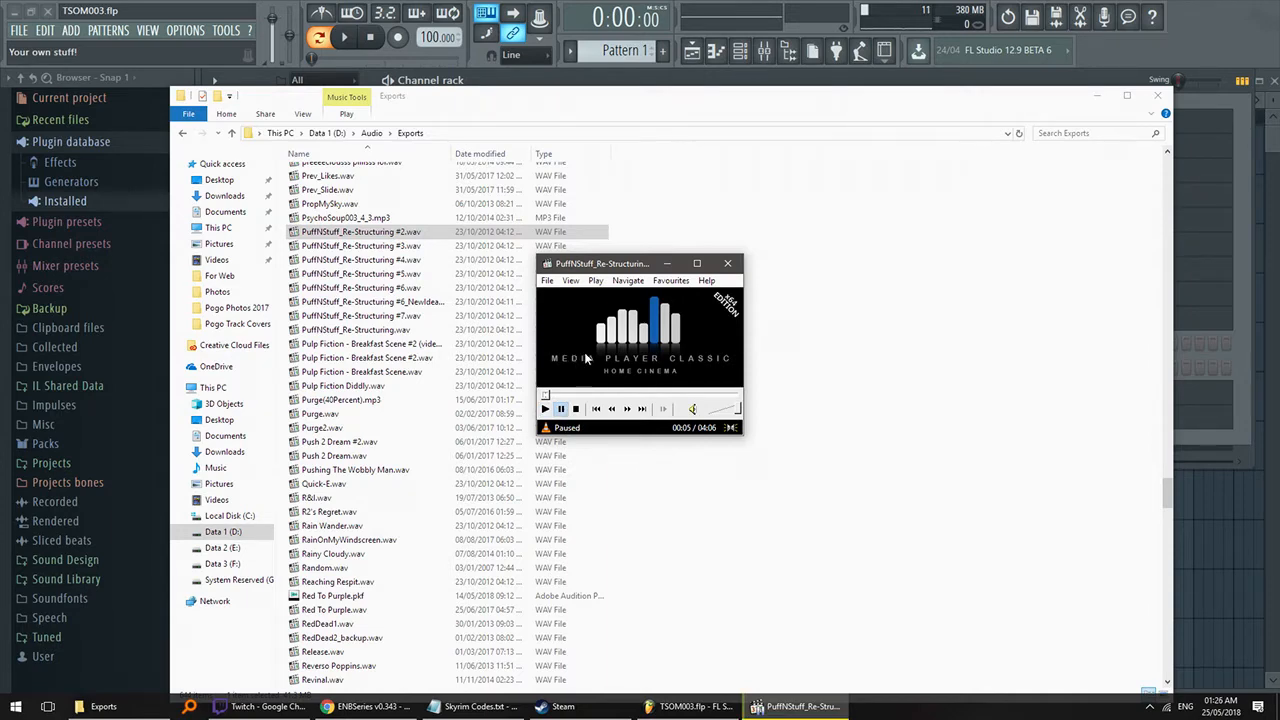
- Resume PuffNStuff_Re-Structuring #2.wav from a point further into the track, and close the media player
drag(620, 265, 614, 211)
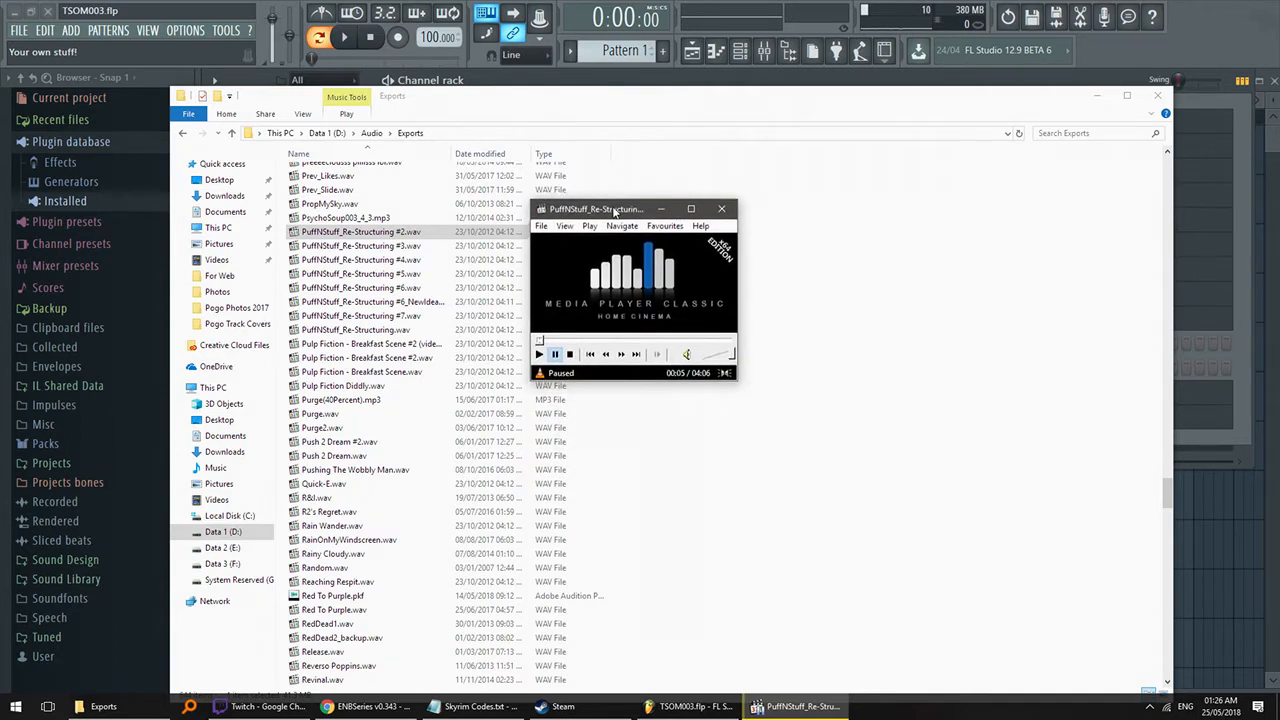
click(646, 290)
click(566, 342)
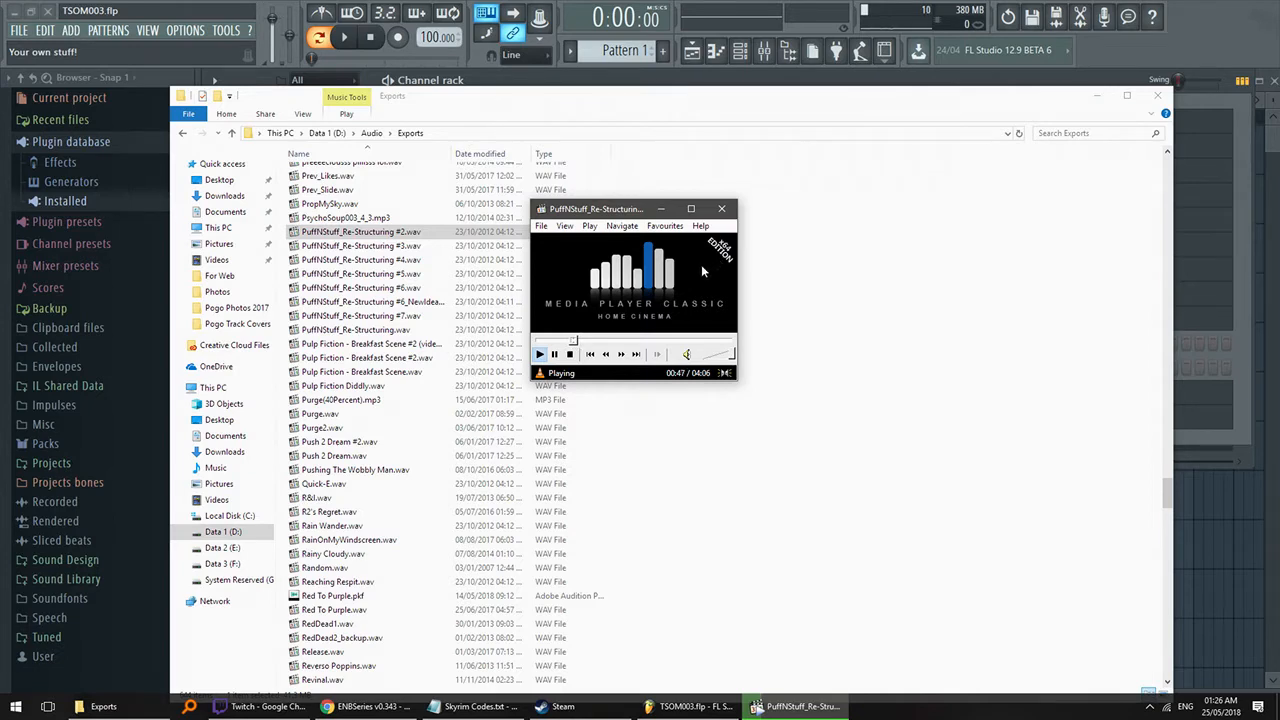
click(721, 209)
- Sort the Exports folder by date modified, newest first, and select Sex With A Stranger.pkf
scroll(410, 301, up, 3)
scroll(415, 305, up, 3)
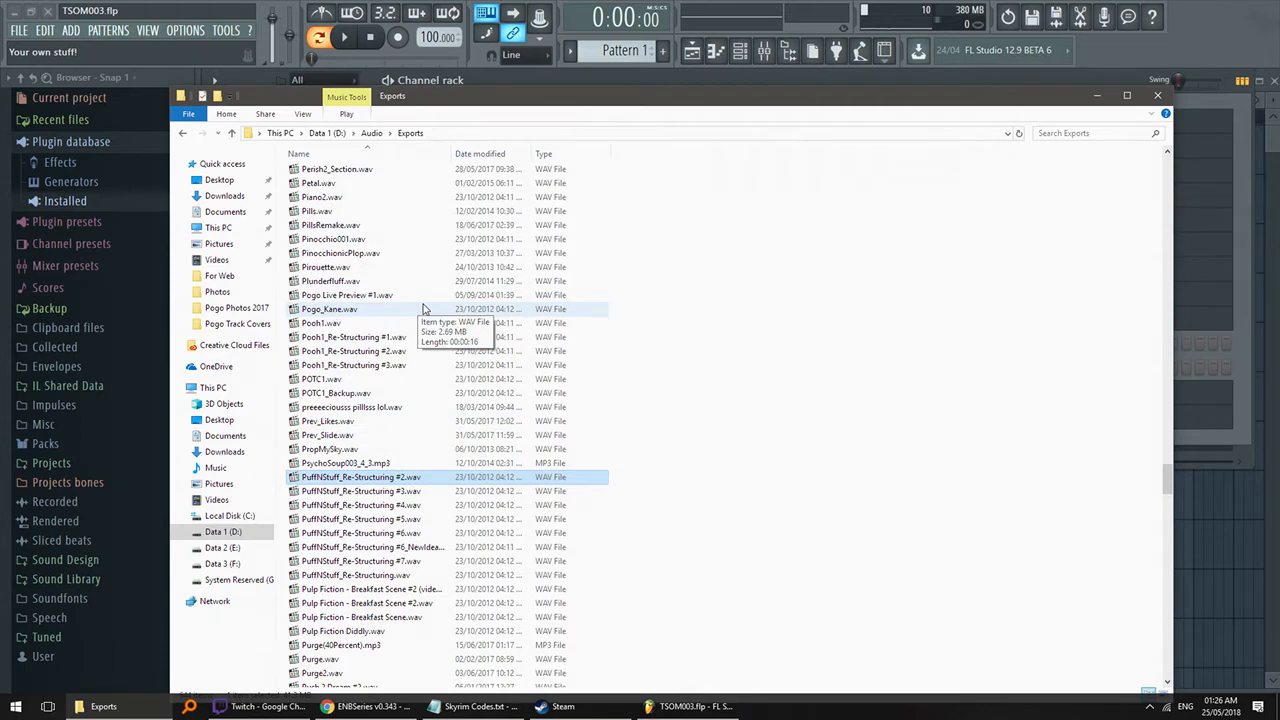
click(414, 365)
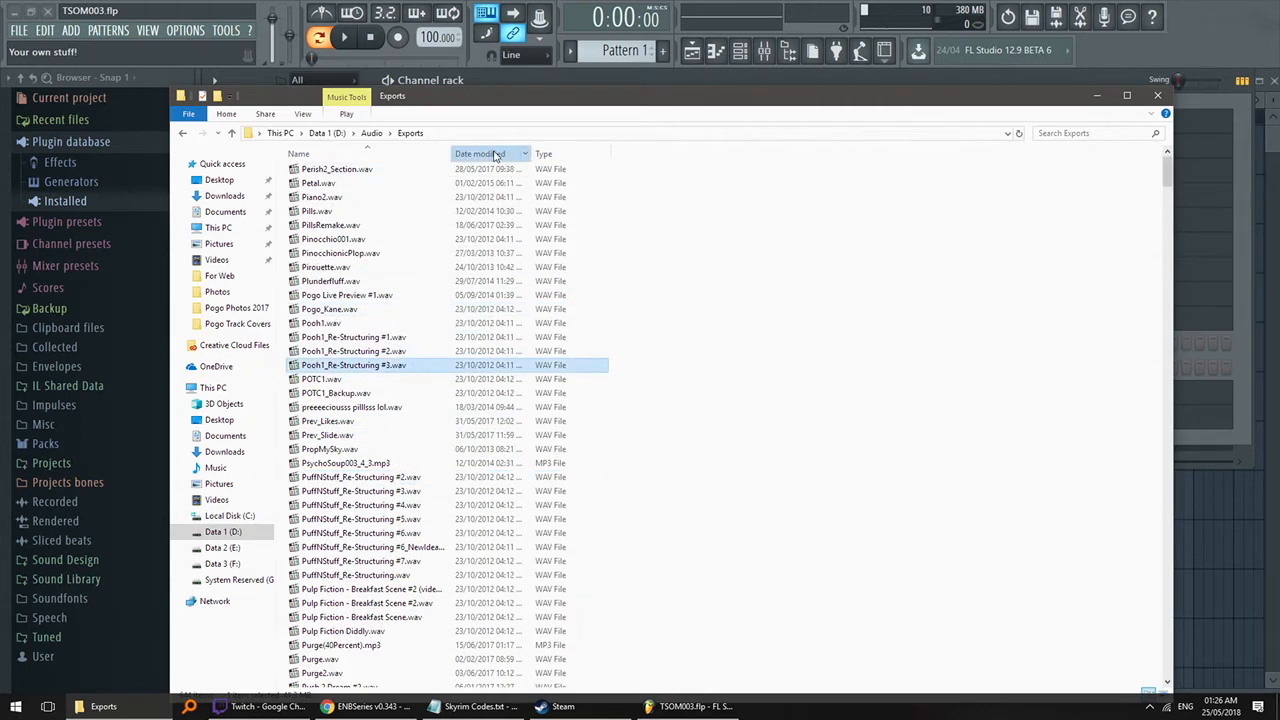
click(493, 155)
scroll(580, 280, up, 10)
click(423, 242)
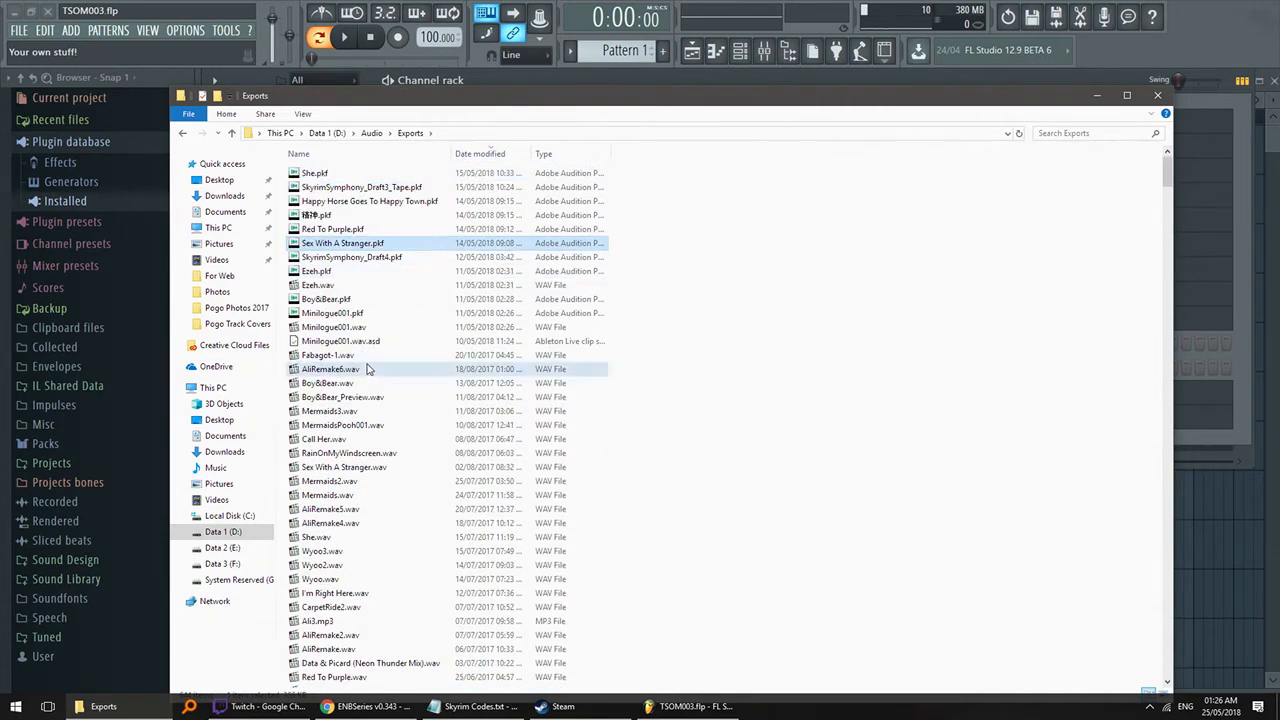
- Open Boy&Bear.wav from the Exports folder, skip to about 10 seconds, and reposition the media player window
double_click(335, 383)
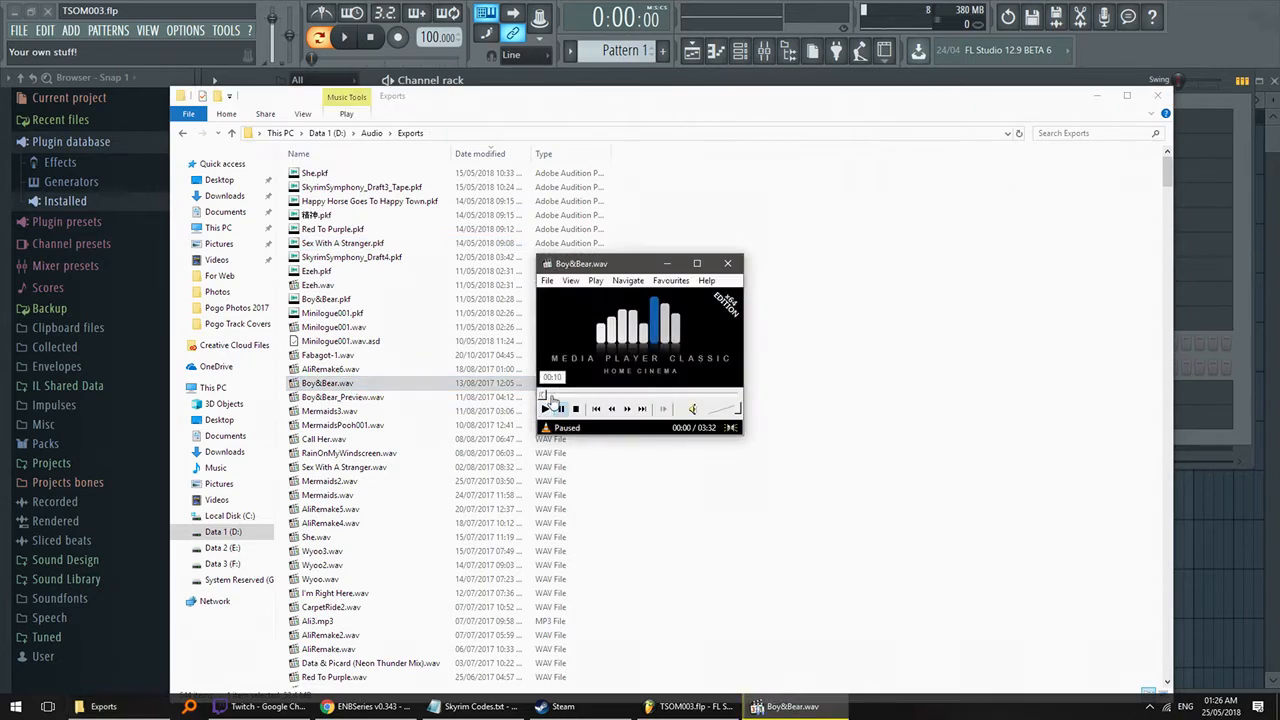
click(550, 397)
drag(593, 263, 603, 249)
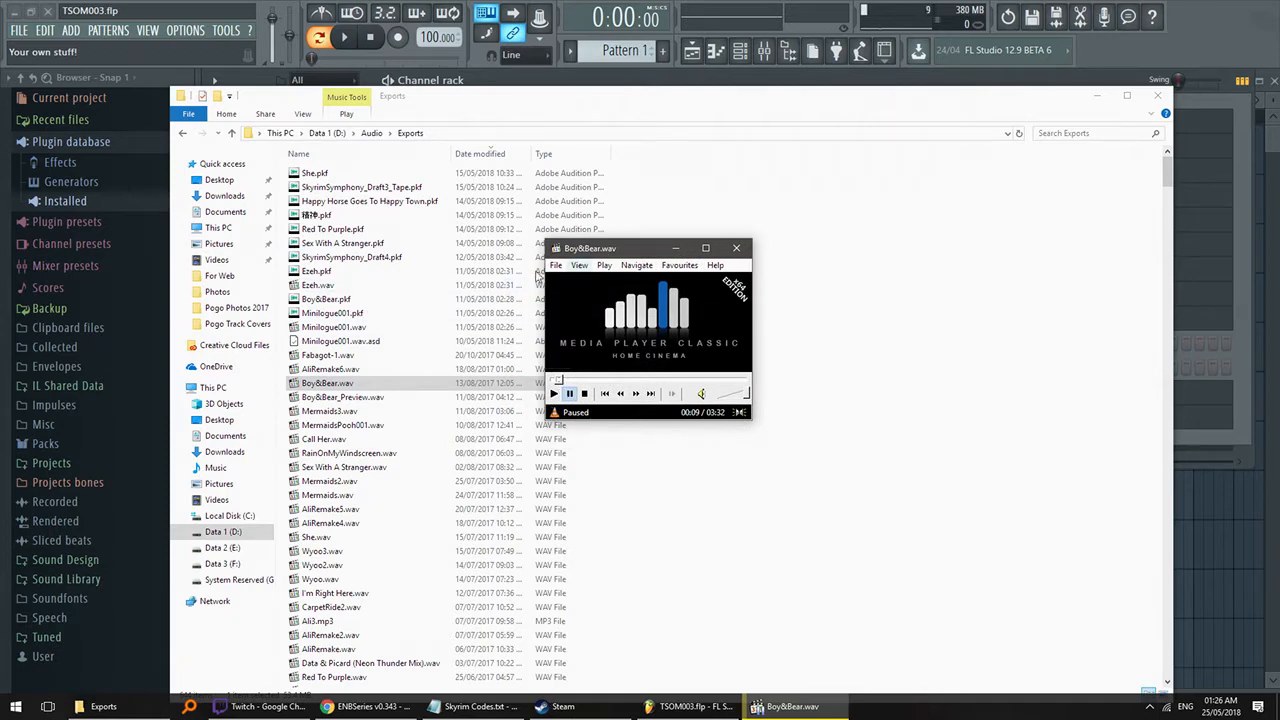
drag(598, 251, 571, 234)
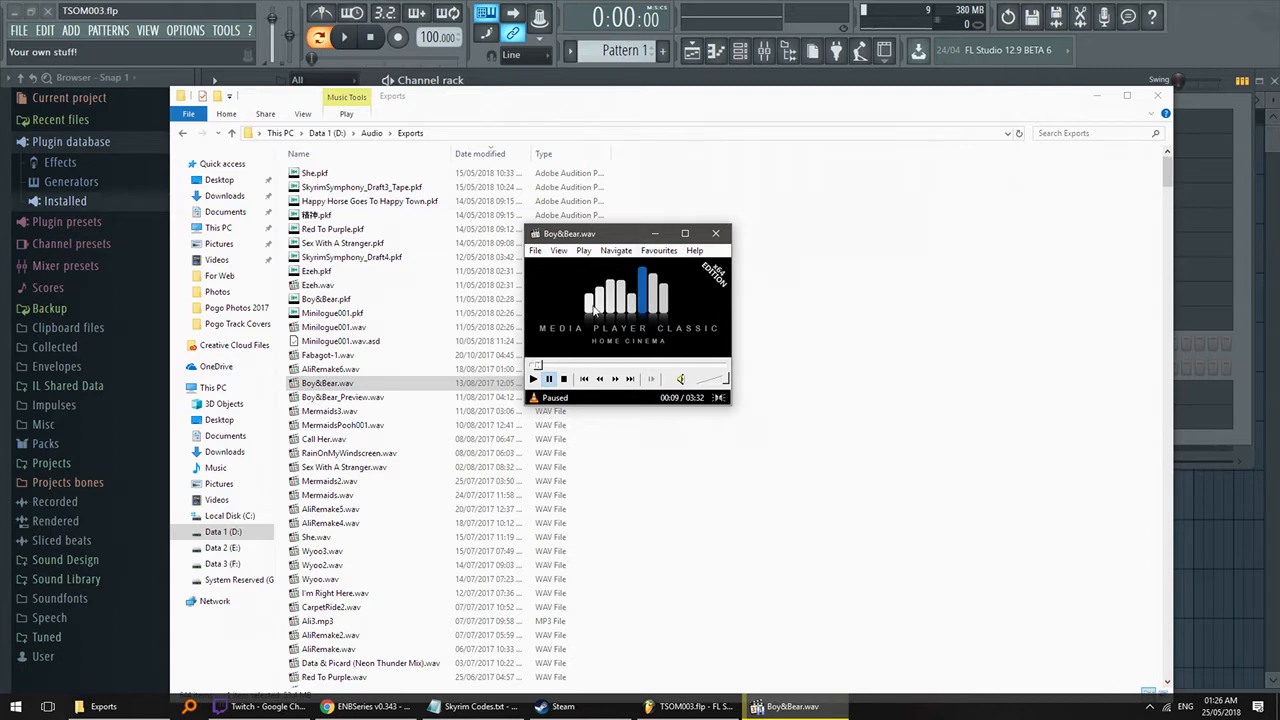
- Resume Boy&Bear.wav, pause it at about 33 seconds, and close the media player
click(594, 310)
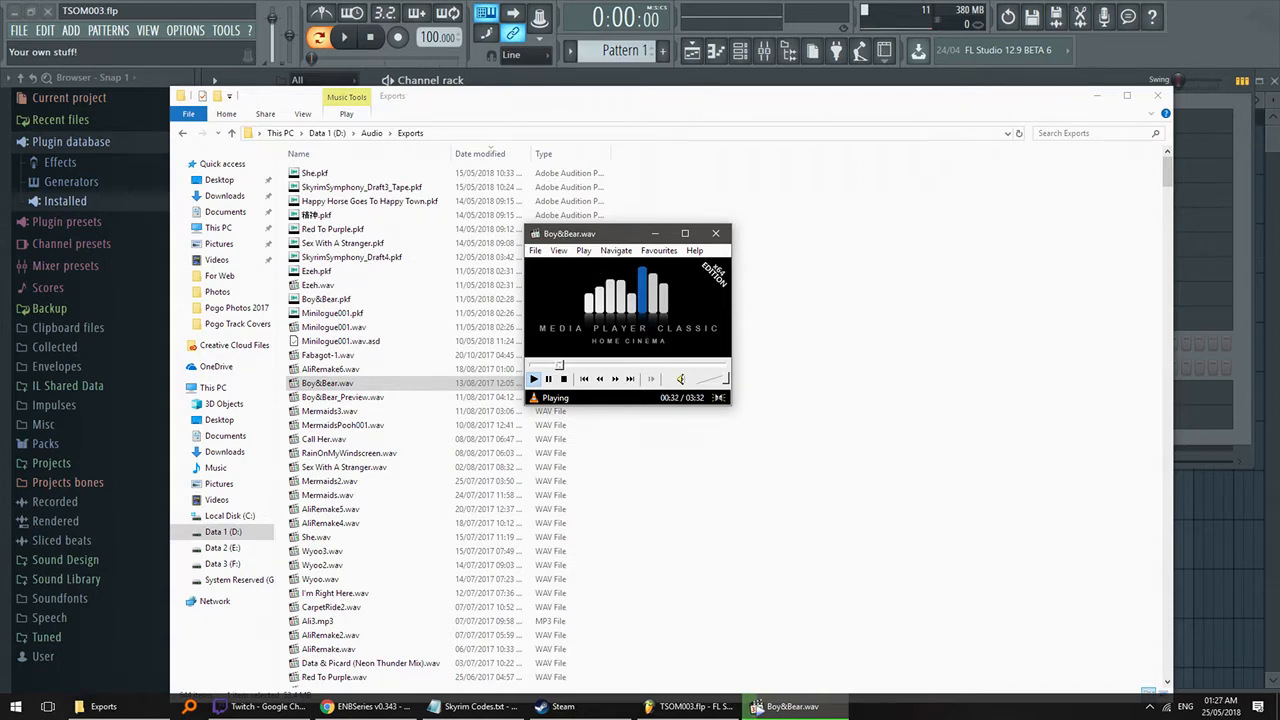
key(space)
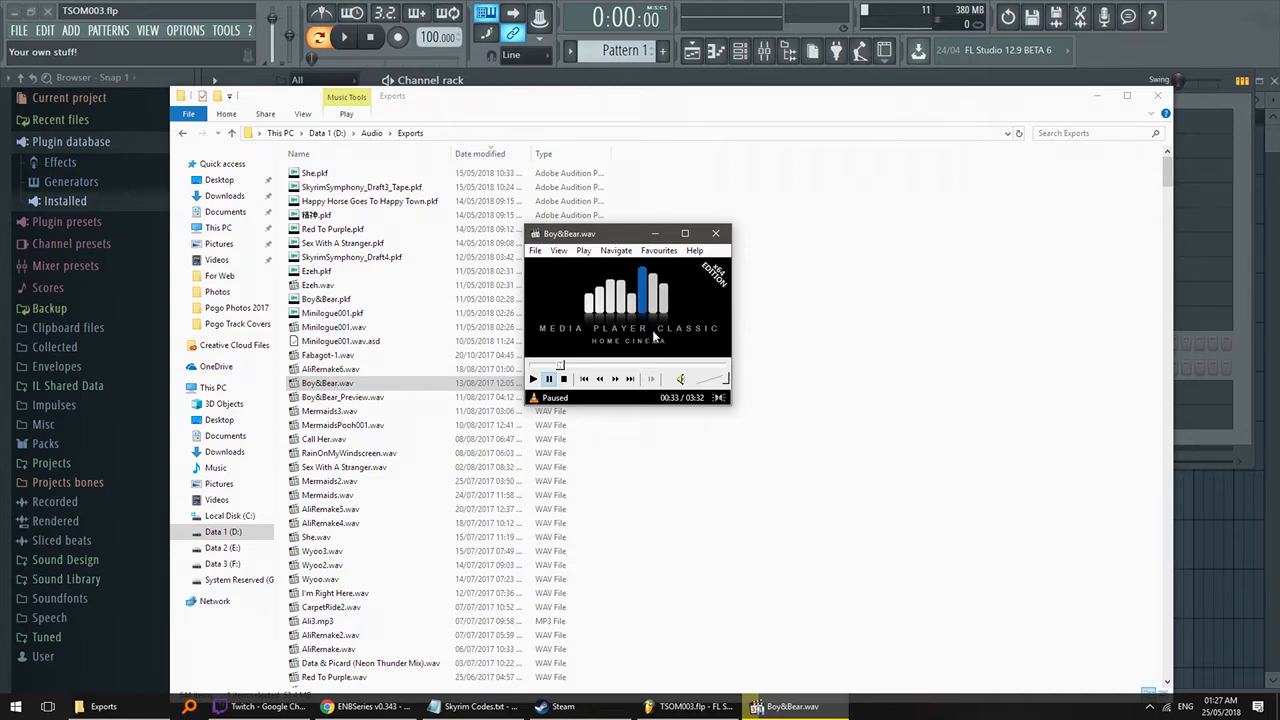
drag(614, 235, 618, 247)
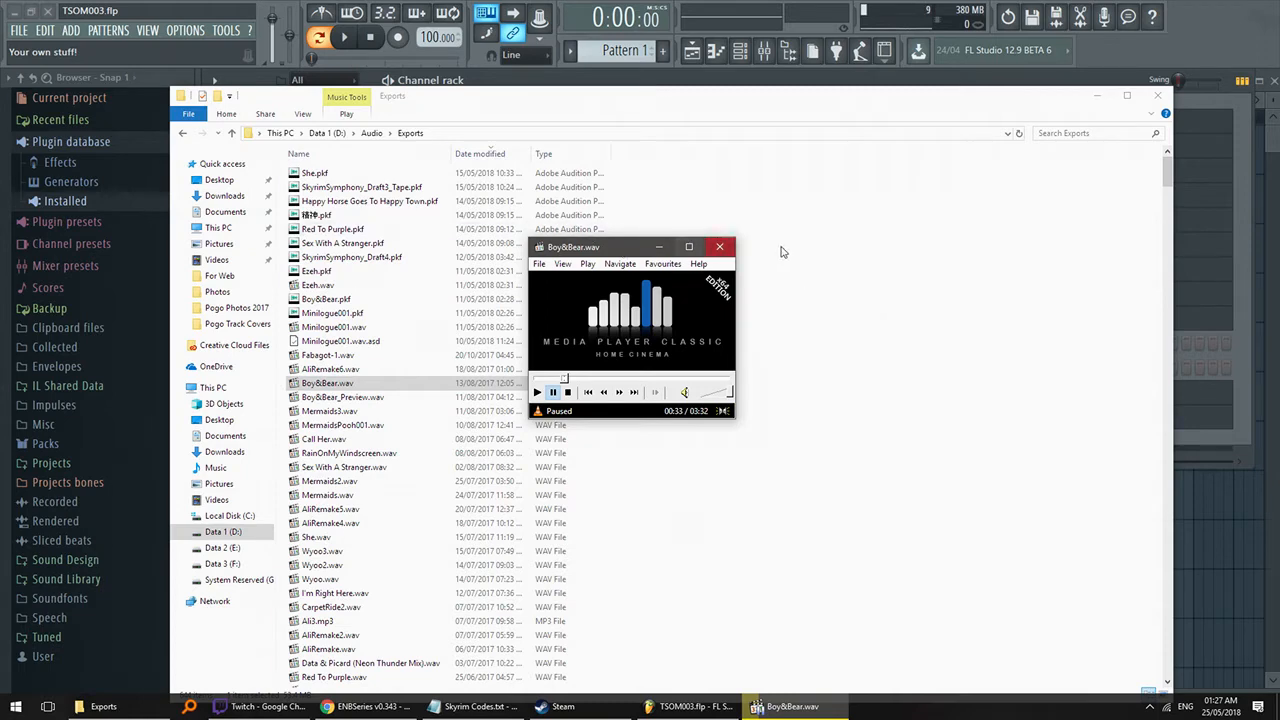
click(717, 247)
- Sort the Exports folder by name and go to the file names starting with P
click(320, 153)
click(517, 372)
key(p)
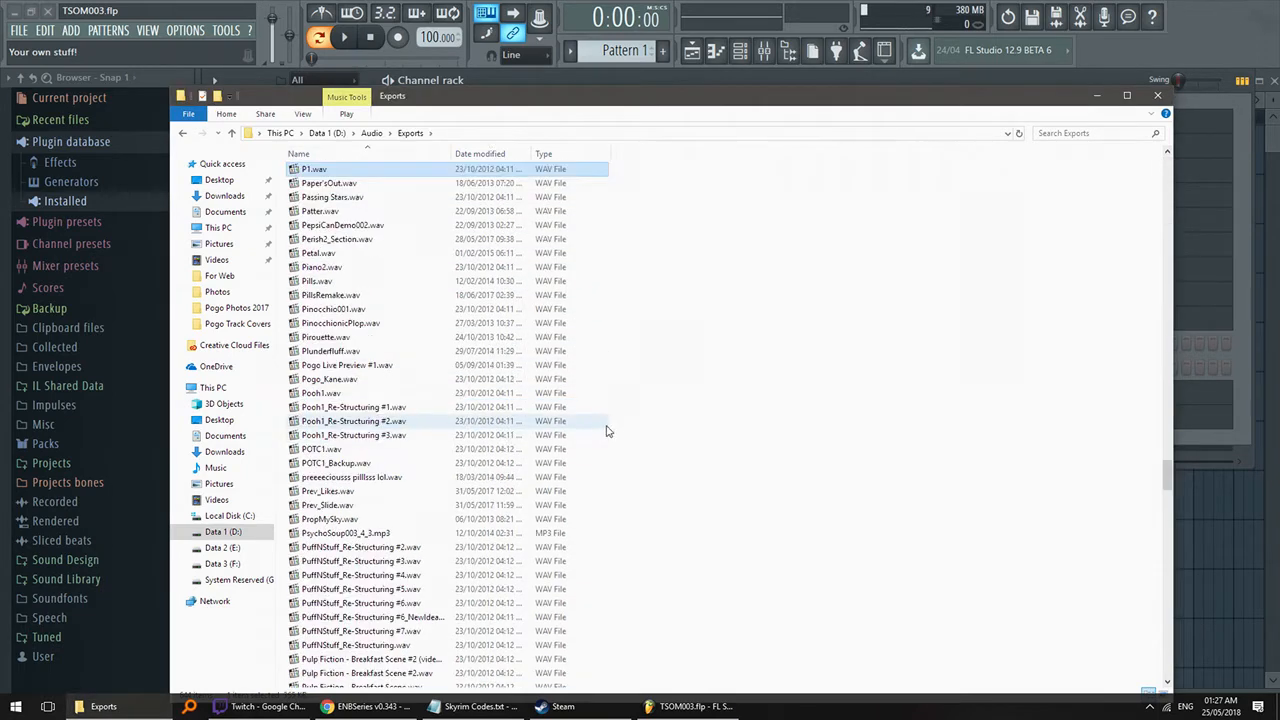
- Find PinocchionicPlop.wav among the P tracks, play it for about 40 seconds, and close the media player
scroll(398, 449, down, 7)
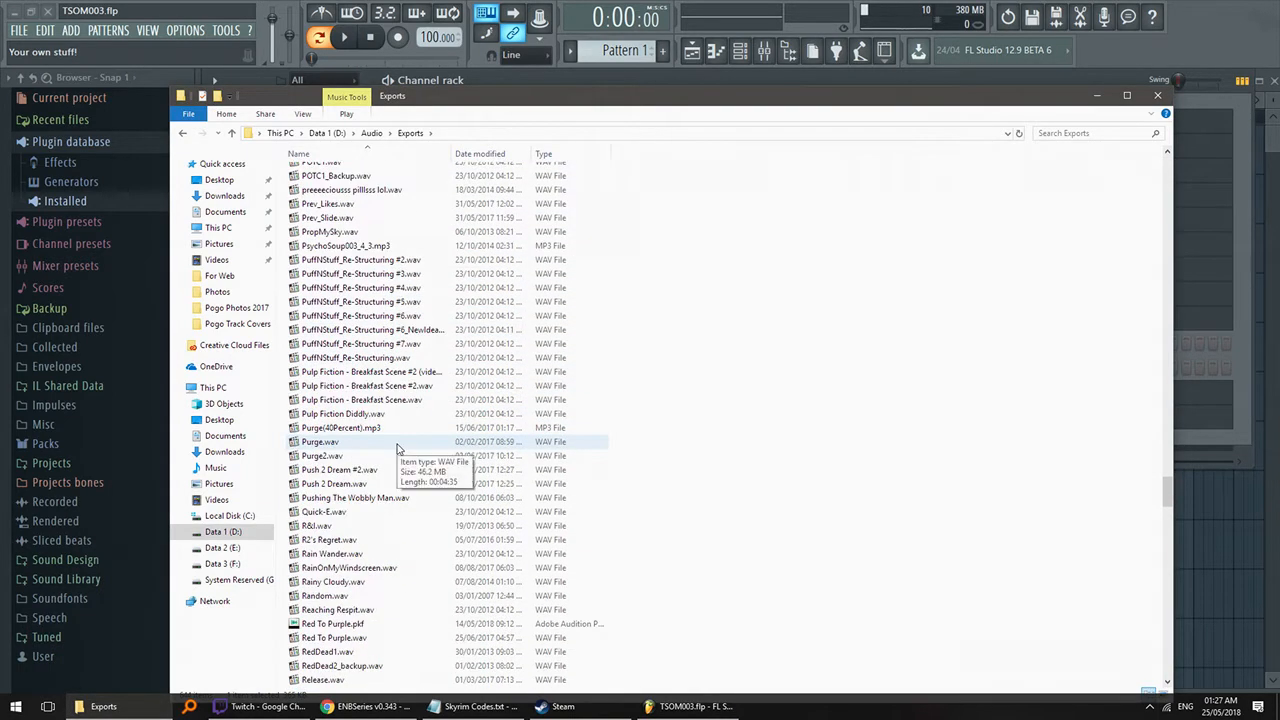
scroll(396, 449, up, 4)
scroll(395, 281, up, 1)
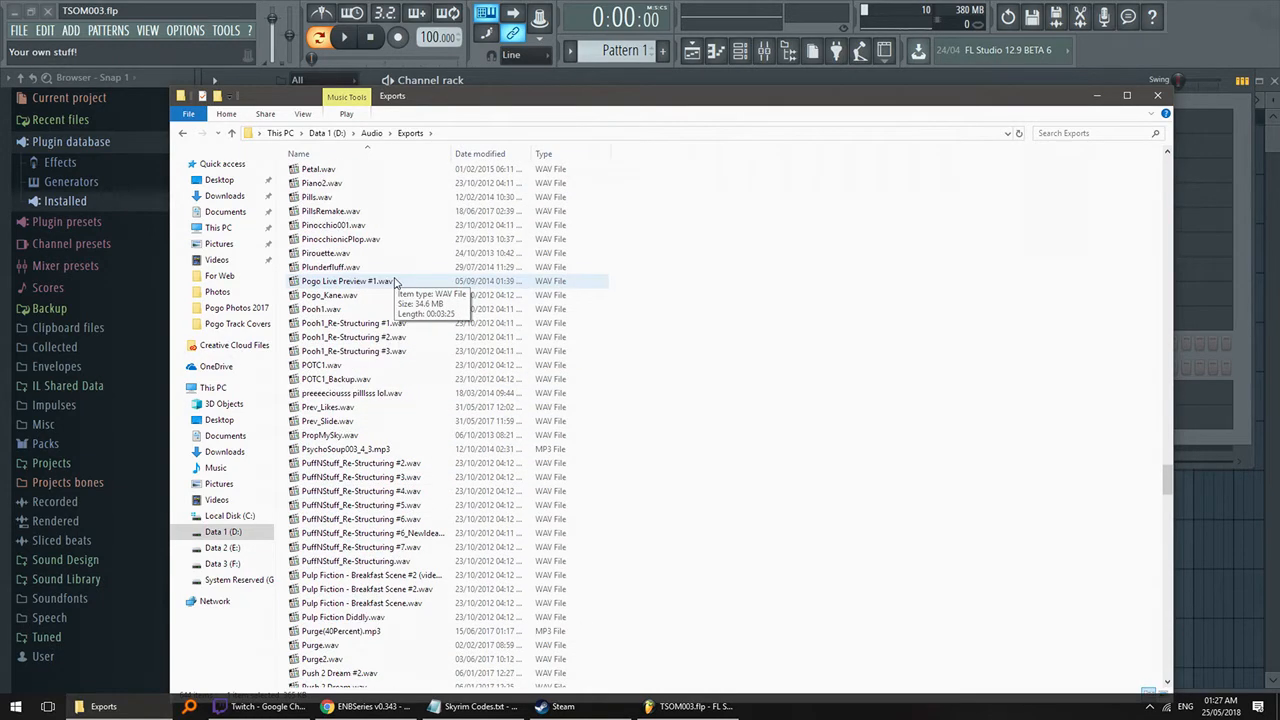
double_click(380, 241)
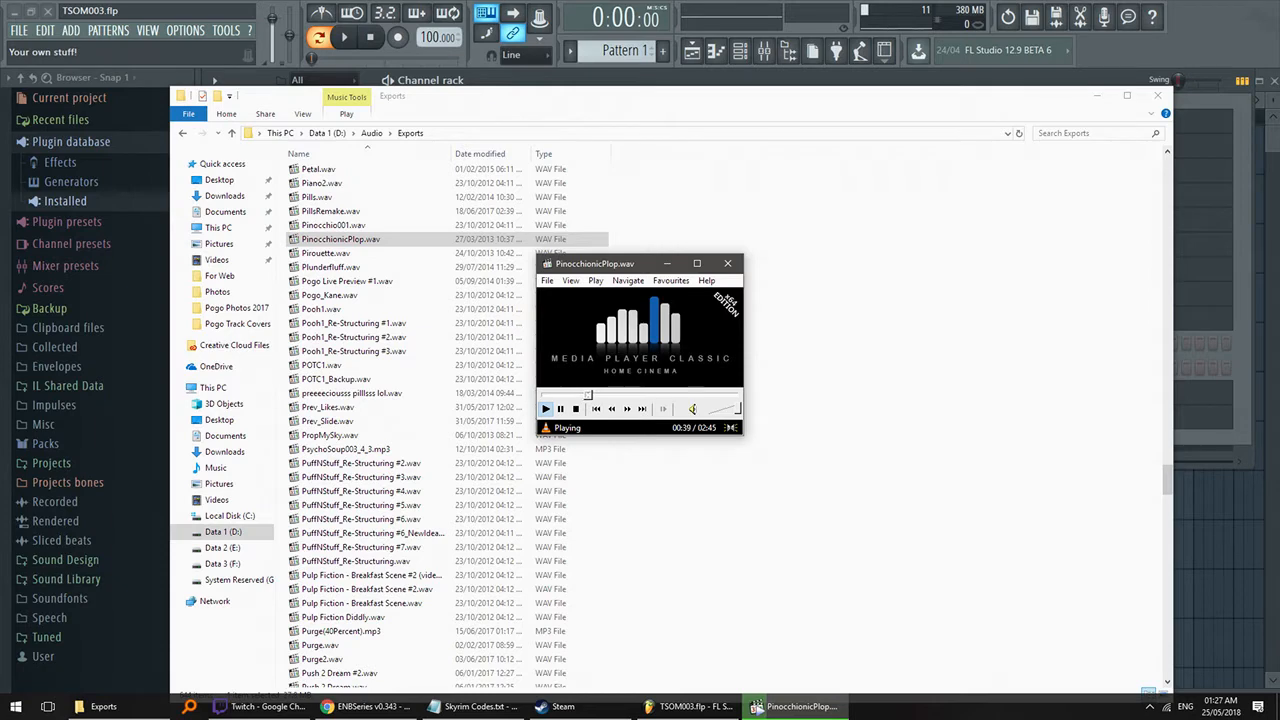
click(729, 264)
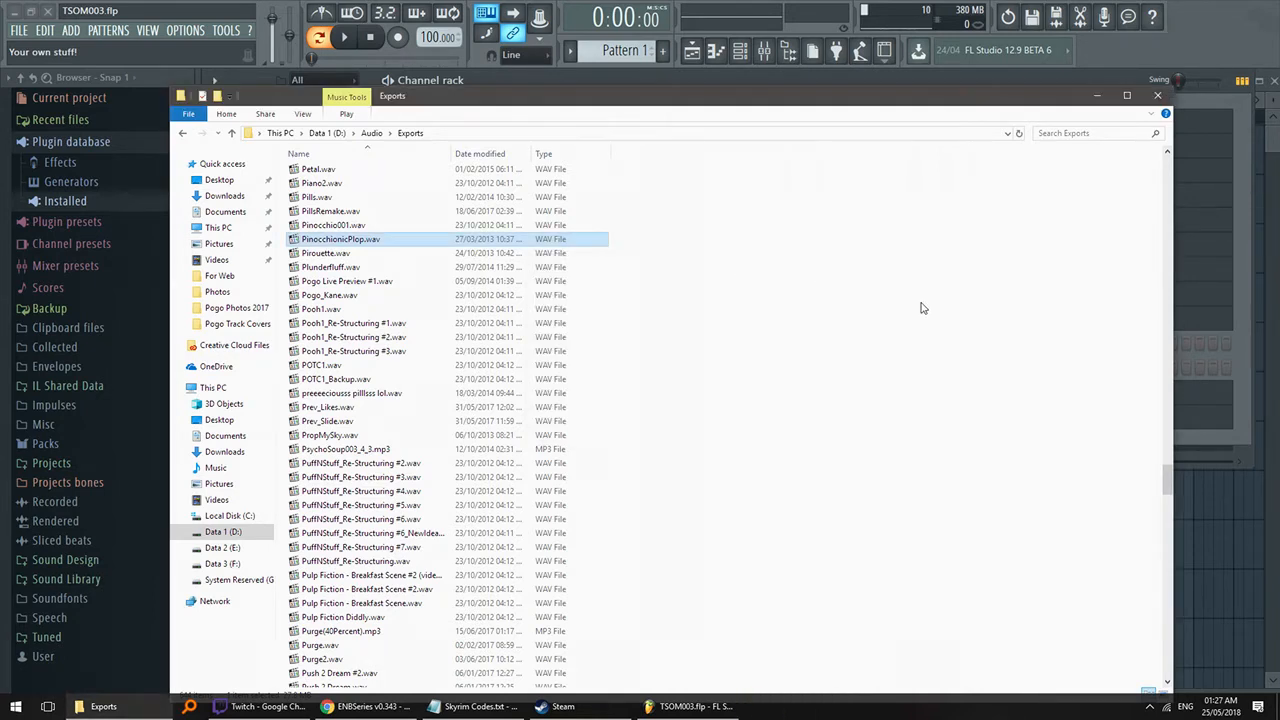
- Browse the neighbouring tracks in the Exports folder, widen the Name column, and close the folder window
scroll(575, 297, down, 5)
scroll(572, 300, up, 10)
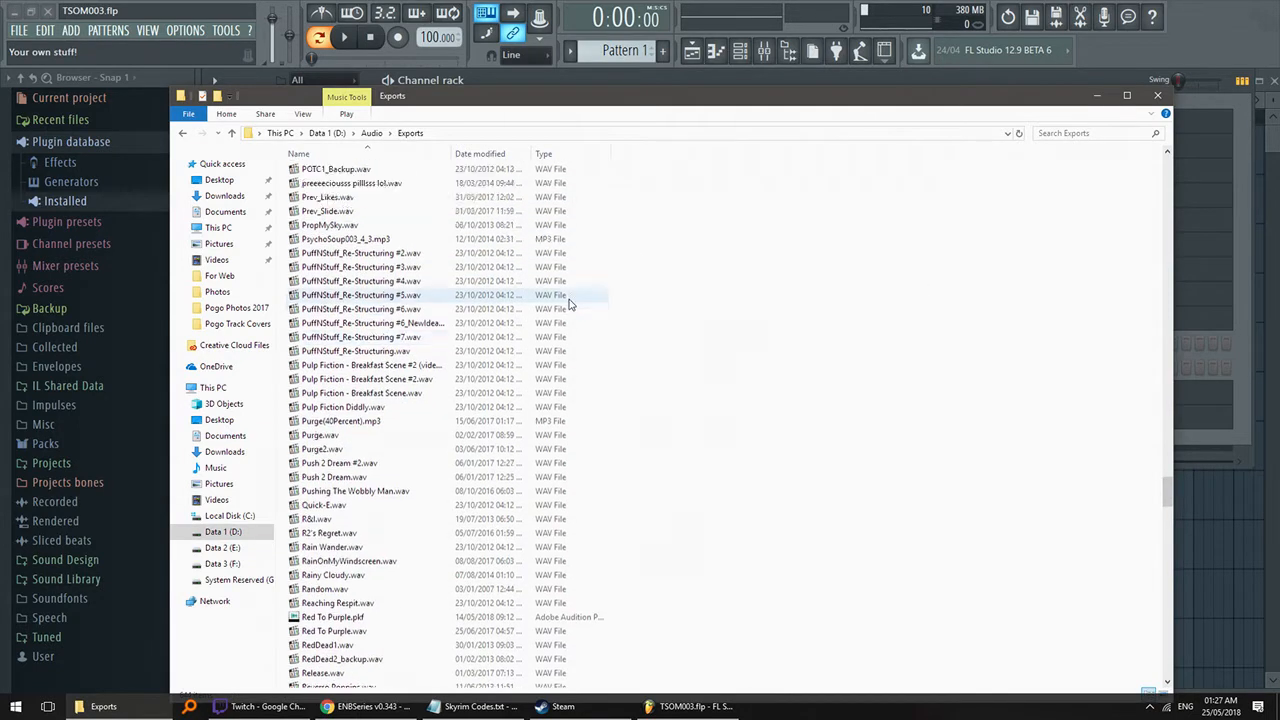
scroll(665, 375, up, 10)
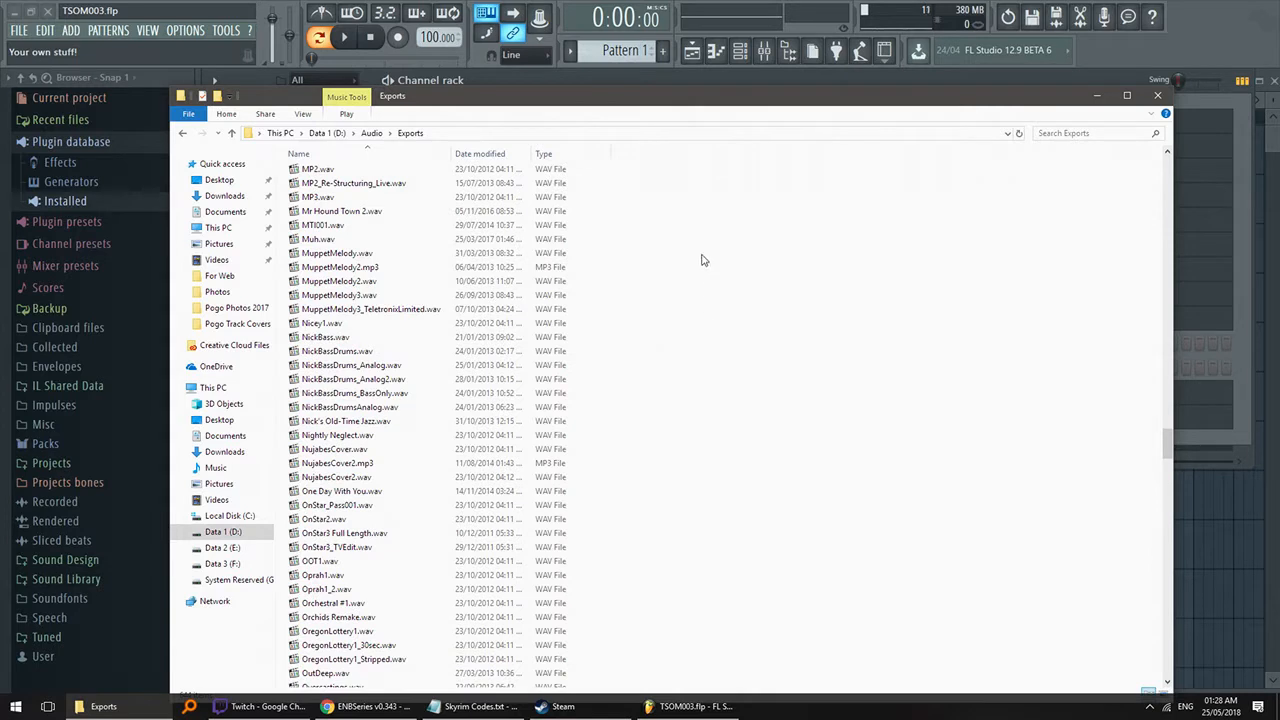
drag(451, 158, 510, 182)
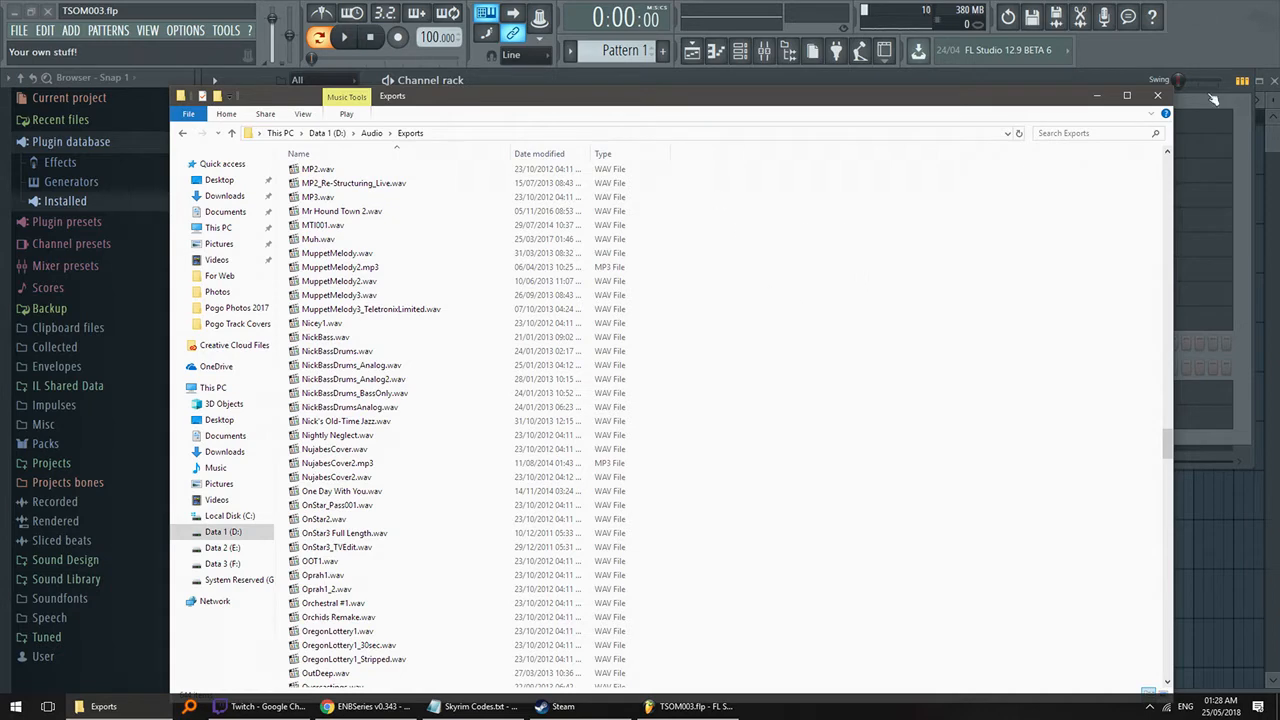
click(1158, 95)
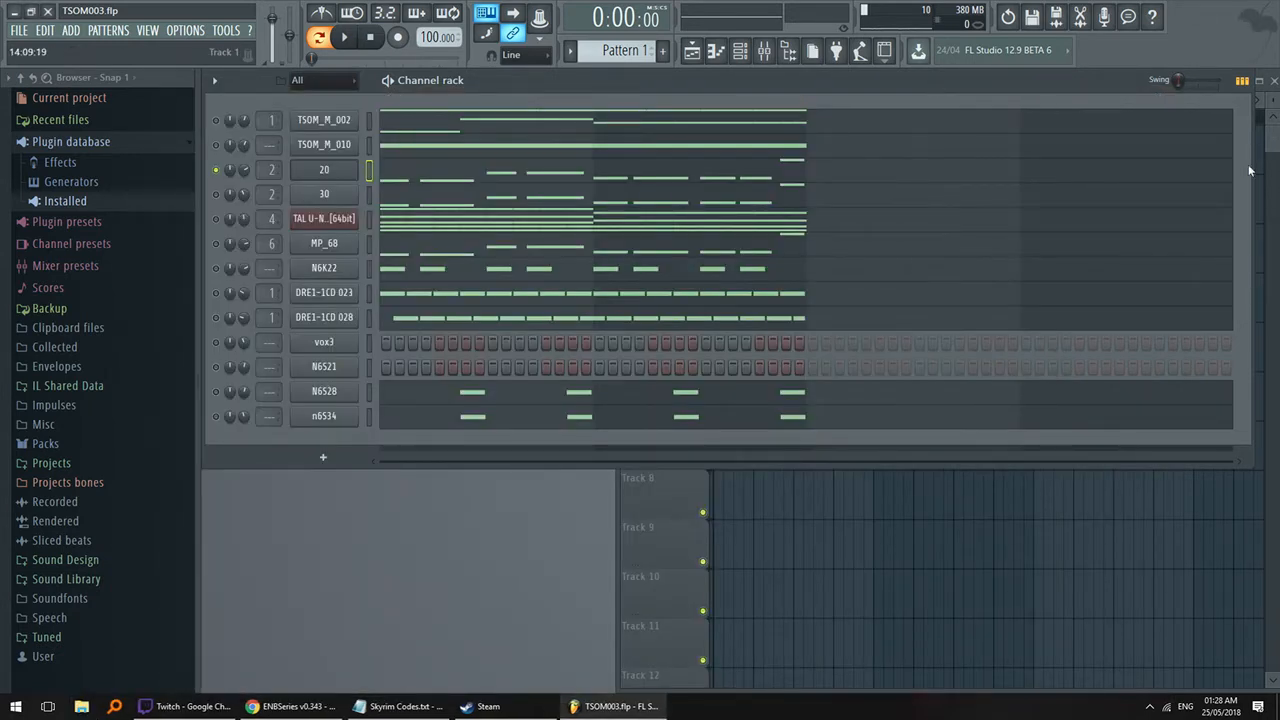
- Narrow the Channel rack to the length of the pattern's notes and unmute all of its channels
drag(1250, 170, 826, 248)
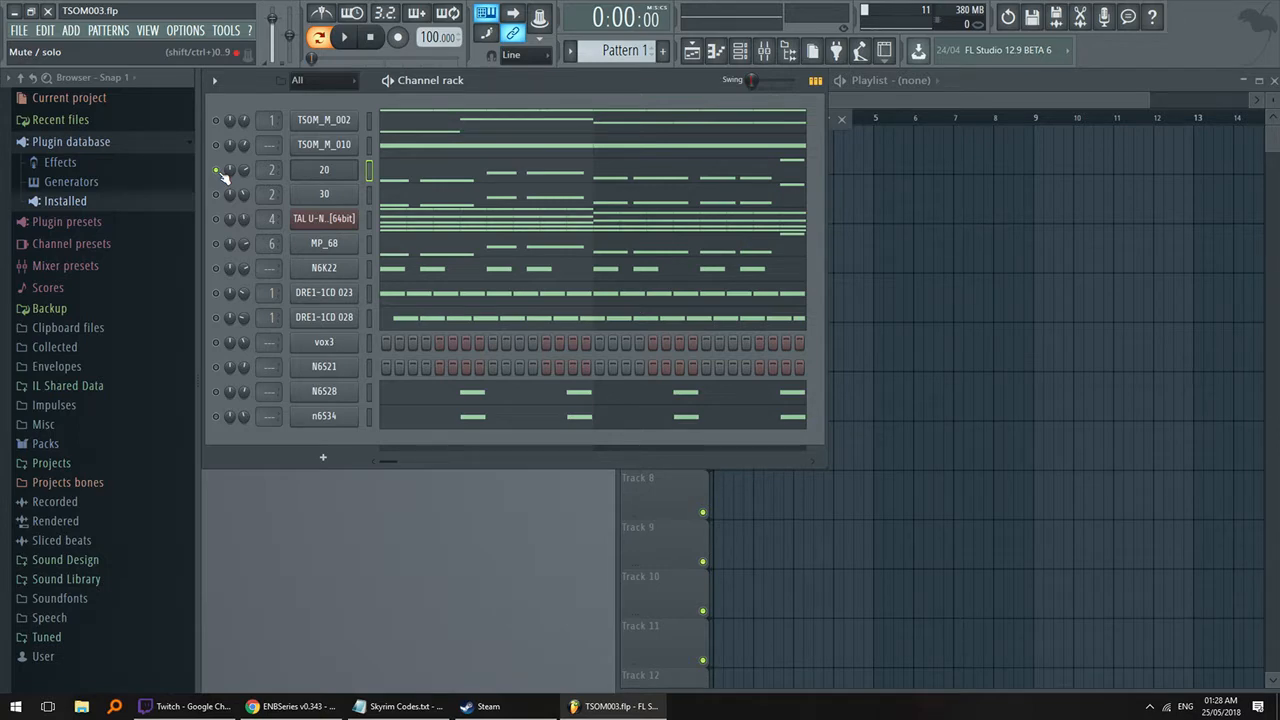
right_click(217, 170)
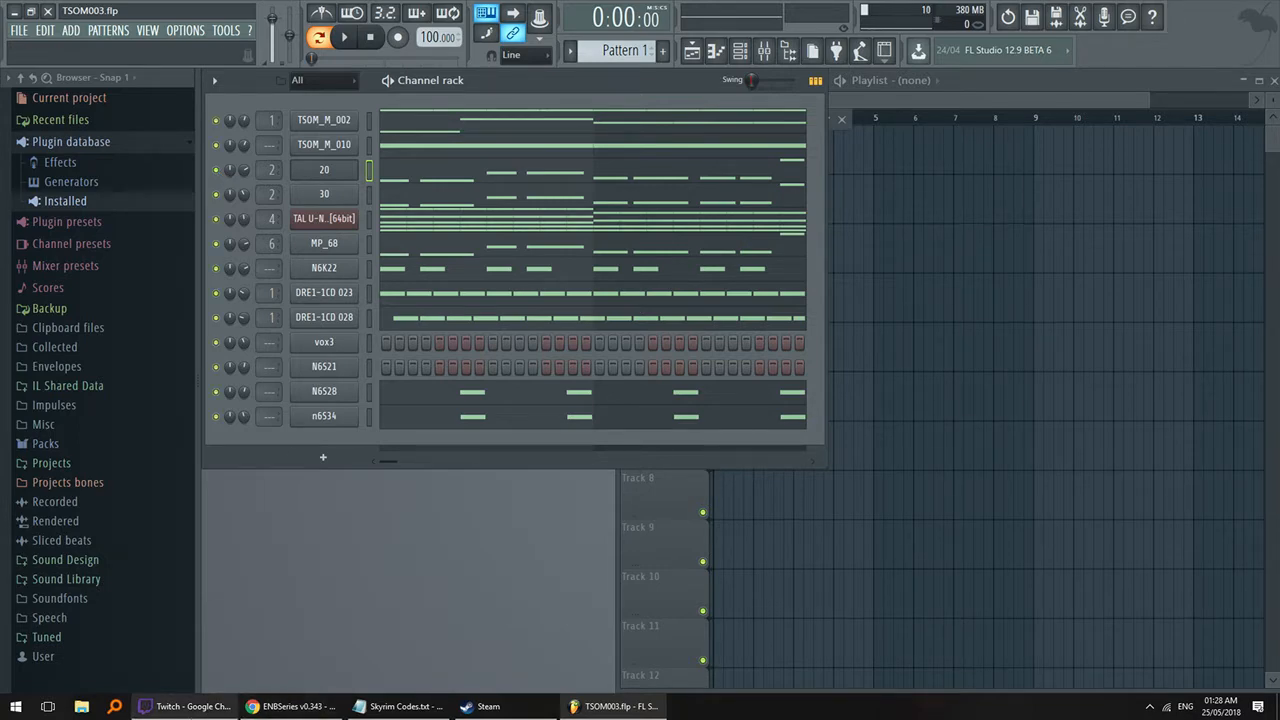
- Bring up the Twitch stream chat to read the latest messages, and hide its window again
click(187, 706)
click(1097, 572)
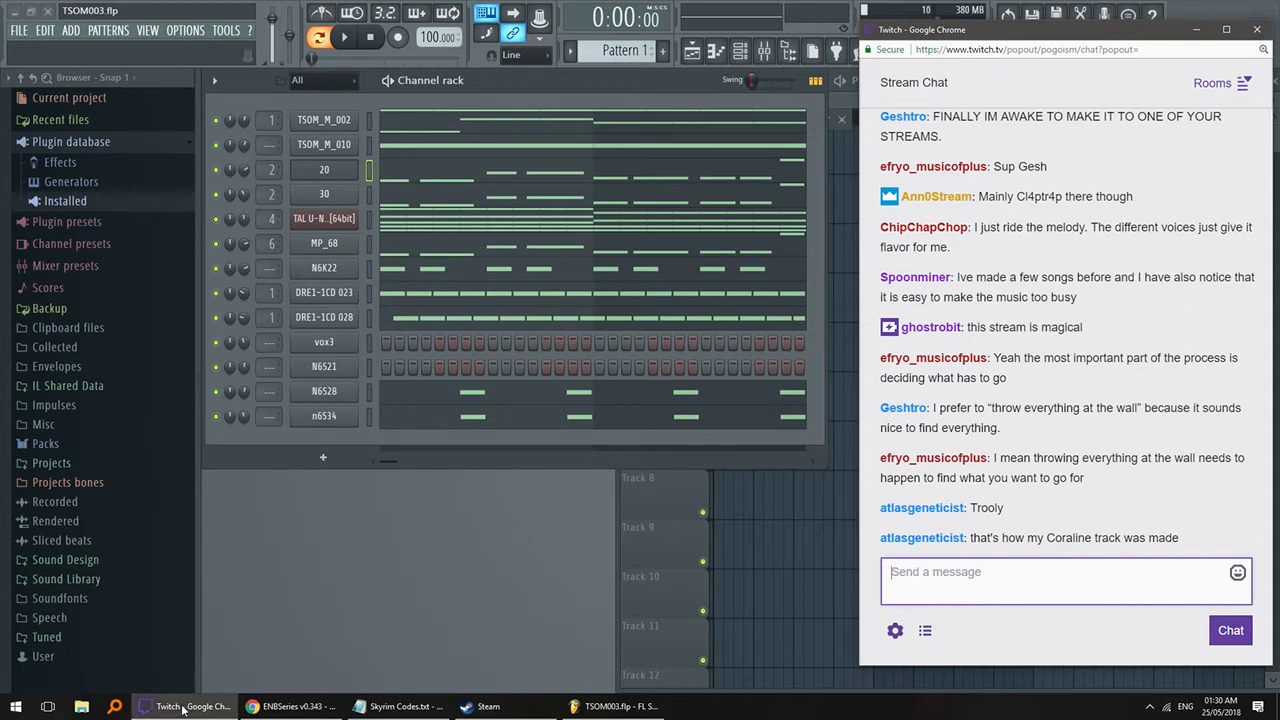
mouse_move(183, 708)
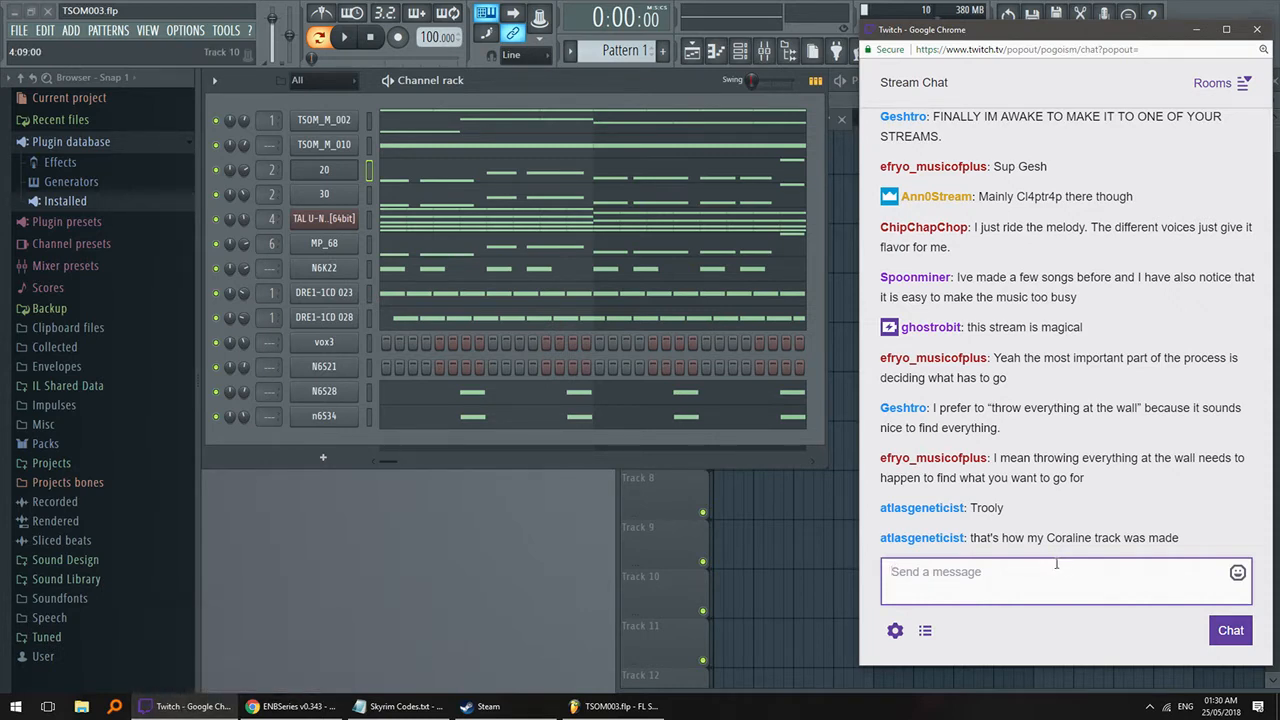
click(185, 706)
- Play Pattern 1 of TSOM003.flp, mute the MP_68 channel during playback, and restart the pattern from the beginning
key(space)
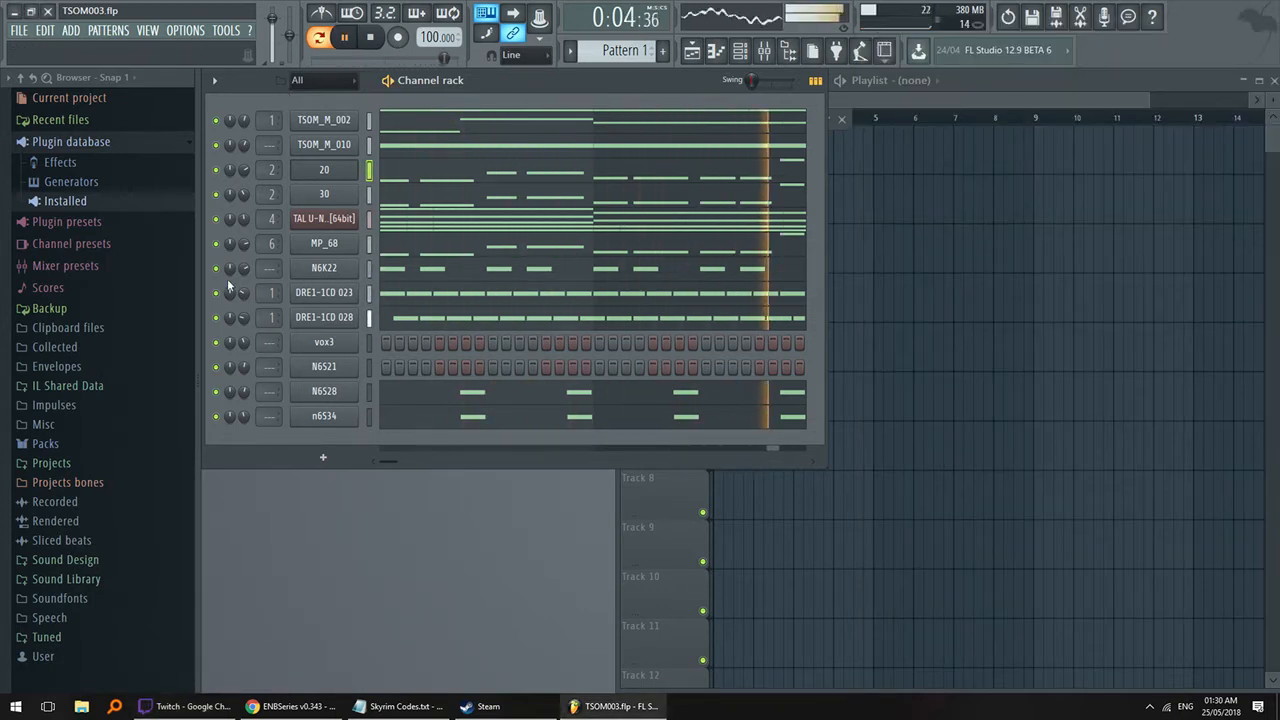
click(215, 243)
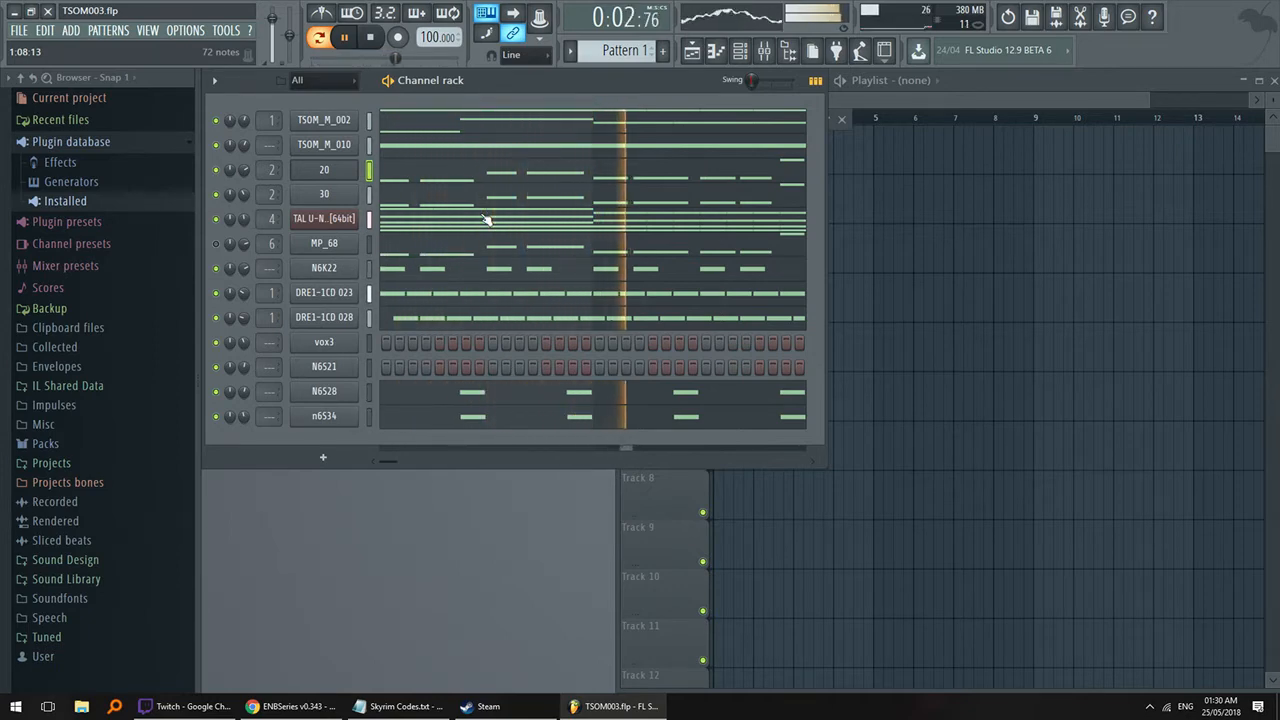
key(space)
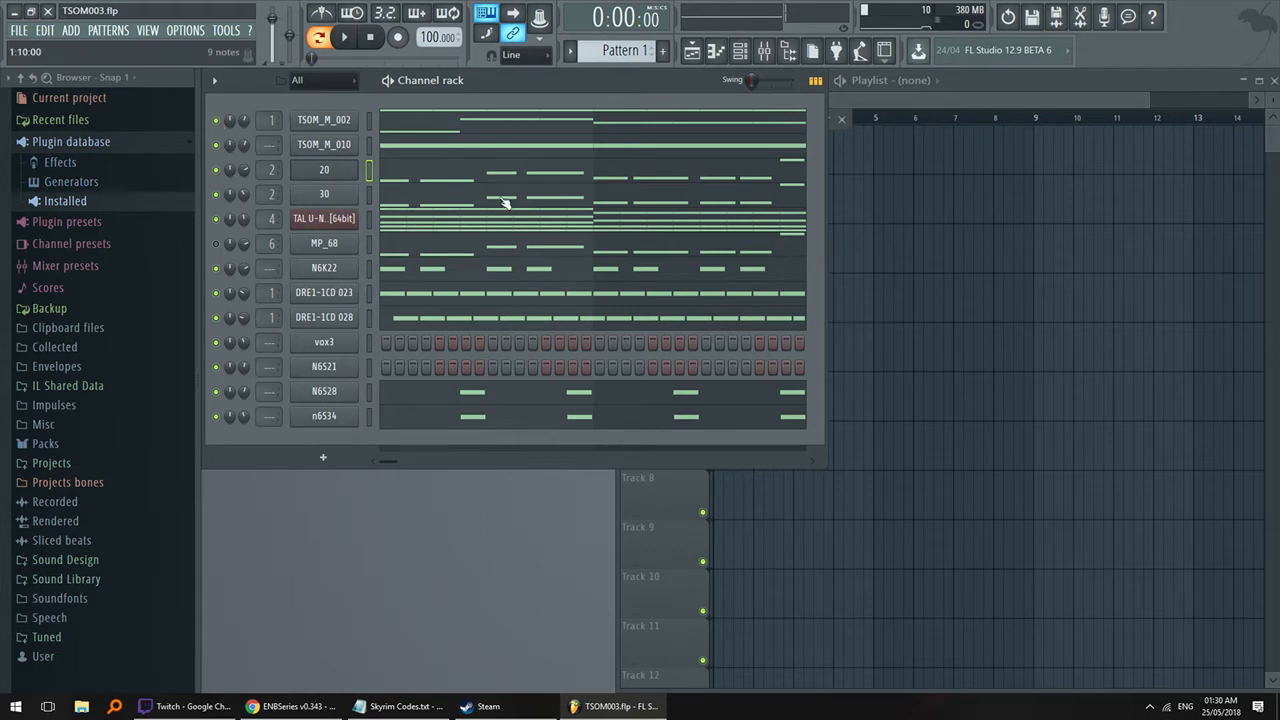
key(space)
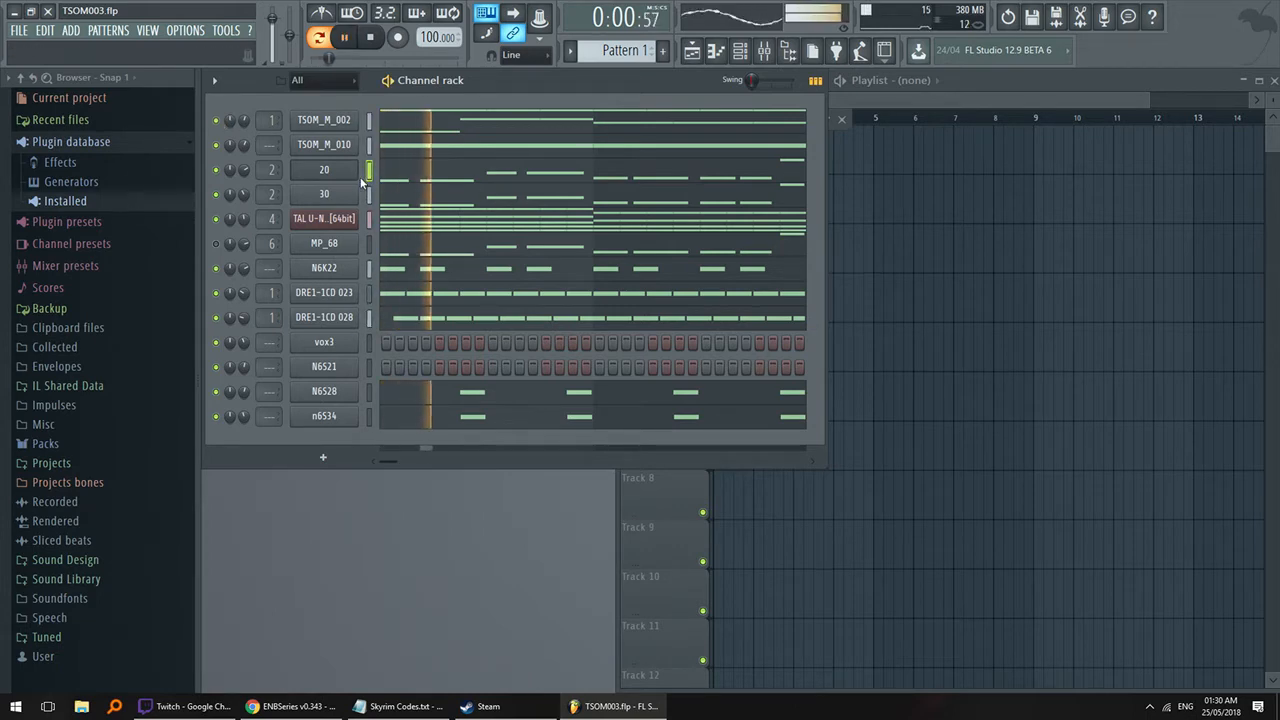
- Mute the TSOM_M_010 channel and audition the pattern without it
key(space)
click(216, 145)
key(space)
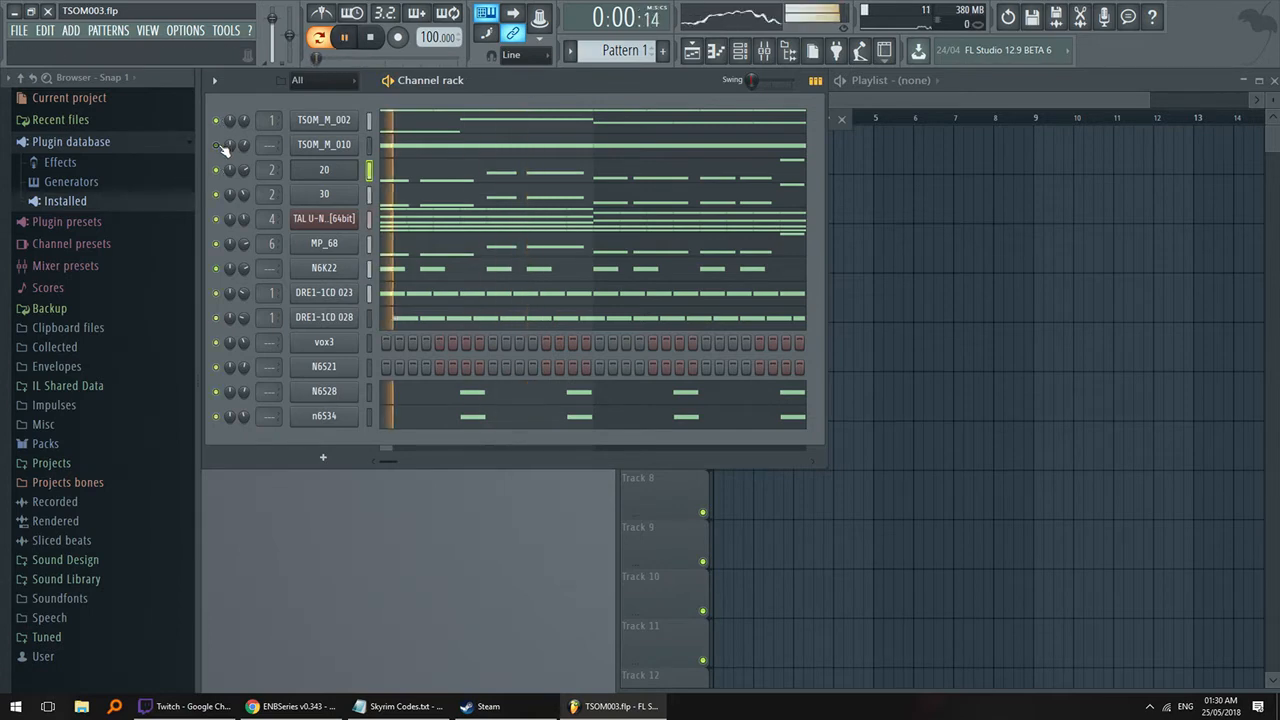
key(space)
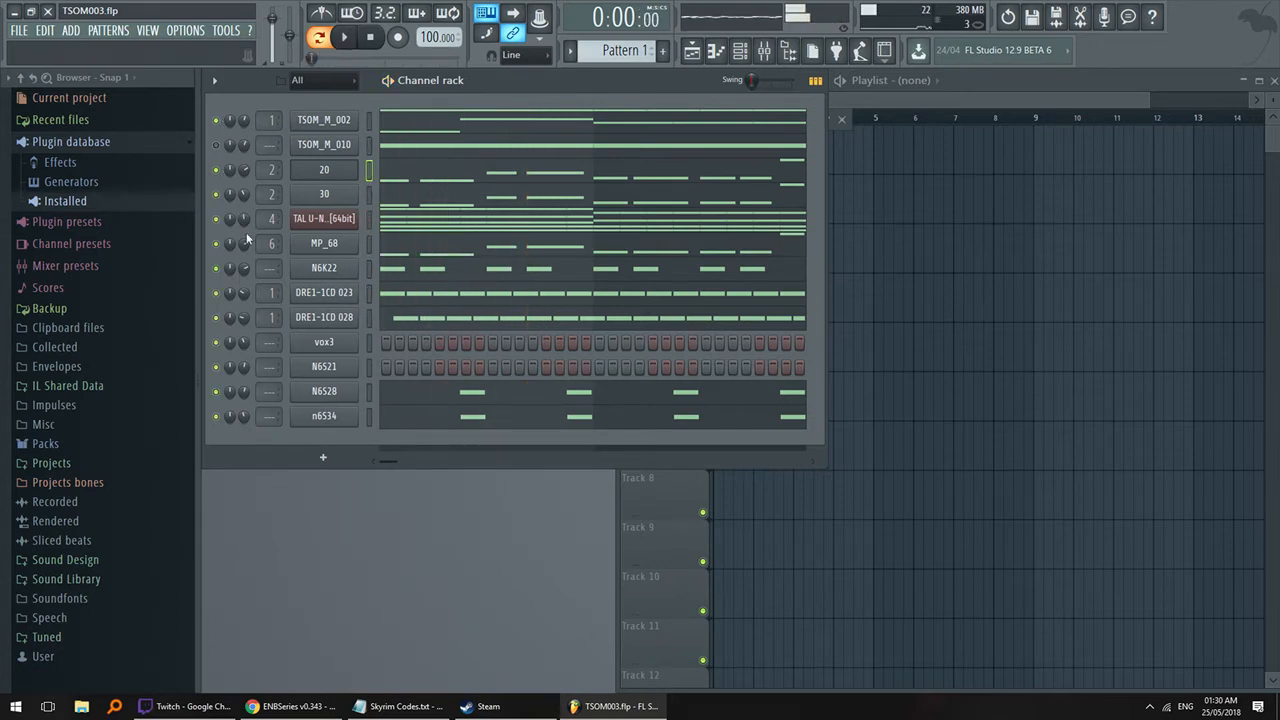
- Delete the MP_68 channel from the channel rack
click(323, 243)
right_click(340, 243)
click(447, 396)
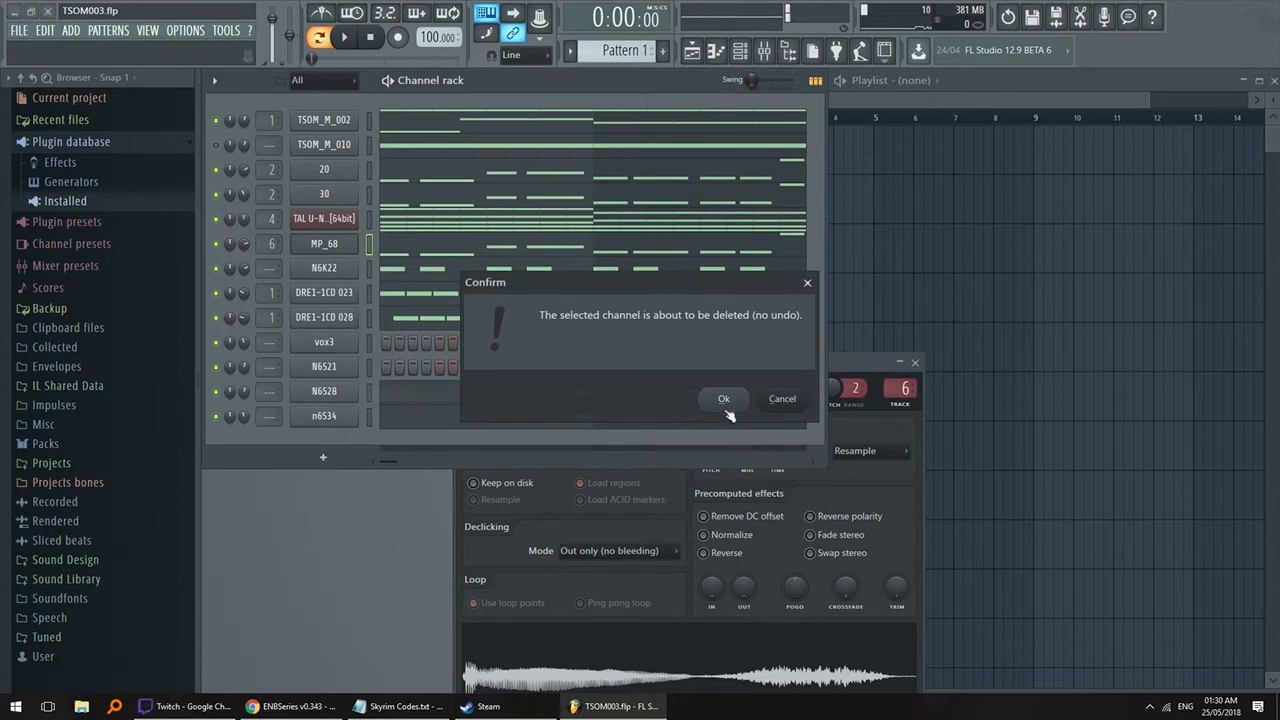
click(809, 400)
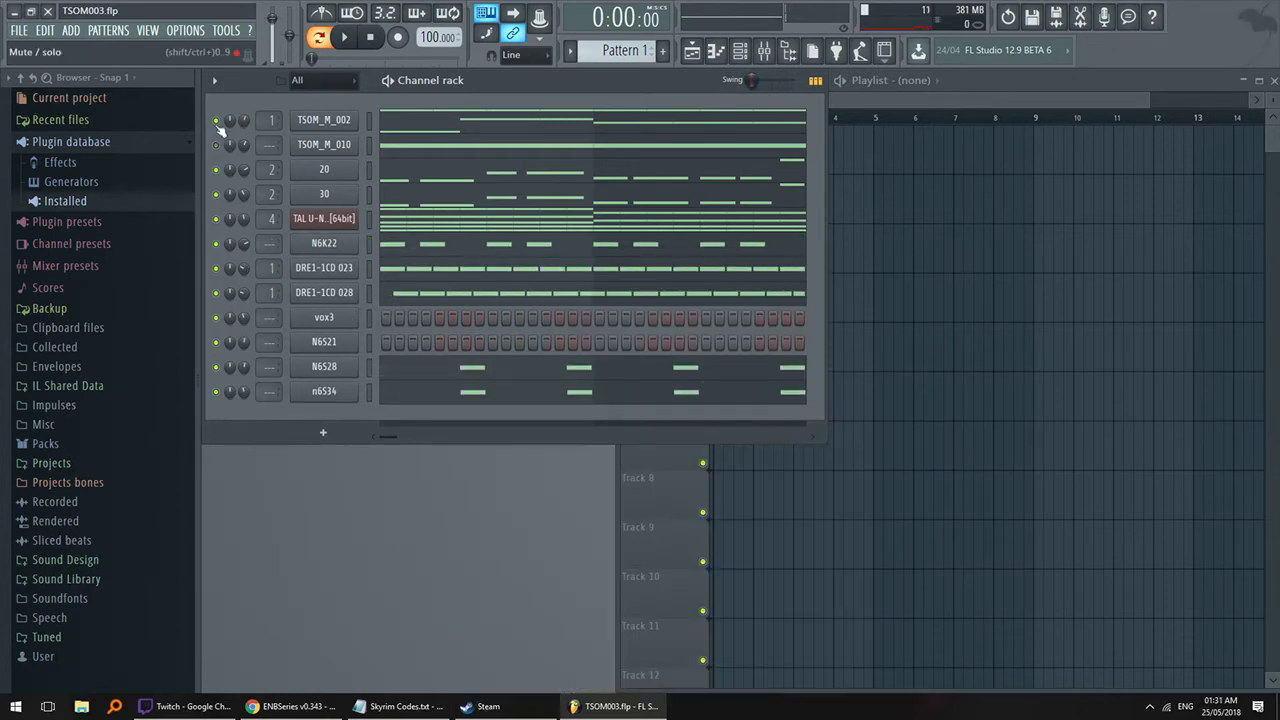
- Play the pattern several times, comparing it with the TSOM_M_002 and TSOM_M_010 channels muted and unmuted
key(space)
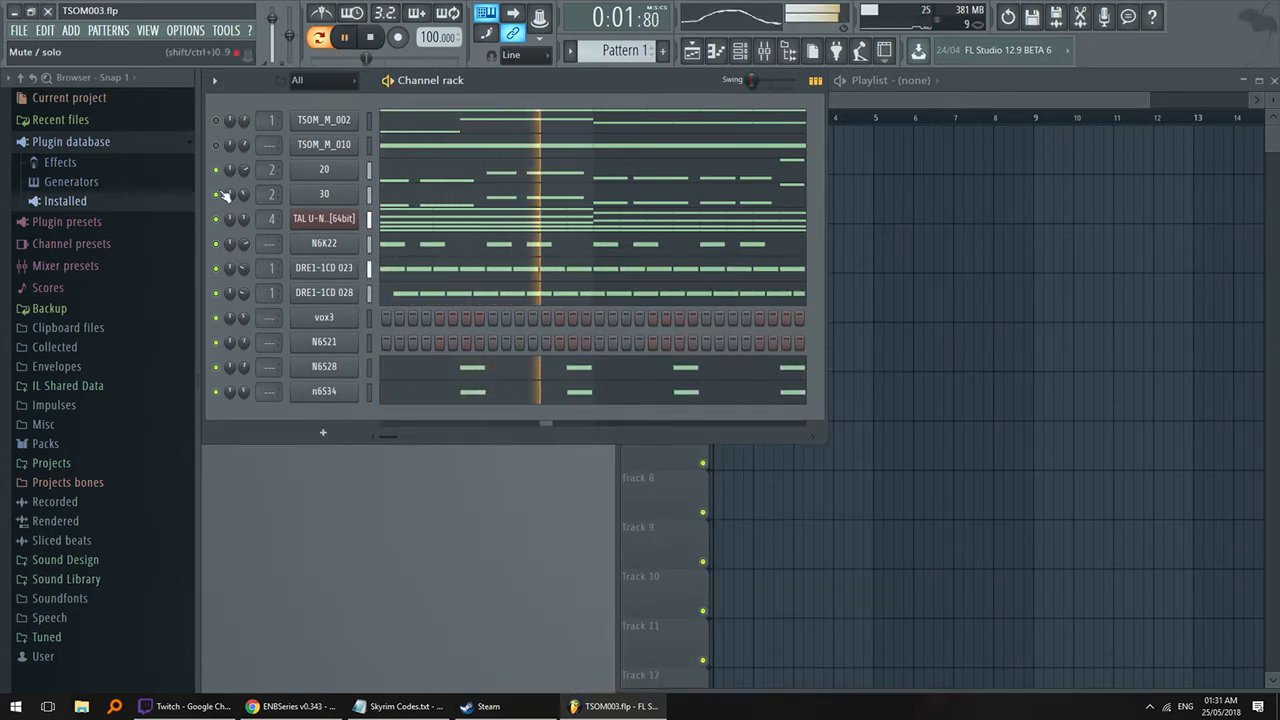
key(space)
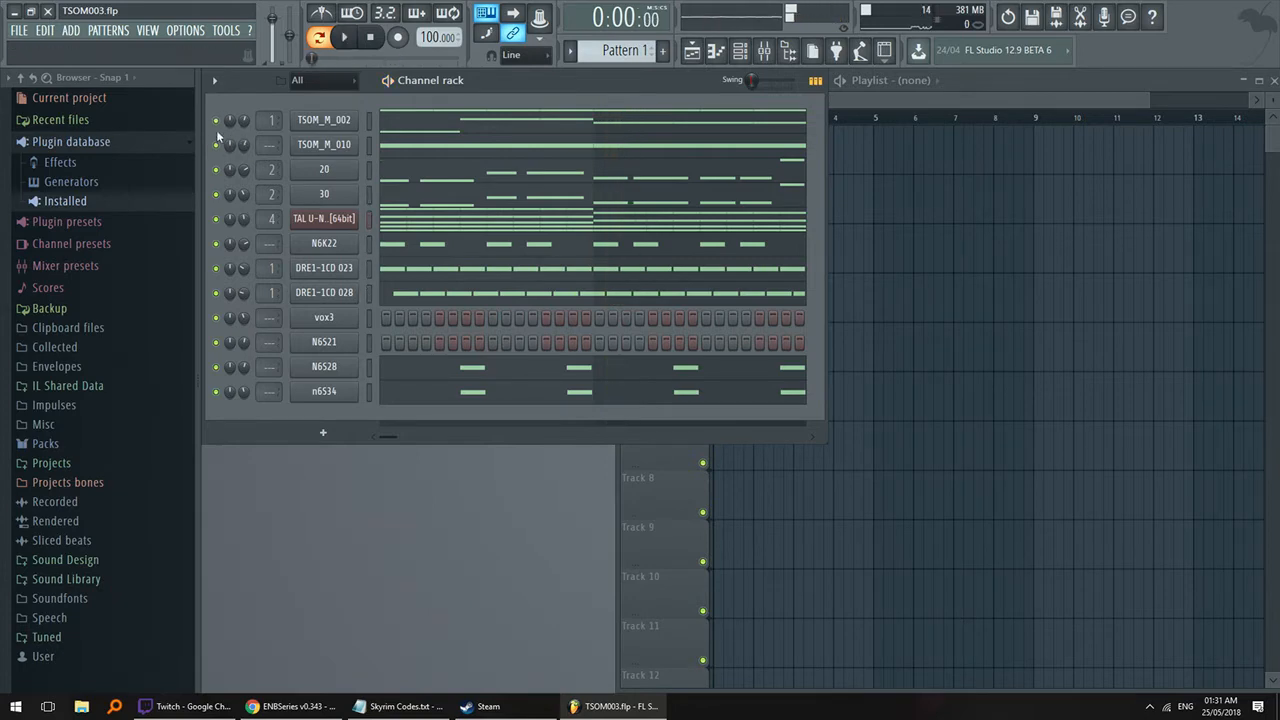
key(space)
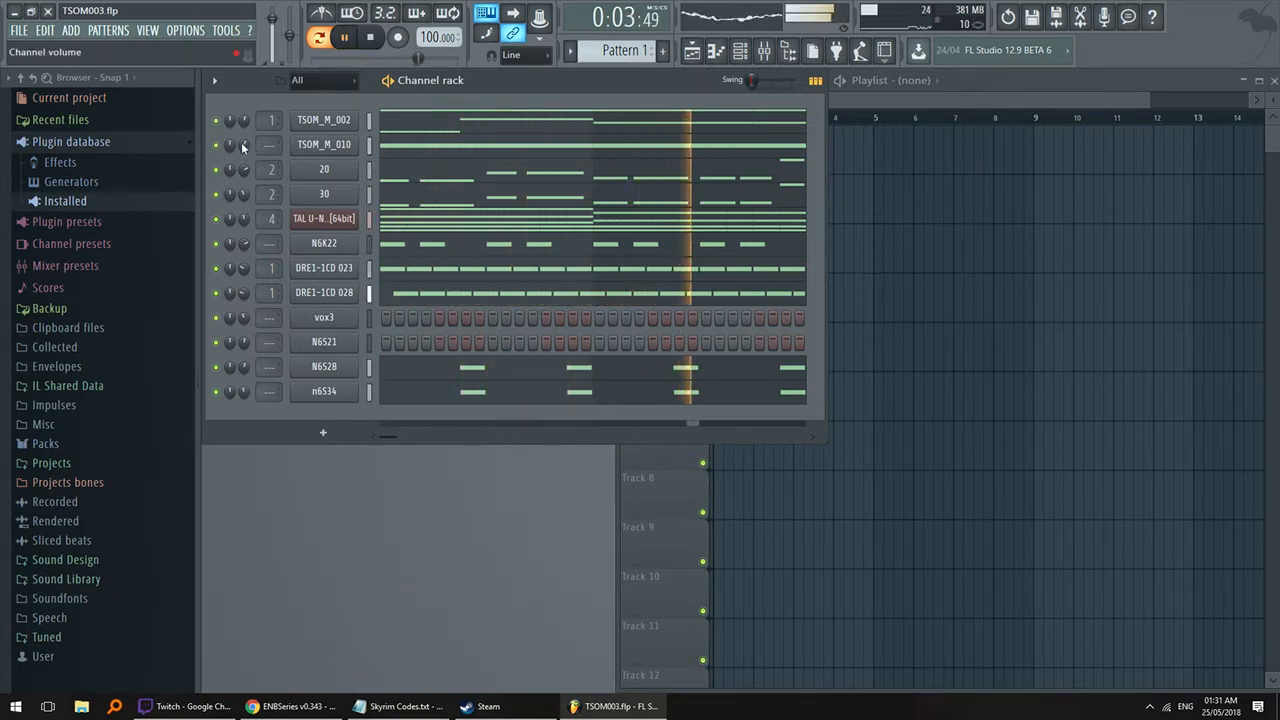
key(space)
click(216, 146)
drag(244, 146, 245, 142)
key(space)
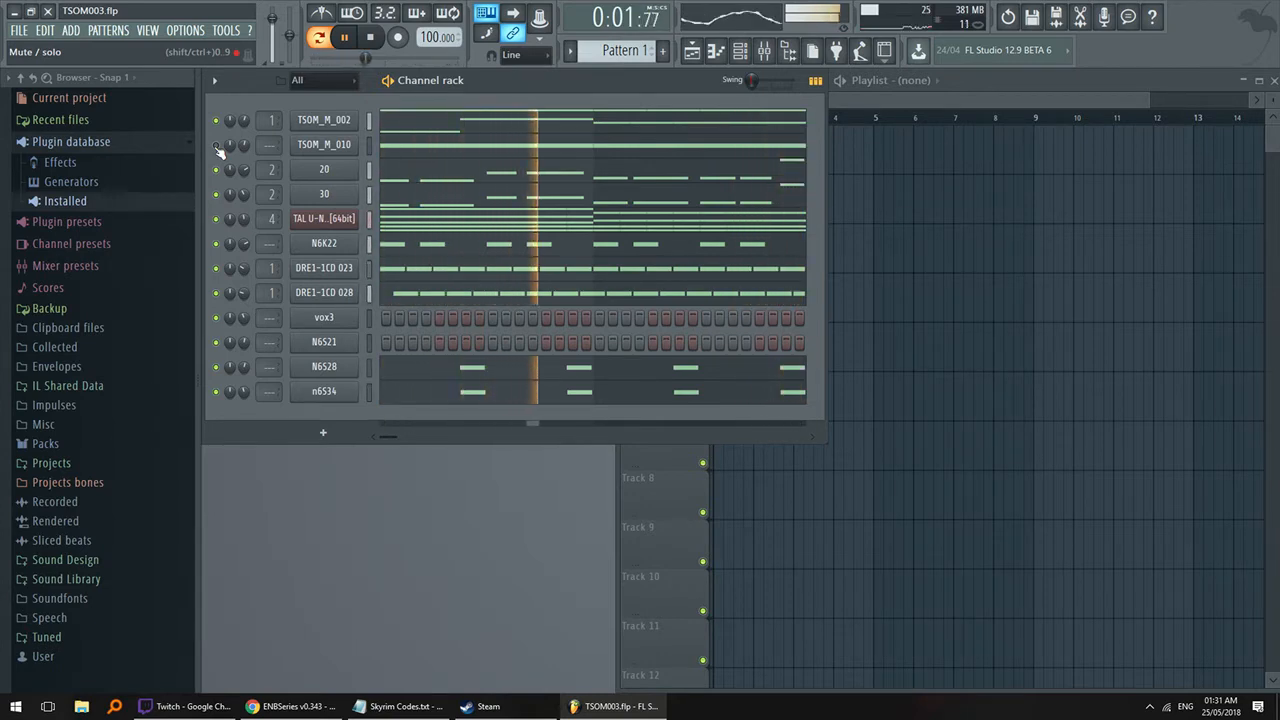
key(space)
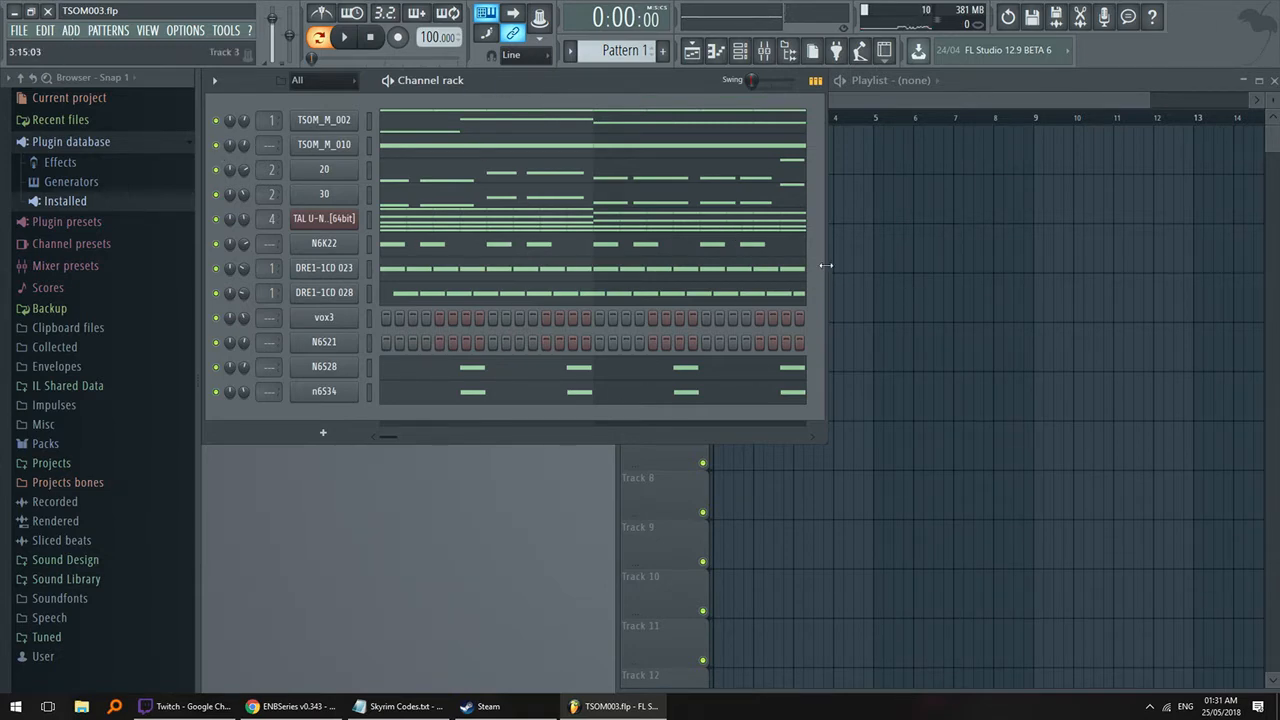
- Exit FL Studio without saving the changes to TSOM003.flp
drag(824, 268, 824, 332)
click(20, 31)
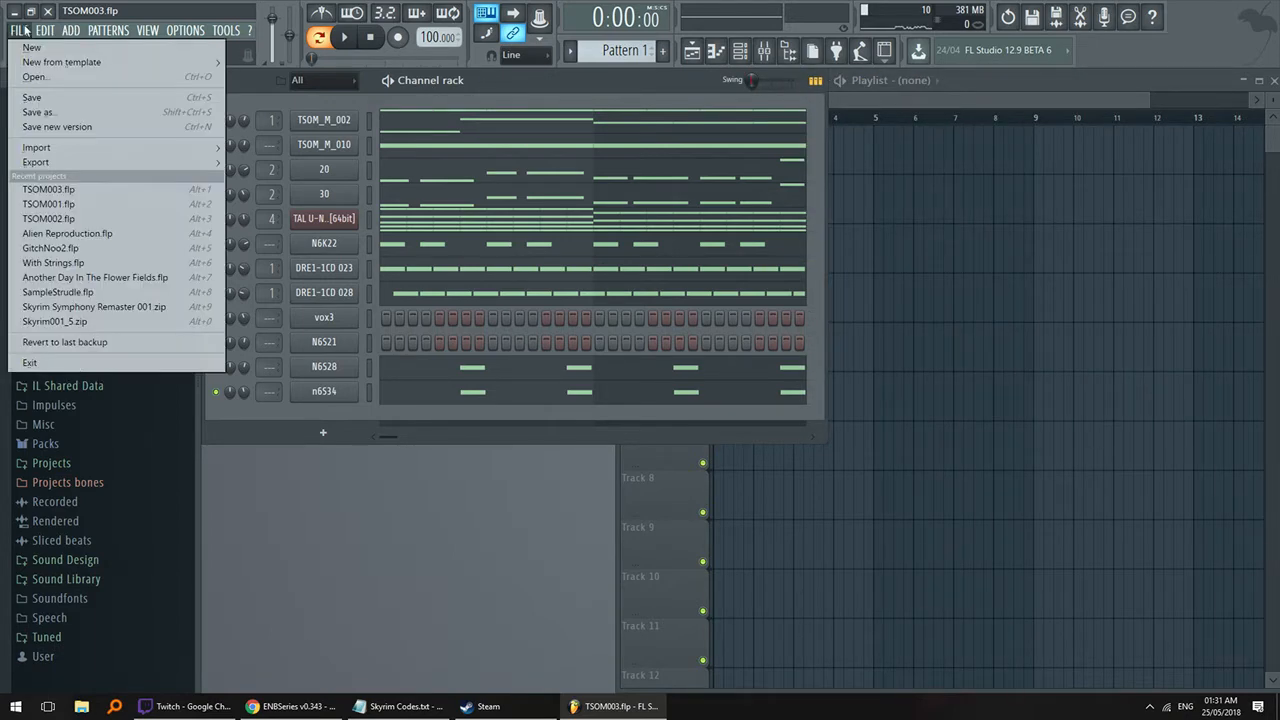
click(25, 30)
click(47, 11)
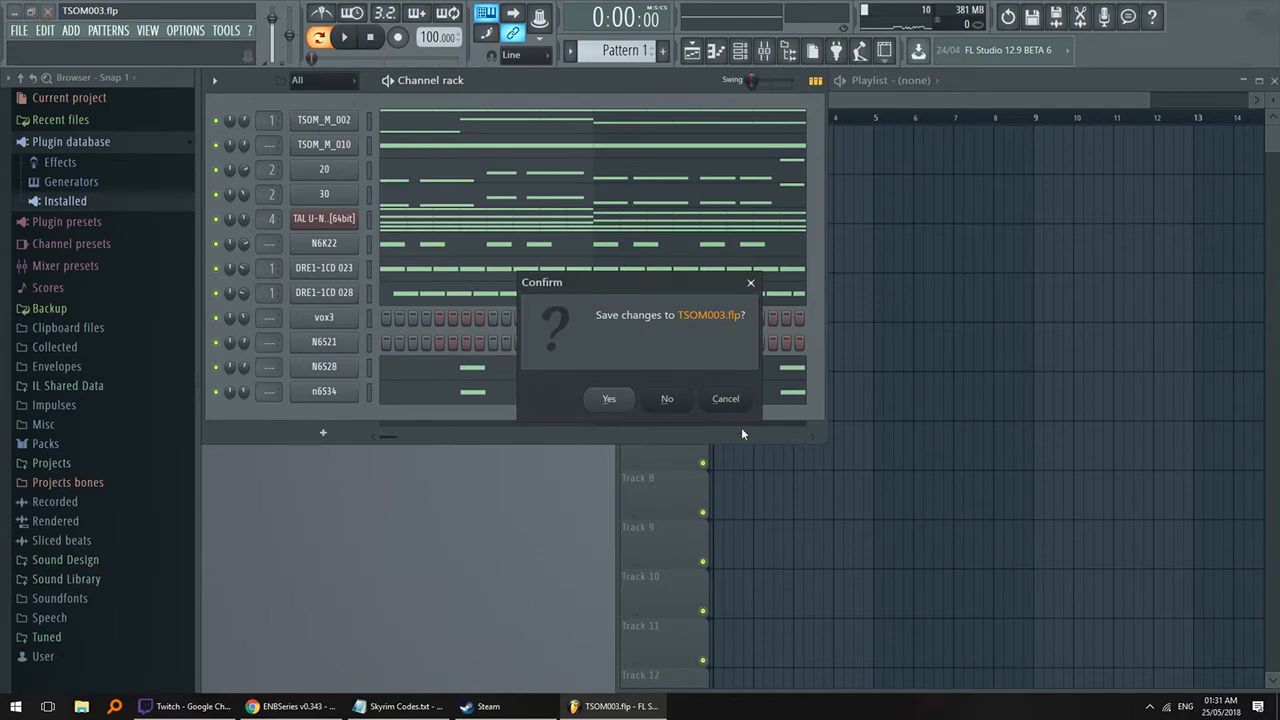
click(666, 399)
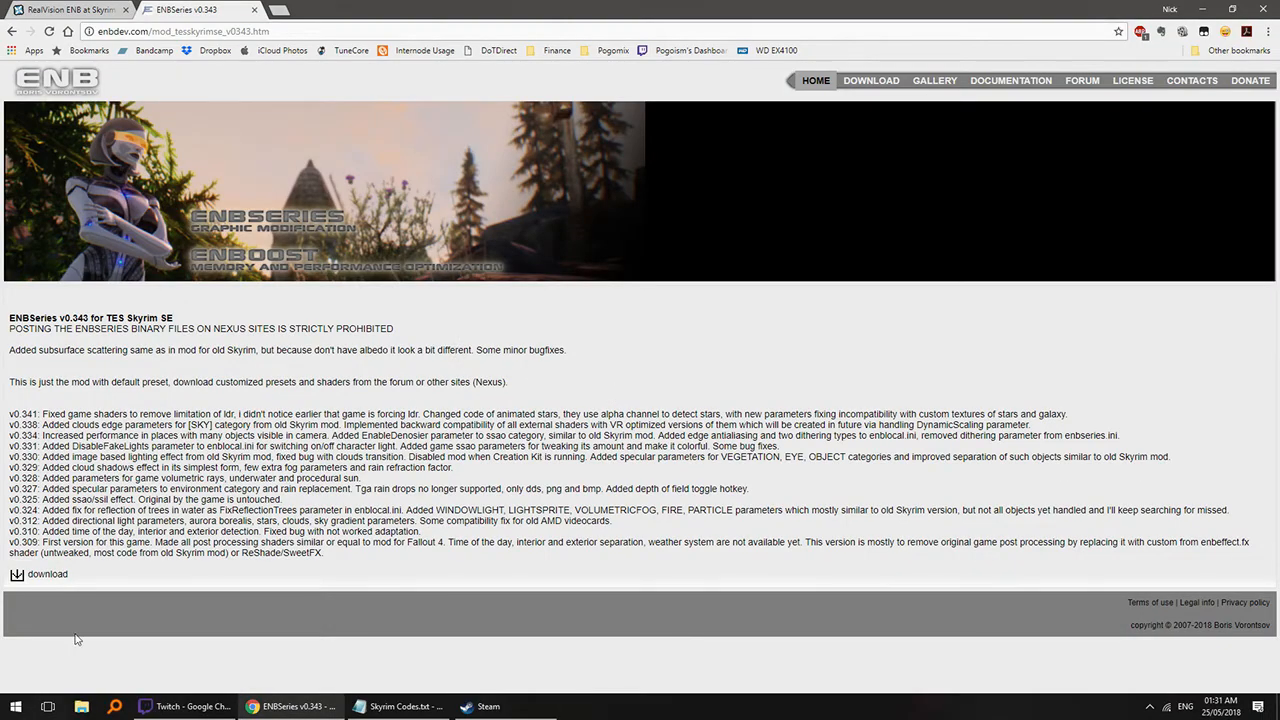
- Switch to File Explorer and open the Skyrim Modding folder inside Downloads
click(81, 706)
click(222, 181)
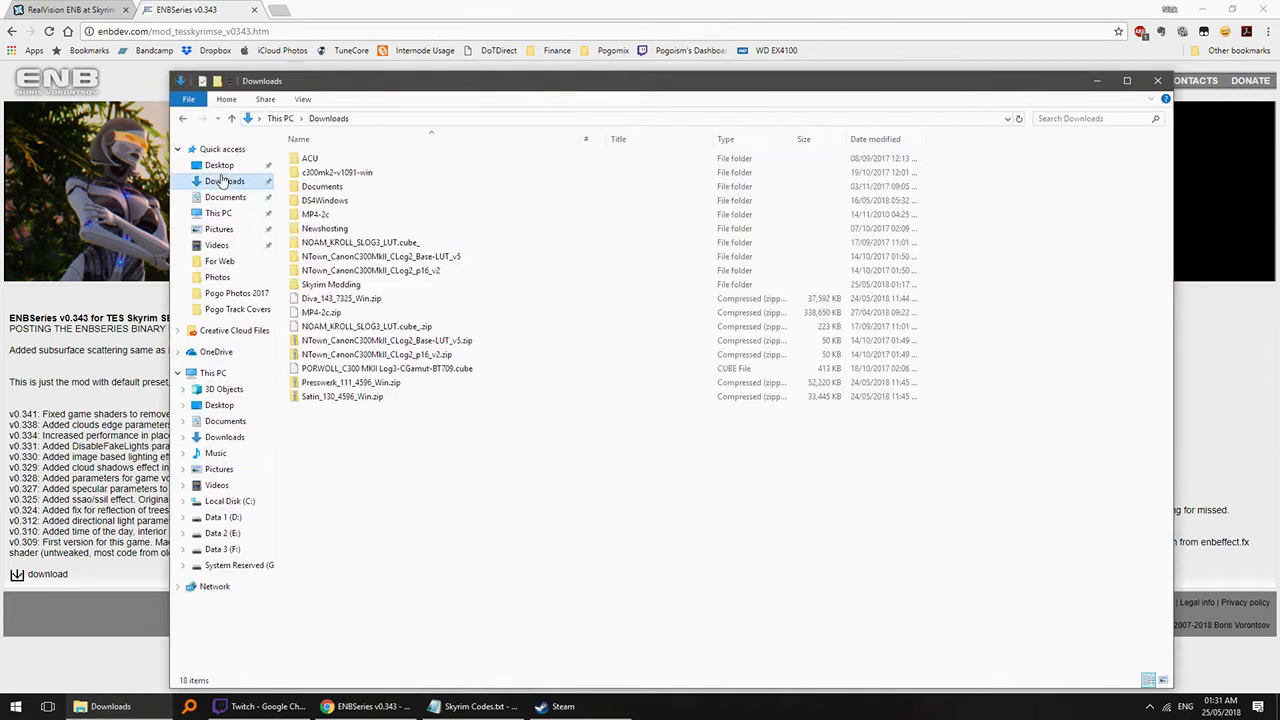
right_click(513, 497)
click(550, 551)
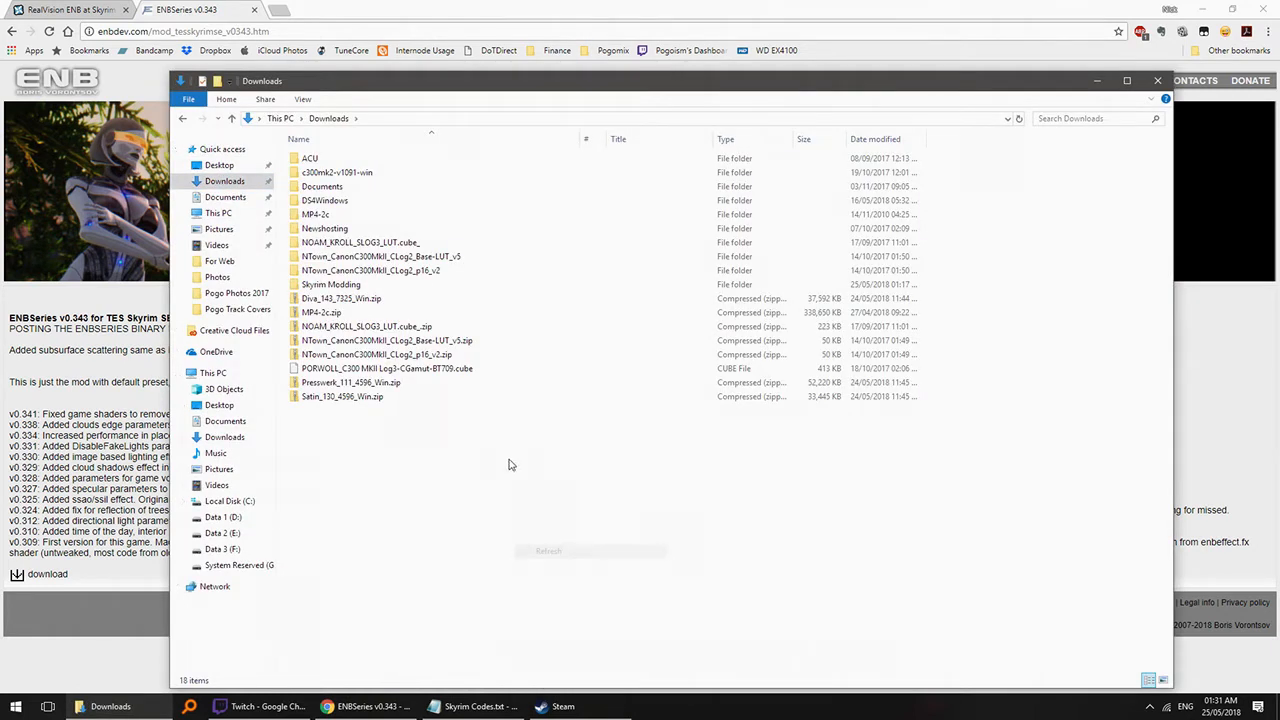
double_click(335, 285)
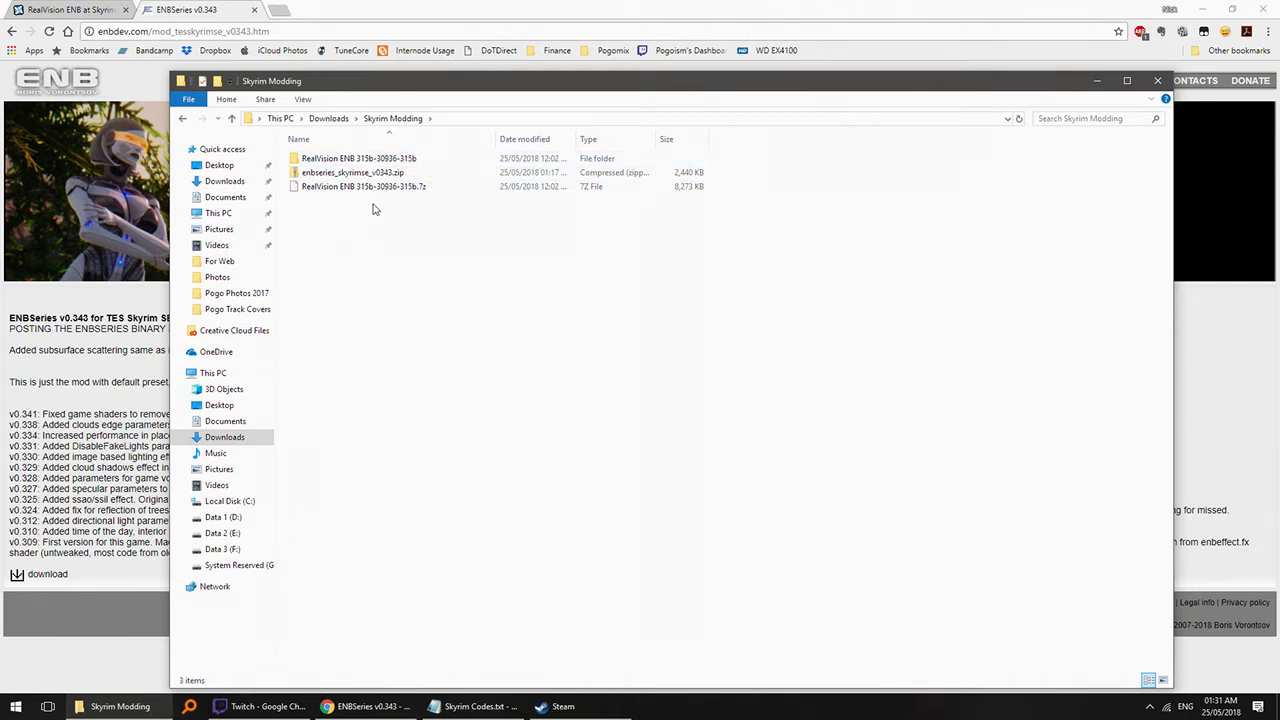
- Extract enbseries_skyrimse_v0343.zip with 7-Zip into its own enbseries_skyrimse_v0343 folder
right_click(360, 174)
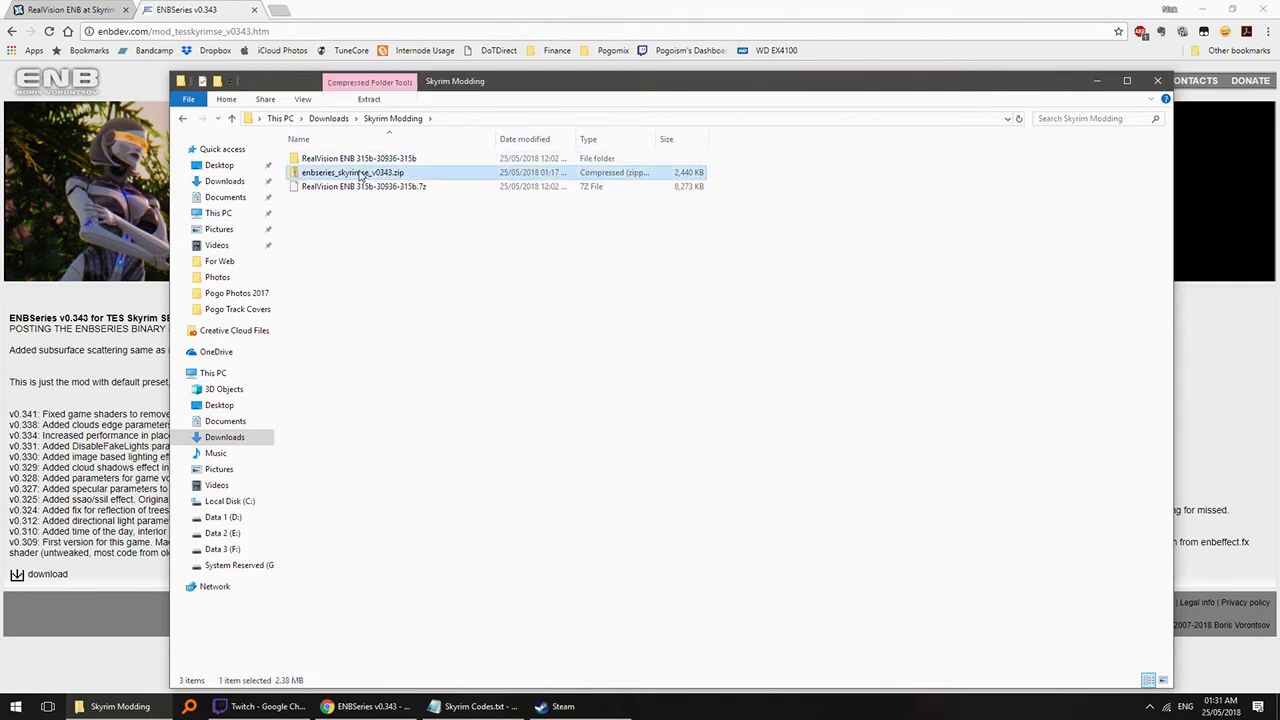
mouse_move(476, 238)
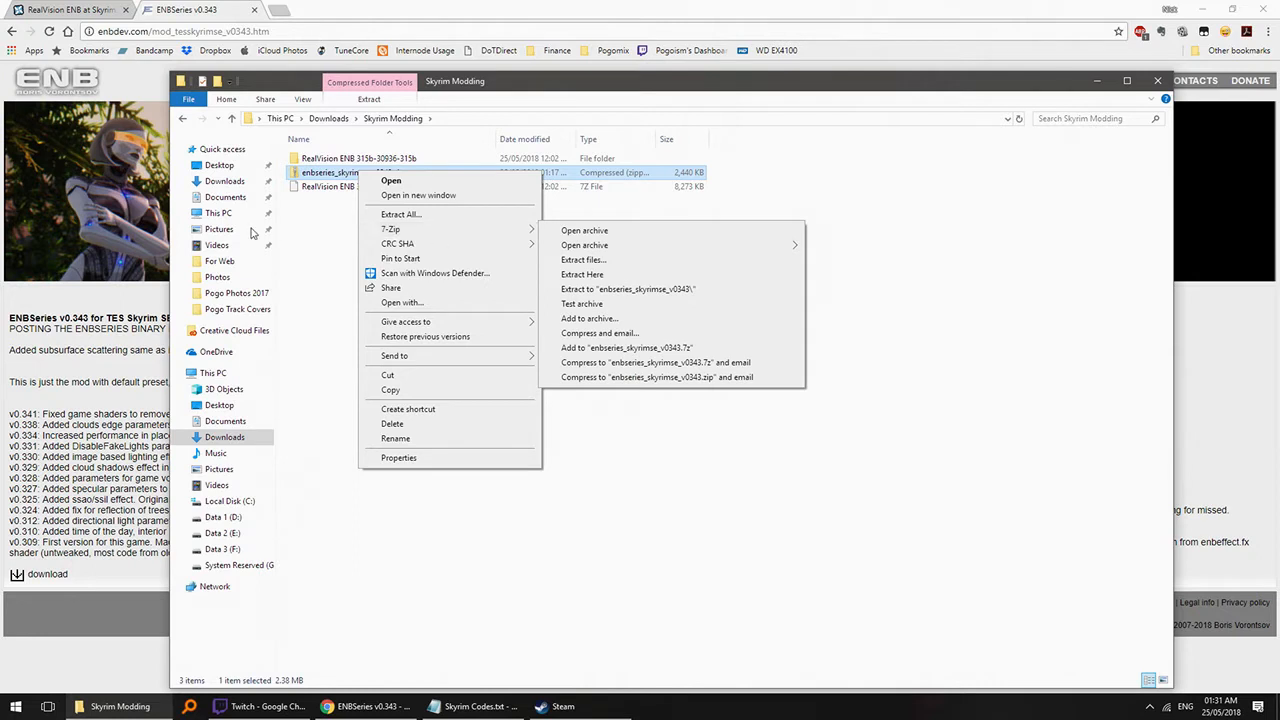
click(386, 188)
right_click(386, 174)
mouse_move(506, 236)
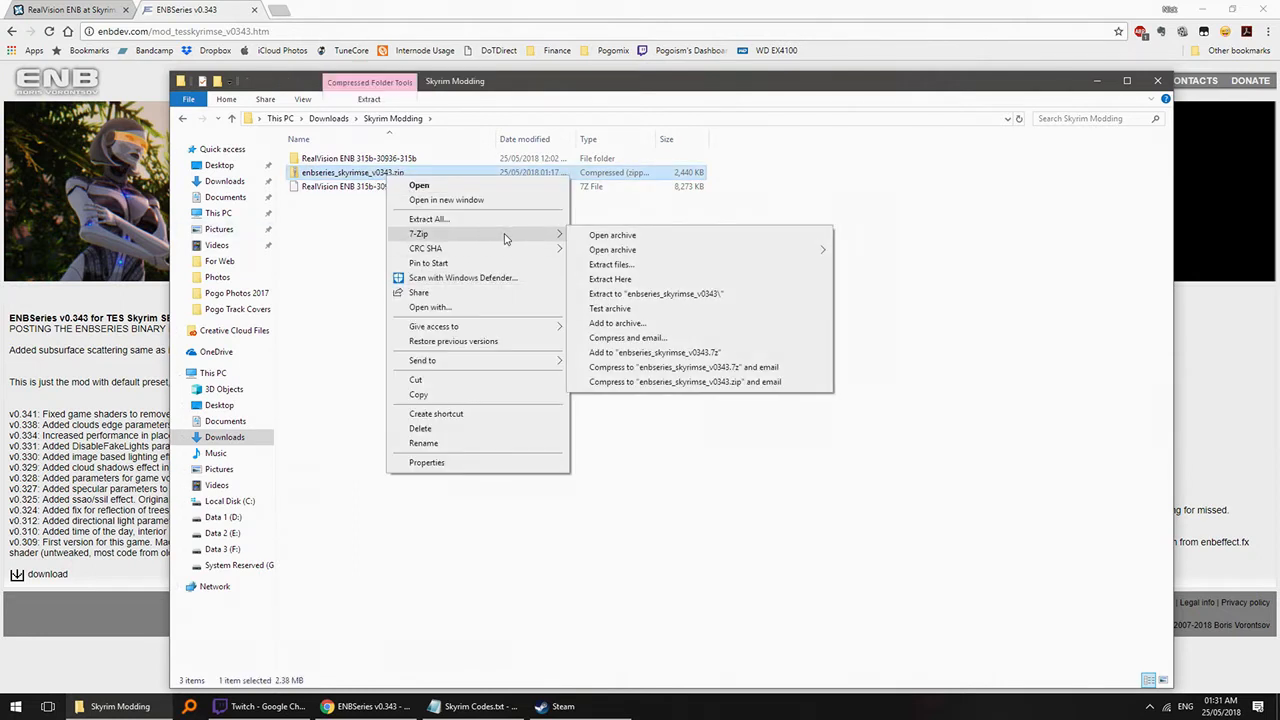
click(695, 294)
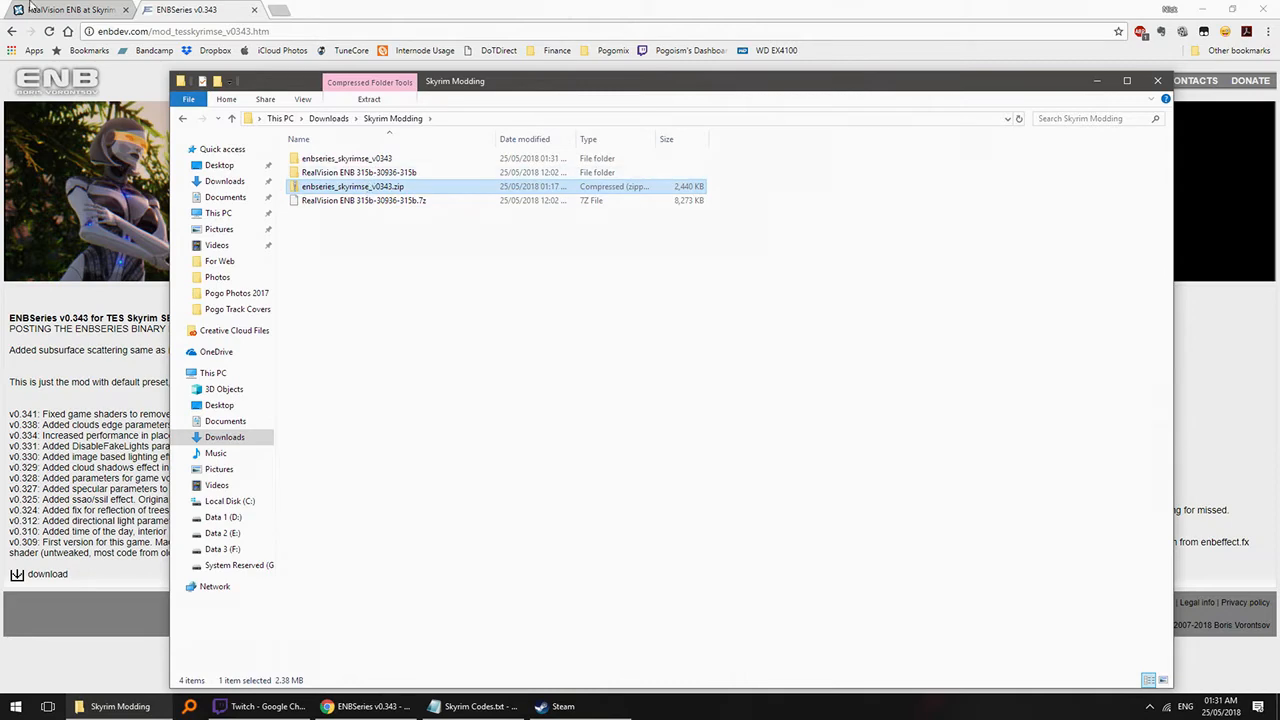
- Switch to the RealVision ENB page in Chrome and read the first two "Install RealVision" instructions
click(68, 9)
drag(296, 226, 462, 261)
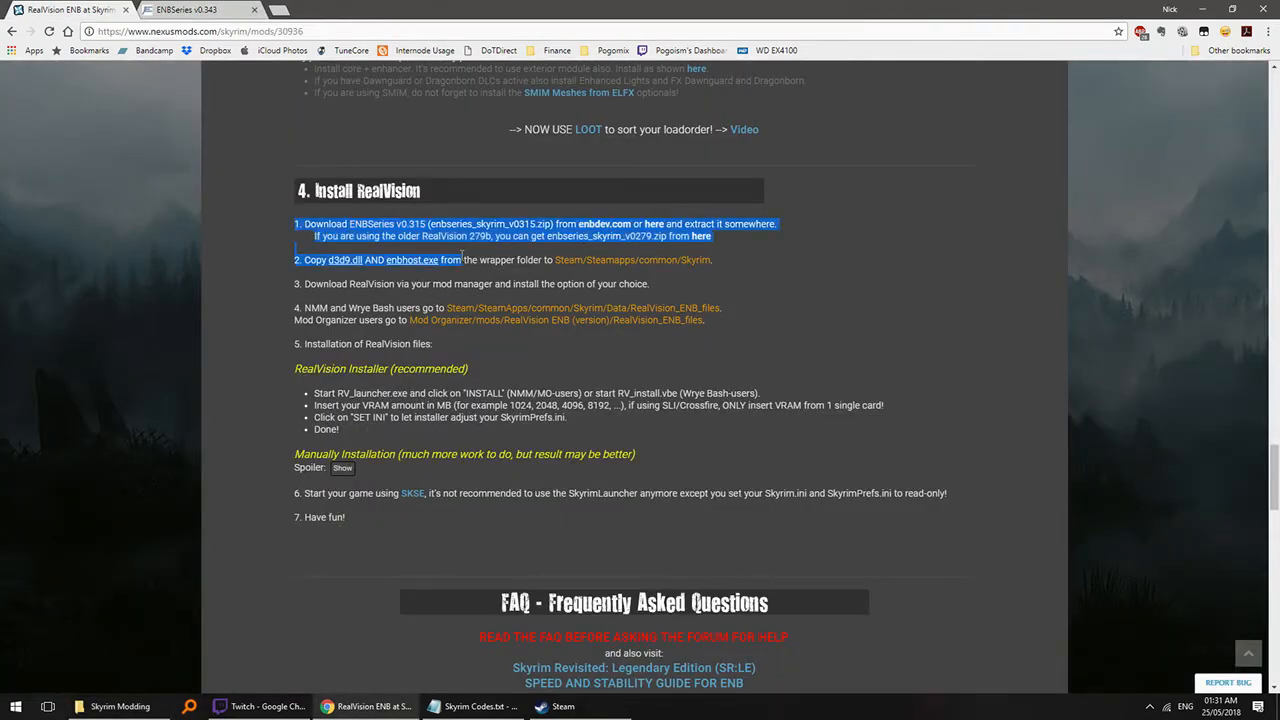
click(219, 247)
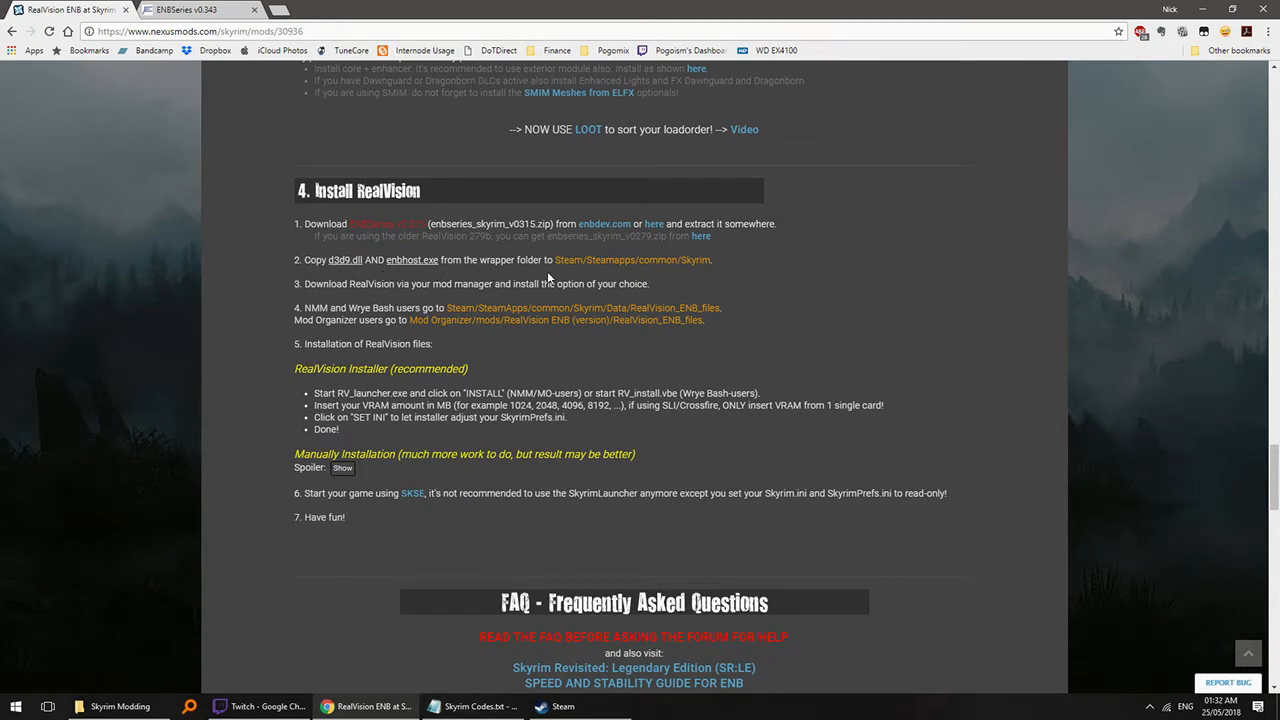
- Open the WrapperVersion folder inside enbseries_skyrimse_v0343 and place the File Explorer window beside the installation instructions
click(118, 706)
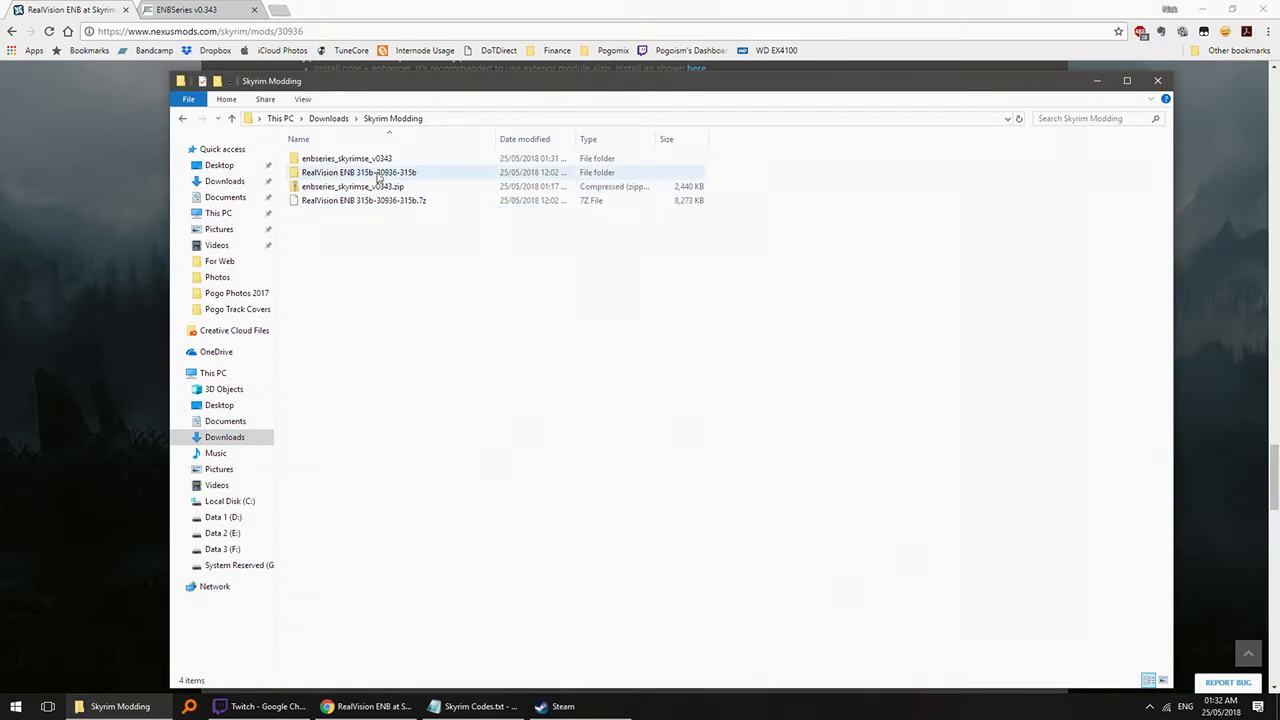
double_click(378, 167)
drag(412, 88, 863, 213)
double_click(687, 303)
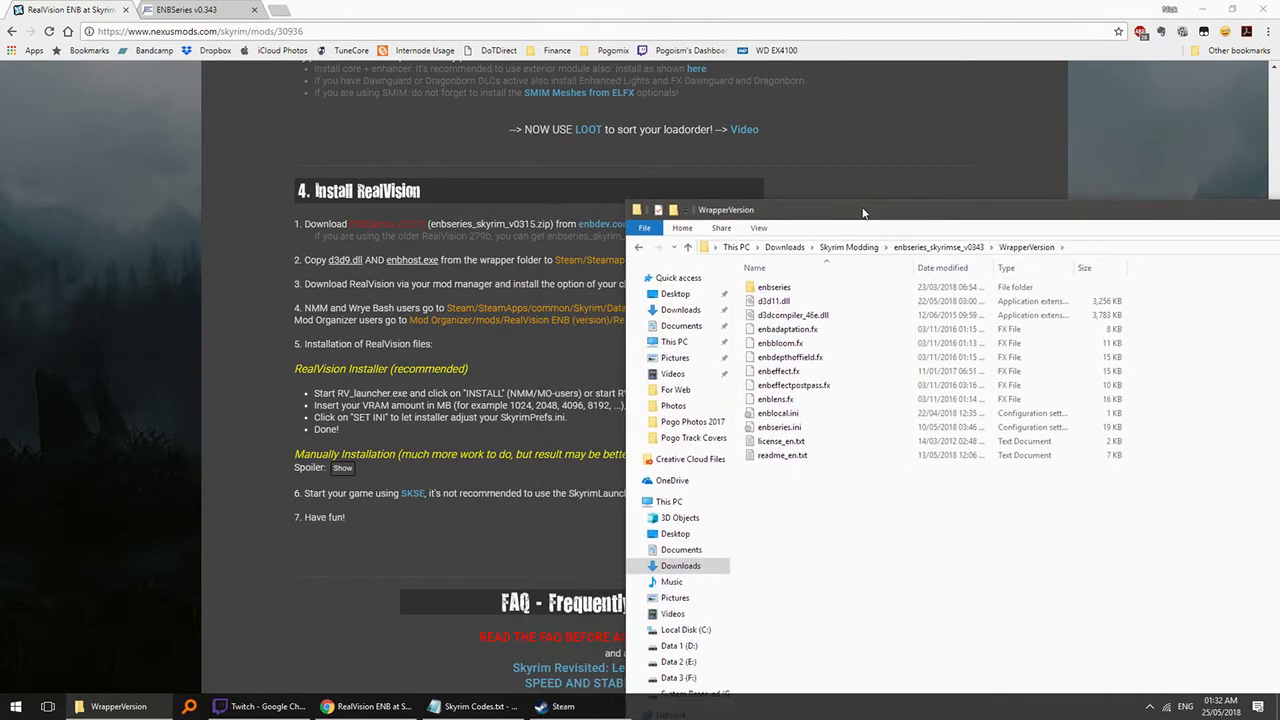
- Examine the files in WrapperVersion and its enbseries subfolder for the ones named in the installation instructions
click(816, 303)
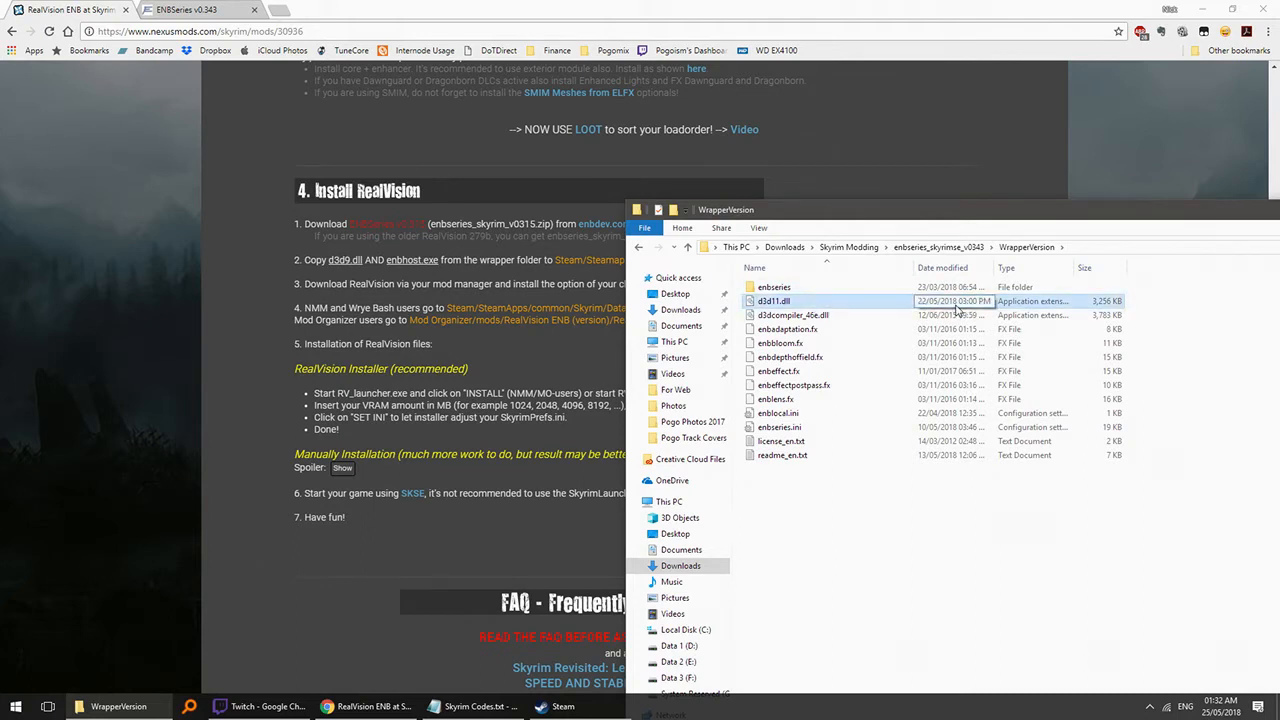
ctrl+click(931, 314)
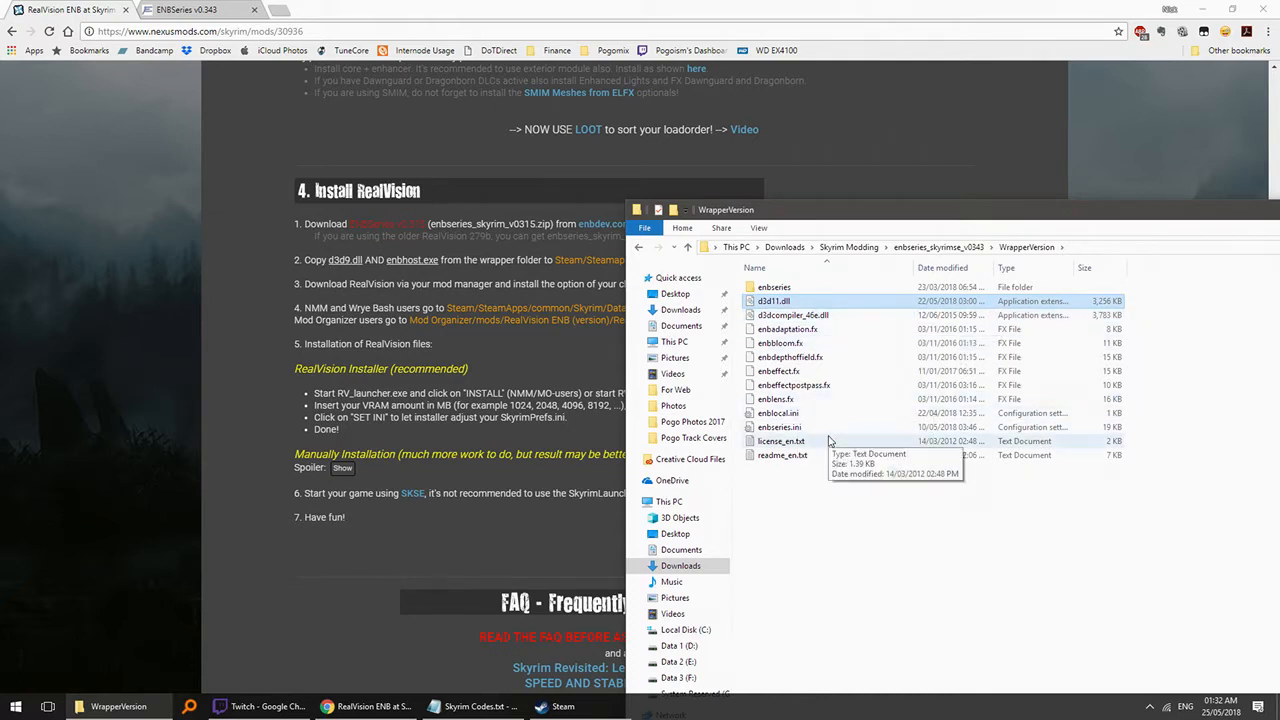
double_click(800, 287)
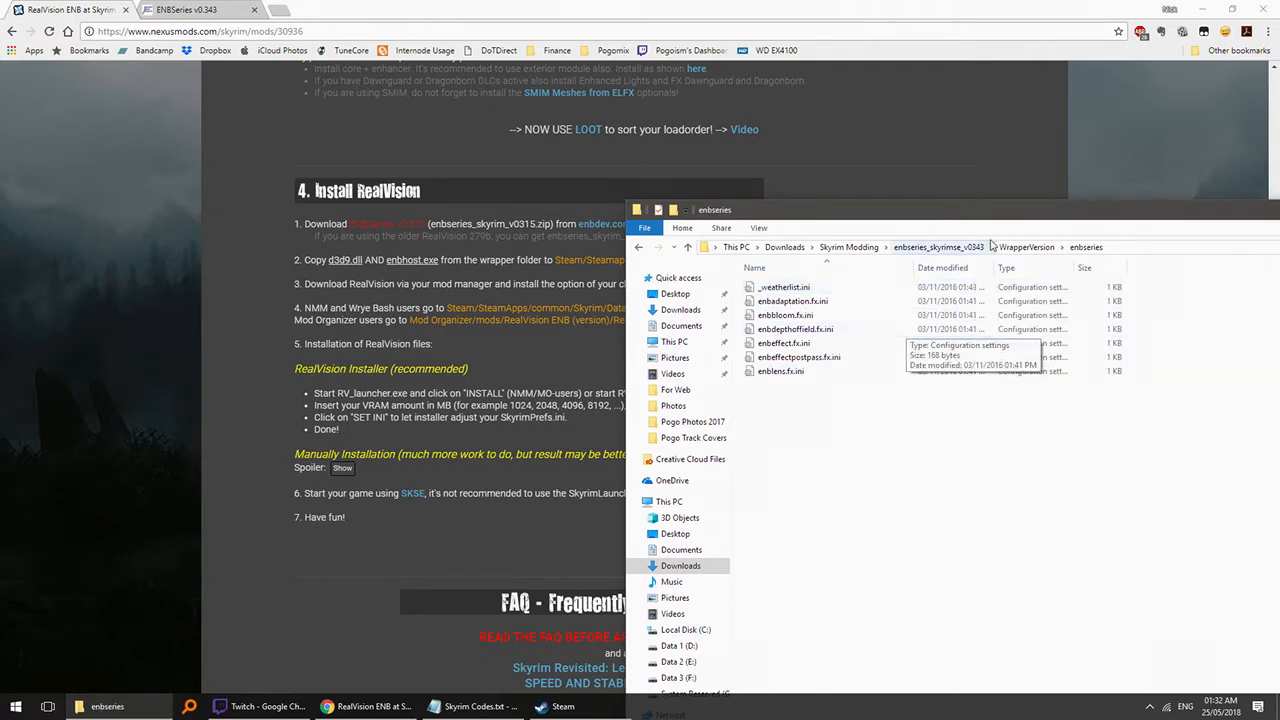
click(1026, 247)
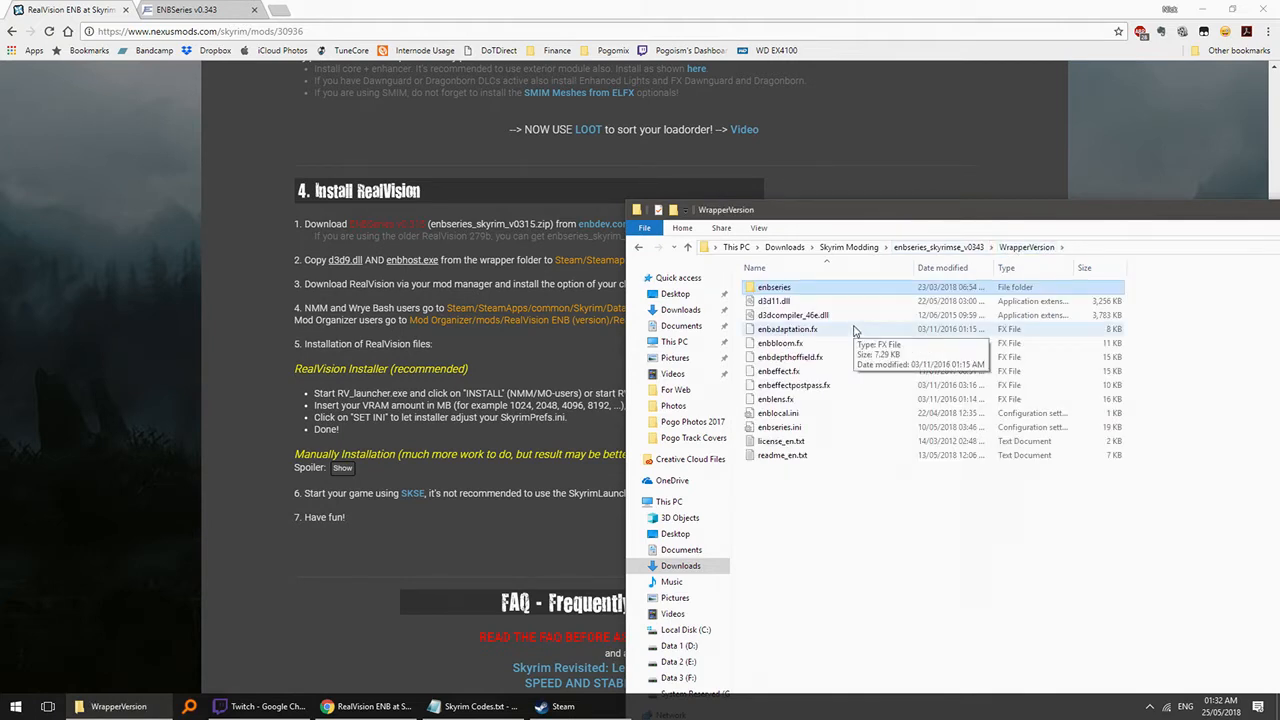
click(790, 301)
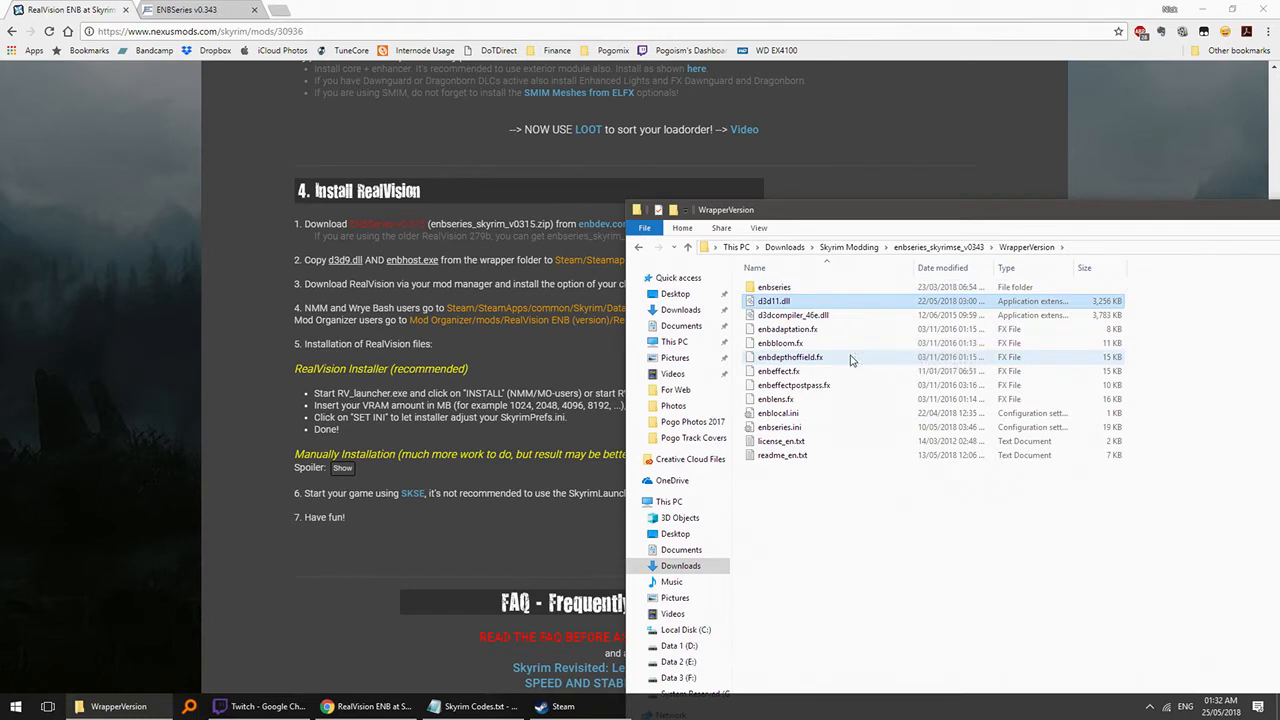
click(958, 247)
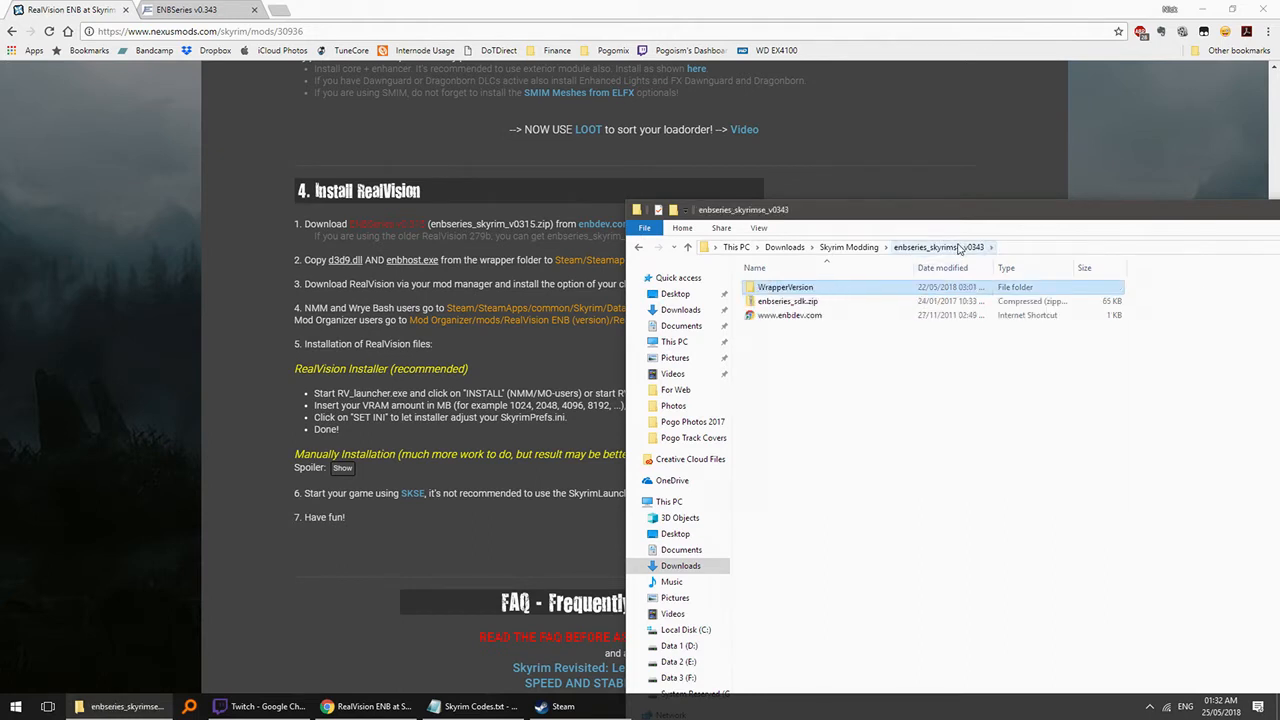
double_click(785, 288)
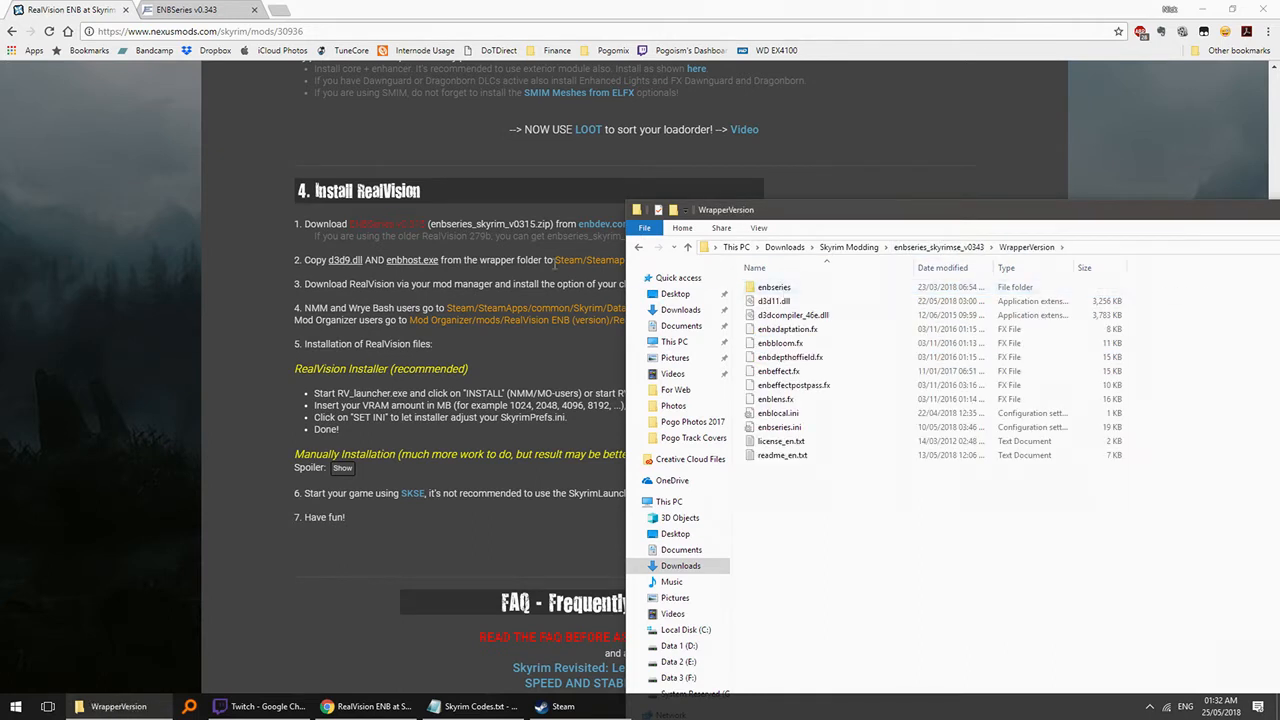
drag(806, 216, 757, 206)
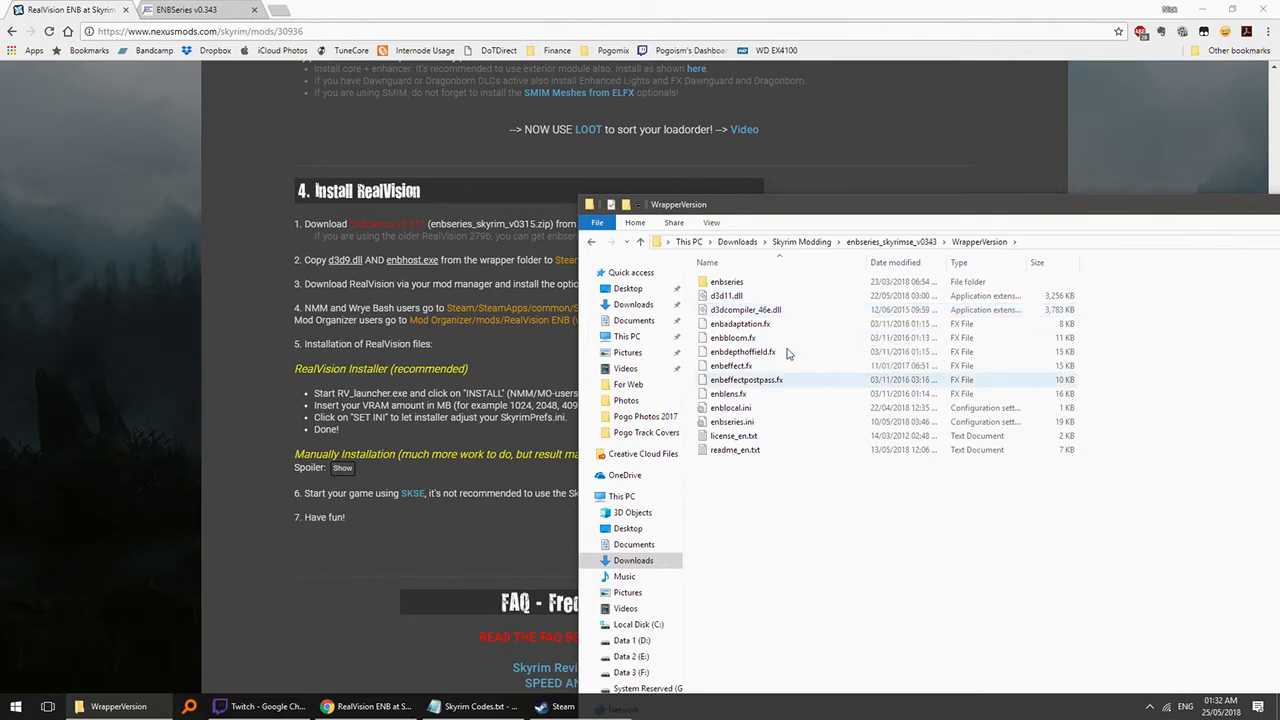
double_click(740, 282)
click(979, 241)
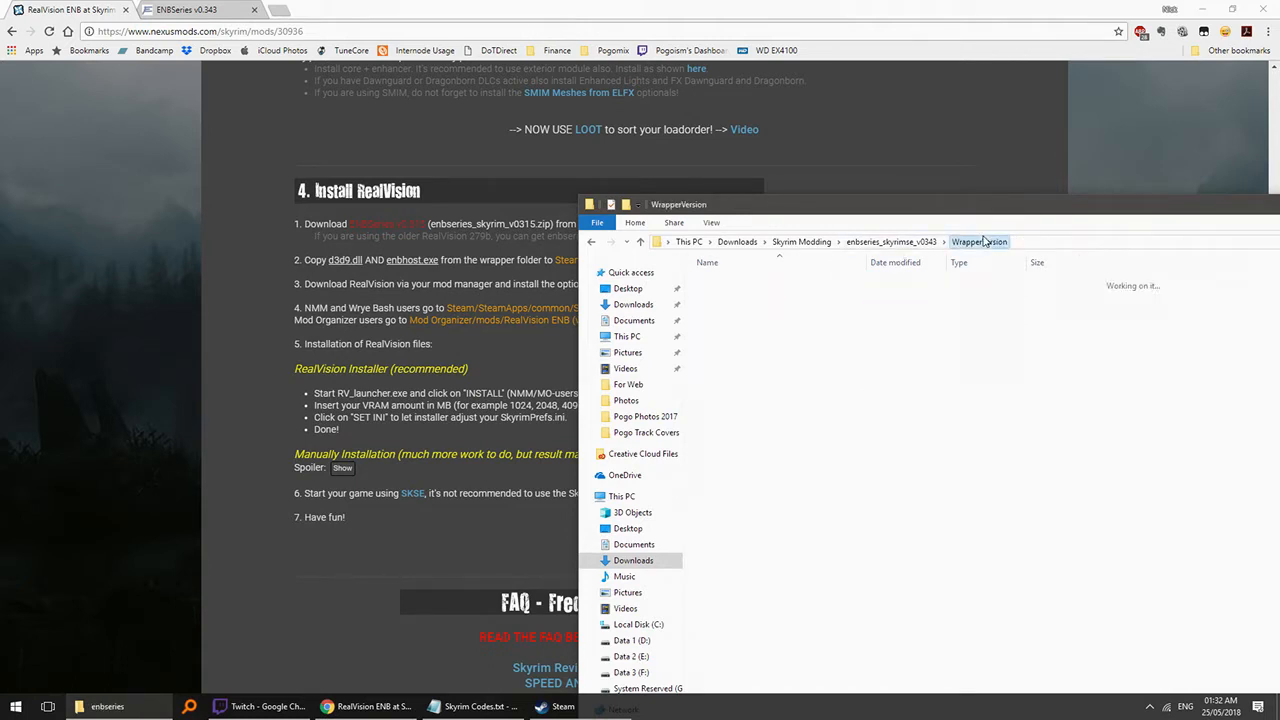
drag(793, 212, 830, 195)
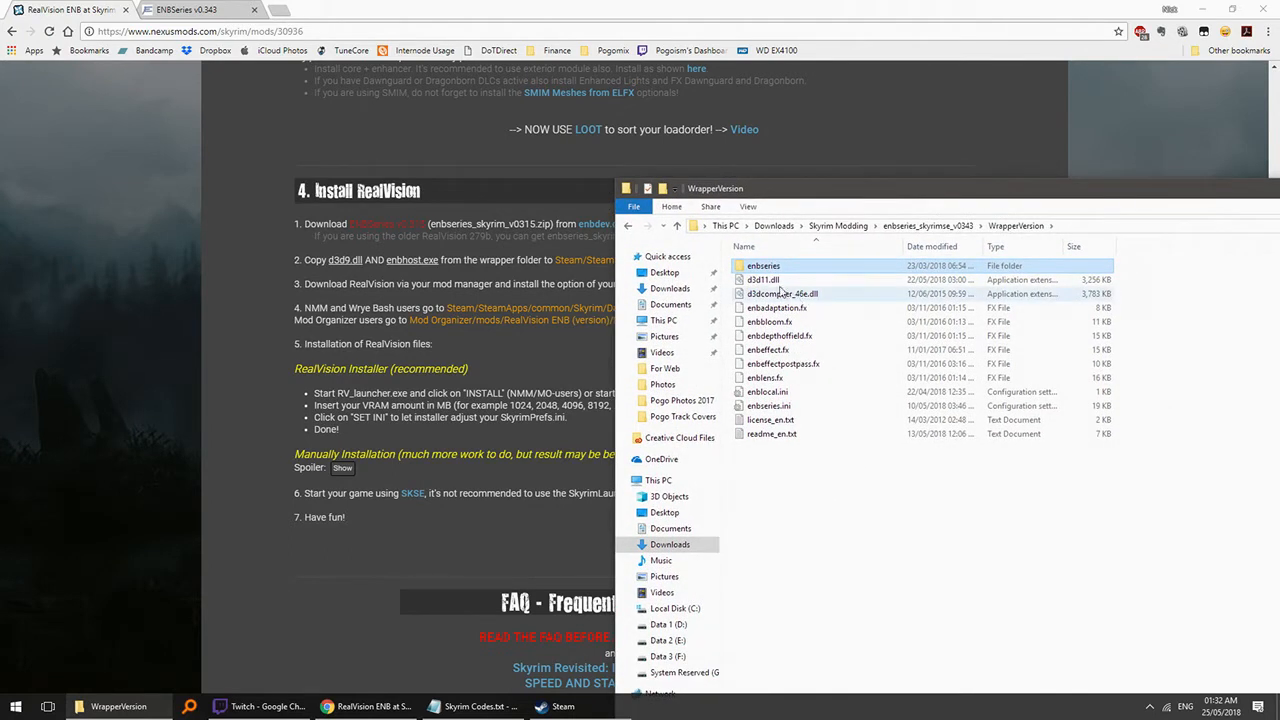
- Copy d3d11.dll from WrapperVersion, narrow that File Explorer window, and place a second File Explorer window across from it
right_click(765, 280)
click(822, 437)
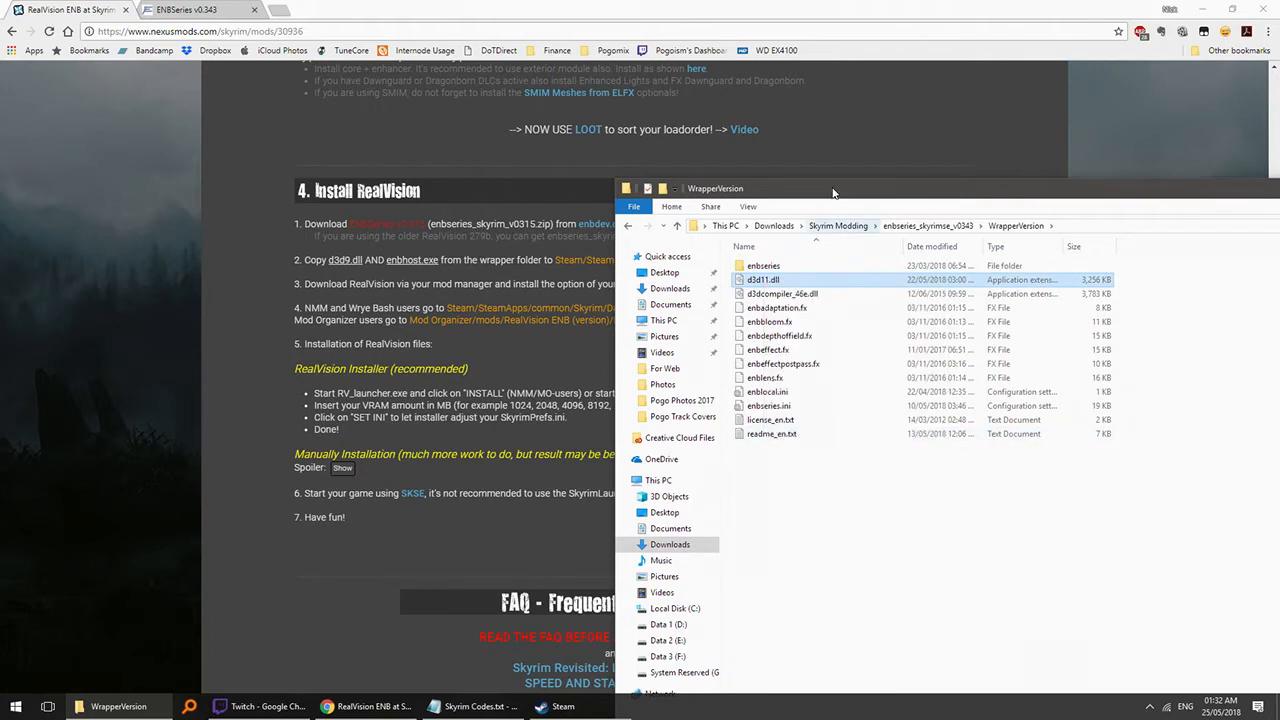
drag(834, 192, 418, 149)
drag(1207, 293, 632, 294)
drag(448, 150, 282, 83)
key(ctrl+n)
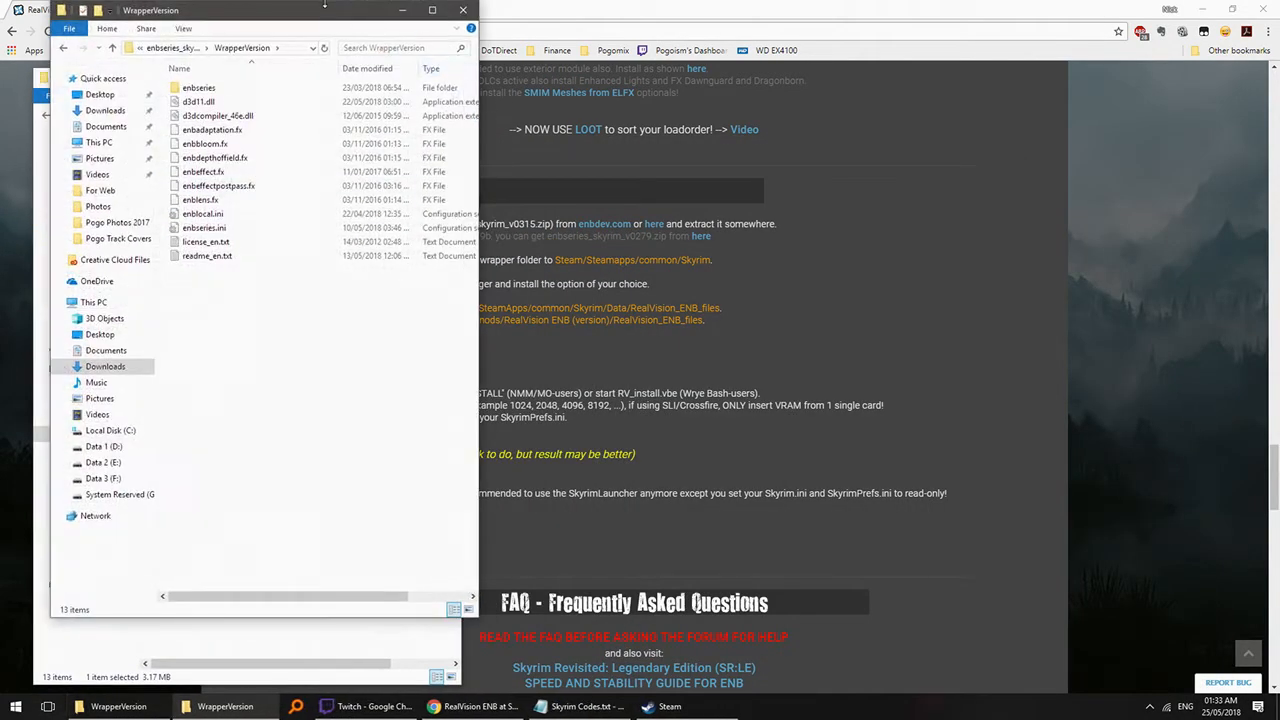
drag(332, 18, 1010, 53)
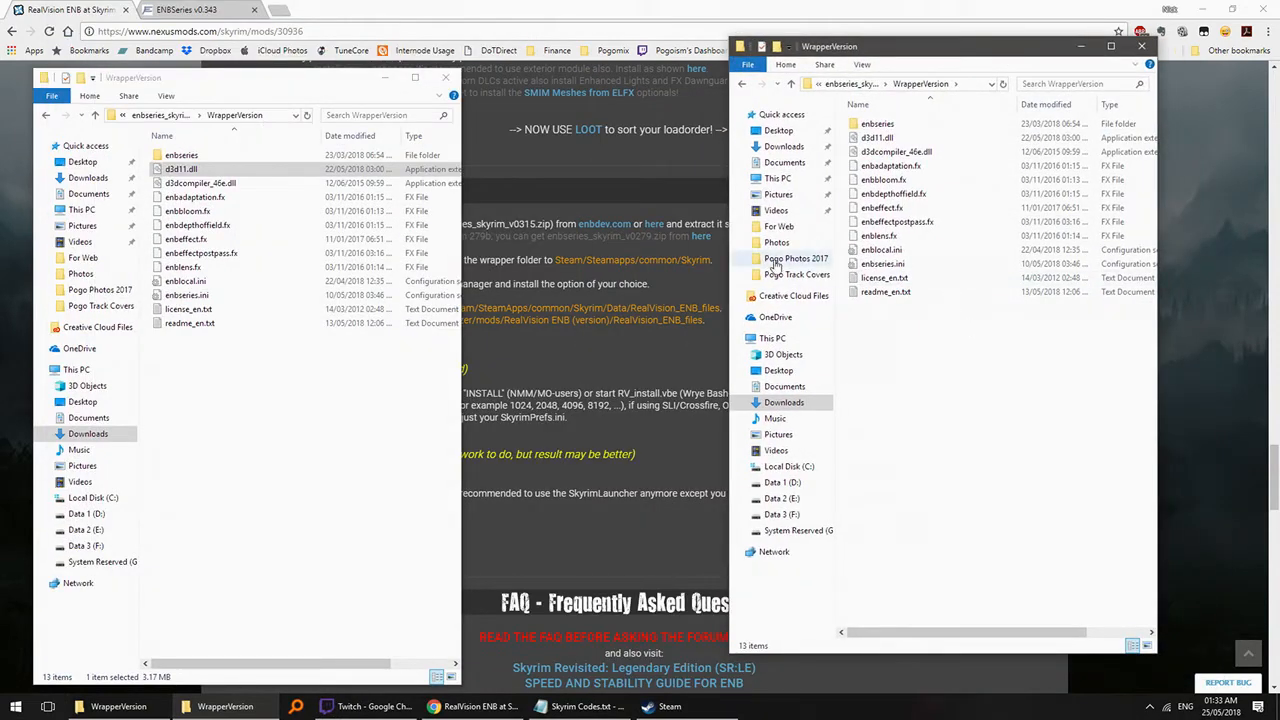
- Look for the Skyrim installation under Program Files (x86)\Steam\steamapps\common on Local Disk (C:)
click(789, 466)
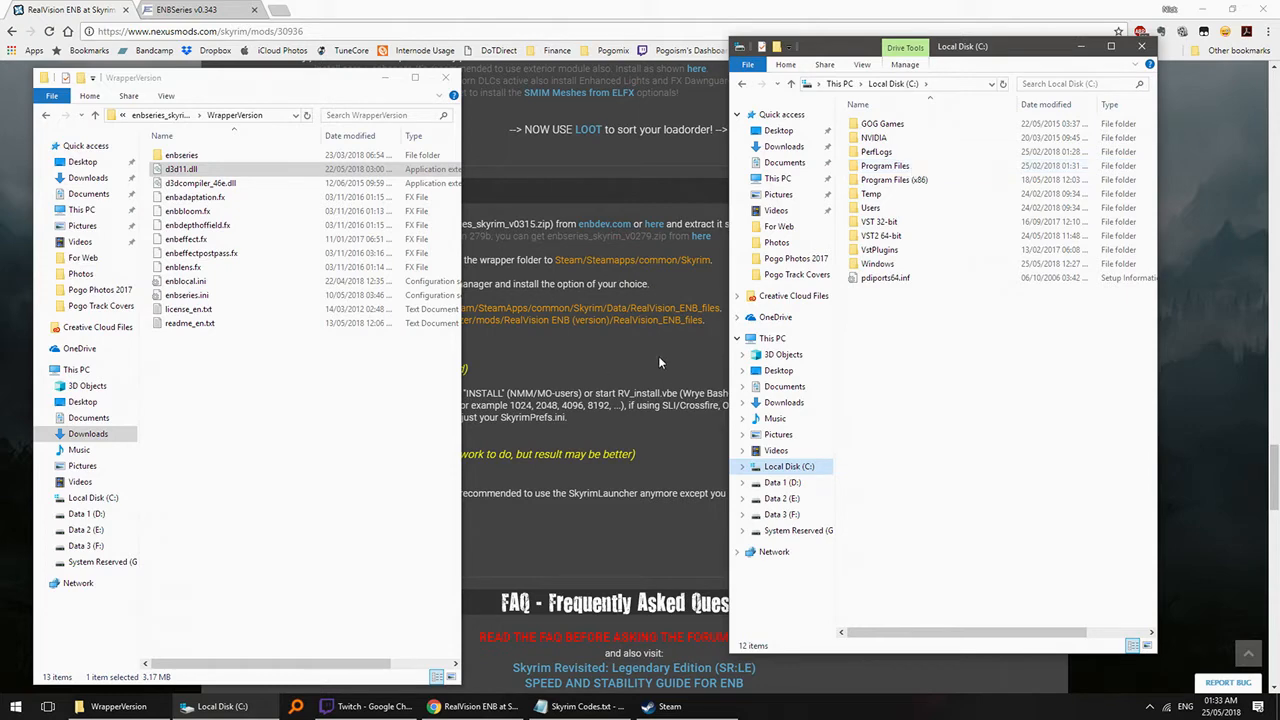
double_click(925, 180)
scroll(977, 408, down, 10)
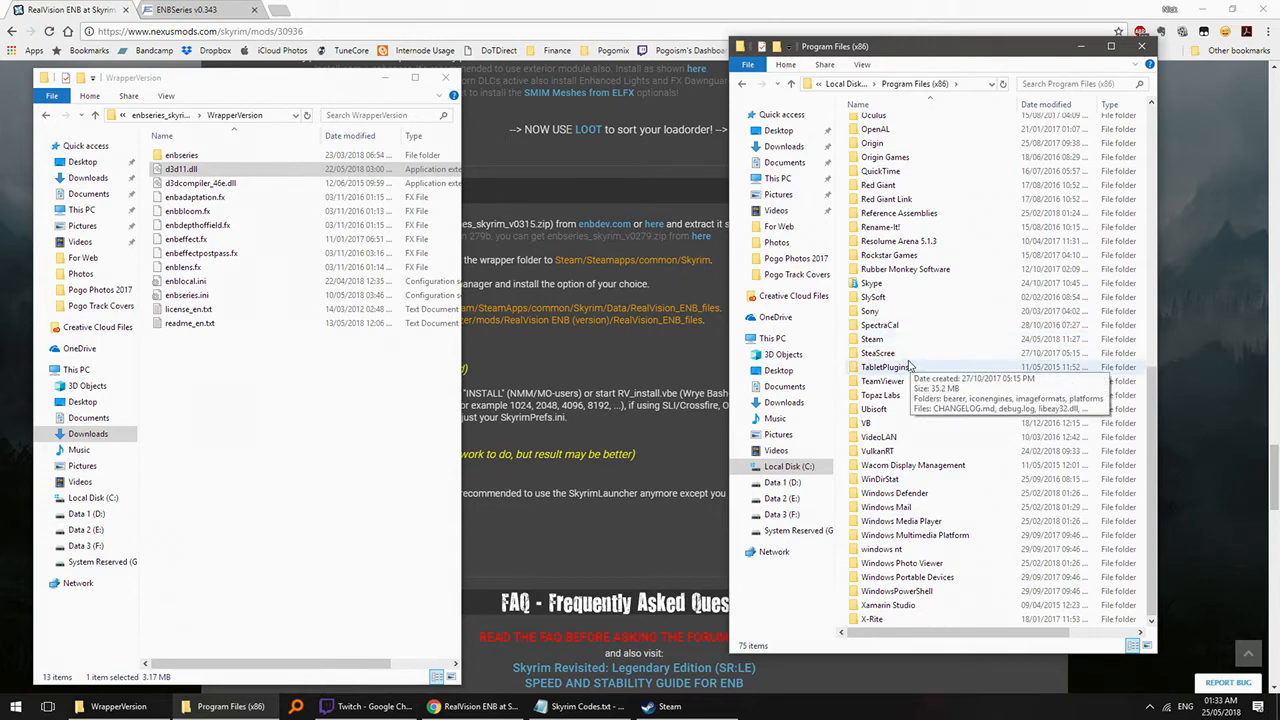
double_click(889, 343)
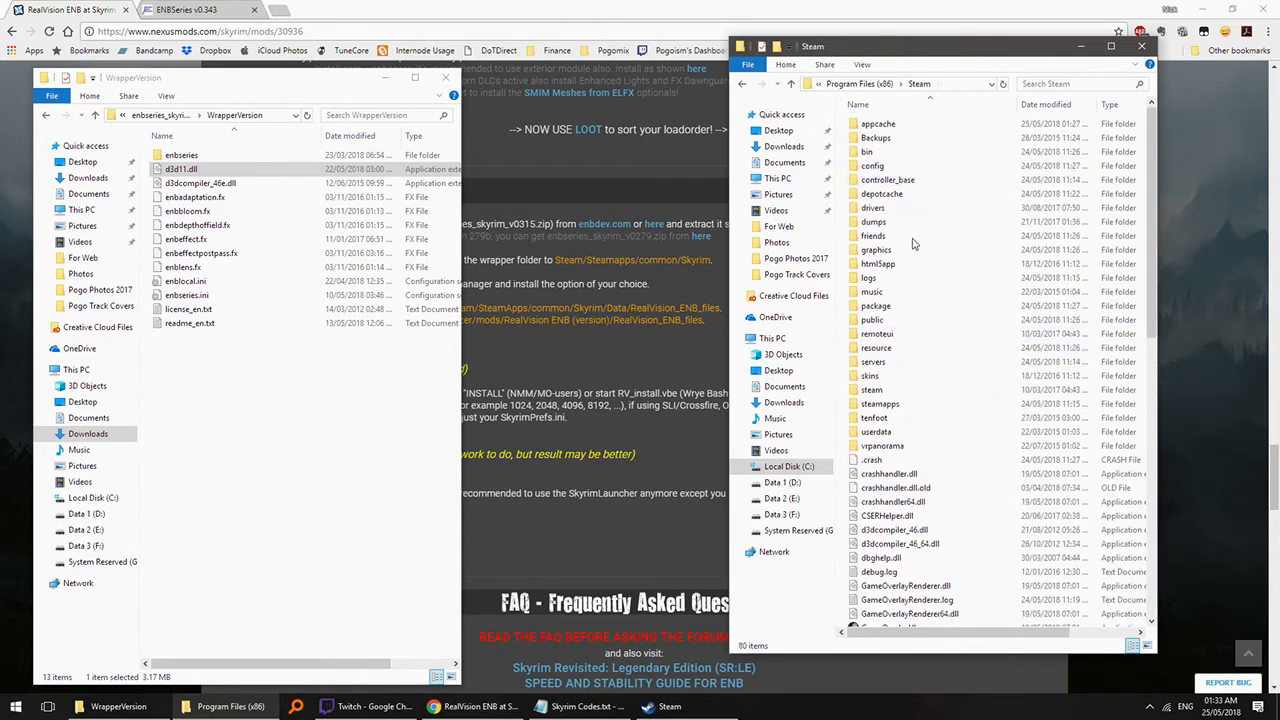
double_click(903, 404)
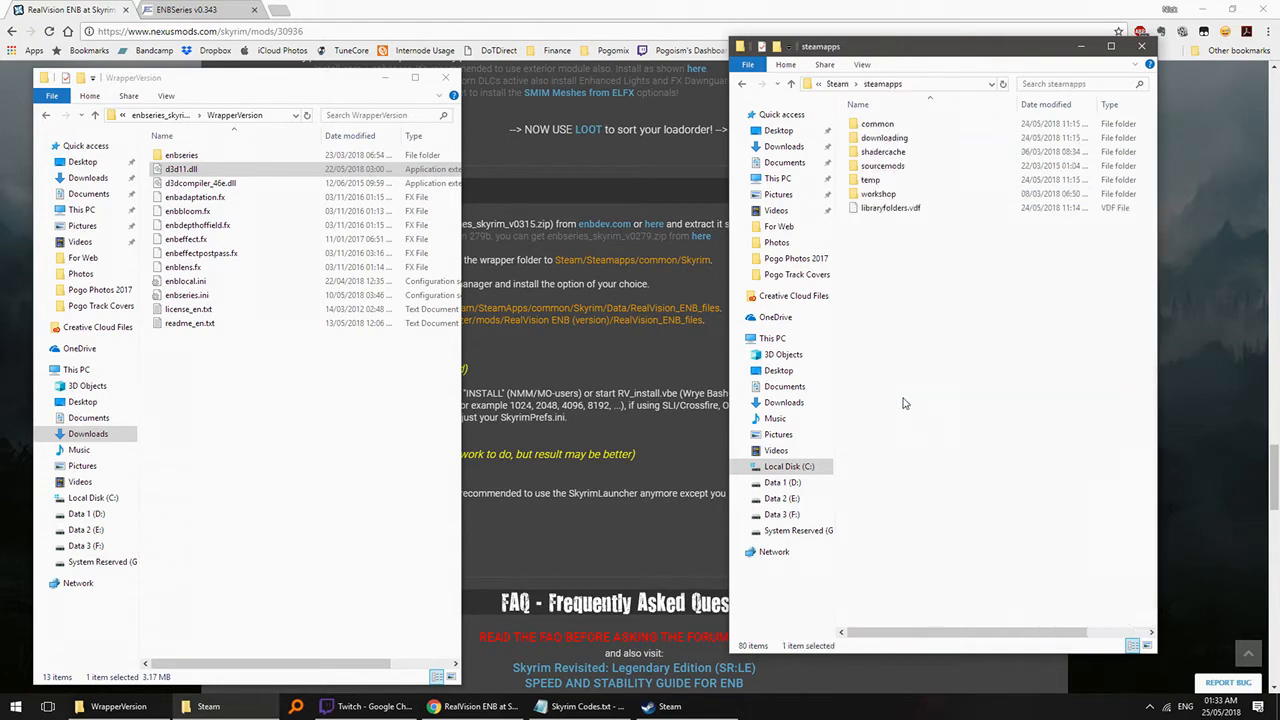
double_click(878, 124)
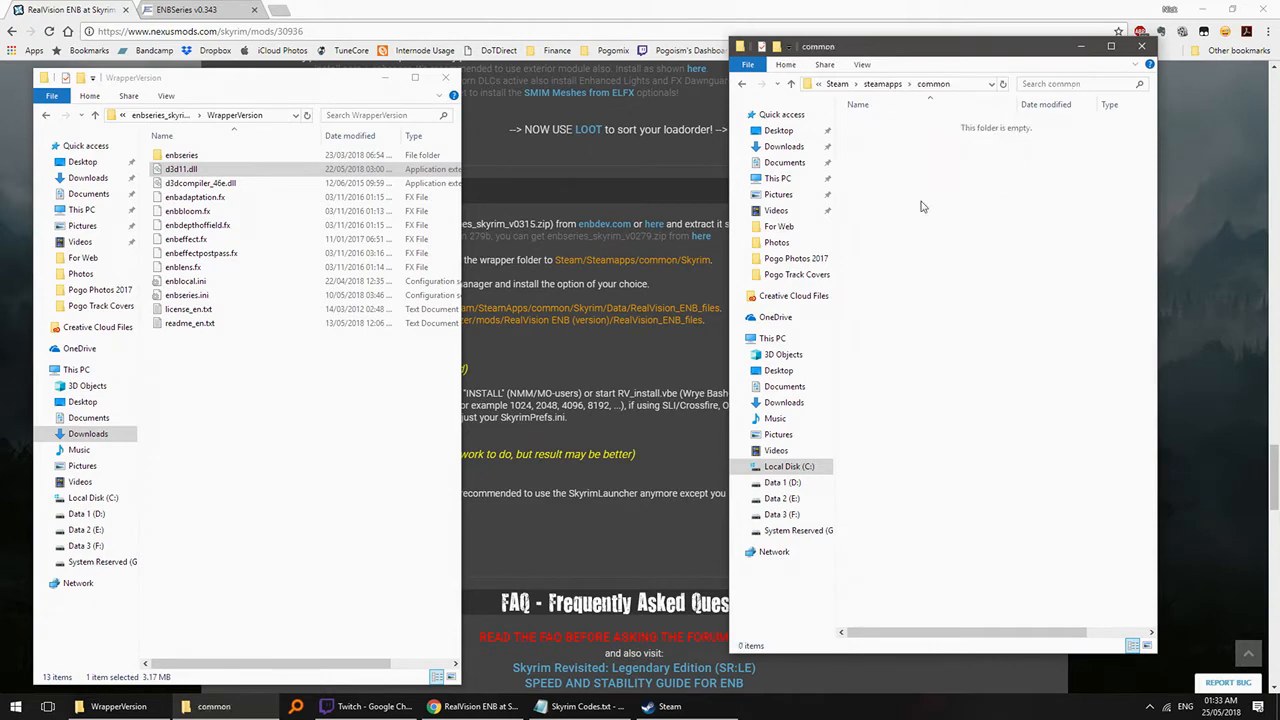
click(840, 85)
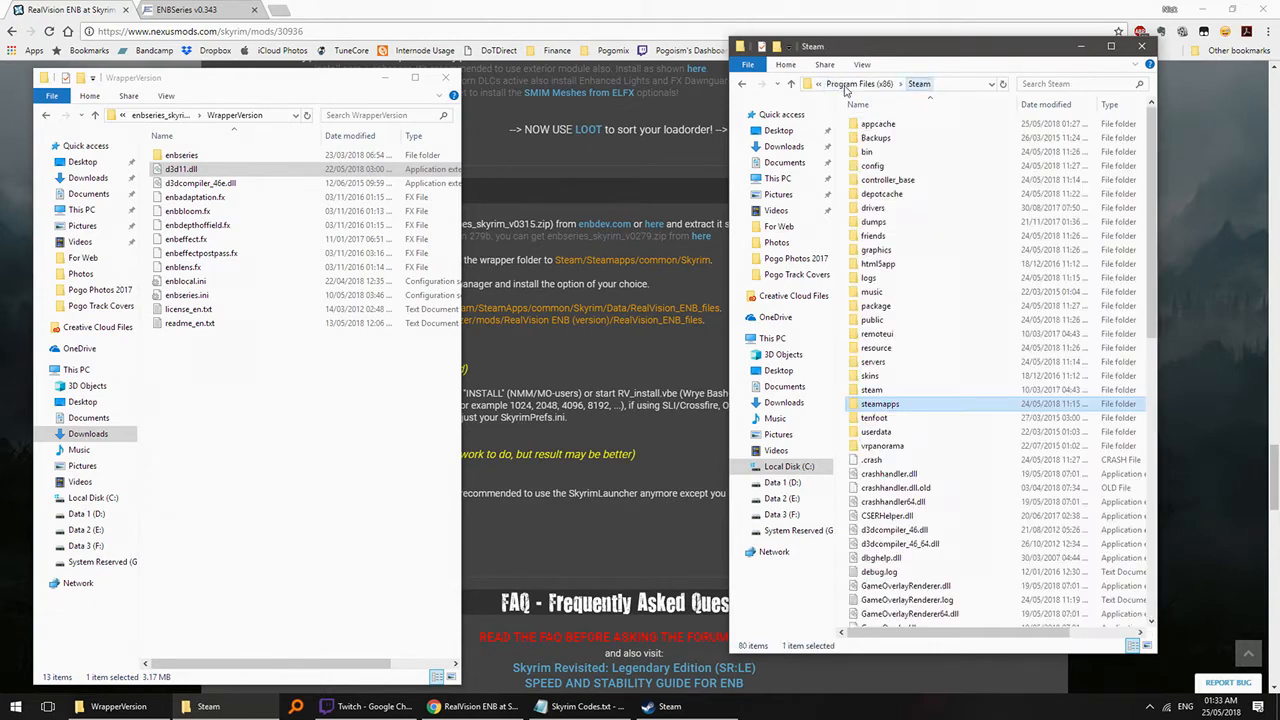
- Look for the Skyrim installation in the common folder of Steam Library on Data 3 (F:)
click(790, 467)
click(784, 514)
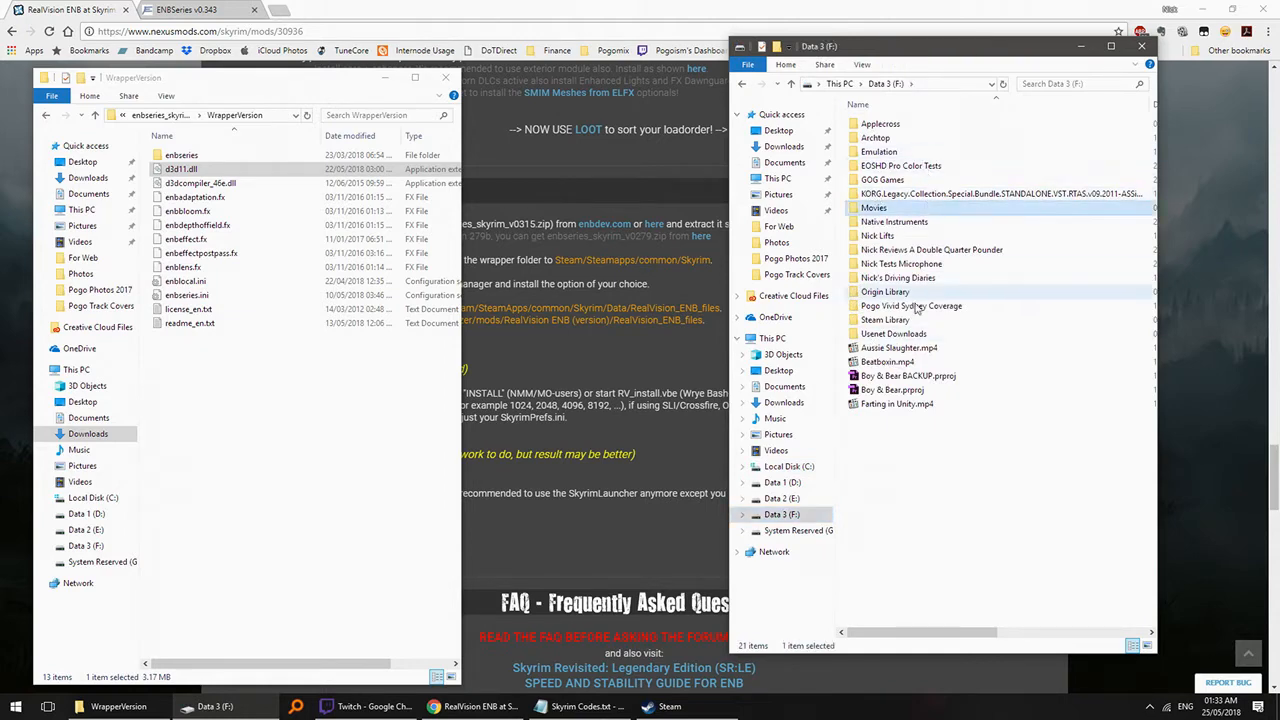
double_click(885, 319)
double_click(880, 124)
double_click(880, 124)
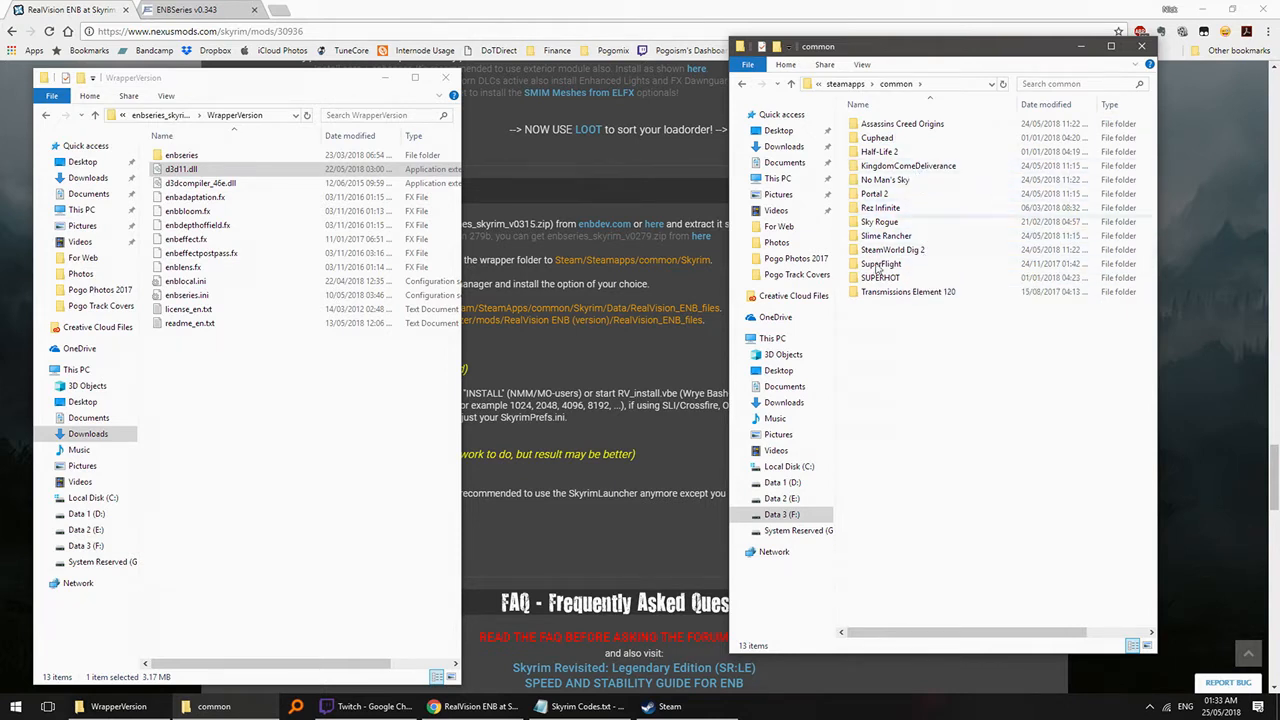
- Open SteamLibrary\steamapps\common\Skyrim Special Edition on Data 2 (E:)
click(781, 498)
click(888, 223)
double_click(888, 222)
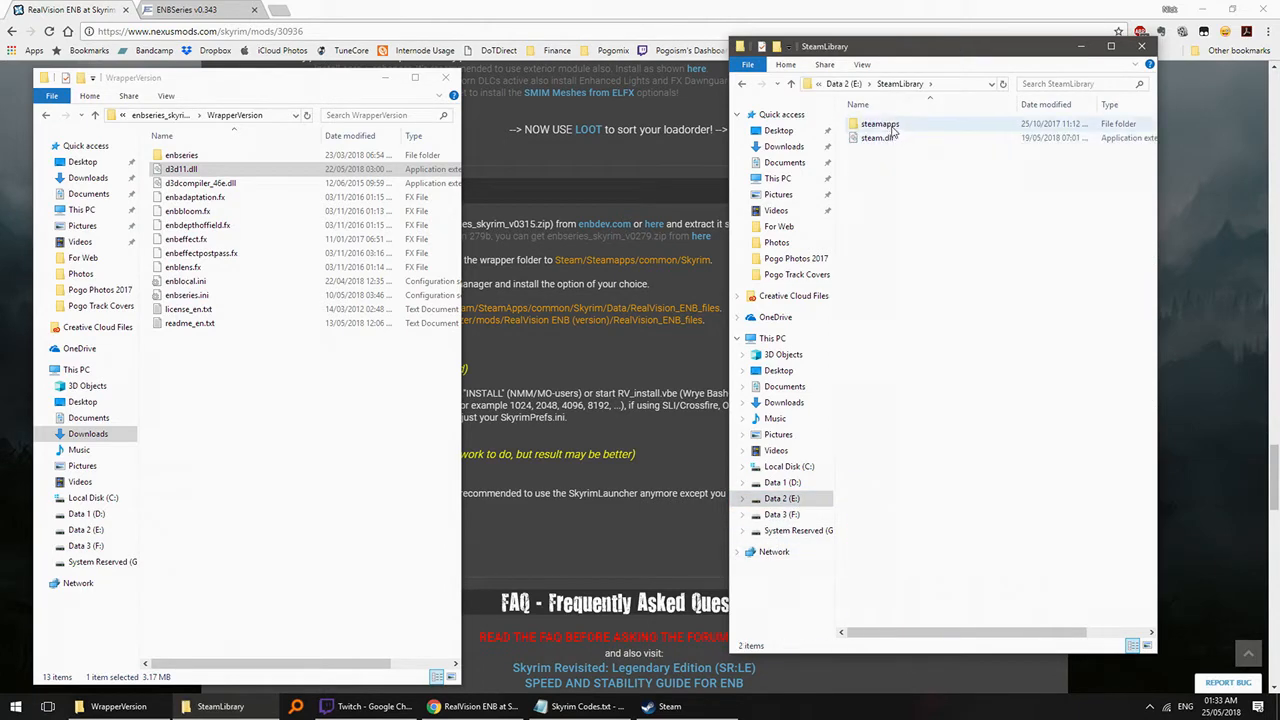
double_click(884, 124)
double_click(882, 124)
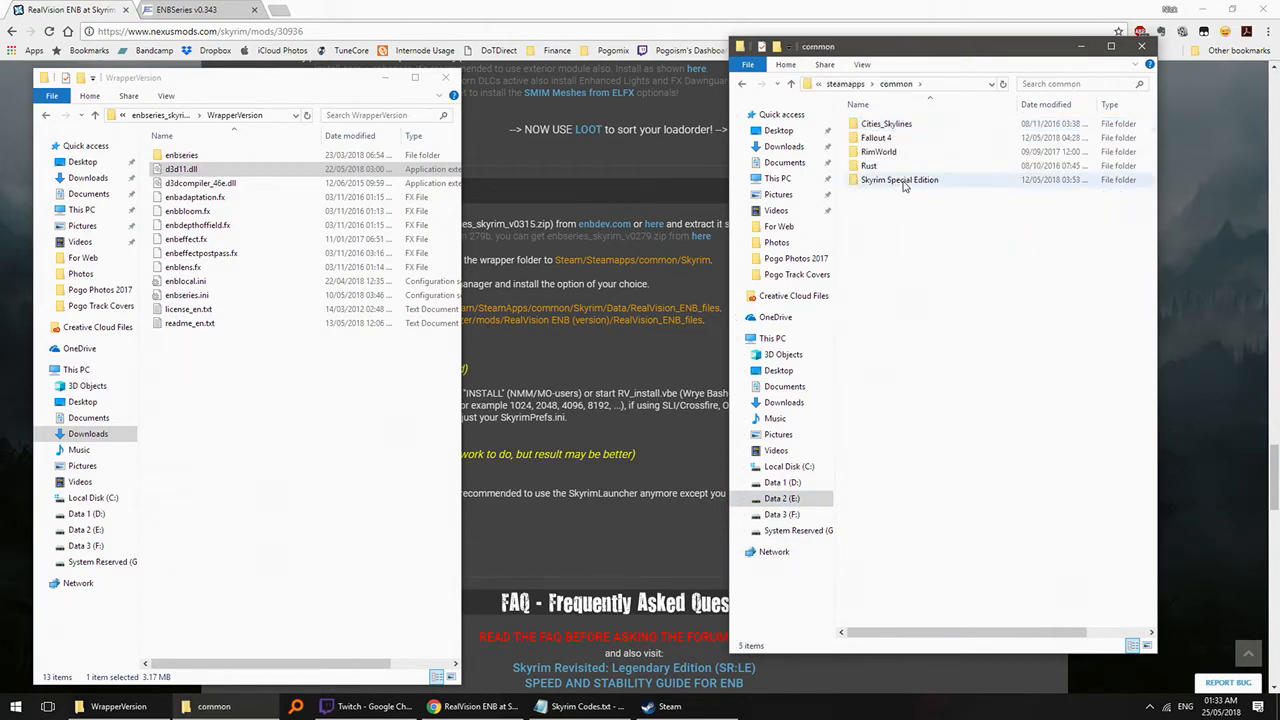
double_click(900, 180)
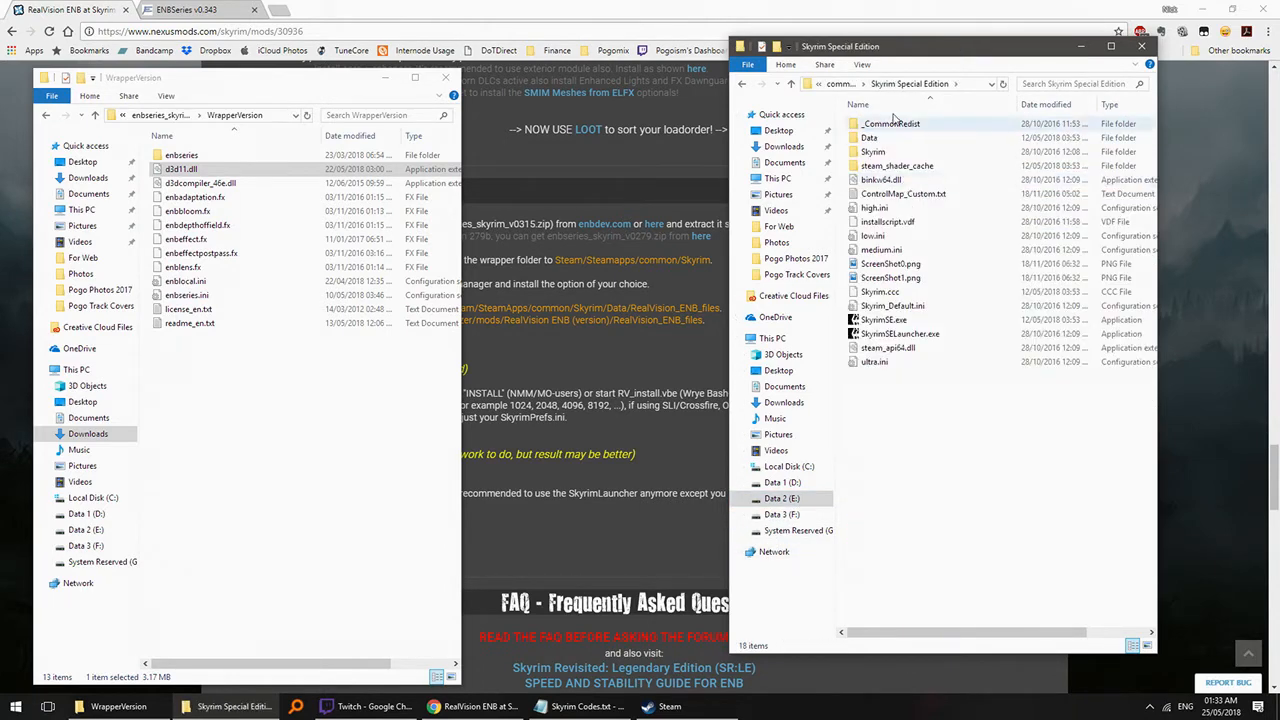
- Check the Skyrim subfolder, return to Skyrim Special Edition, and paste the copied d3d11.dll there
double_click(874, 152)
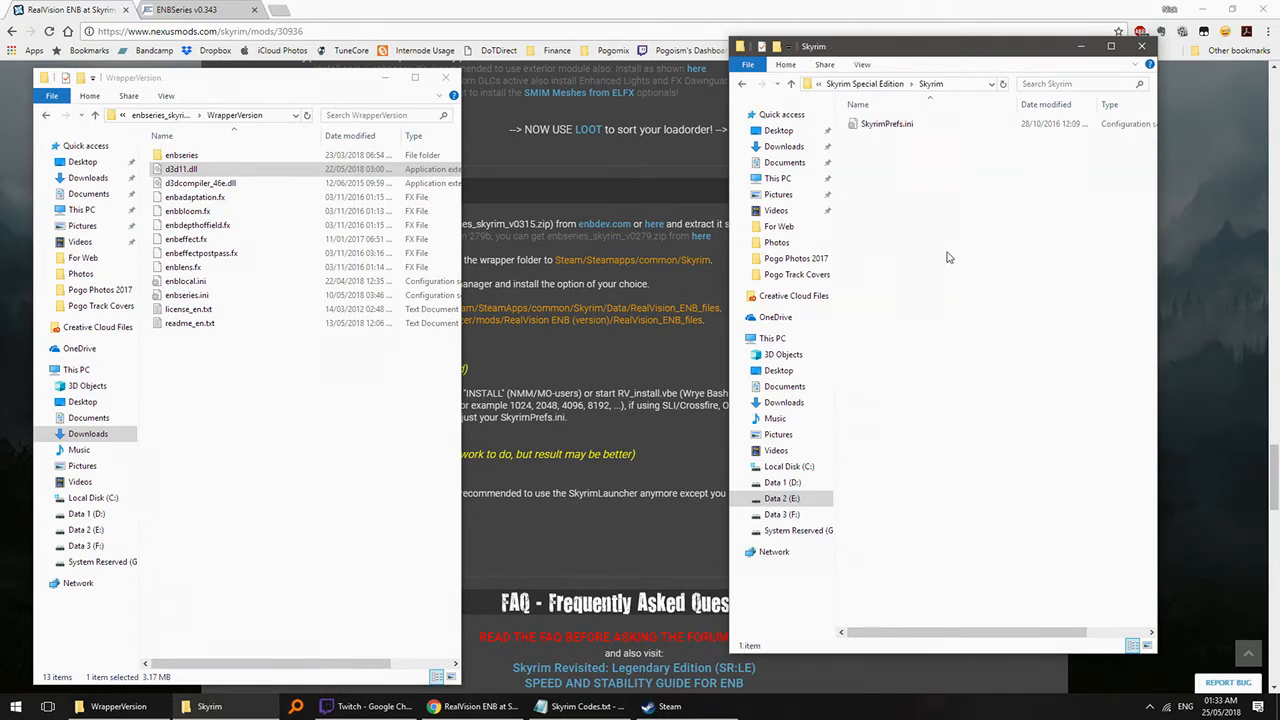
click(886, 85)
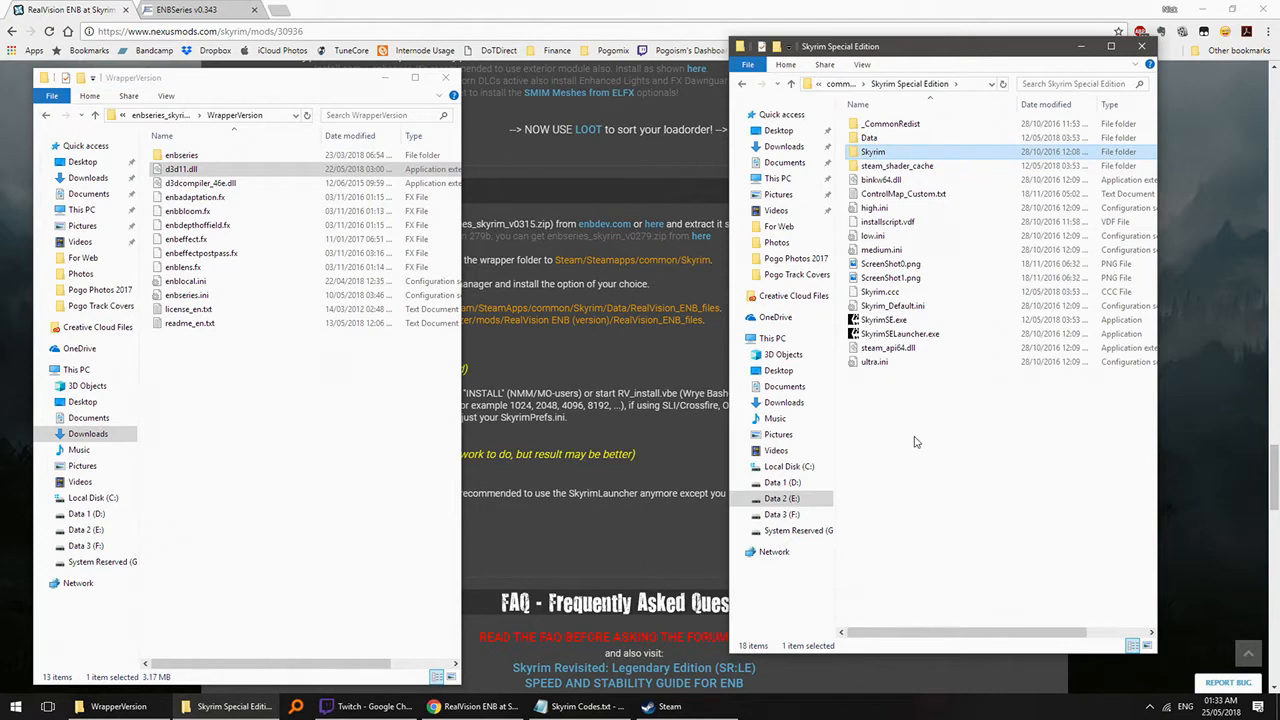
click(880, 430)
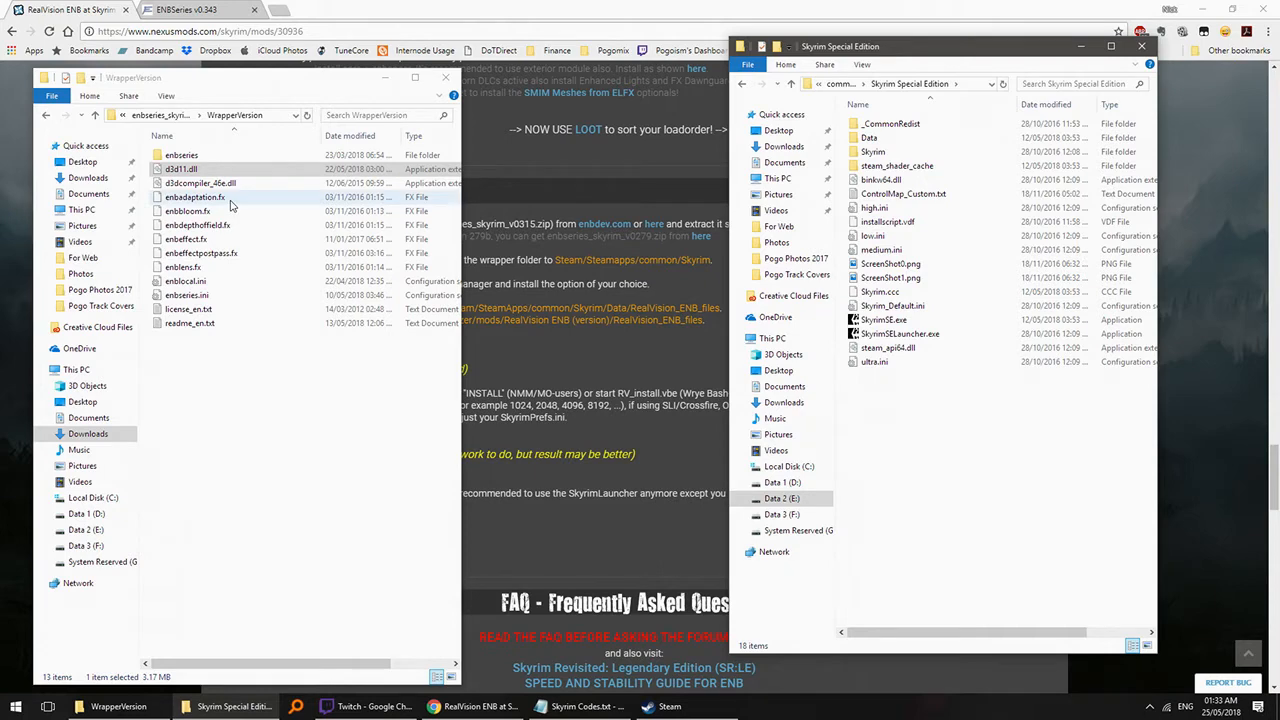
right_click(1003, 408)
click(1053, 501)
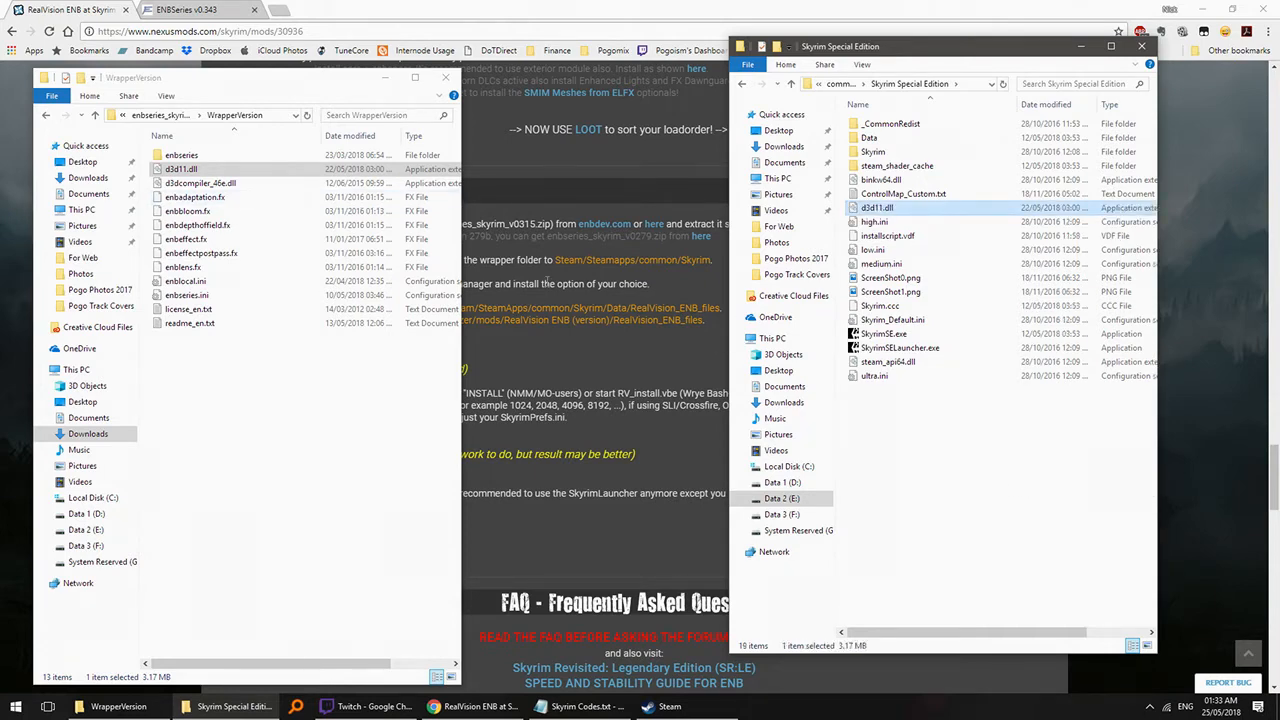
- Switch to the RealVision ENB page in Chrome and read installation instructions 3 to 5
click(560, 340)
drag(329, 284, 626, 289)
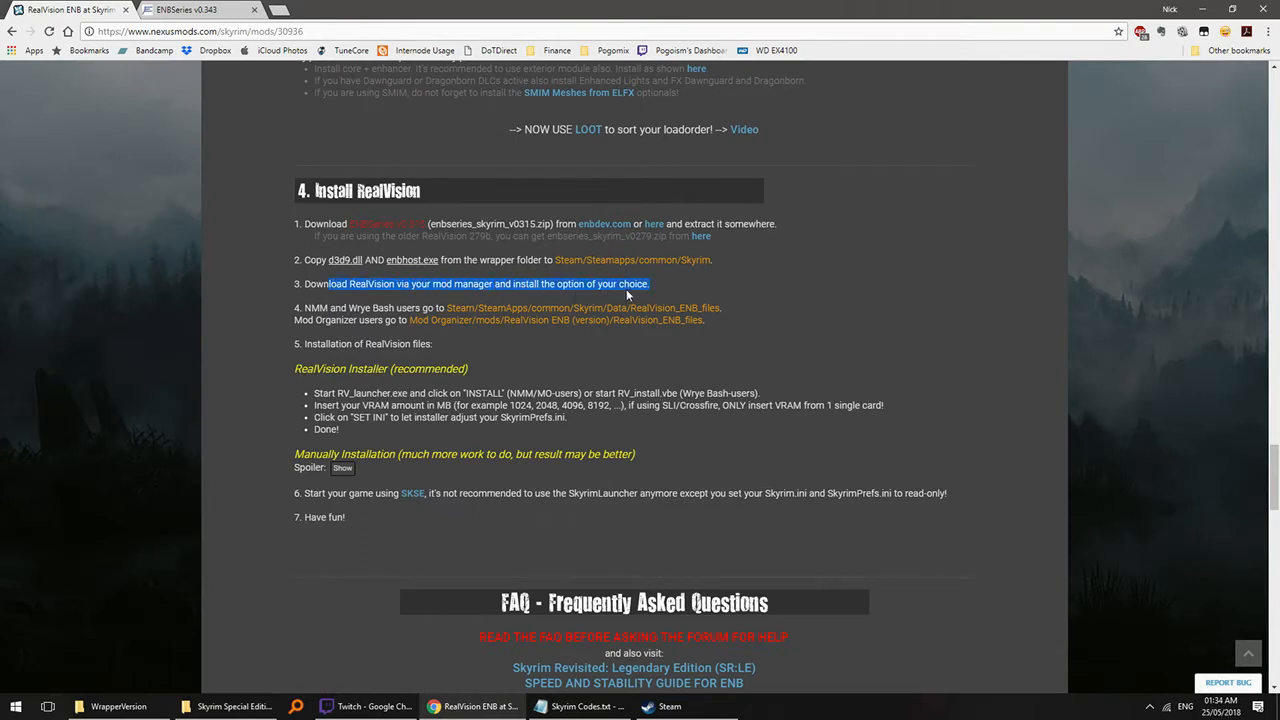
triple_click(660, 284)
click(363, 285)
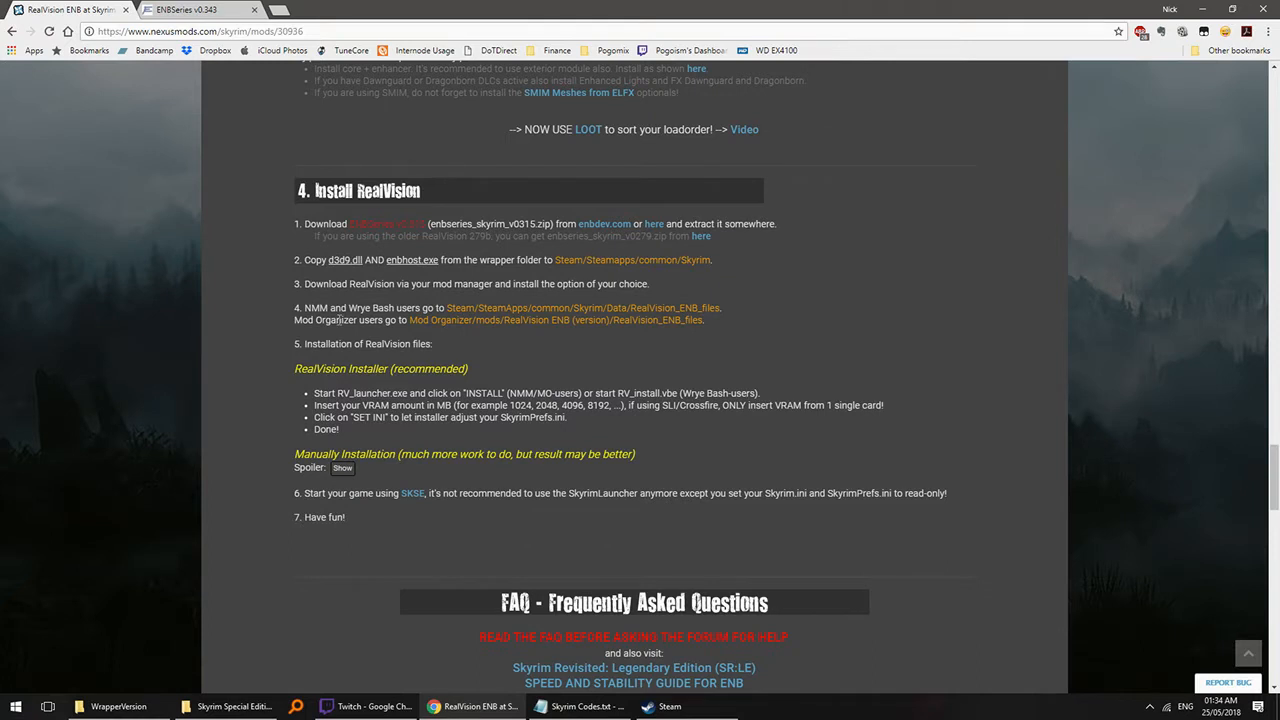
scroll(350, 340, down, 1)
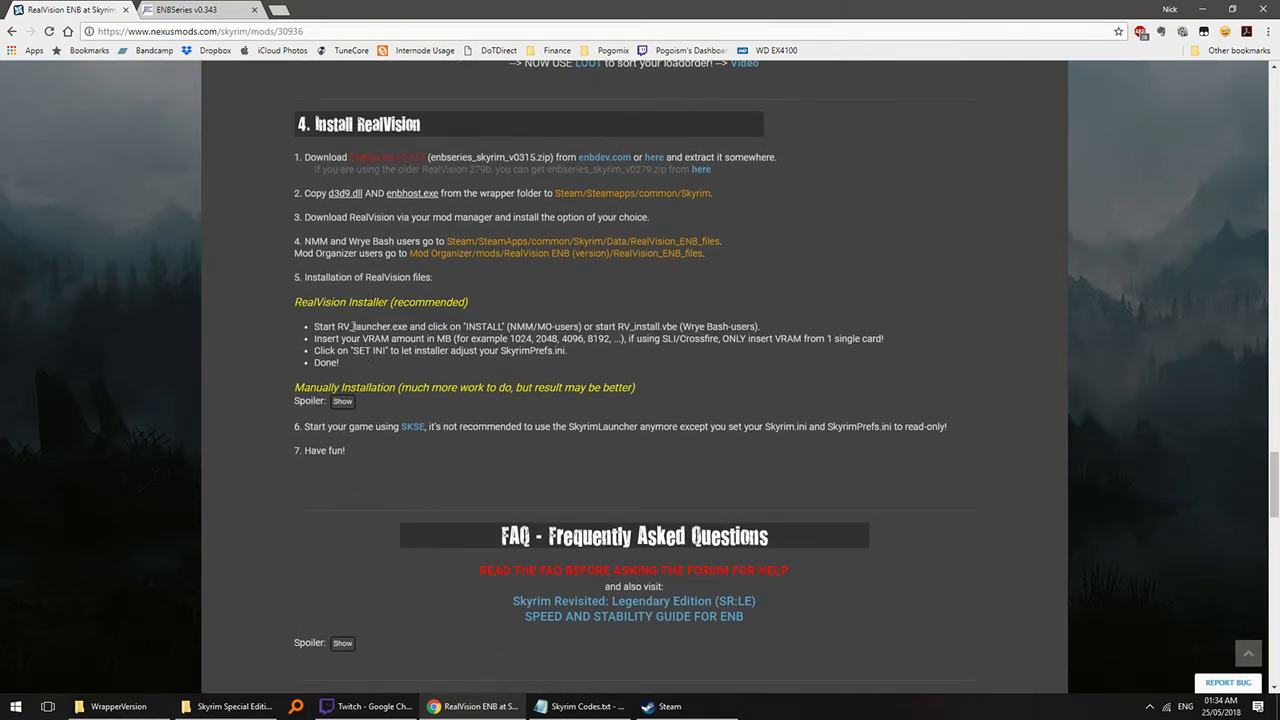
- Bring both File Explorer windows forward and go up from WrapperVersion to the enbseries_skyrimse_v0343 folder
mouse_move(220, 707)
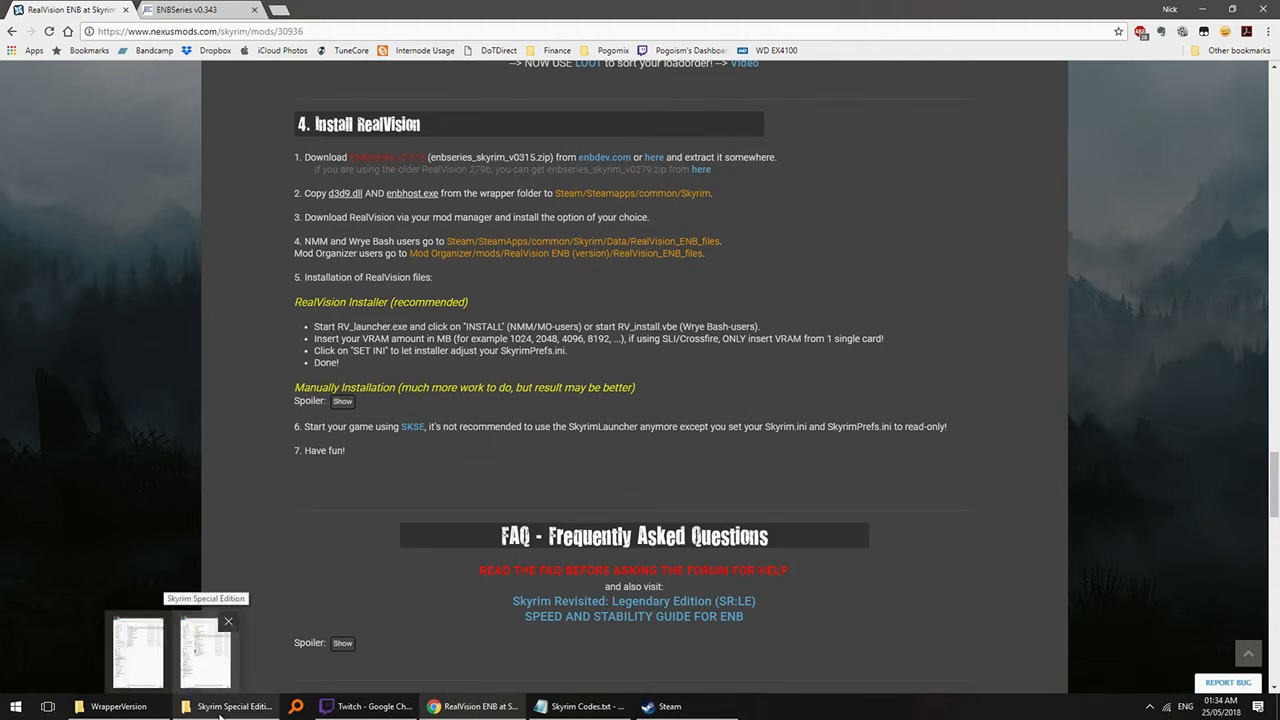
click(220, 707)
click(118, 706)
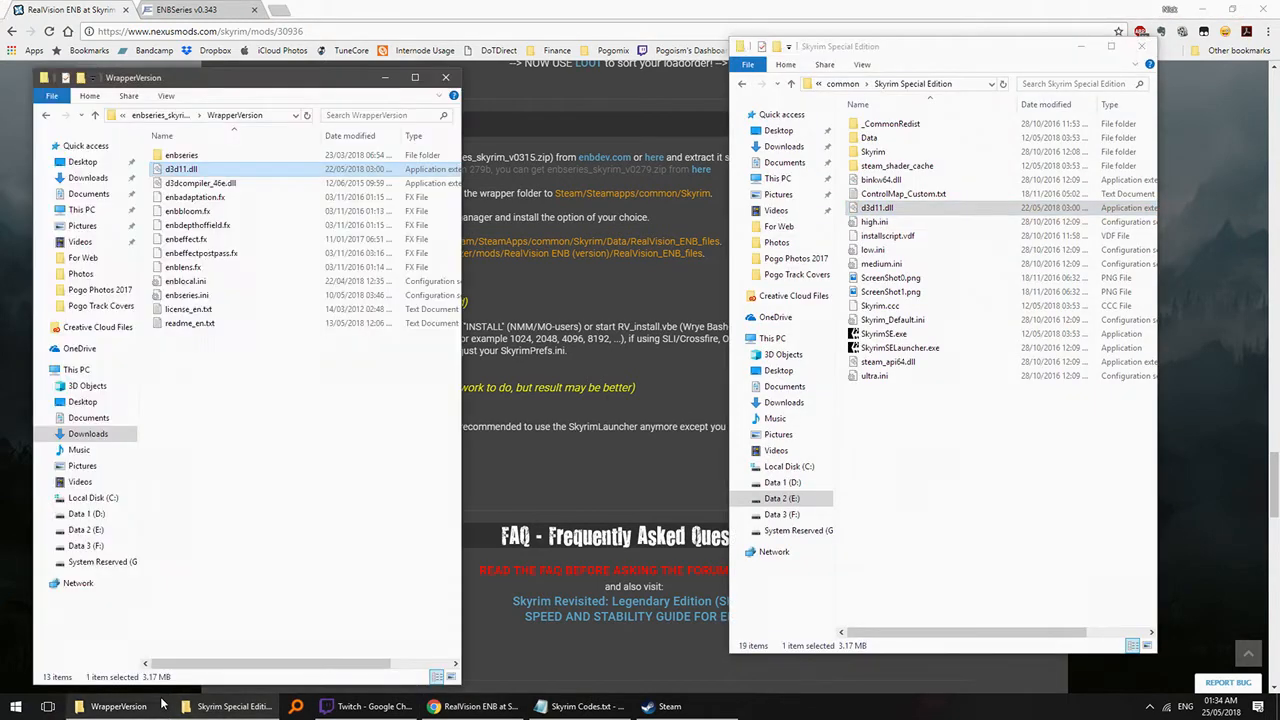
click(224, 511)
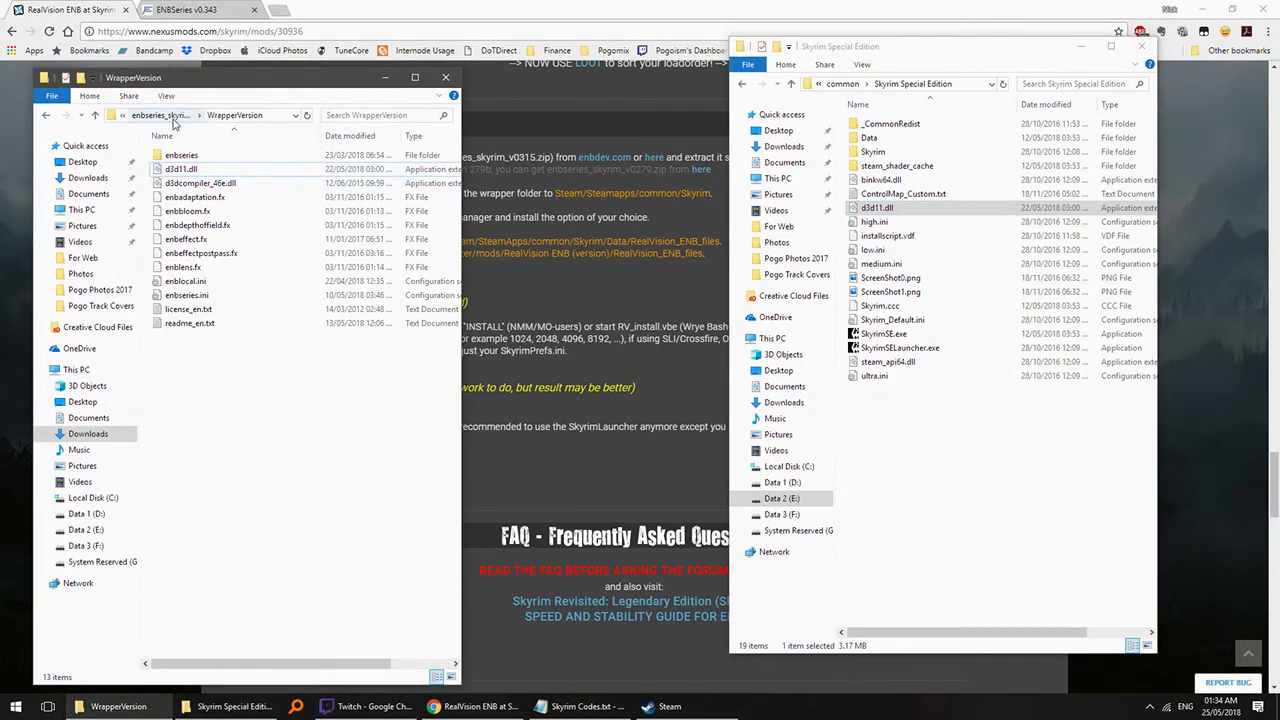
click(168, 116)
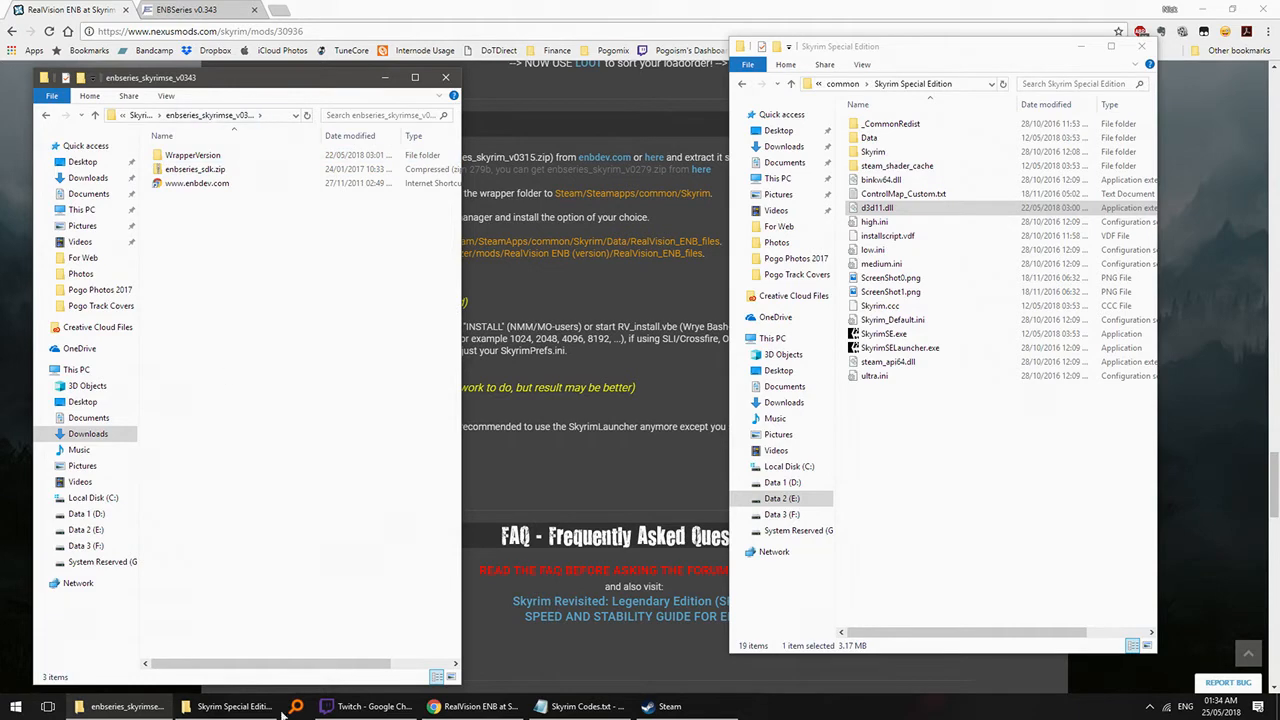
- Switch to the Twitch stream chat window, read the viewers' messages, and minimize it
click(365, 706)
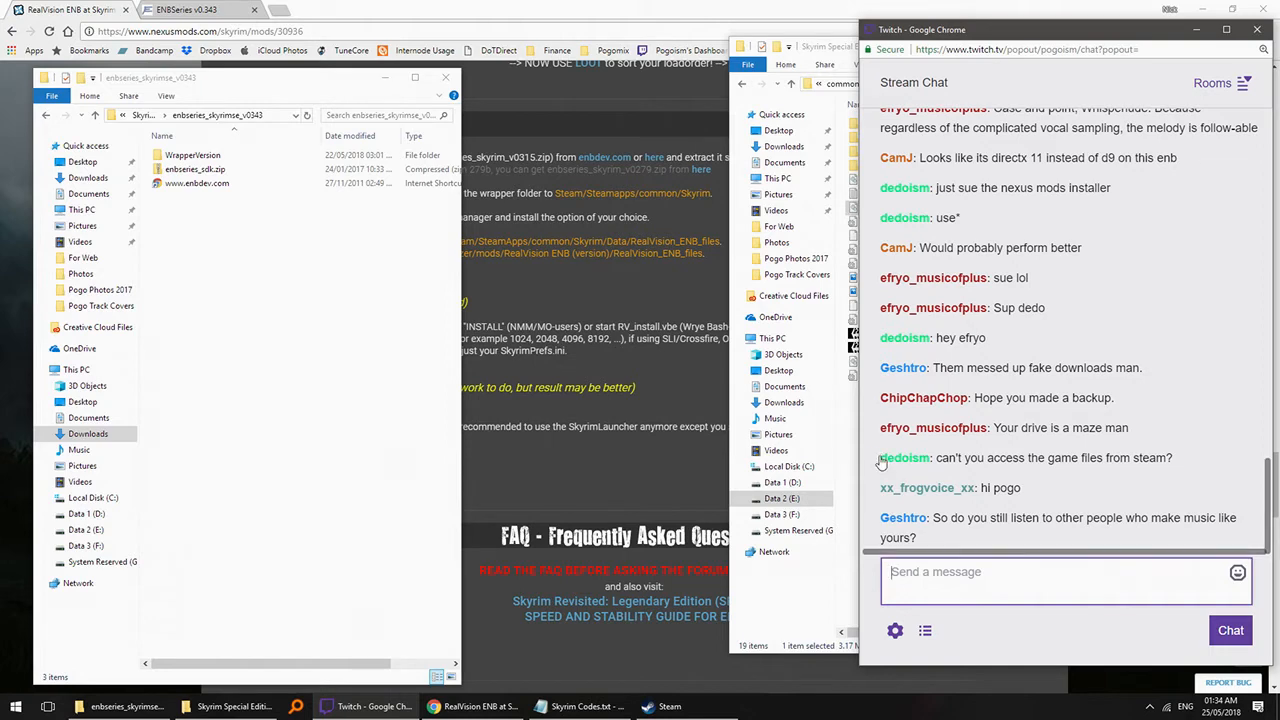
click(850, 350)
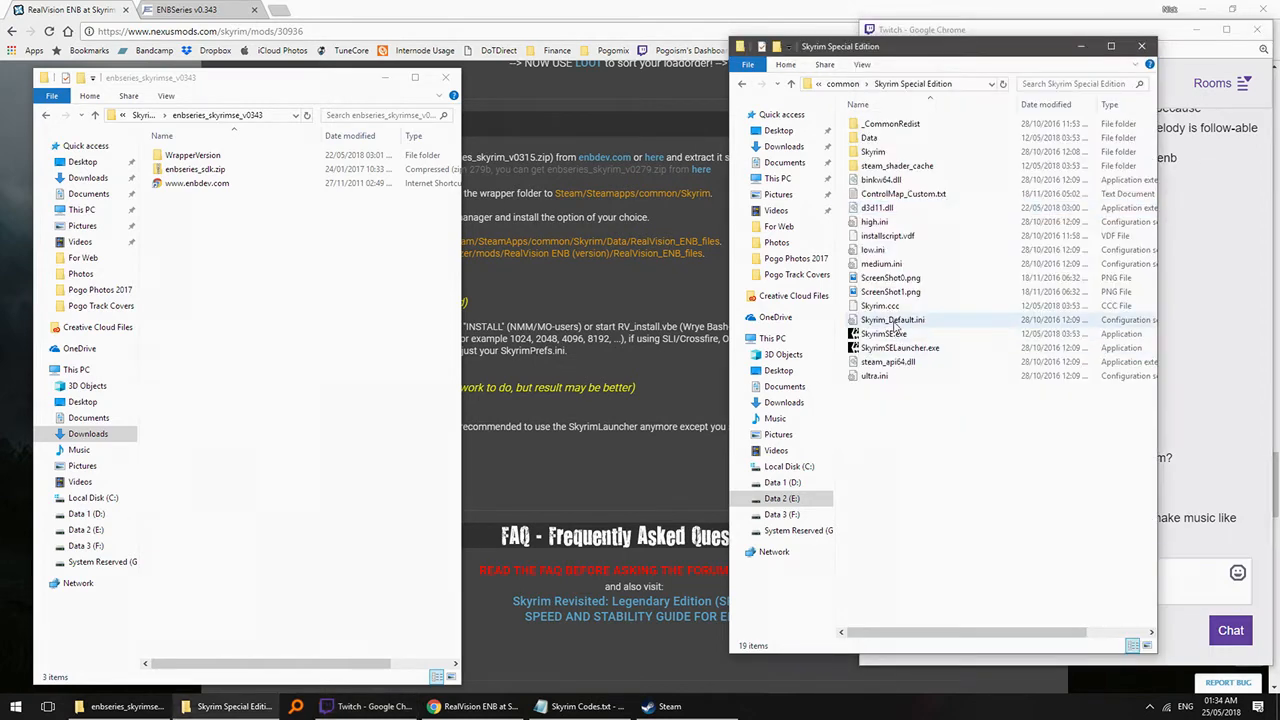
click(1208, 574)
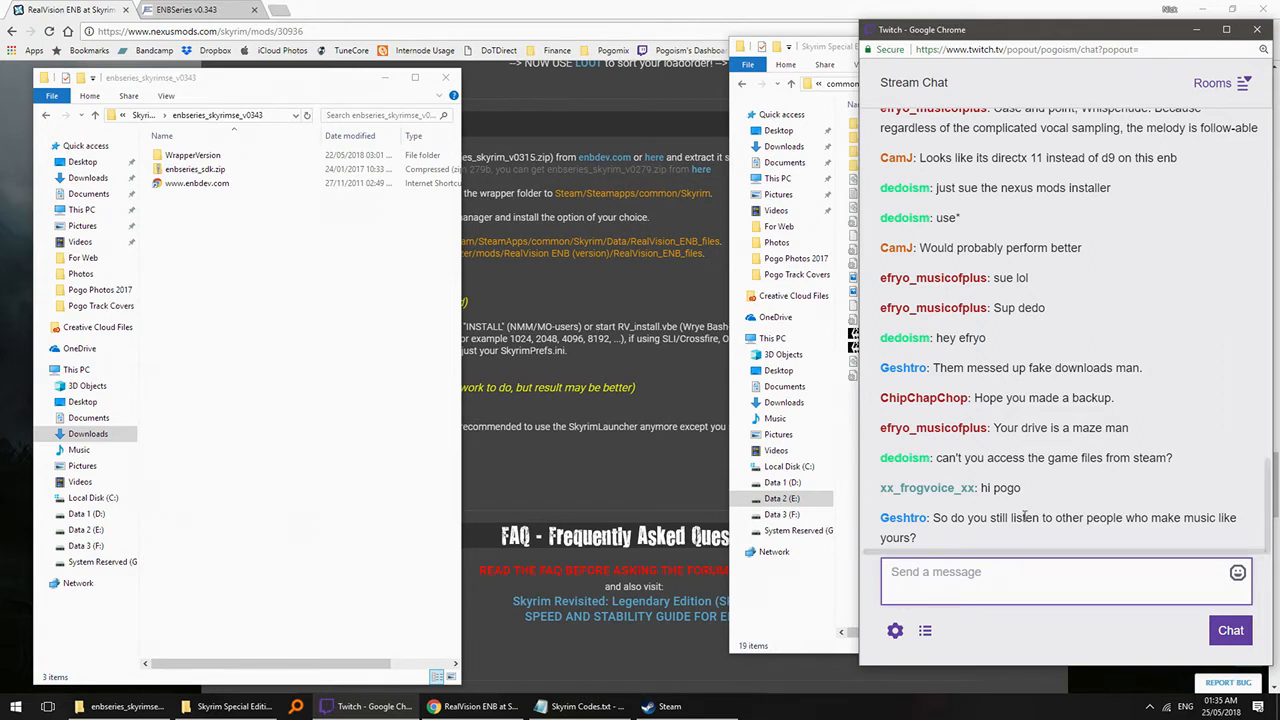
click(1048, 466)
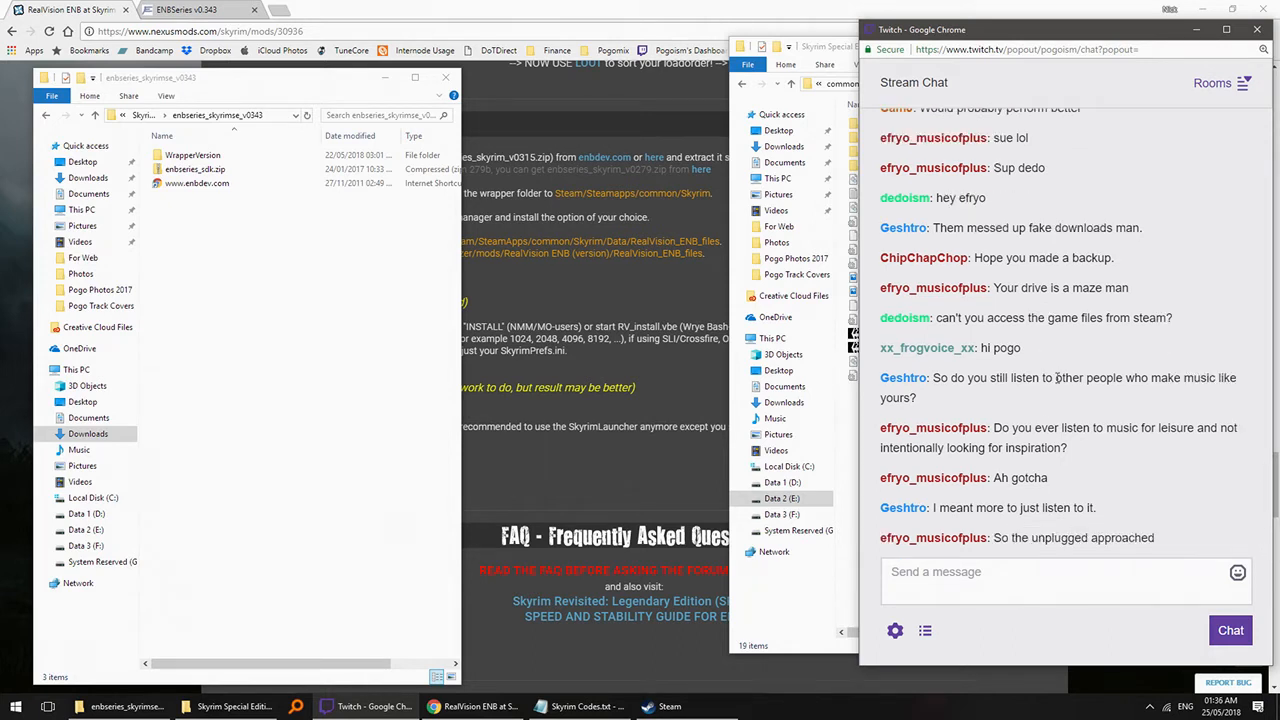
click(1195, 36)
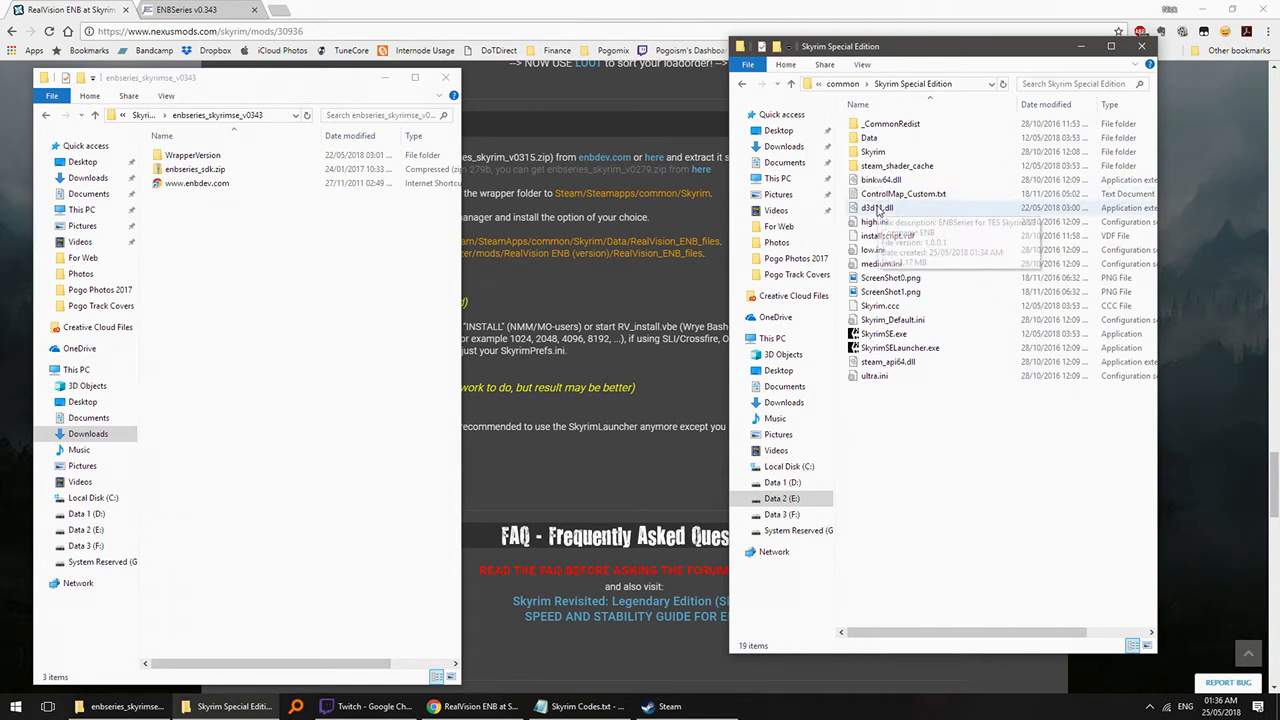
- Reread instruction 3 on the RealVision ENB page and return to the mod's header with its download options
click(590, 296)
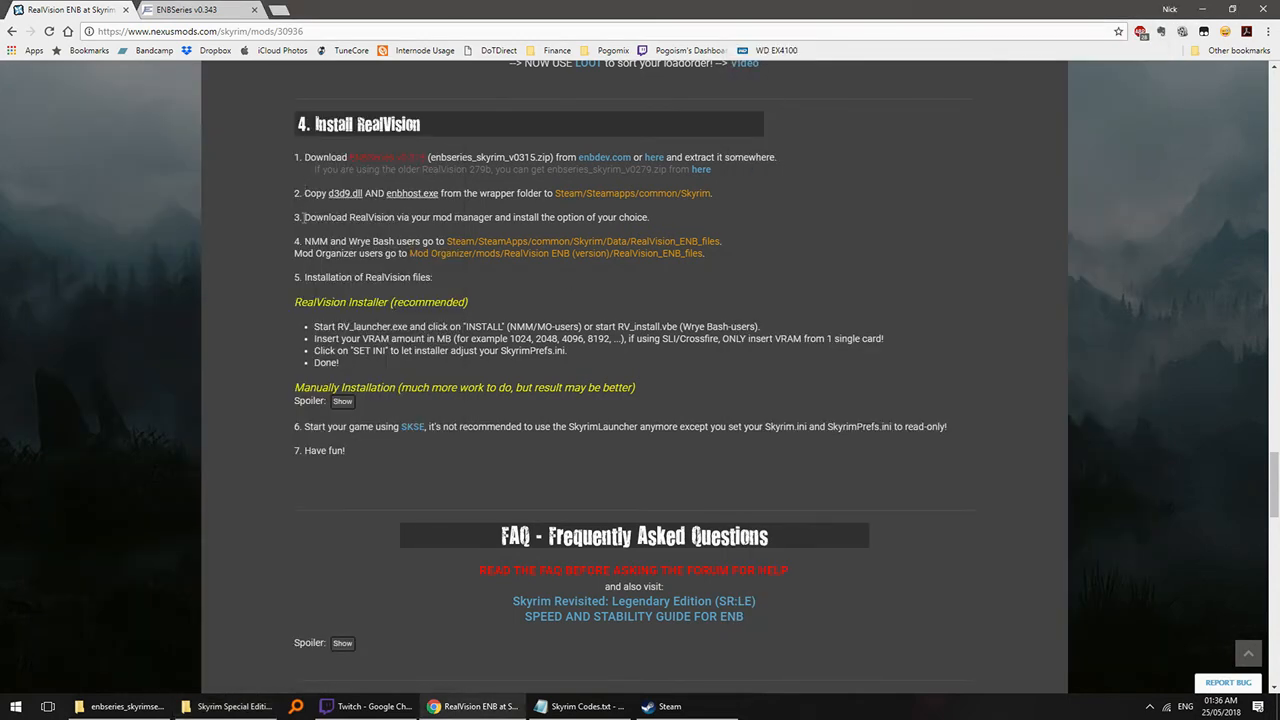
drag(350, 217, 447, 217)
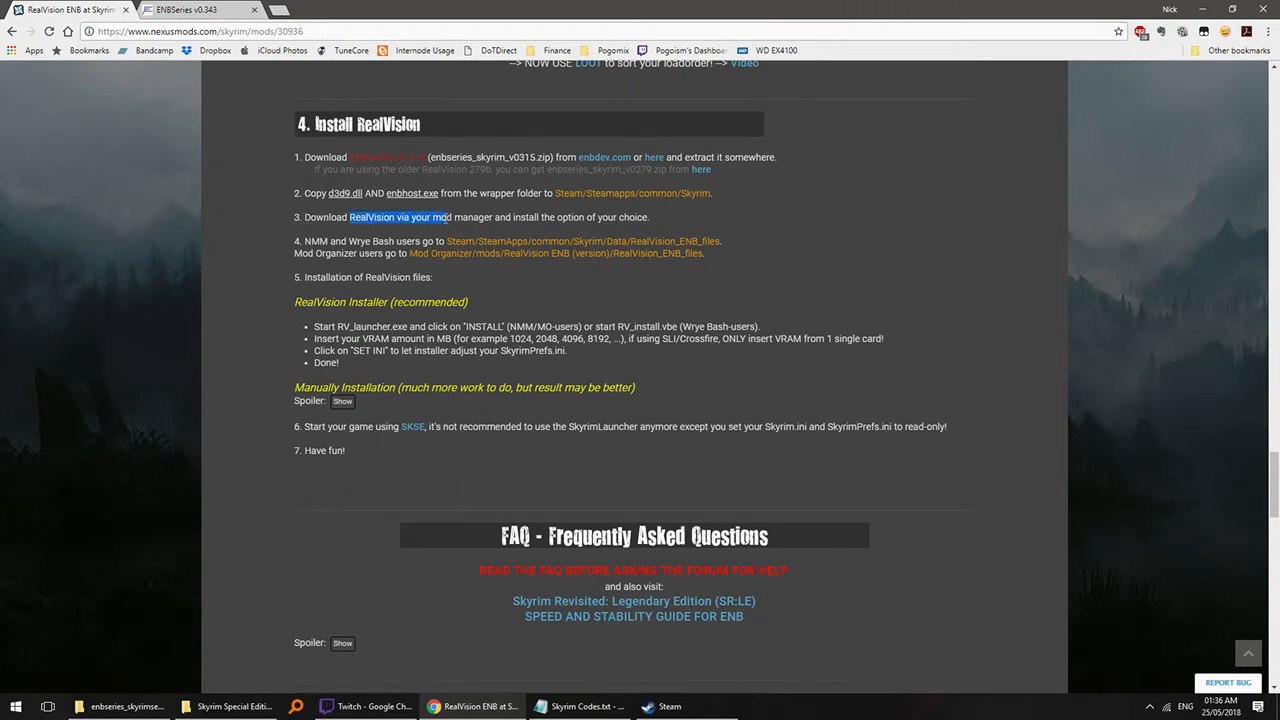
click(564, 217)
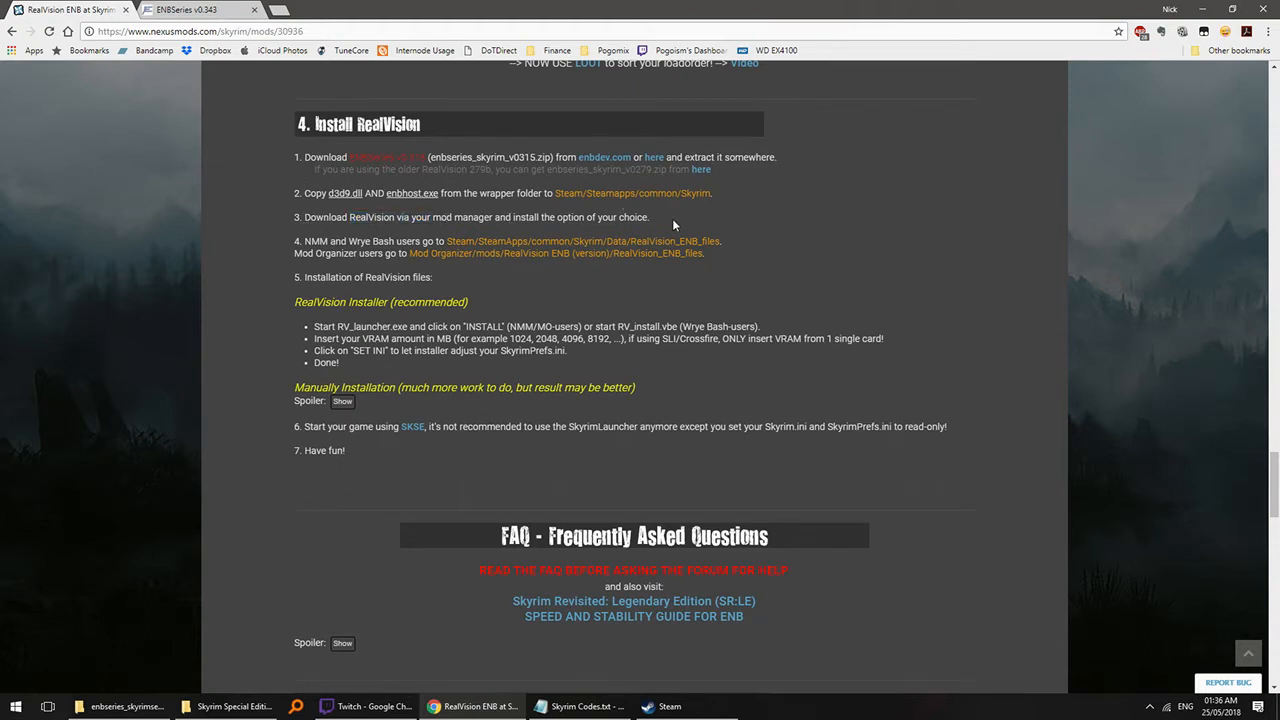
drag(305, 218, 650, 218)
click(505, 298)
scroll(497, 300, up, 12)
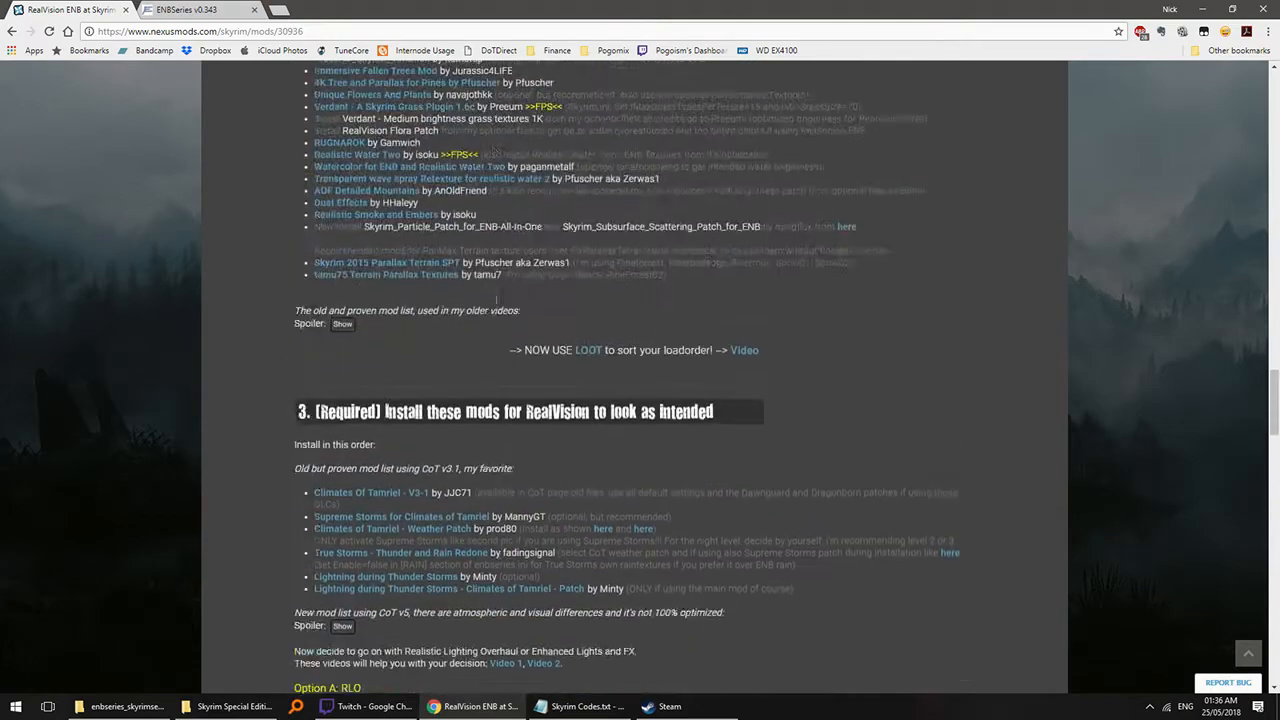
scroll(496, 298, up, 20)
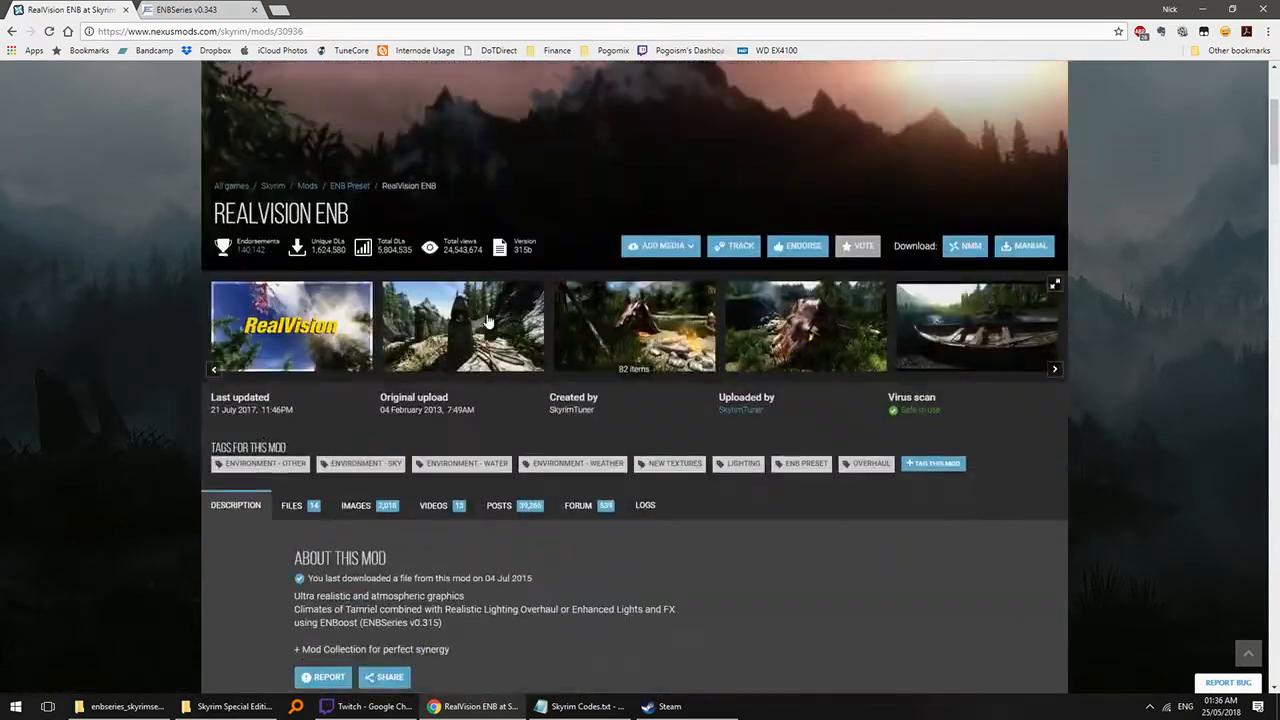
scroll(520, 322, up, 4)
scroll(546, 325, down, 5)
scroll(560, 343, up, 4)
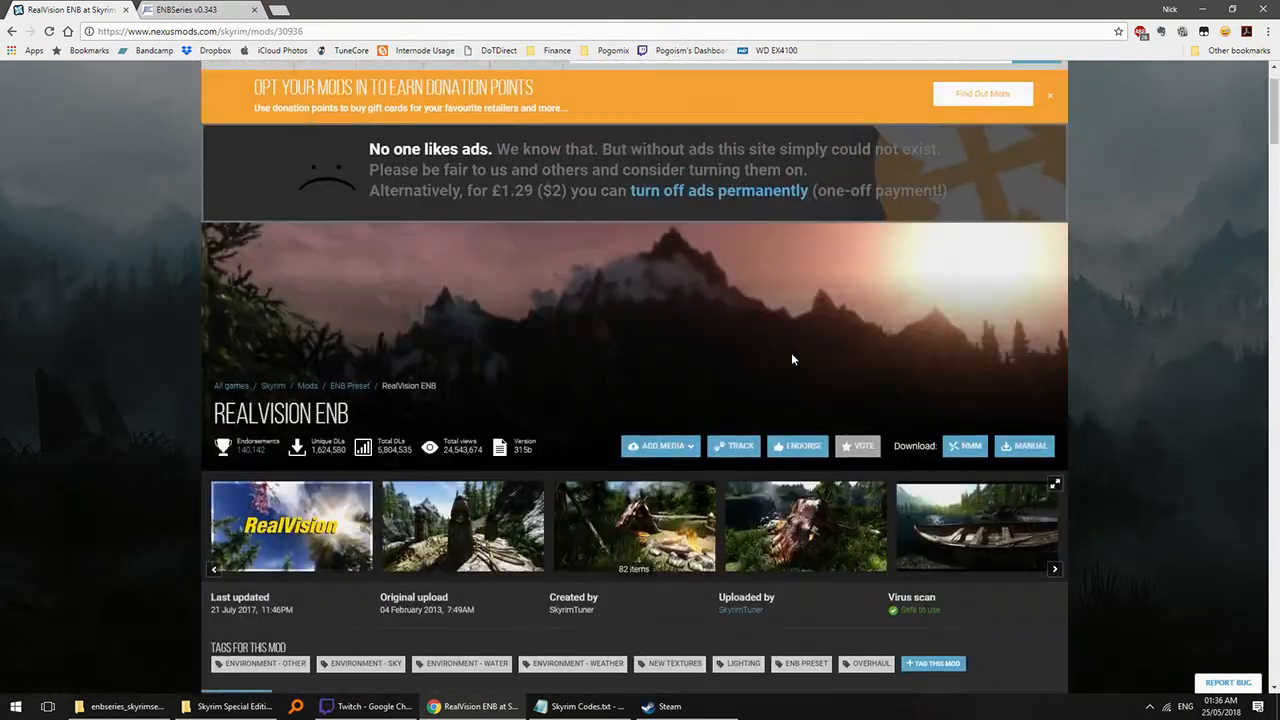
- Open a second File Explorer window and browse to the Audio\Exports folder on Data 1 (D:)
click(120, 706)
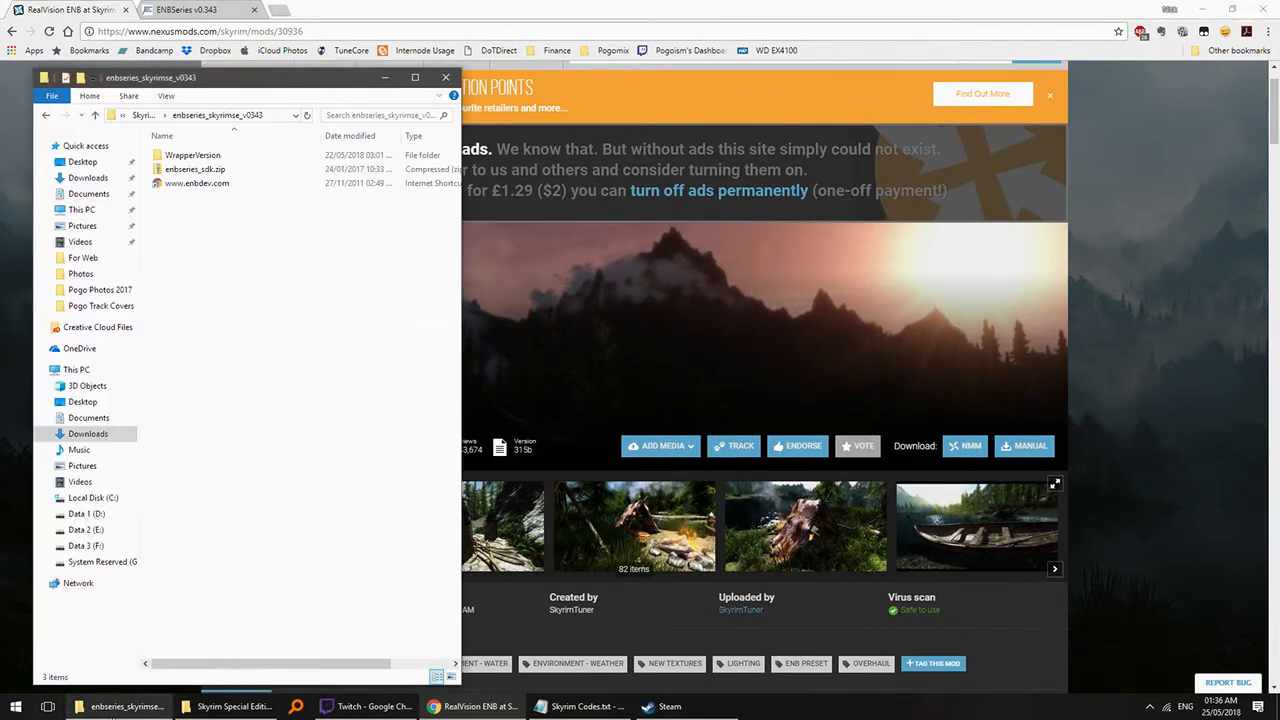
key(ctrl+n)
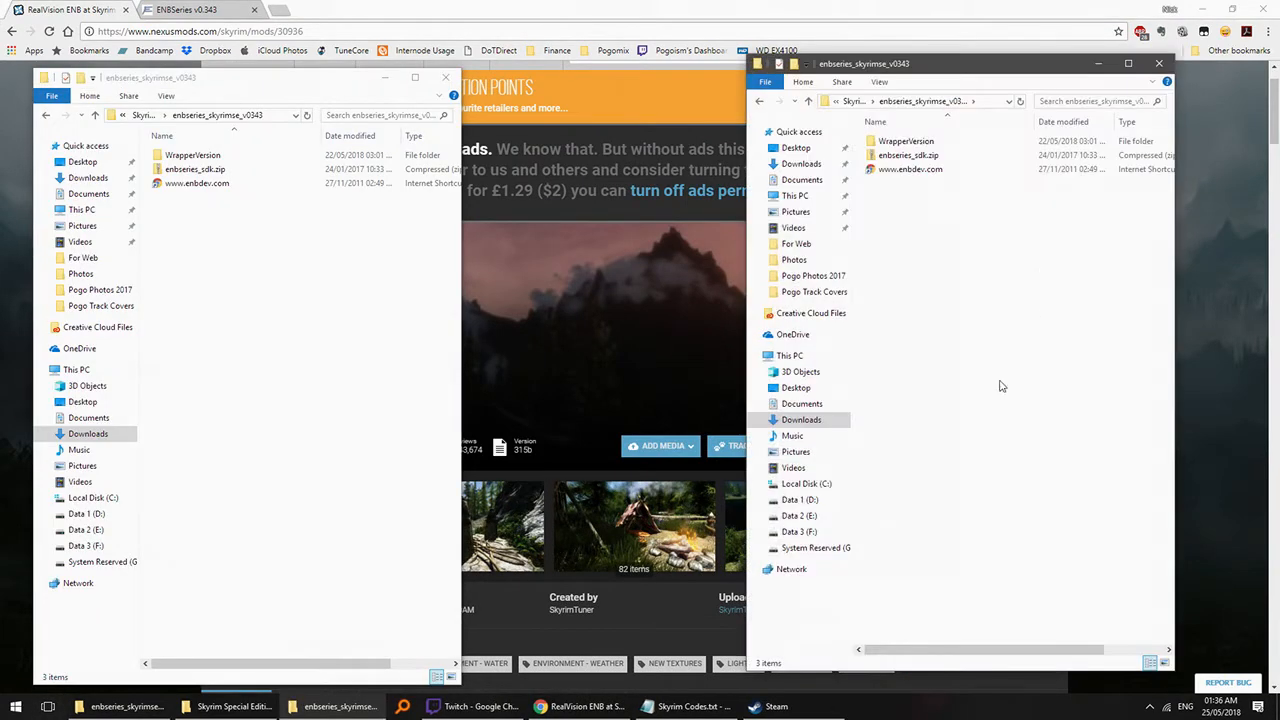
click(799, 499)
double_click(895, 141)
double_click(895, 141)
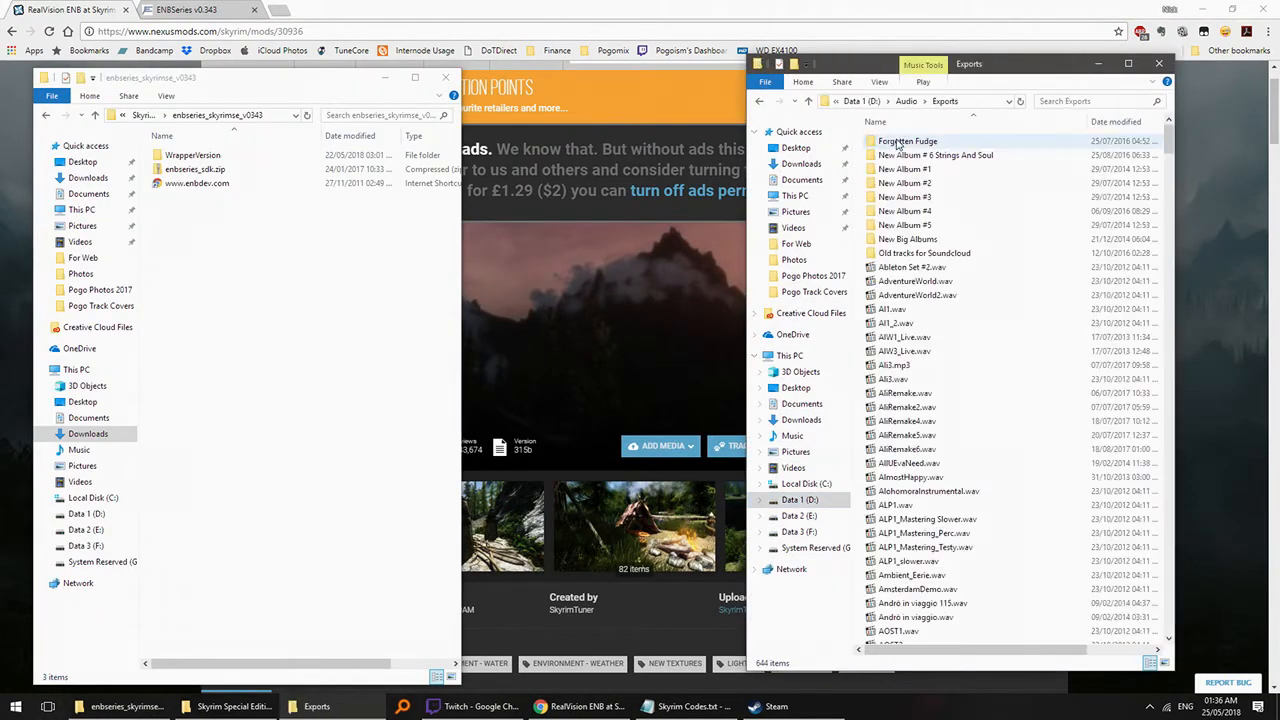
- Sort the Exports folder by modification date, newest first, and play Red To Purple.wav
click(1120, 121)
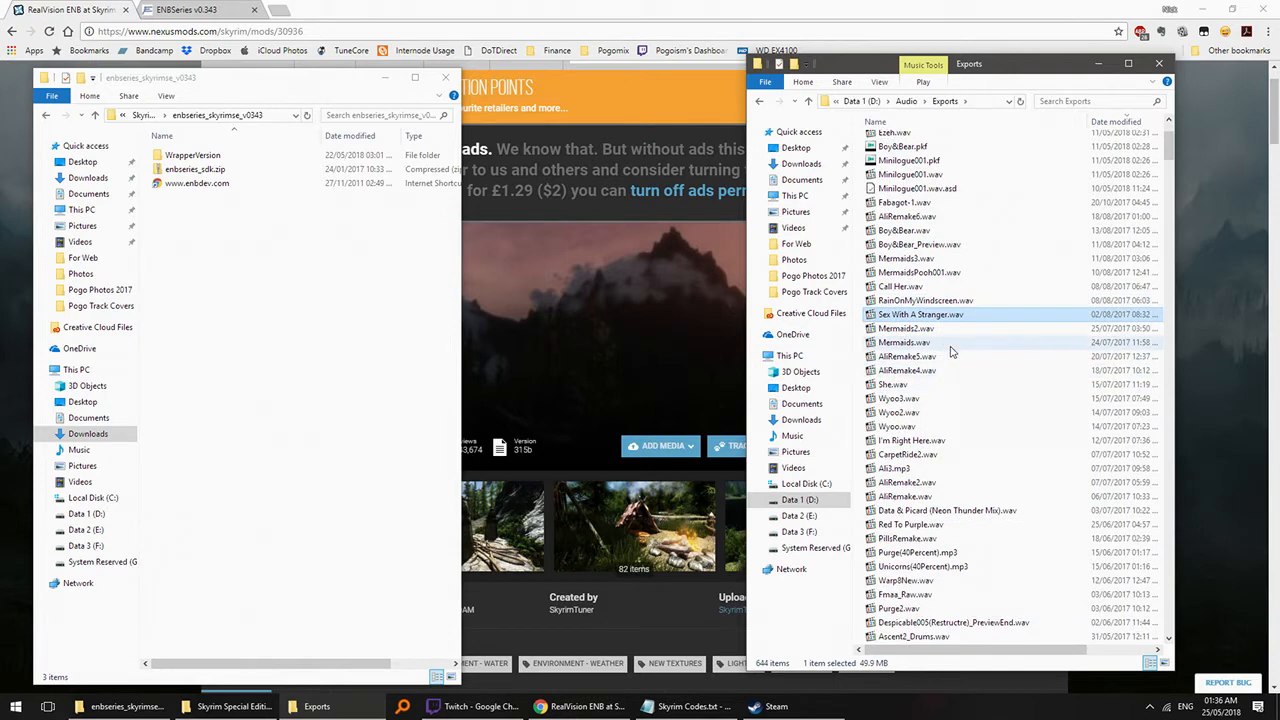
scroll(930, 398, down, 3)
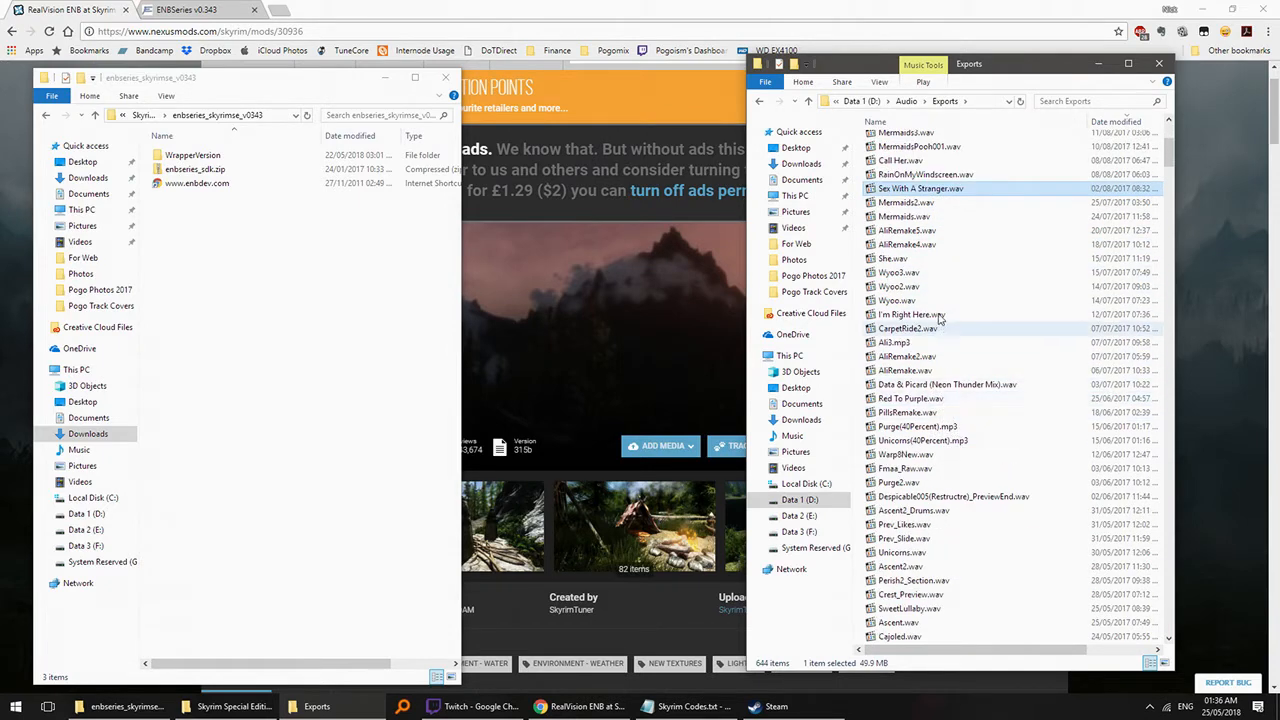
click(952, 402)
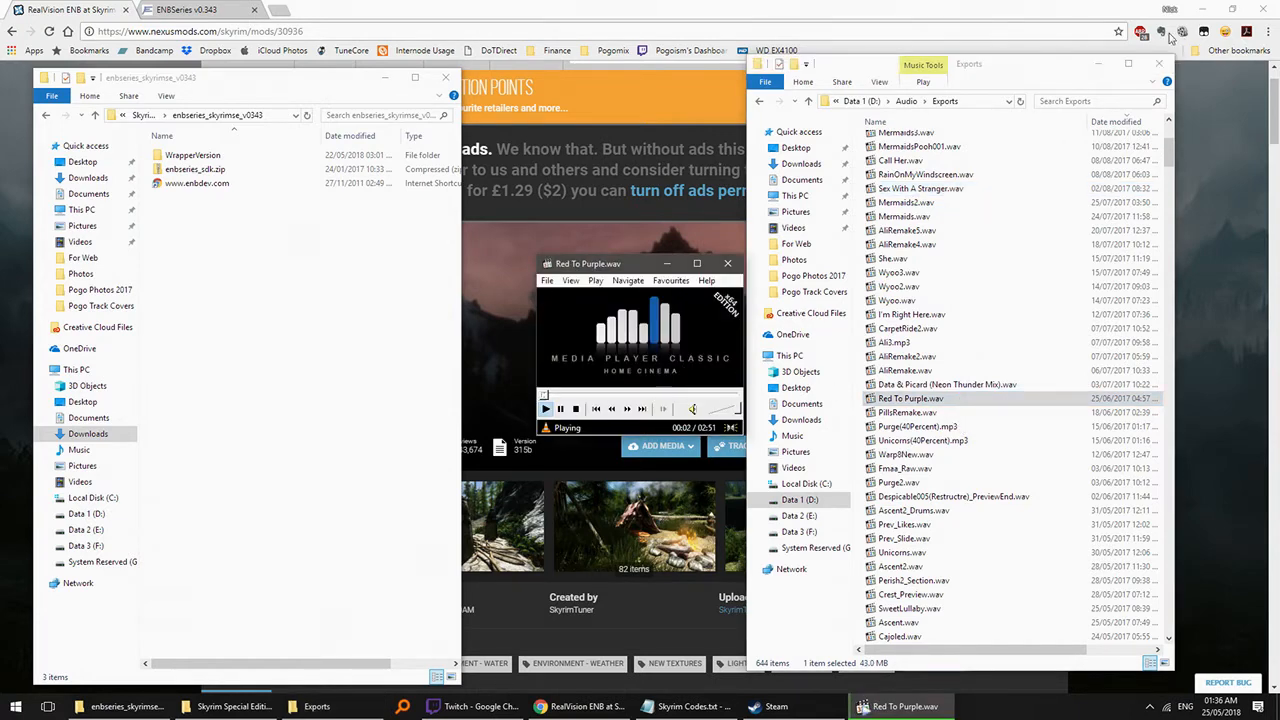
- Minimize the Exports and media player windows and close the enbseries_skyrimse_v0343 folder window
click(1098, 63)
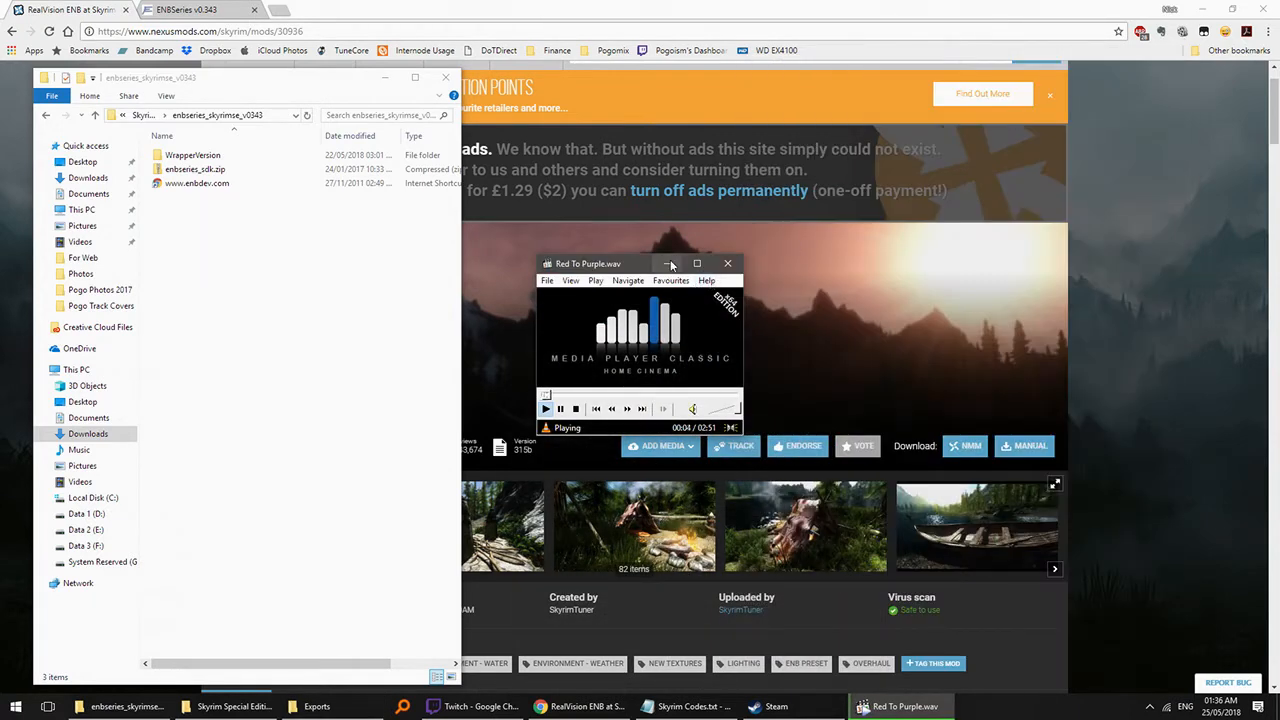
click(669, 264)
click(446, 77)
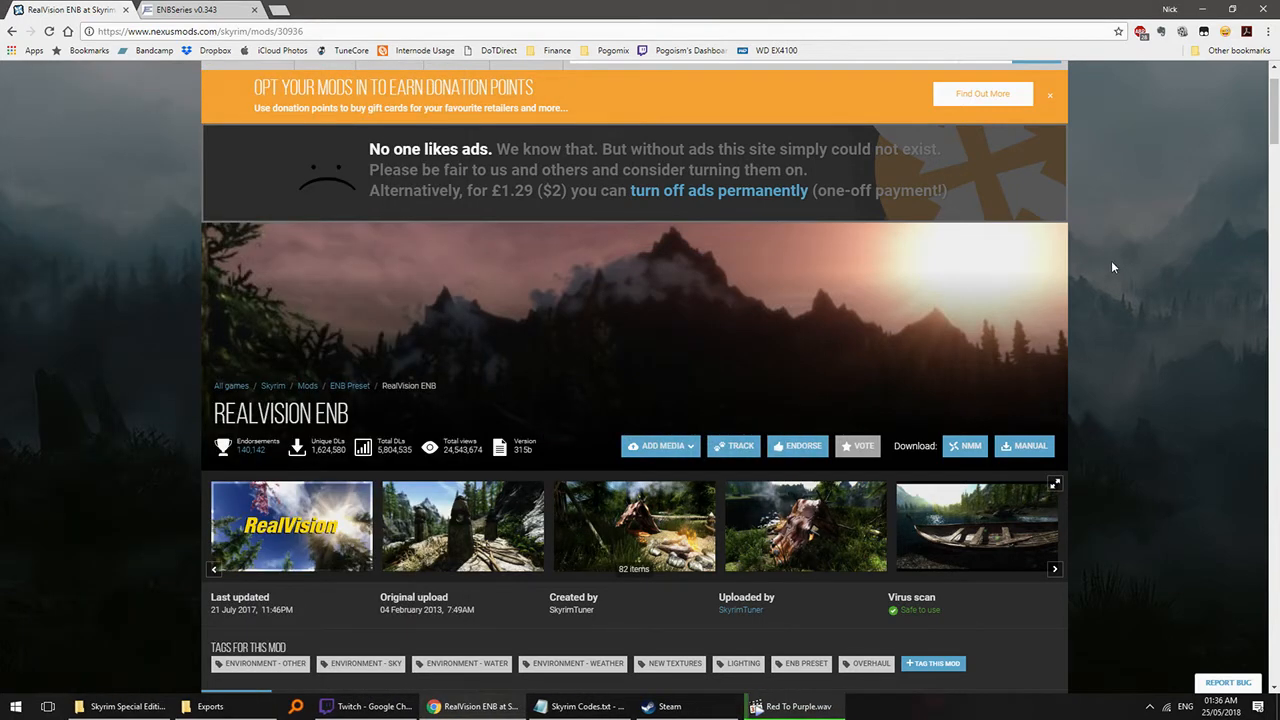
- Try to download RealVision ENB 315b through Nexus Mod Manager and dismiss the download notice
scroll(1164, 204, up, 1)
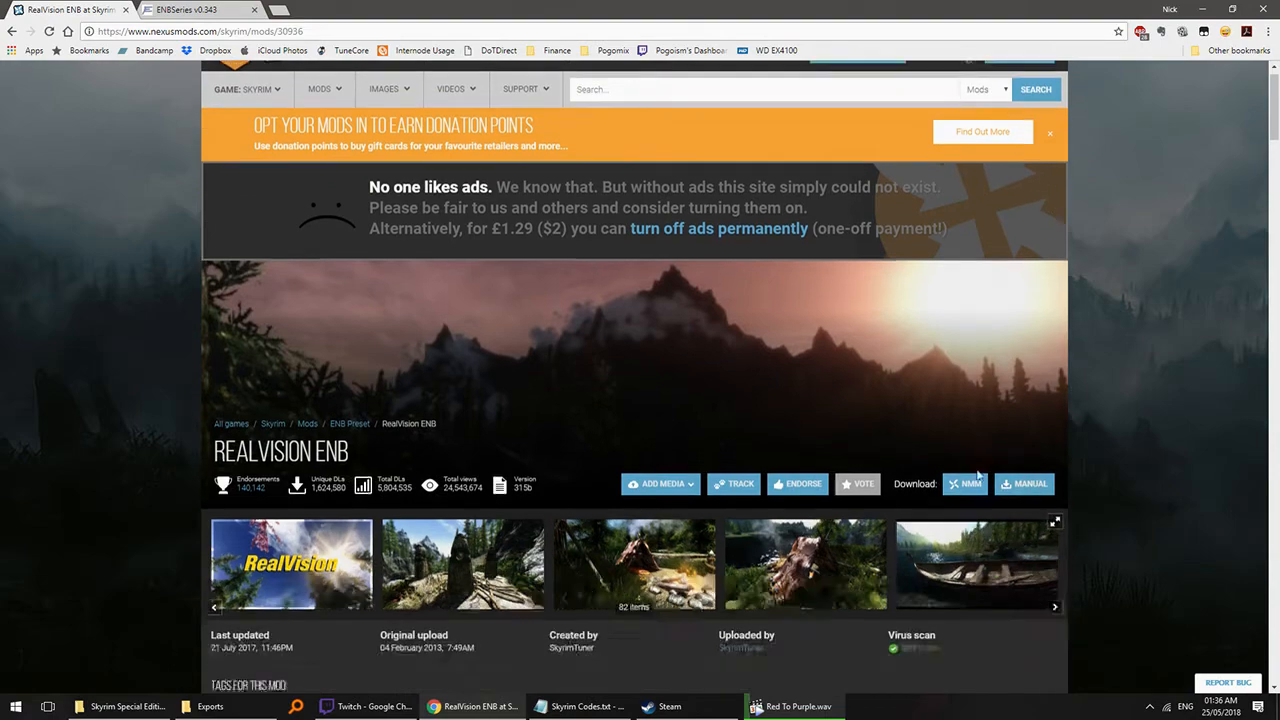
scroll(978, 476, down, 3)
click(966, 180)
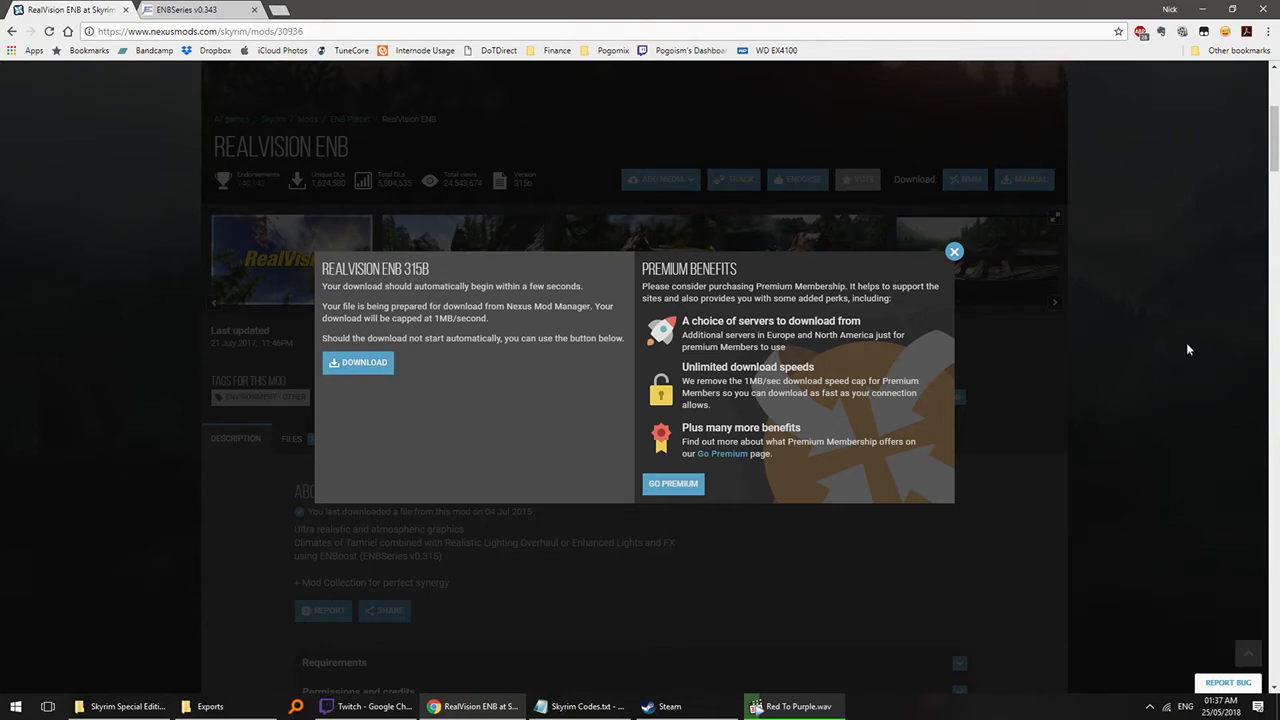
click(954, 252)
- Go to the Nexus Mod Manager files page for current Windows versions and request the manual download of main file 0.65.2
scroll(930, 250, up, 5)
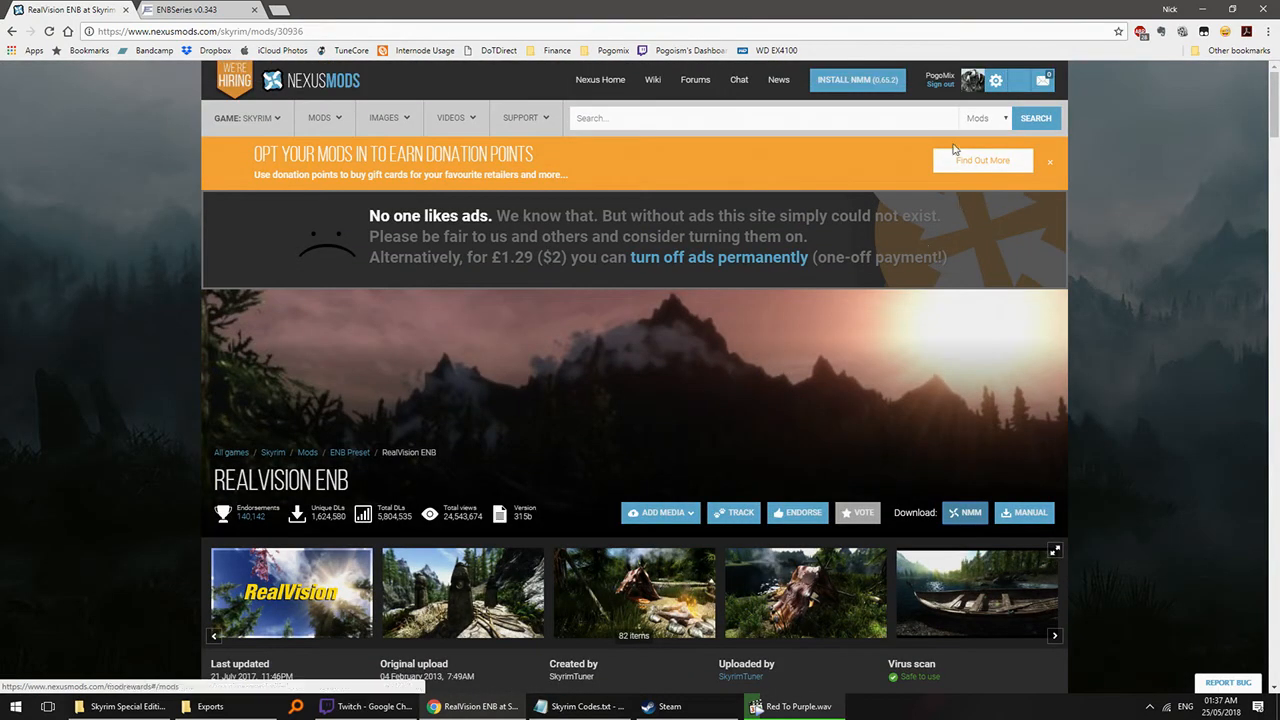
click(870, 86)
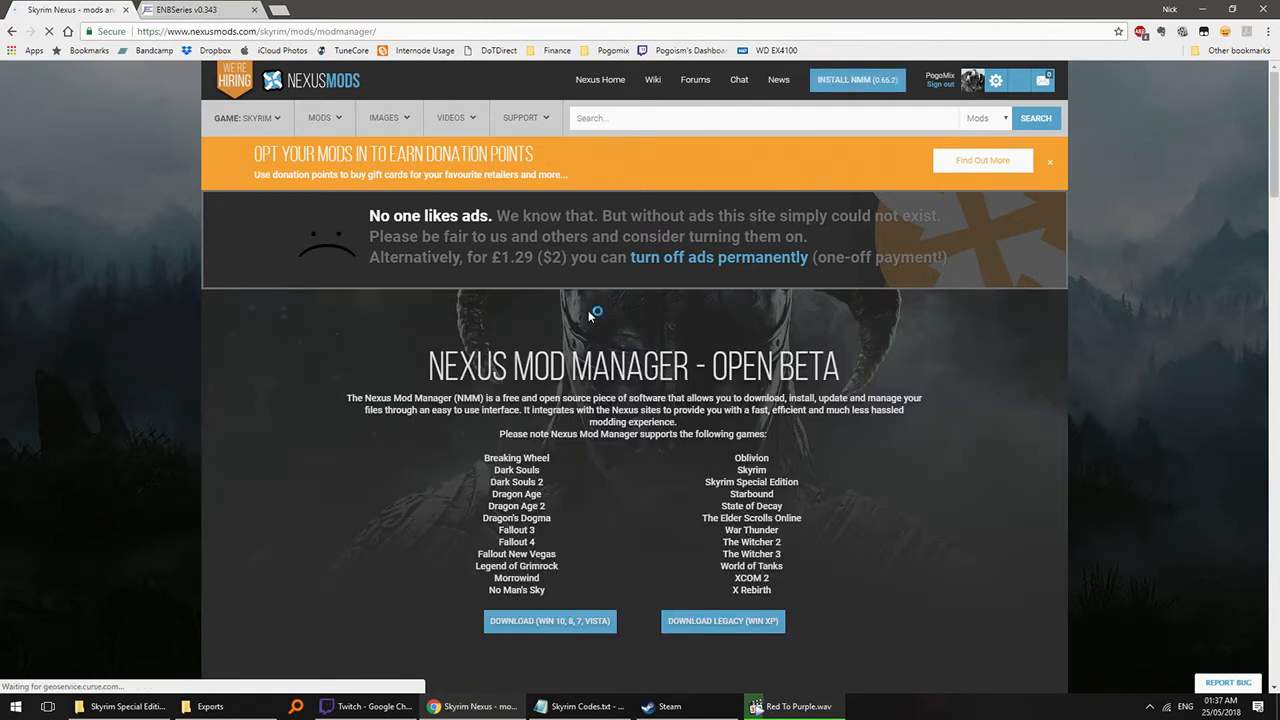
scroll(588, 320, down, 2)
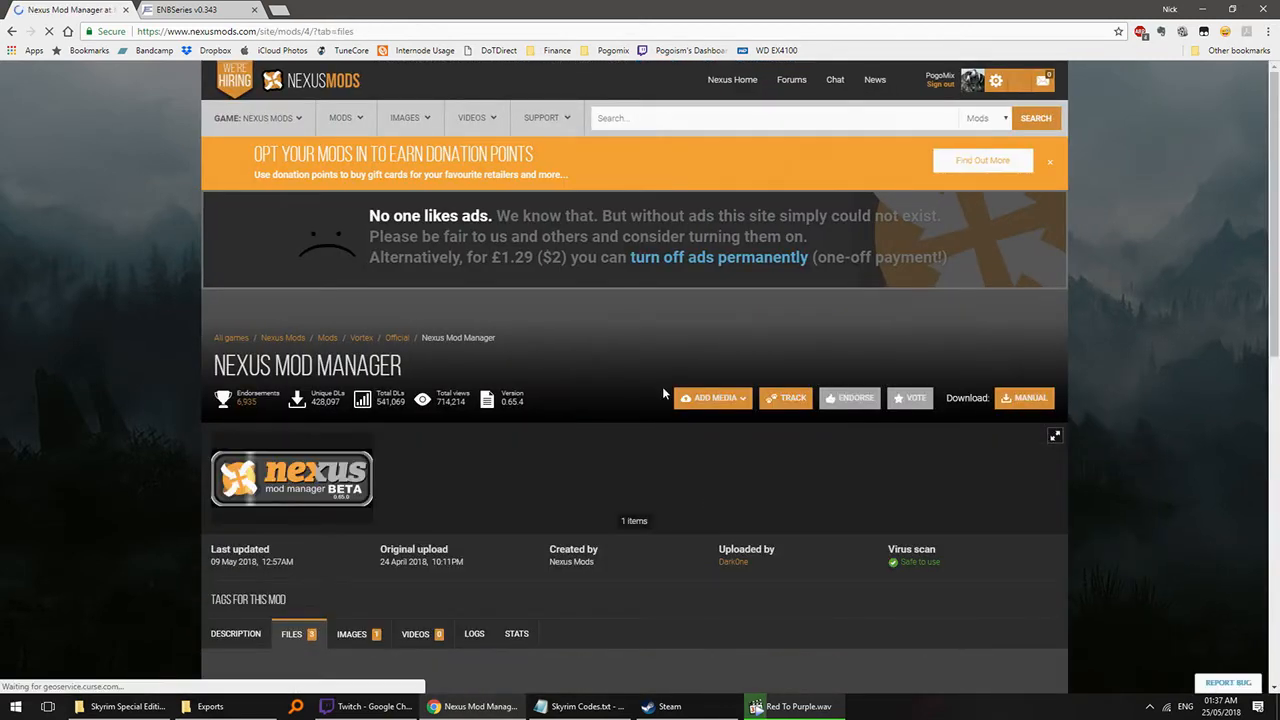
scroll(607, 486, down, 1)
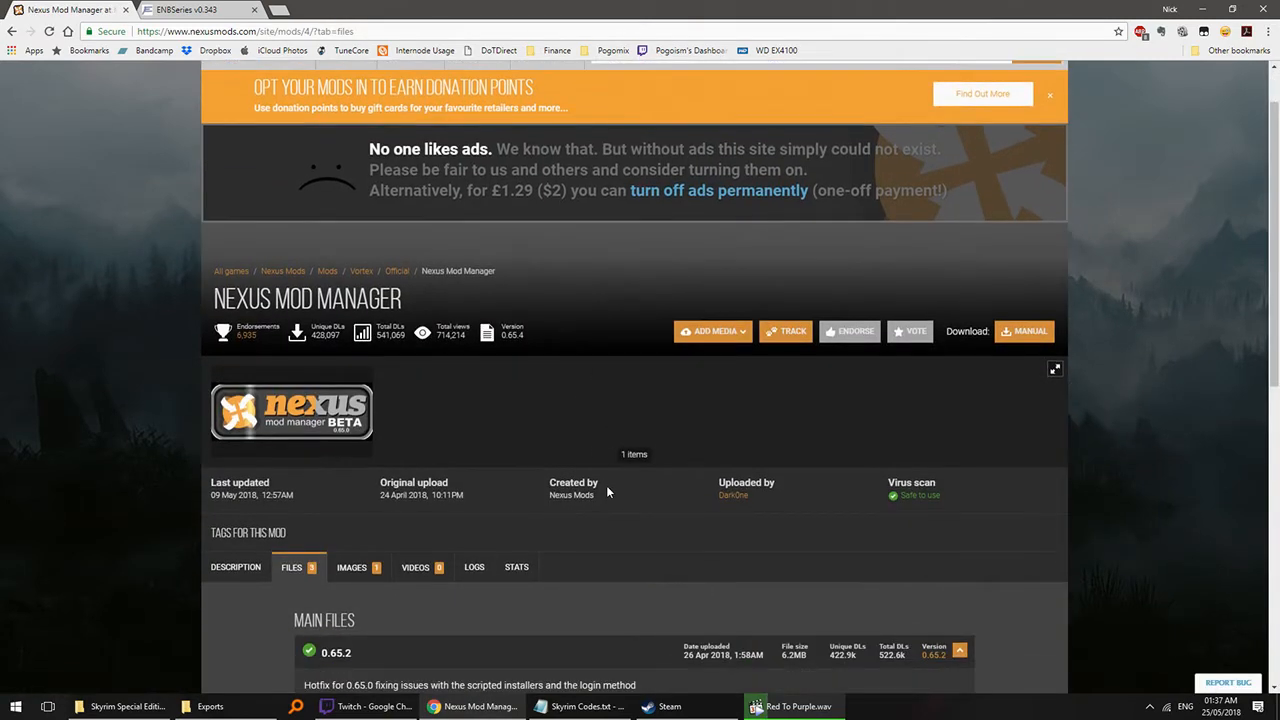
scroll(423, 520, down, 5)
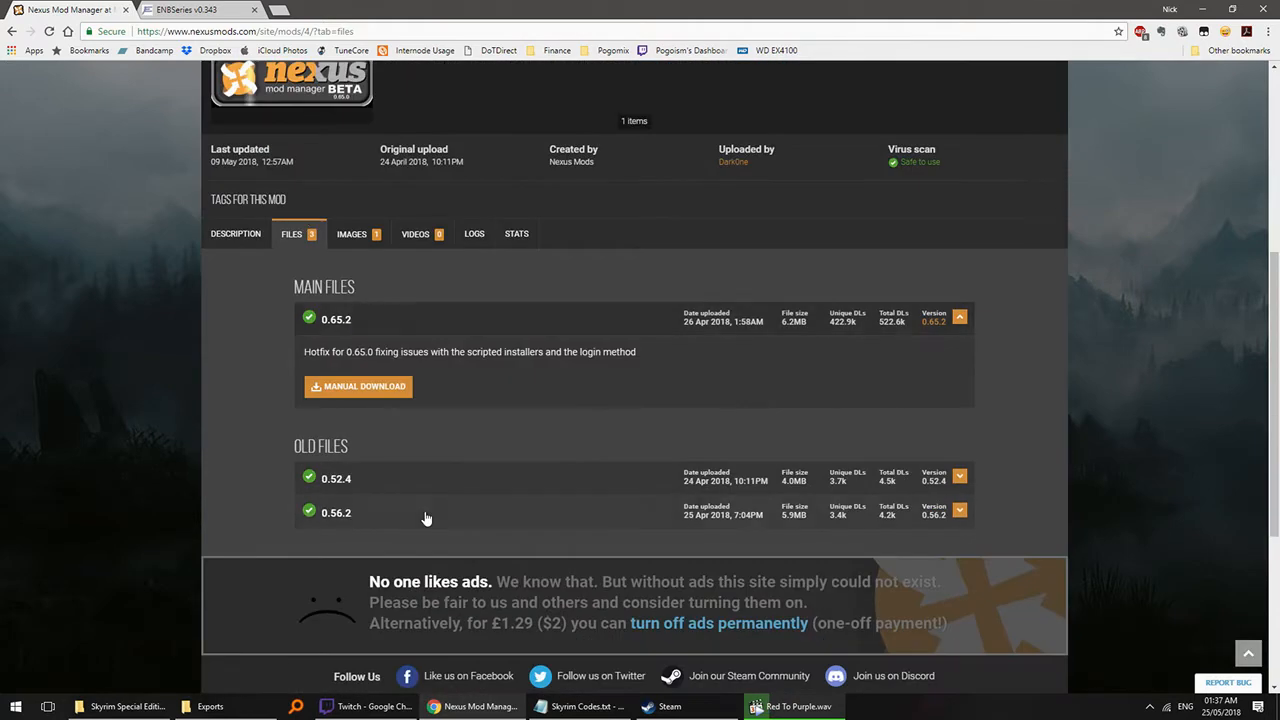
click(335, 387)
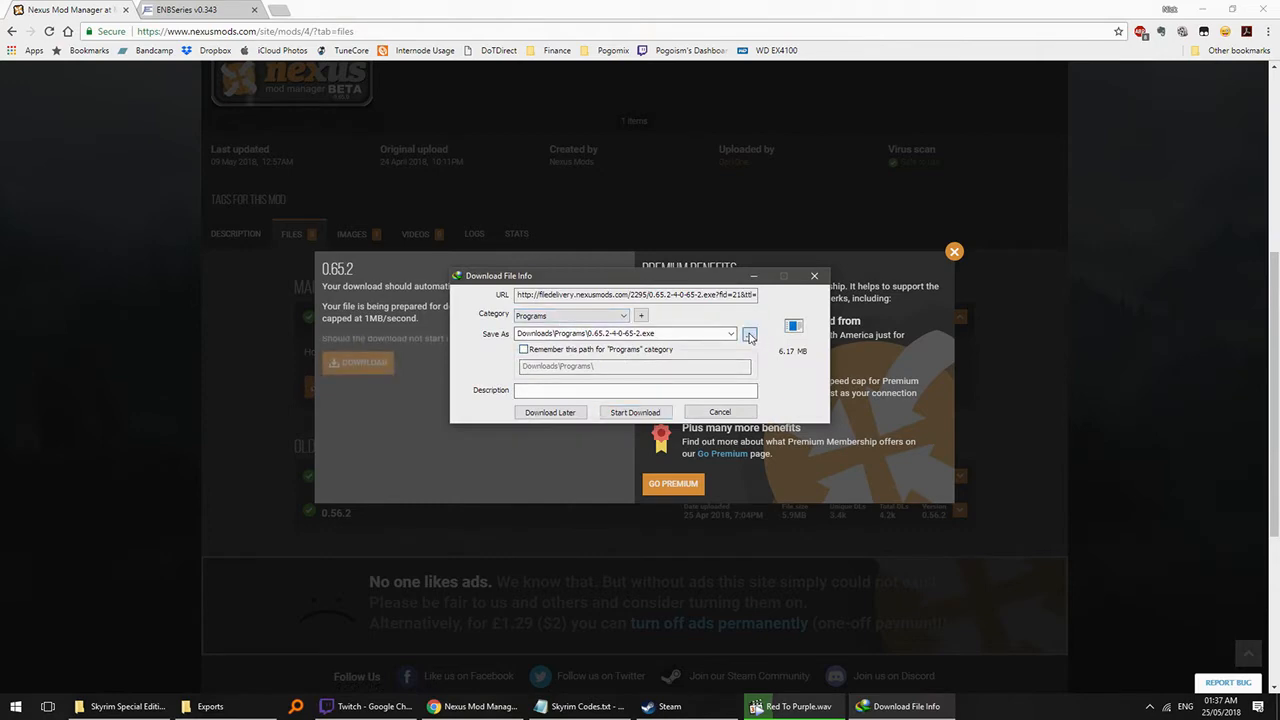
- Save the installer 0.65.2-4-0-65-2.exe to the Skyrim Modding folder in Downloads and run the download
click(749, 334)
click(365, 511)
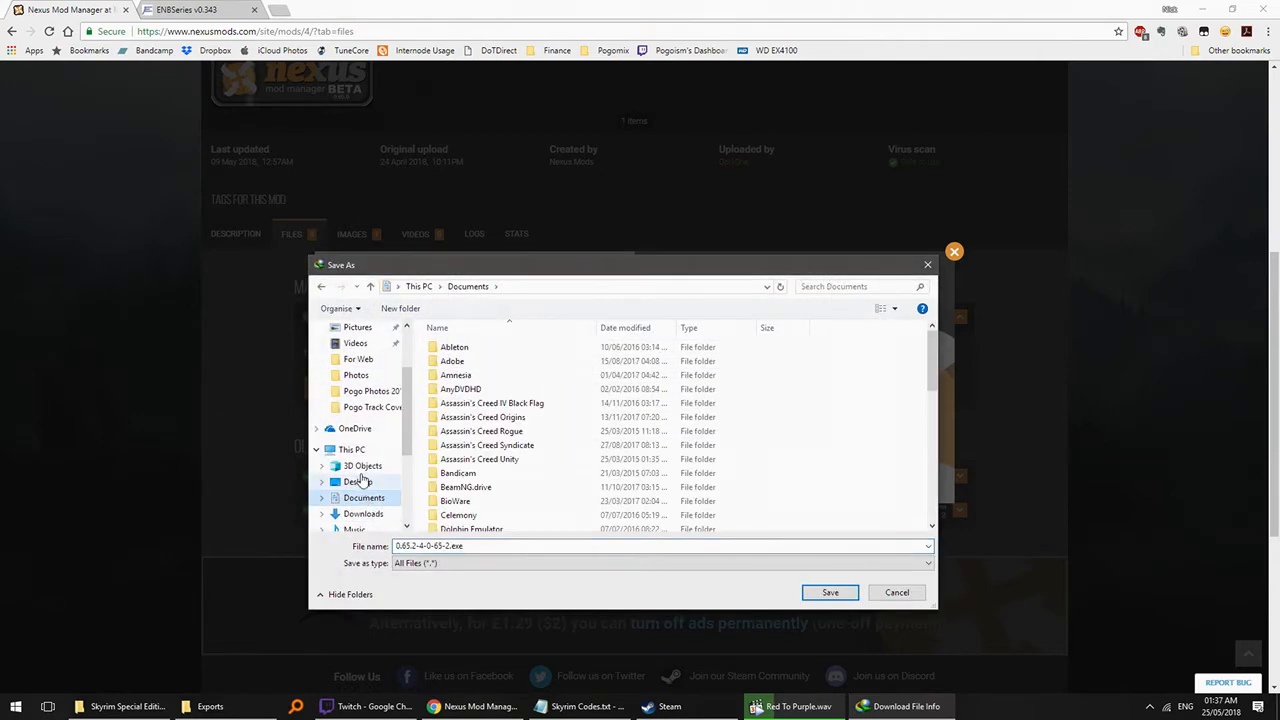
scroll(508, 408, down, 2)
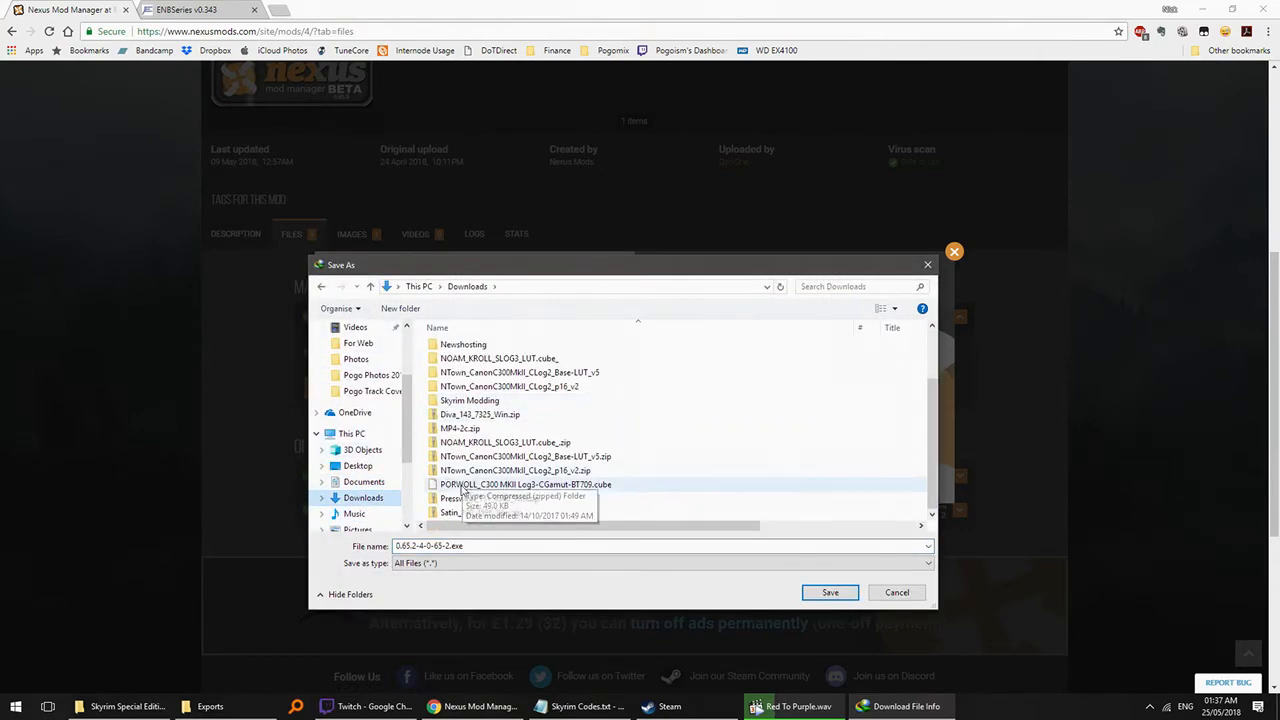
scroll(480, 440, up, 2)
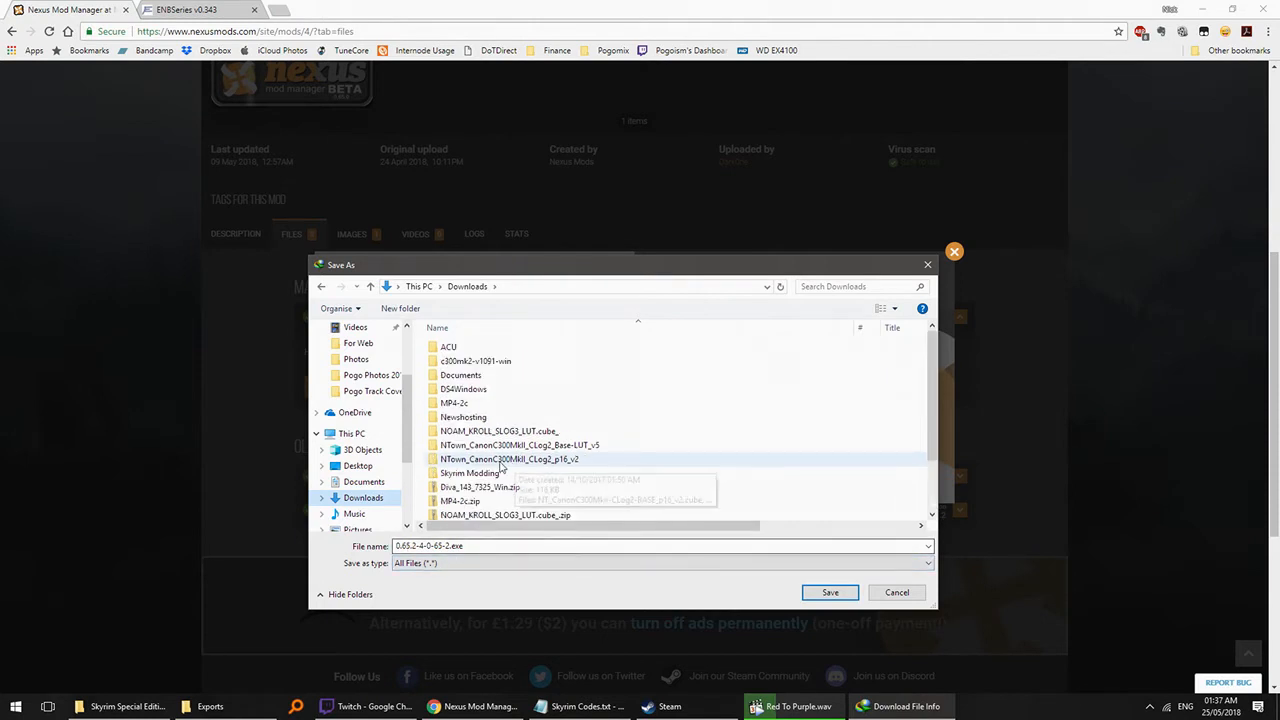
double_click(468, 476)
click(830, 592)
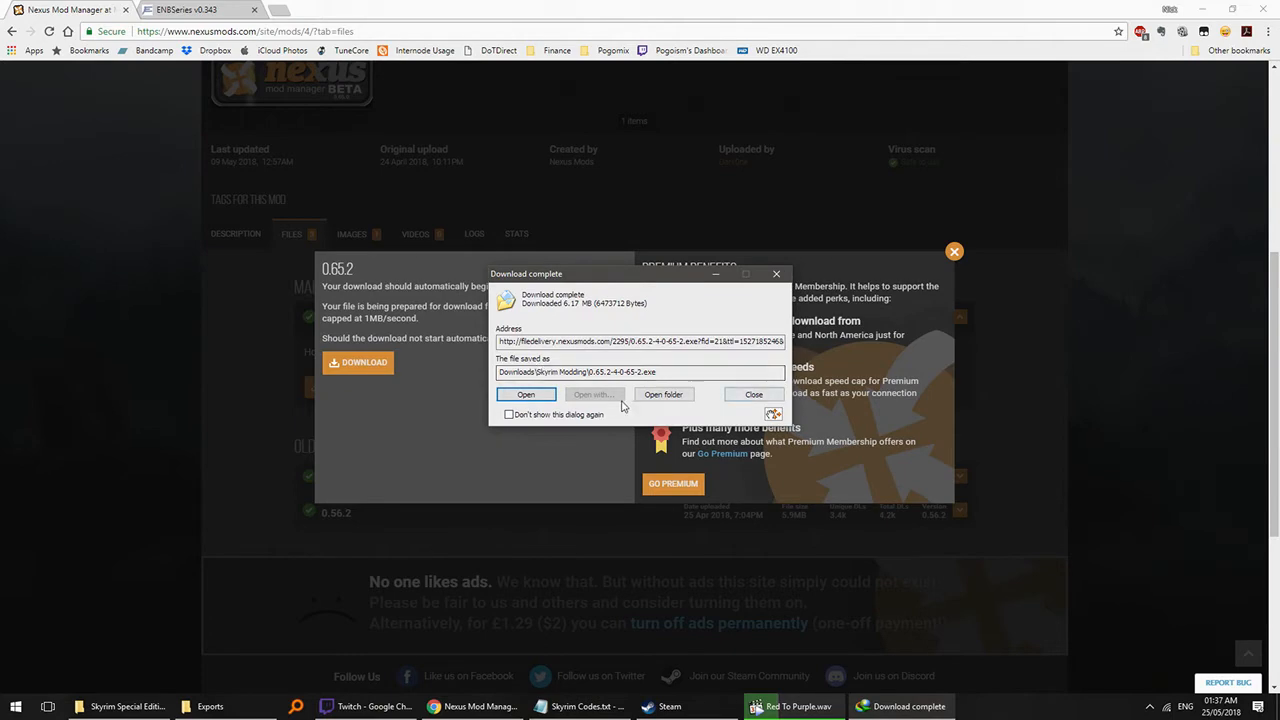
- Open the download's folder, declining the Chrome integration help, and launch the 0.65.2-4-0-65-2.exe installer
click(663, 395)
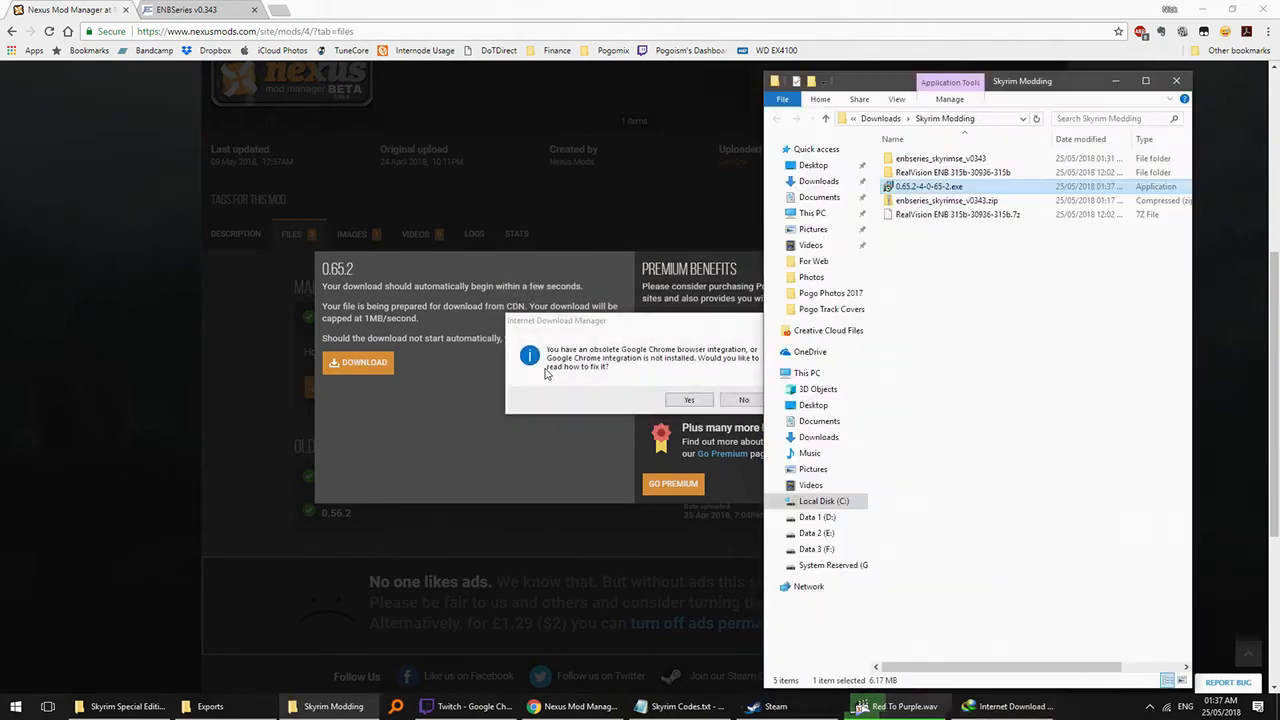
click(744, 399)
drag(1075, 84, 782, 94)
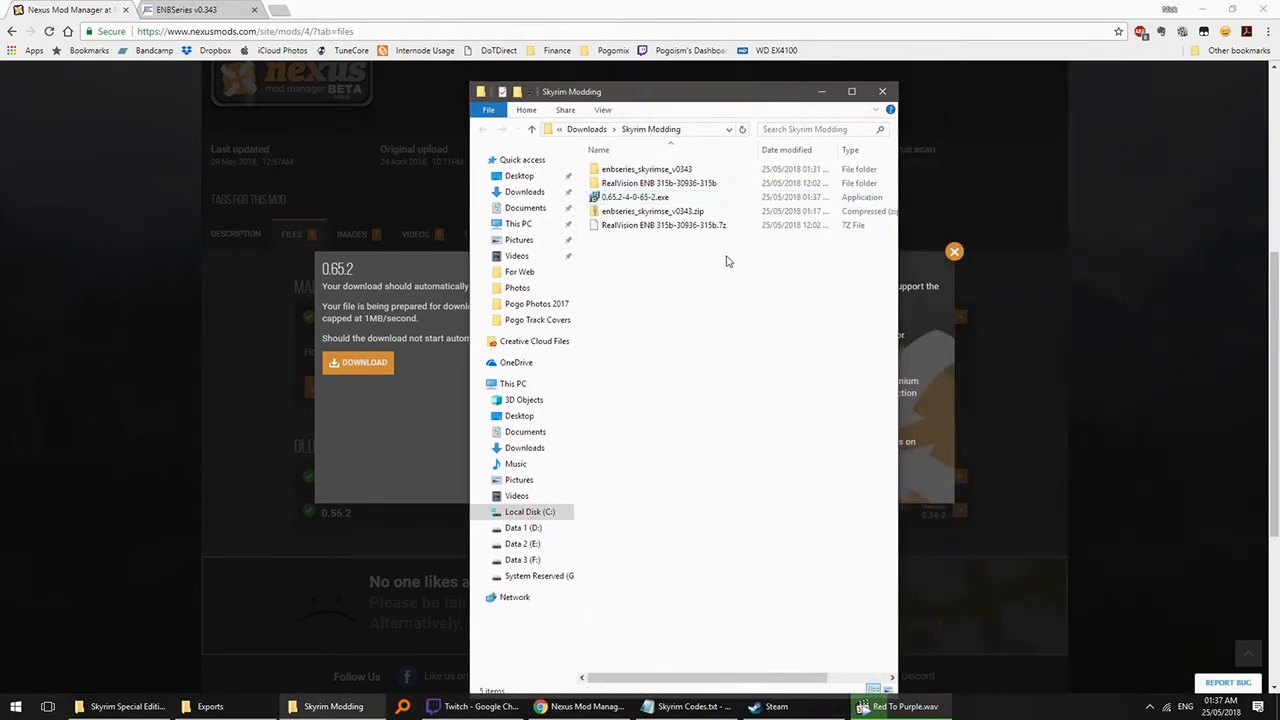
right_click(650, 199)
click(723, 225)
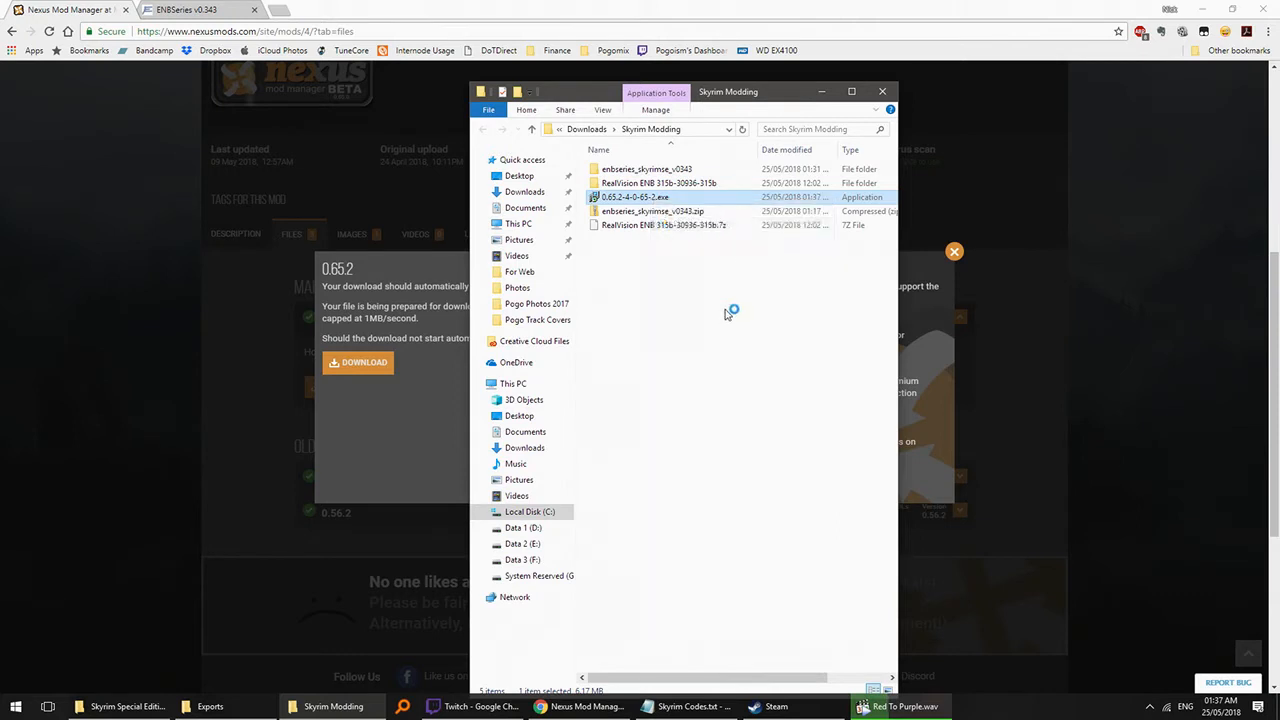
click(653, 382)
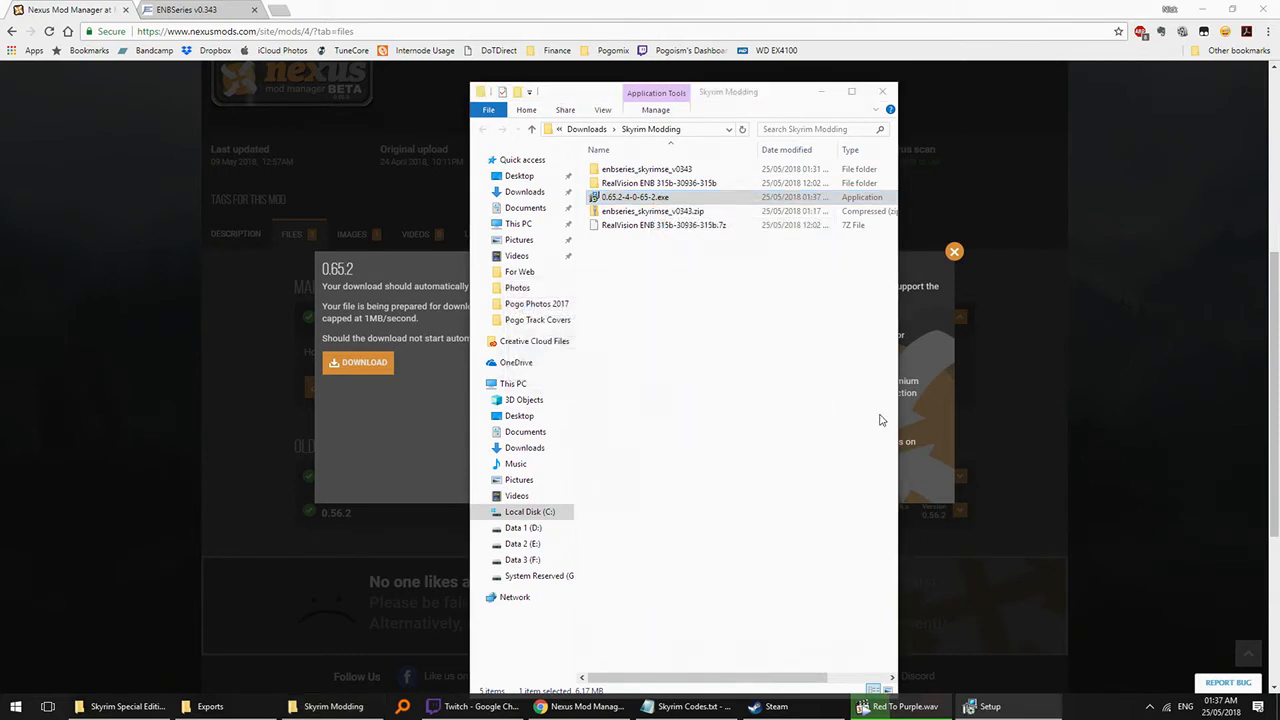
- Accept the Nexus Mod Manager license agreement and proceed with the default destination, Start Menu folder and additional tasks
drag(625, 231, 590, 214)
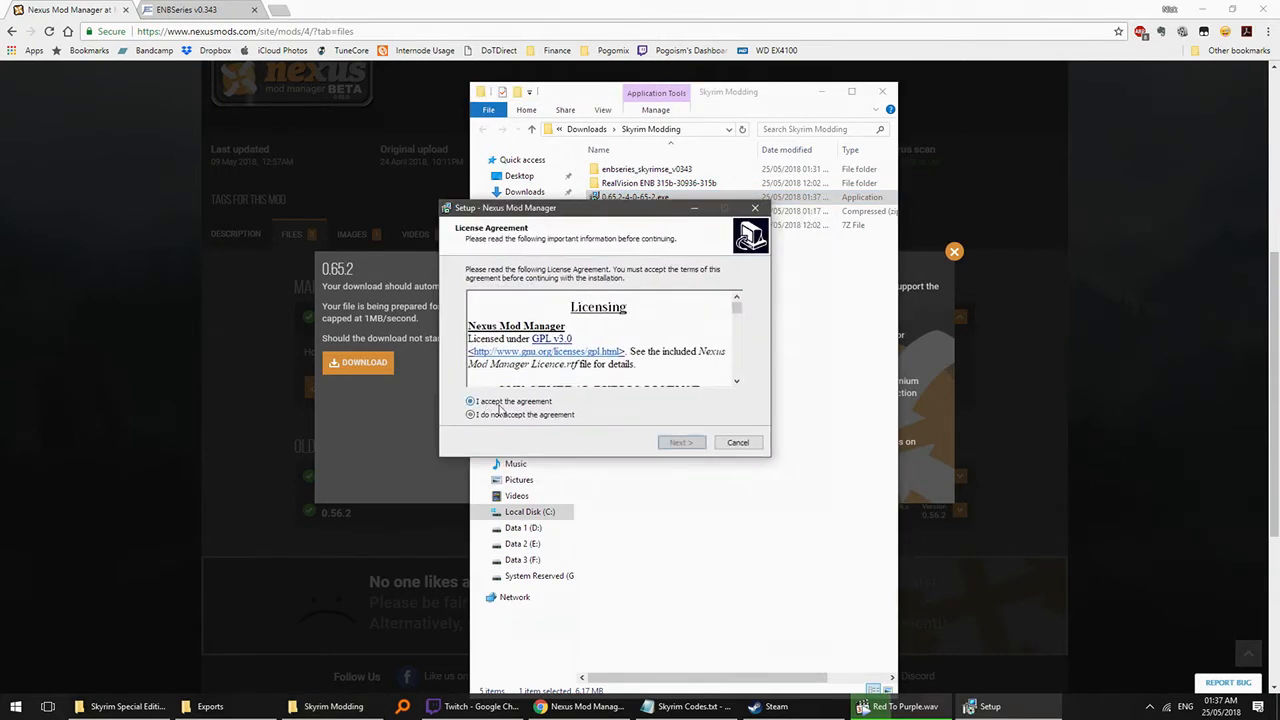
click(500, 403)
click(678, 442)
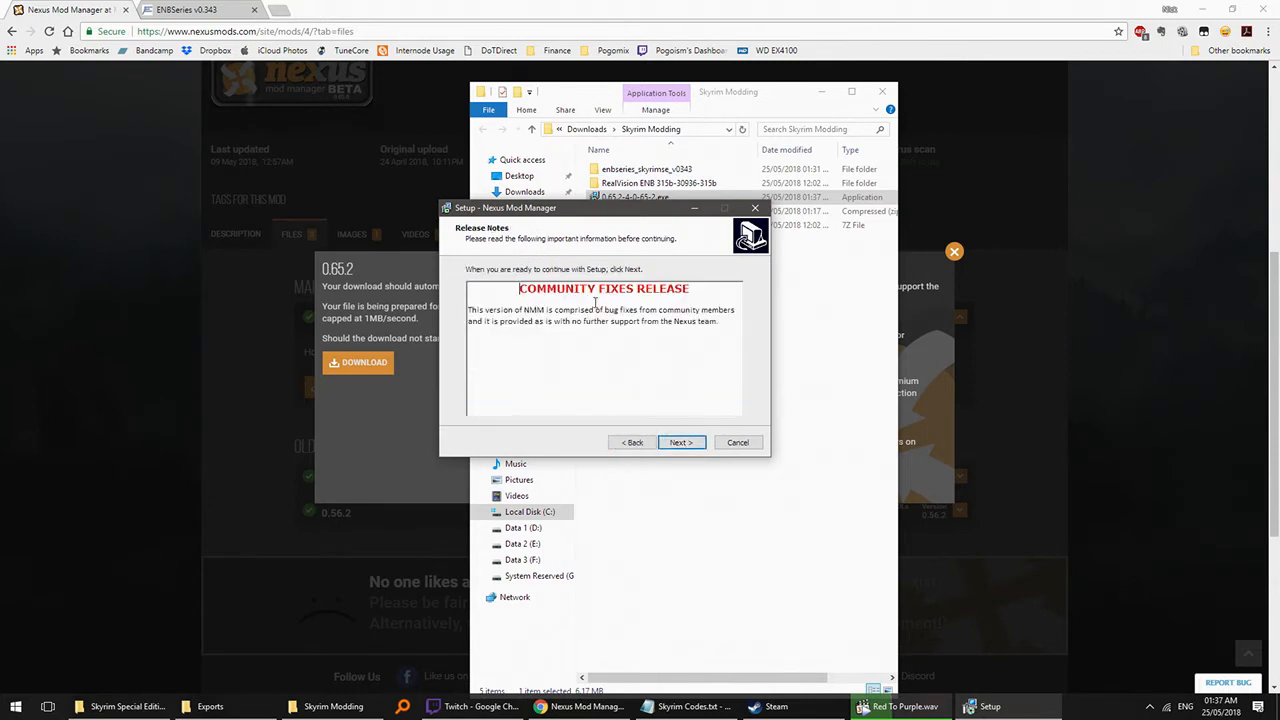
click(700, 442)
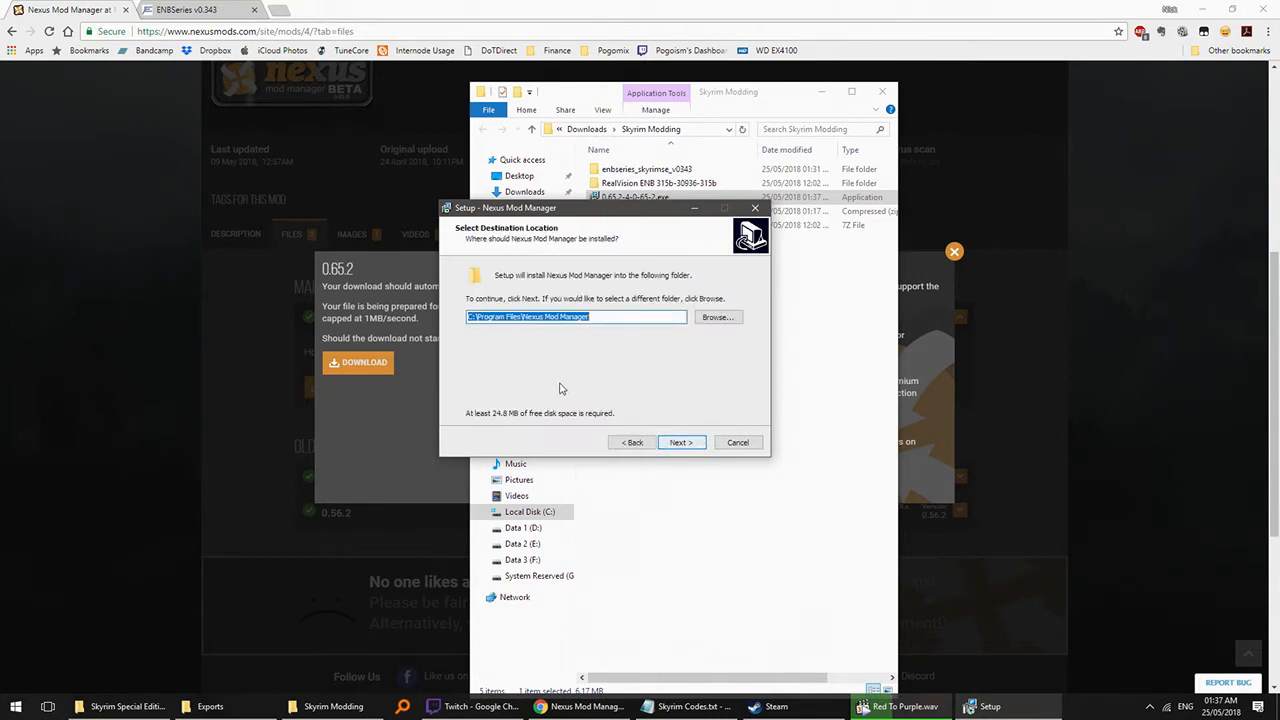
click(680, 442)
click(680, 442)
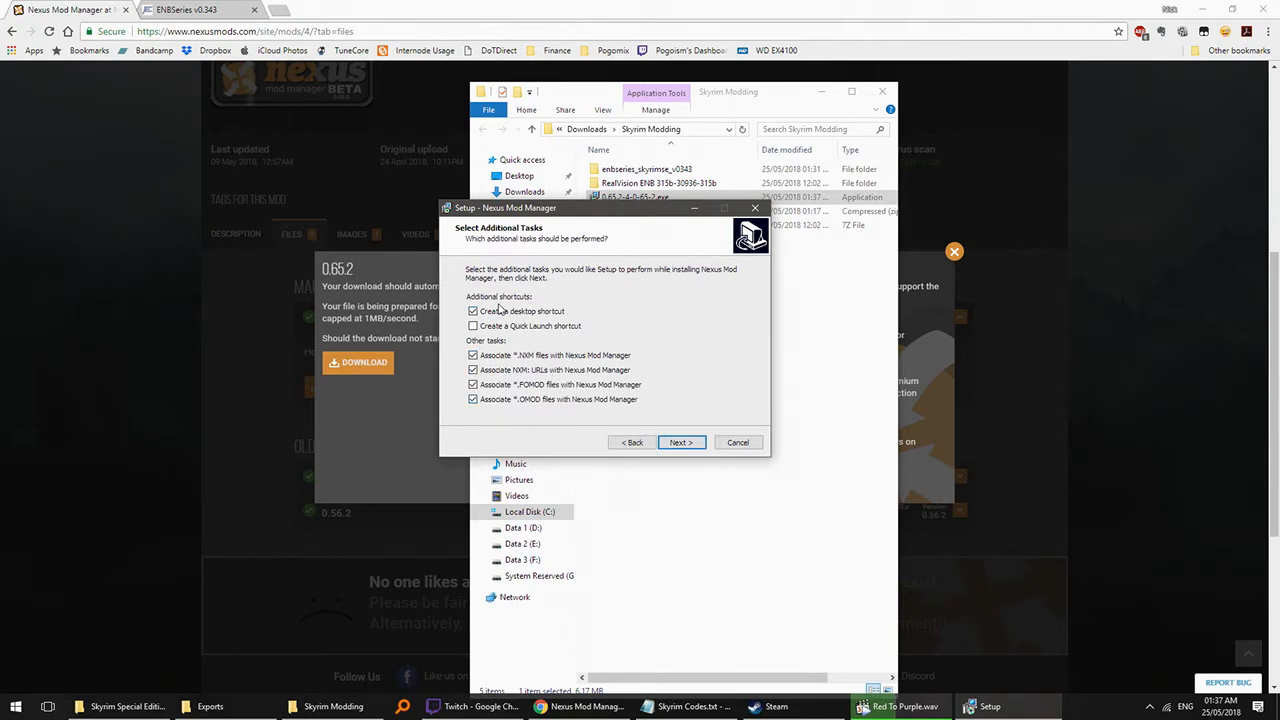
click(680, 442)
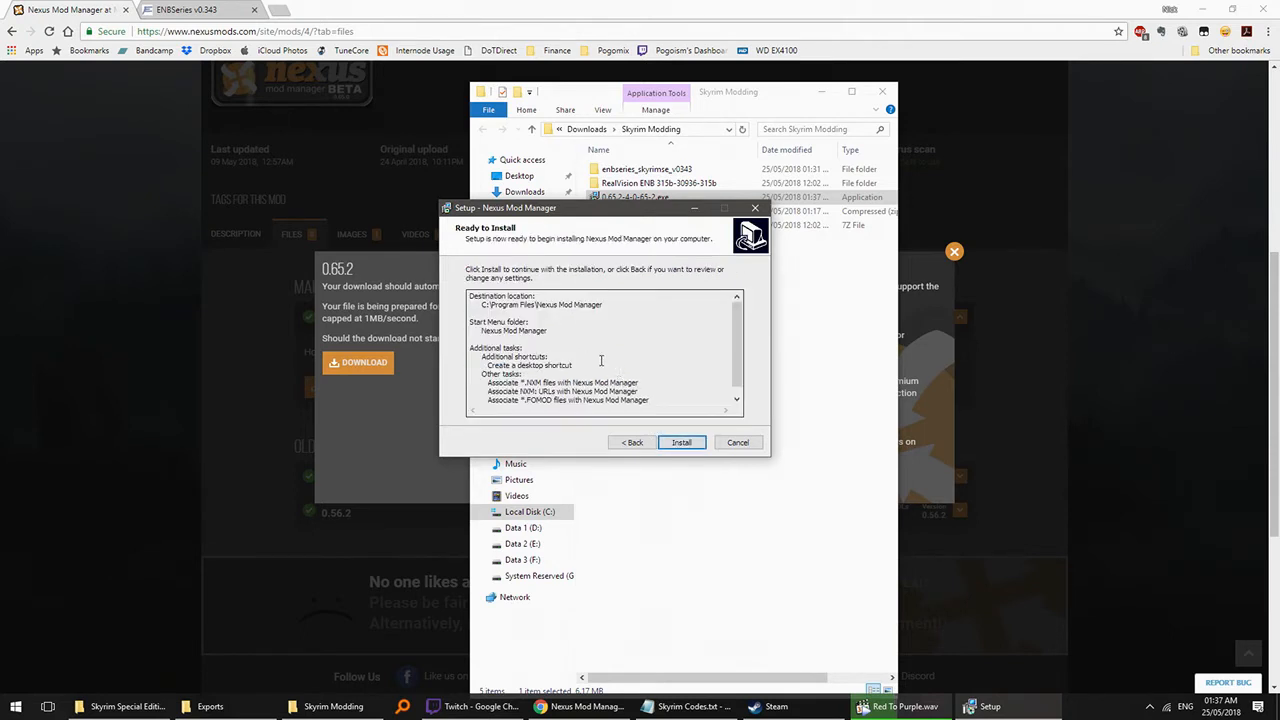
- Install Nexus Mod Manager and finish the setup with the option to launch the program
click(680, 442)
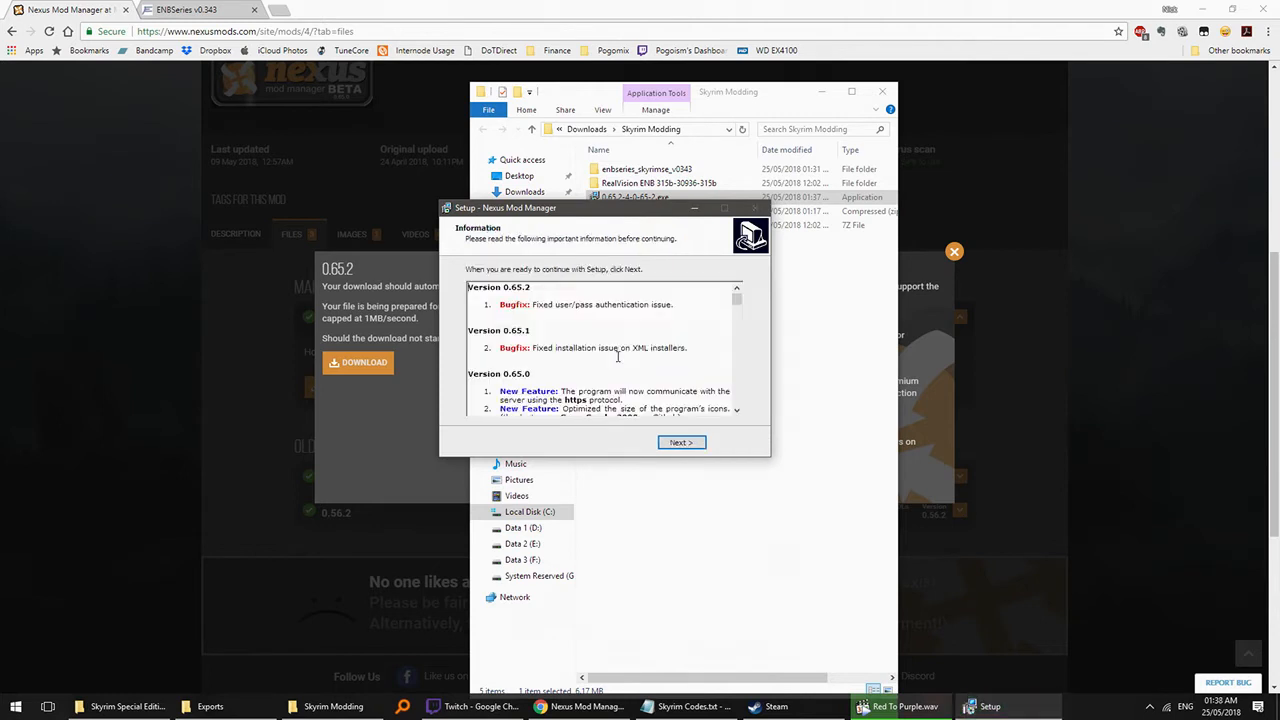
click(675, 444)
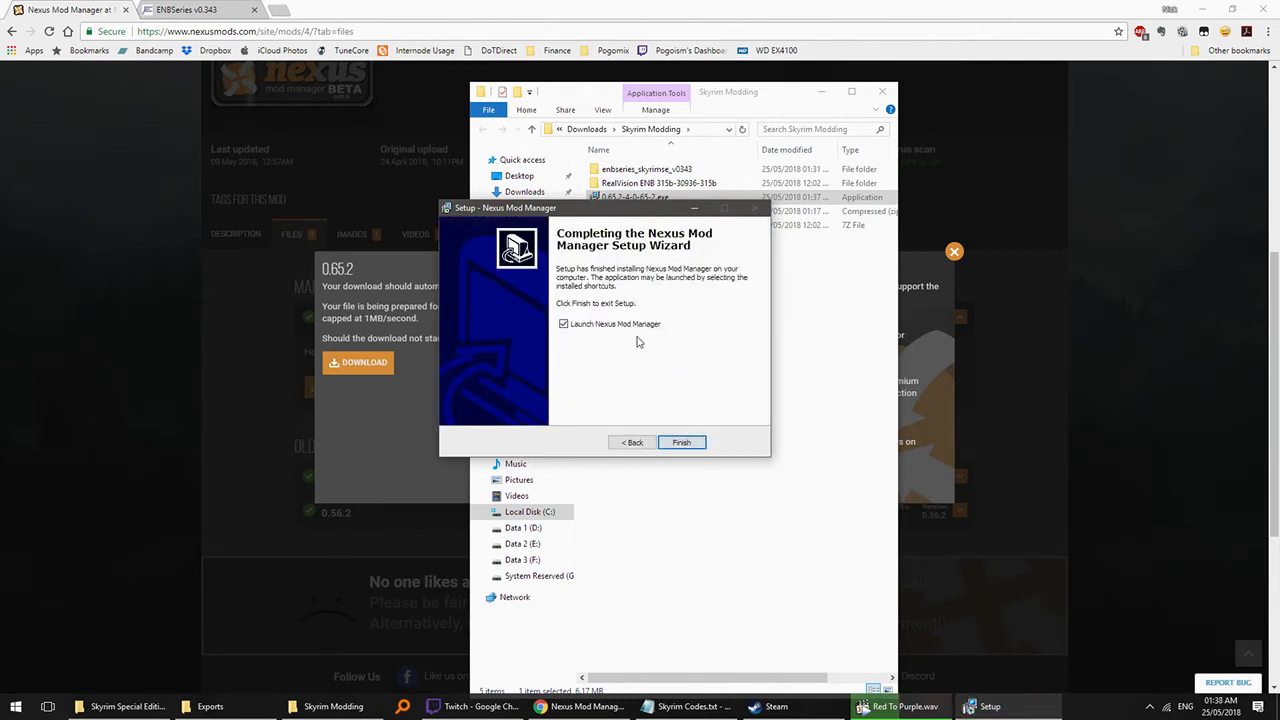
click(684, 441)
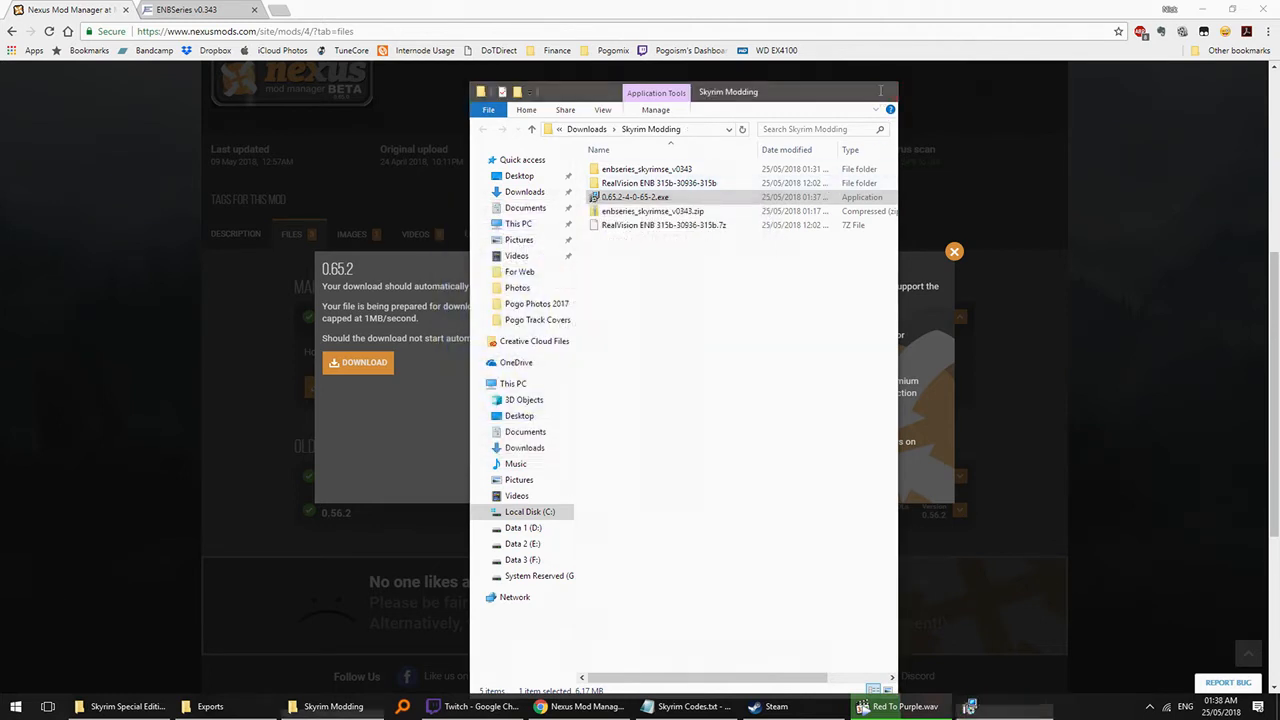
- Close the Skyrim Modding folder window, dismiss the 0.65.2 download notice and return to the RealVision ENB page
click(882, 91)
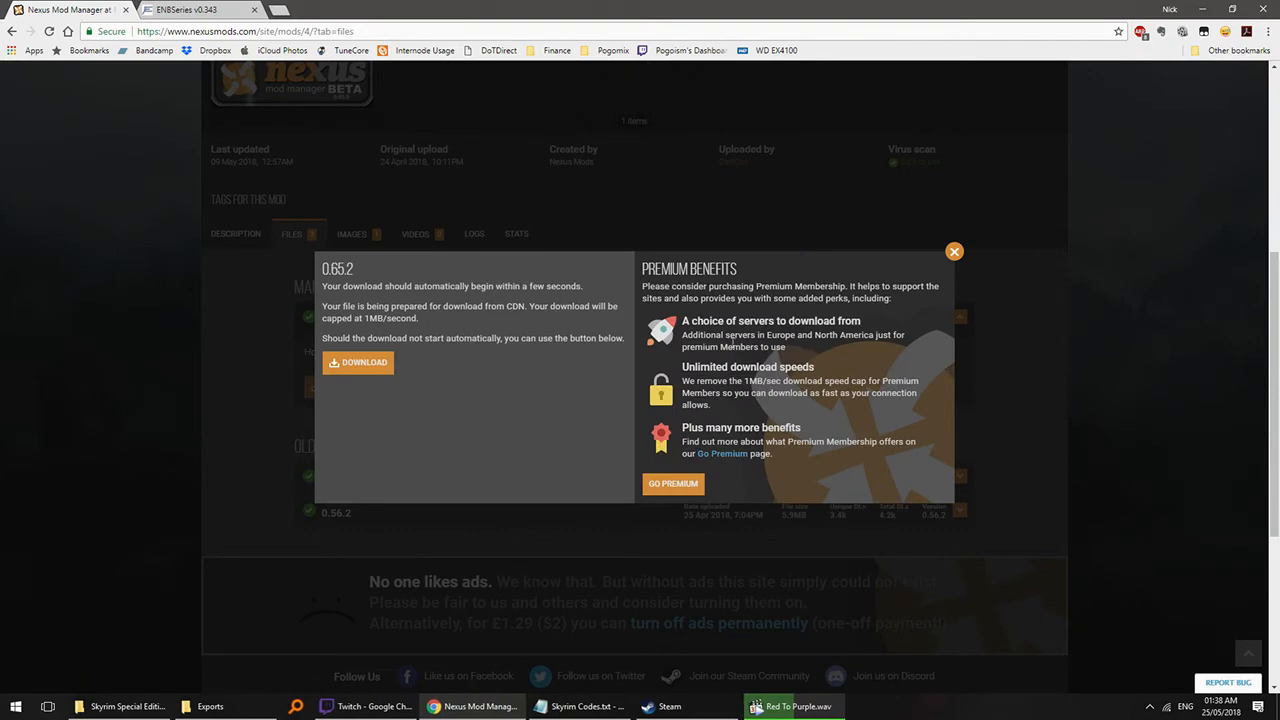
click(954, 252)
click(12, 31)
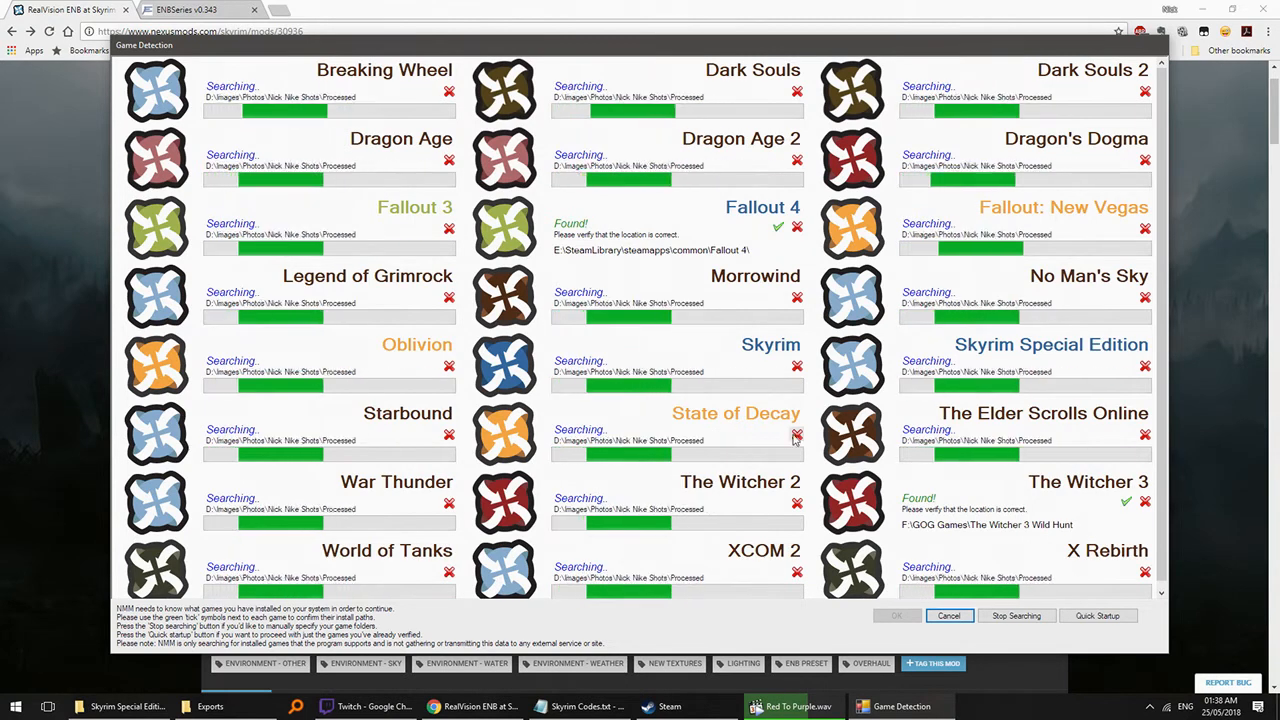
- Check the Twitch stream chat and raise the Media Player Classic volume, leaving both windows minimised
click(368, 707)
click(798, 706)
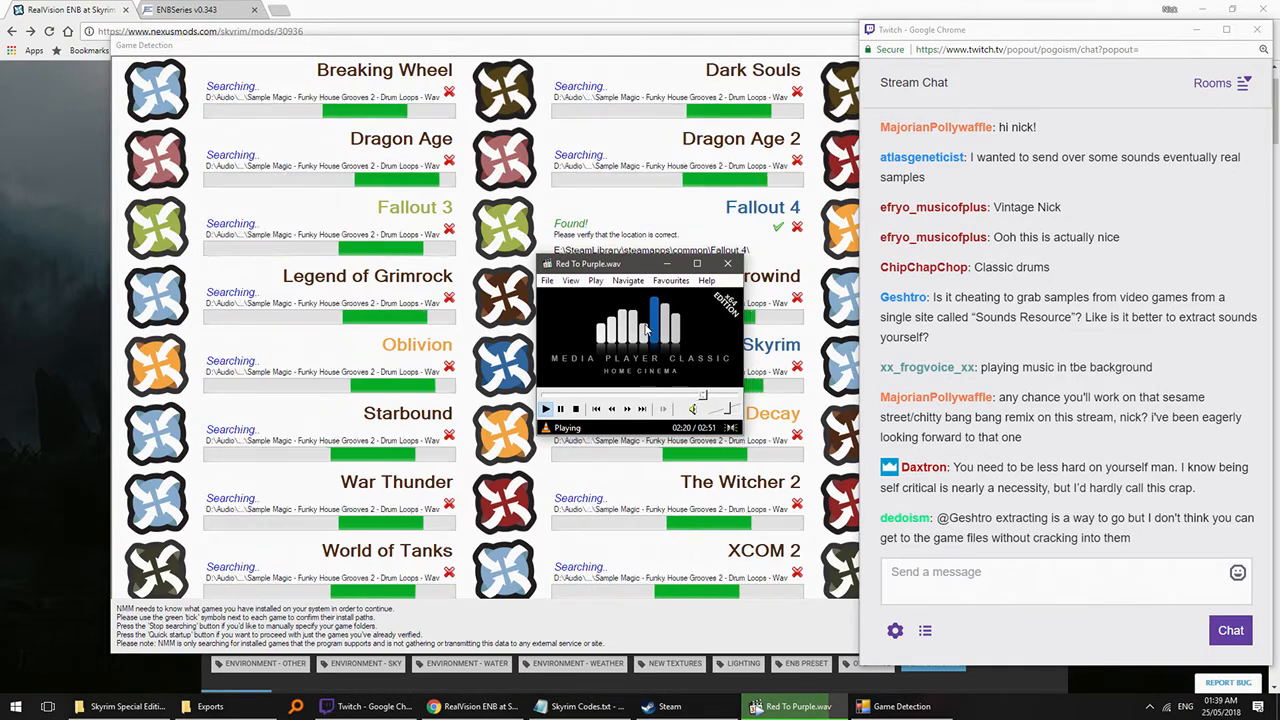
click(1197, 32)
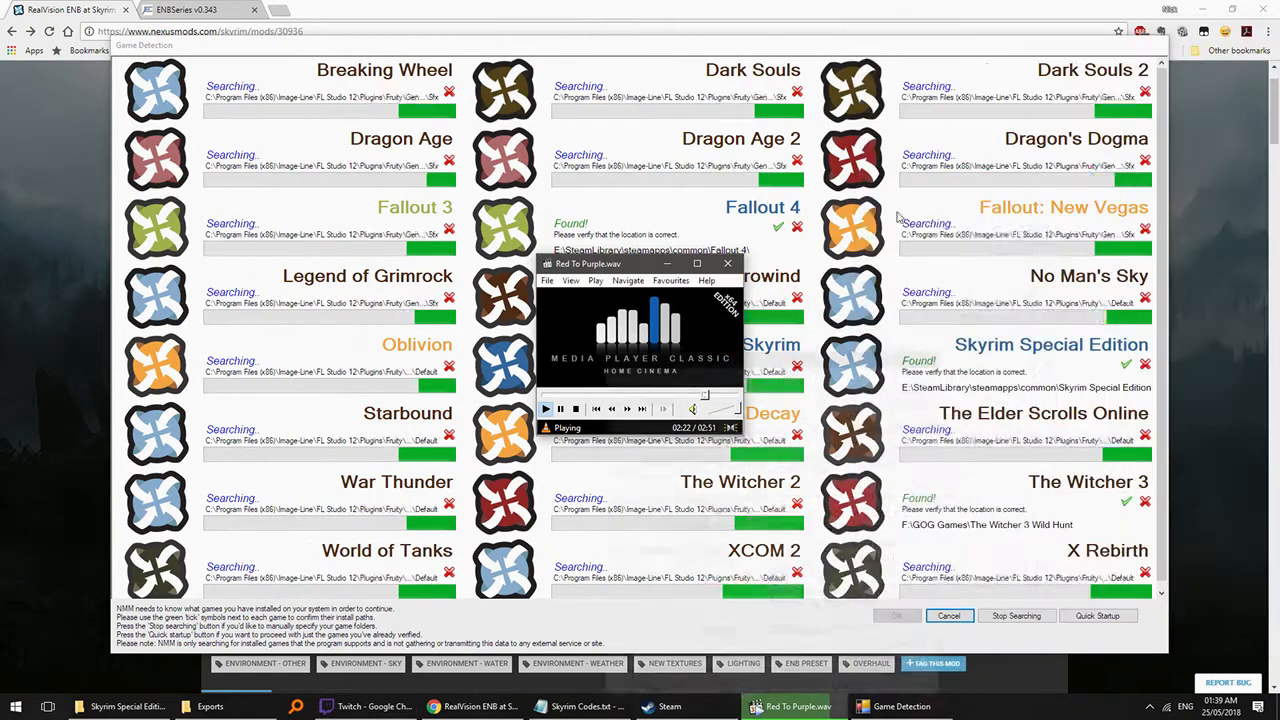
scroll(620, 264, up, 5)
click(667, 264)
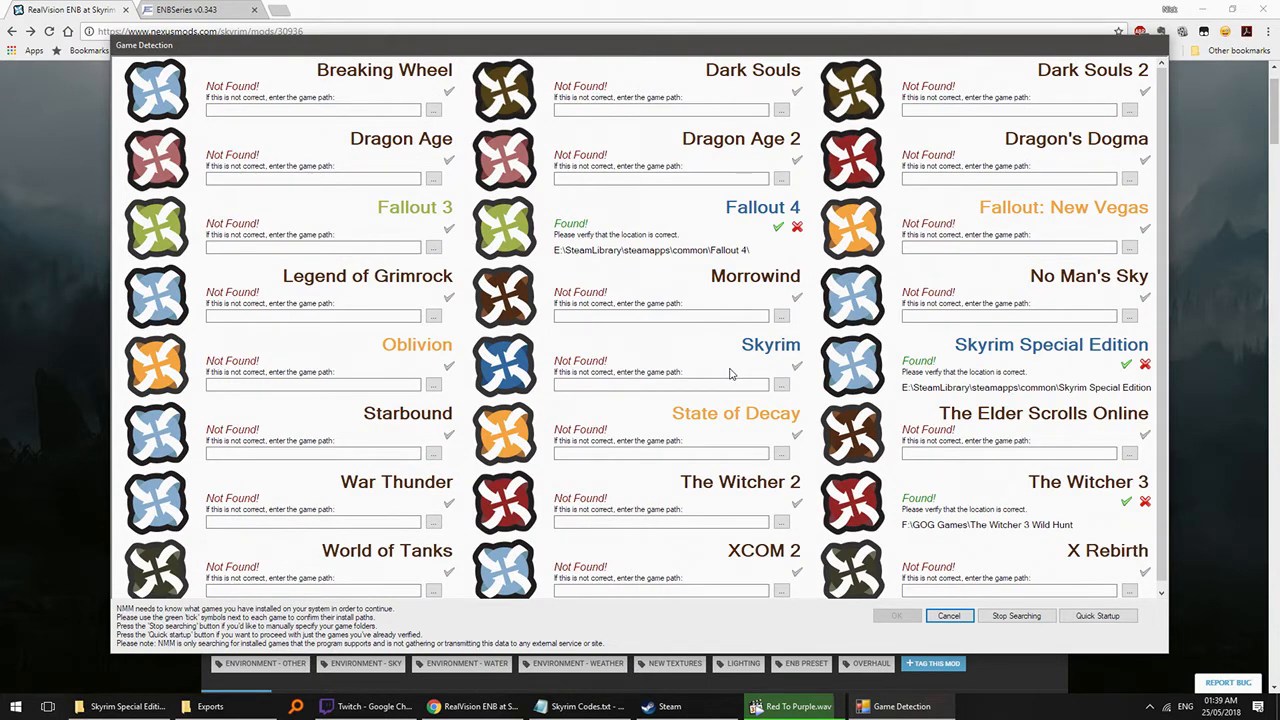
- Try to set Skyrim's game path to E:\SteamLibrary\steamapps\common\Skyrim Special Edition
scroll(731, 373, down, 1)
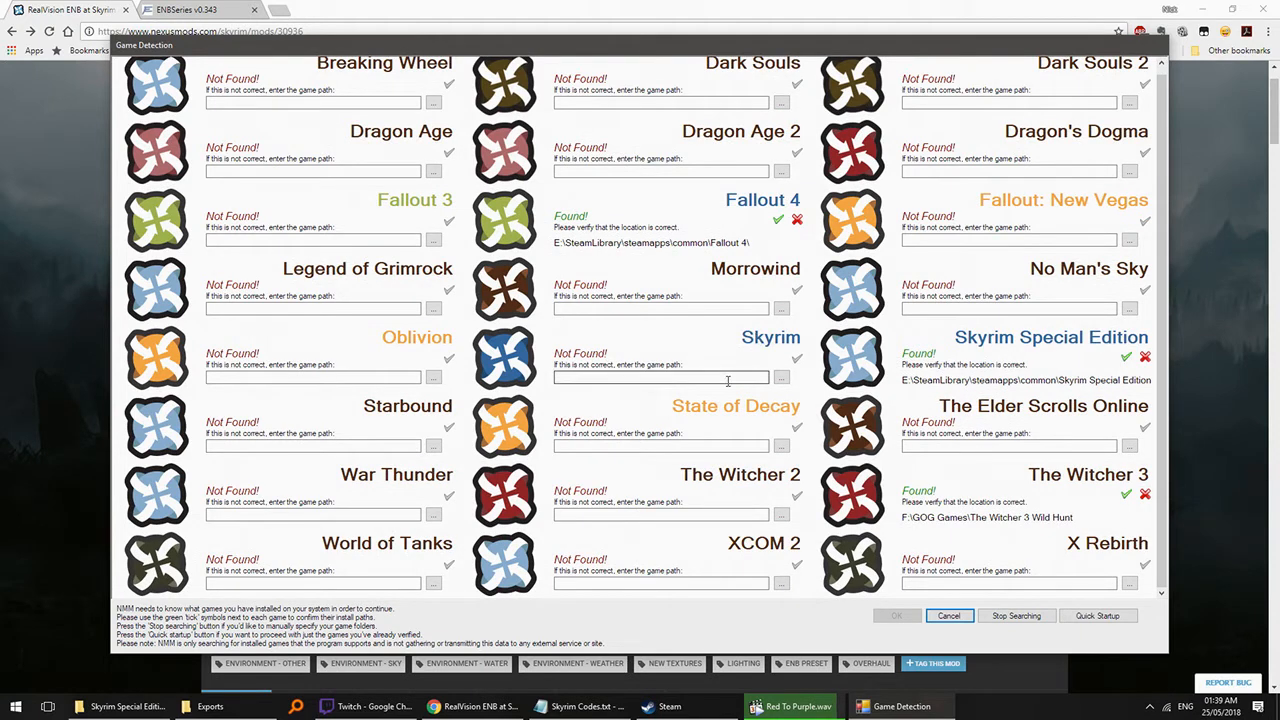
click(781, 377)
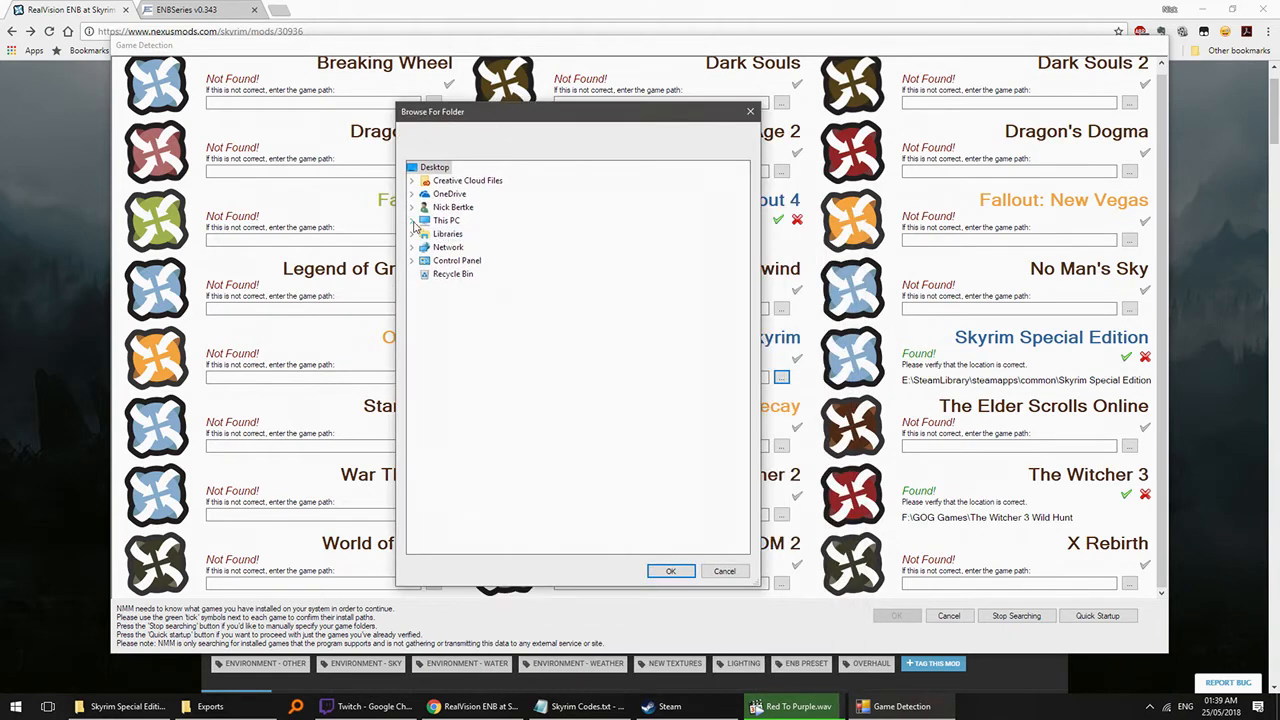
click(411, 220)
click(424, 353)
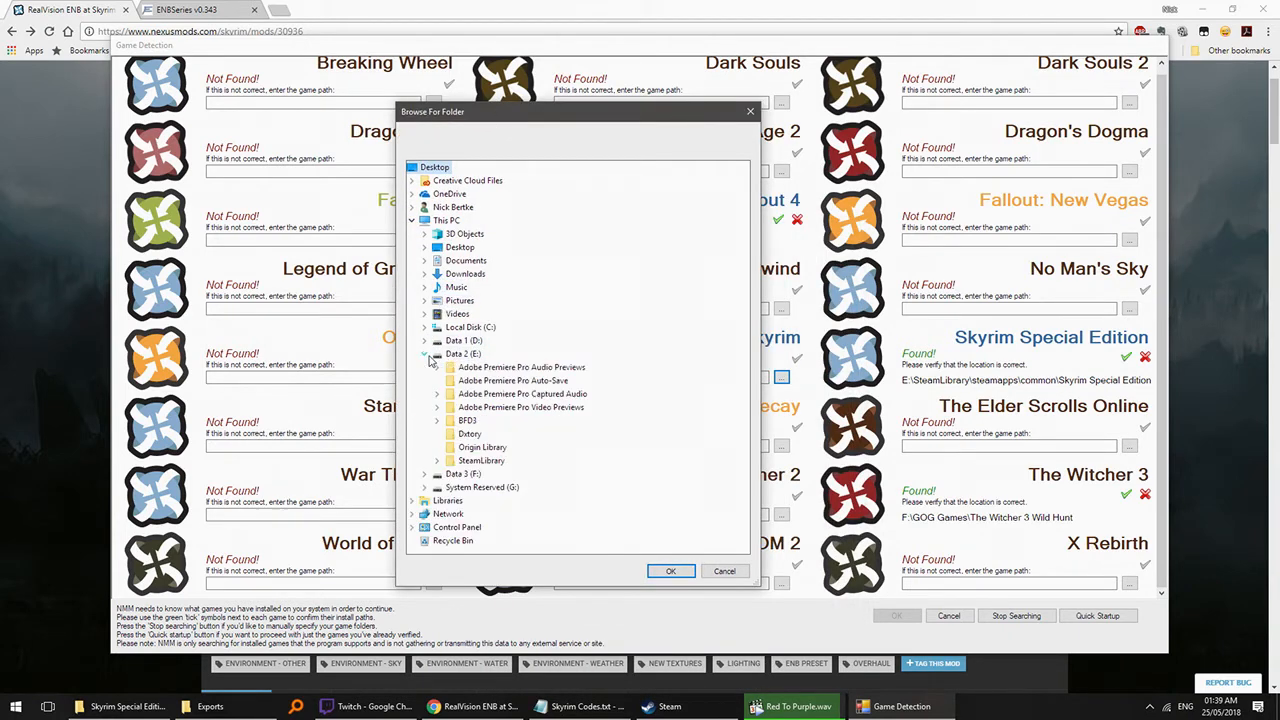
click(437, 460)
scroll(449, 496, down, 1)
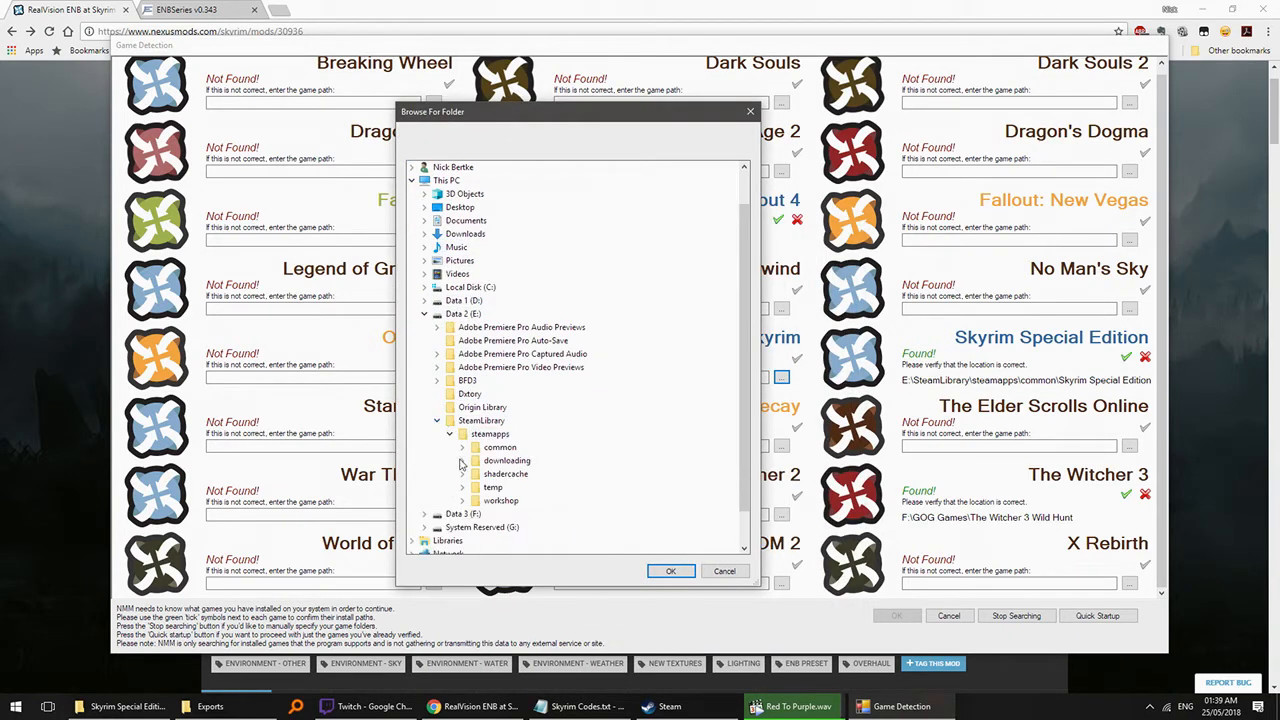
click(462, 447)
click(534, 514)
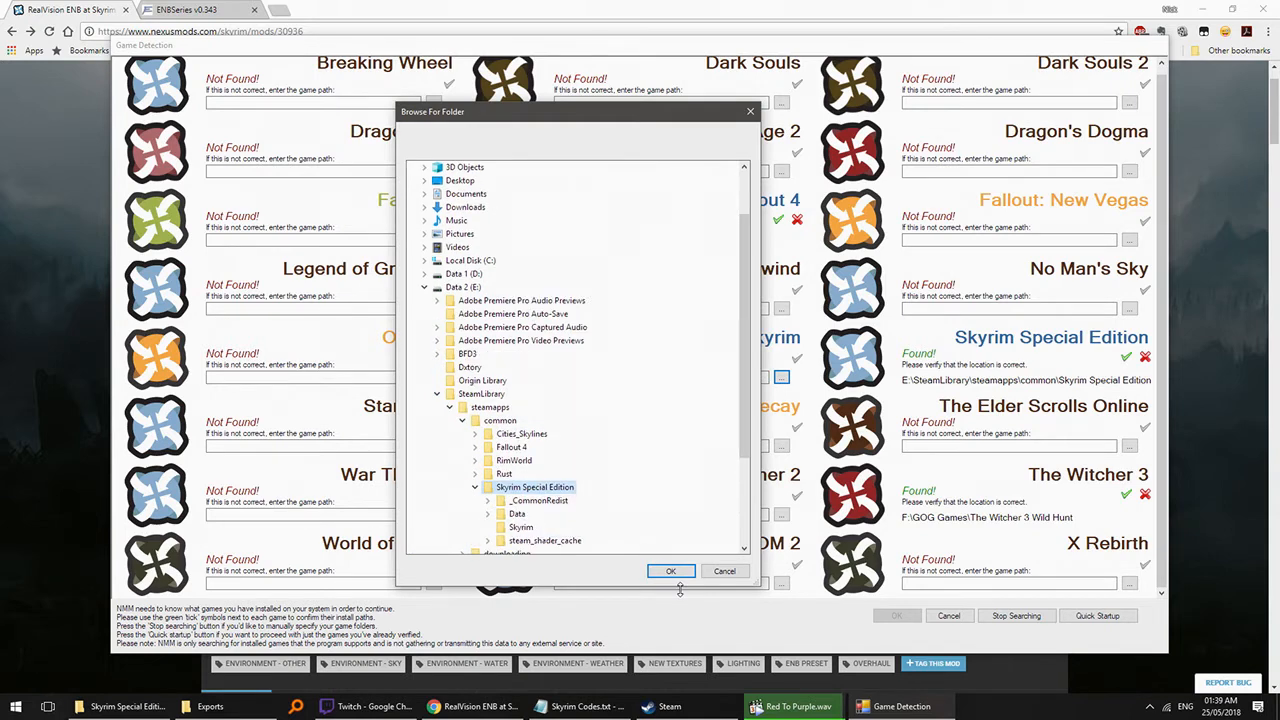
click(671, 571)
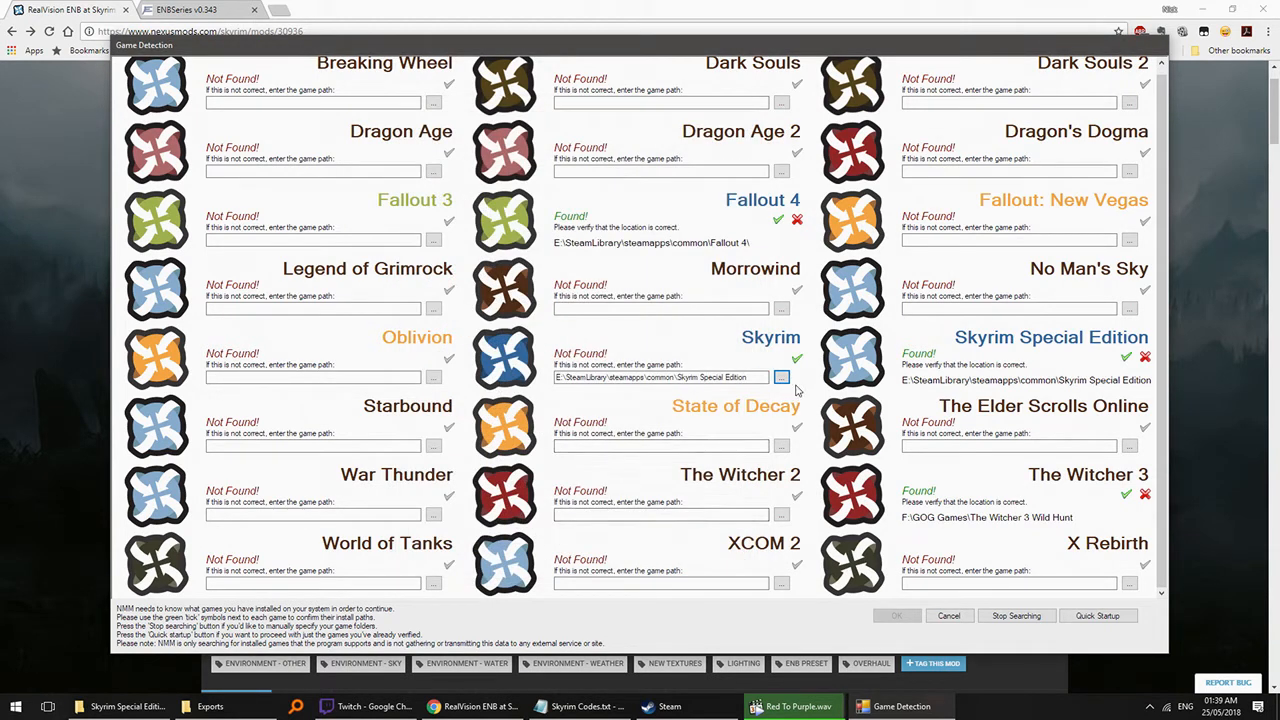
mouse_move(797, 381)
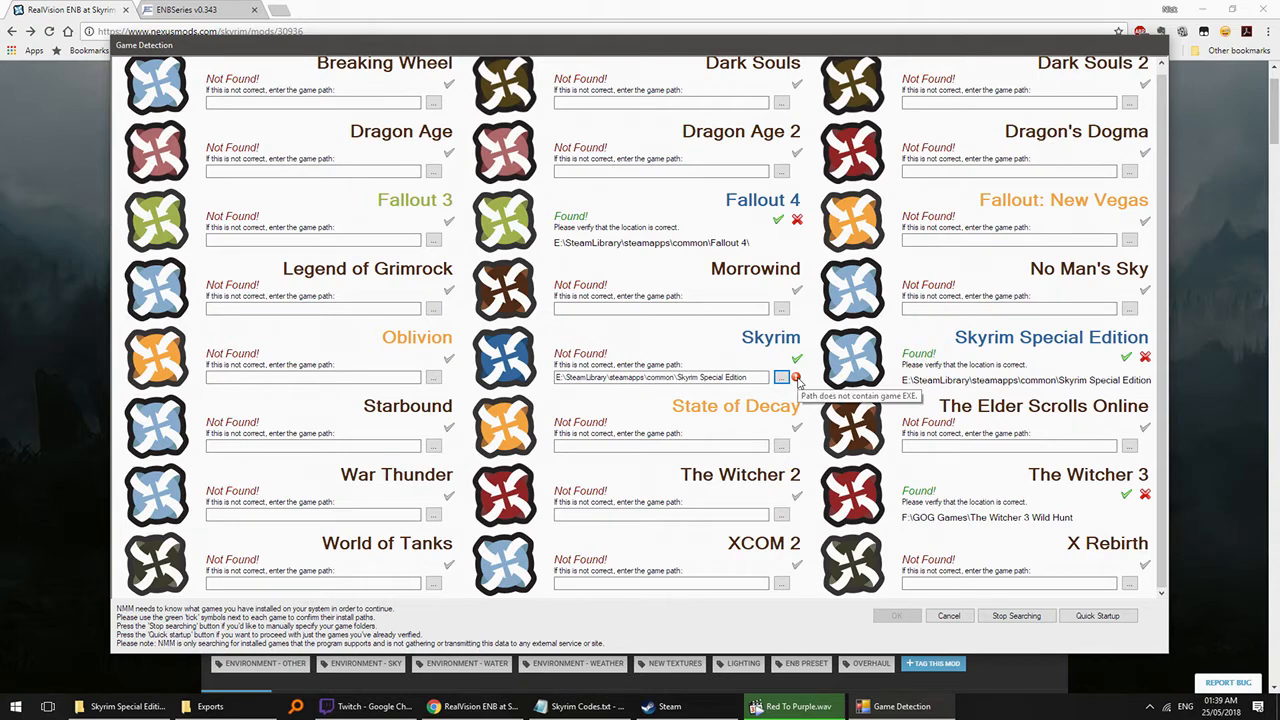
- Check the Skyrim Special Edition install folder in File Explorer and abandon browsing for another Skyrim path
click(782, 377)
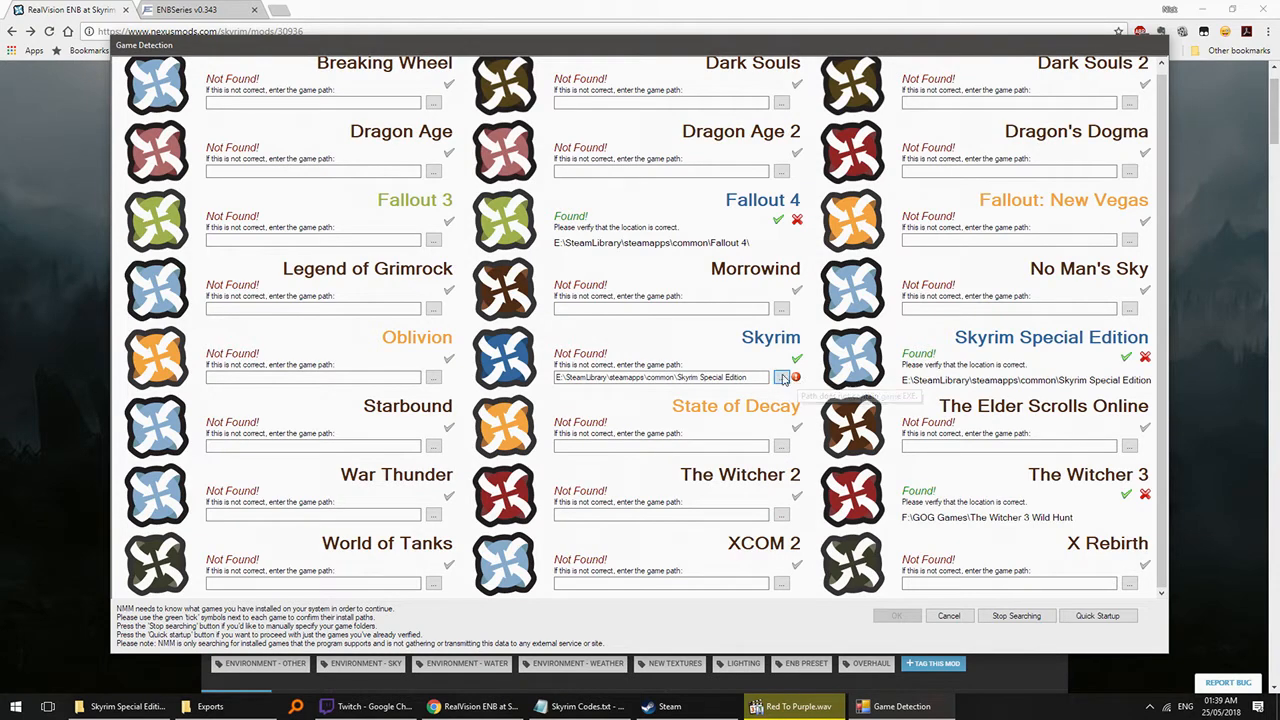
click(196, 706)
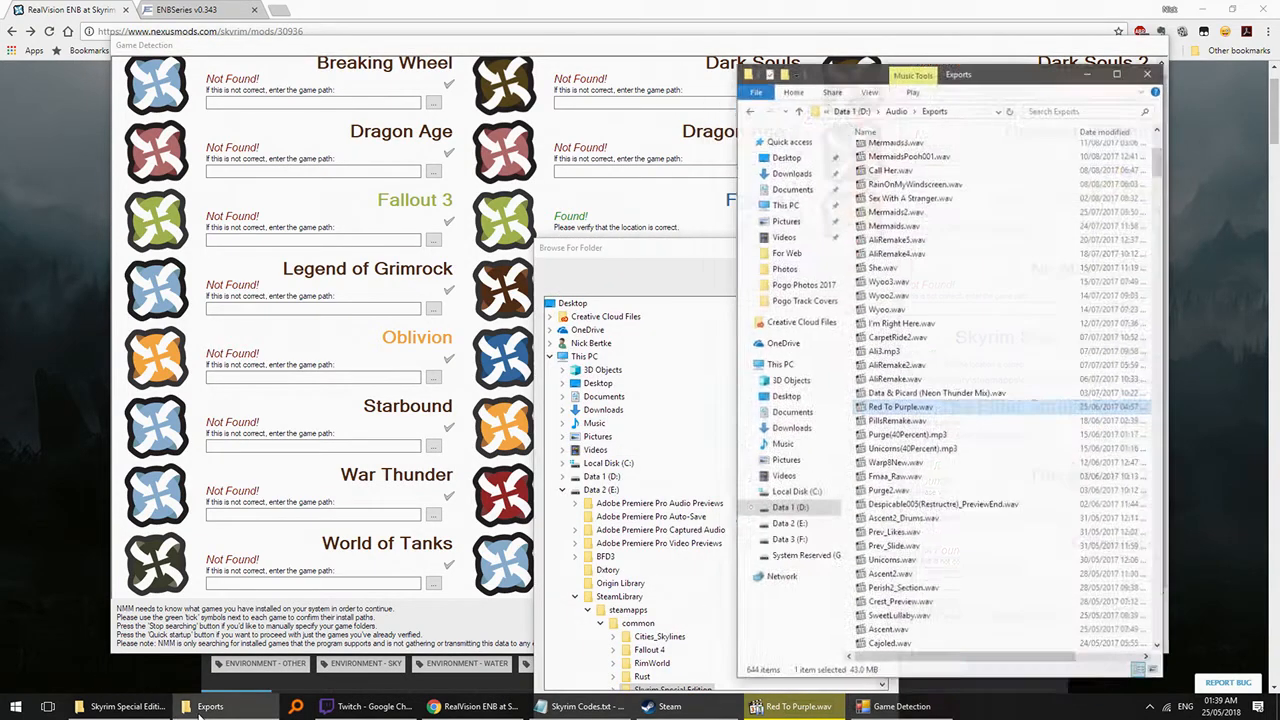
click(196, 706)
click(154, 706)
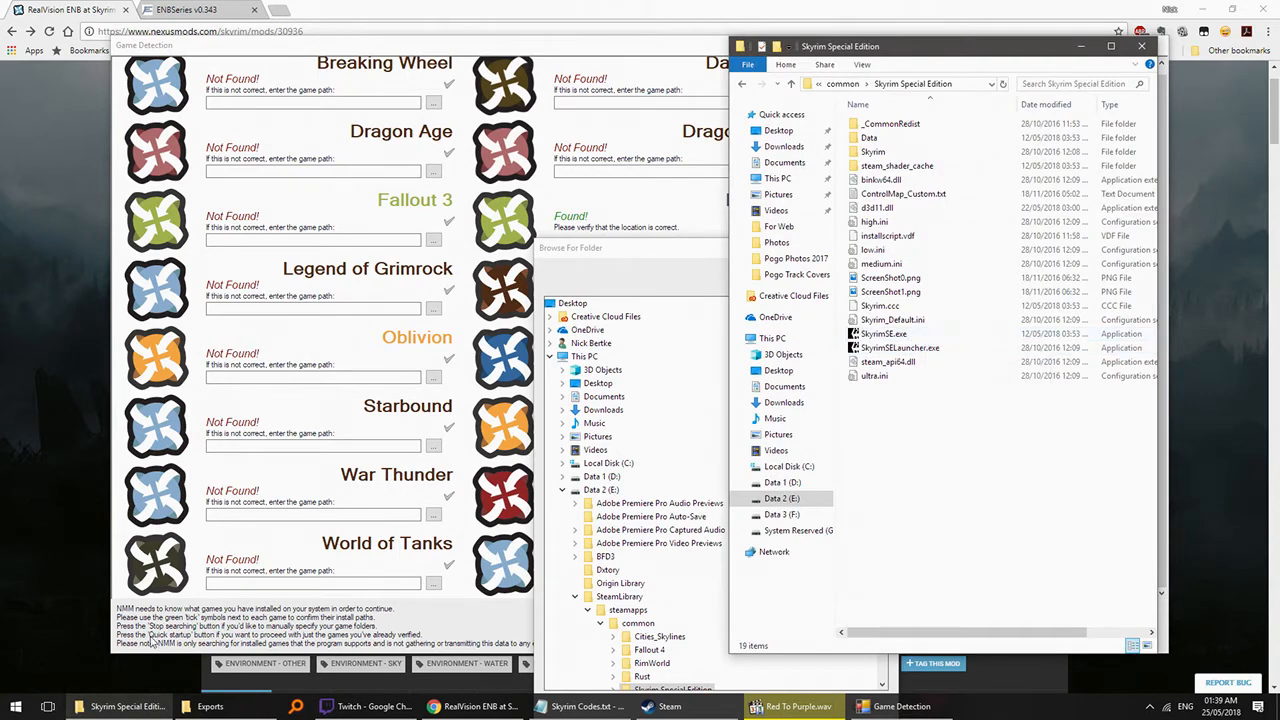
click(200, 706)
click(702, 270)
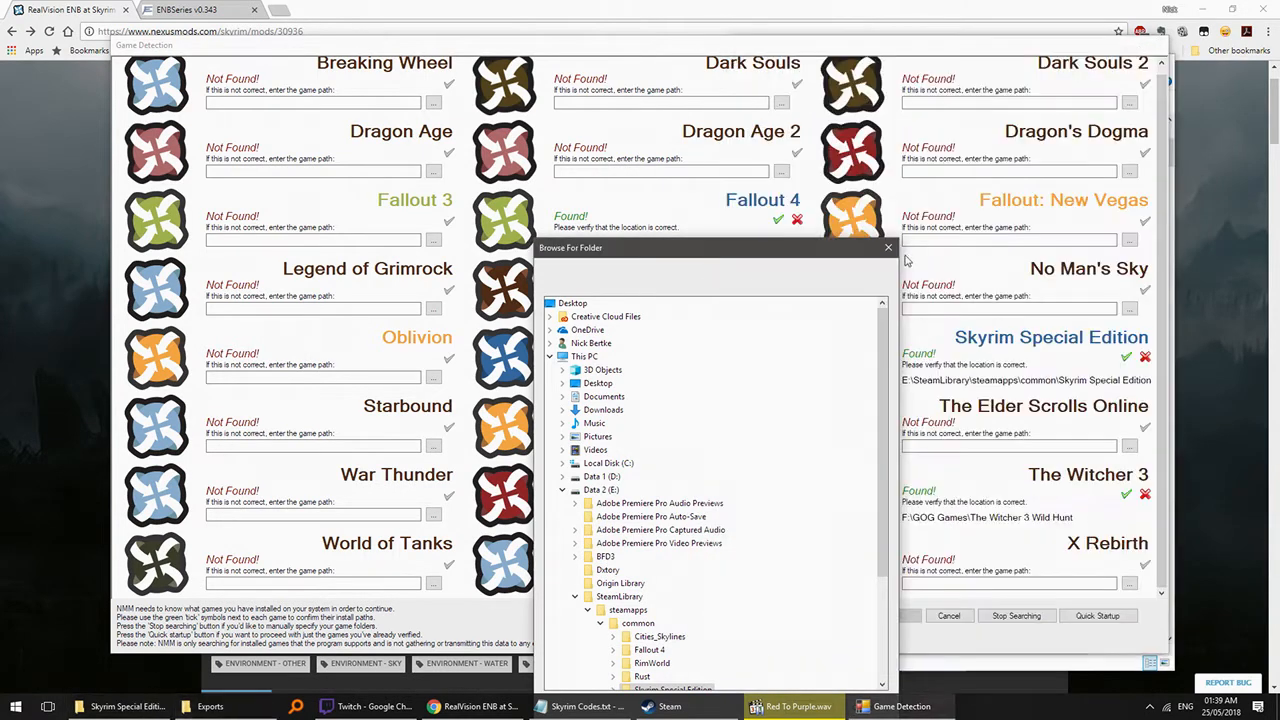
click(886, 248)
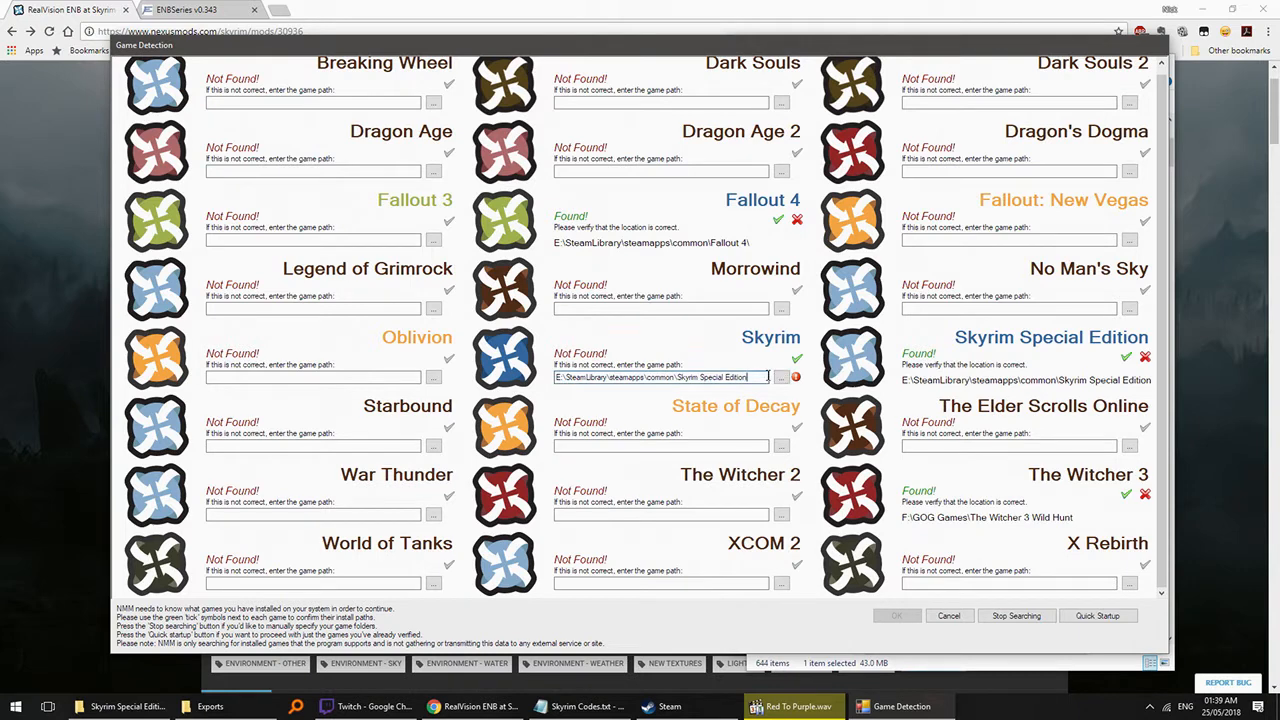
- Clear Skyrim's game path and confirm the found Skyrim Special Edition location
key(ctrl+a)
key(BackSpace)
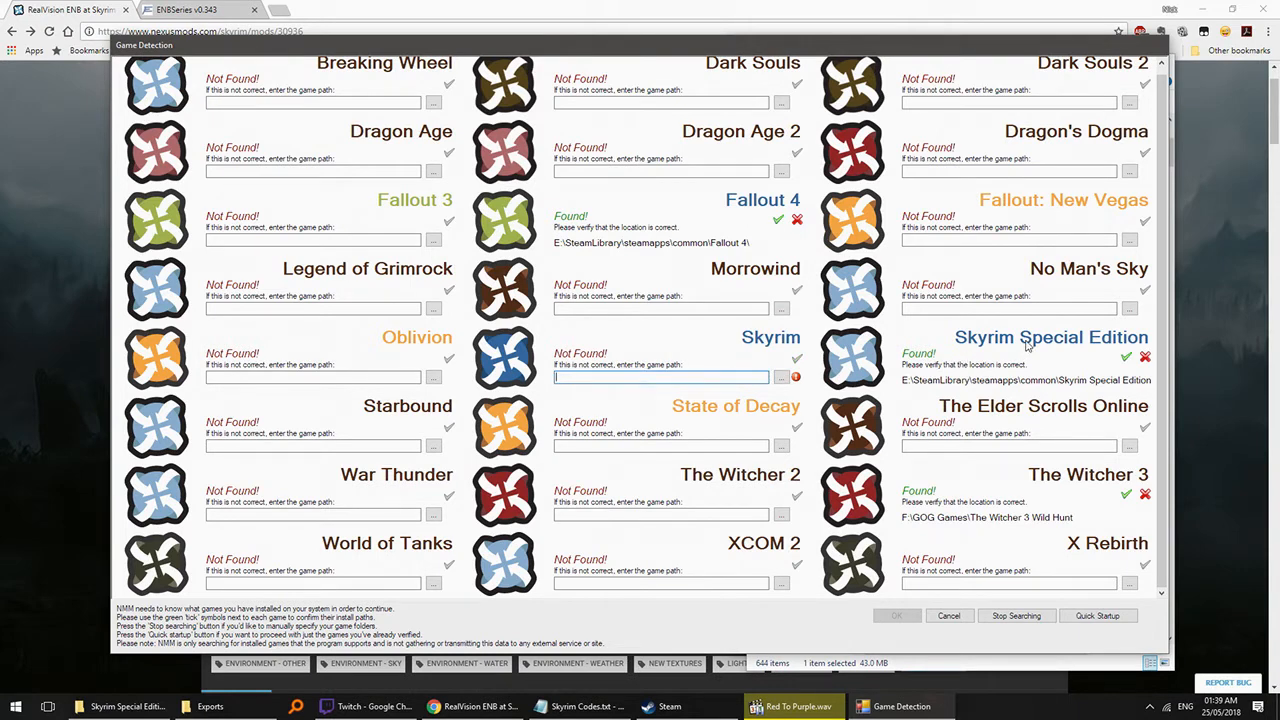
click(1126, 358)
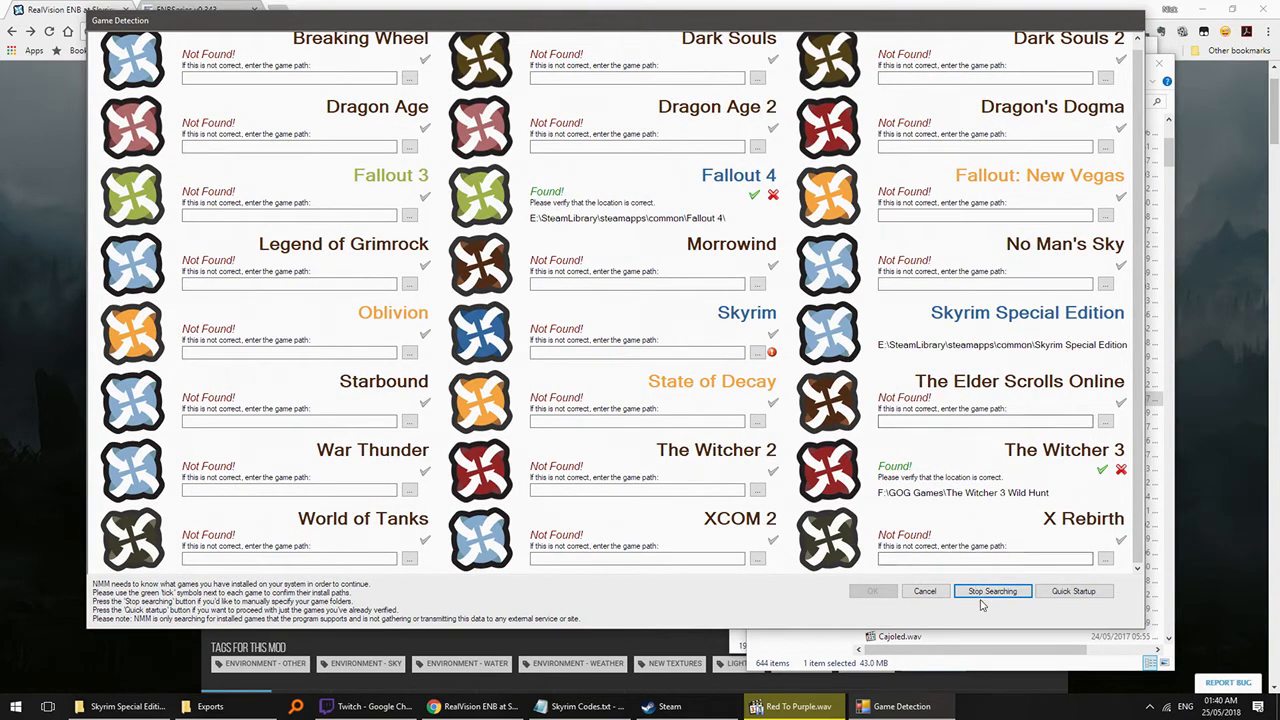
click(925, 591)
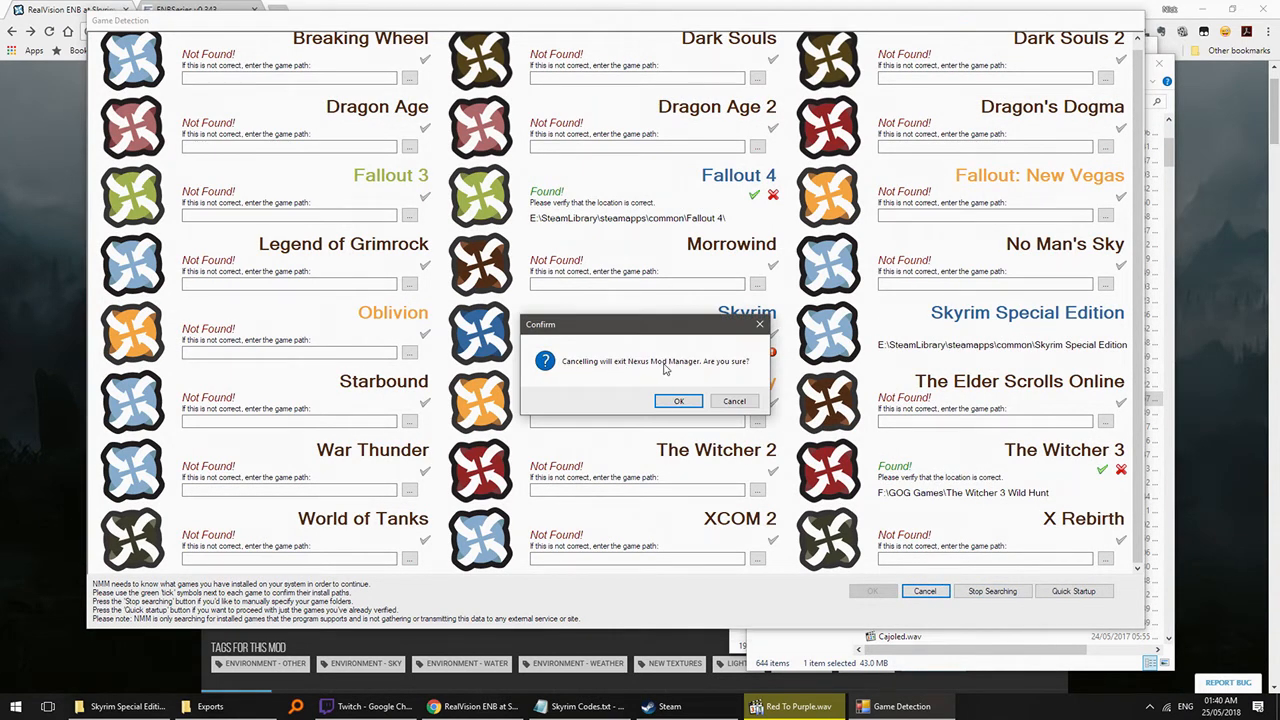
click(735, 401)
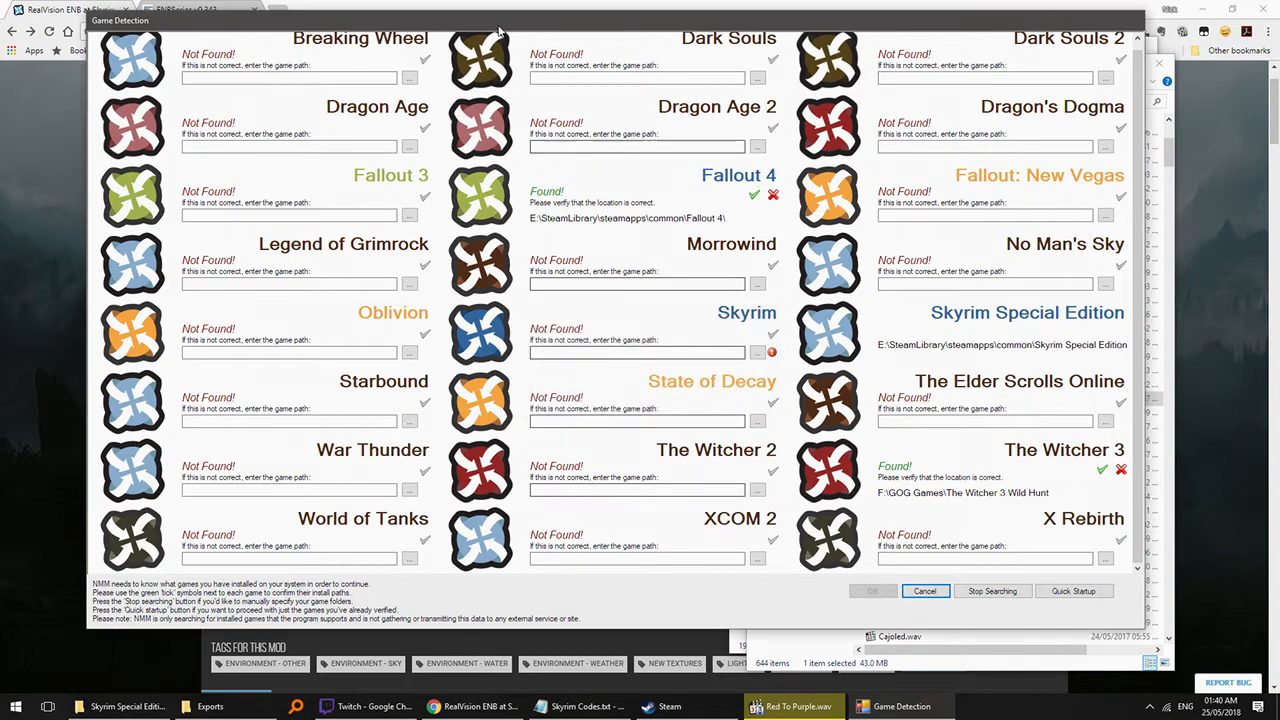
mouse_move(537, 23)
mouse_down()
mouse_move(558, 39)
mouse_move(539, 42)
mouse_up()
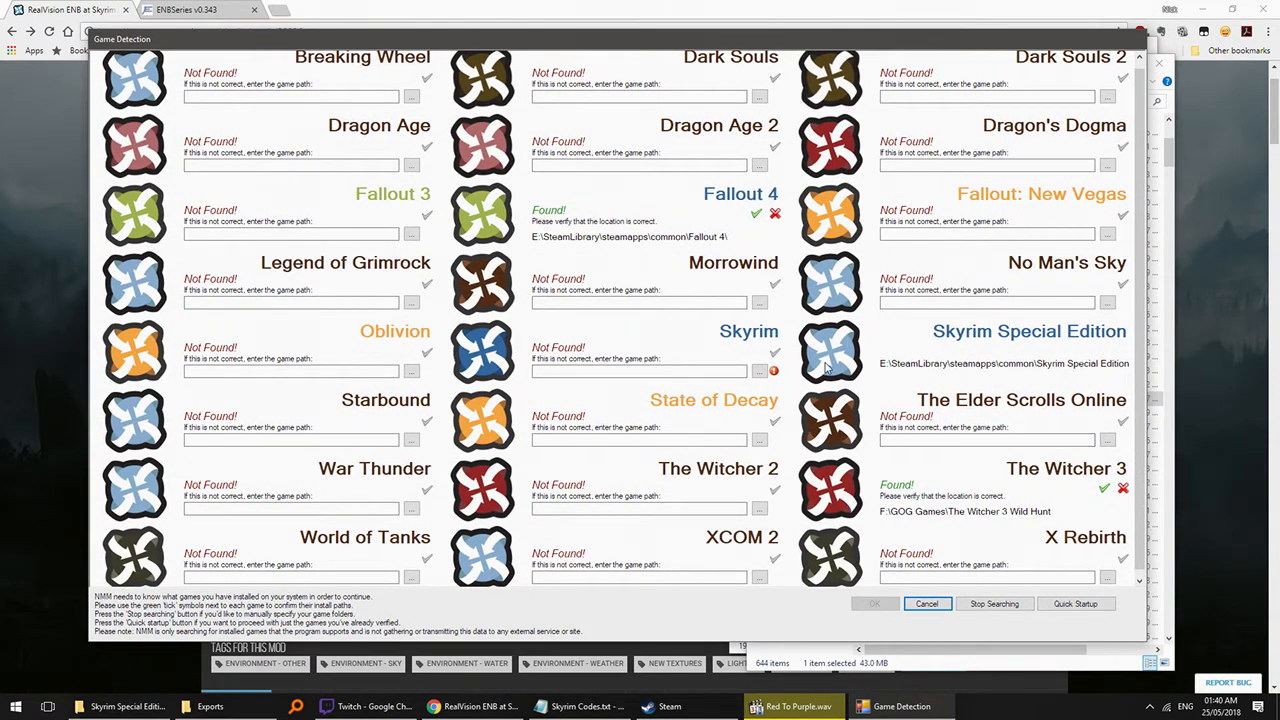
click(995, 604)
scroll(1148, 462, down, 1)
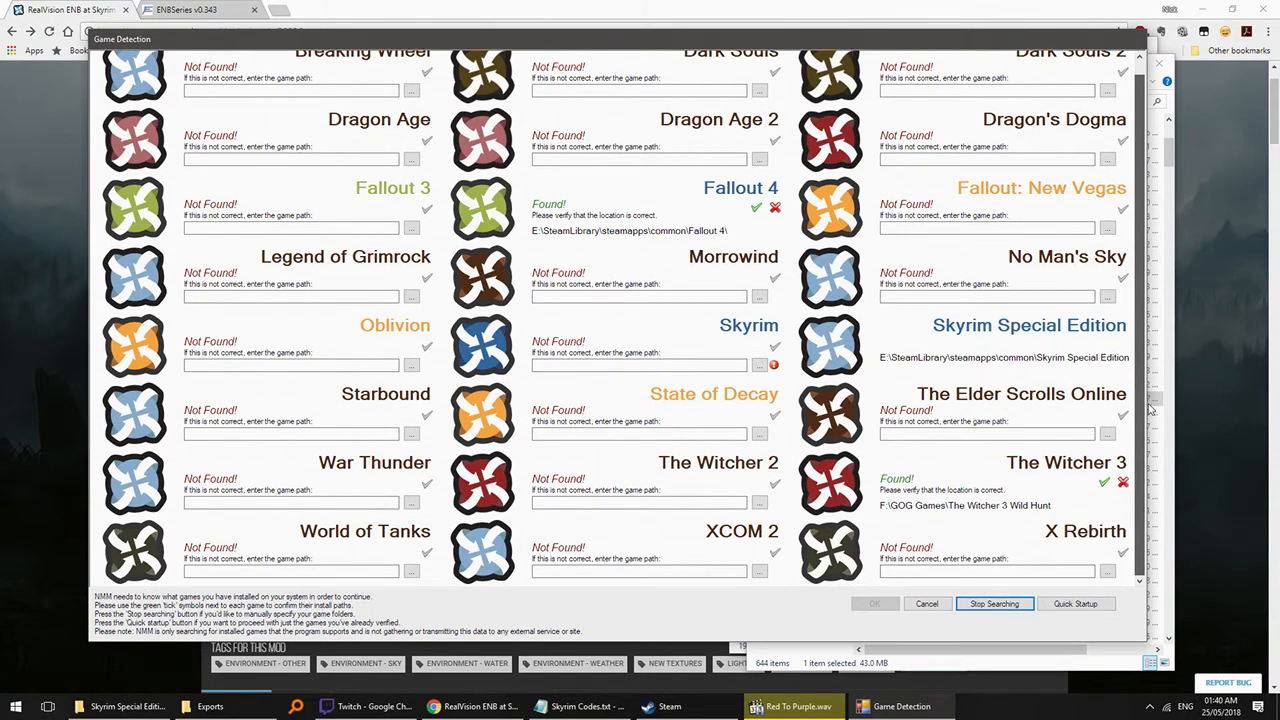
scroll(1150, 408, up, 1)
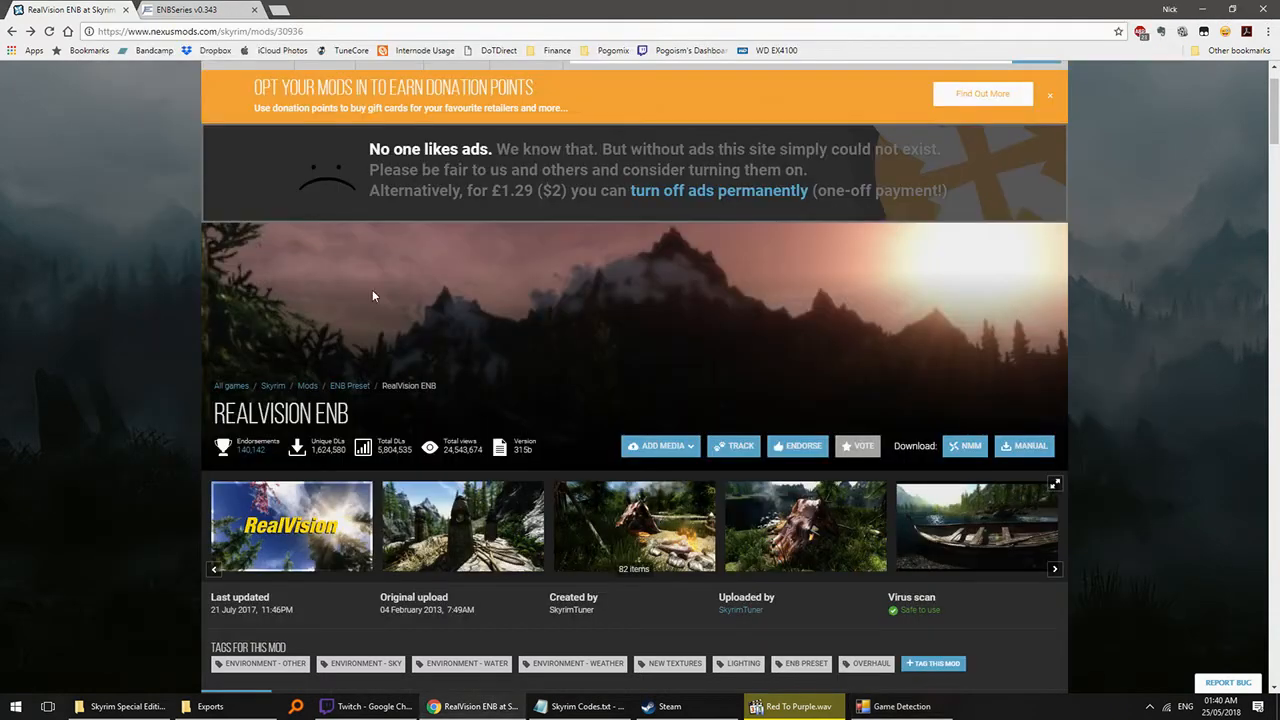
scroll(493, 303, down, 3)
scroll(493, 303, up, 3)
click(905, 708)
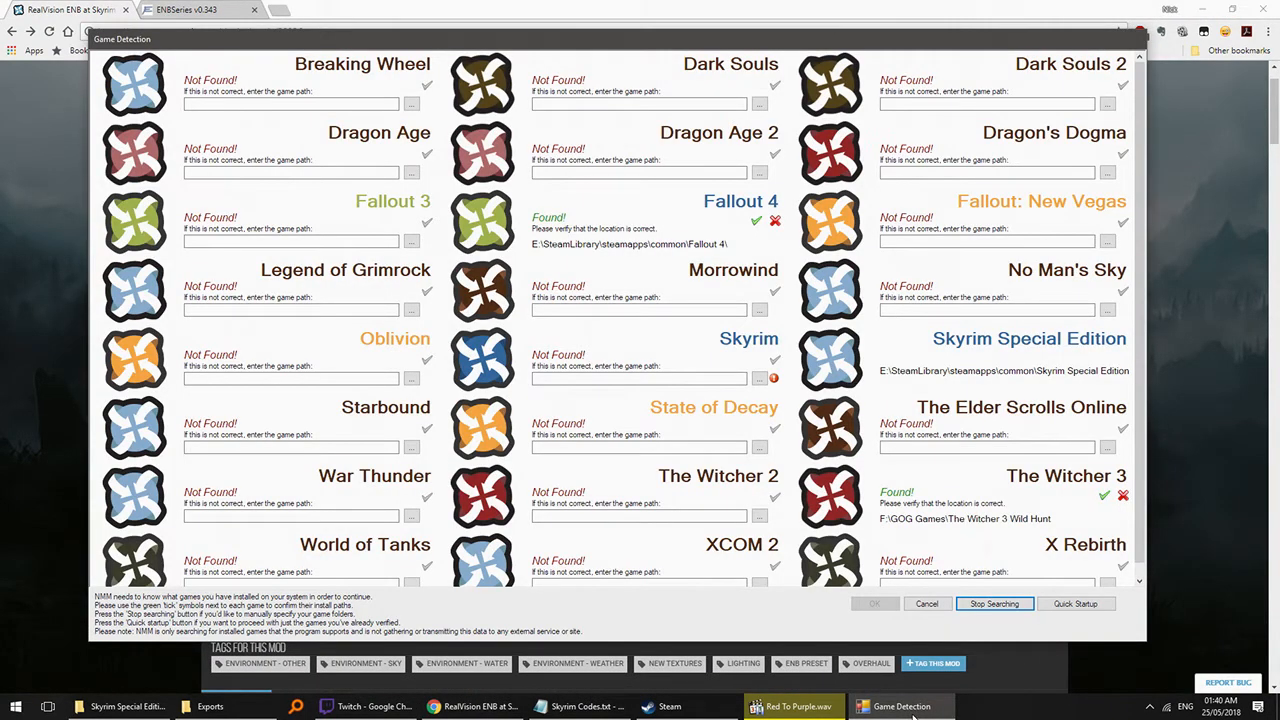
- Confirm the found locations of Fallout 4 and The Witcher 3 and accept the game detection
scroll(986, 362, down, 1)
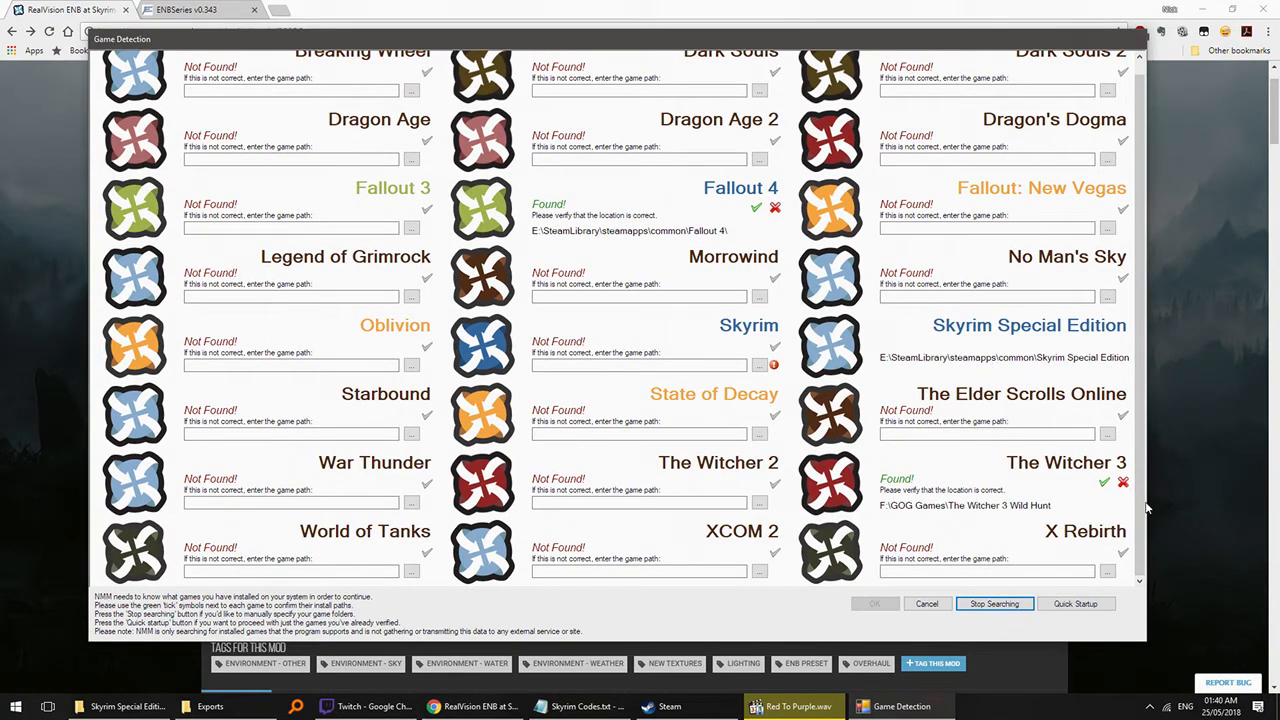
scroll(1146, 470, up, 1)
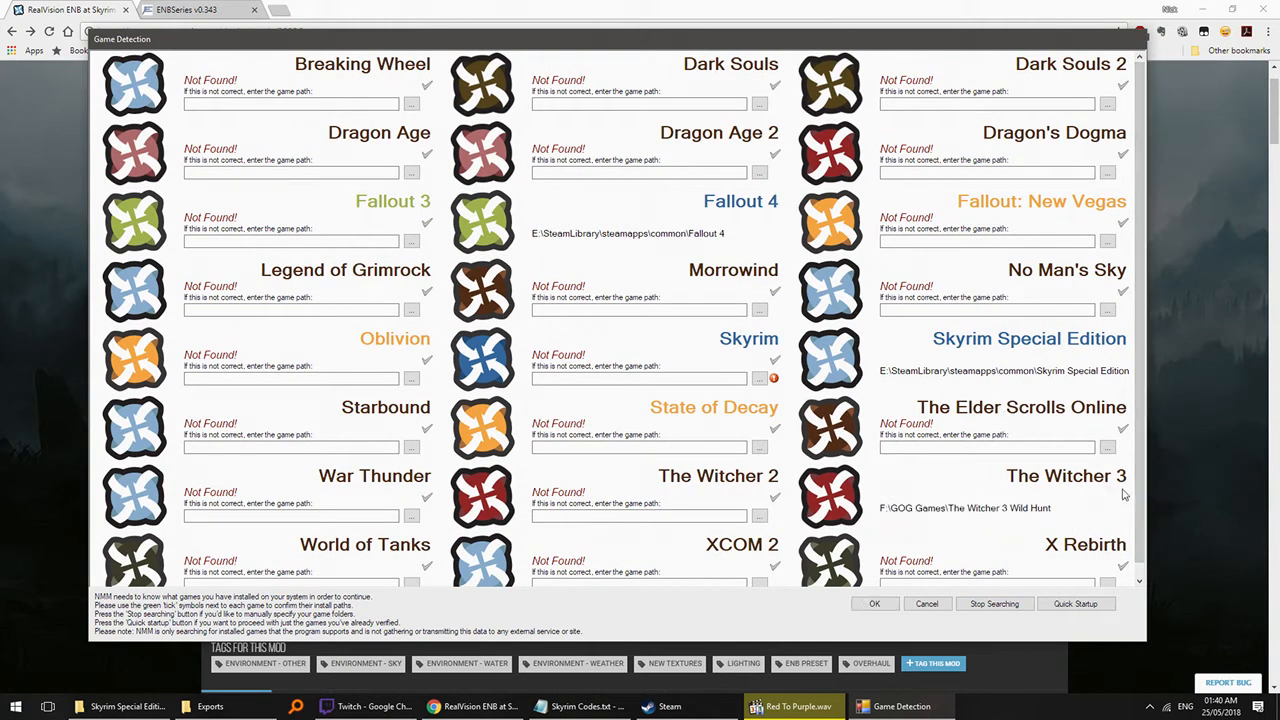
scroll(1140, 525, down, 1)
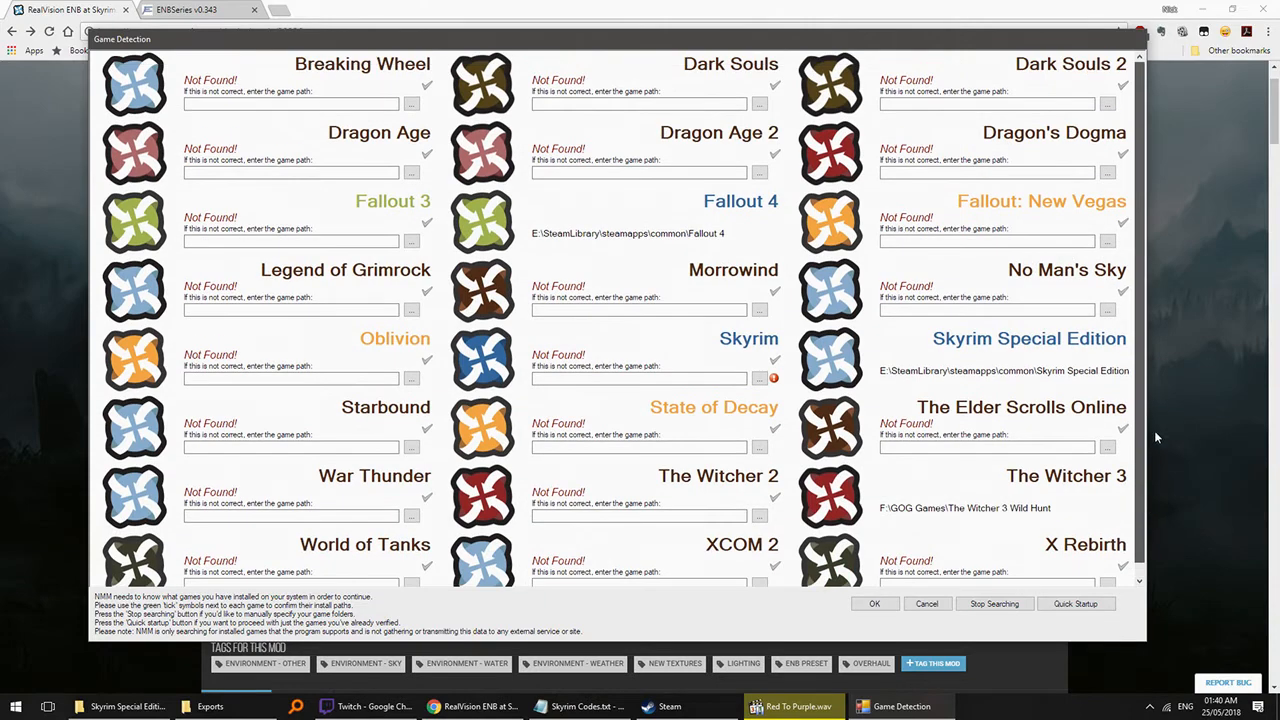
click(874, 603)
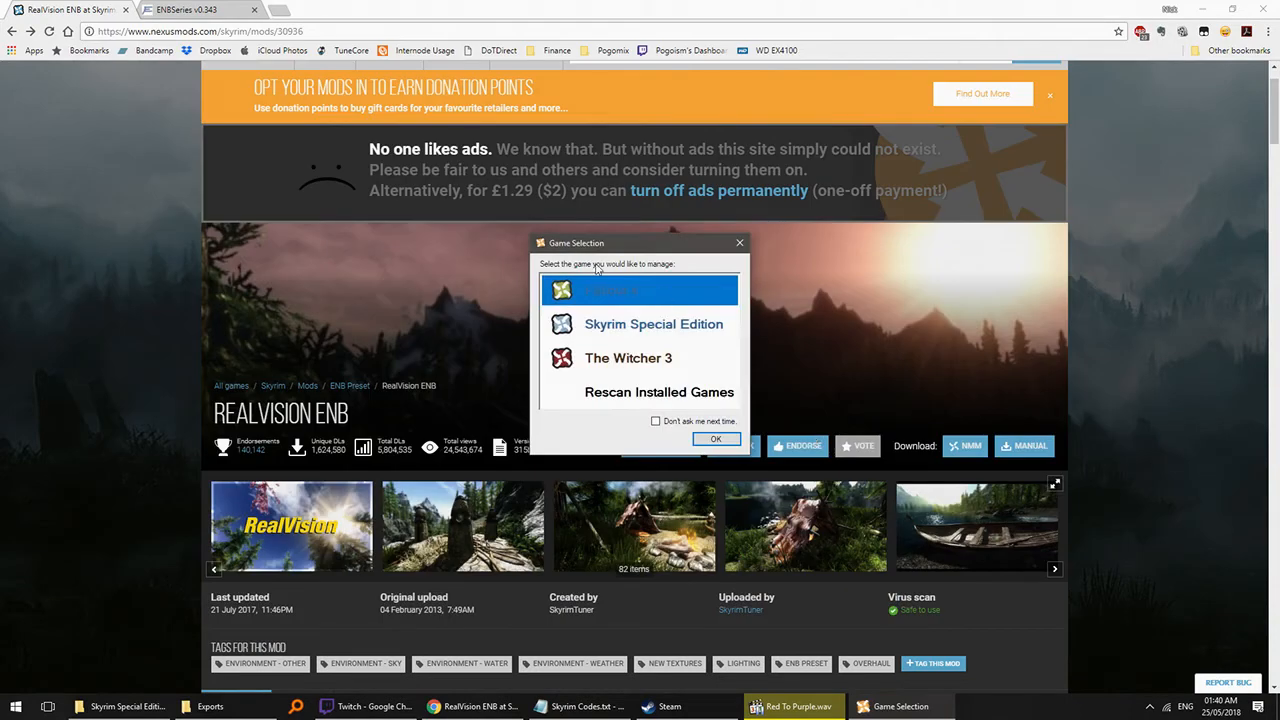
- Choose Skyrim Special Edition as the game to manage and continue to its folder setup
click(648, 328)
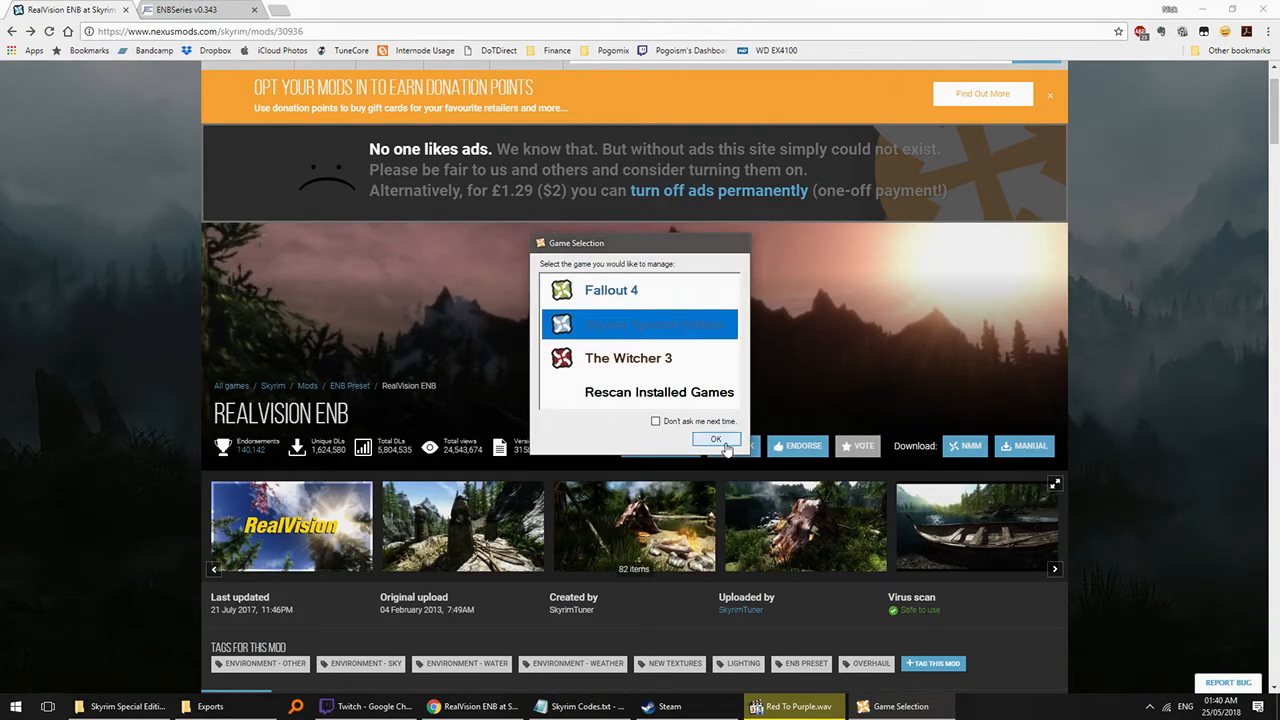
click(716, 441)
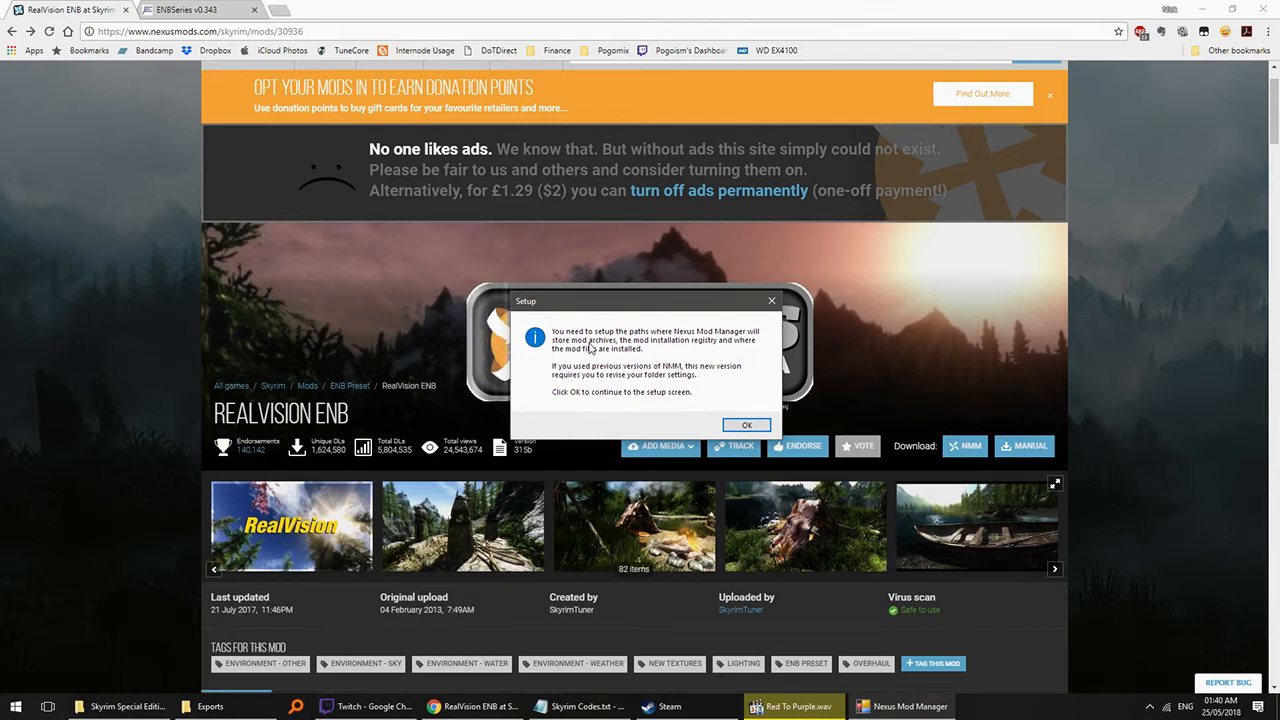
click(746, 427)
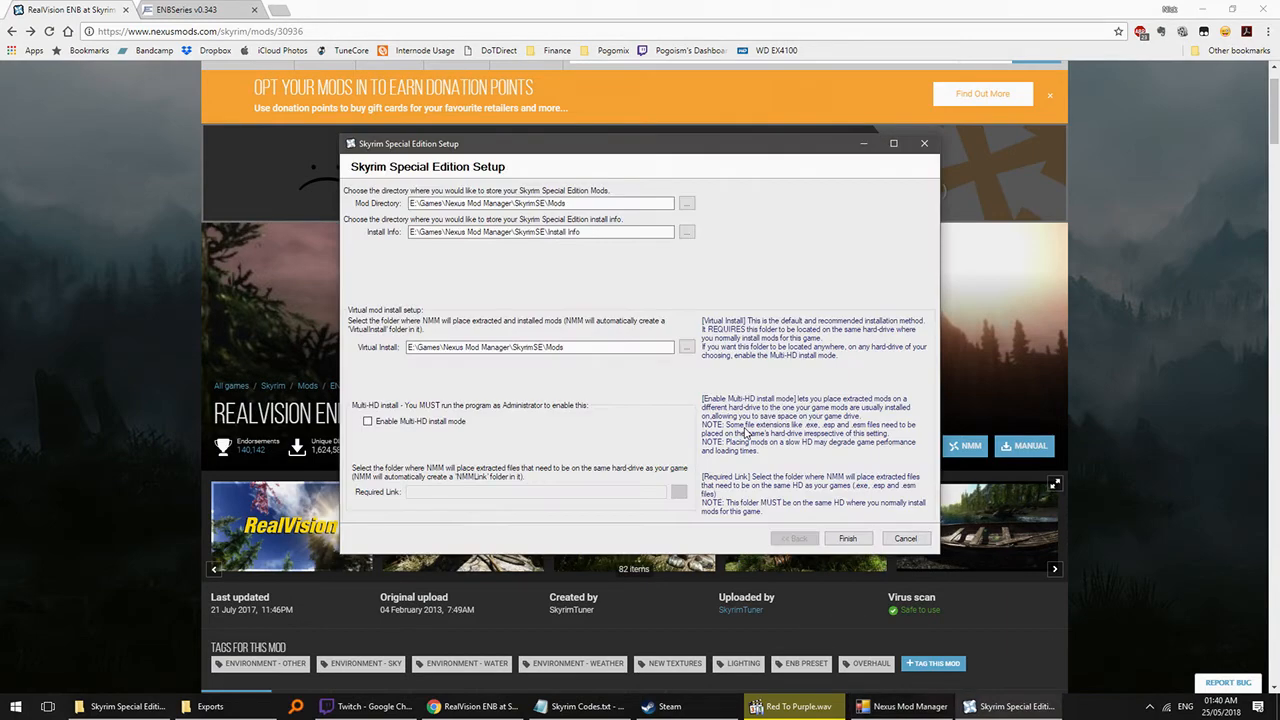
- Finish the Skyrim Special Edition setup with the default directories and have mods organised by the Nexus site categories
drag(545, 151, 545, 156)
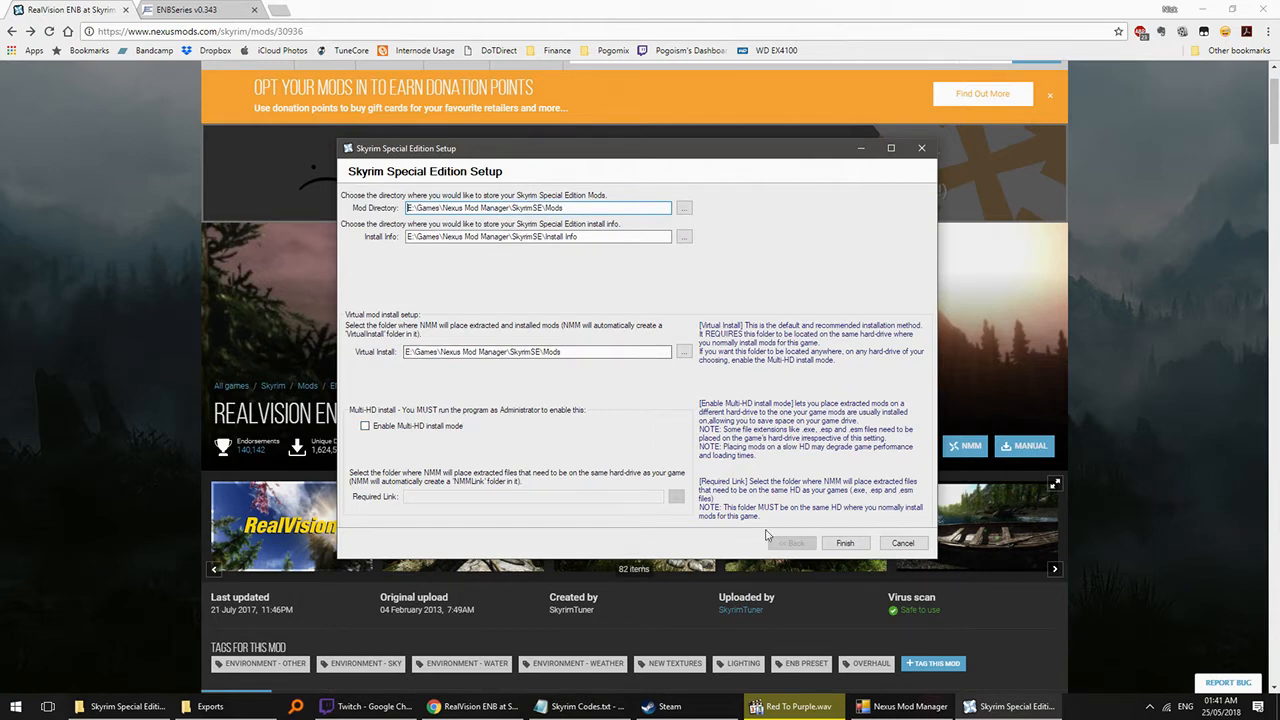
click(845, 543)
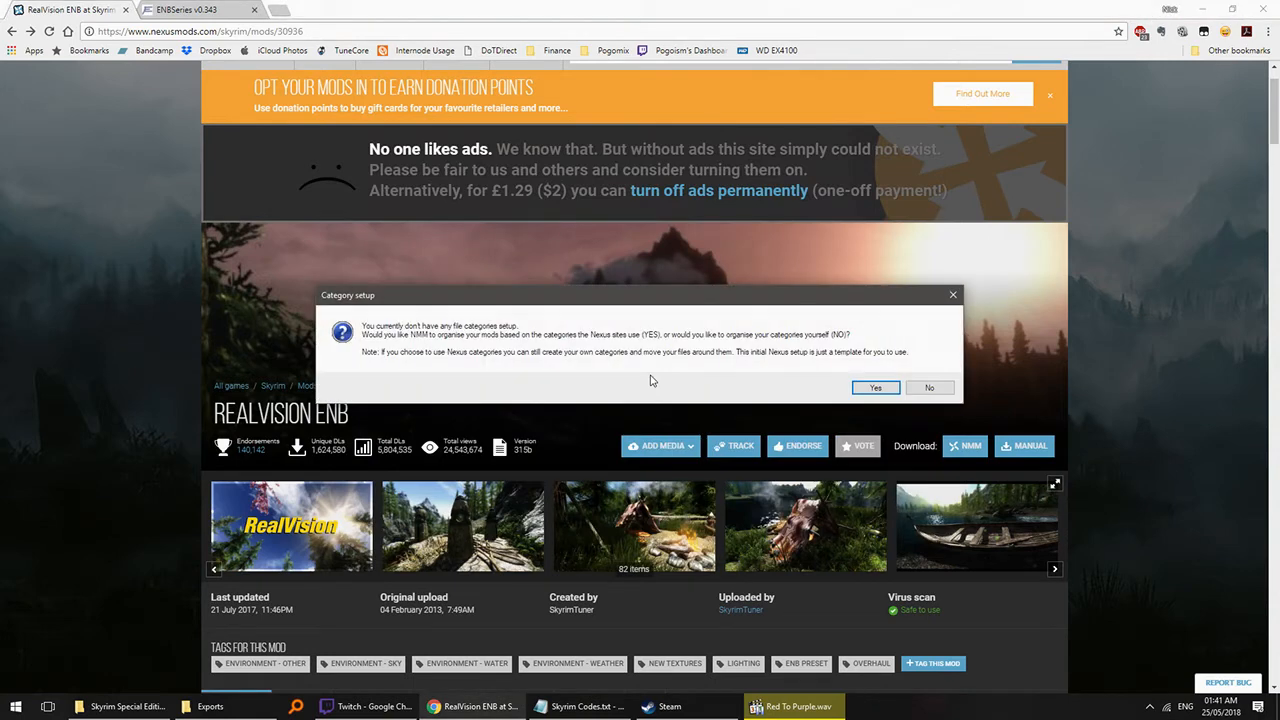
click(876, 388)
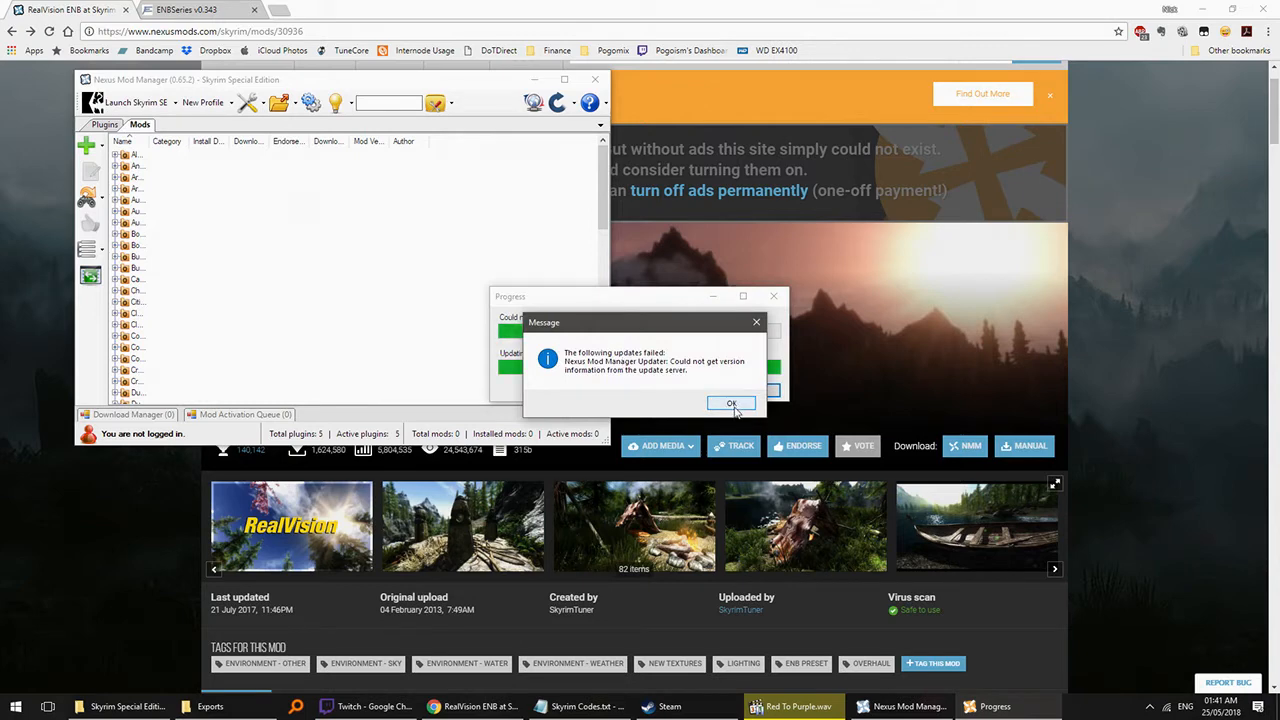
- Dismiss the update message, enlarge the Nexus Mod Manager window and return to the RealVision ENB page
click(731, 404)
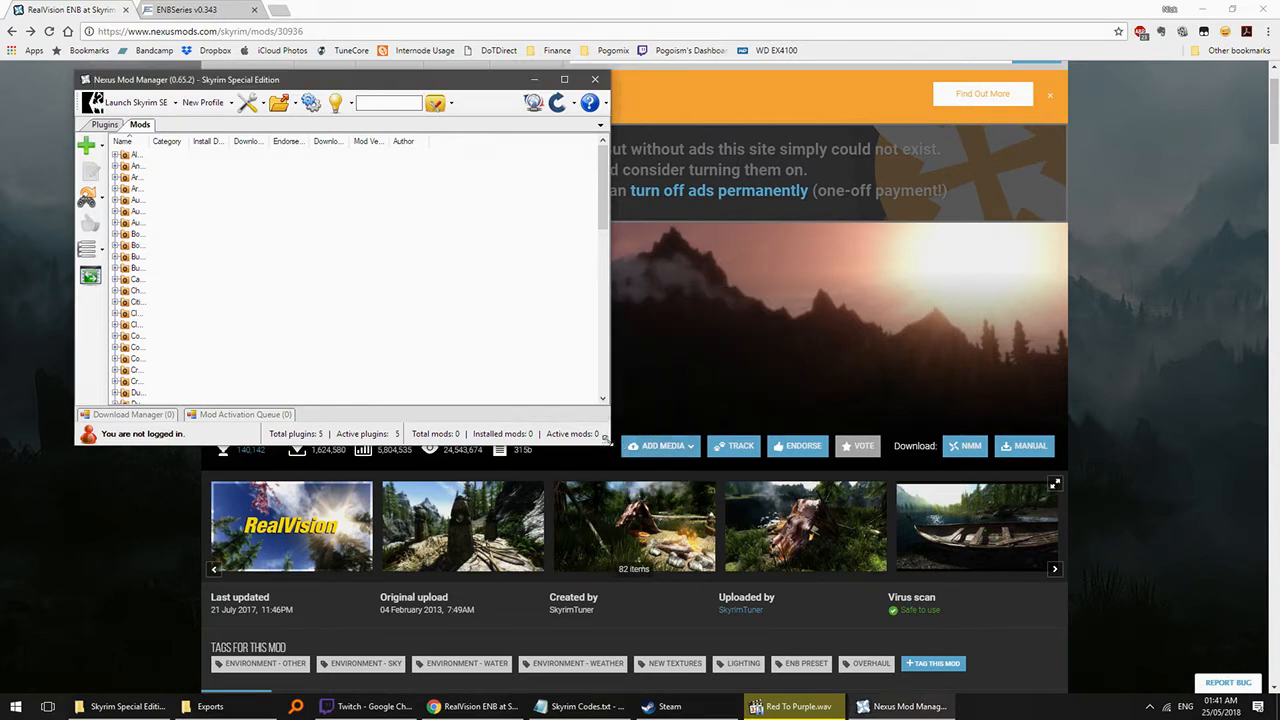
drag(607, 443, 697, 537)
click(1170, 357)
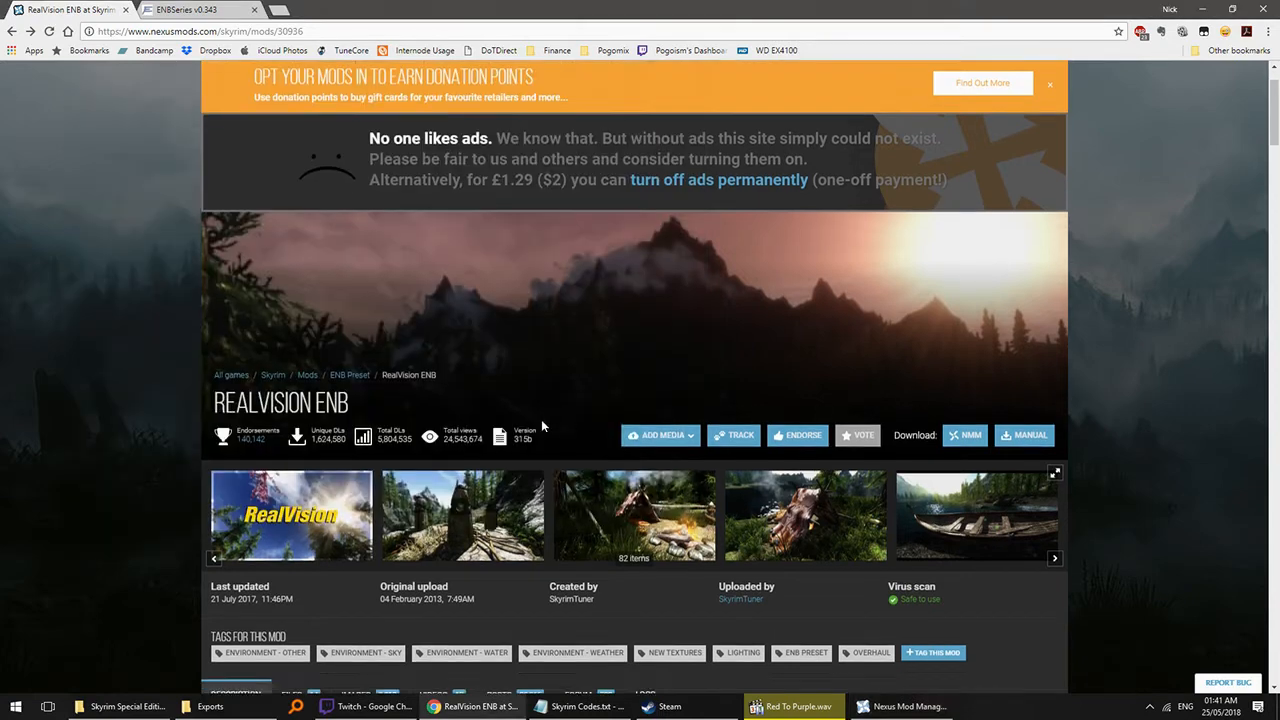
- Try to download RealVision ENB through Nexus Mod Manager, then dismiss the error message and the download popup
scroll(541, 419, down, 3)
scroll(470, 334, up, 3)
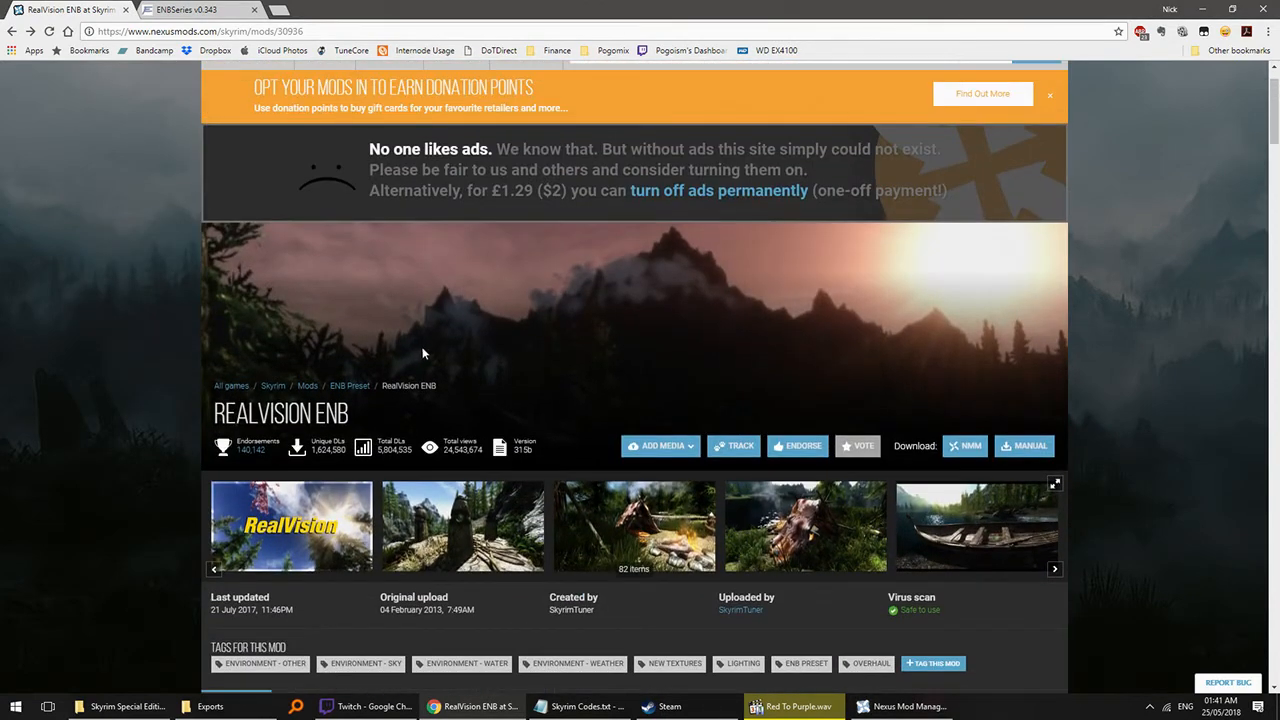
click(955, 442)
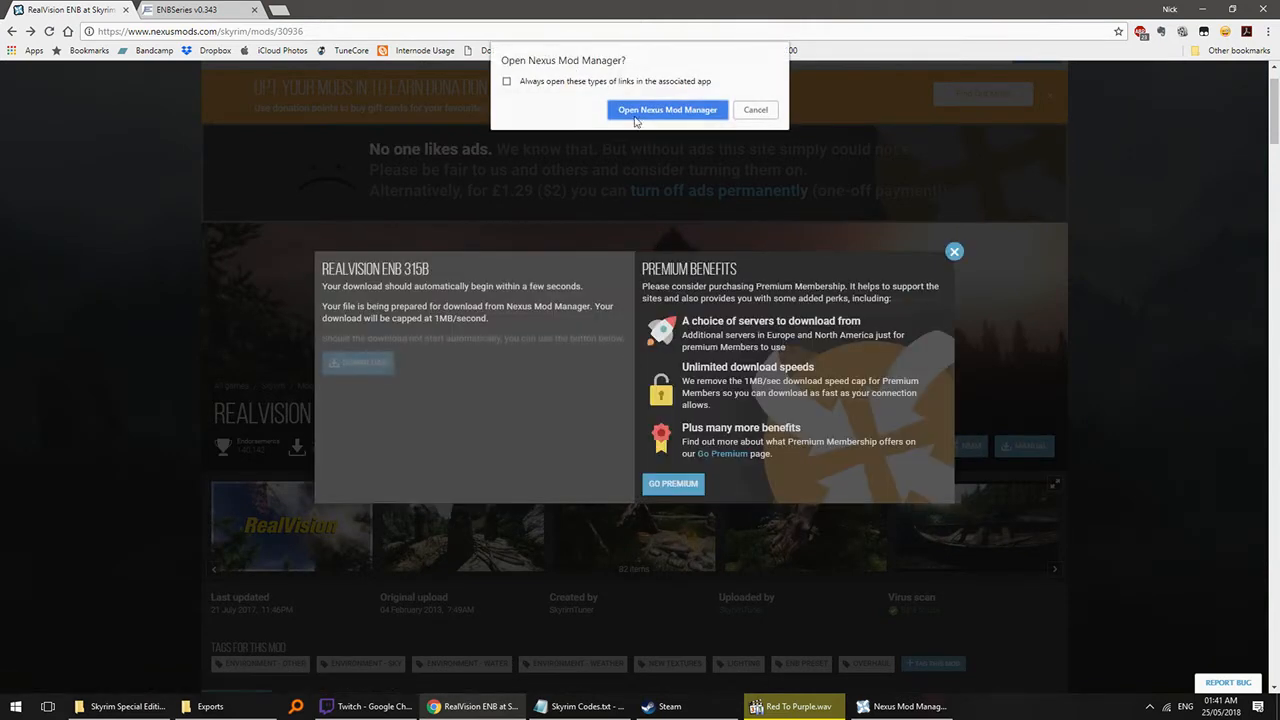
click(636, 110)
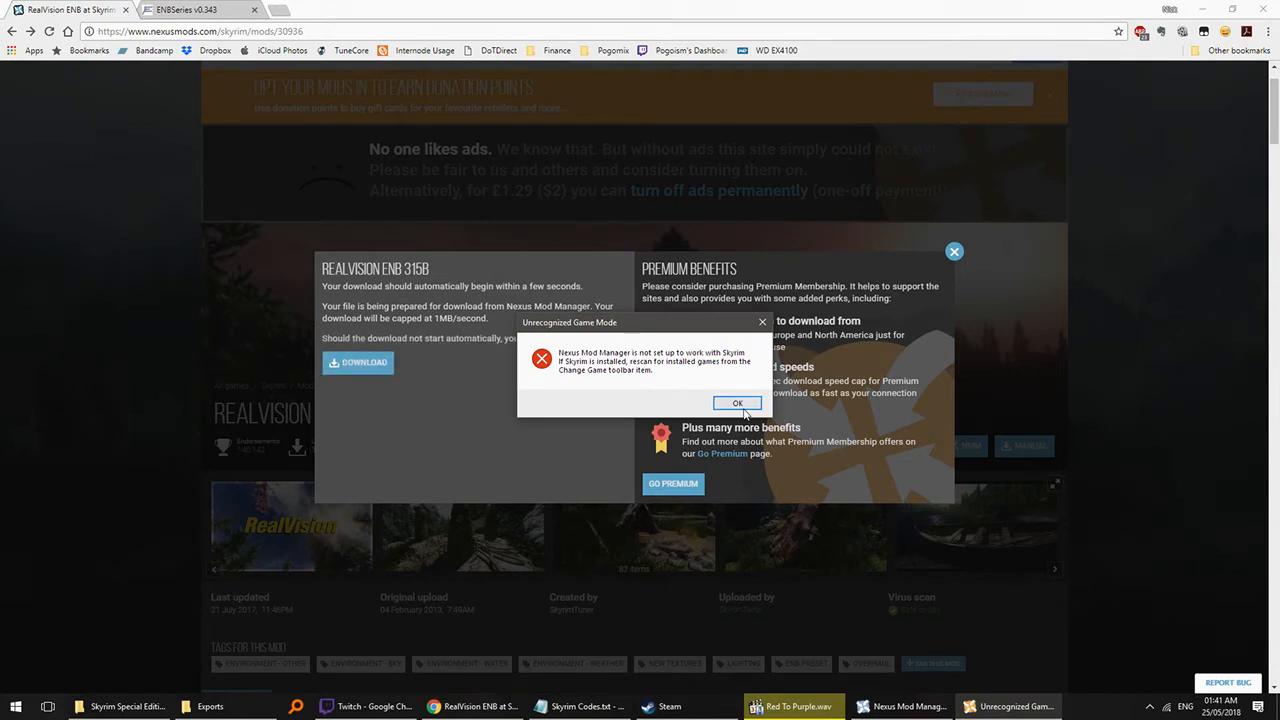
click(738, 403)
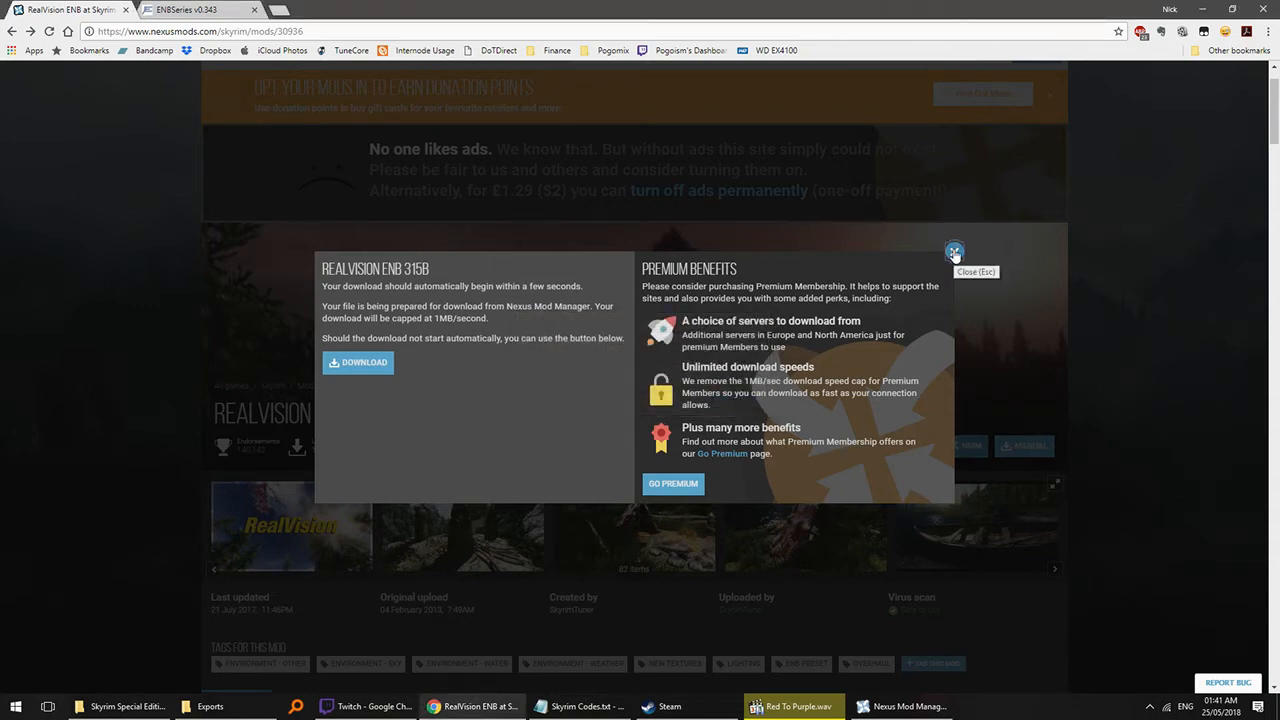
click(954, 251)
scroll(556, 413, down, 4)
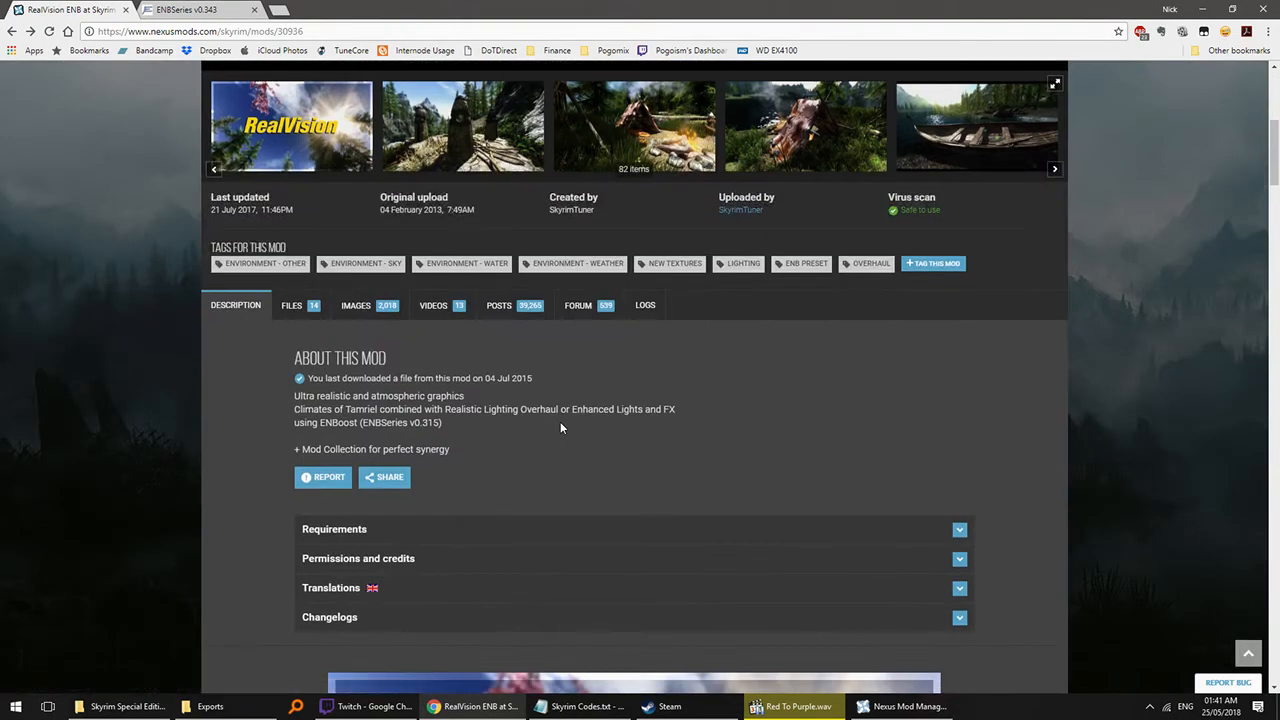
- Switch to Nexus Mod Manager, widen the mod list's Name column and return to the RealVision ENB page in the browser
click(910, 707)
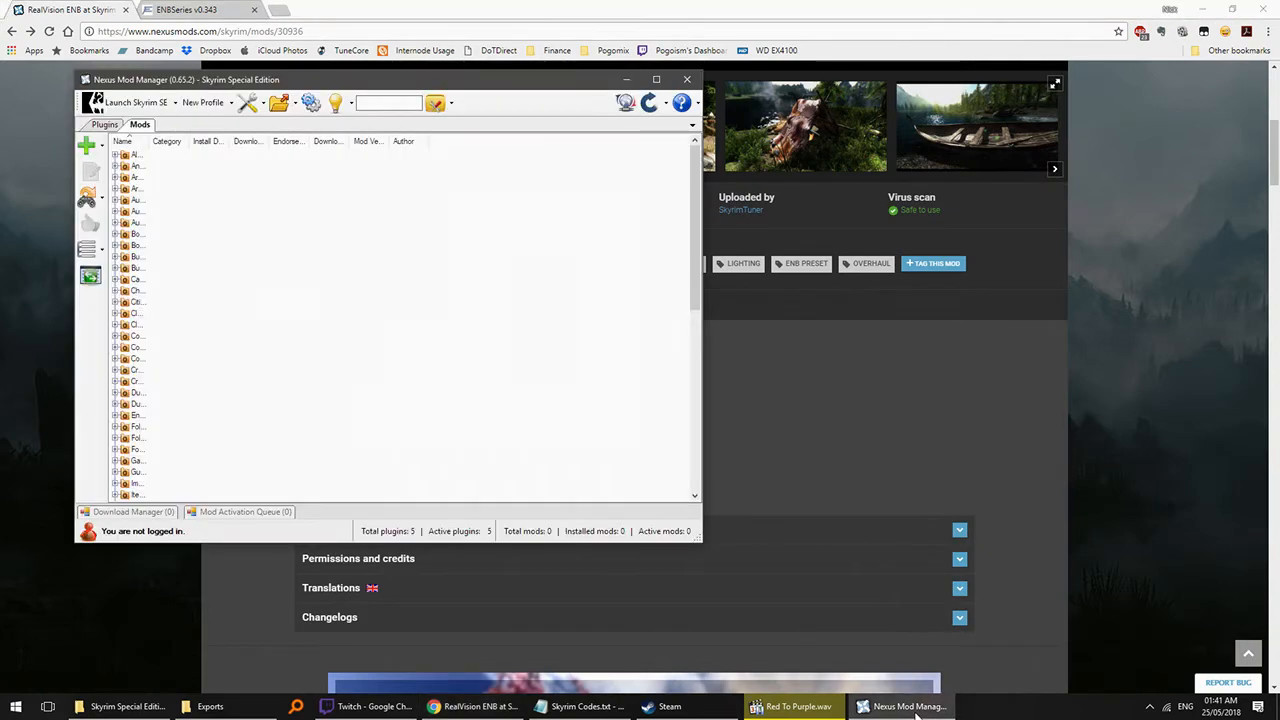
drag(150, 141, 333, 169)
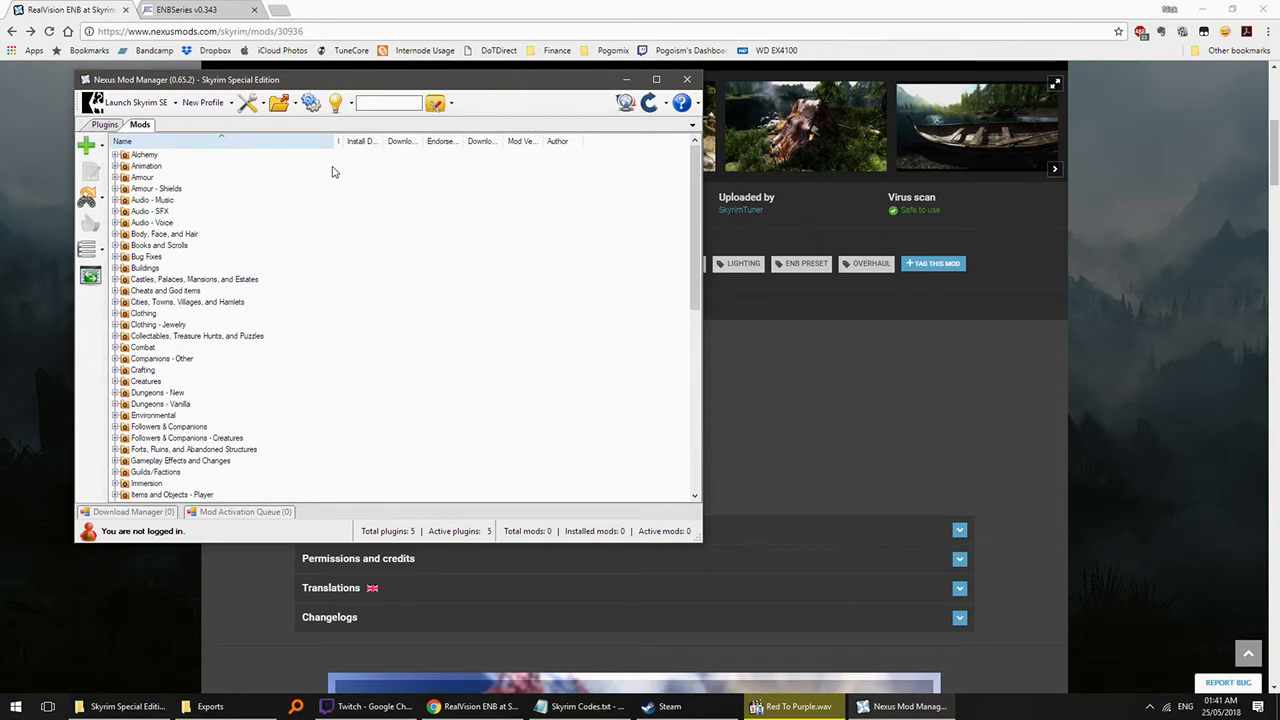
click(1060, 335)
scroll(1070, 360, up, 4)
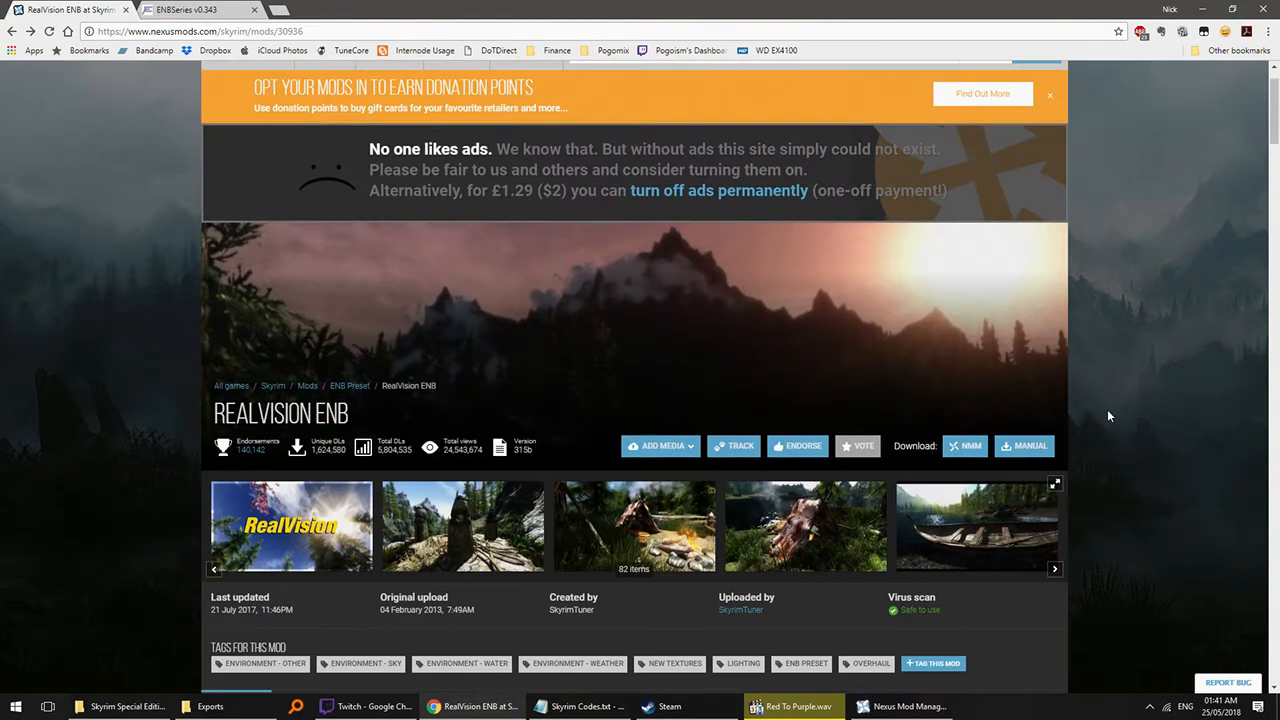
scroll(1099, 408, down, 1)
click(938, 387)
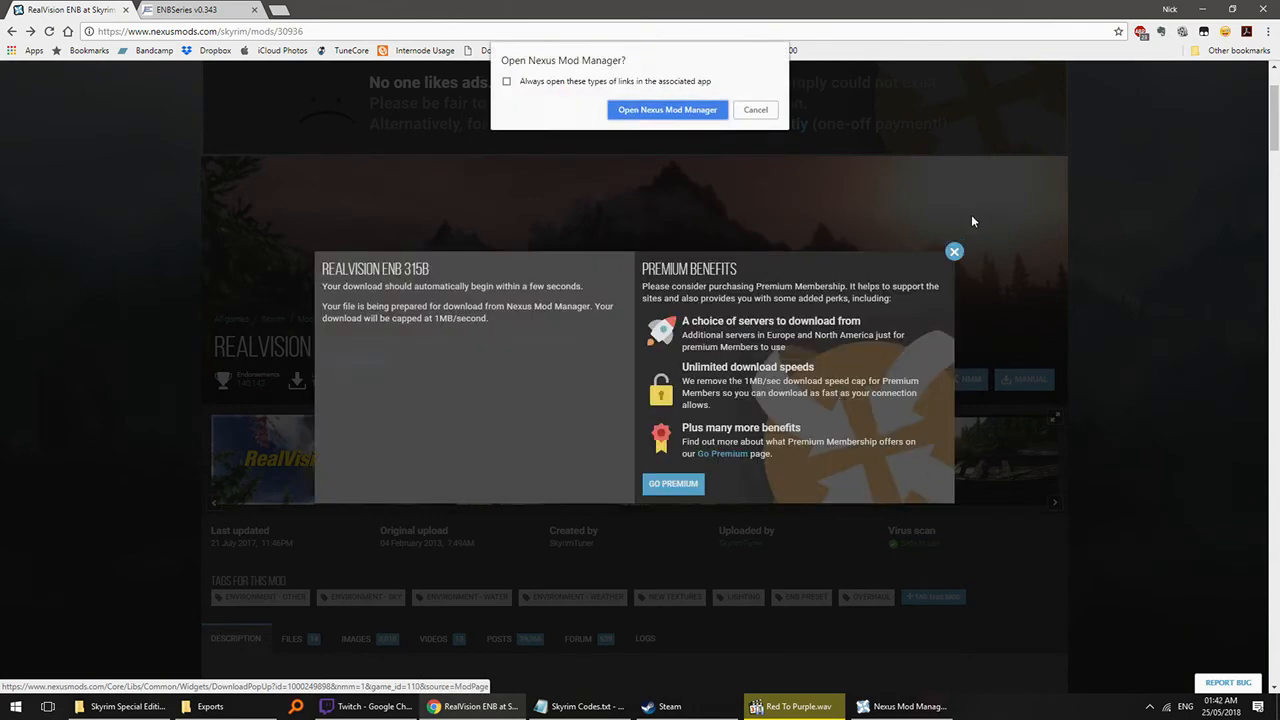
click(760, 110)
click(954, 252)
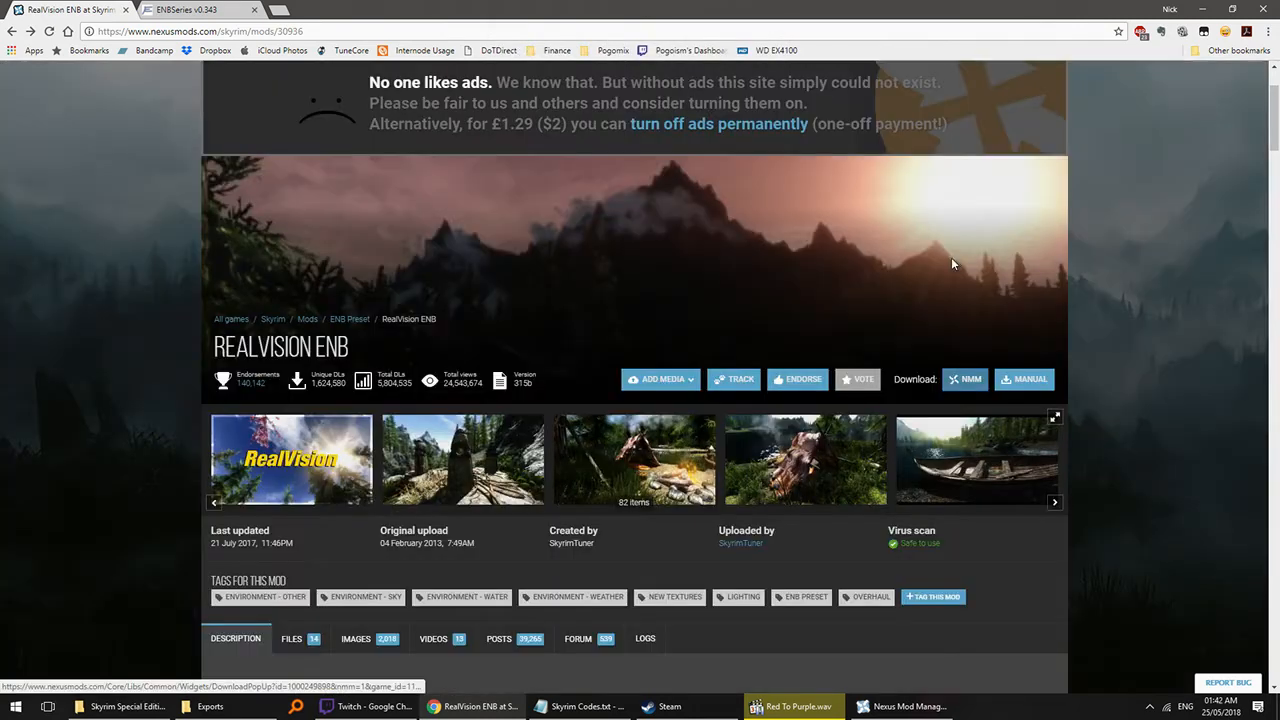
- Open the Nexus Mods list of all games, filter it by "skyrim" and open the Skyrim Special Edition mods
scroll(692, 196, up, 1)
mouse_move(240, 124)
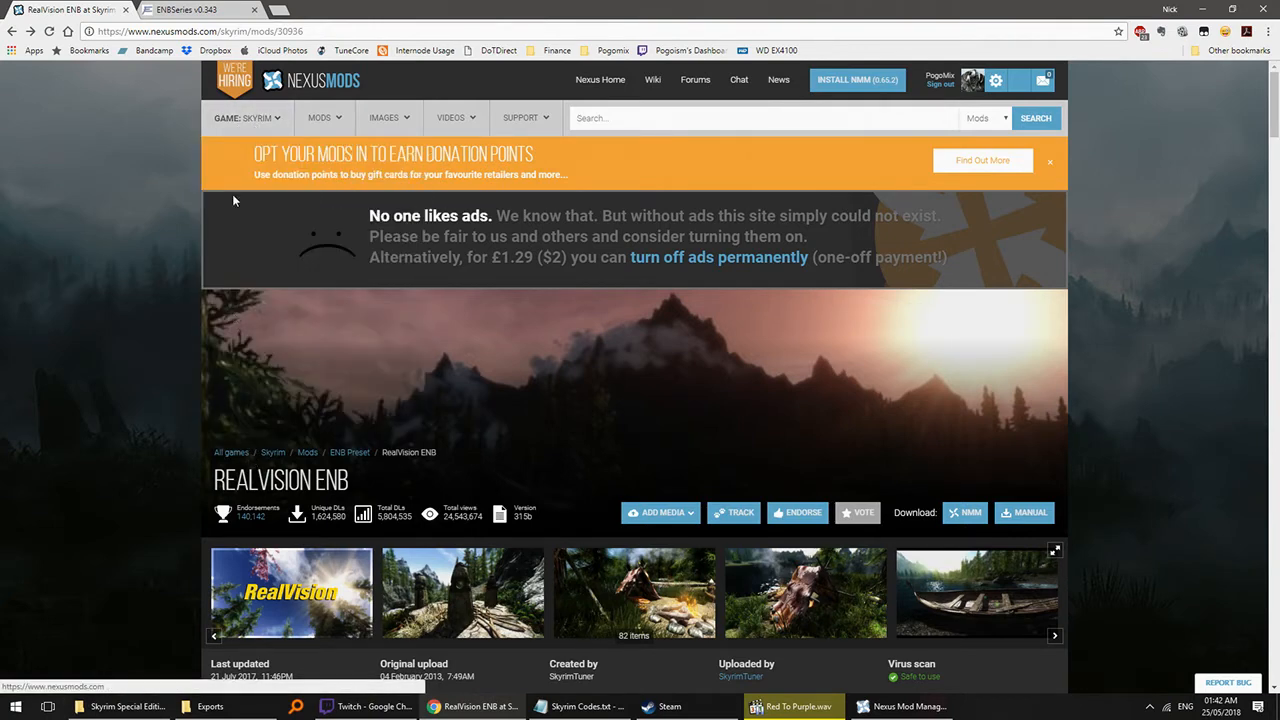
click(243, 436)
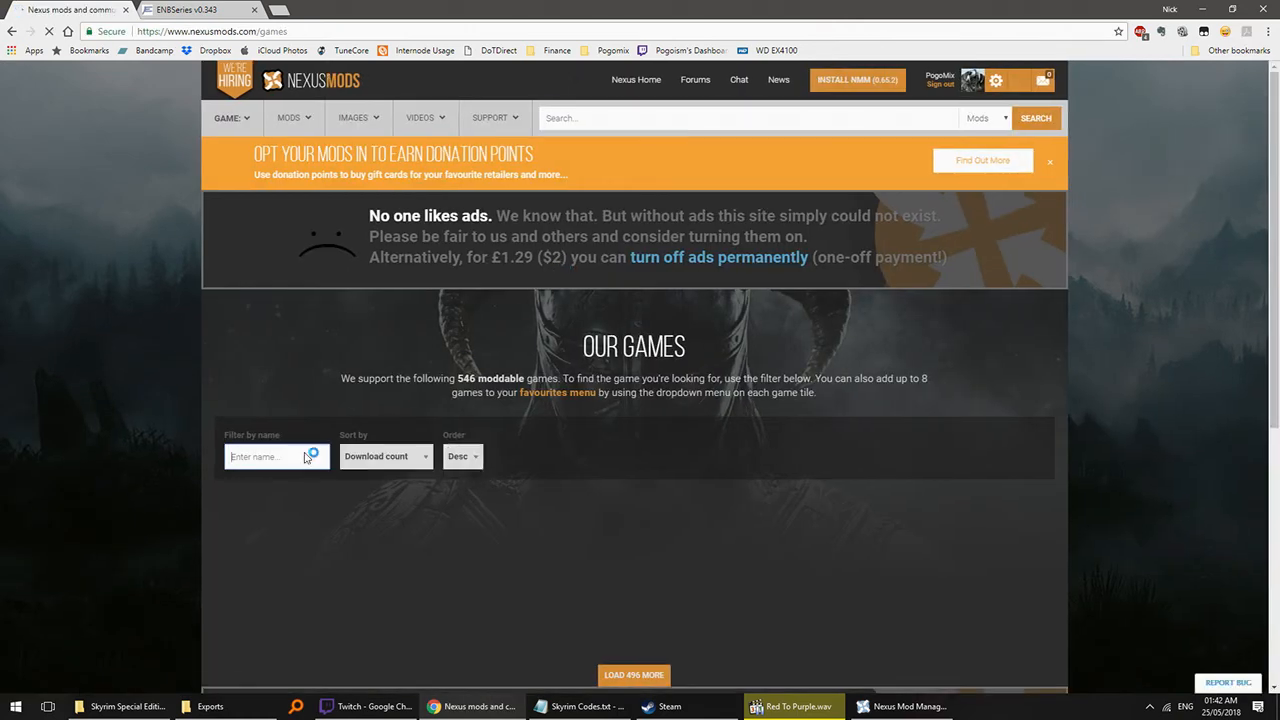
click(305, 453)
text(skyri)
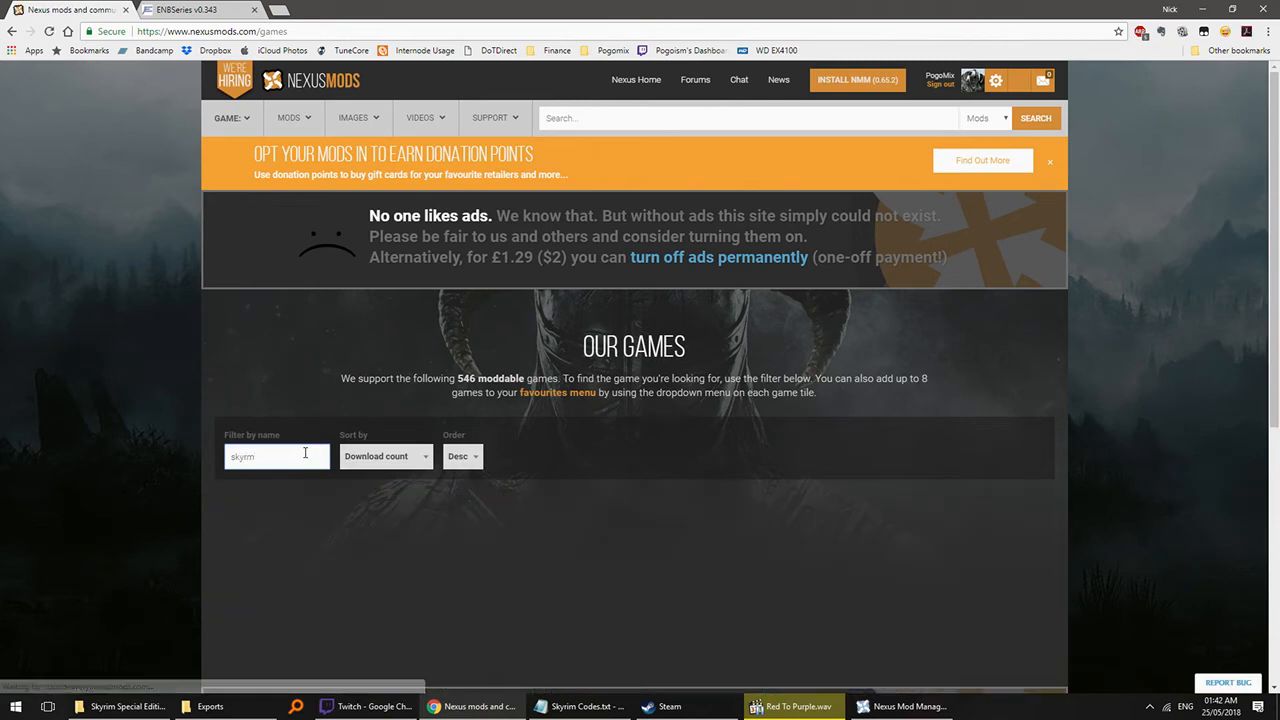
text(m)
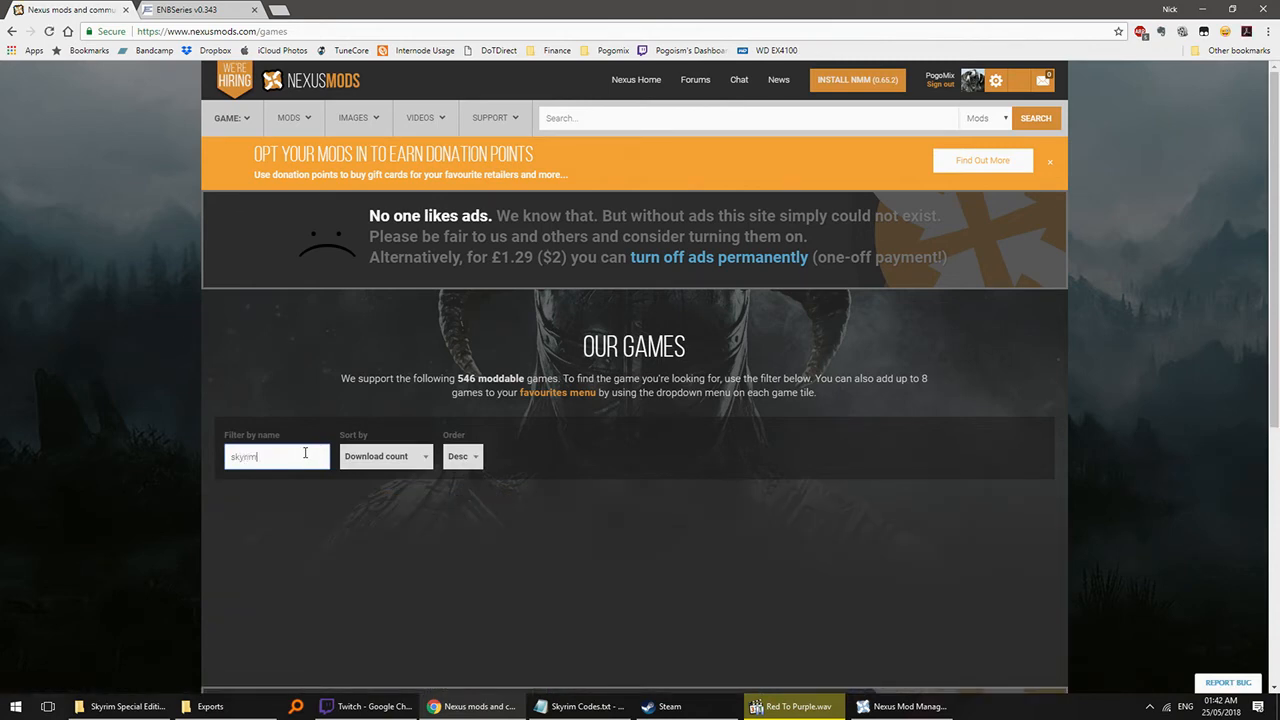
key(BackSpace)
text(im)
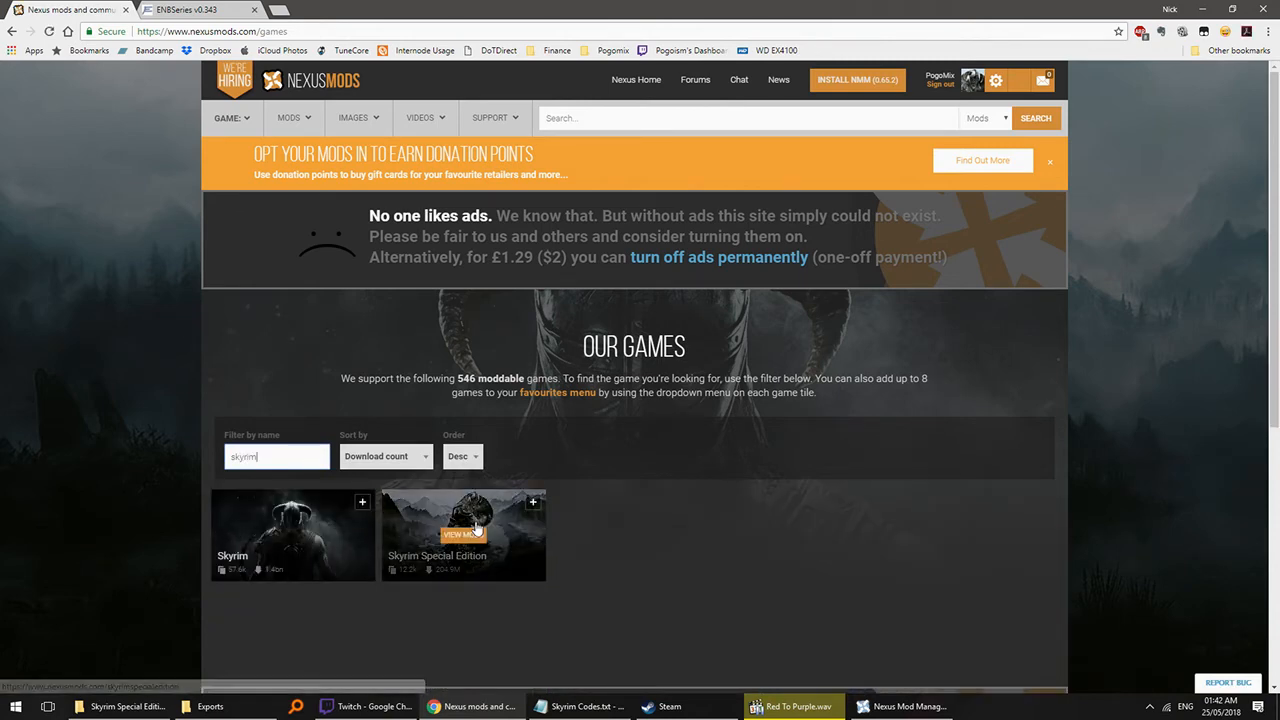
mouse_move(486, 537)
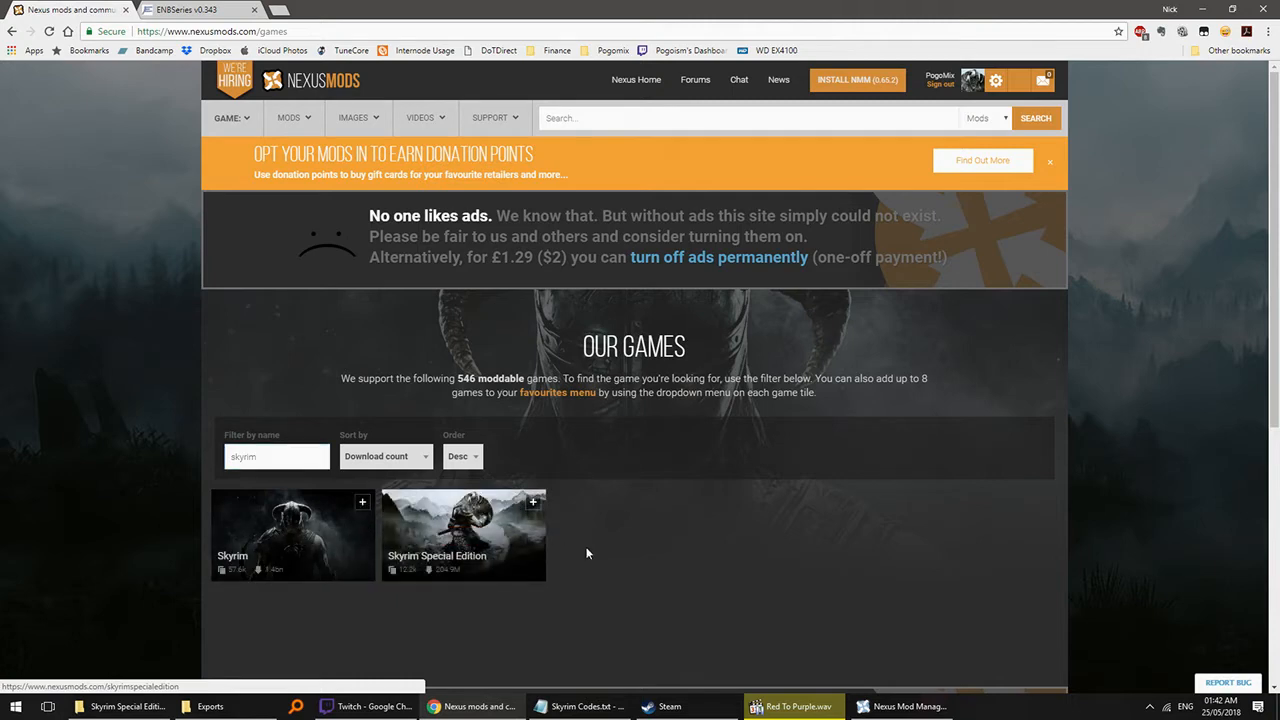
click(465, 535)
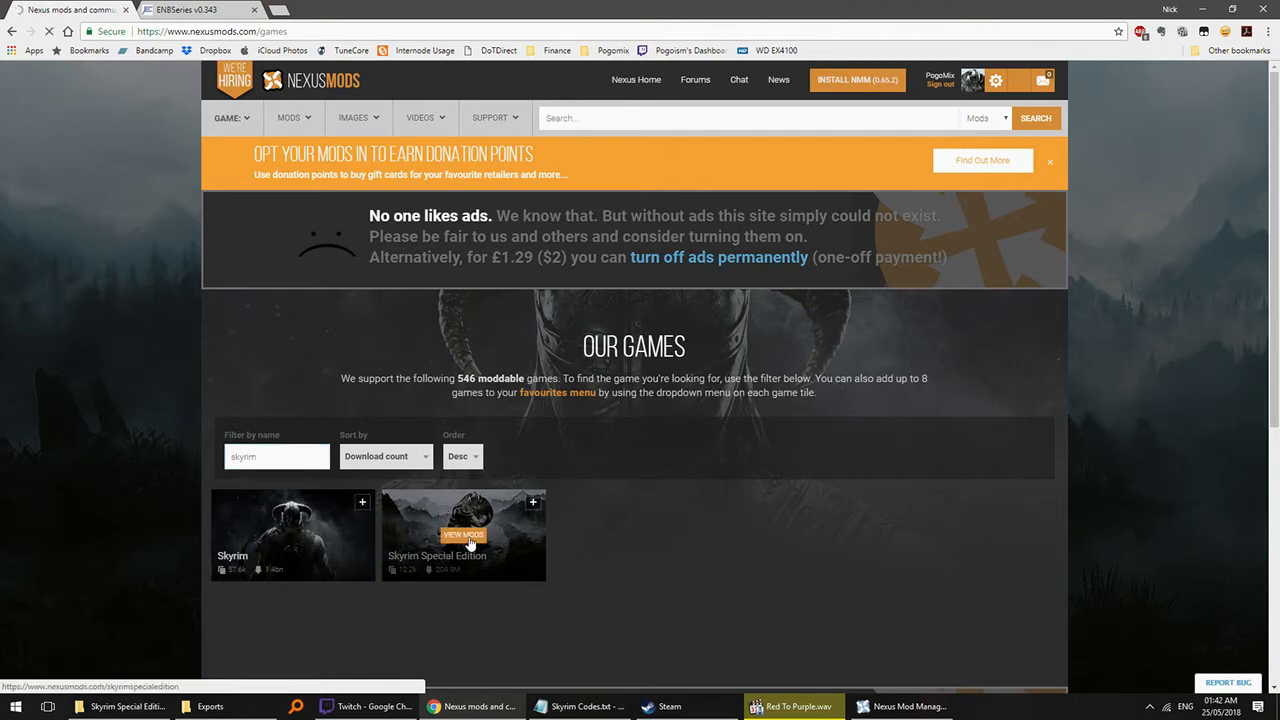
- Look through the new mods and media sections of the Skyrim Special Edition page
scroll(572, 467, down, 2)
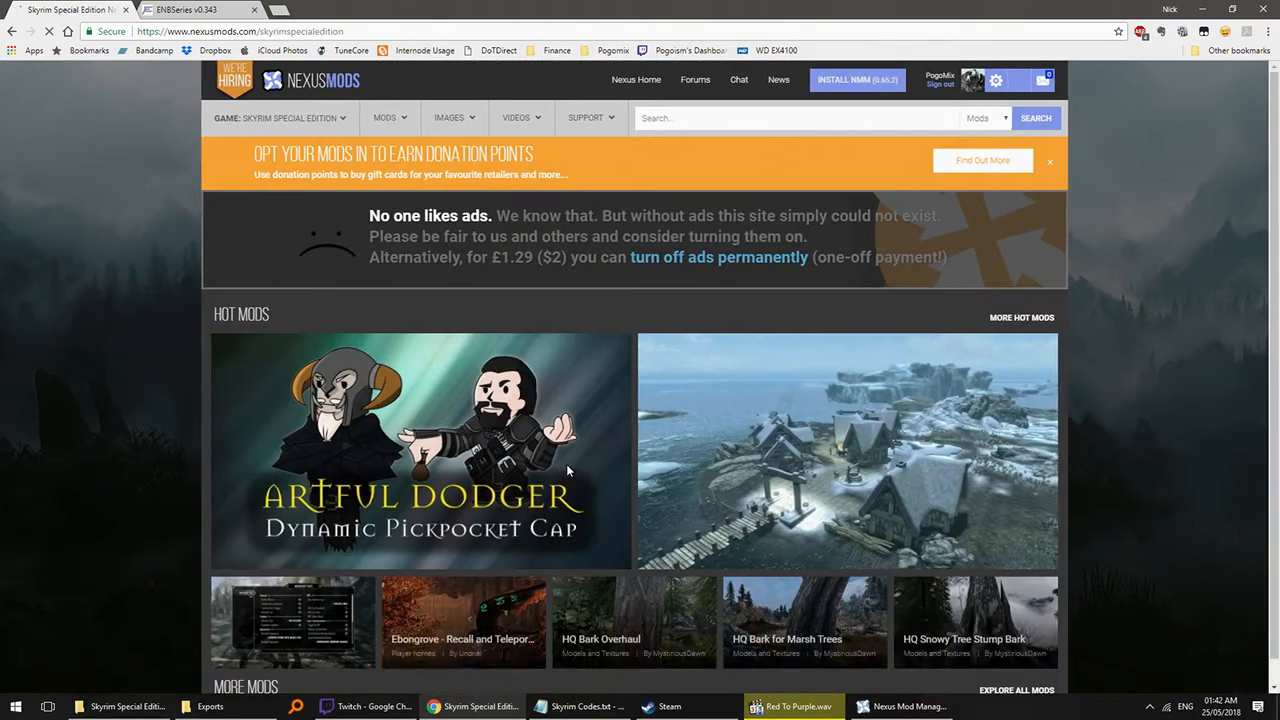
scroll(566, 470, down, 3)
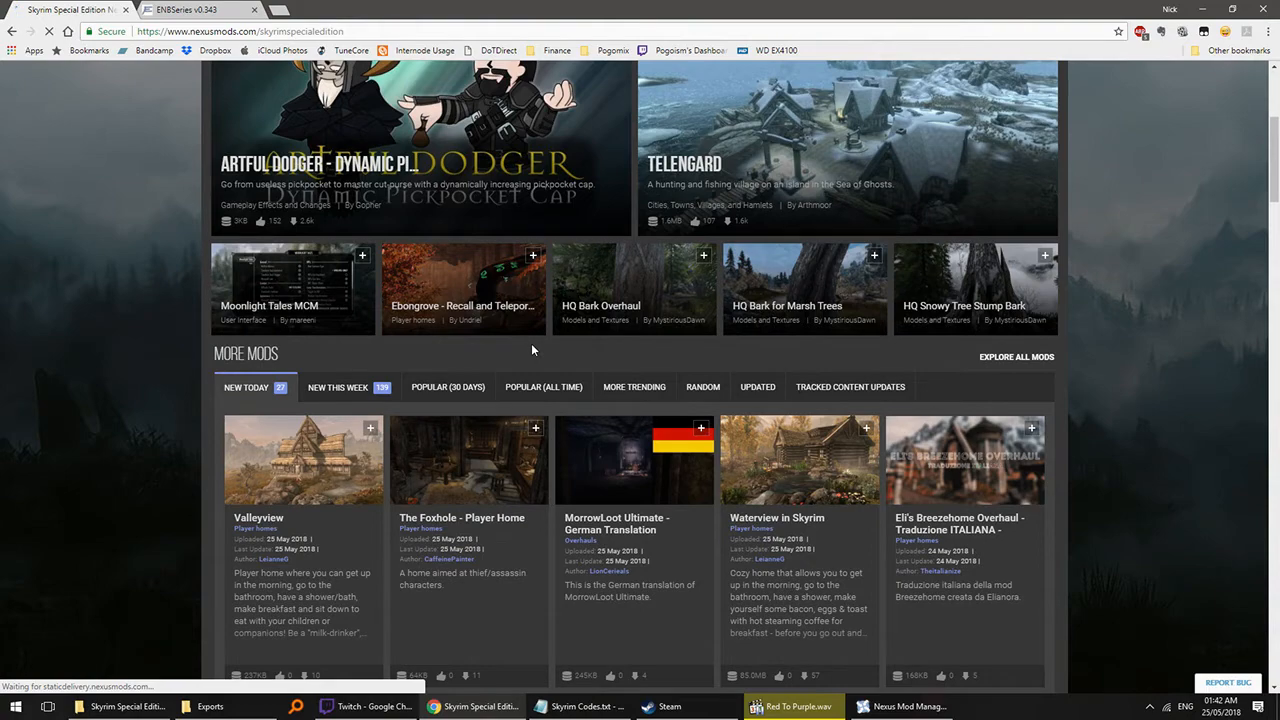
scroll(531, 343, down, 1)
scroll(916, 427, down, 3)
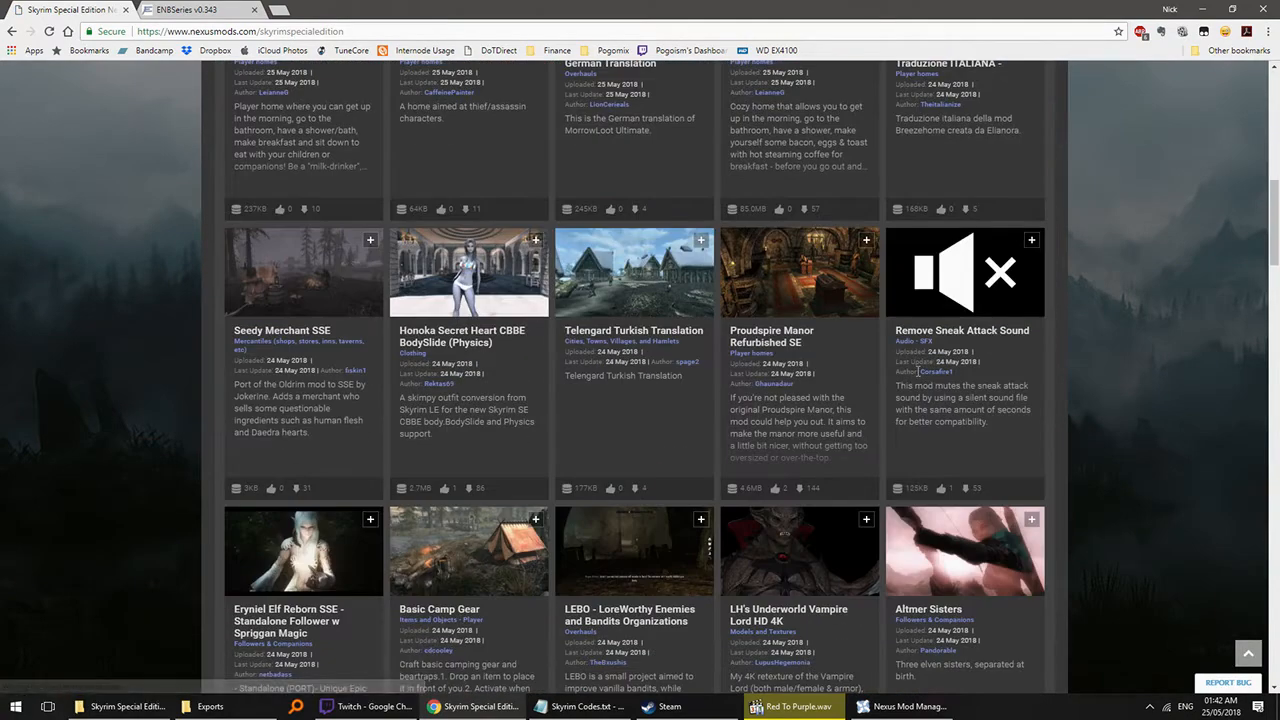
scroll(275, 352, down, 2)
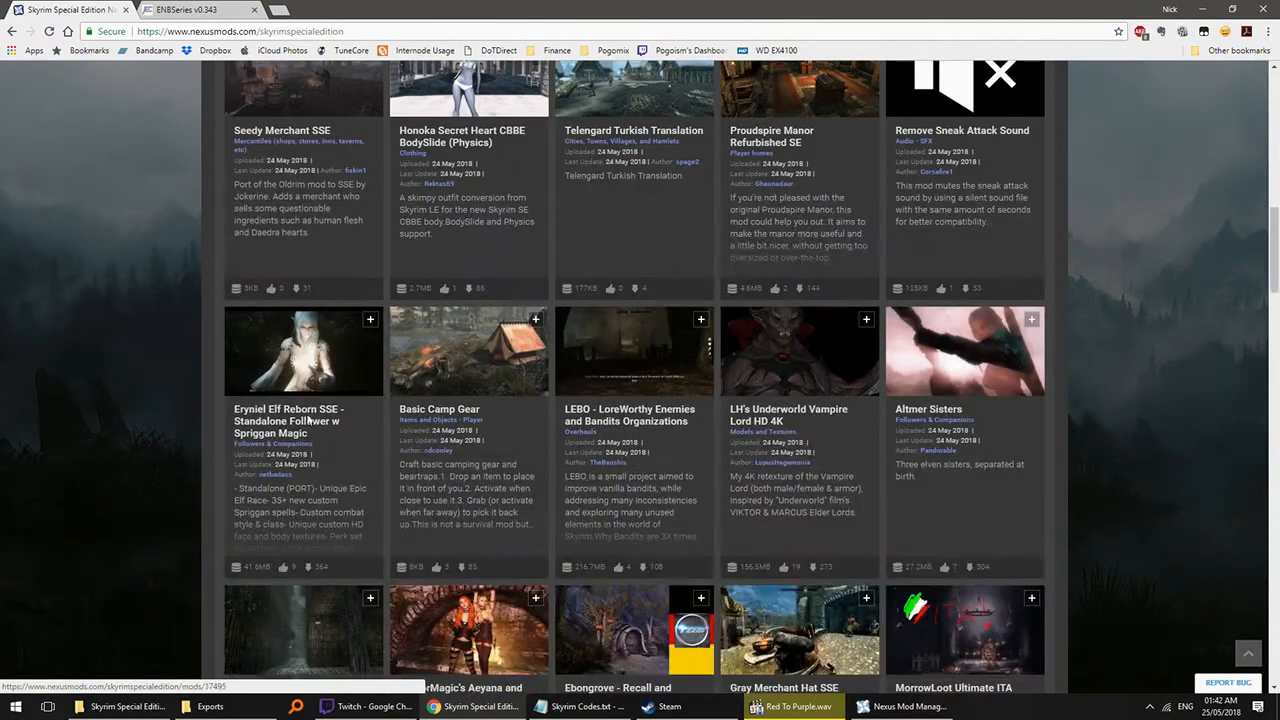
scroll(767, 436, down, 2)
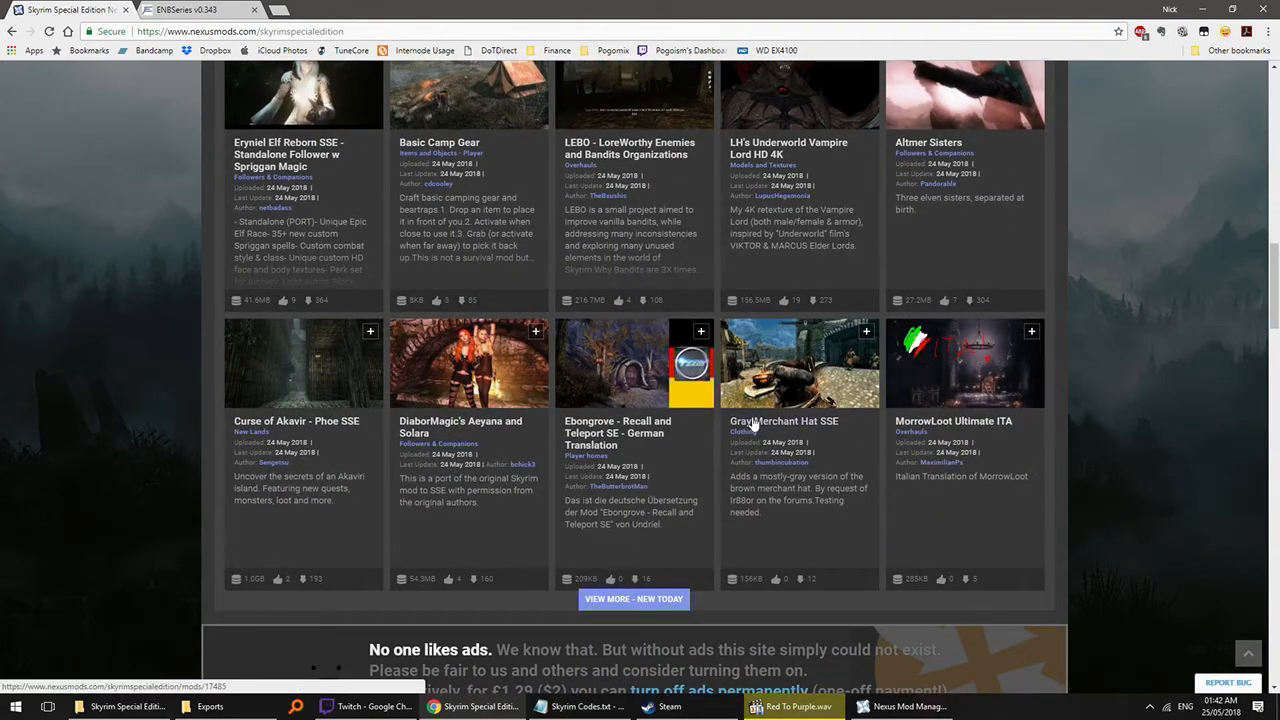
scroll(339, 449, down, 2)
scroll(339, 449, down, 1)
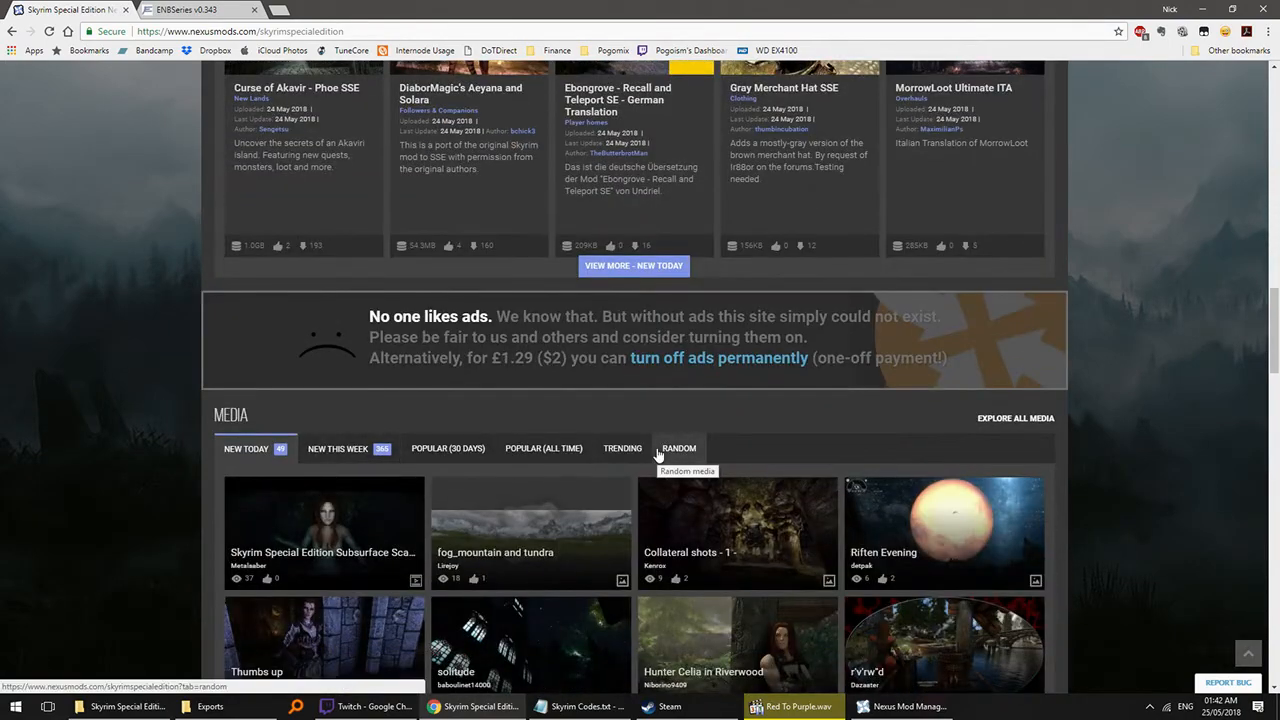
scroll(663, 398, up, 15)
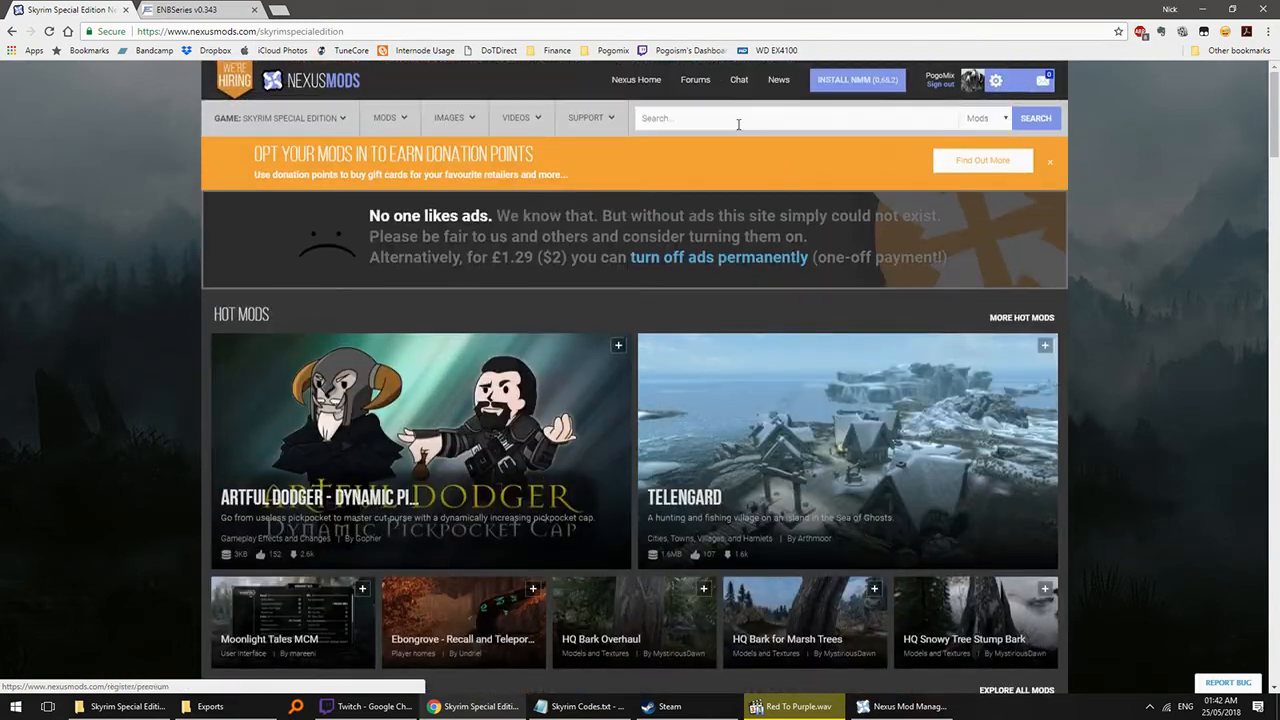
- Search the Skyrim Special Edition mods for "real vision" and "realvision", and clear the search text
click(746, 113)
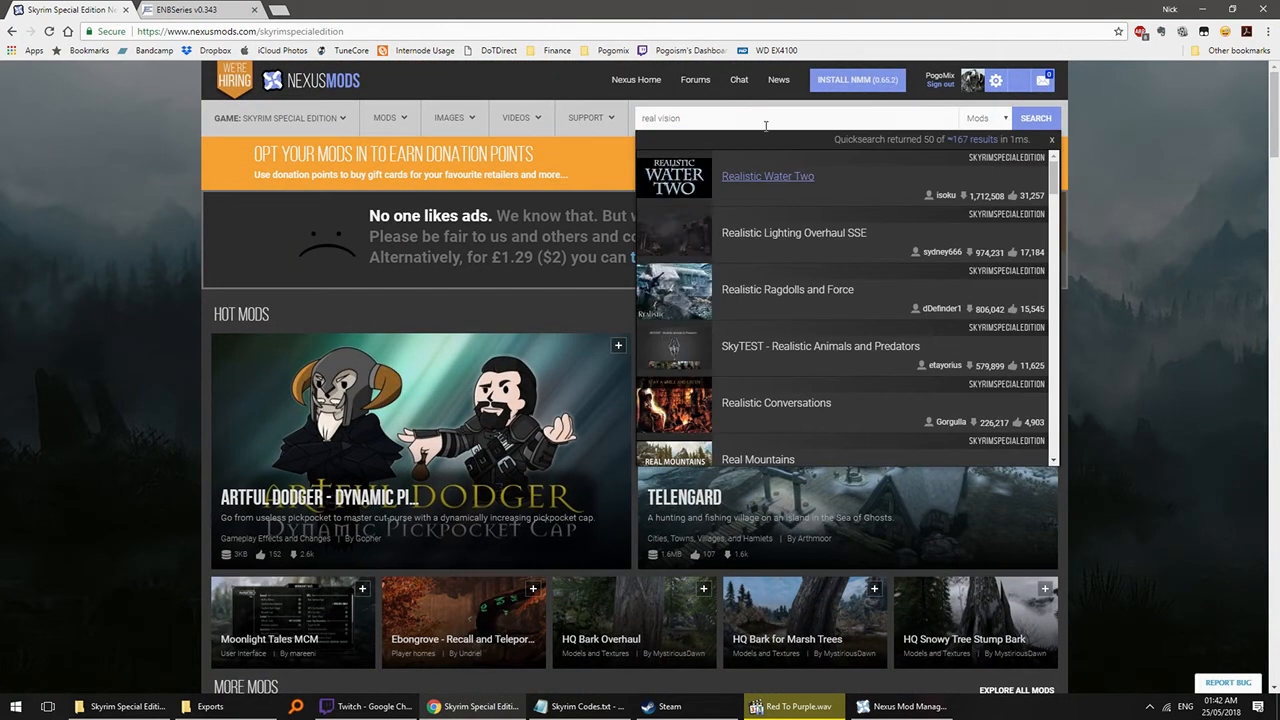
click(742, 110)
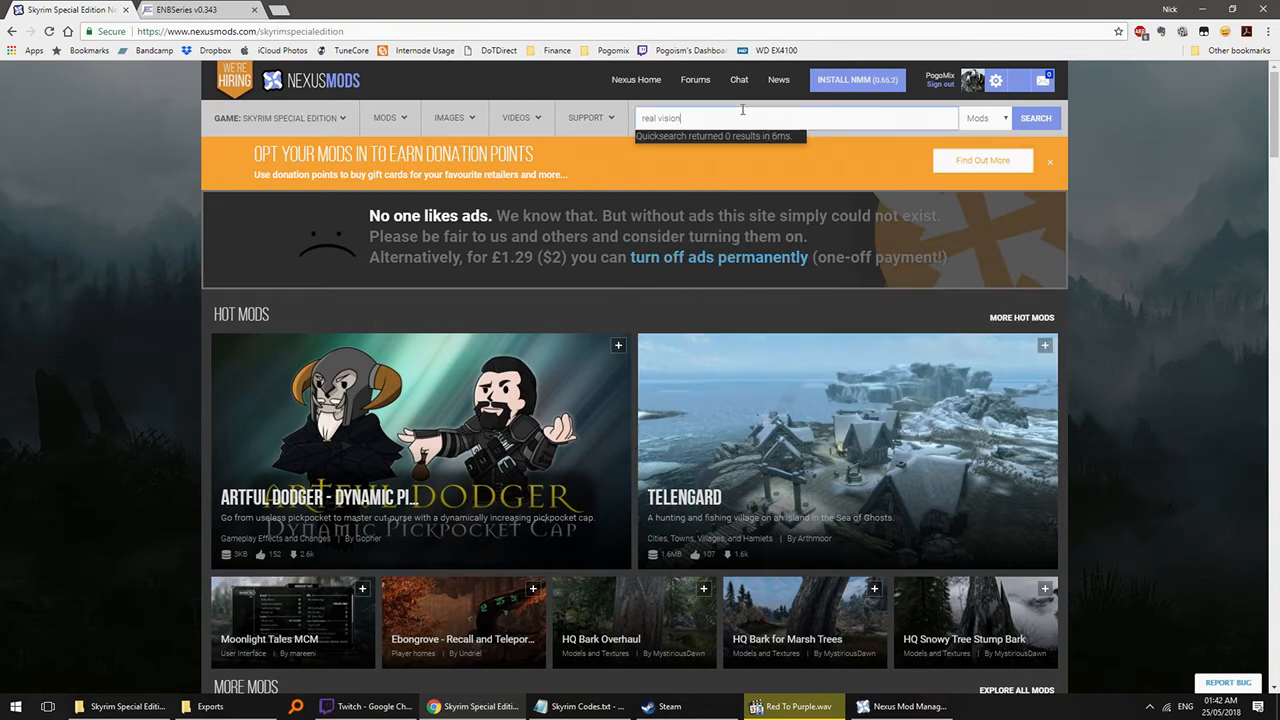
key(ctrl+a)
text(real v)
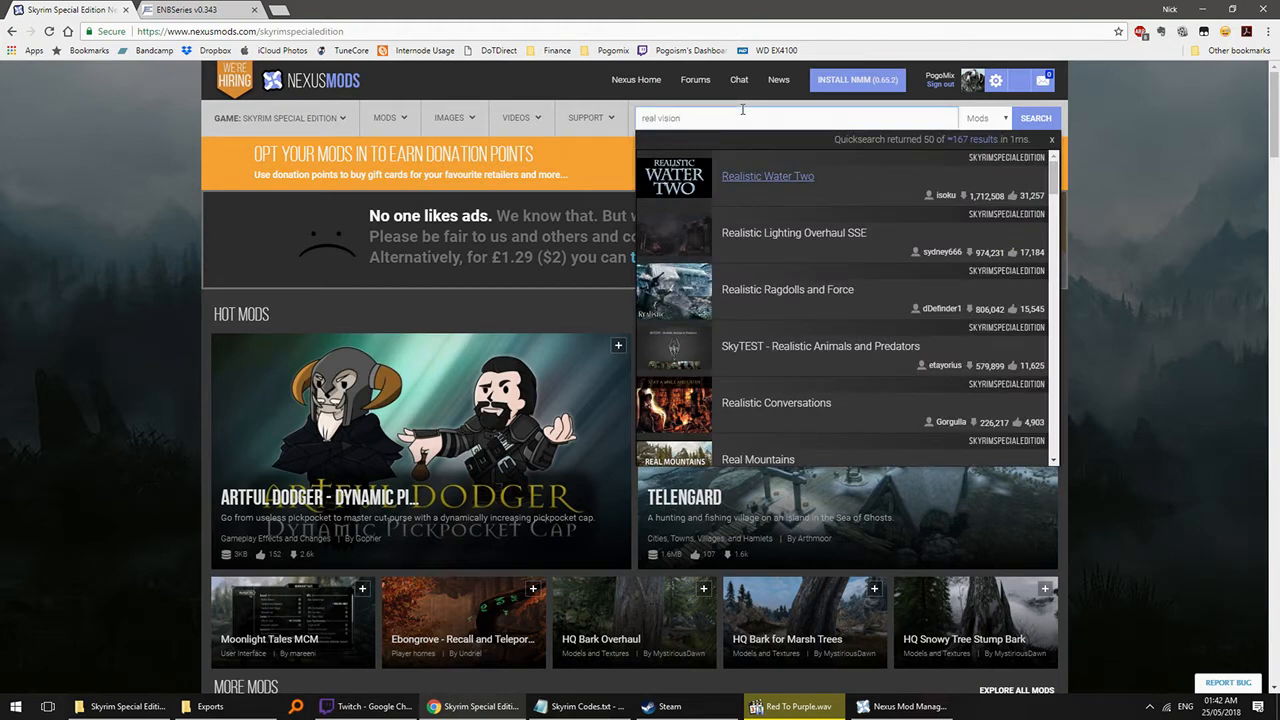
key(BackSpace)
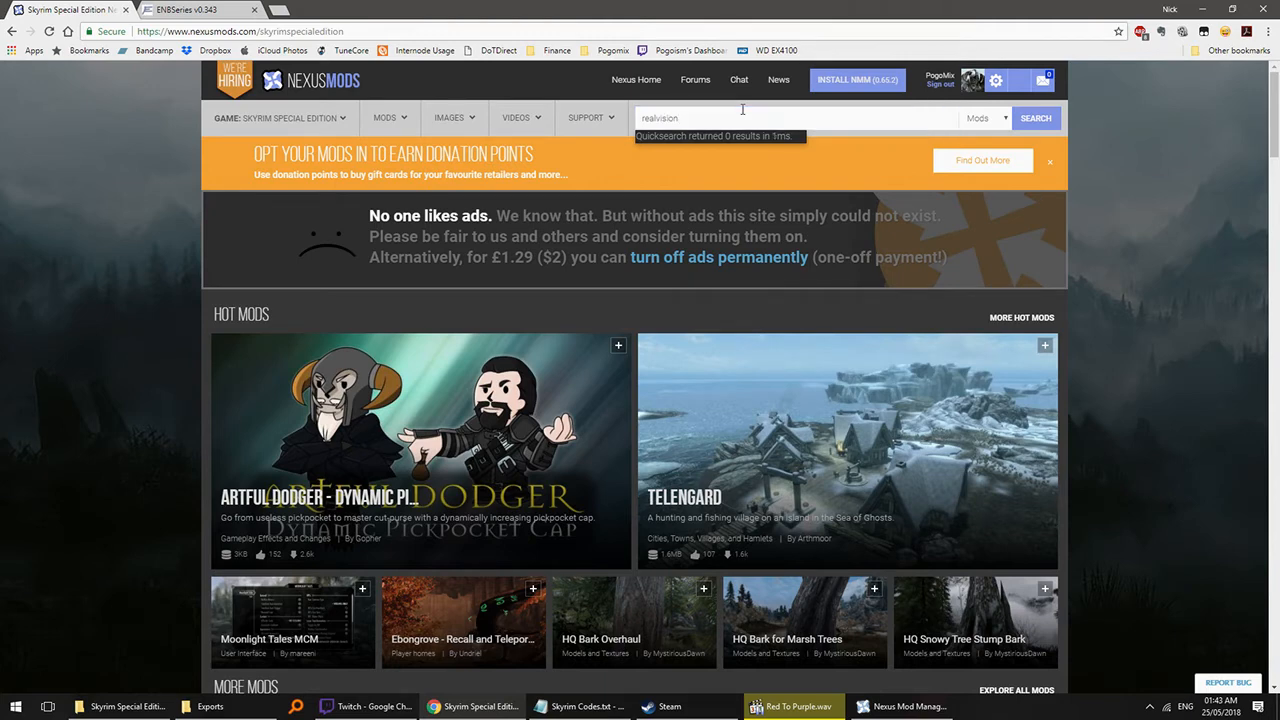
click(743, 110)
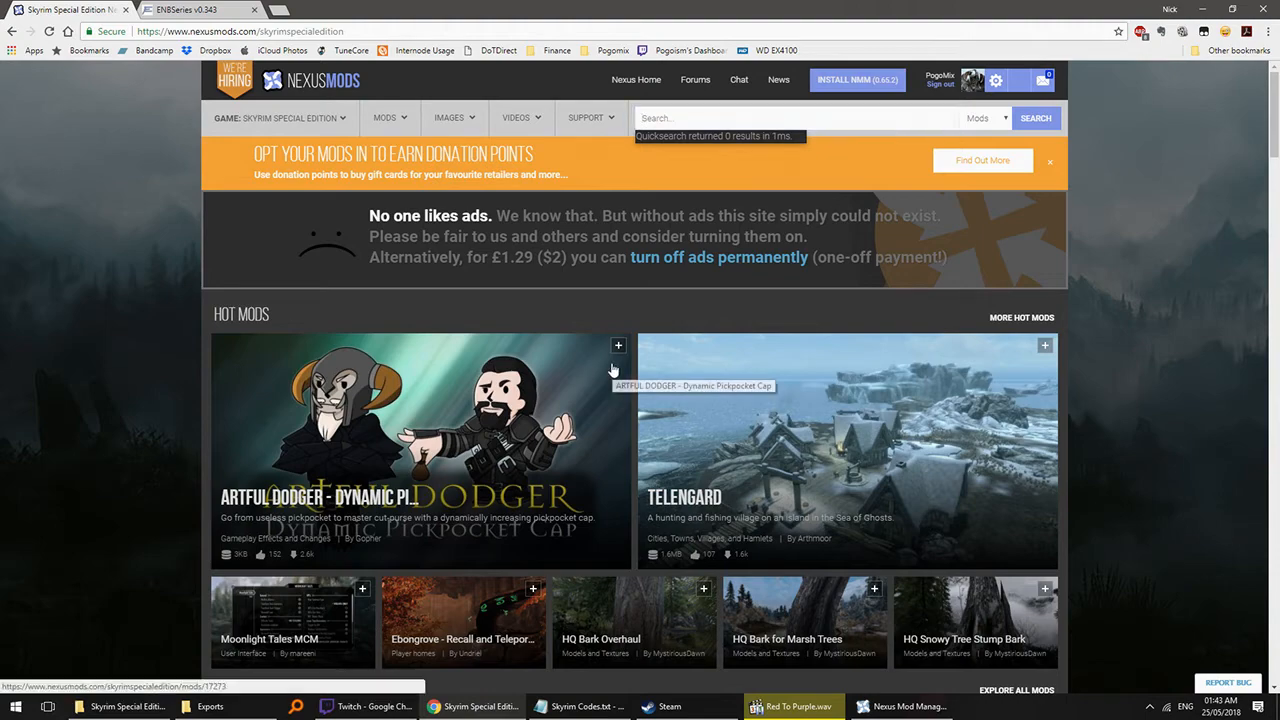
- Bring up Nexus Mod Manager, close it and switch to the ENBSeries v0.343 page in the browser
scroll(380, 432, down, 5)
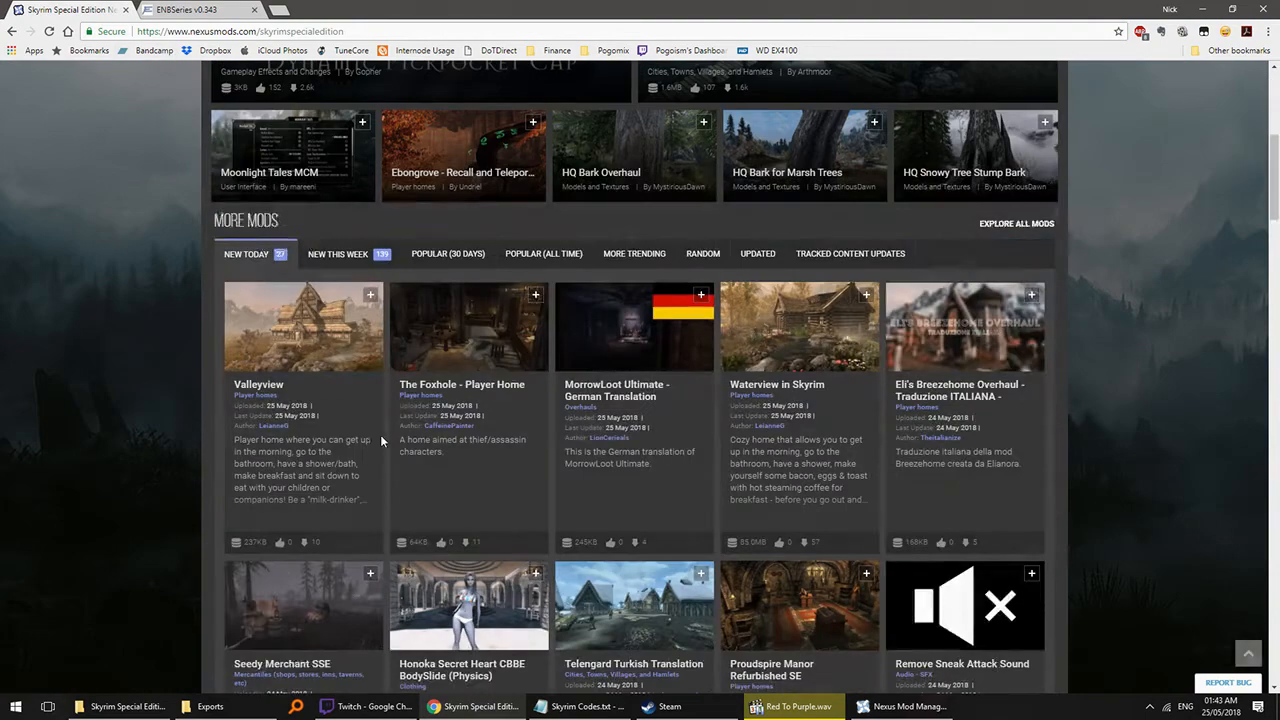
scroll(360, 428, up, 3)
scroll(356, 424, up, 2)
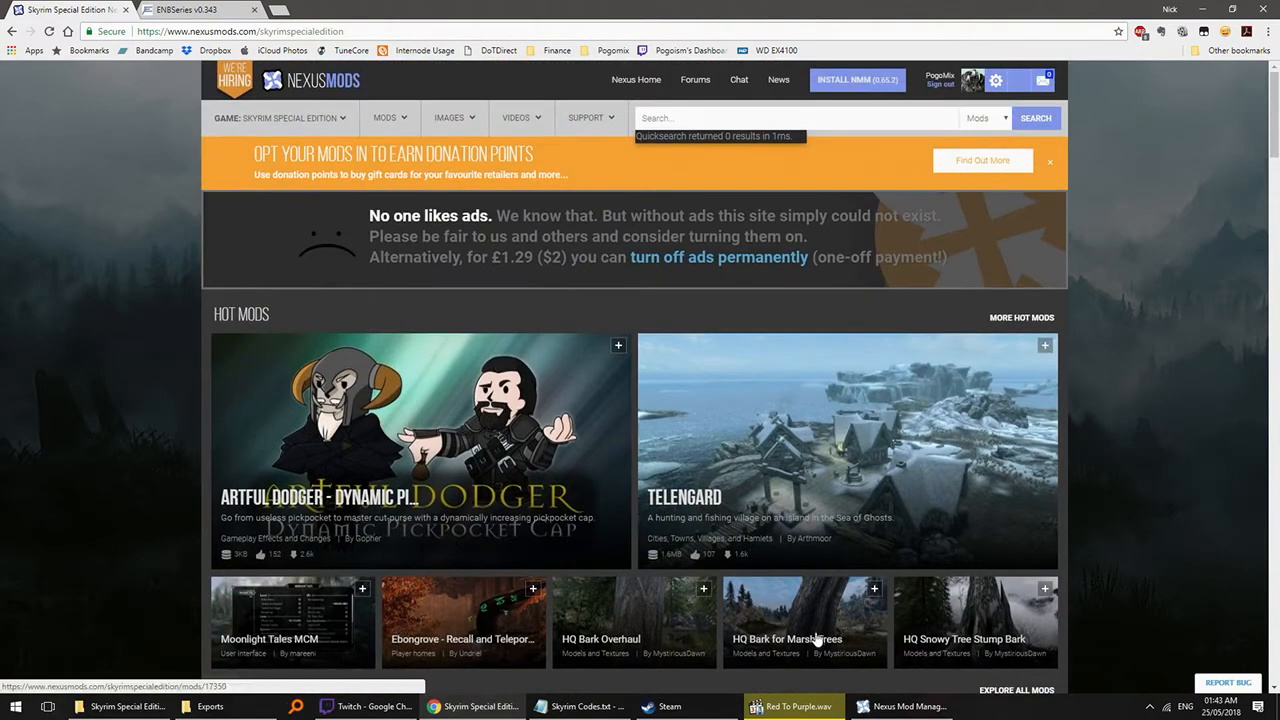
click(868, 707)
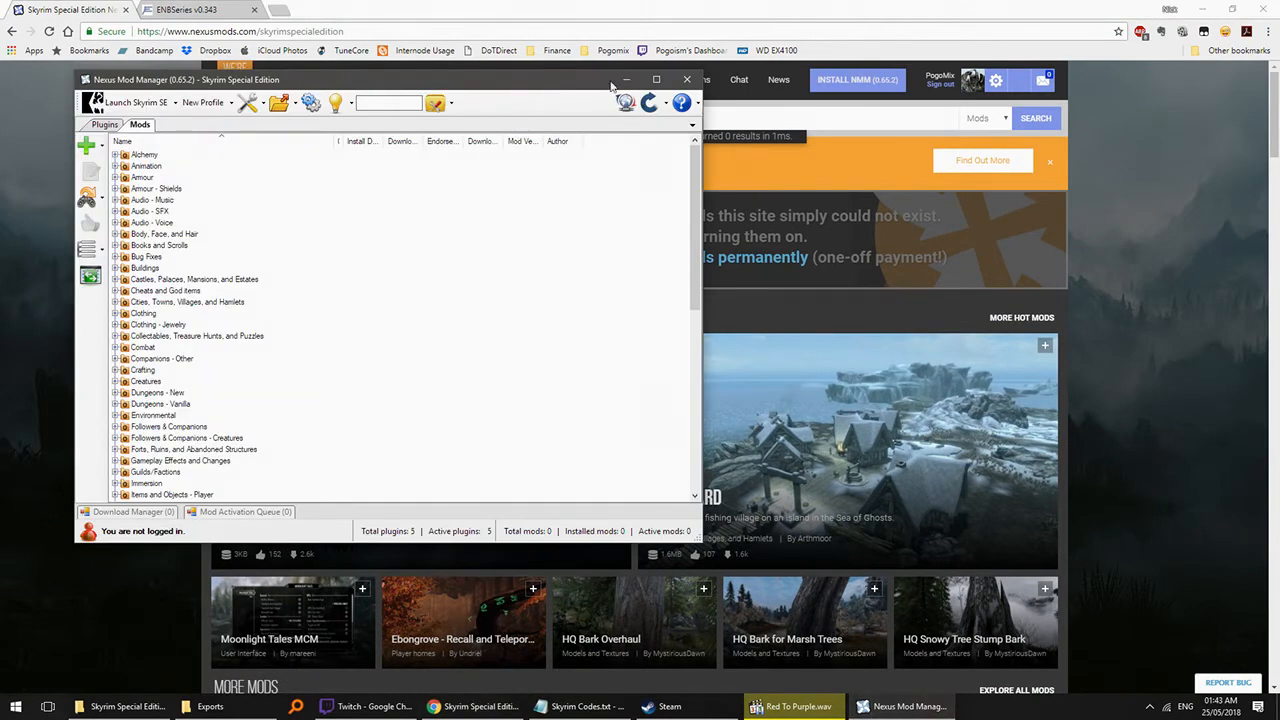
drag(612, 86, 822, 160)
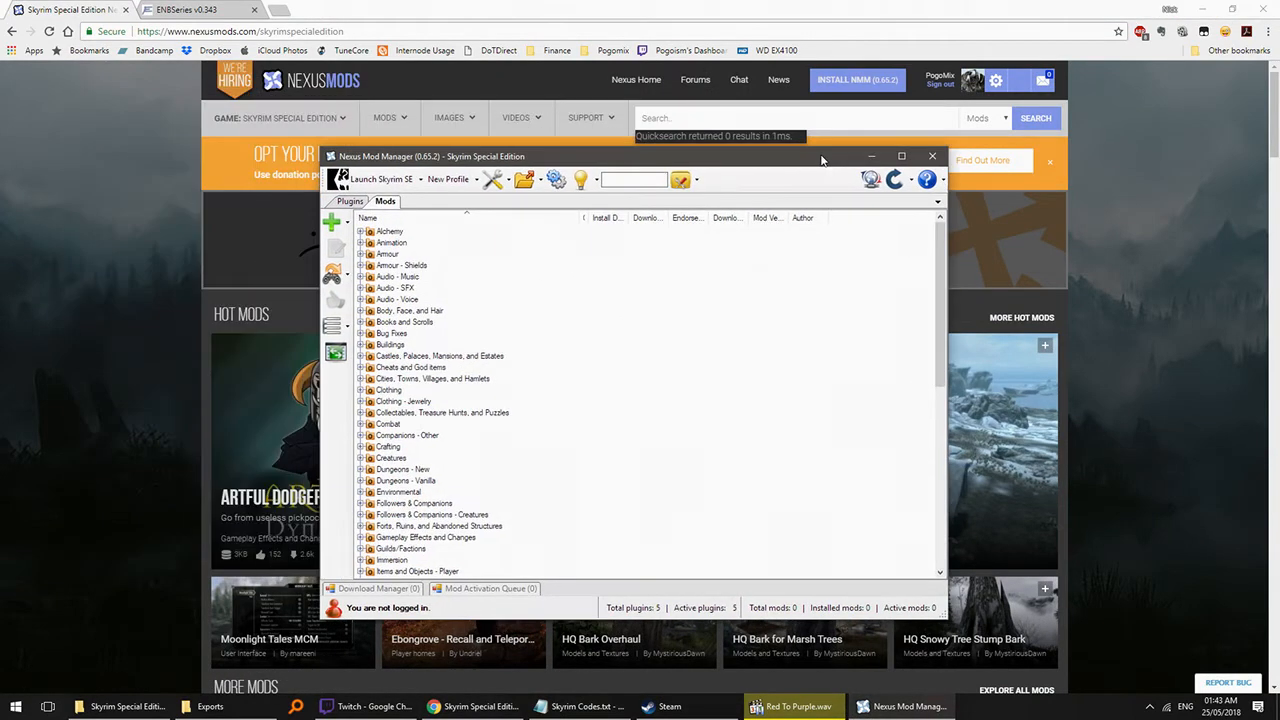
click(941, 157)
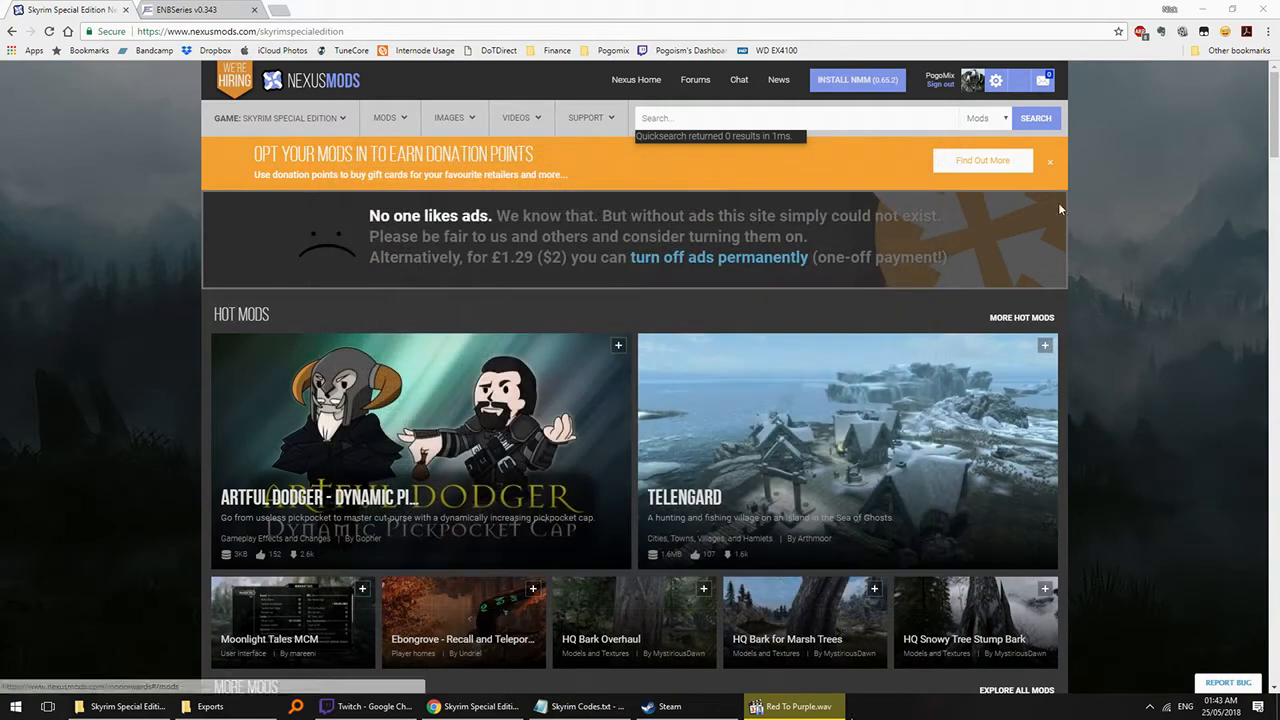
click(183, 9)
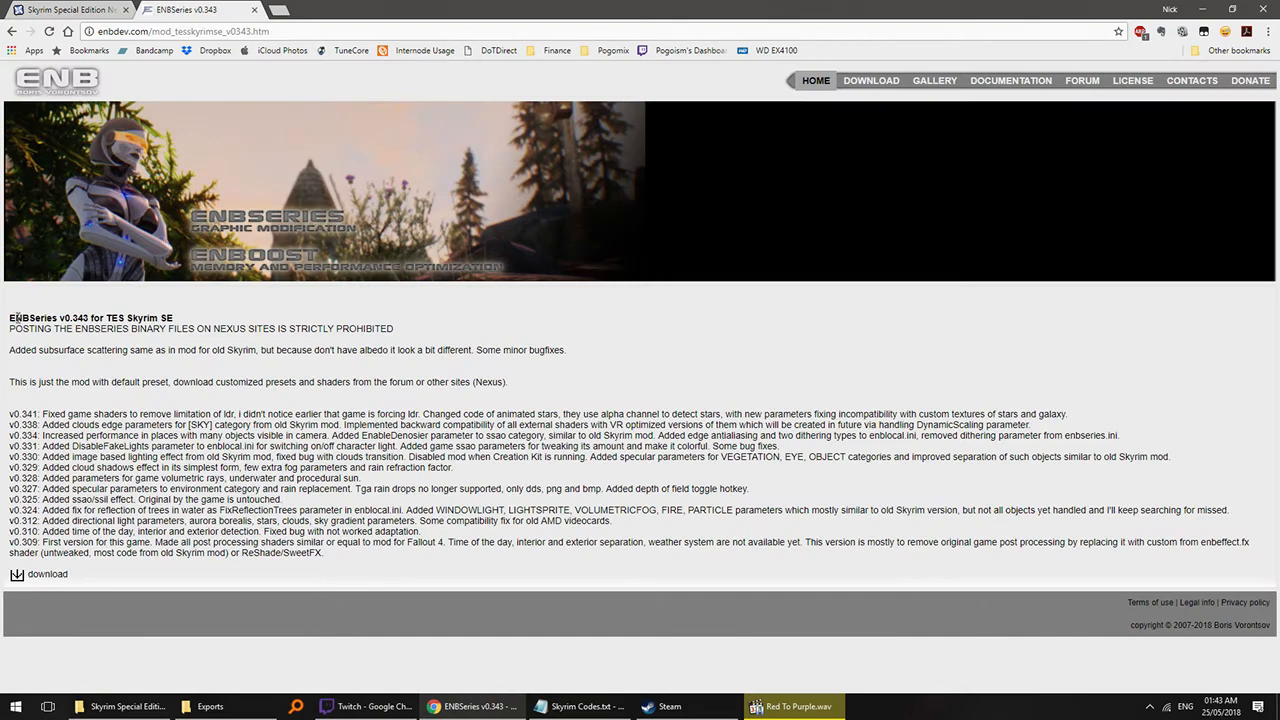
- Look at the ENBSeries v0.343 for TES Skyrim SE heading and open the site's documentation page
drag(13, 317, 215, 352)
click(220, 333)
click(1011, 81)
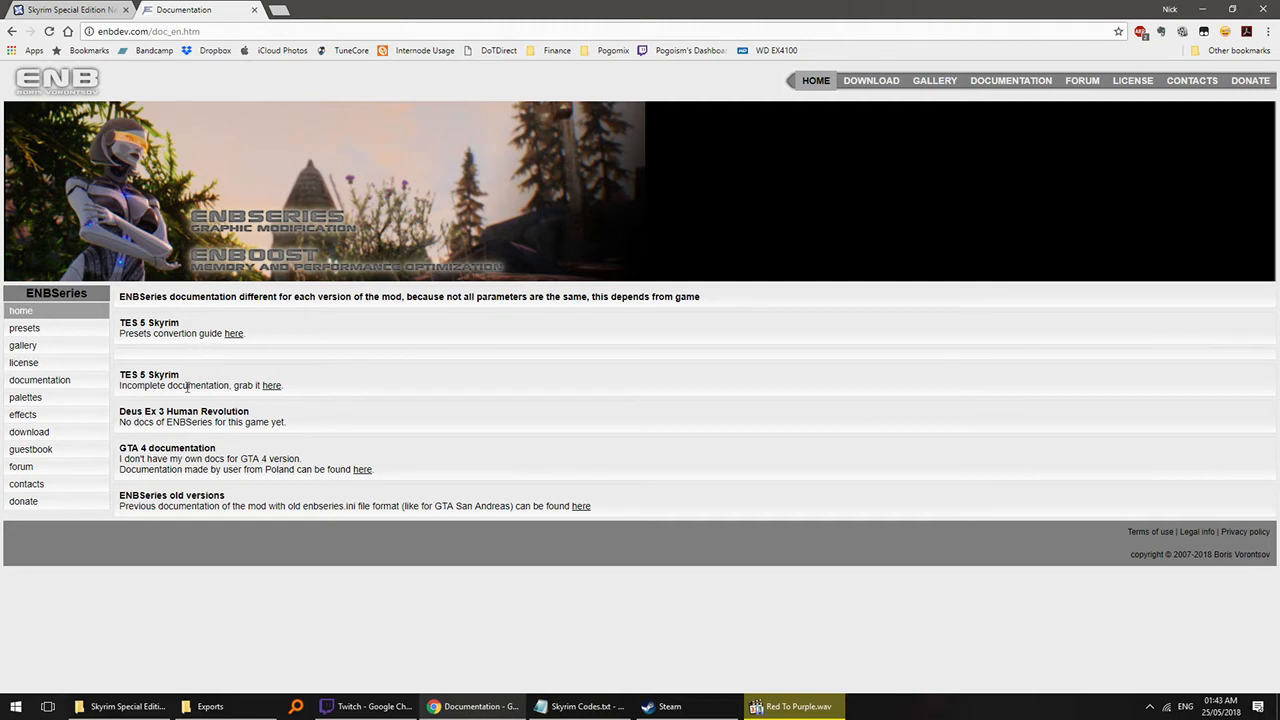
- Switch from the browser to File Explorer, close the Exports folder window and maximize the Skyrim Special Edition folder window
click(1202, 9)
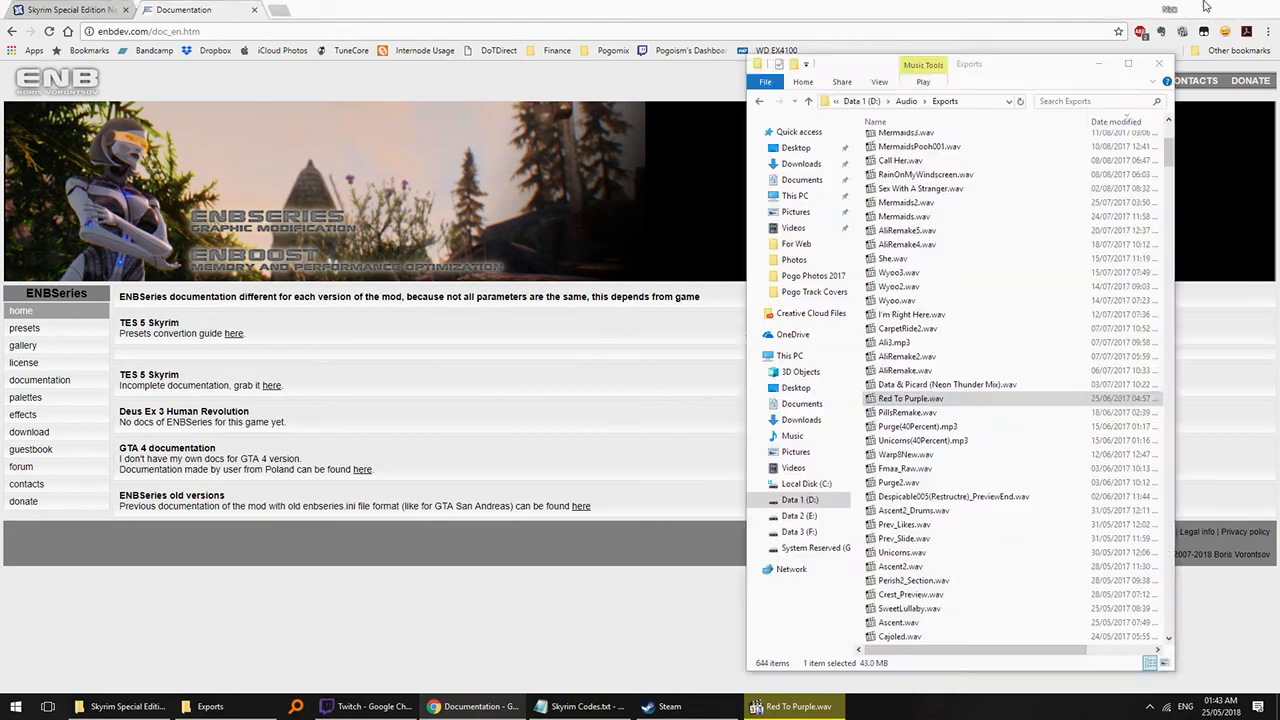
drag(1069, 78, 474, 114)
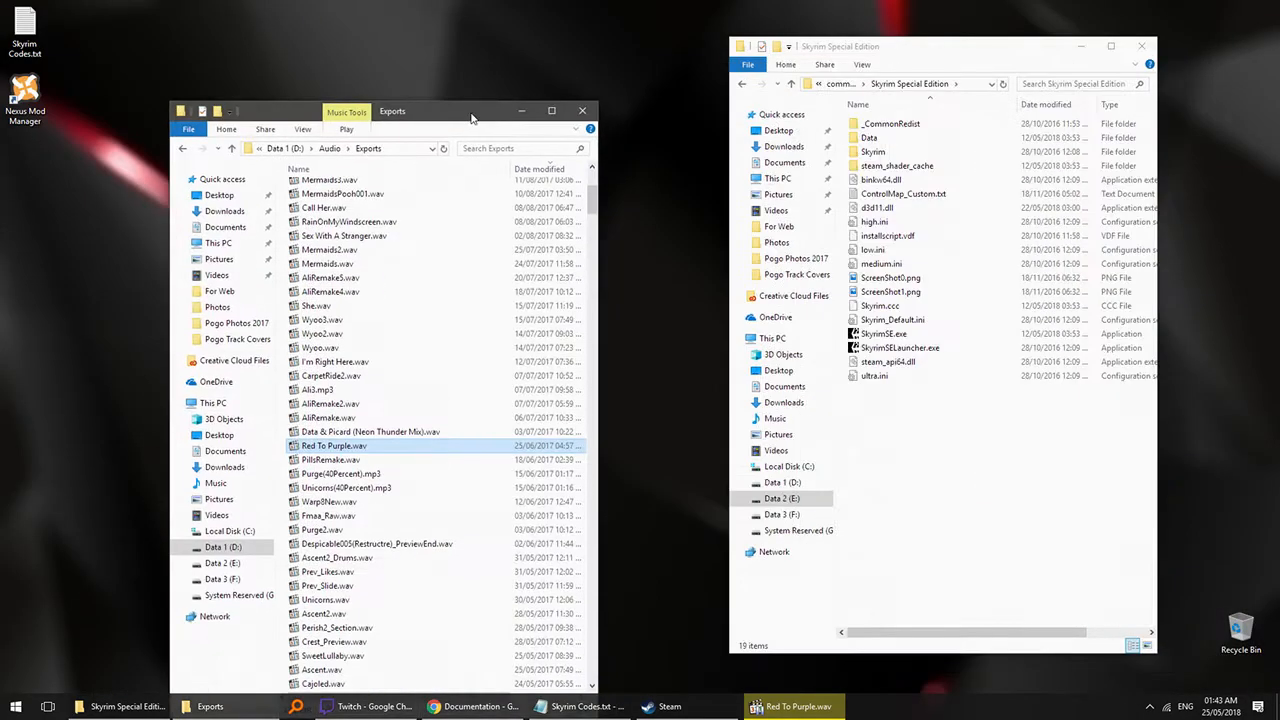
click(573, 106)
double_click(1005, 55)
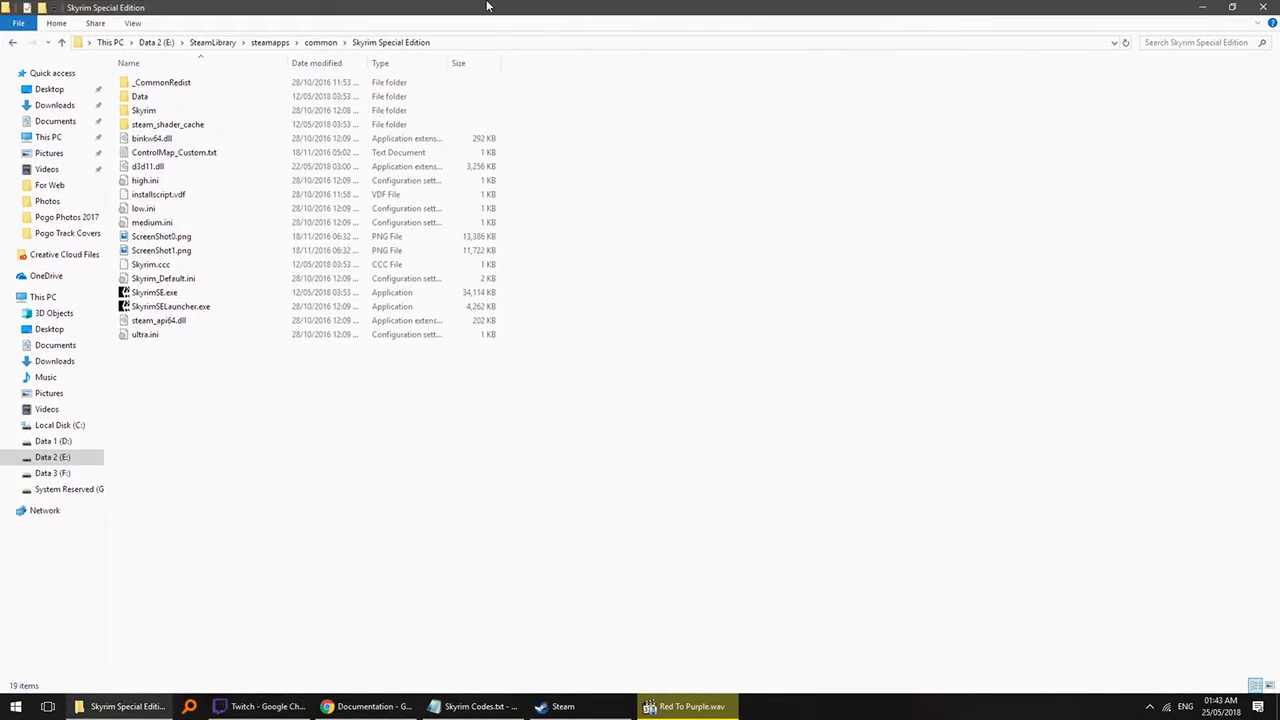
drag(489, 6, 232, 64)
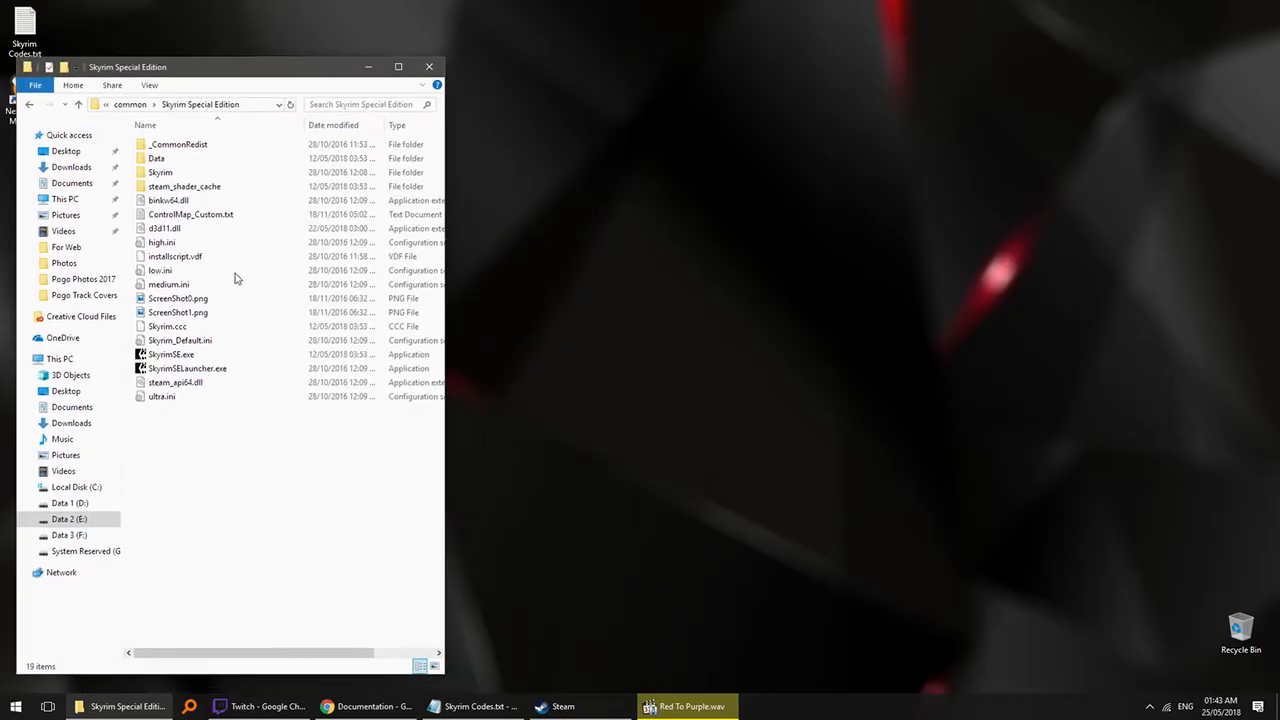
click(397, 66)
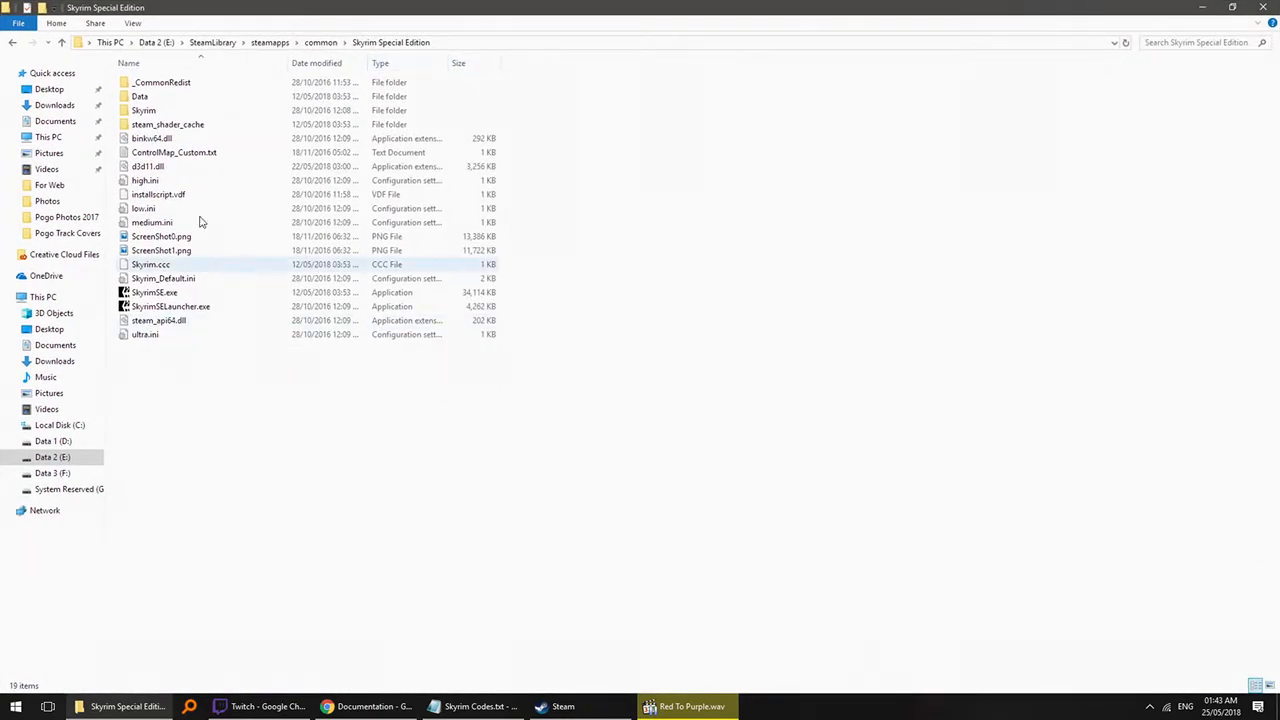
- Delete d3d11.dll from the Skyrim Special Edition folder
click(150, 166)
right_click(150, 166)
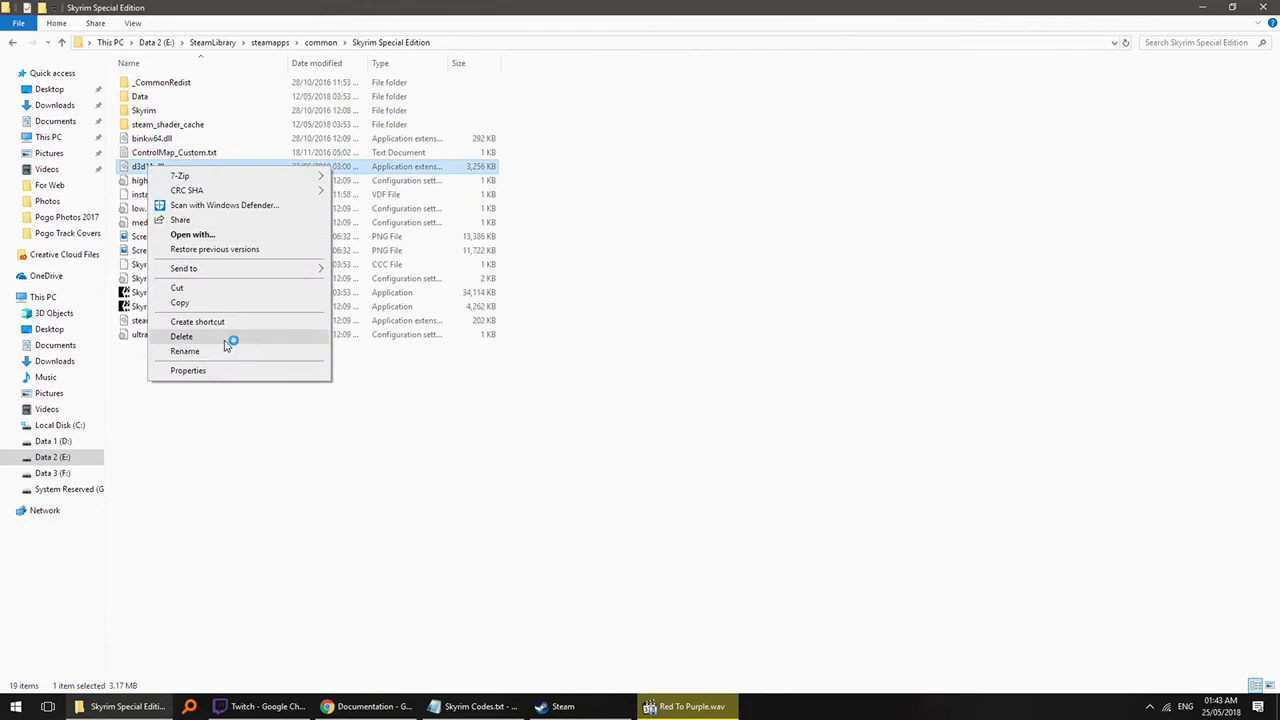
click(181, 337)
- Check the Skyrim Special Edition folder's properties and make a backup copy of the folder within the common folder
click(330, 43)
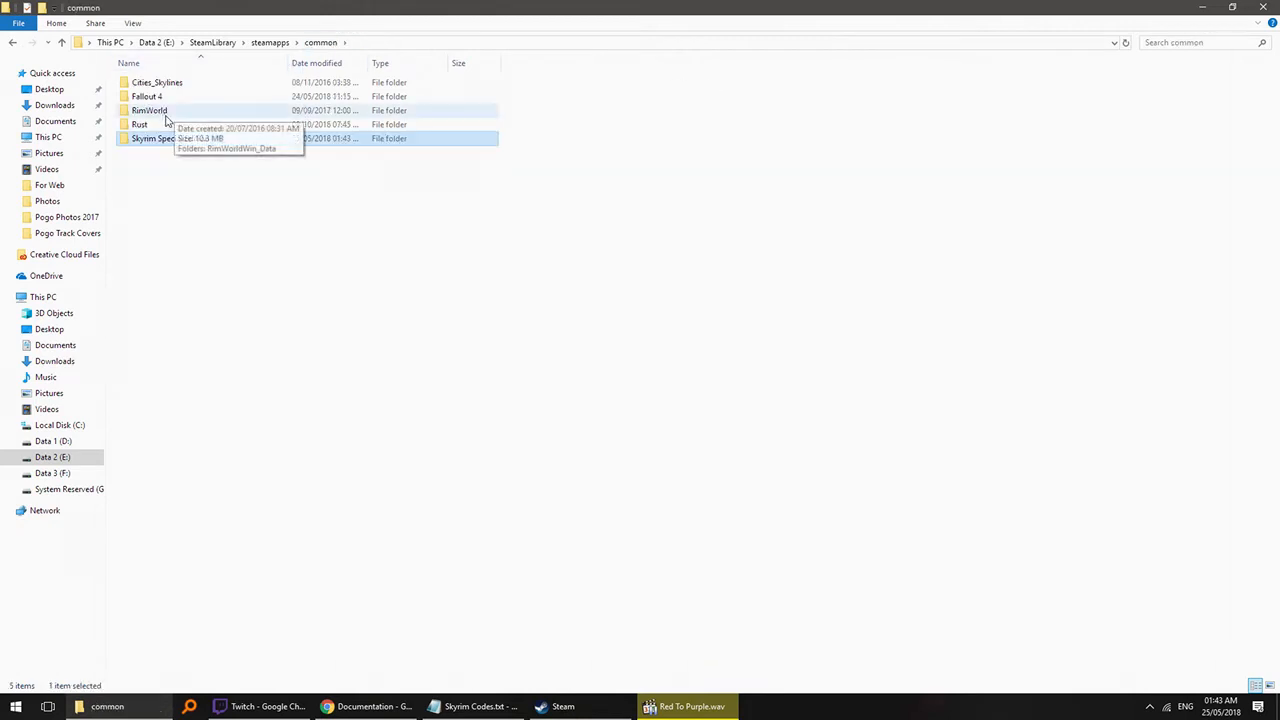
right_click(186, 139)
click(255, 392)
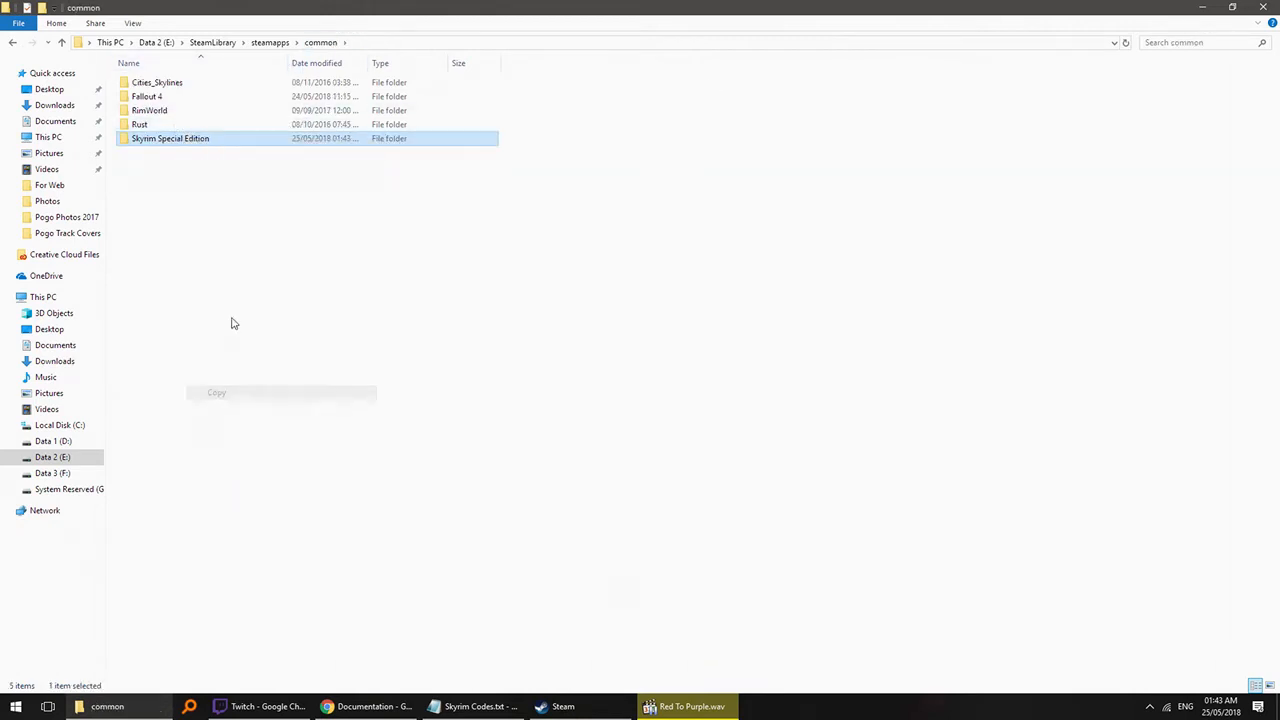
right_click(231, 323)
right_click(206, 137)
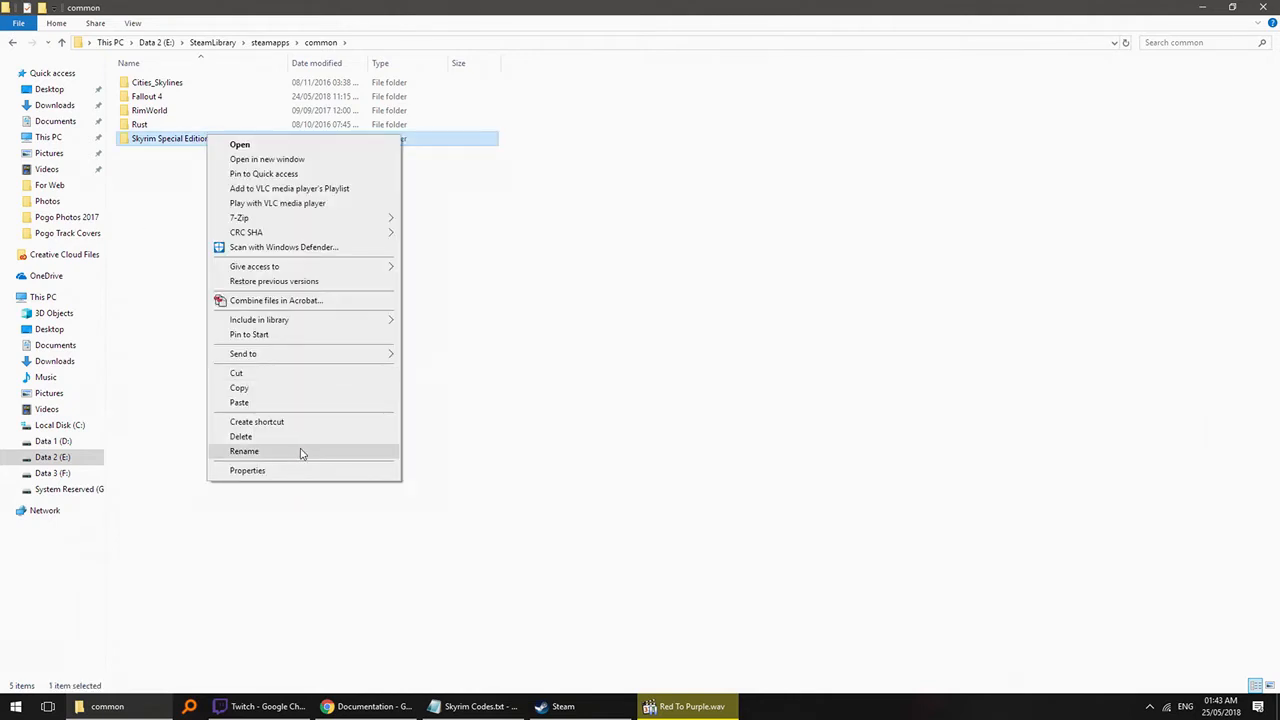
click(351, 470)
click(383, 442)
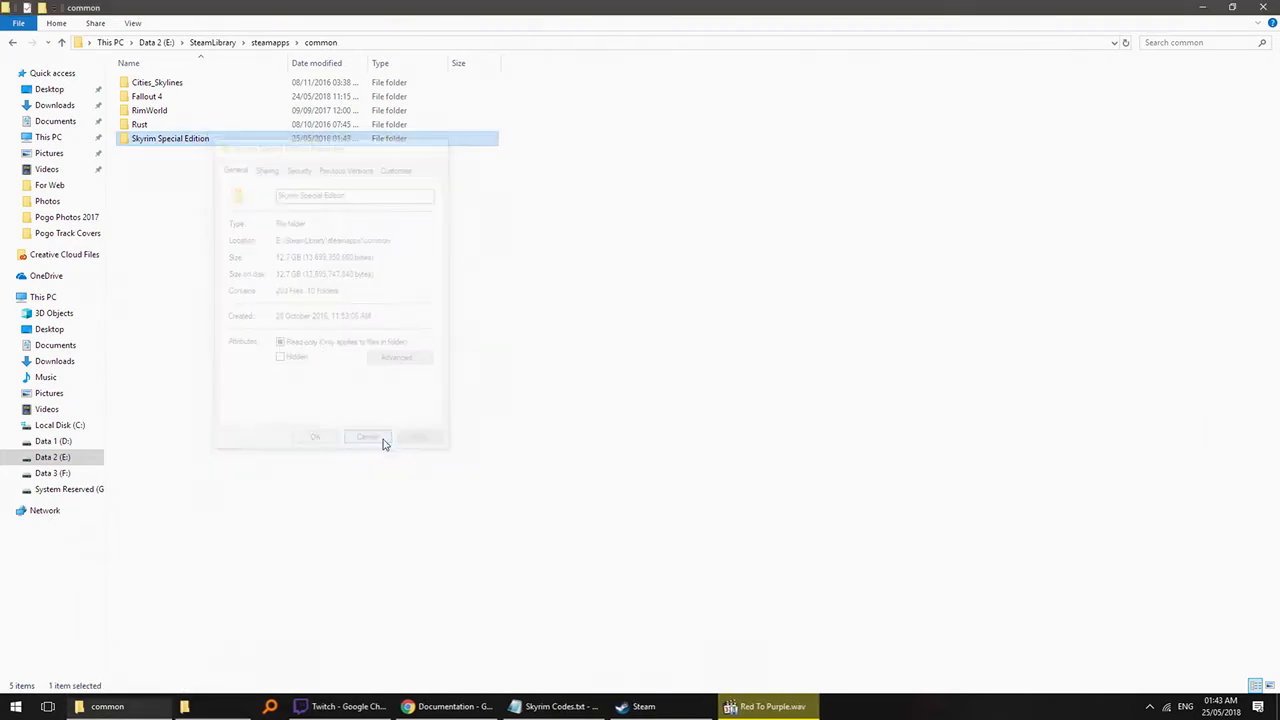
right_click(186, 138)
right_click(209, 243)
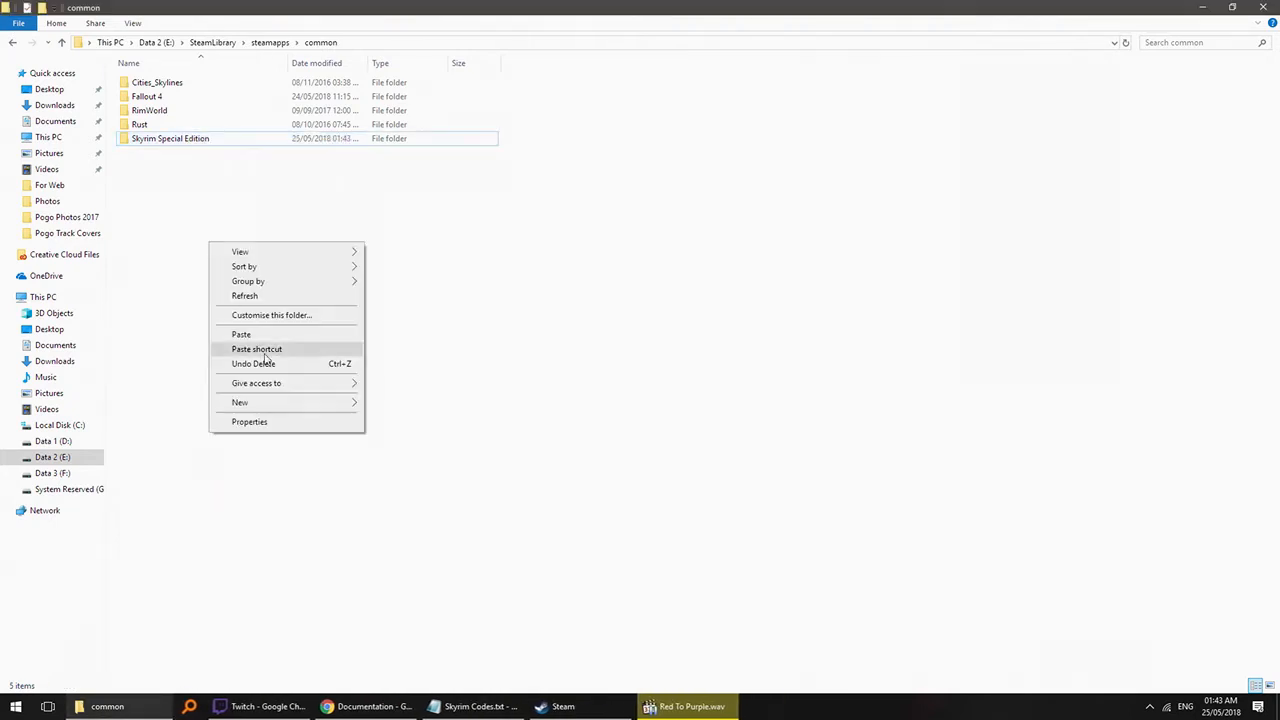
click(250, 334)
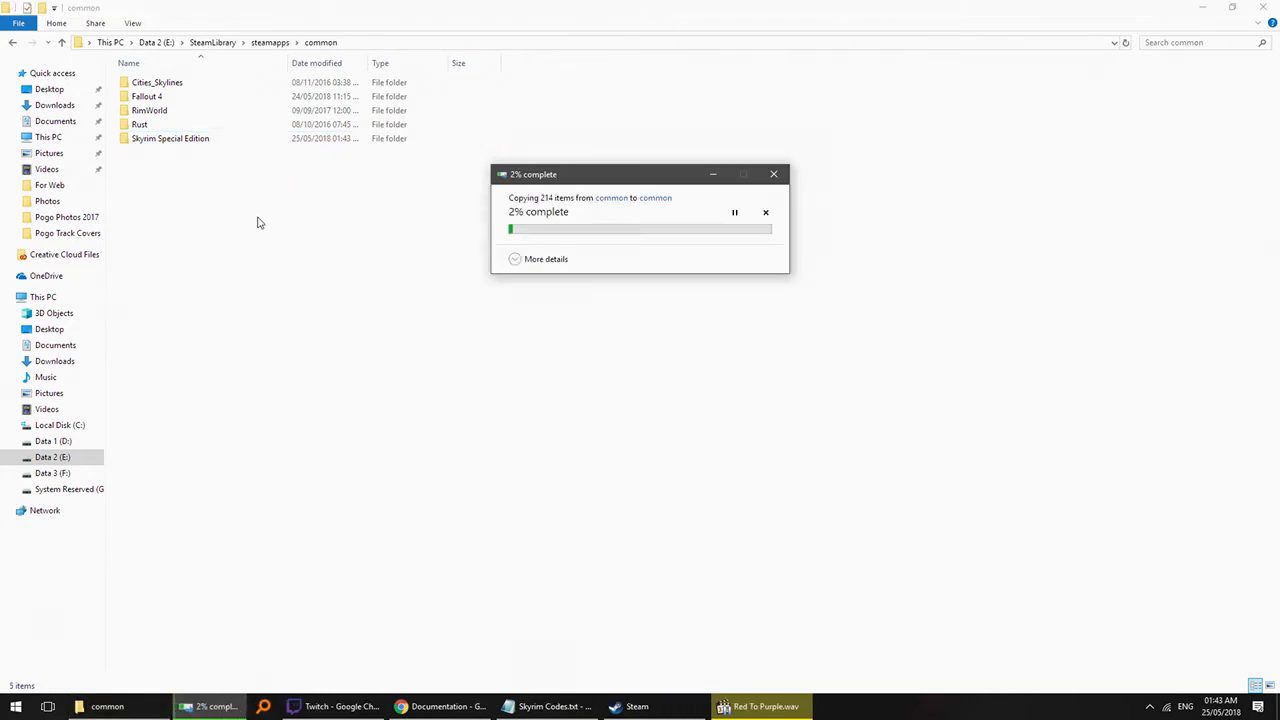
- Bring up the Twitch stream chat and read back through the earlier viewer messages while the folder copies
click(393, 703)
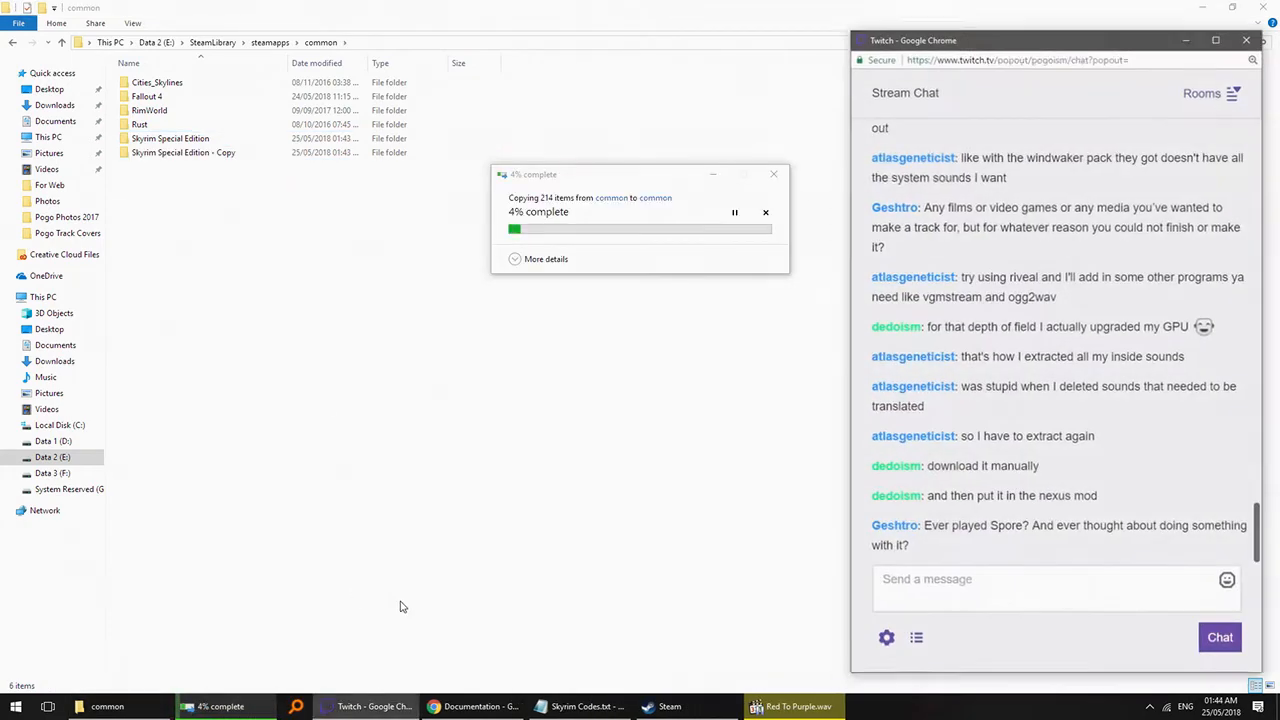
click(1060, 597)
scroll(1075, 500, up, 5)
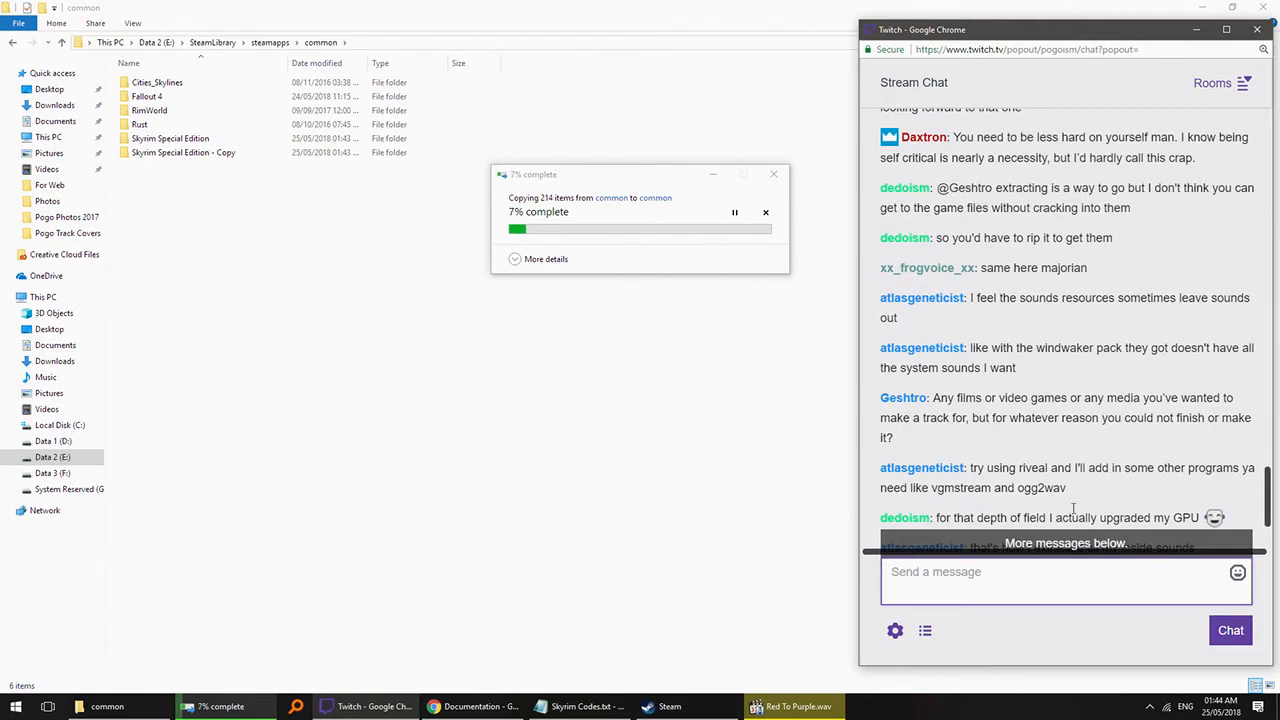
scroll(1115, 422, up, 3)
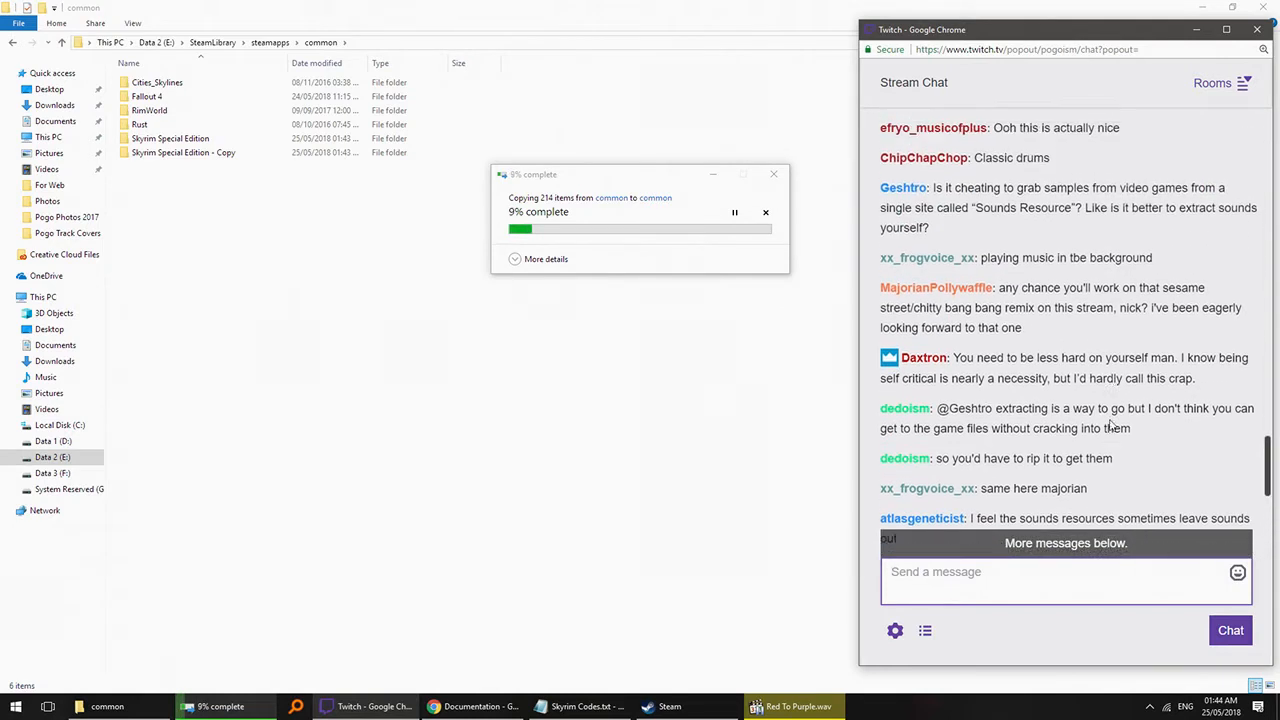
scroll(1110, 422, down, 2)
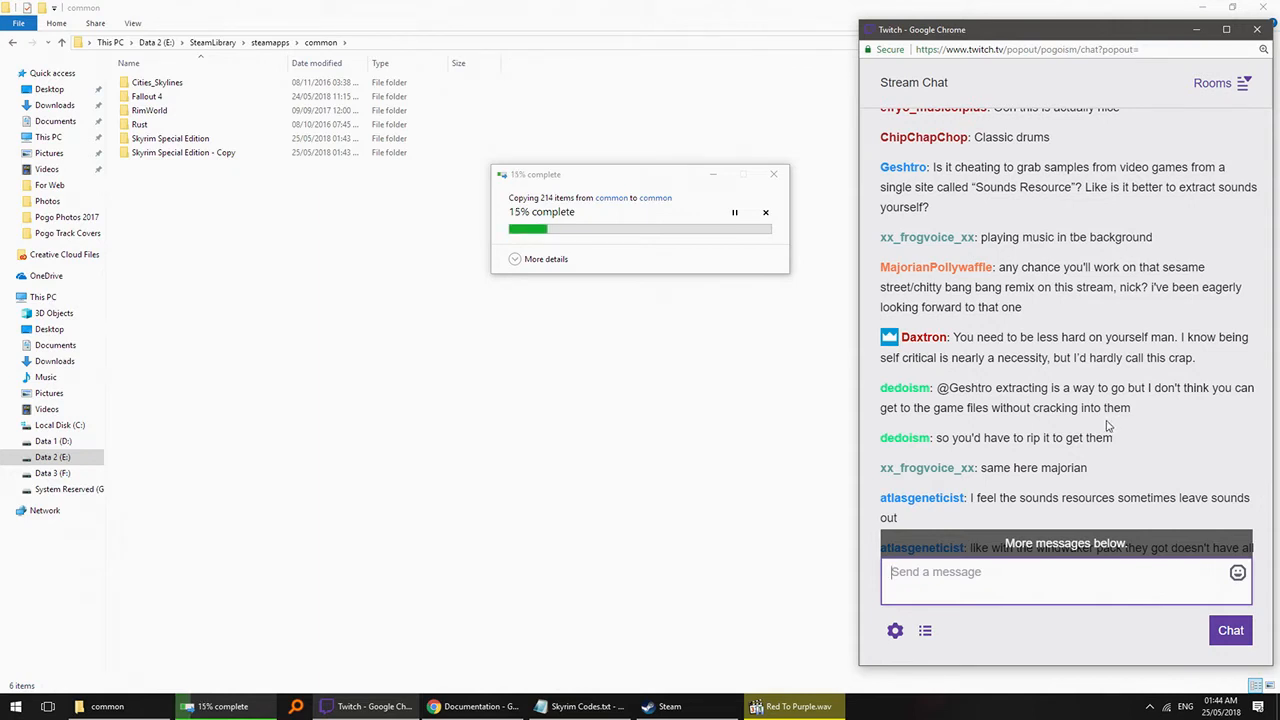
scroll(1107, 426, down, 2)
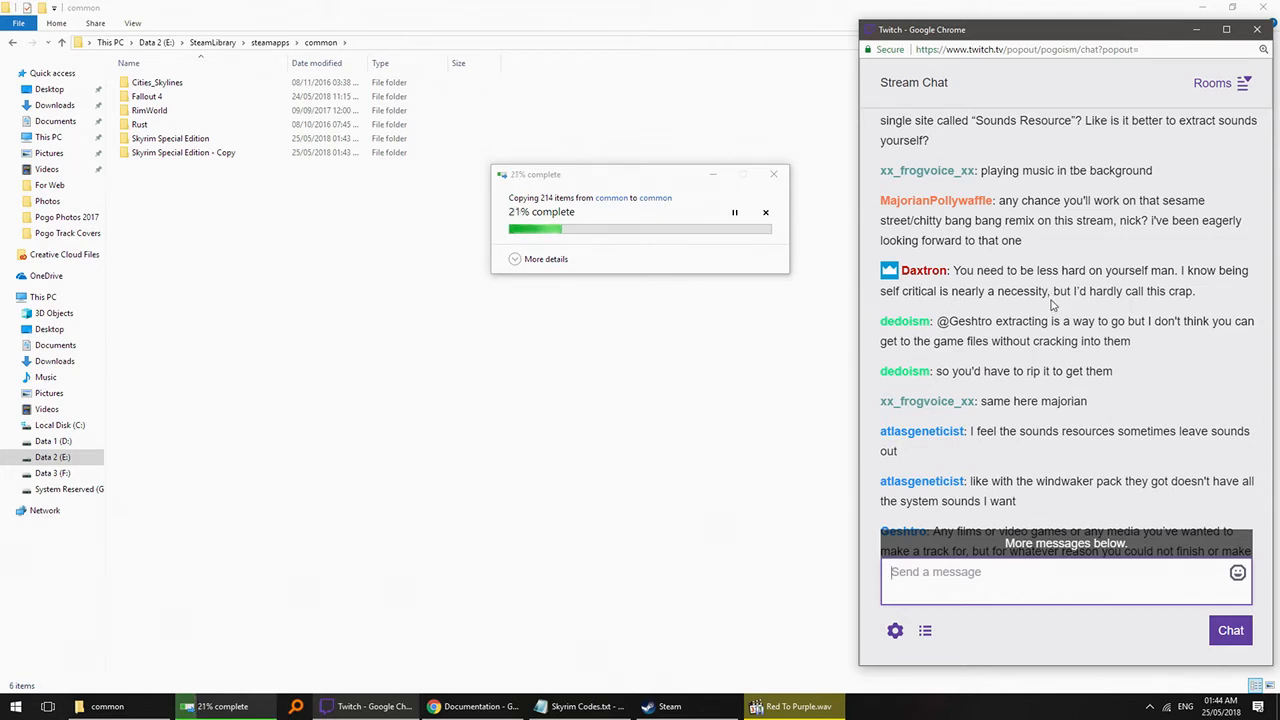
scroll(1050, 318, down, 1)
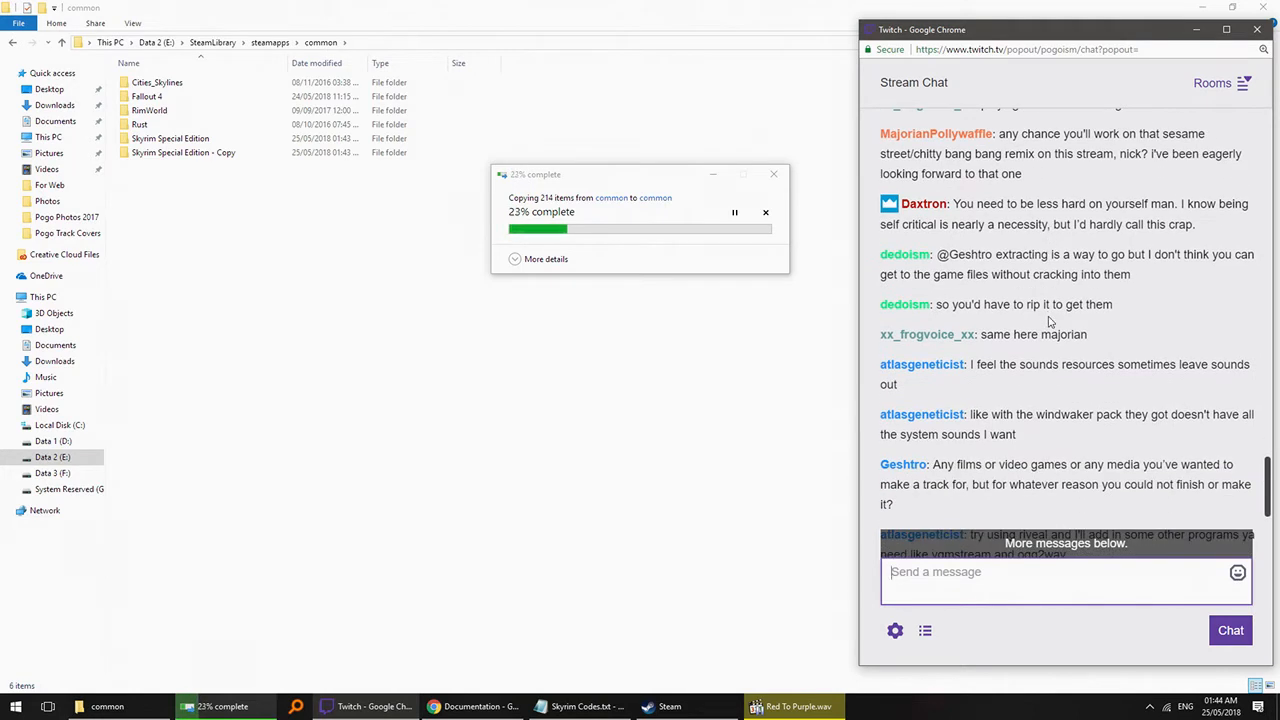
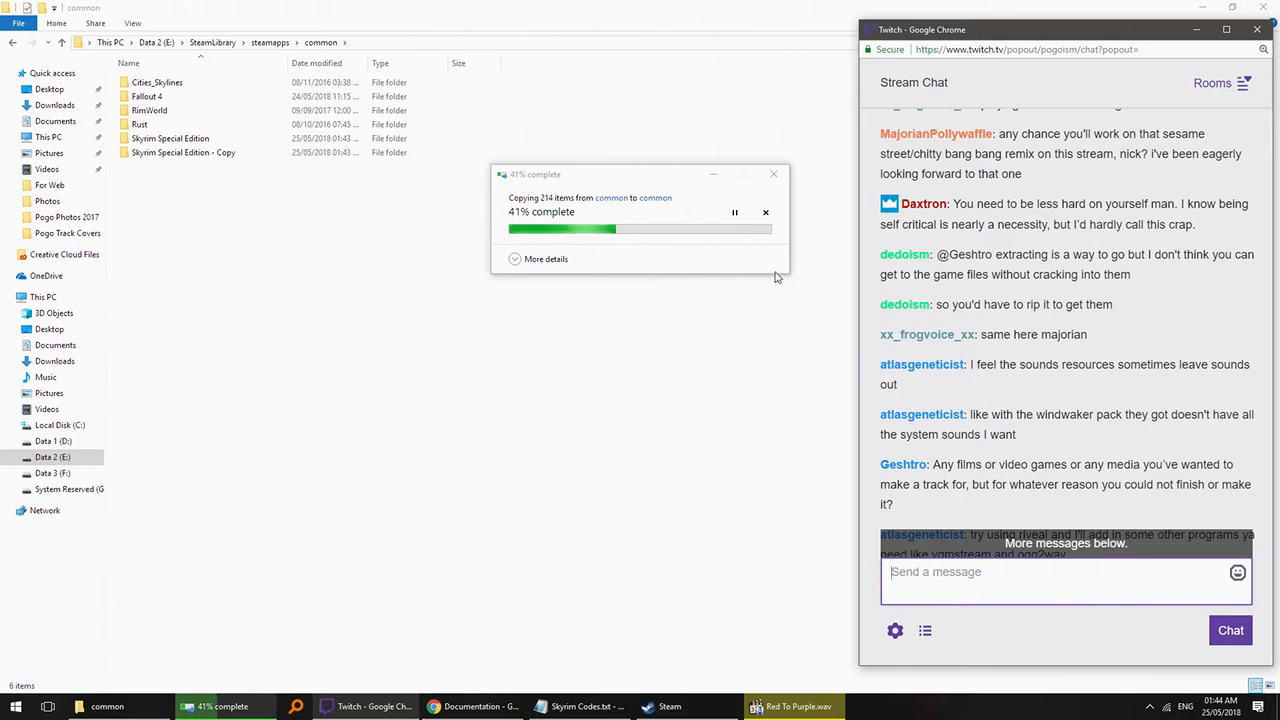
click(772, 270)
click(1136, 331)
scroll(1136, 335, down, 1)
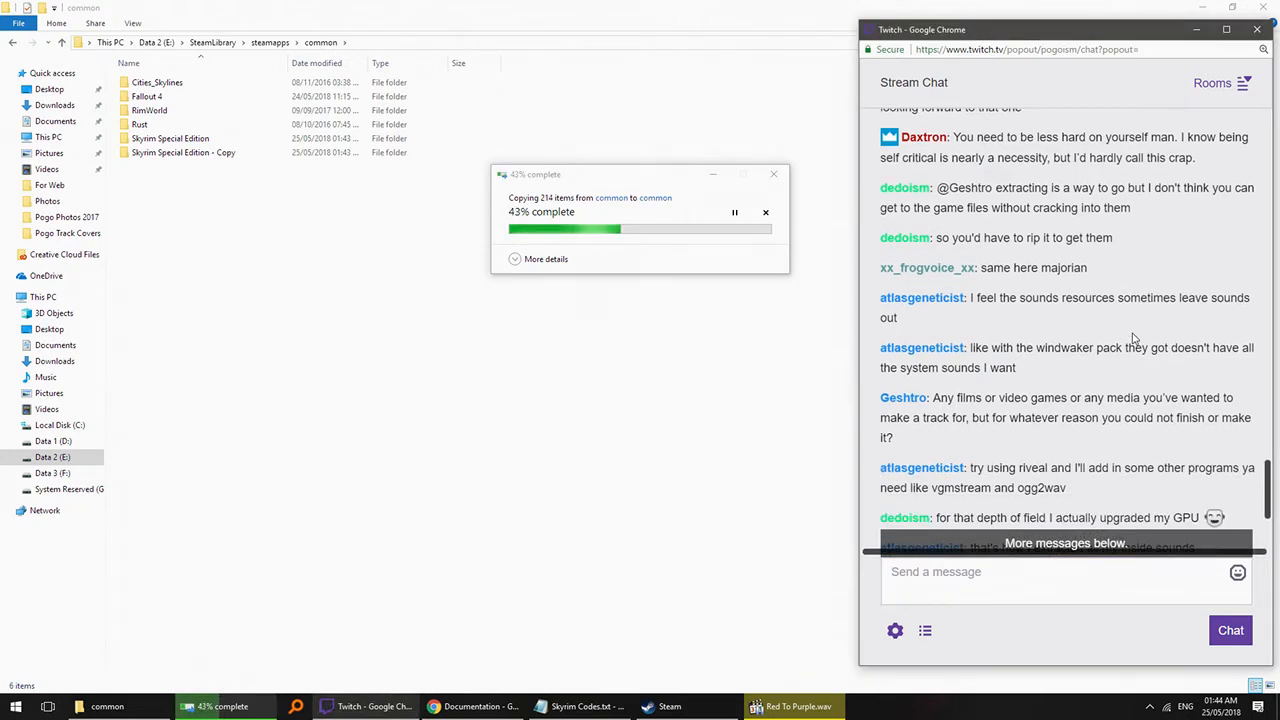
scroll(1130, 342, down, 1)
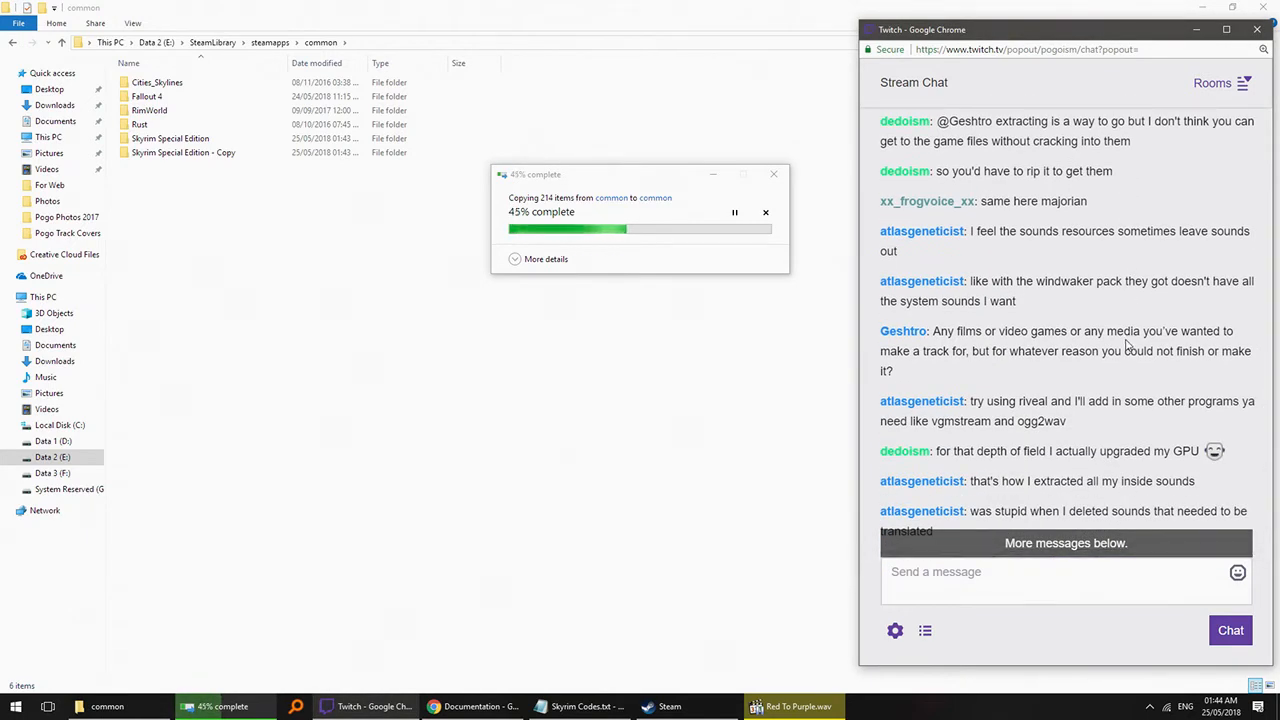
drag(971, 233, 985, 250)
click(984, 250)
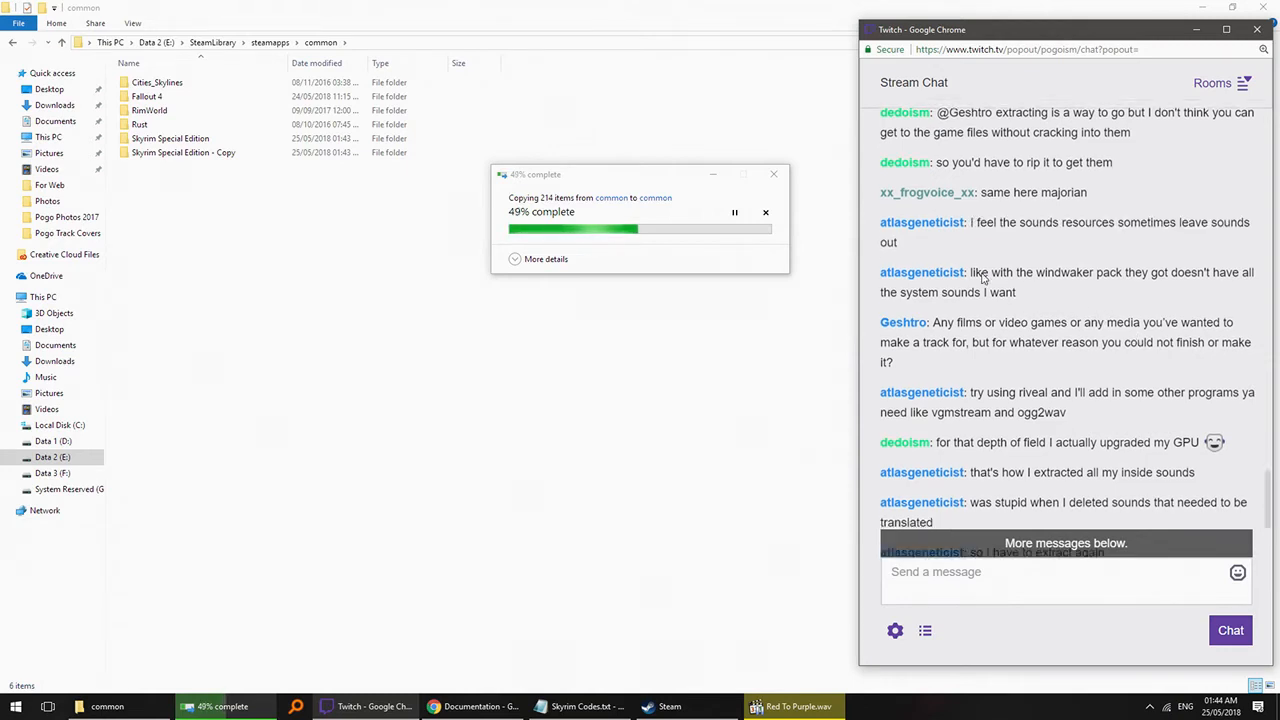
scroll(986, 278, down, 1)
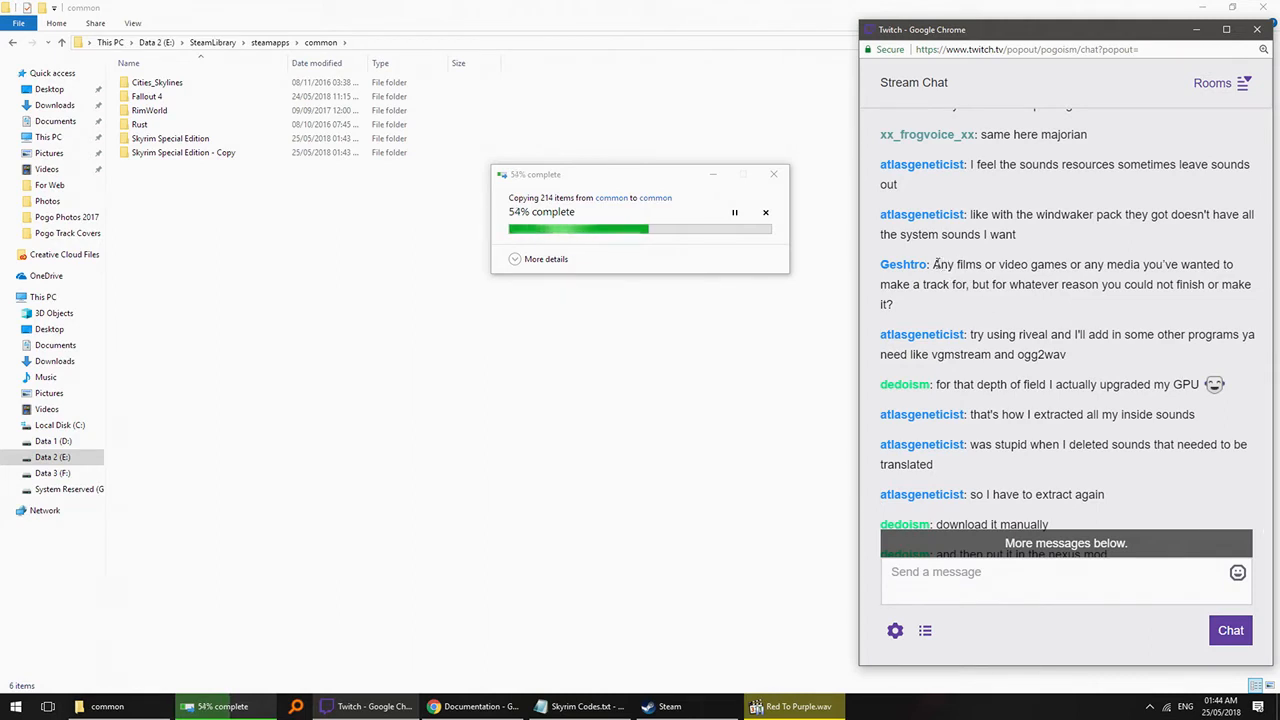
- Read the chat question about films or games wanted for a track and the message about using riveal, vgmstream and ogg2wav
drag(933, 264, 951, 307)
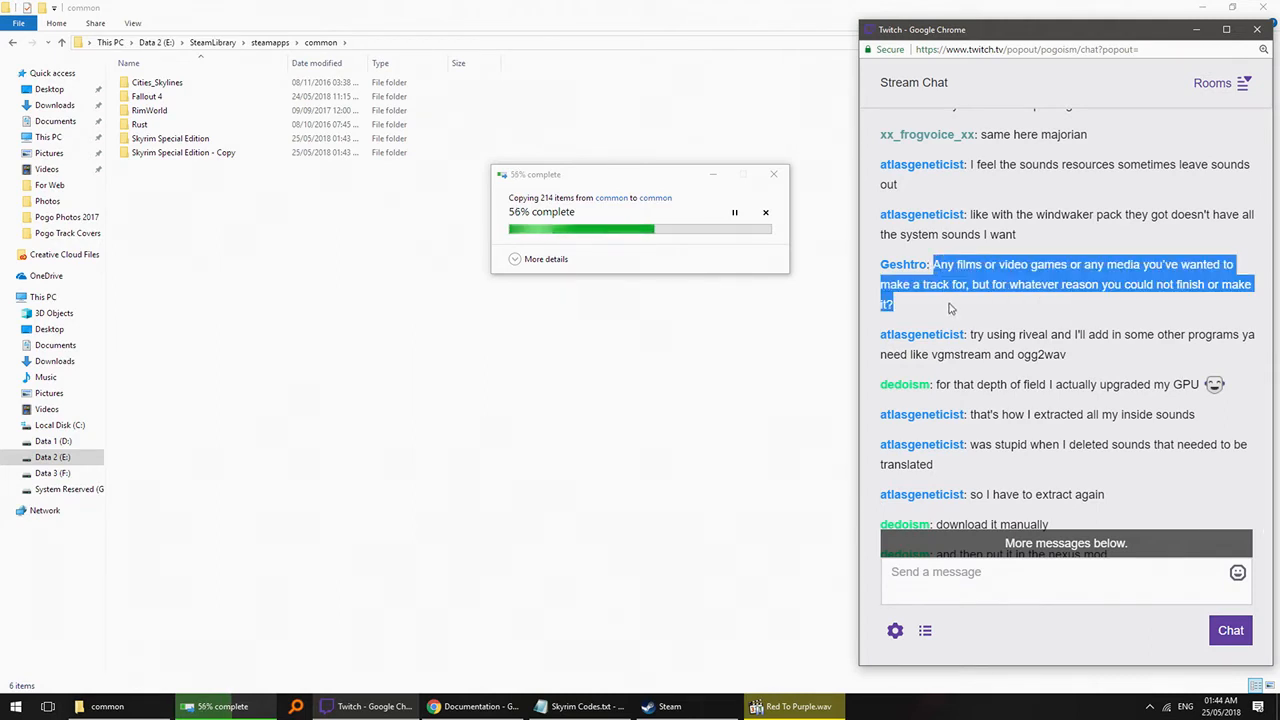
click(951, 309)
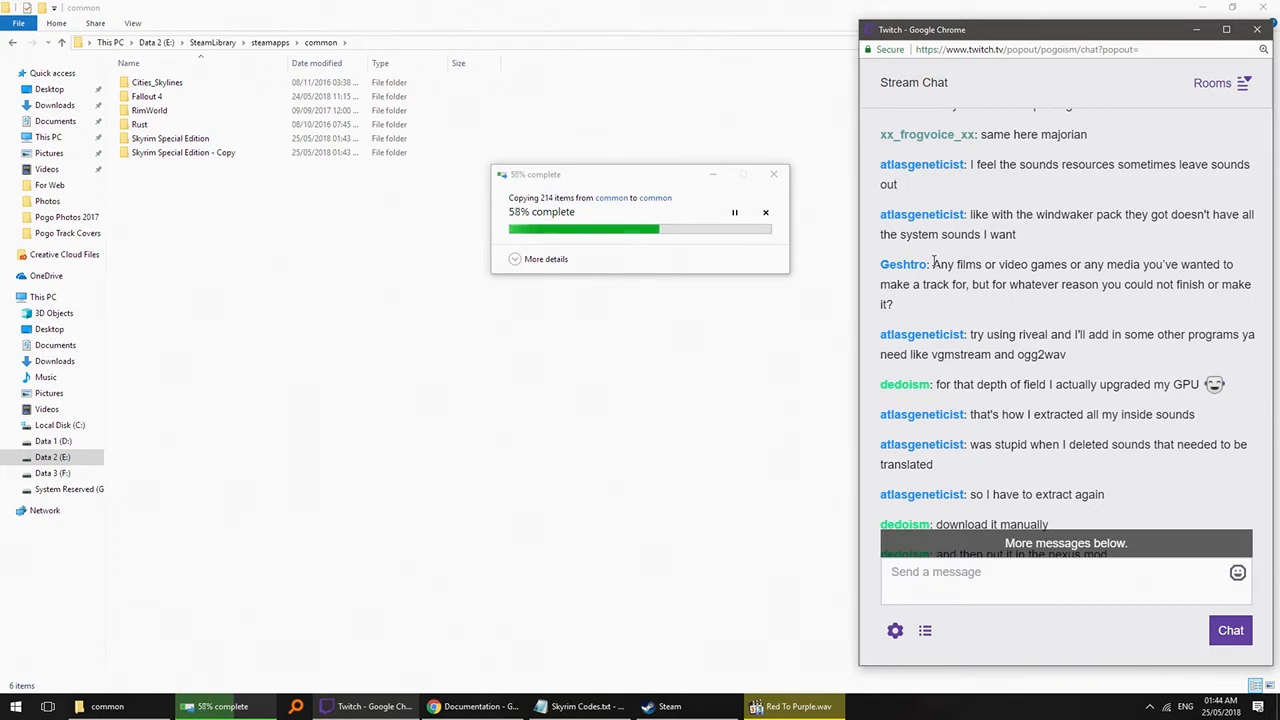
drag(933, 264, 952, 307)
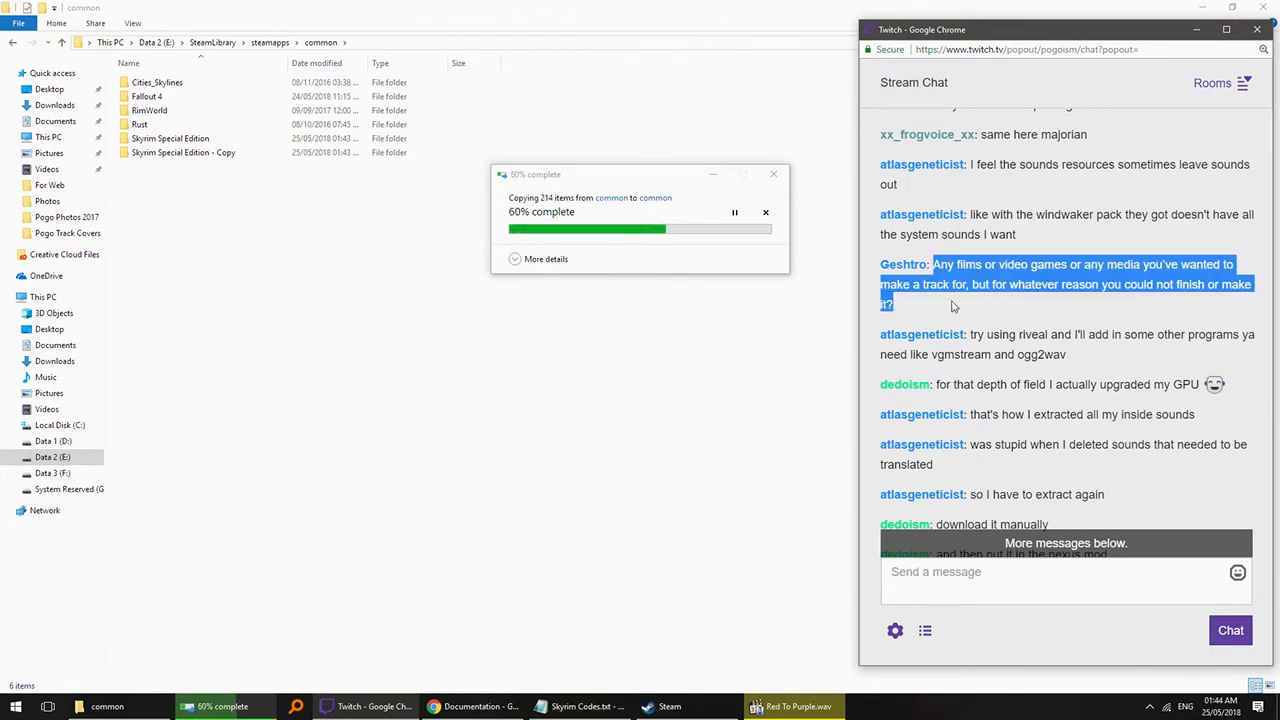
click(955, 317)
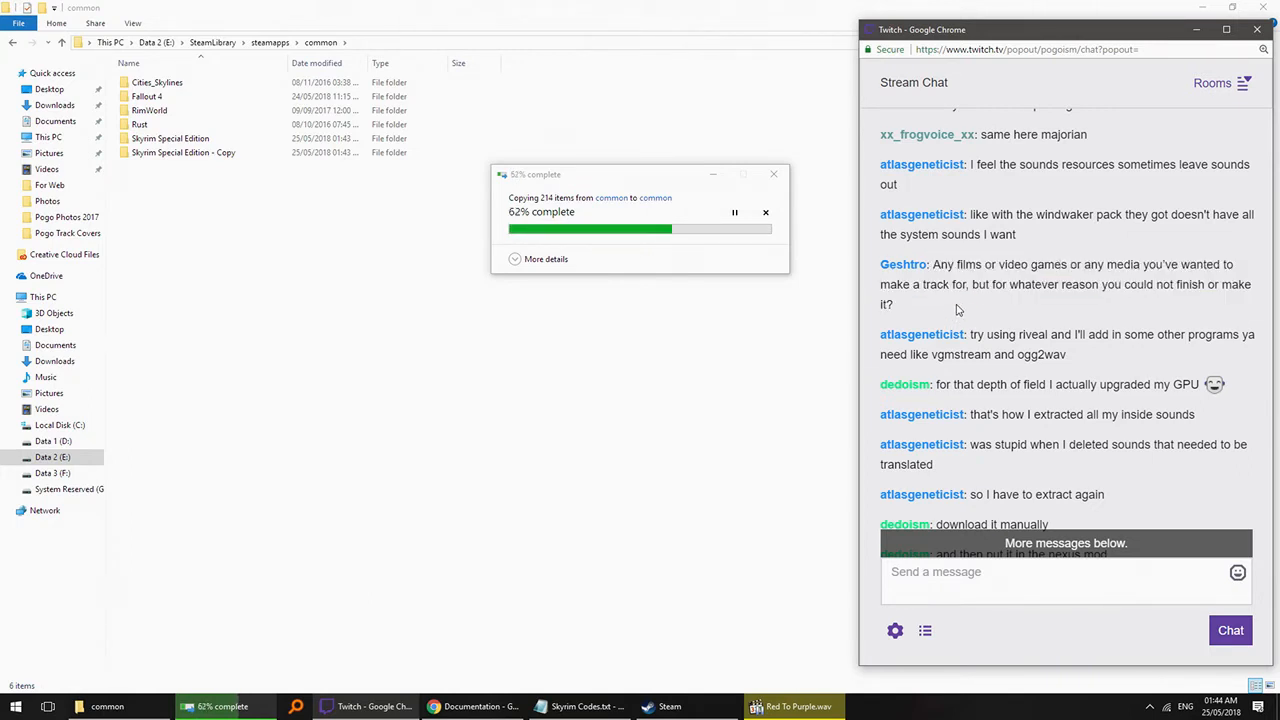
scroll(957, 310, down, 1)
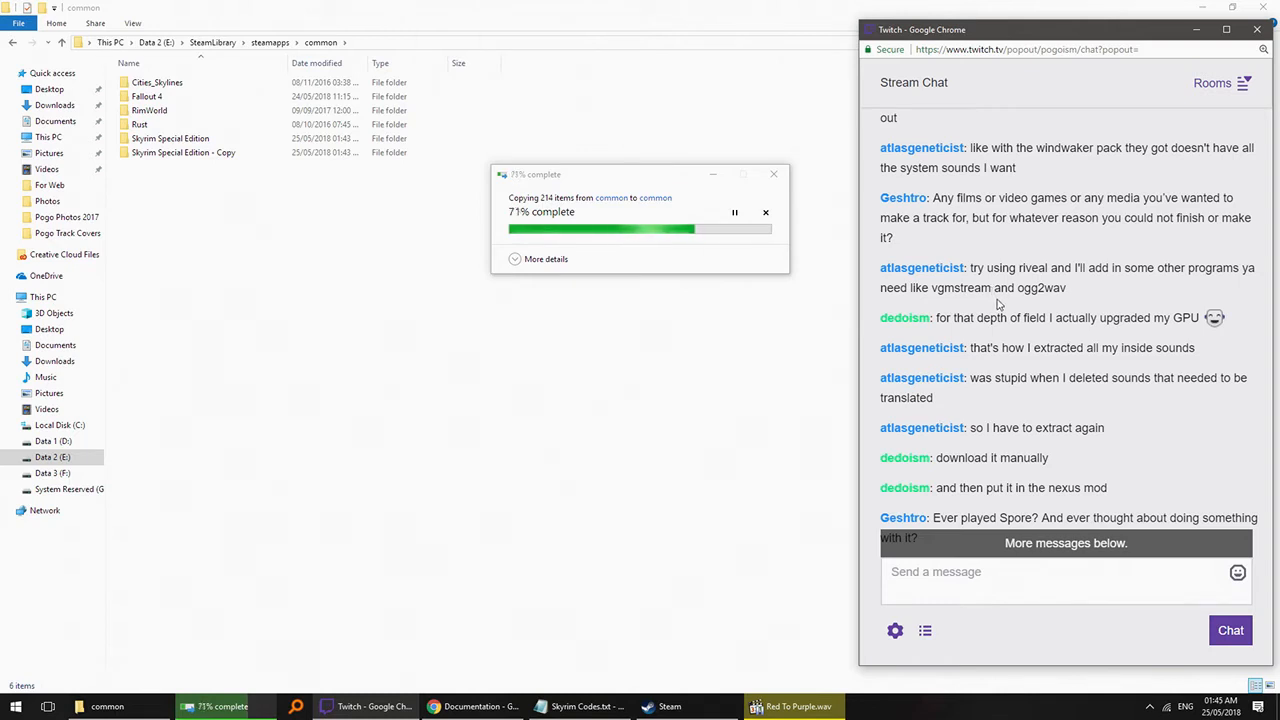
scroll(1002, 304, down, 1)
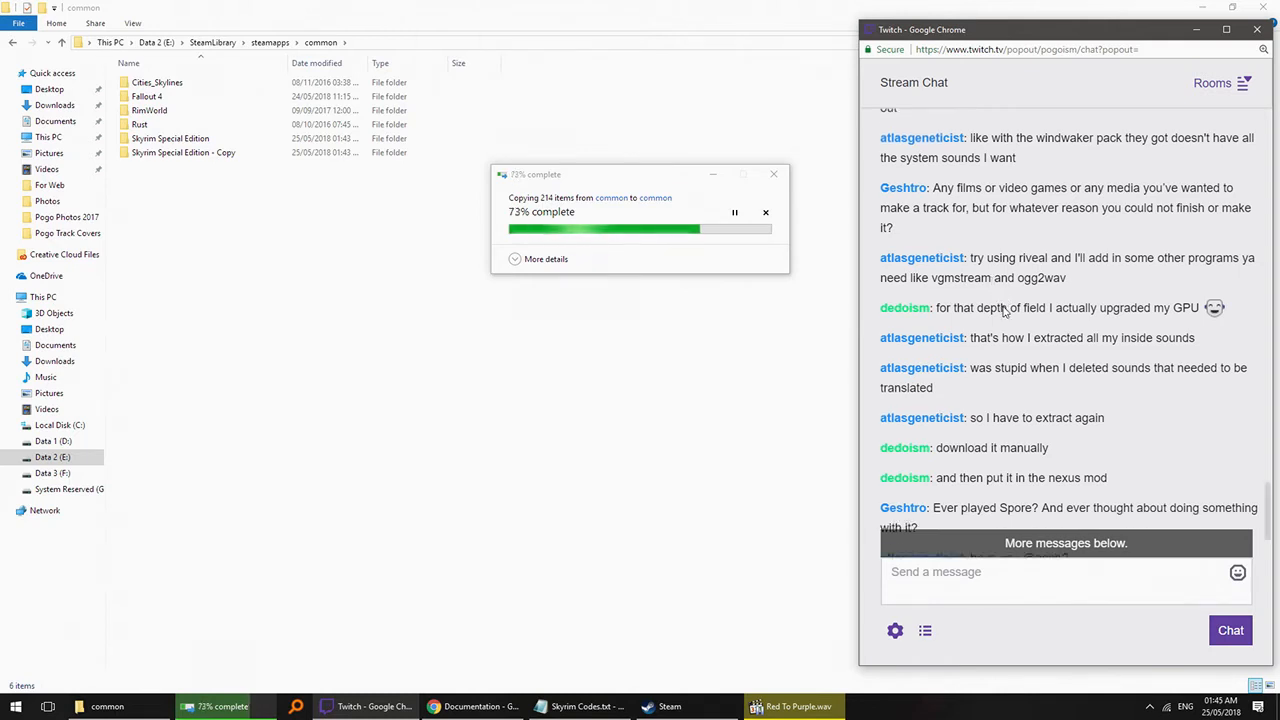
drag(1069, 225, 983, 201)
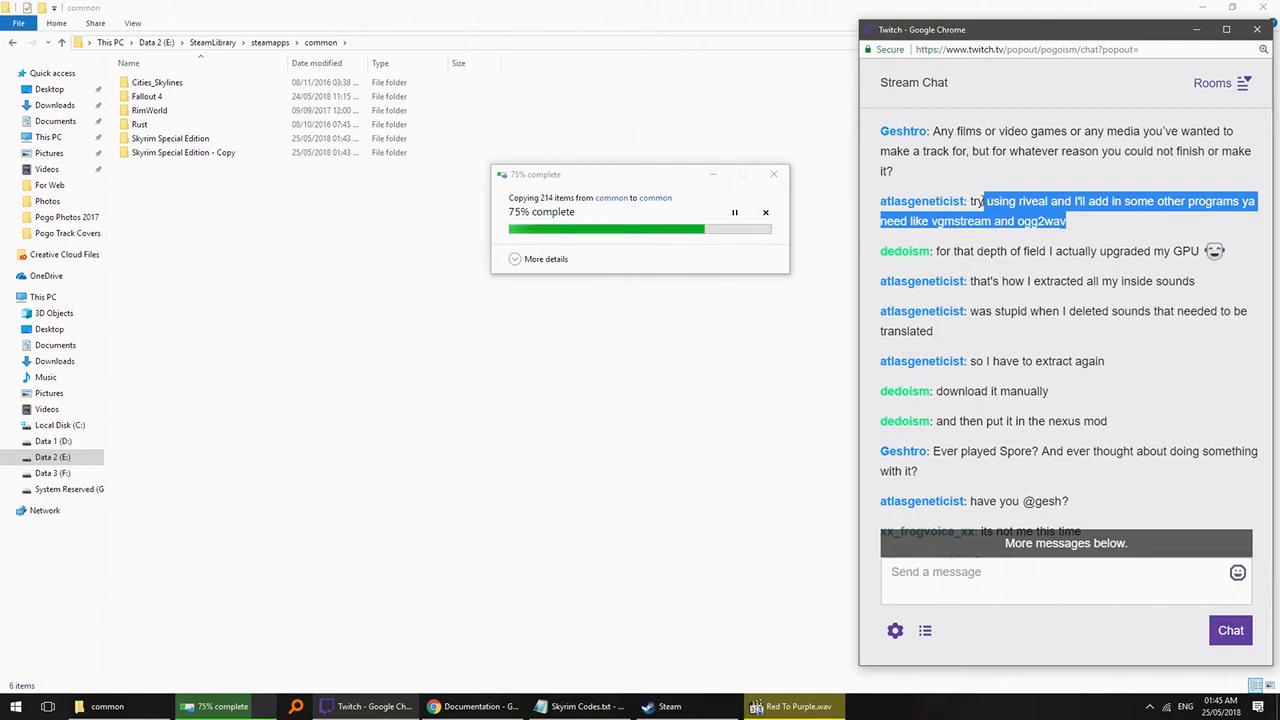
click(1112, 232)
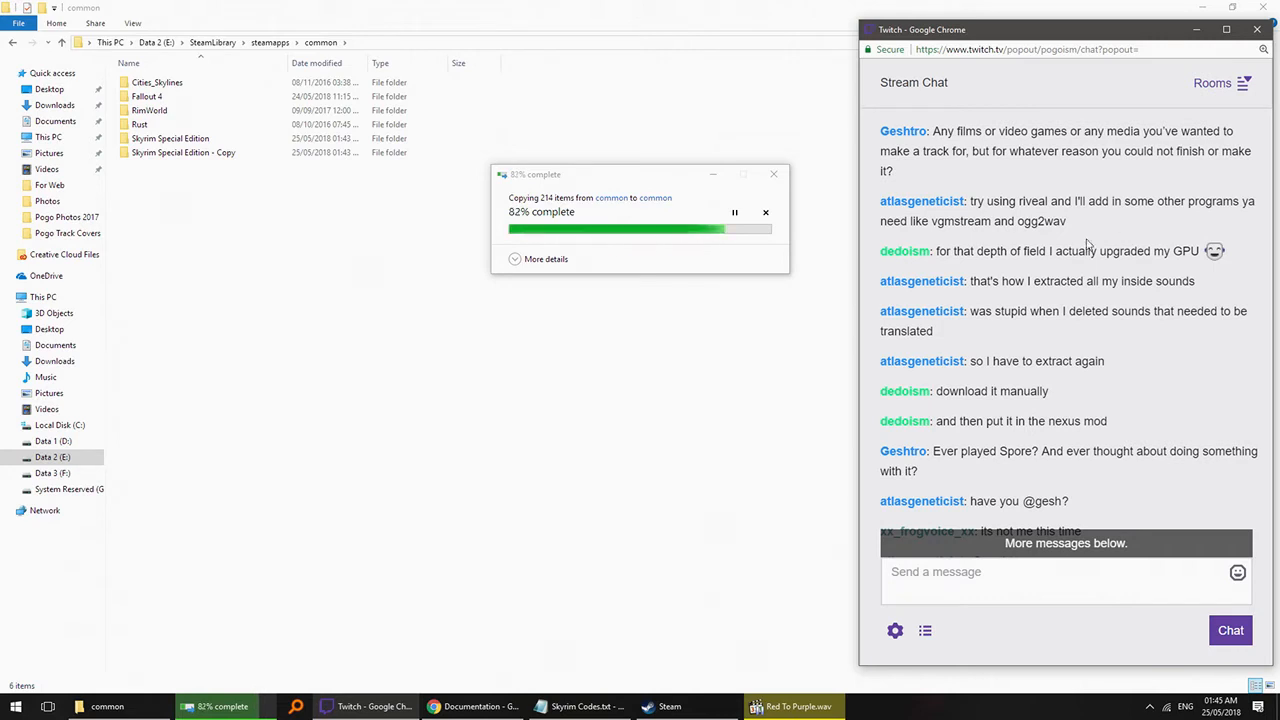
scroll(1018, 300, down, 1)
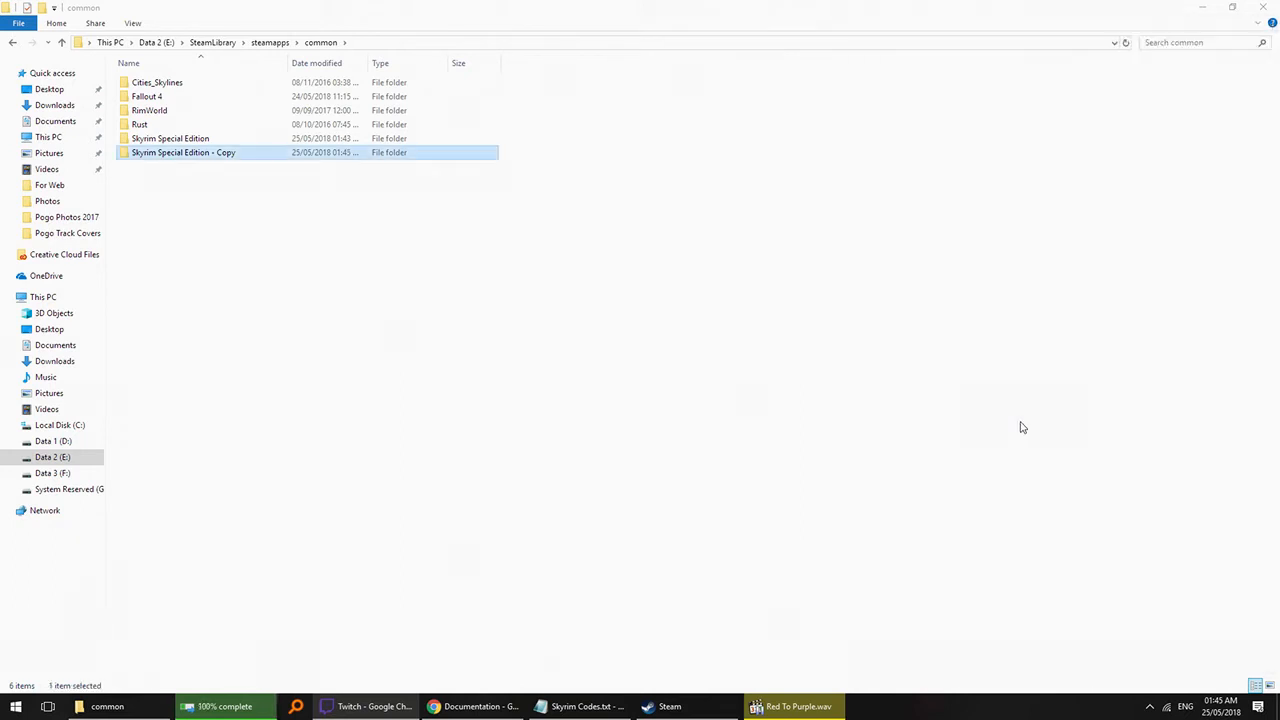
- Close the Red To Purple.wav media player window and return to the common folder
click(1022, 427)
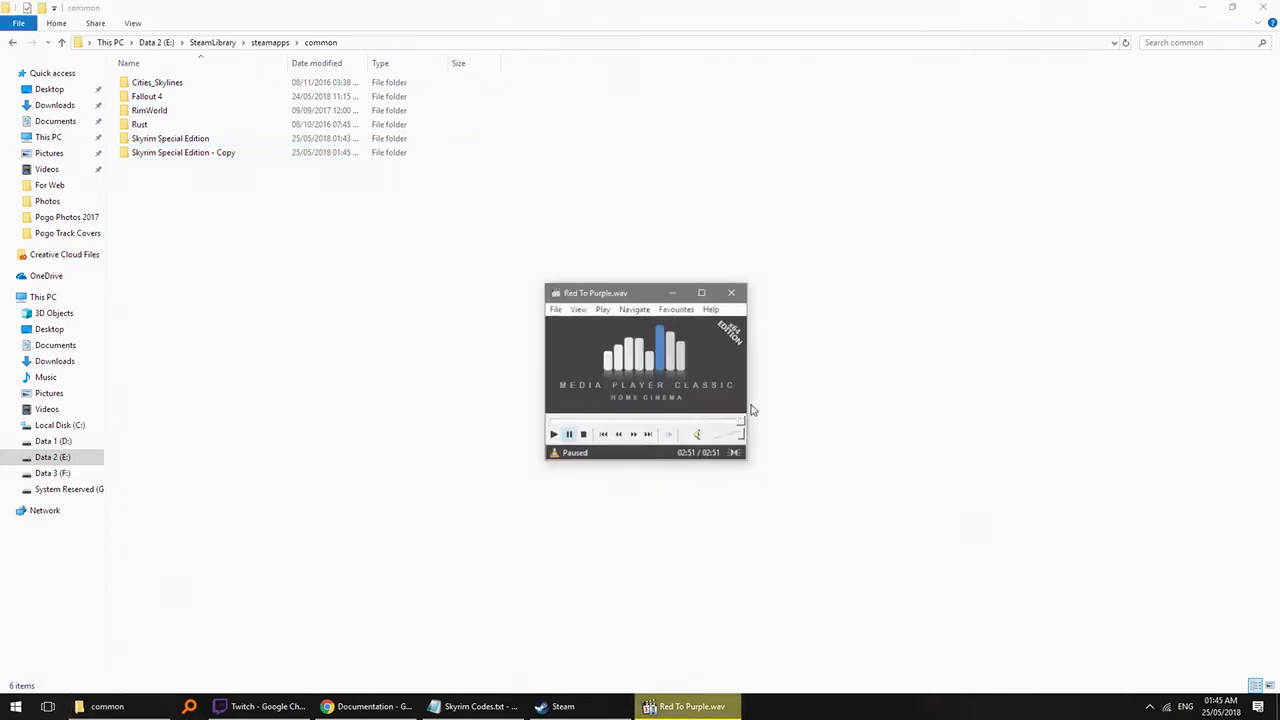
click(732, 256)
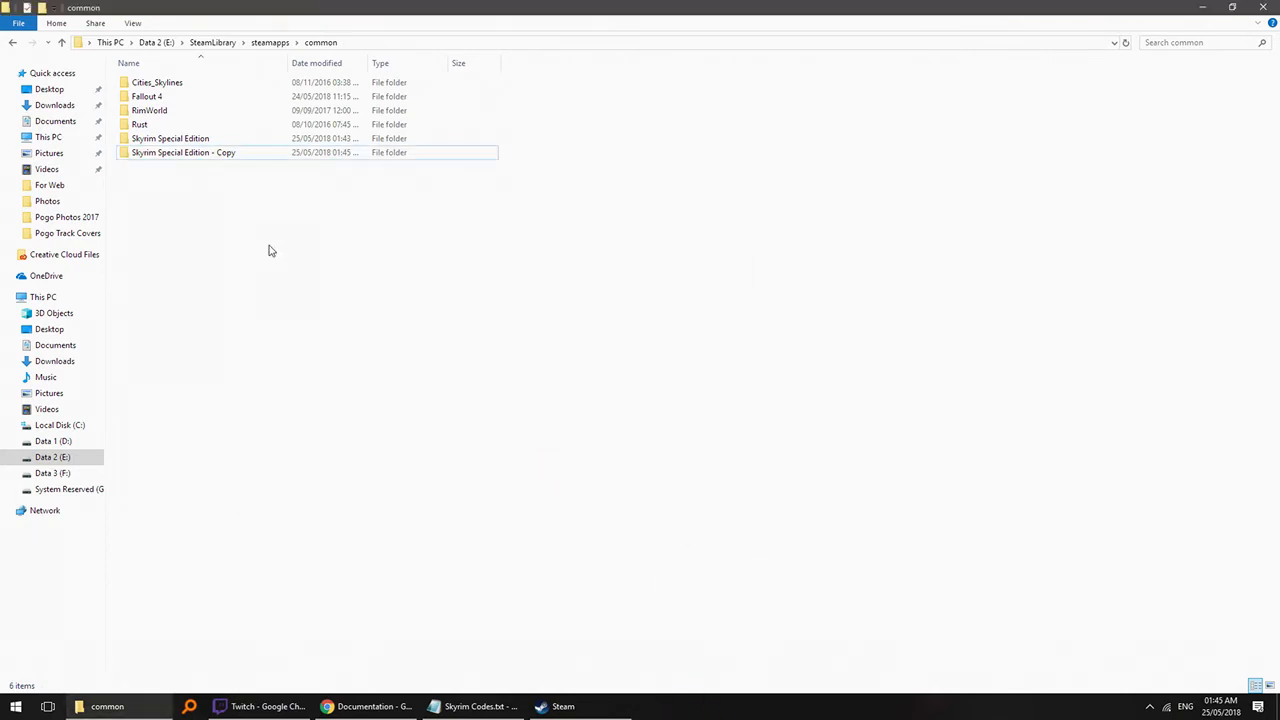
- Rename the copied game folder as Skyrim Special Edition BACKUP
right_click(229, 152)
click(303, 463)
key(End)
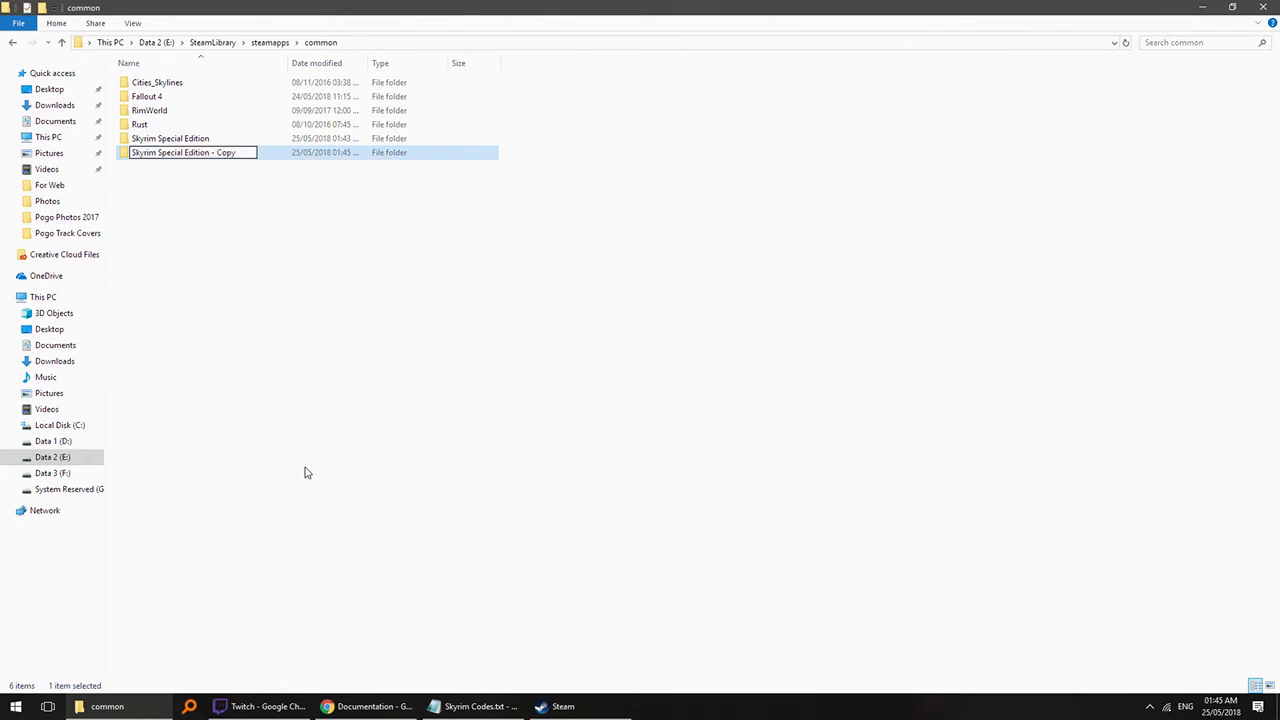
key(BackSpace)
key(BackSpace)
key(BackSpace)
key(BackSpace)
text(BACKUP)
key(Return)
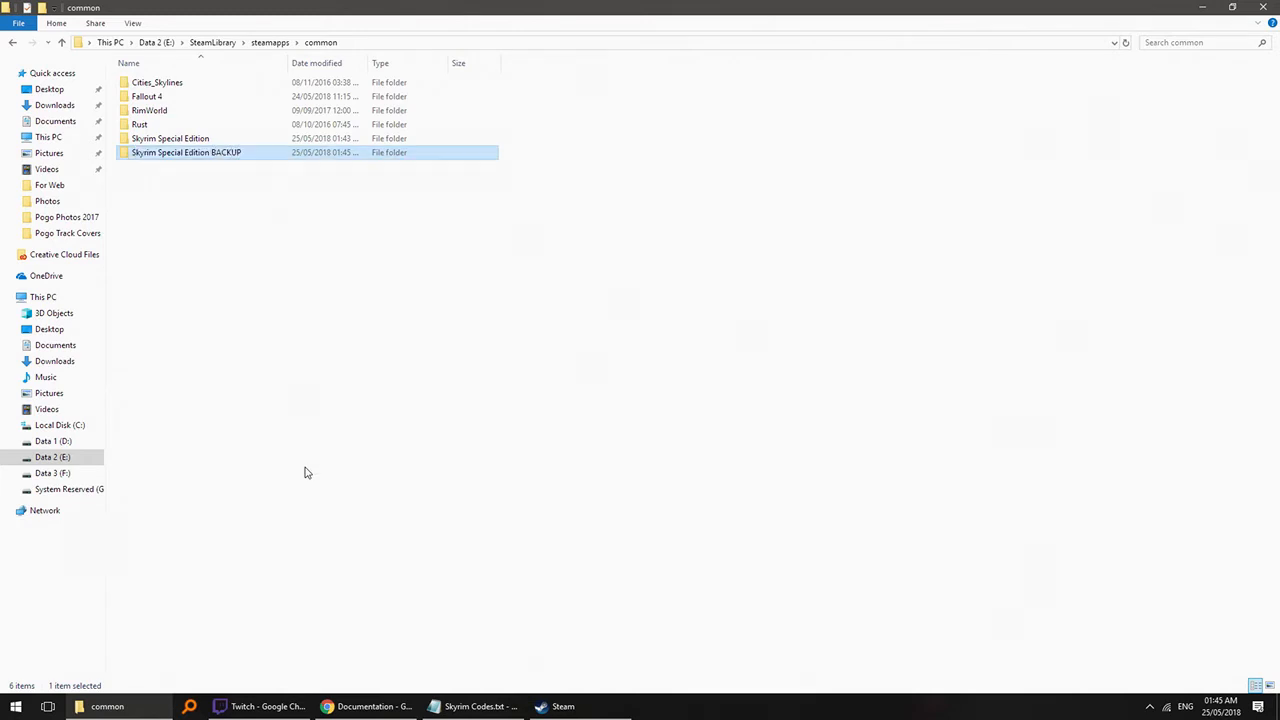
- Open the original Skyrim Special Edition folder and a second window beside it showing the Skyrim Modding folder in Downloads
double_click(205, 140)
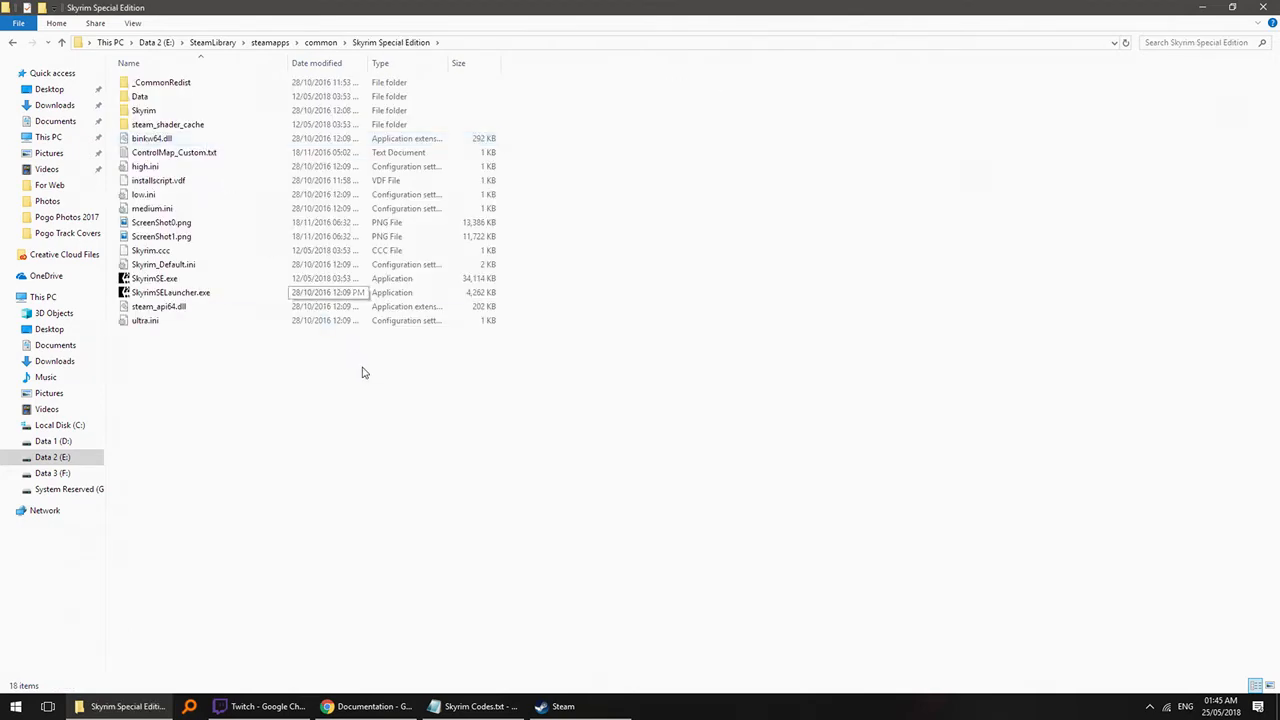
double_click(335, 7)
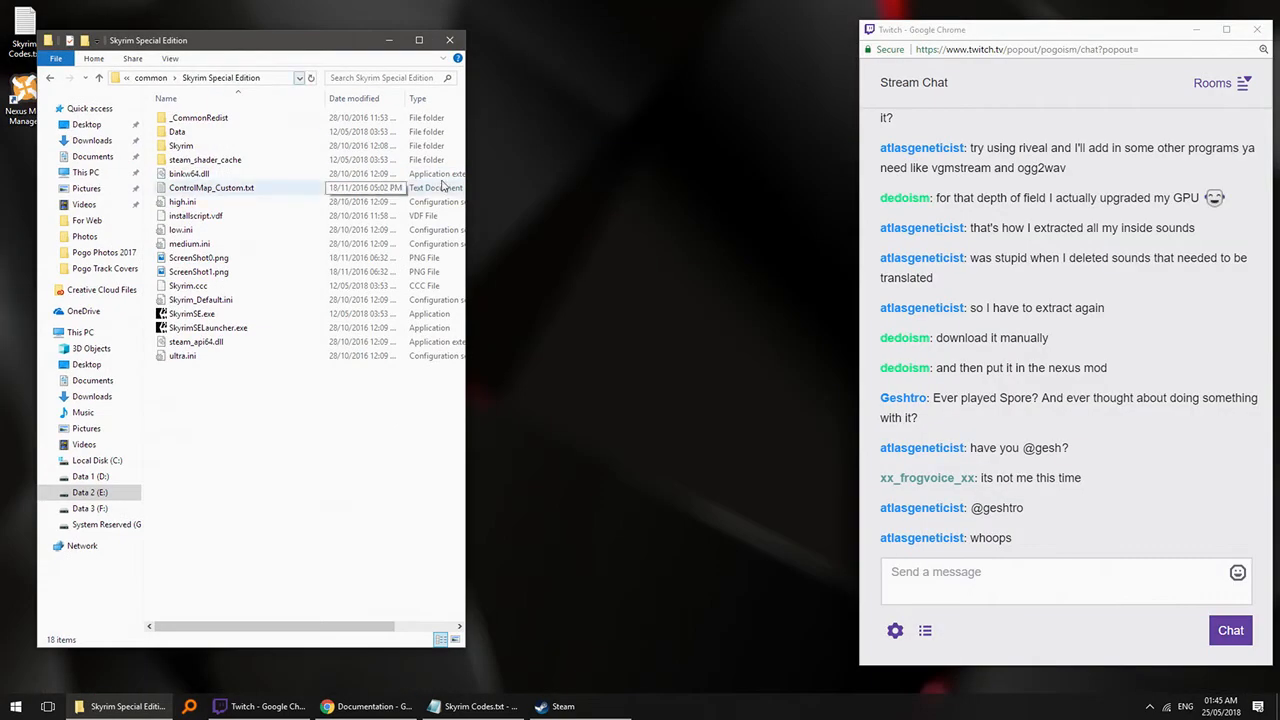
drag(470, 168, 663, 177)
key(ctrl+n)
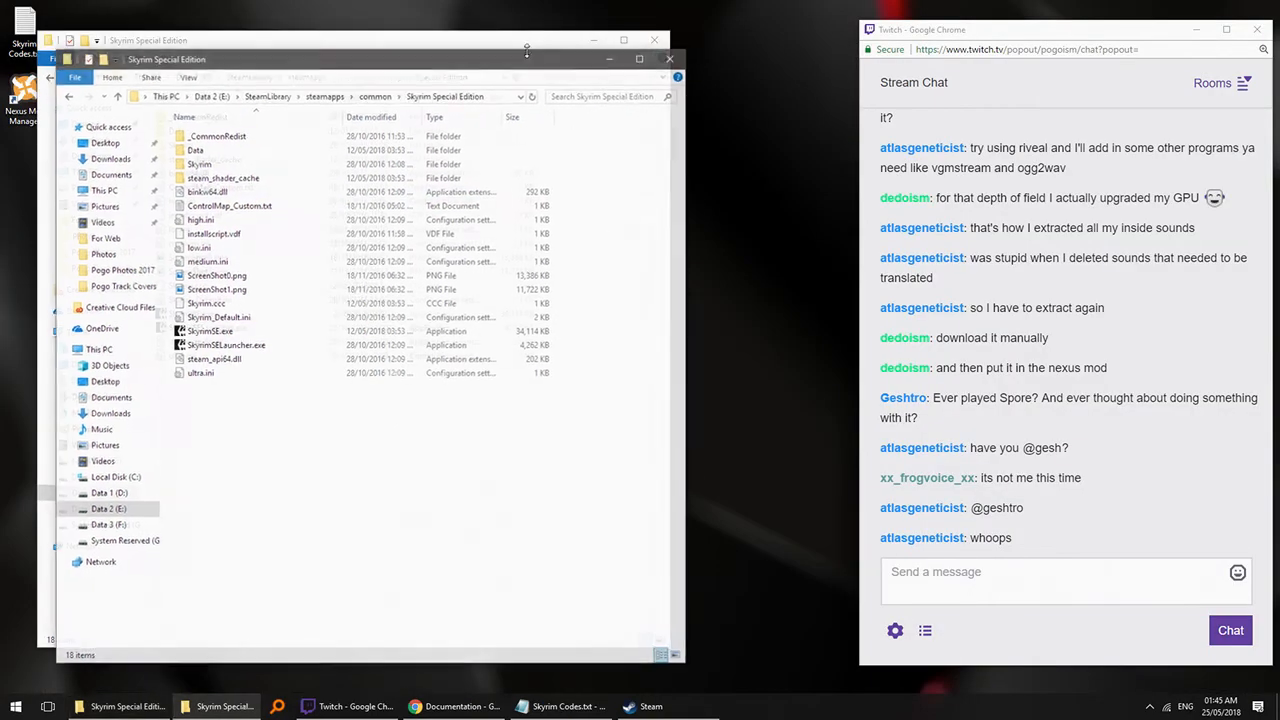
drag(500, 66, 1008, 51)
click(614, 142)
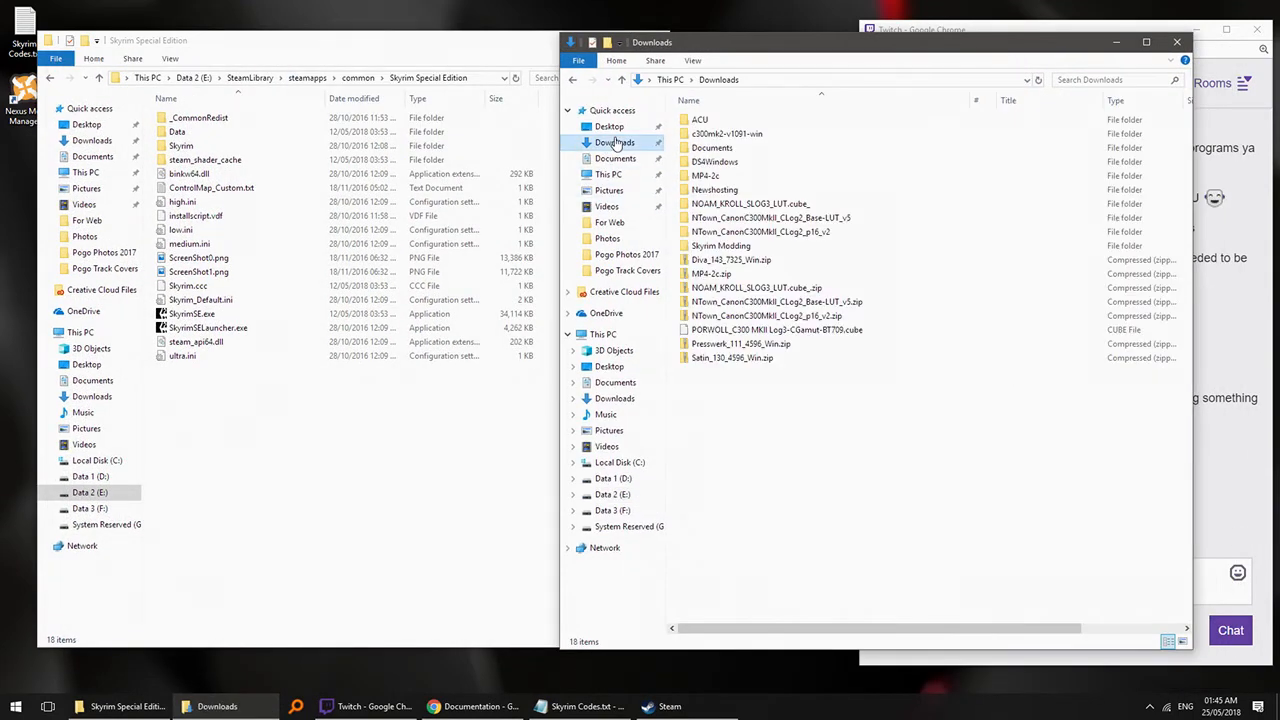
double_click(750, 247)
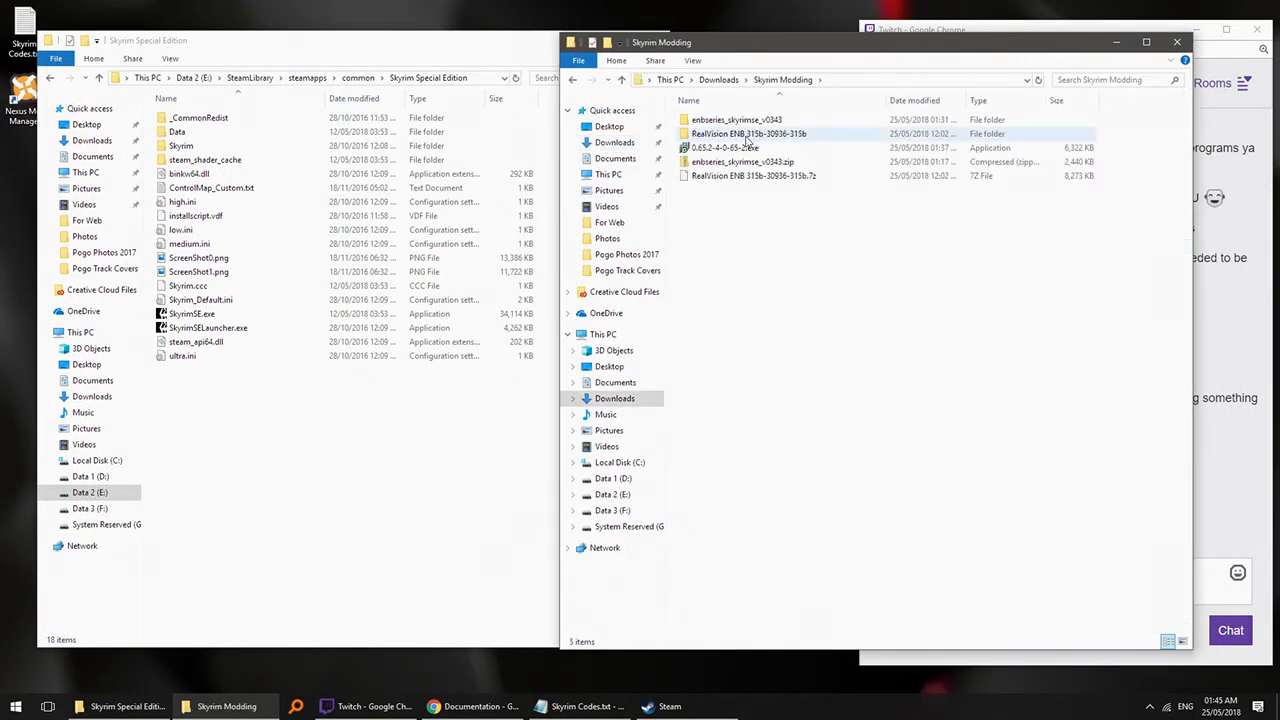
- Look through the RealVision ENB 315b-30936-315b folder and examine enblocal.ini inside 00 - Option A FULL
double_click(720, 135)
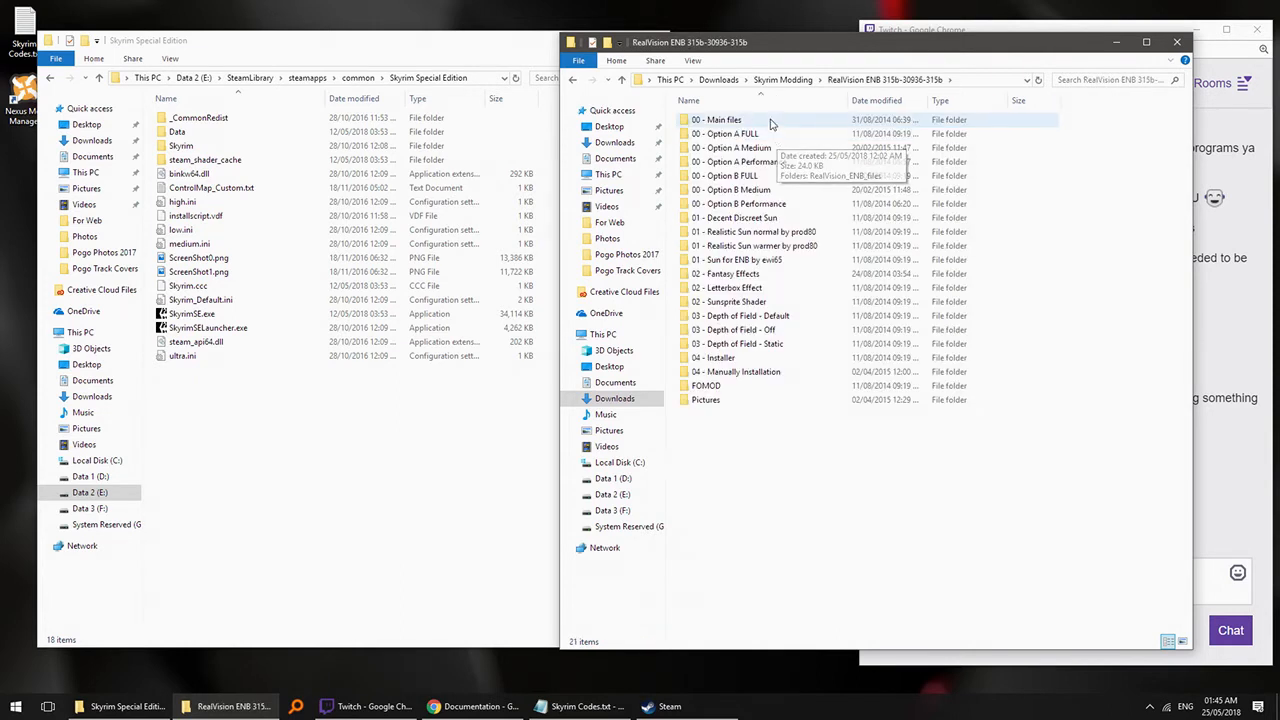
click(755, 231)
click(753, 260)
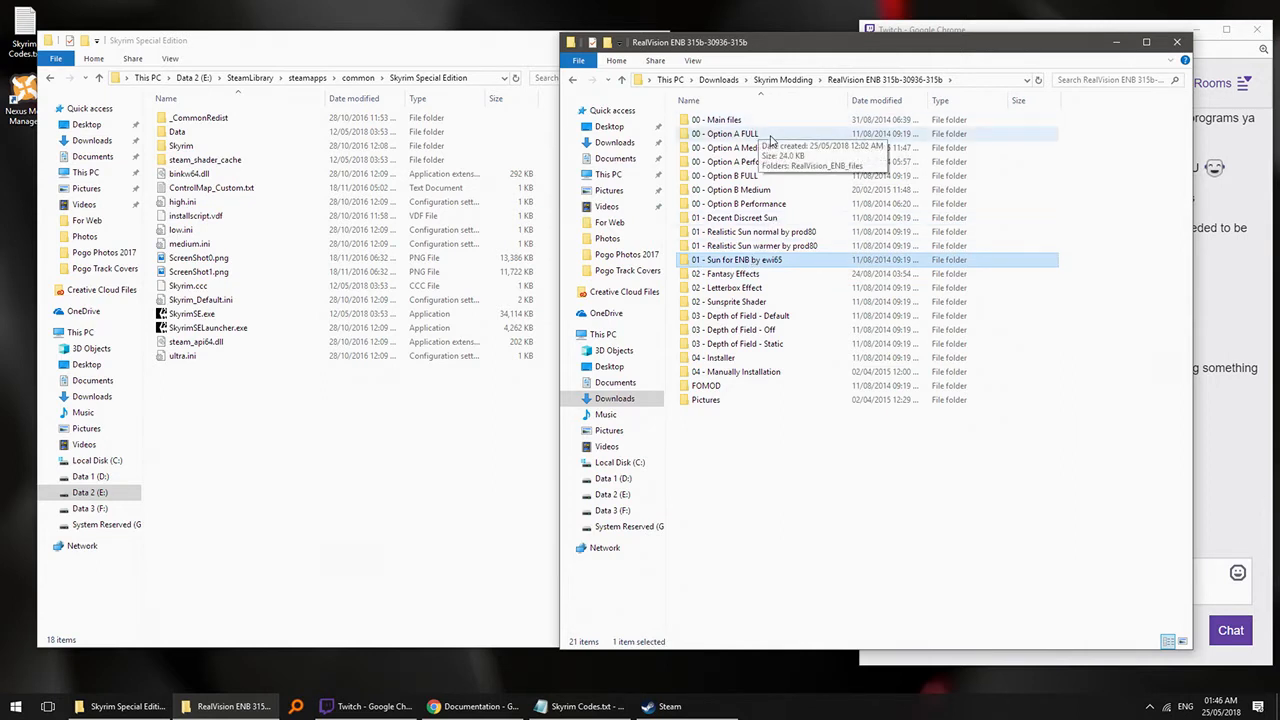
double_click(770, 136)
double_click(766, 124)
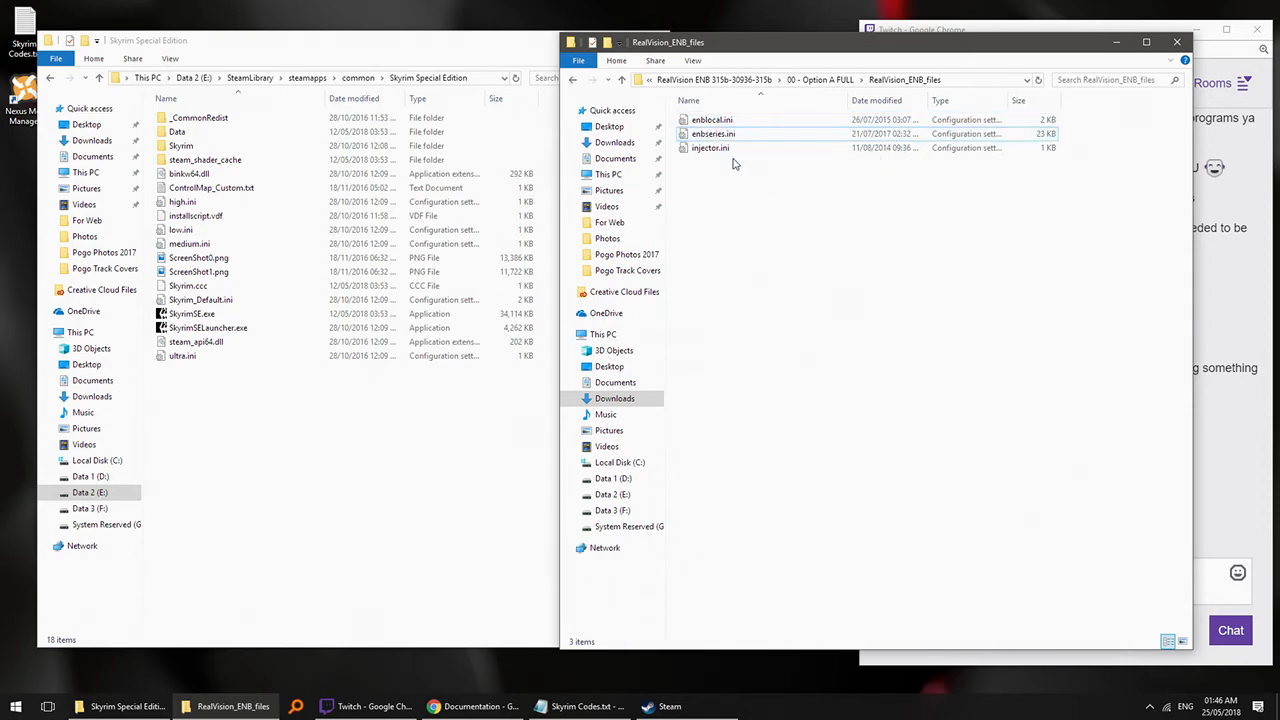
double_click(712, 120)
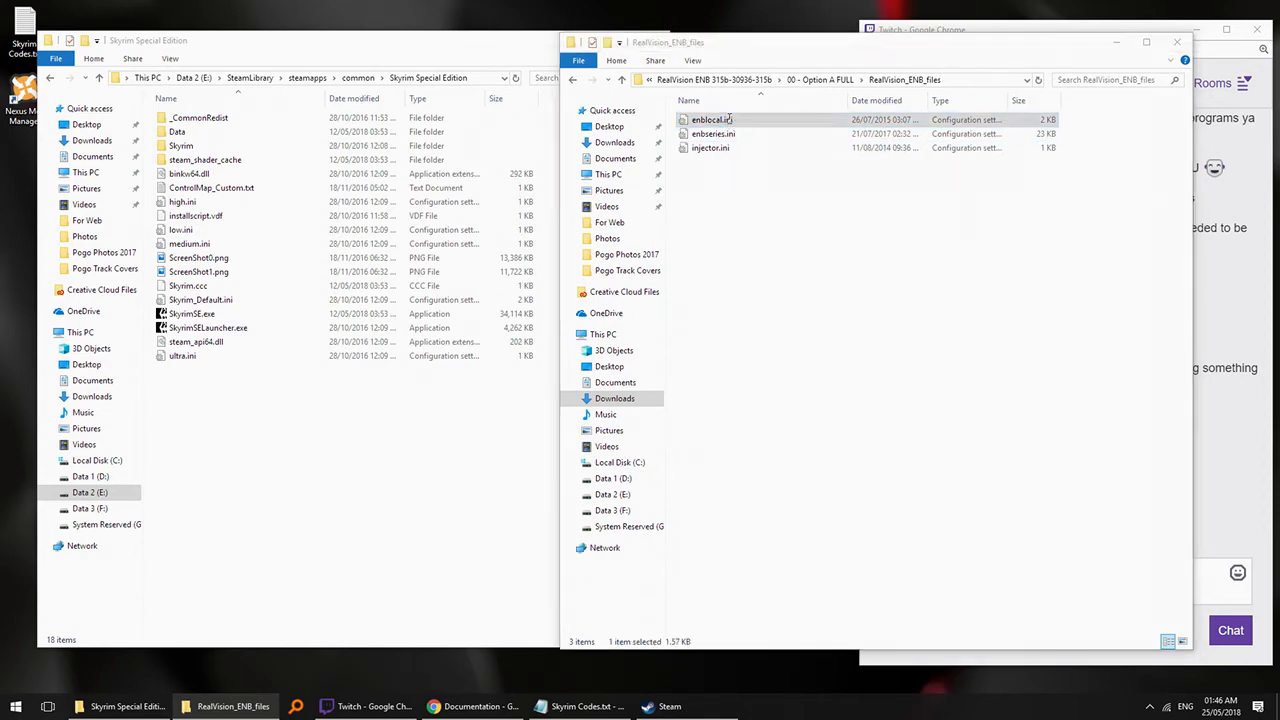
scroll(1038, 122, down, 12)
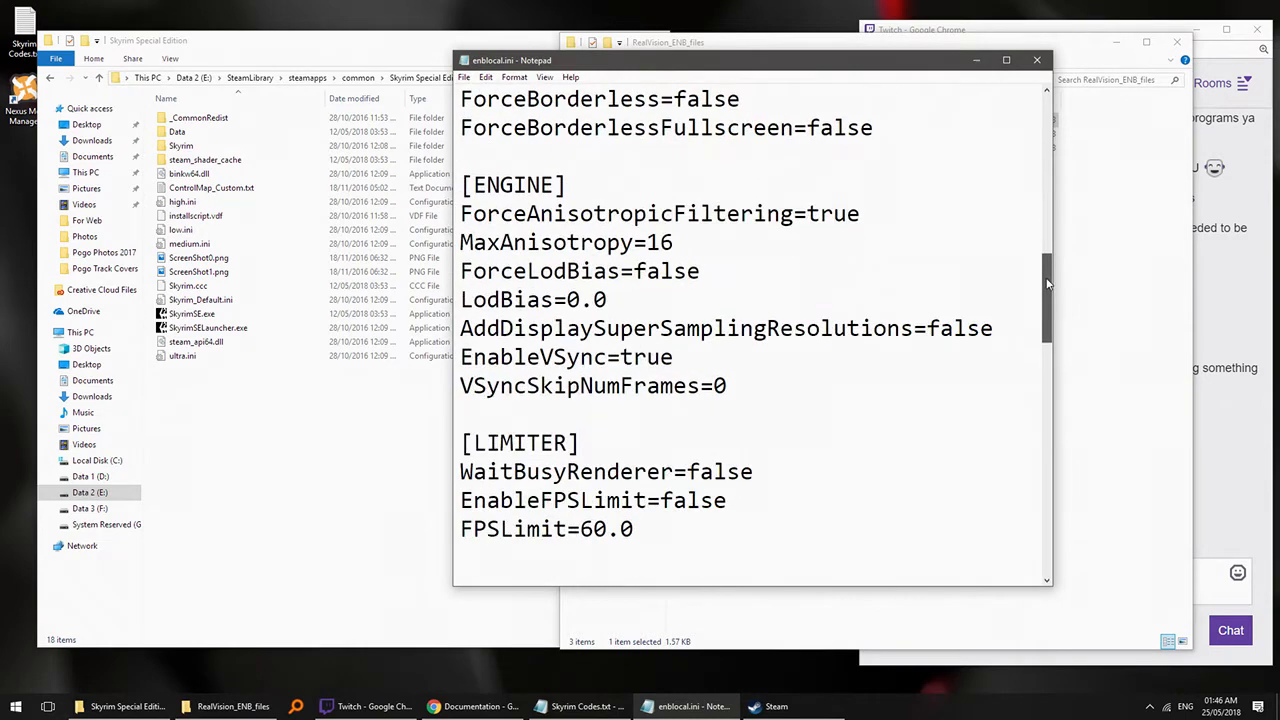
click(1027, 62)
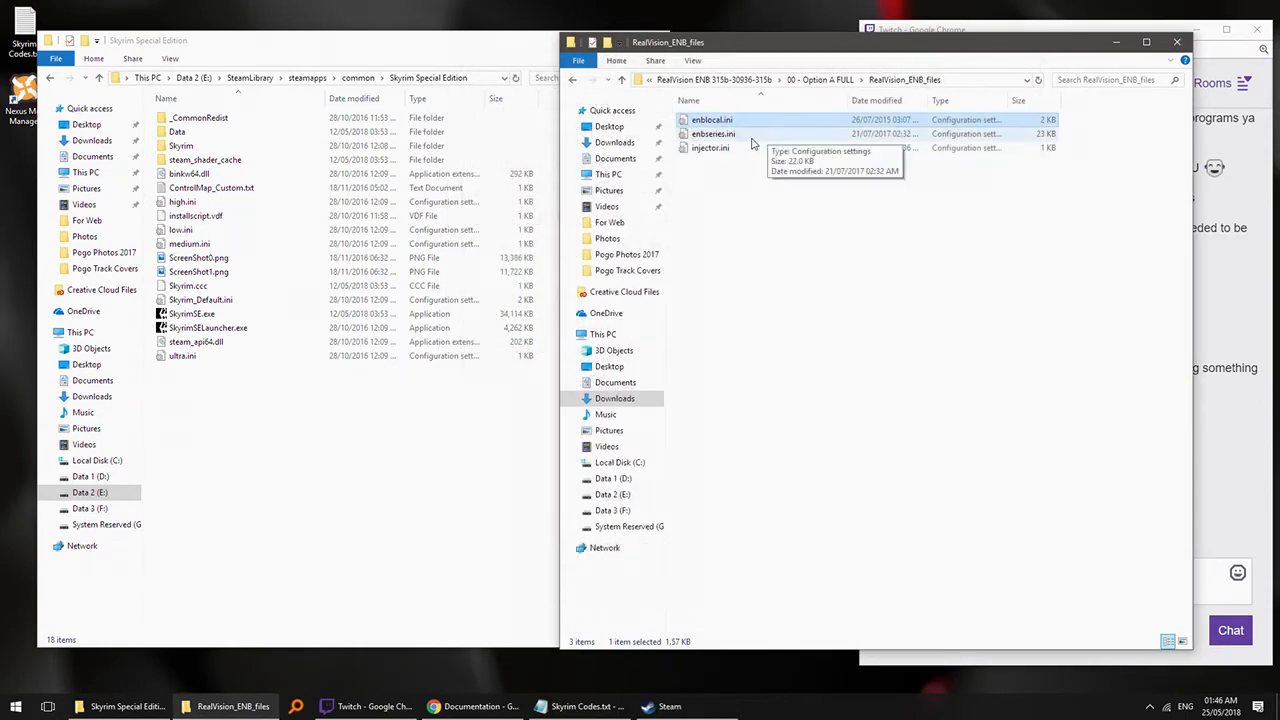
- Check the 00 - Option A Medium folder and return to the RealVision_ENB_files folder of 00 - Option A FULL
click(845, 85)
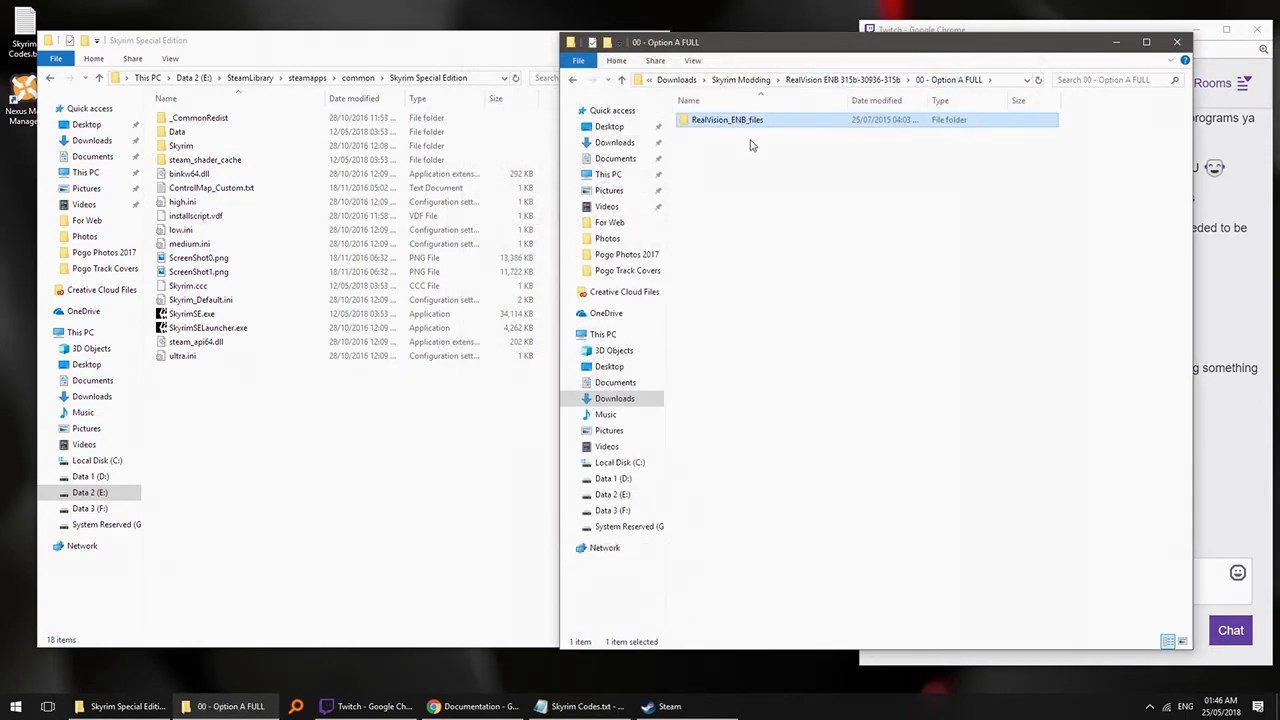
click(875, 83)
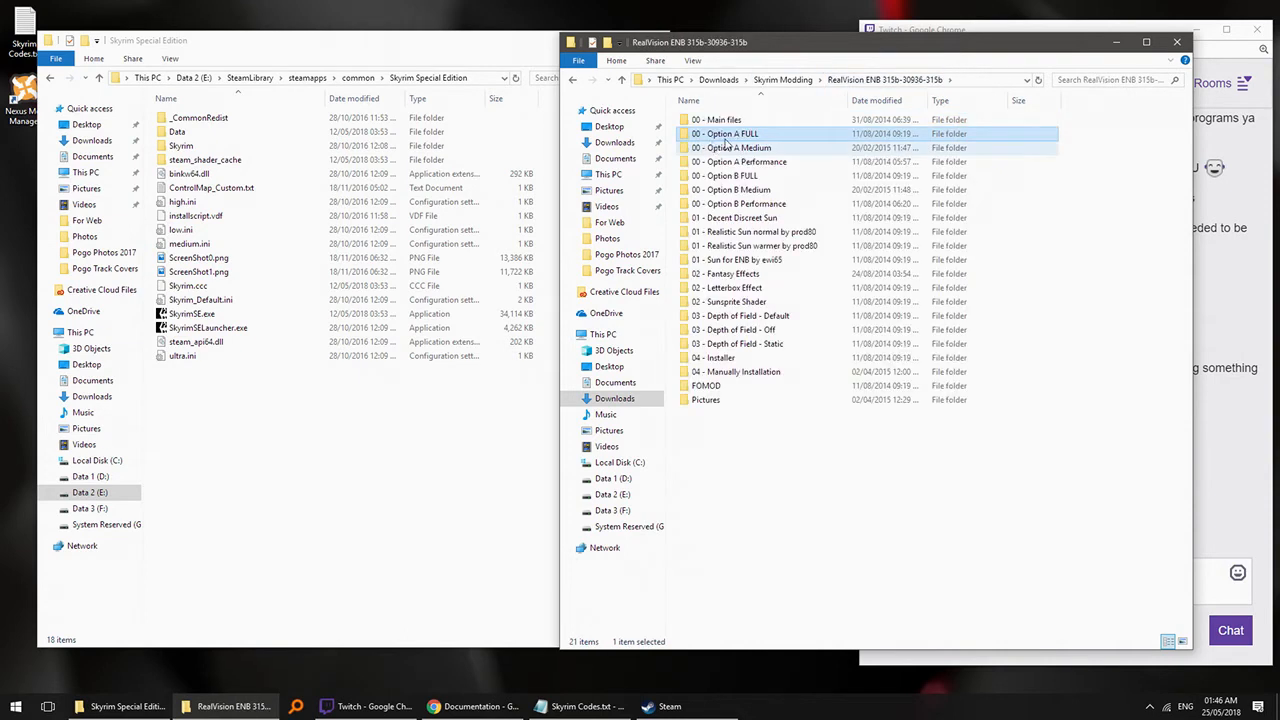
double_click(728, 147)
click(840, 82)
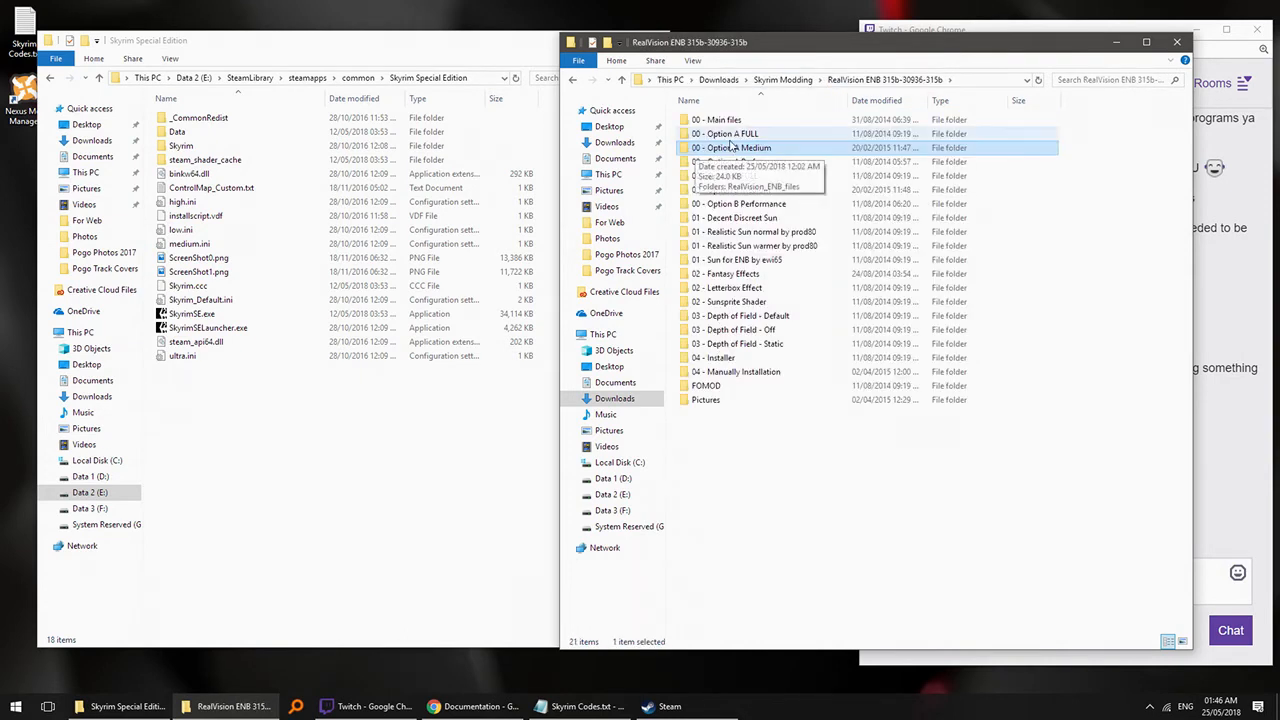
click(715, 135)
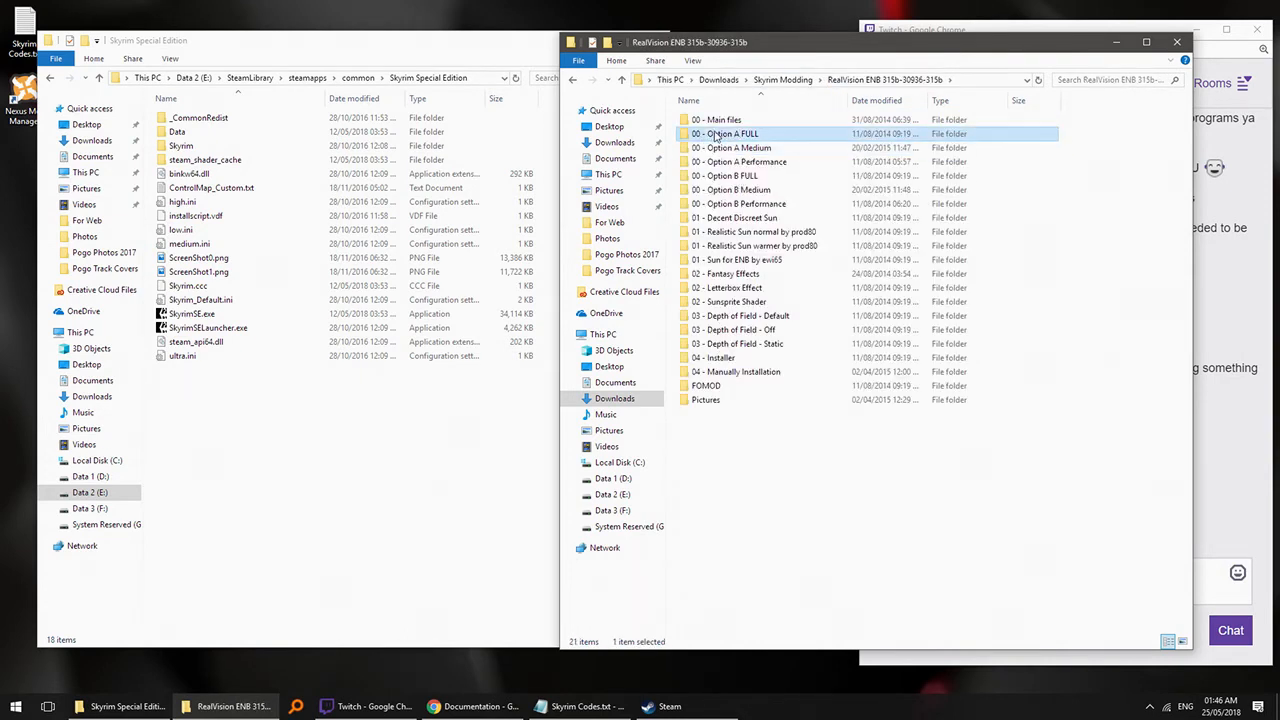
double_click(715, 135)
double_click(722, 121)
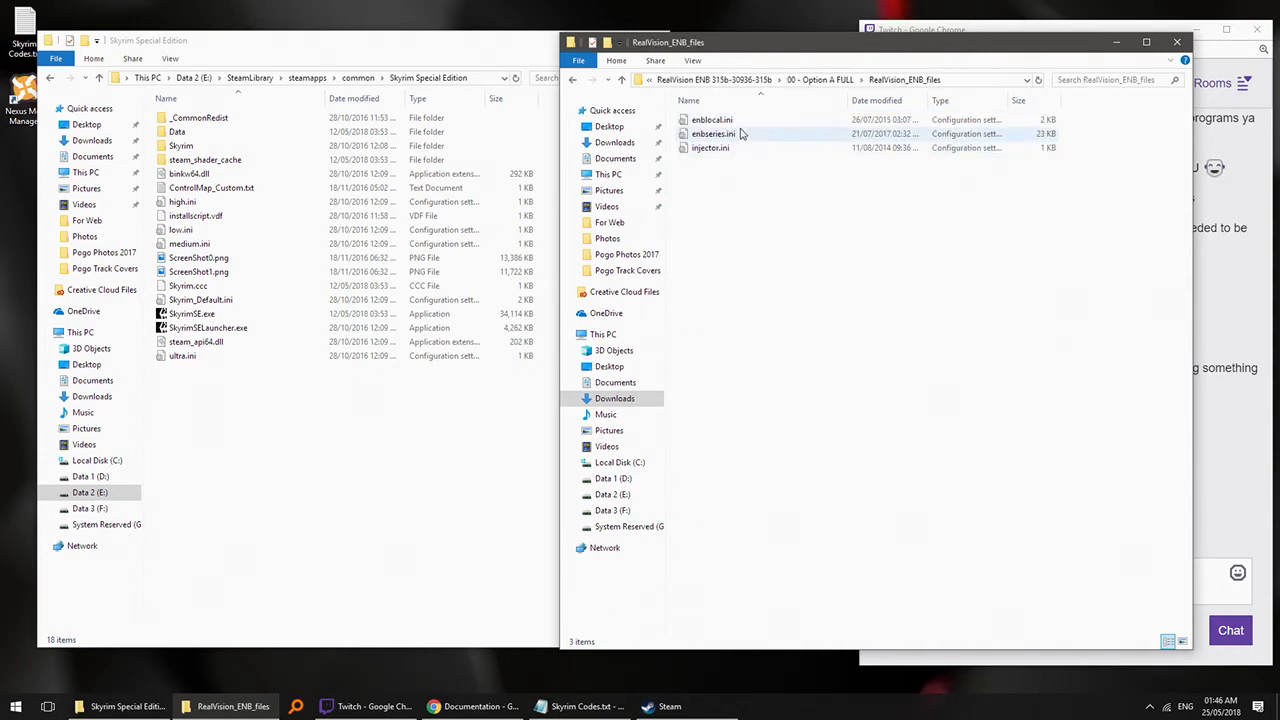
- Open the WrapperVersion folder of enbseries_skyrimse_v0343 in Skyrim Modding and check its enbseries subfolder
click(615, 143)
click(750, 287)
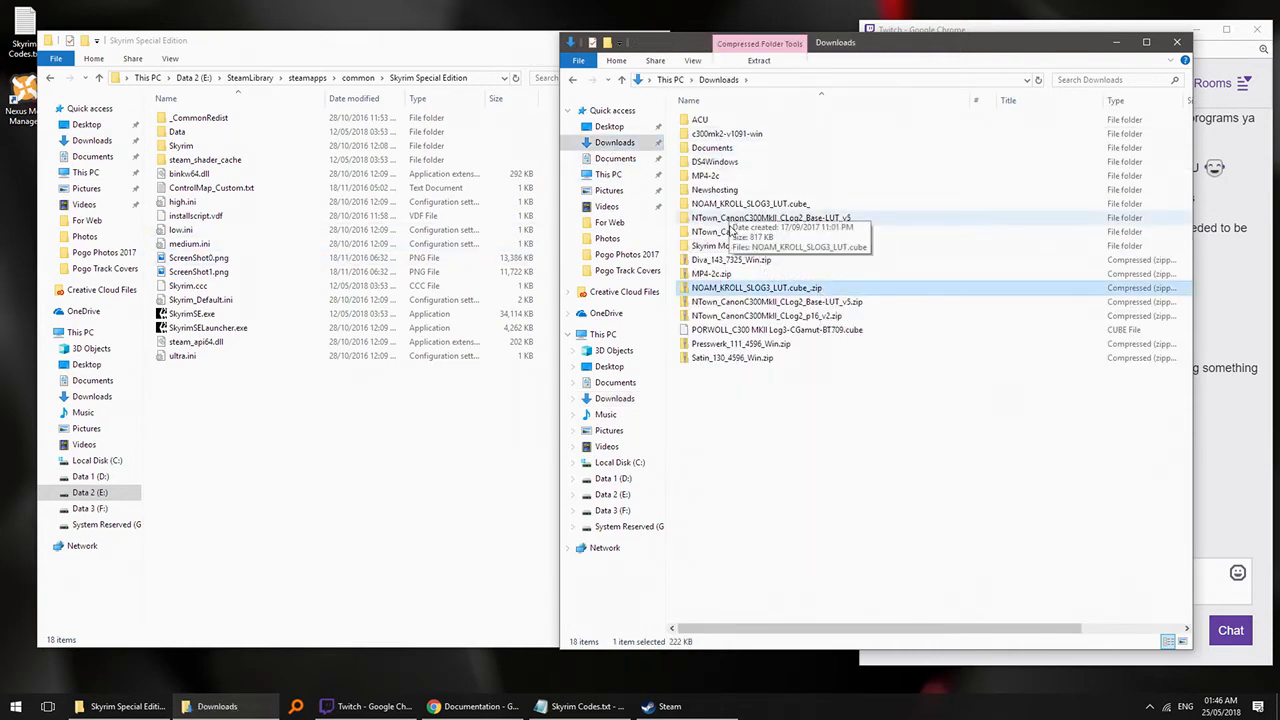
double_click(725, 245)
double_click(735, 121)
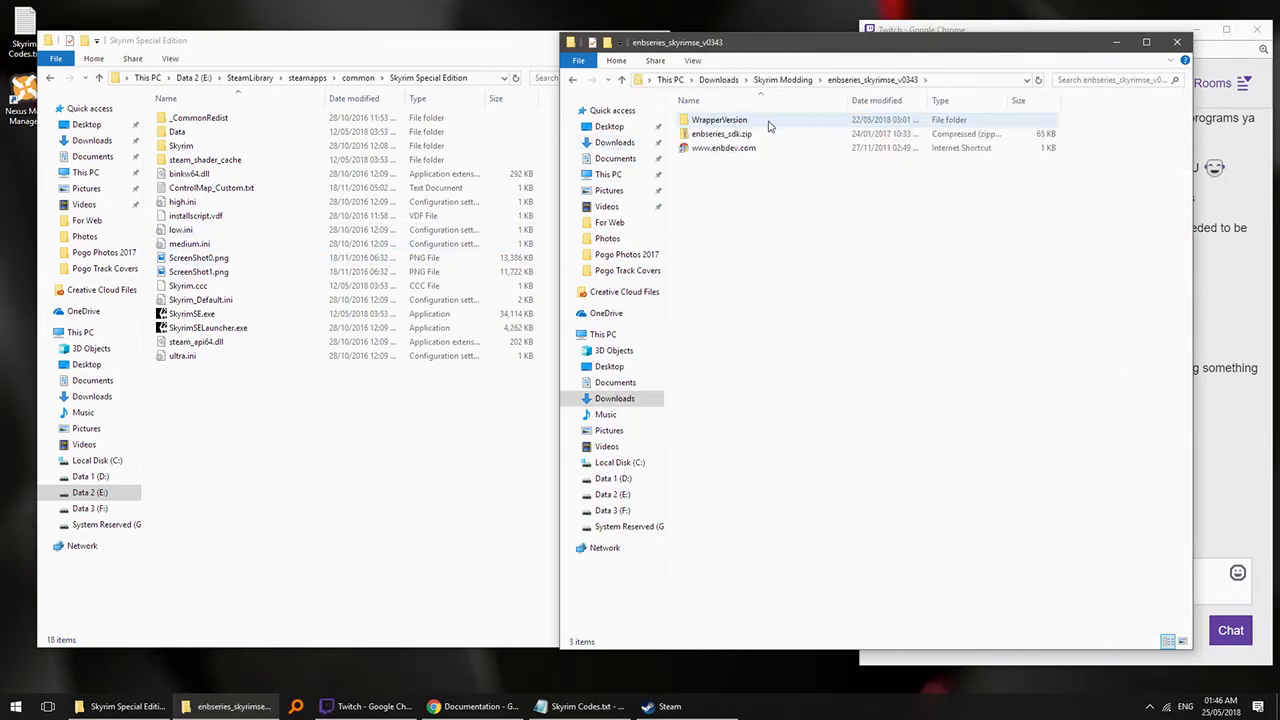
double_click(769, 121)
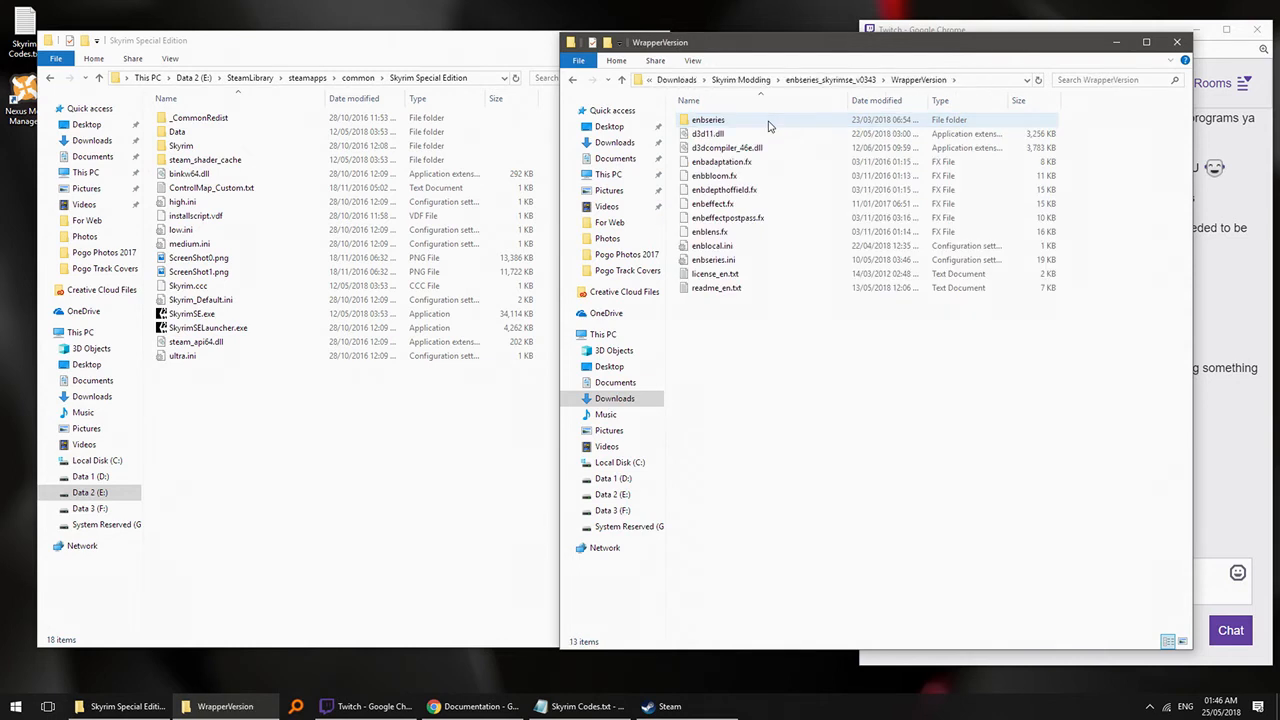
drag(728, 343, 735, 132)
click(736, 105)
click(736, 103)
double_click(737, 119)
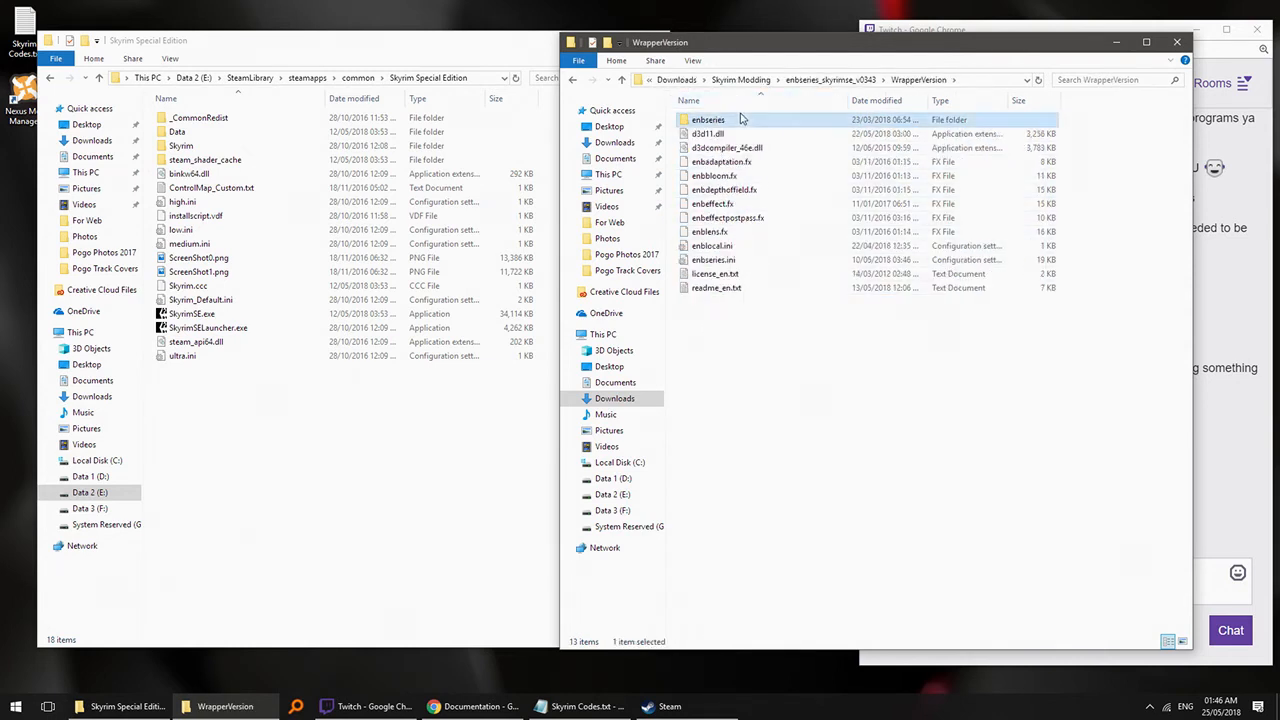
click(870, 81)
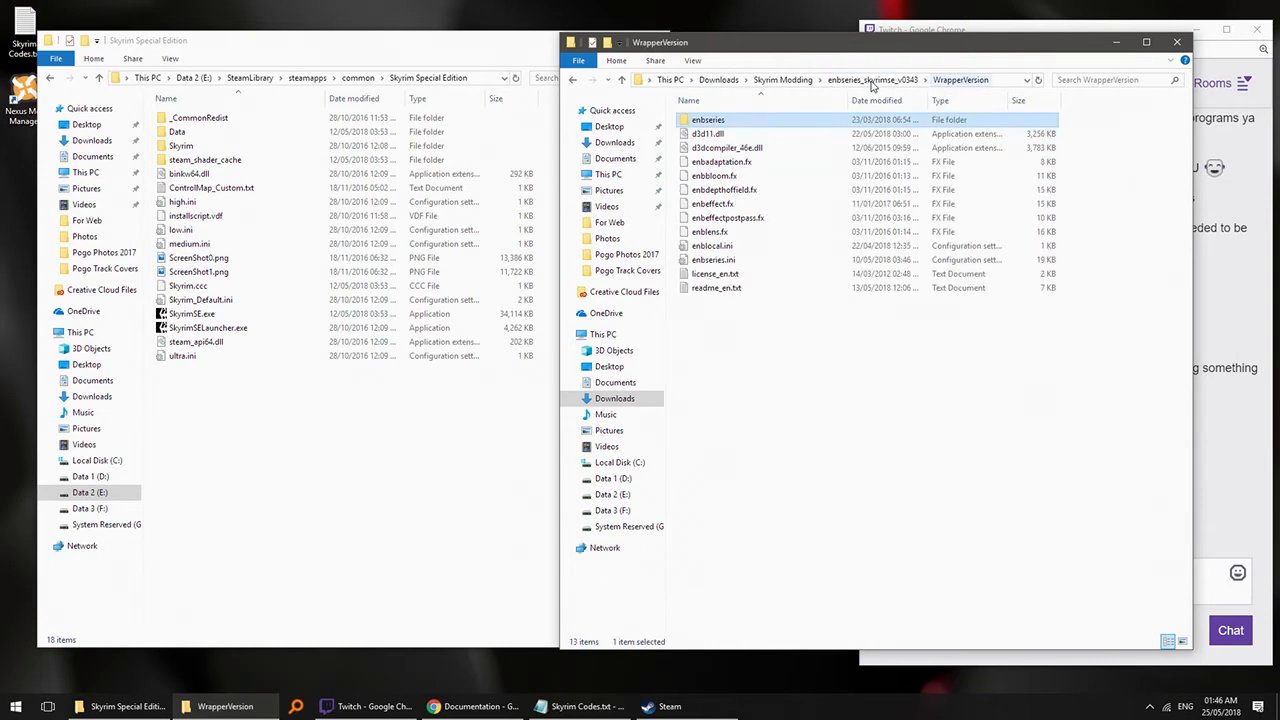
- Copy everything in the WrapperVersion folder into the Skyrim Special Edition game folder
drag(760, 378, 680, 114)
right_click(727, 196)
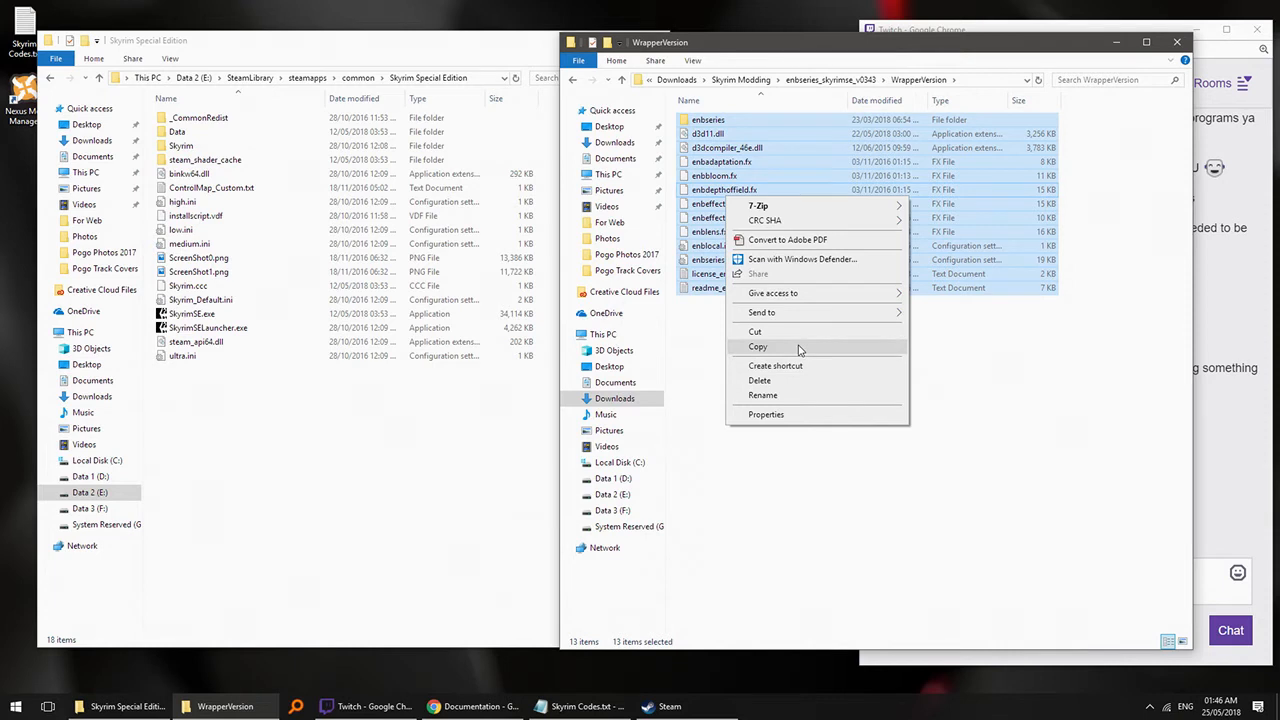
click(800, 349)
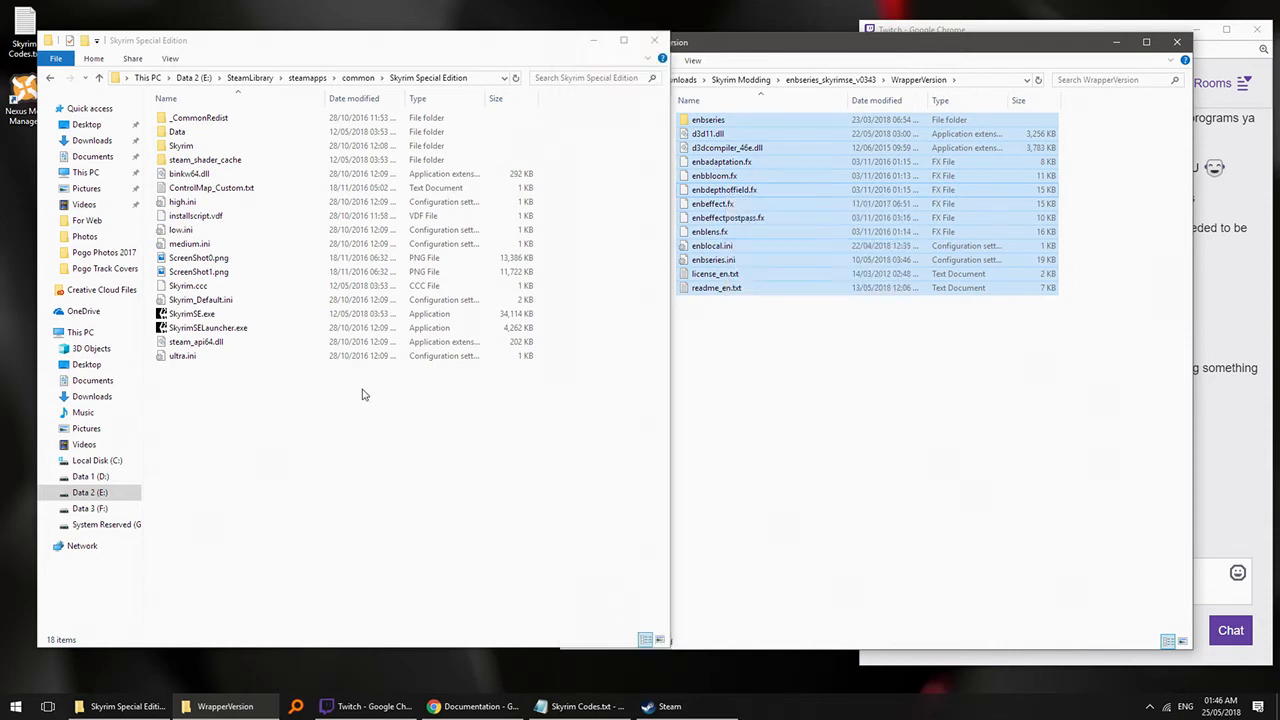
click(363, 391)
double_click(211, 148)
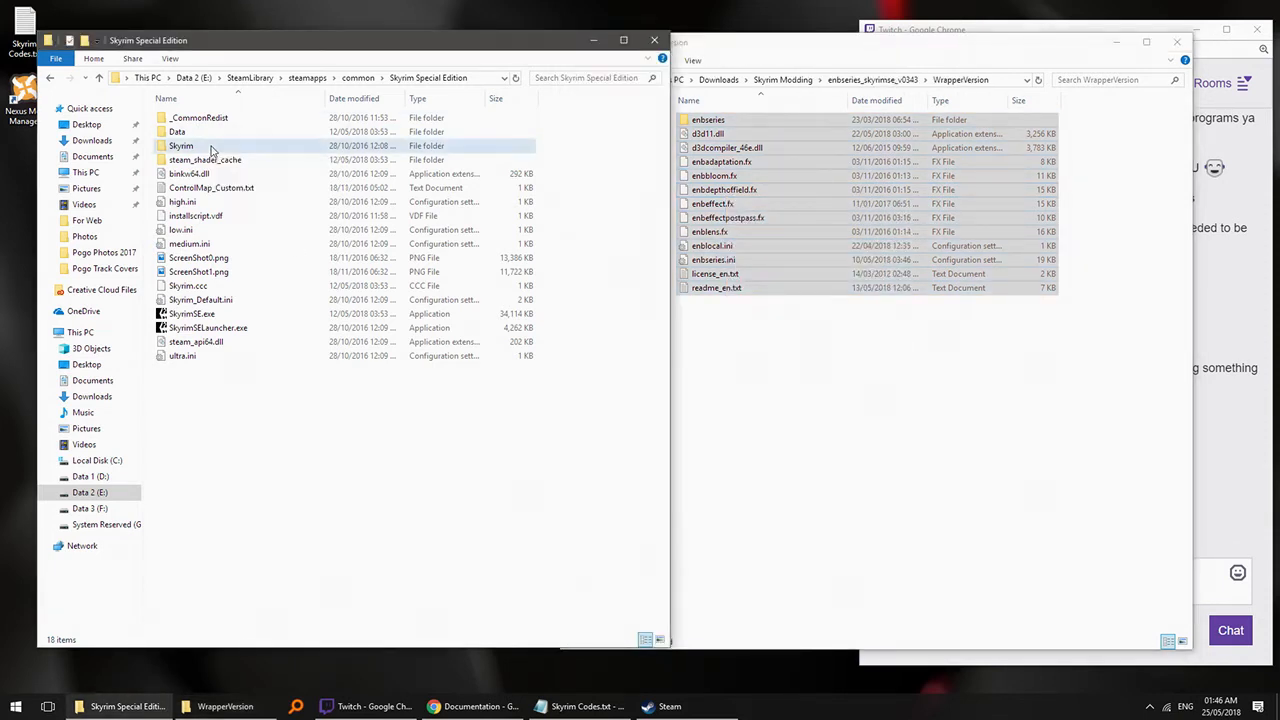
click(418, 77)
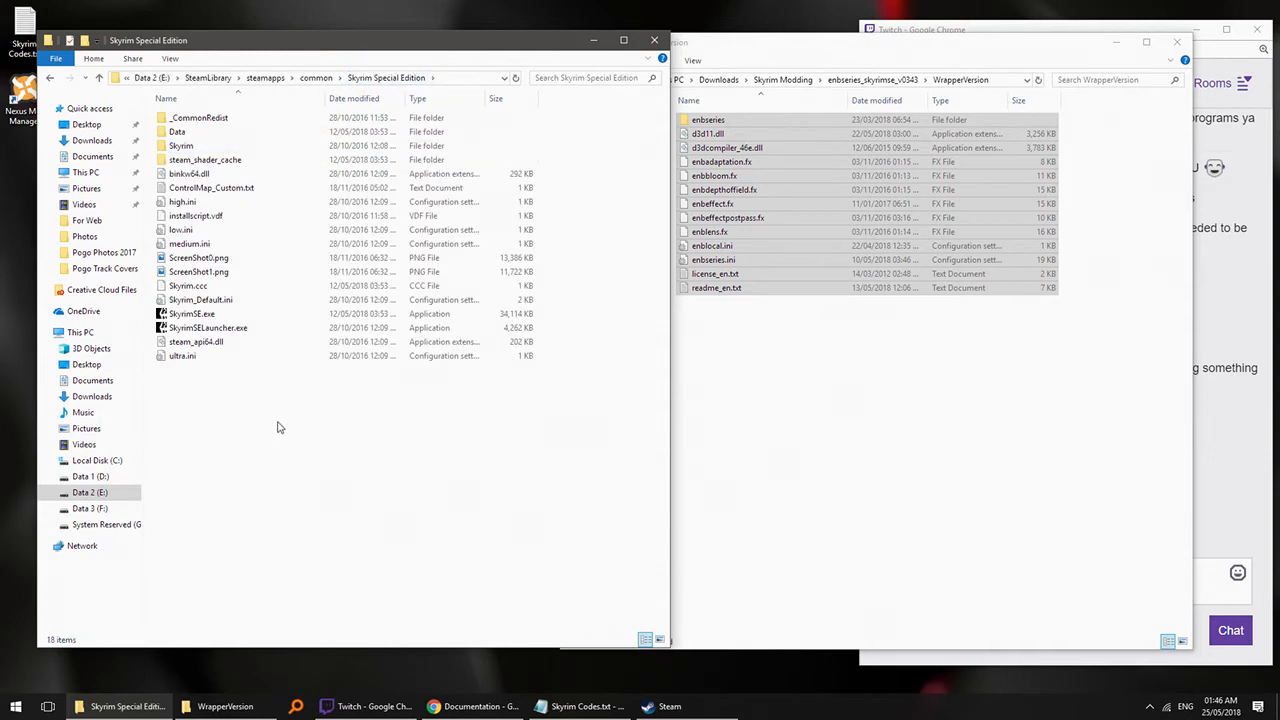
right_click(278, 424)
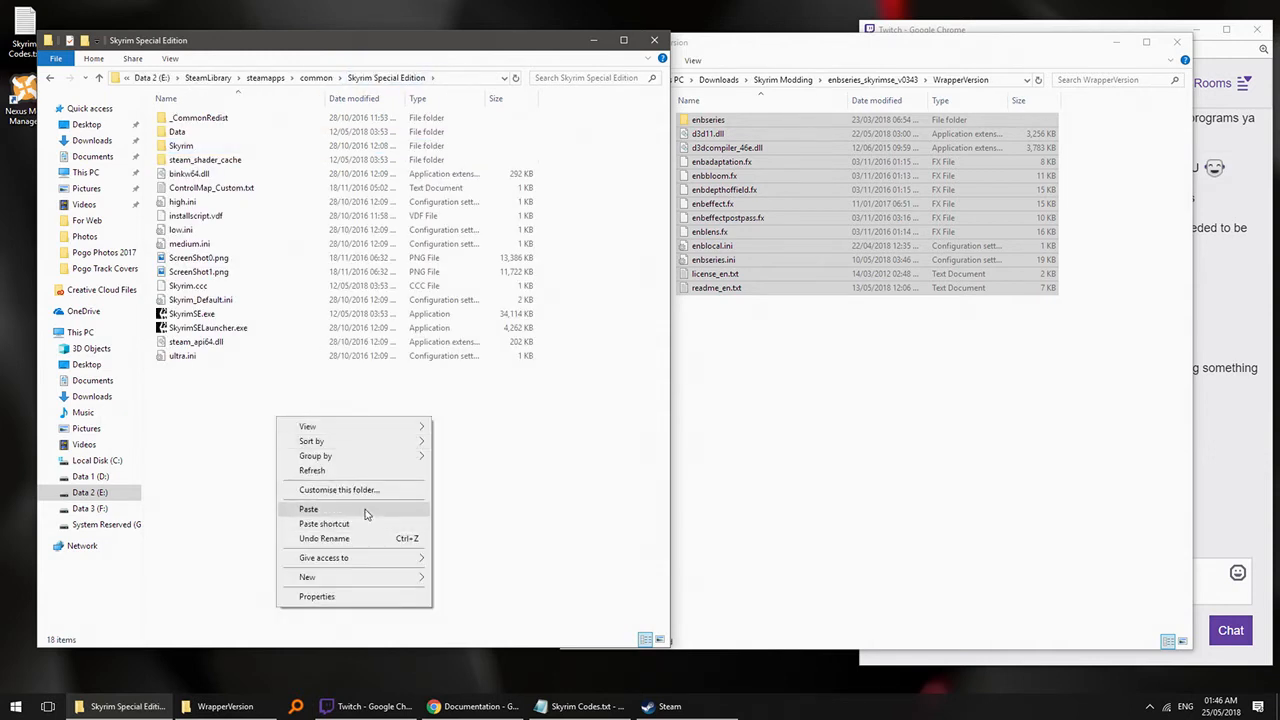
click(172, 499)
mouse_move(422, 42)
mouse_down()
mouse_move(747, 80)
mouse_move(803, 66)
mouse_move(676, 88)
mouse_move(479, 47)
mouse_move(613, 55)
mouse_move(578, 46)
mouse_move(693, 95)
mouse_move(775, 101)
mouse_move(644, 17)
mouse_move(578, 60)
mouse_move(443, 54)
mouse_up()
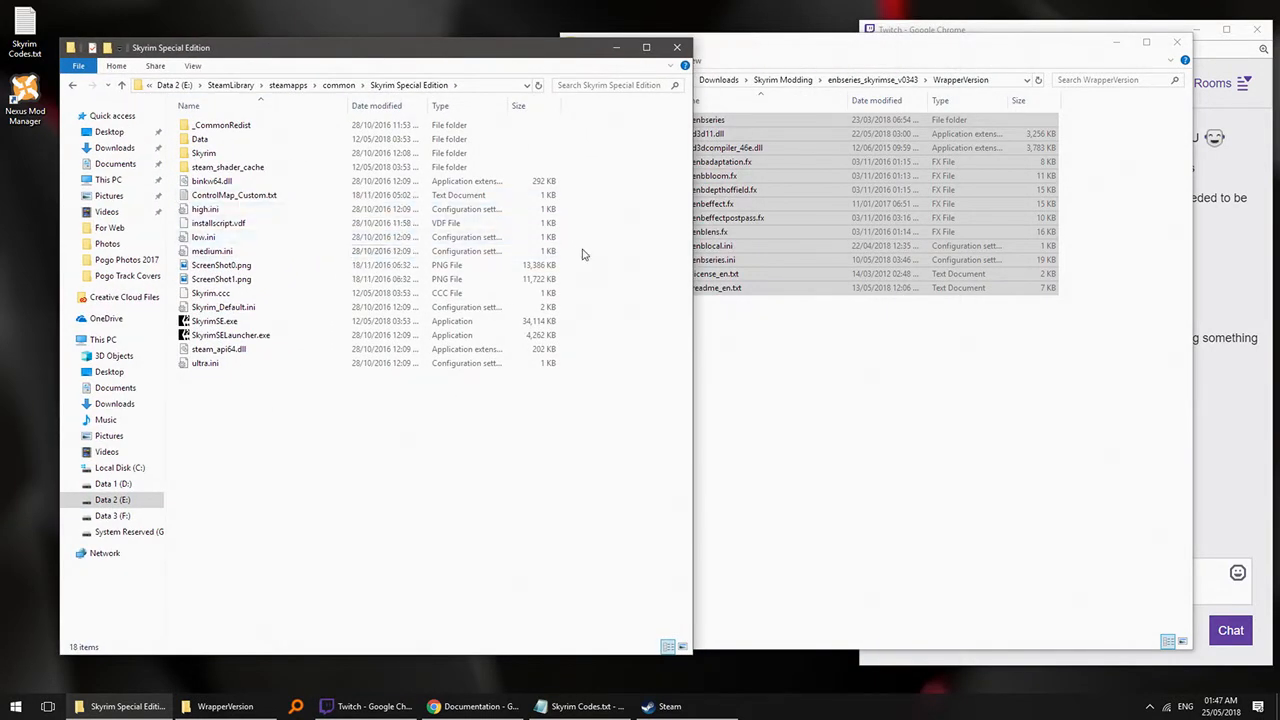
right_click(353, 446)
click(408, 531)
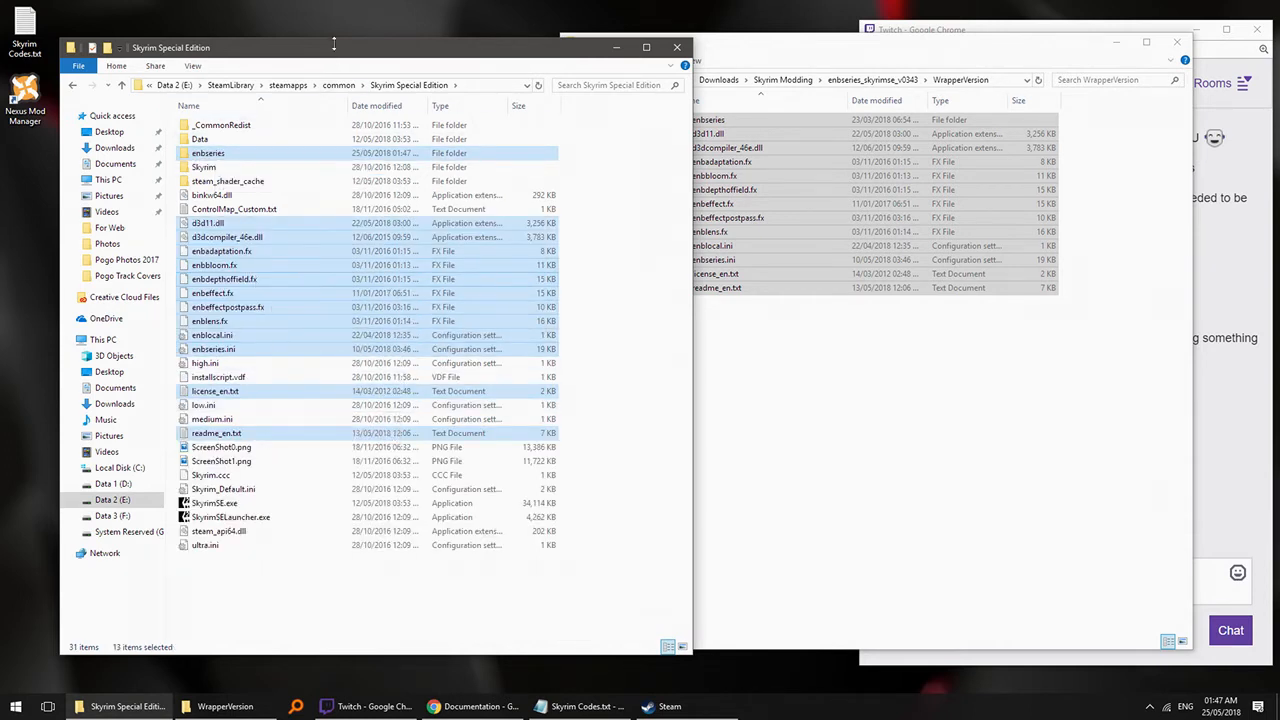
drag(335, 42, 475, 40)
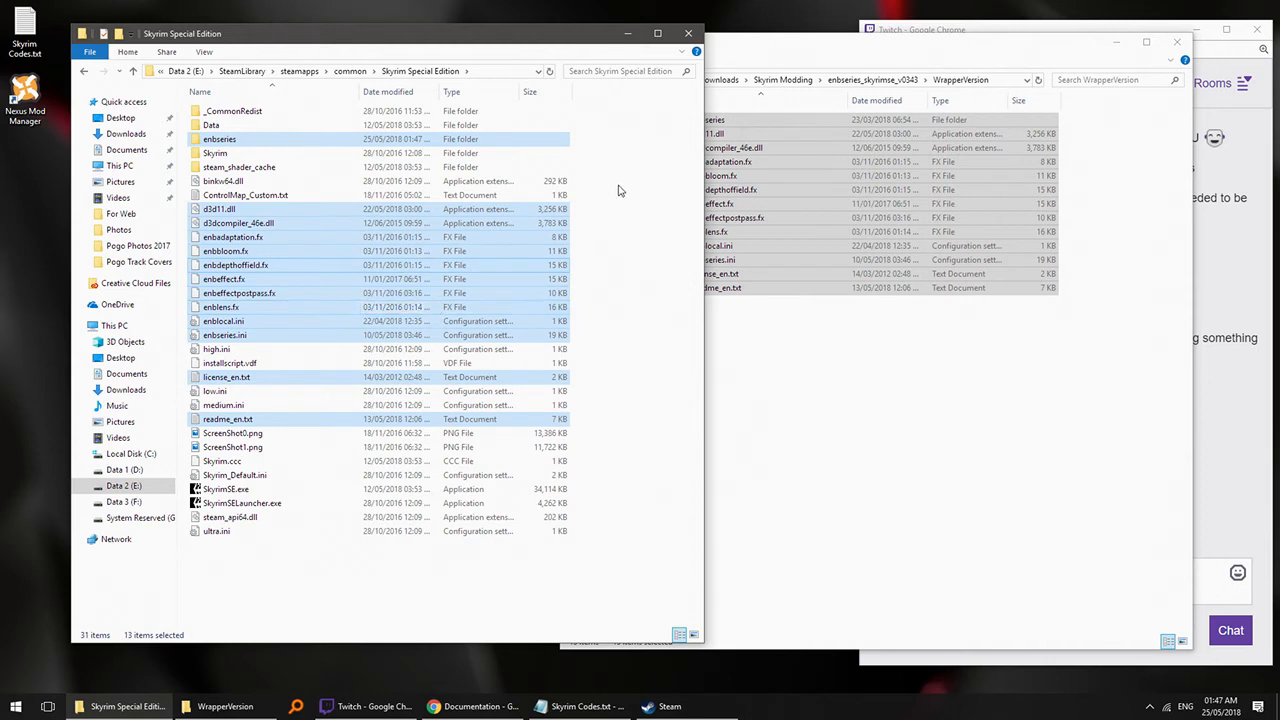
- Open the Nexus Mods link posted in the stream chat and read the Nyclix's ENB-Reshade description
click(1216, 583)
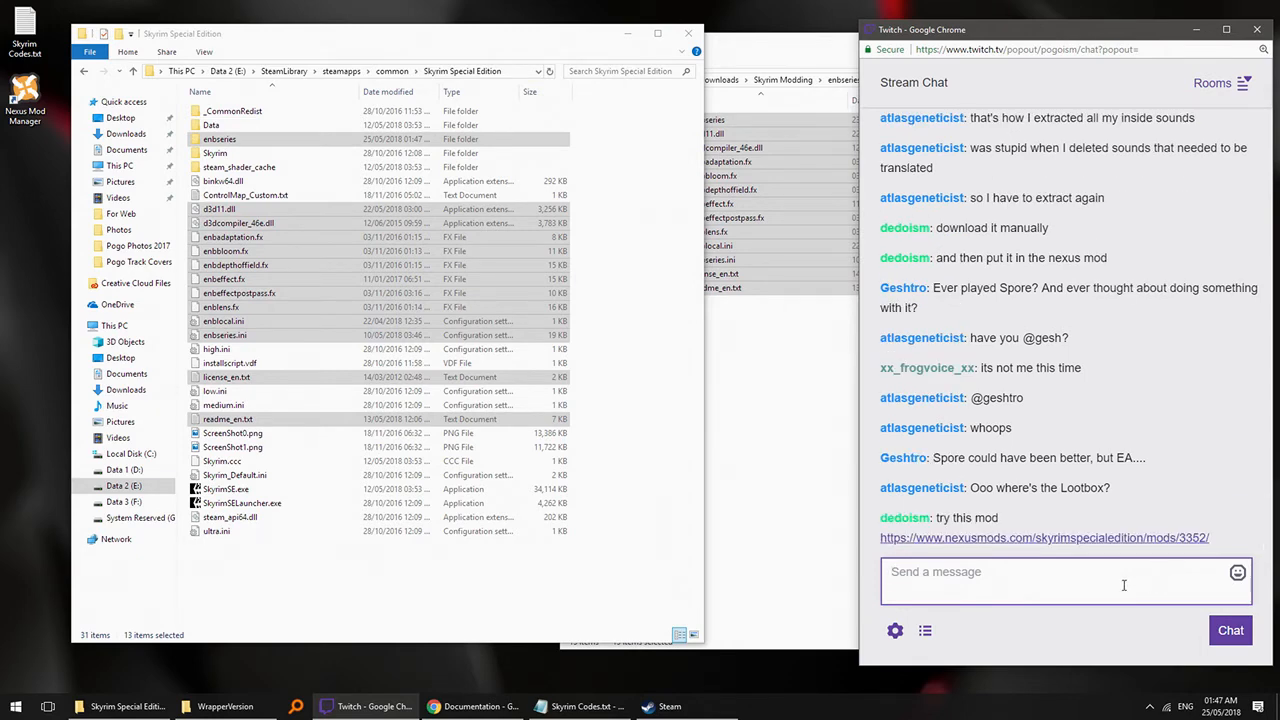
click(1053, 541)
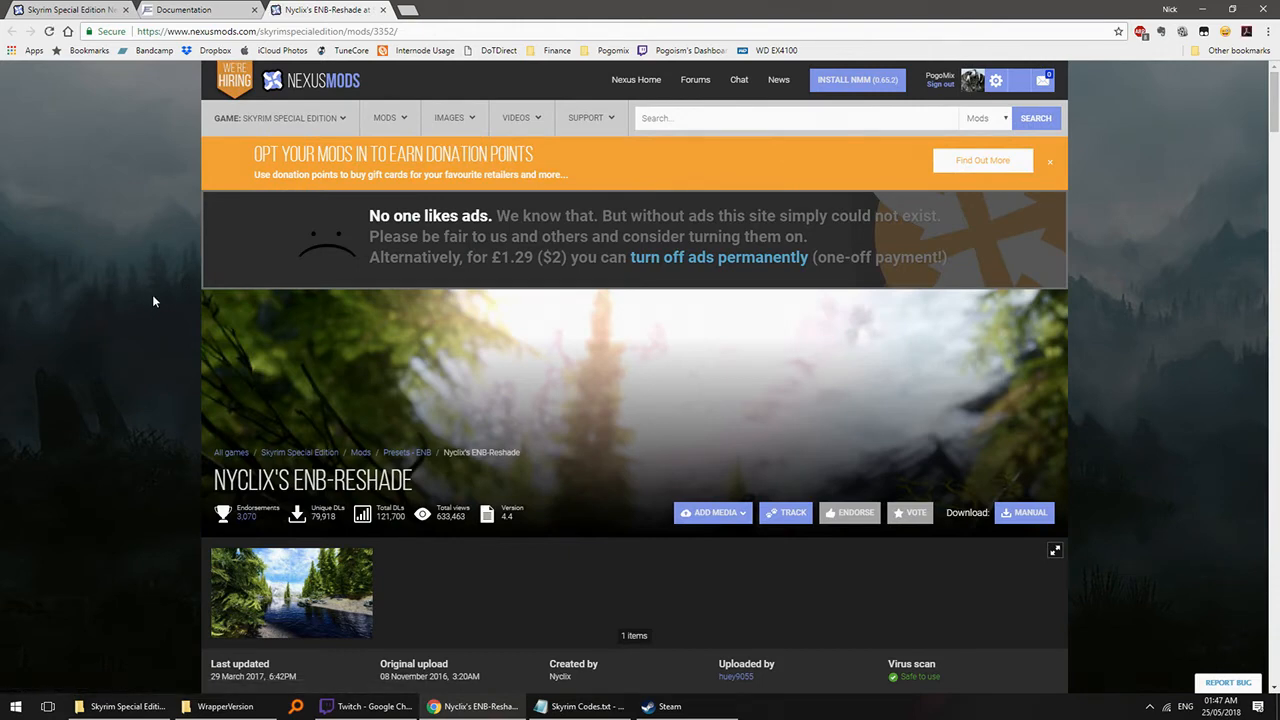
scroll(153, 301, down, 3)
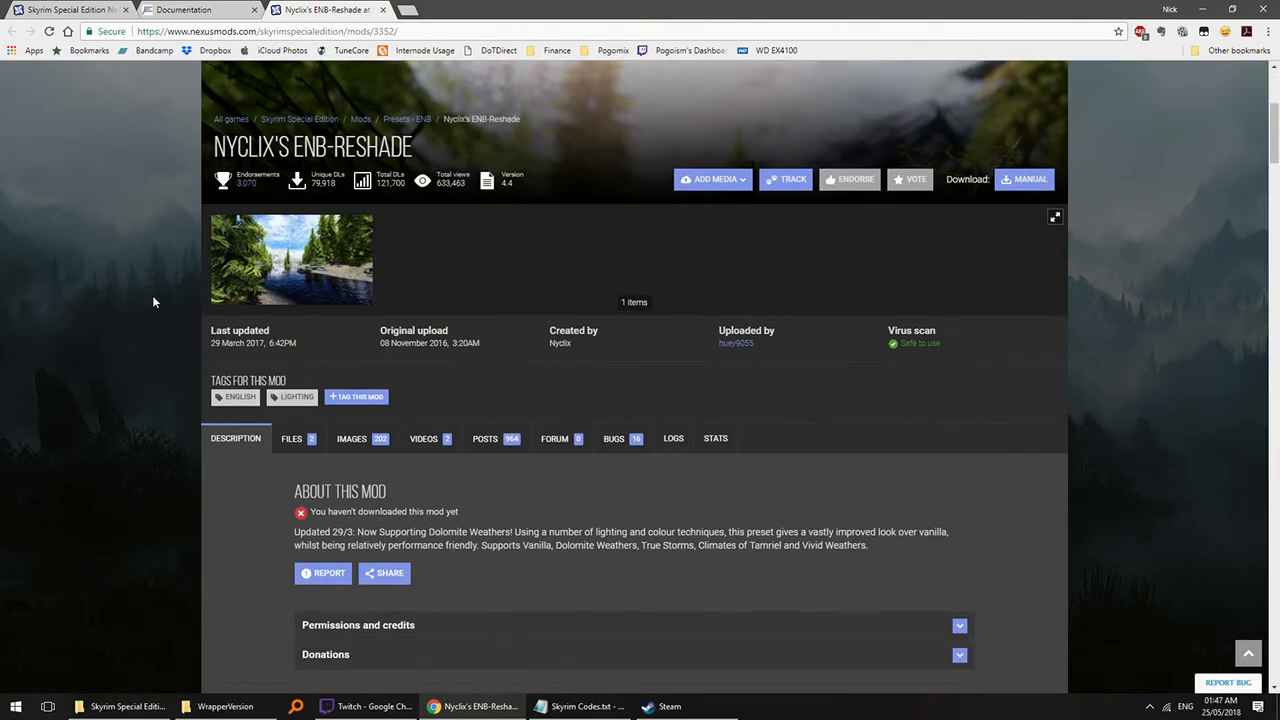
scroll(153, 301, down, 2)
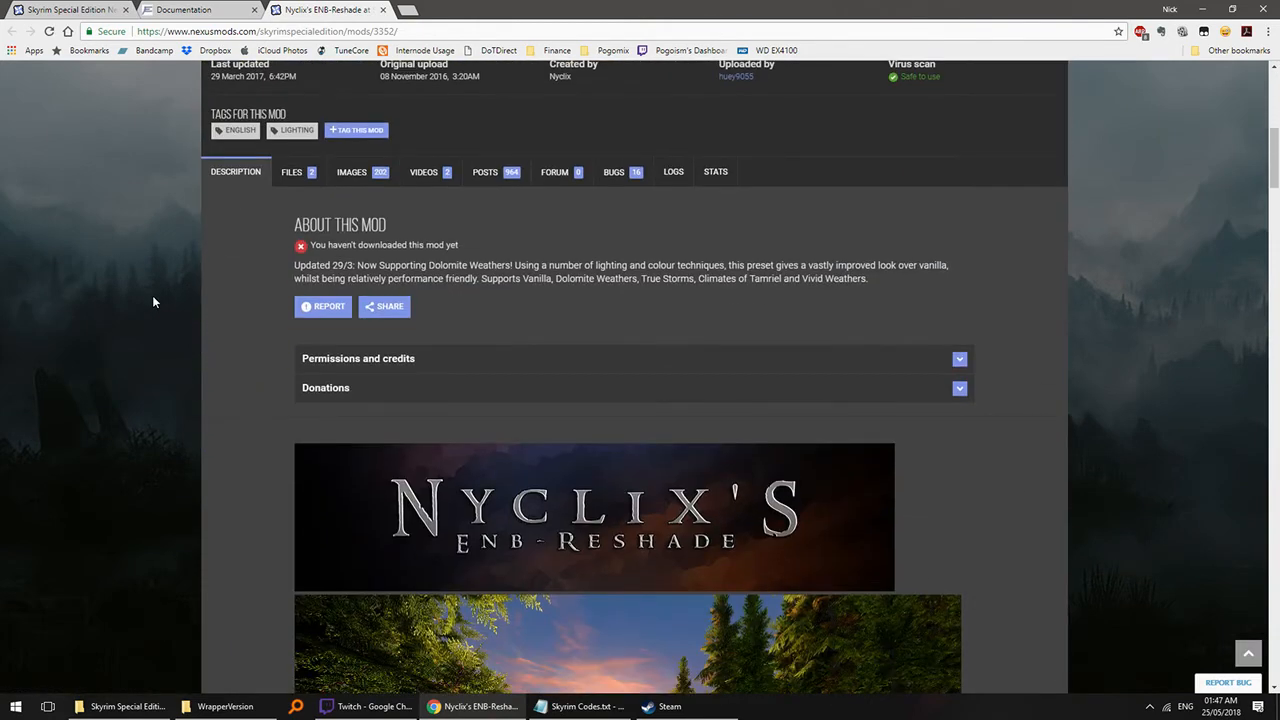
- Read through the Nyclix's ENB-Reshade description, covering the included effects and the user feedback
scroll(153, 301, down, 3)
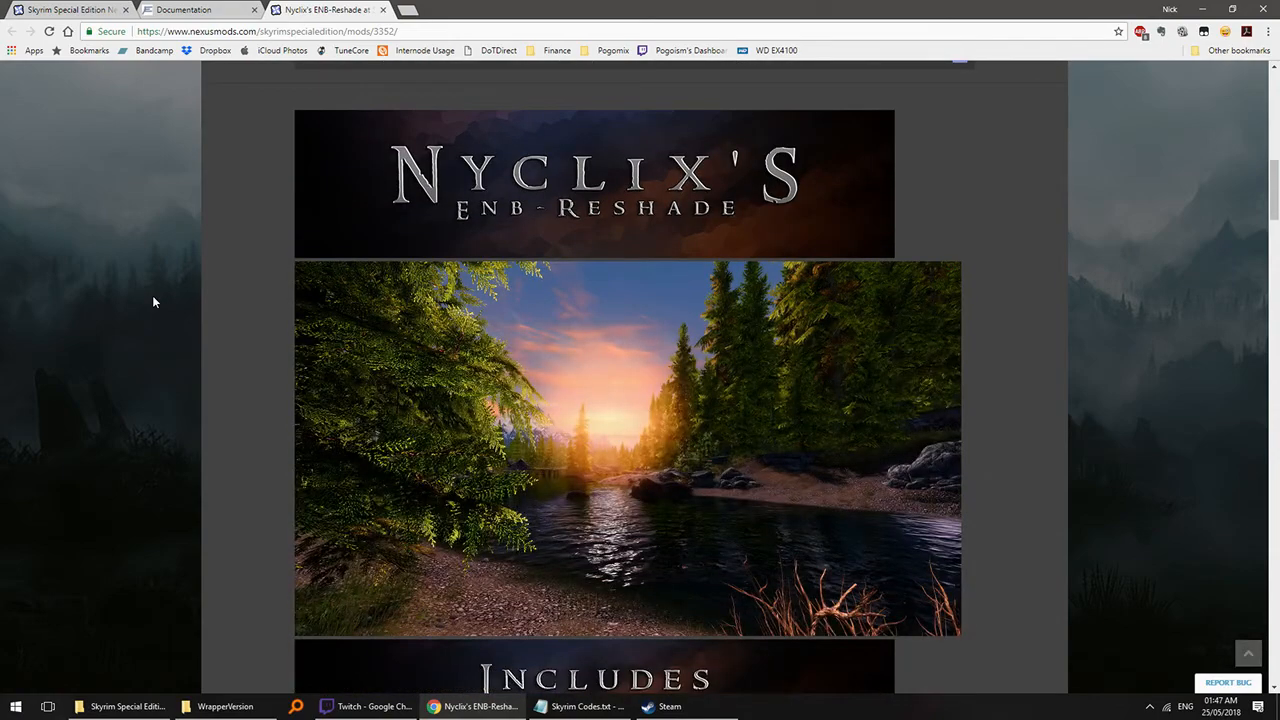
scroll(152, 296, down, 4)
scroll(152, 297, up, 2)
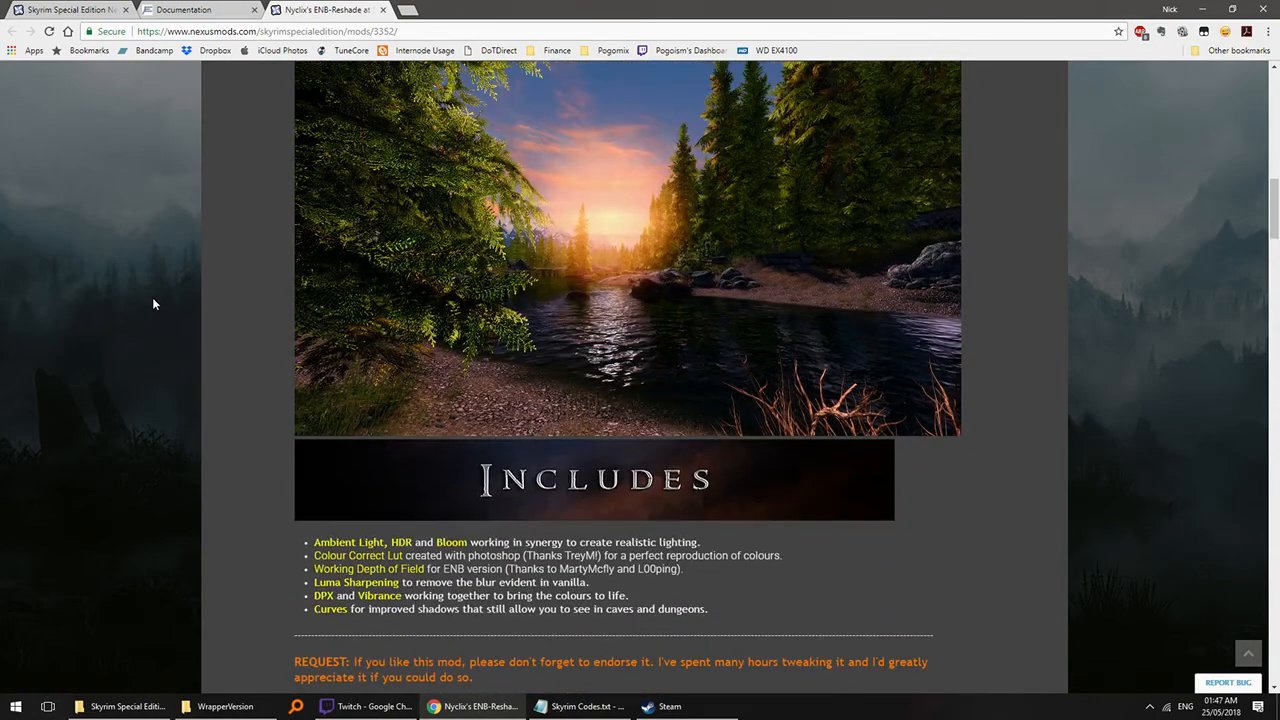
scroll(153, 304, up, 1)
scroll(151, 308, down, 4)
scroll(151, 308, up, 4)
scroll(151, 310, down, 5)
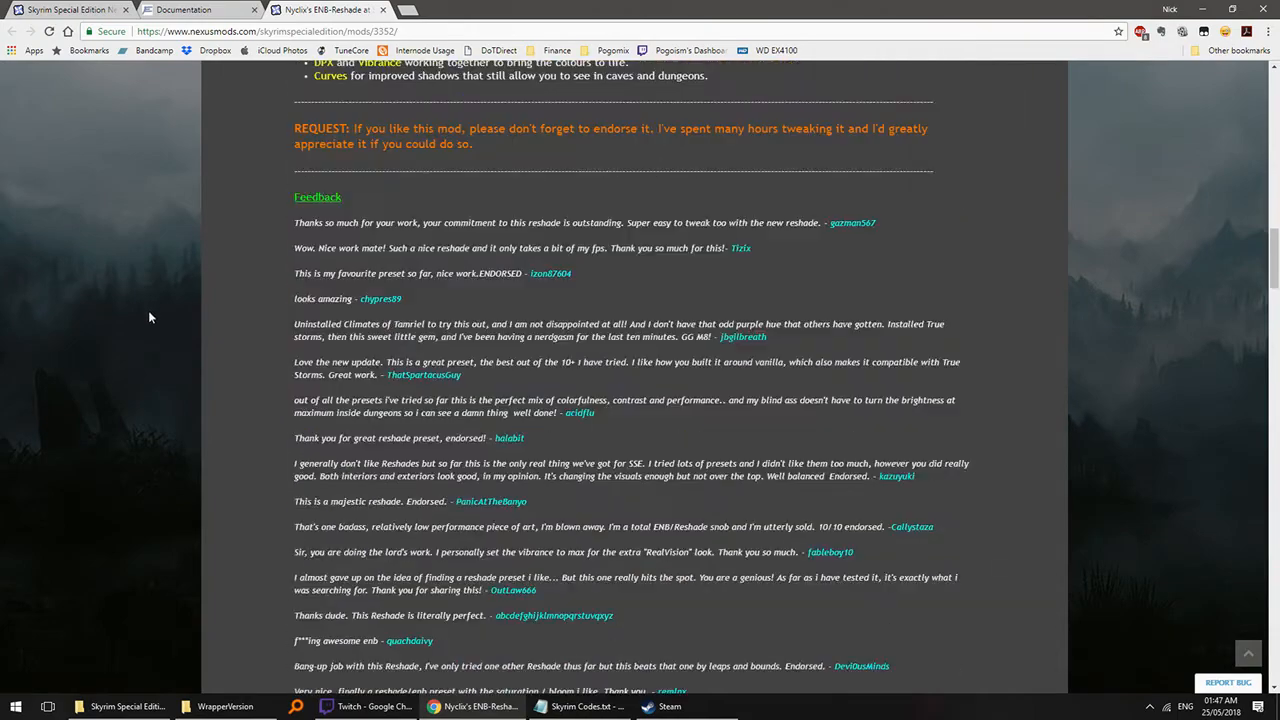
scroll(148, 317, down, 8)
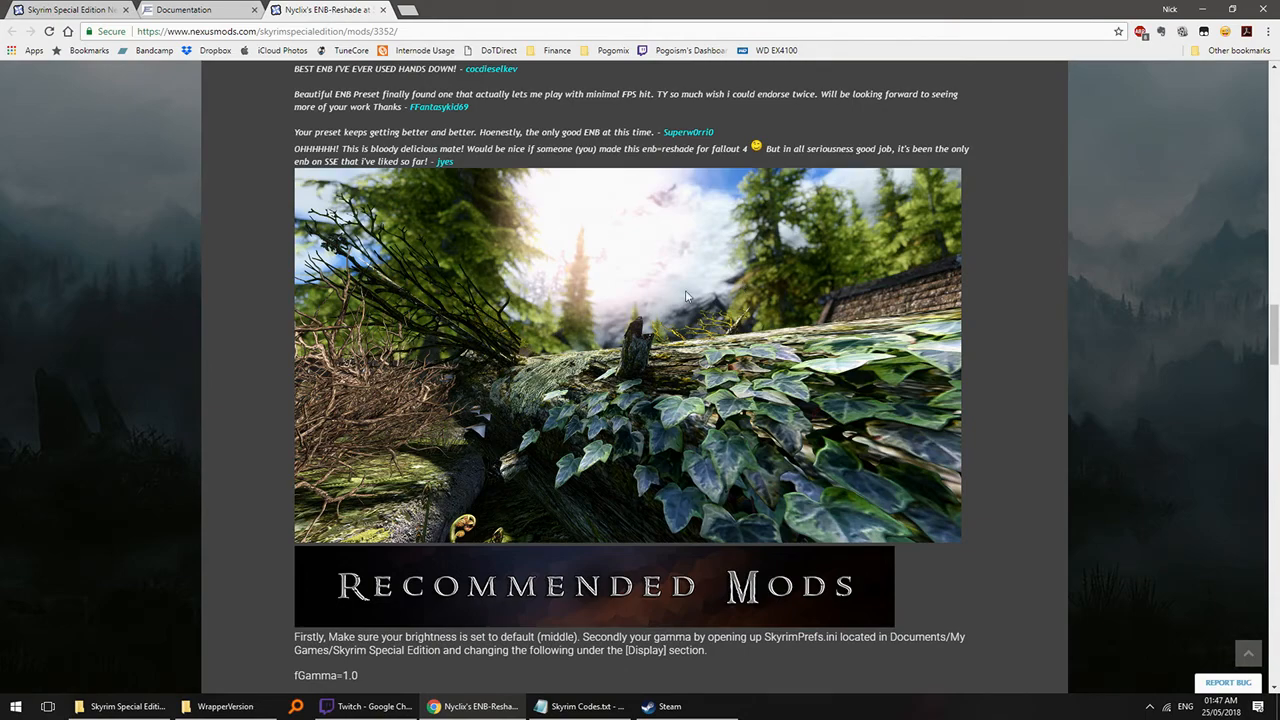
- Read the recommended mods and installation instructions for Nyclix's ENB-Reshade
scroll(690, 380, down, 7)
scroll(668, 420, down, 3)
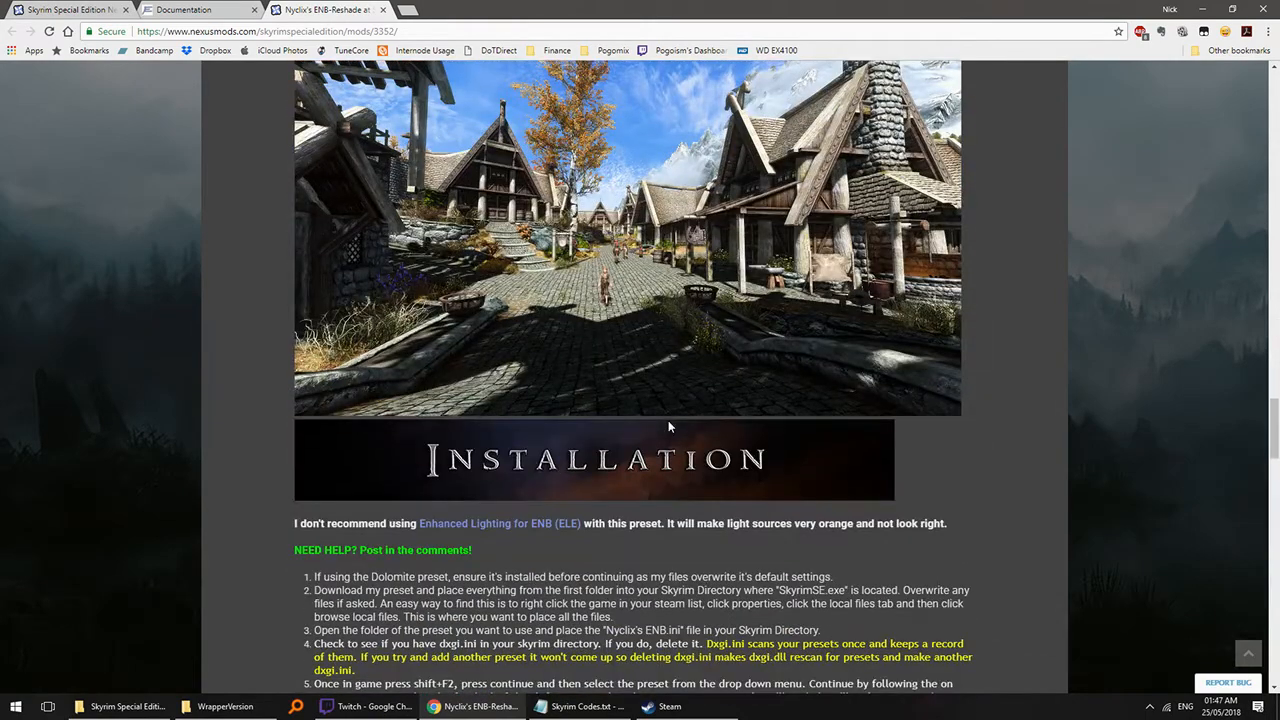
scroll(600, 440, up, 1)
scroll(440, 465, down, 4)
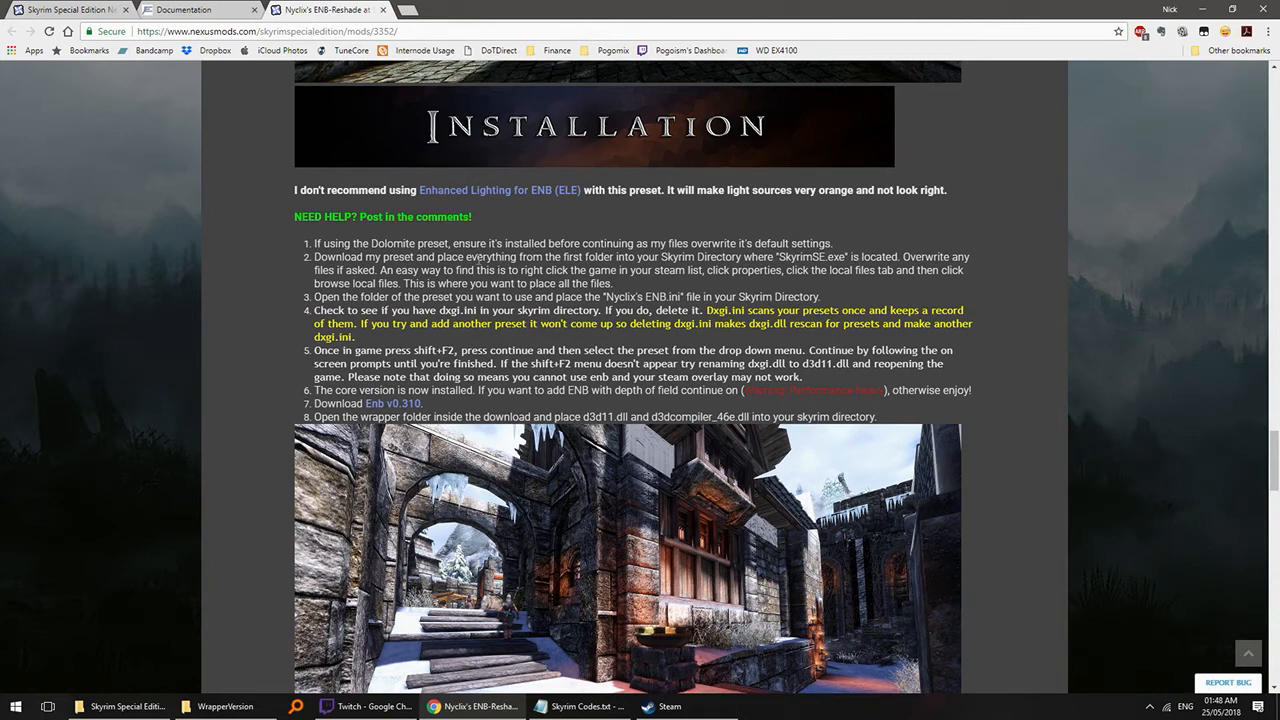
mouse_move(1275, 461)
mouse_down()
mouse_move(1277, 20)
mouse_move(1275, 600)
mouse_move(1275, 390)
mouse_move(1275, 463)
mouse_up()
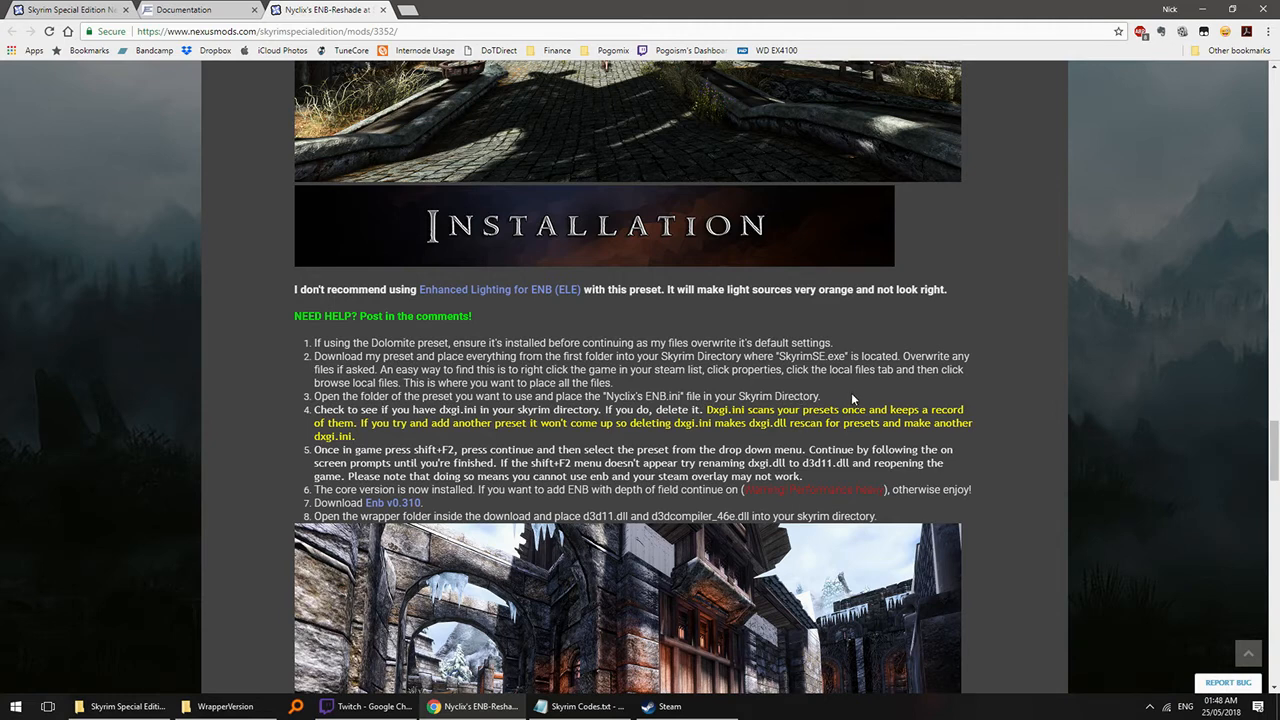
- Leave the browser and shift the Skyrim Special Edition game folder window slightly aside on the desktop
click(1199, 8)
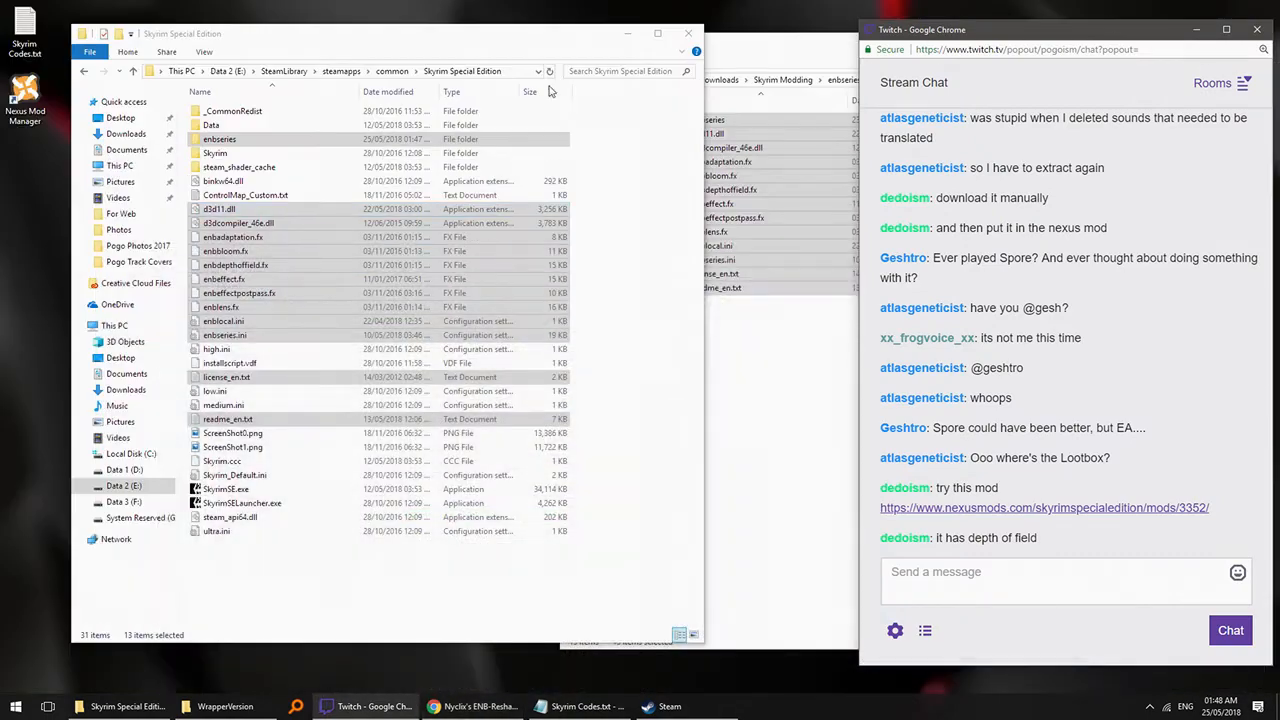
click(542, 29)
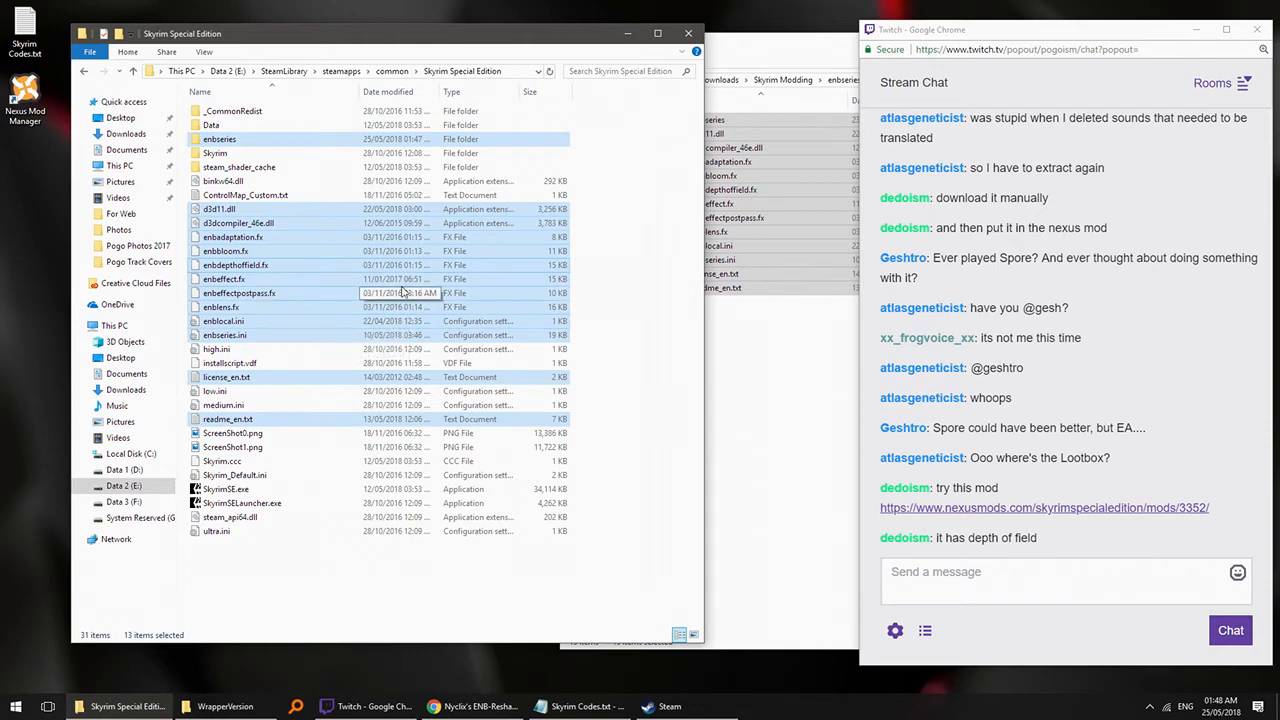
mouse_move(393, 42)
mouse_down()
mouse_move(521, 90)
mouse_move(349, 38)
mouse_move(381, 49)
mouse_up()
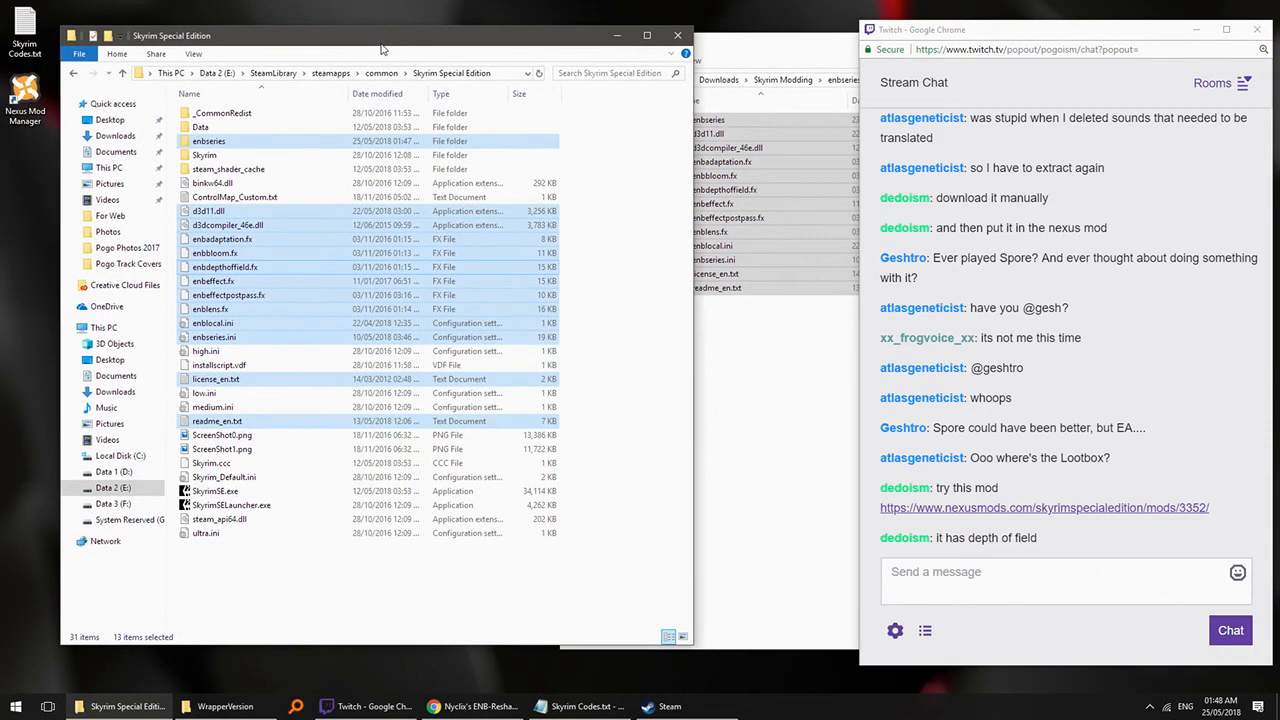
- Browse from Skyrim Modding to RealVision_ENB_files in 03 - Depth of Field - Static and compare its enbdepthoffield.fx with the game folder's files
click(775, 343)
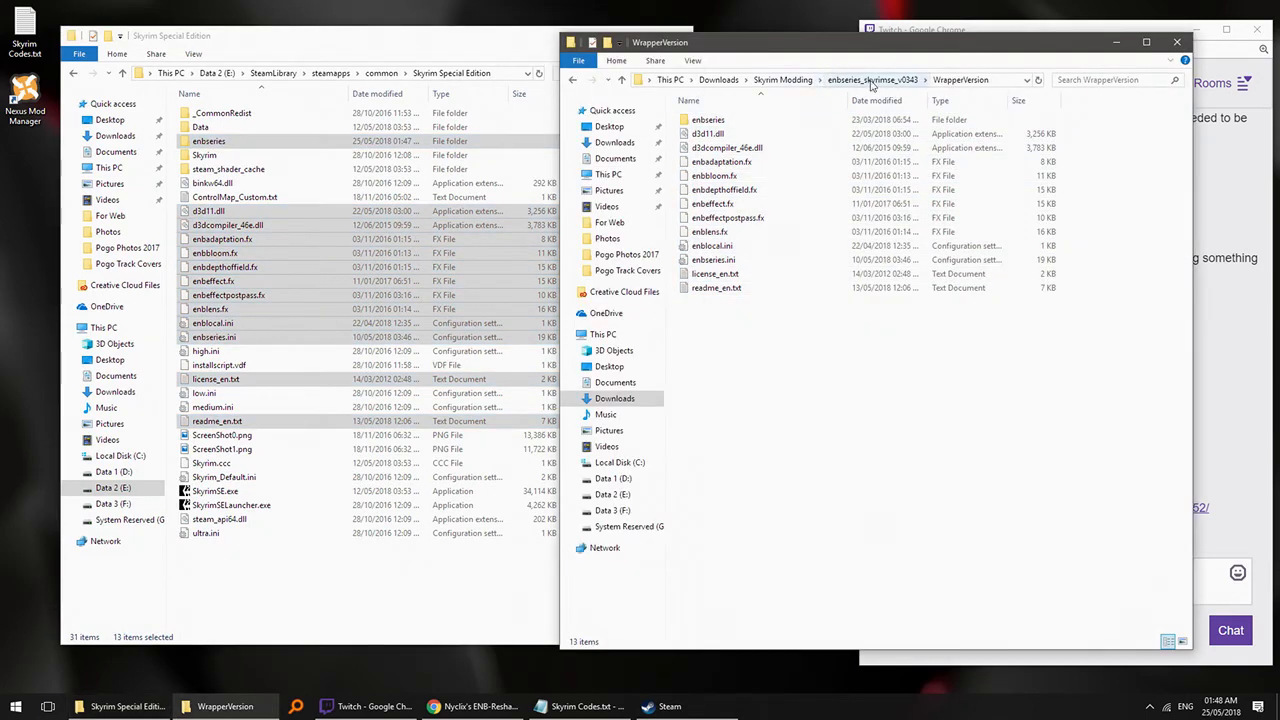
click(872, 80)
click(785, 80)
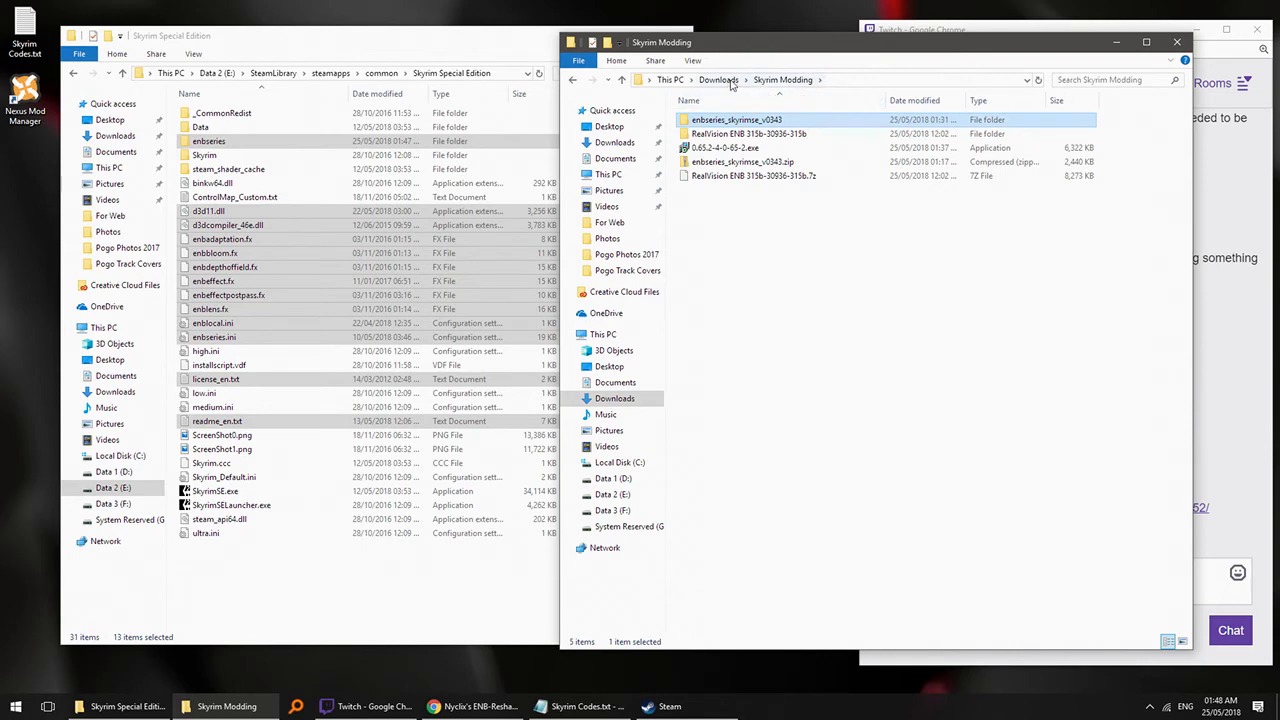
double_click(737, 133)
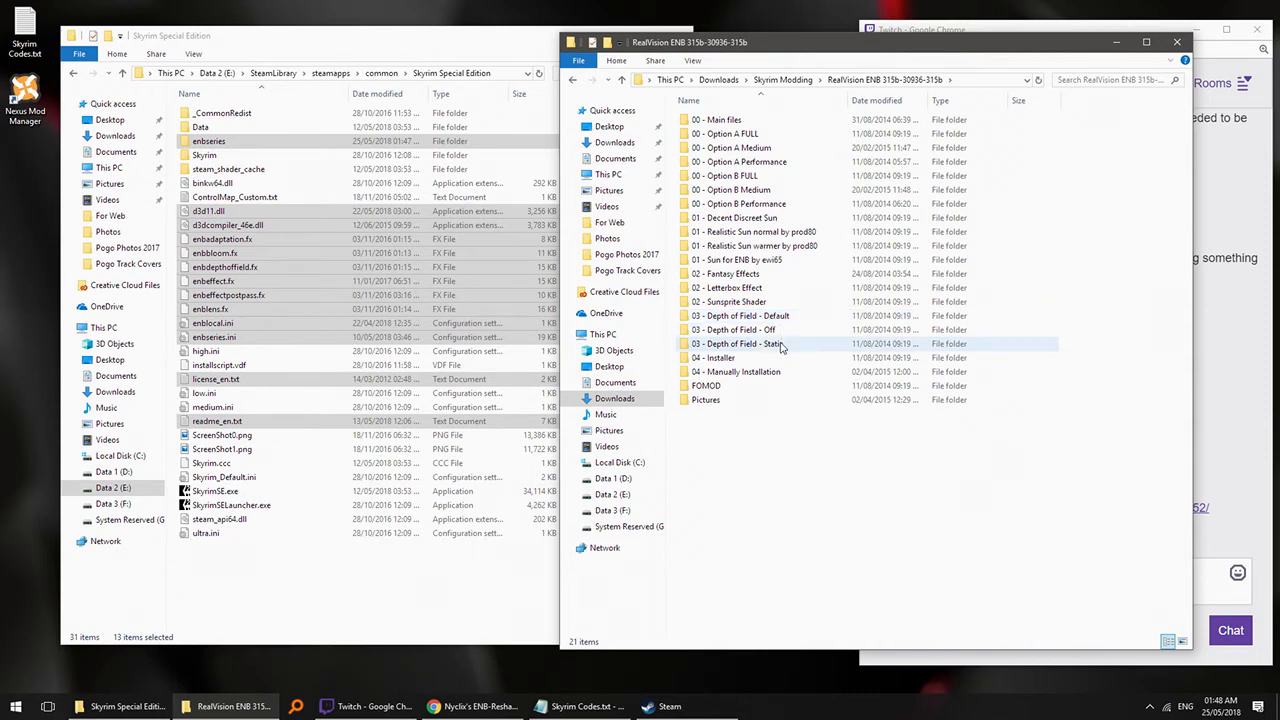
double_click(782, 346)
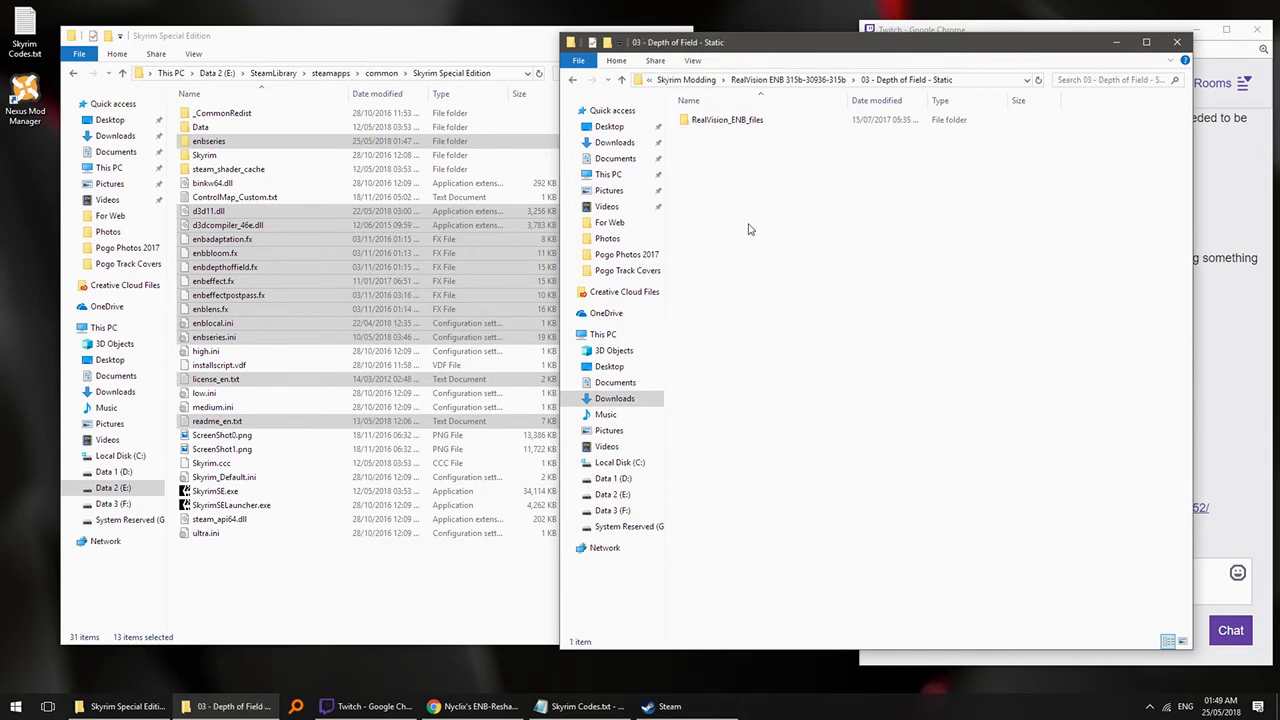
double_click(748, 120)
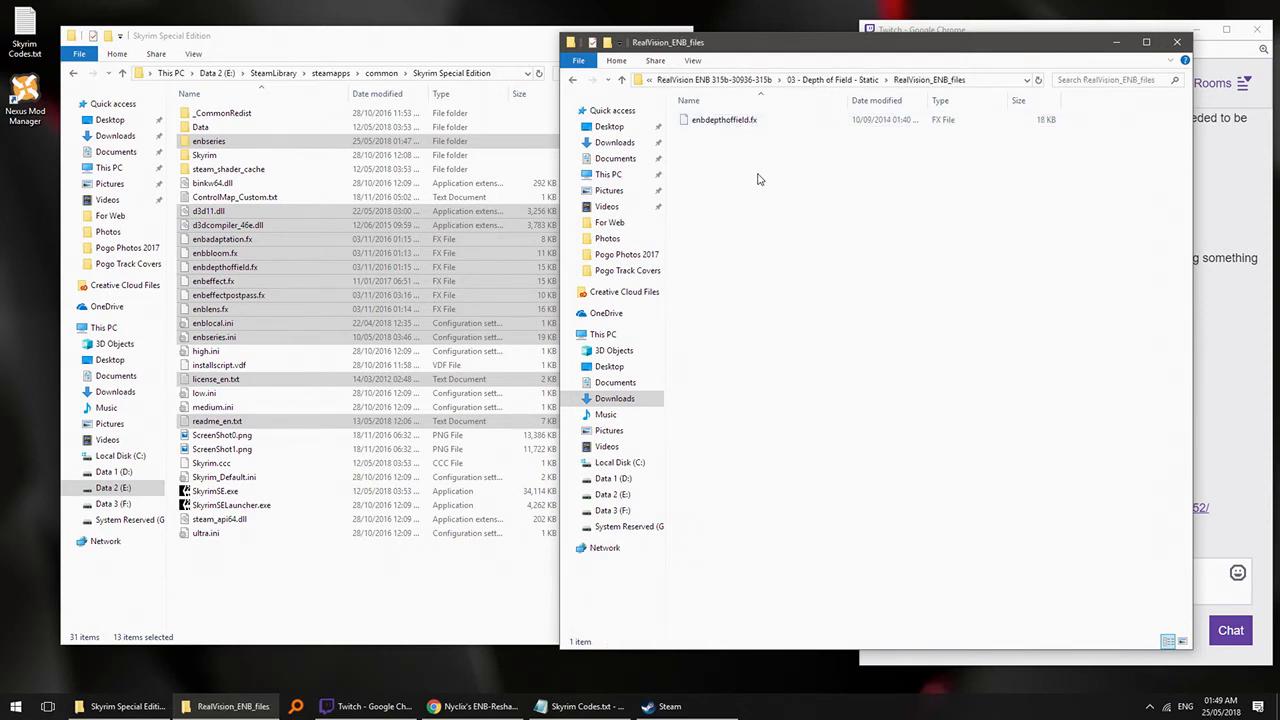
click(736, 125)
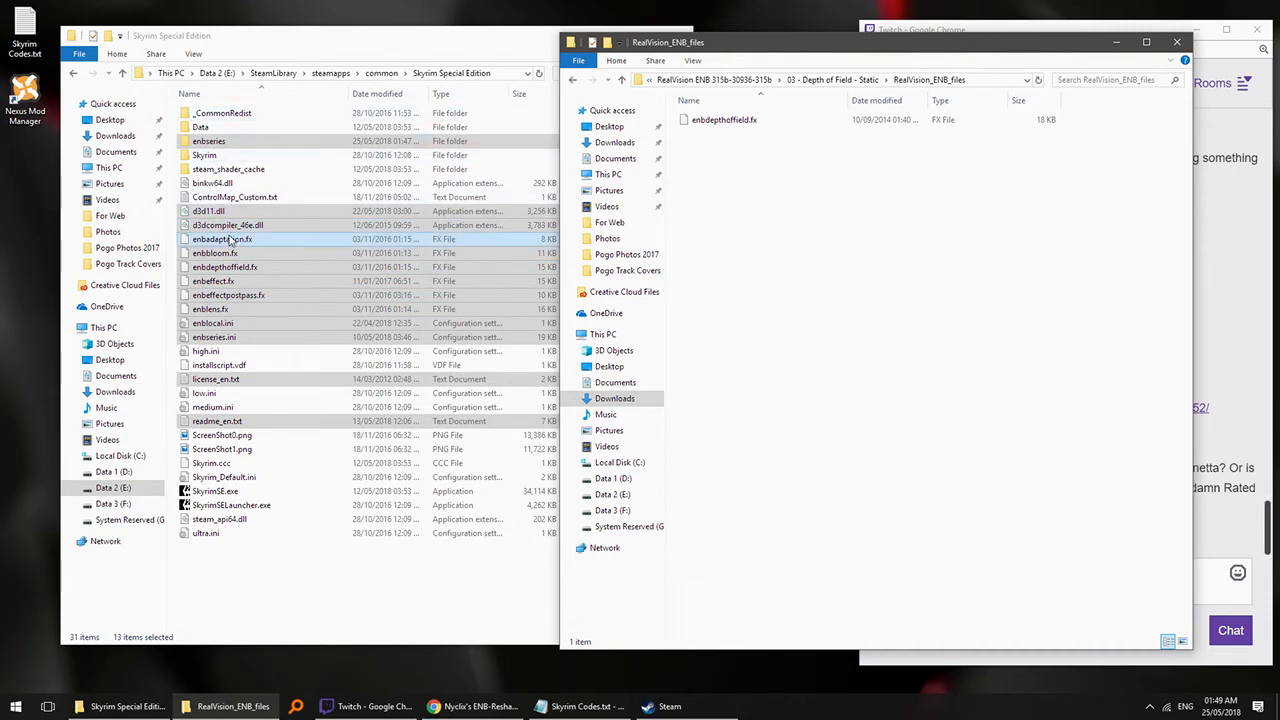
click(357, 586)
- Switch to the Skyrim Special Edition page in the Steam library and check the Twitch stream chat
click(15, 706)
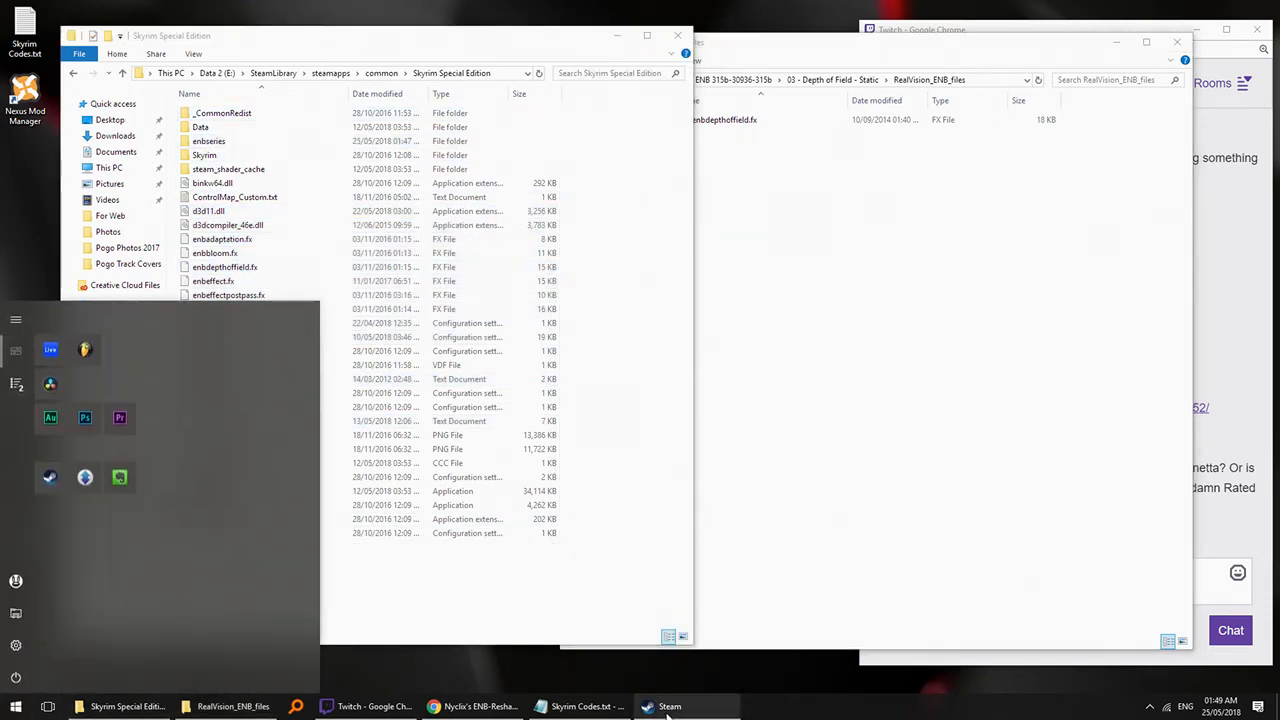
click(668, 708)
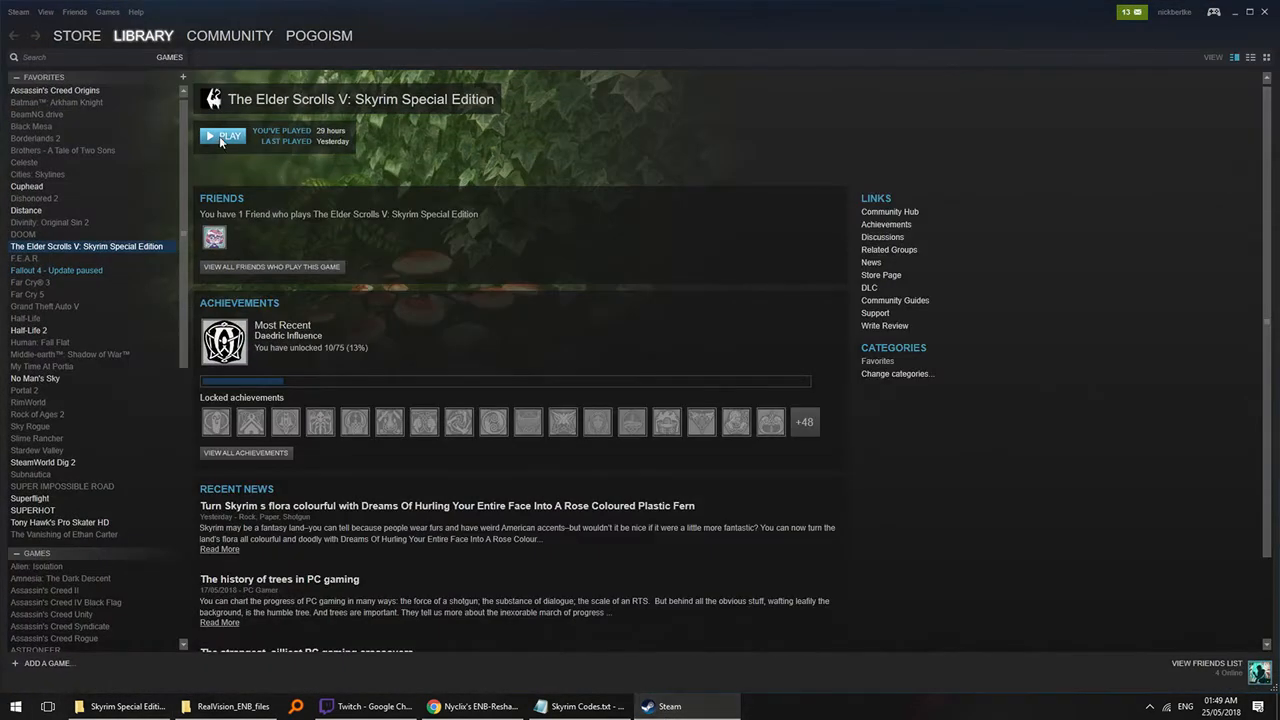
click(388, 710)
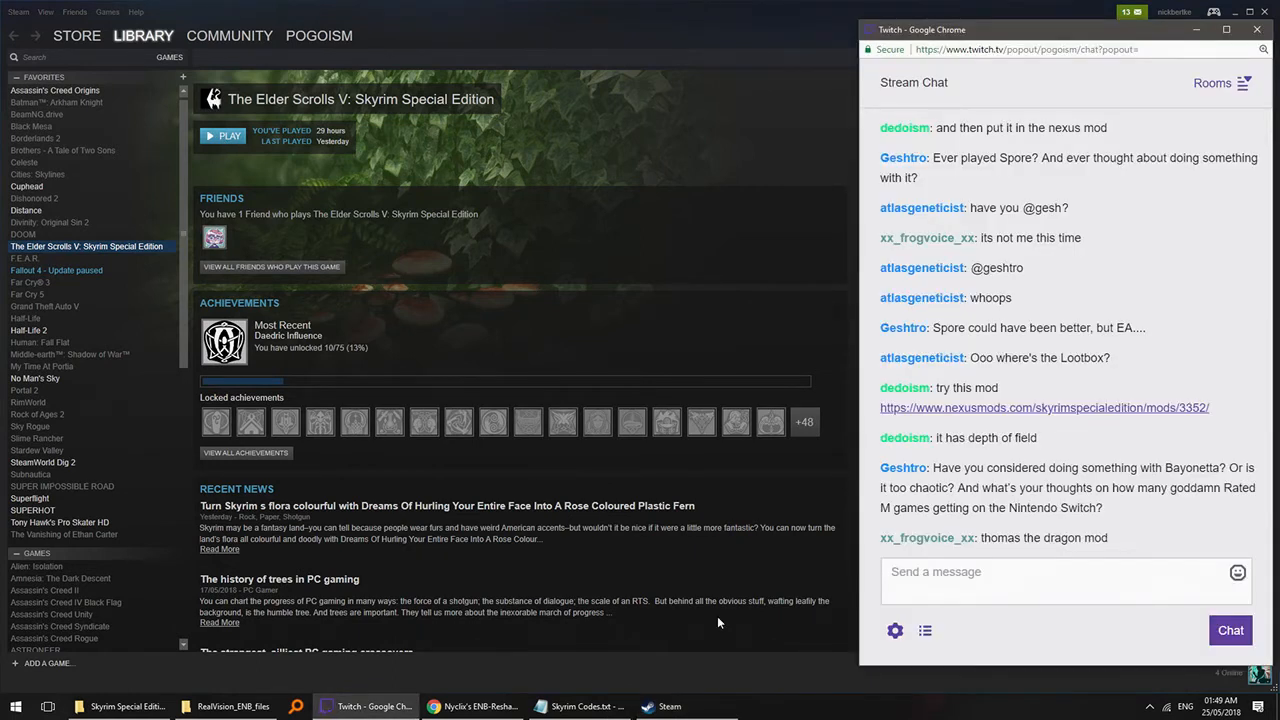
click(1067, 580)
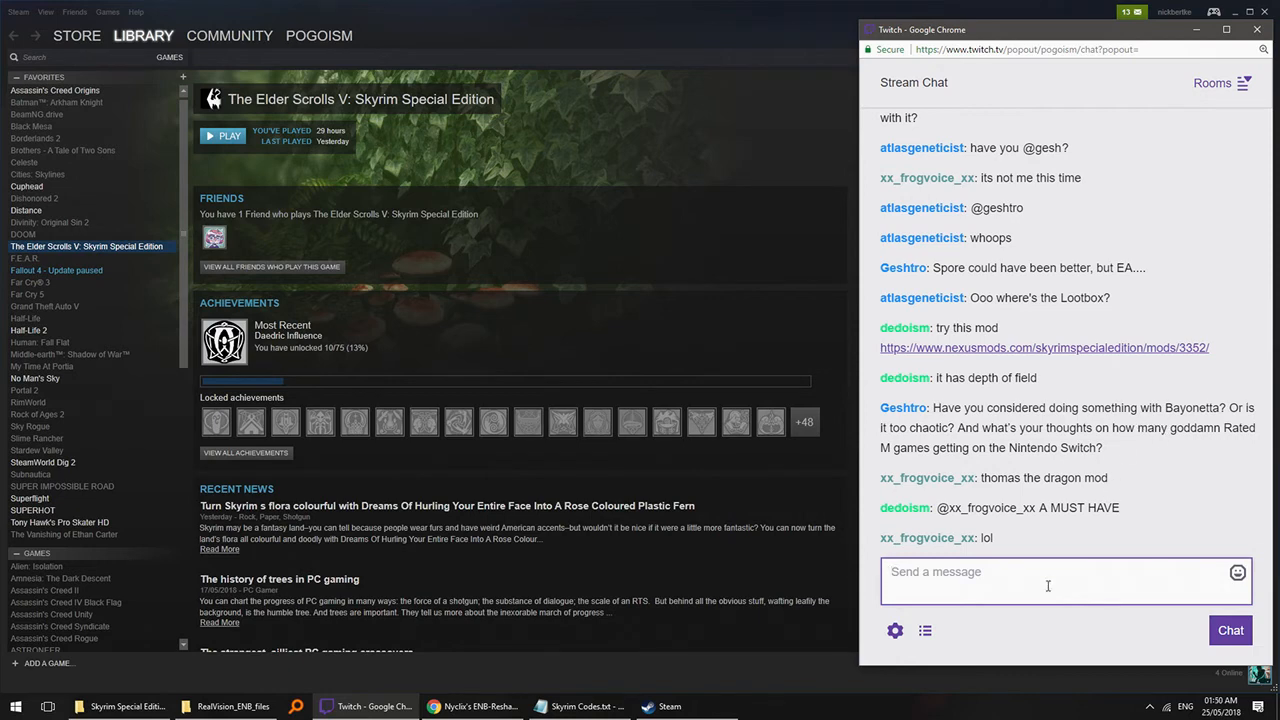
click(365, 706)
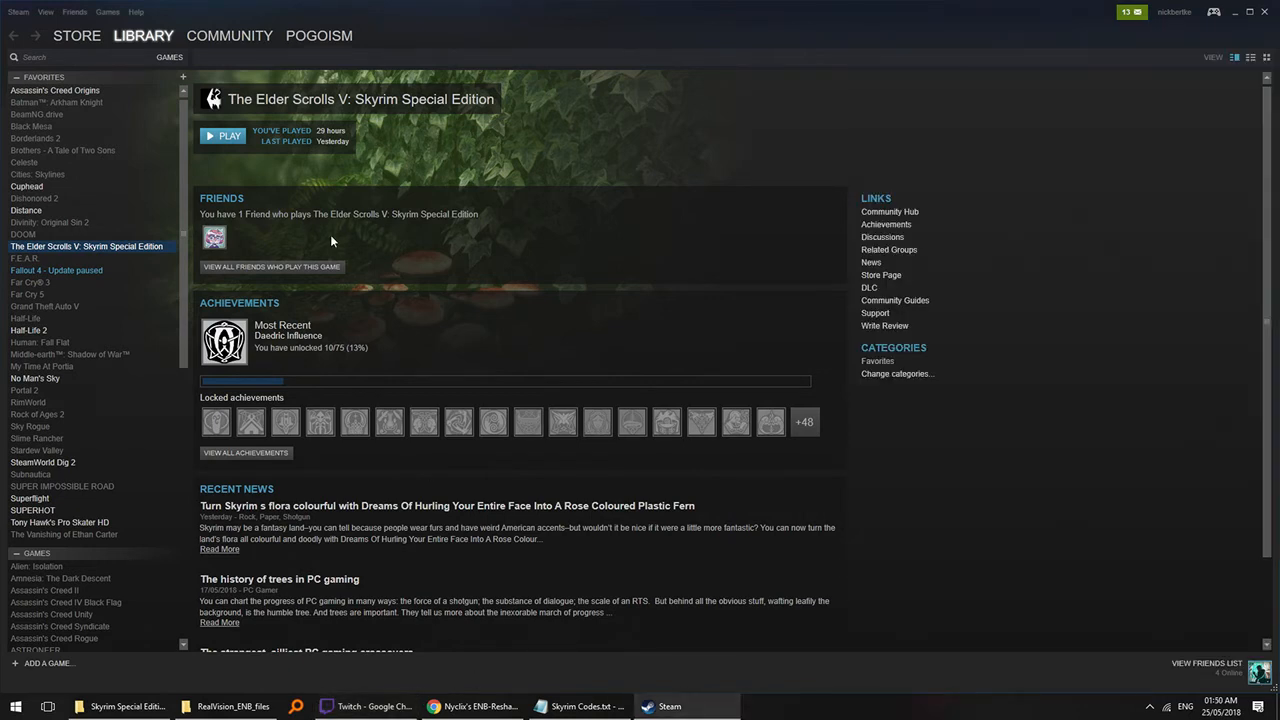
click(207, 706)
click(206, 708)
click(157, 714)
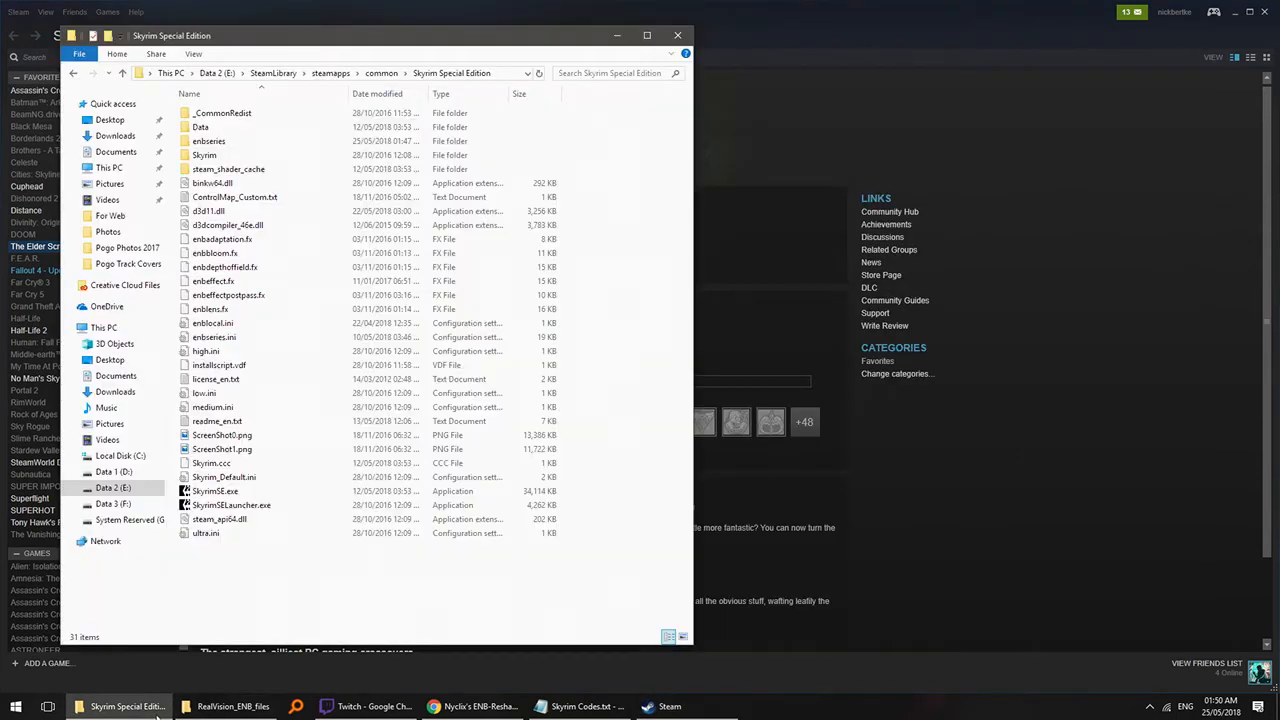
click(157, 714)
- Launch The Elder Scrolls V: Skyrim Special Edition from Steam and continue from the last saved game
click(222, 136)
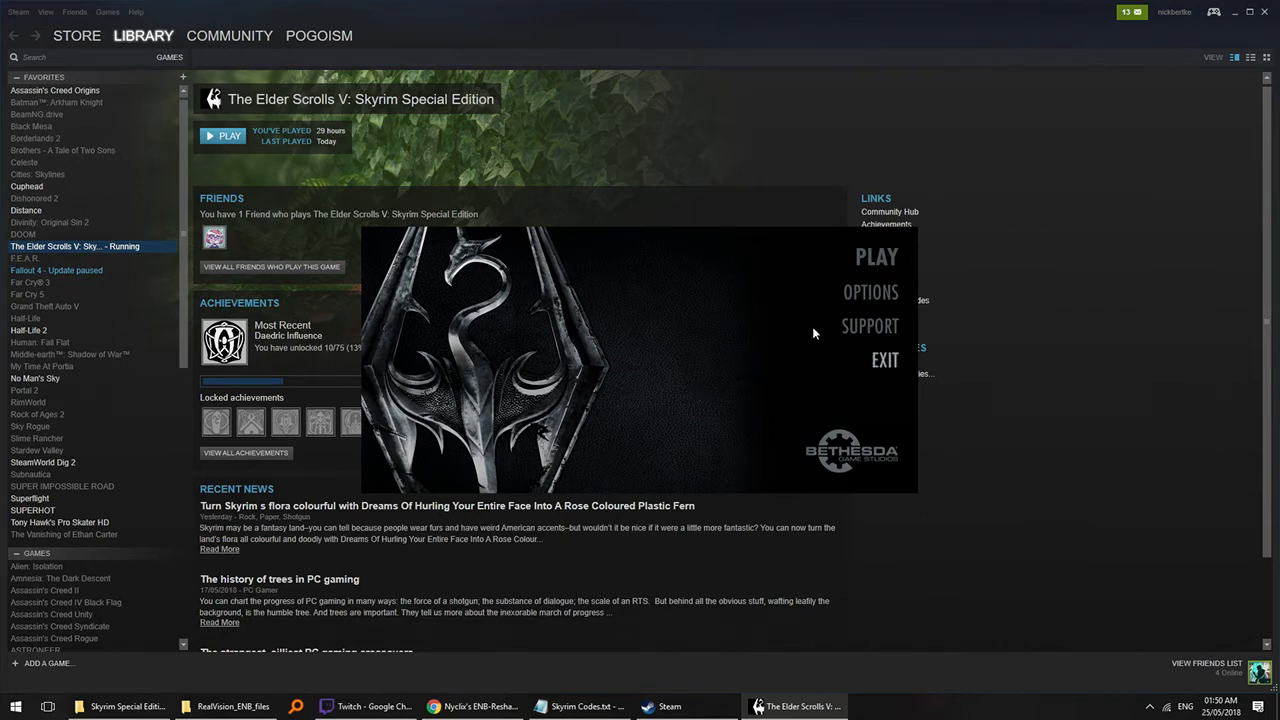
click(876, 293)
click(682, 436)
click(878, 257)
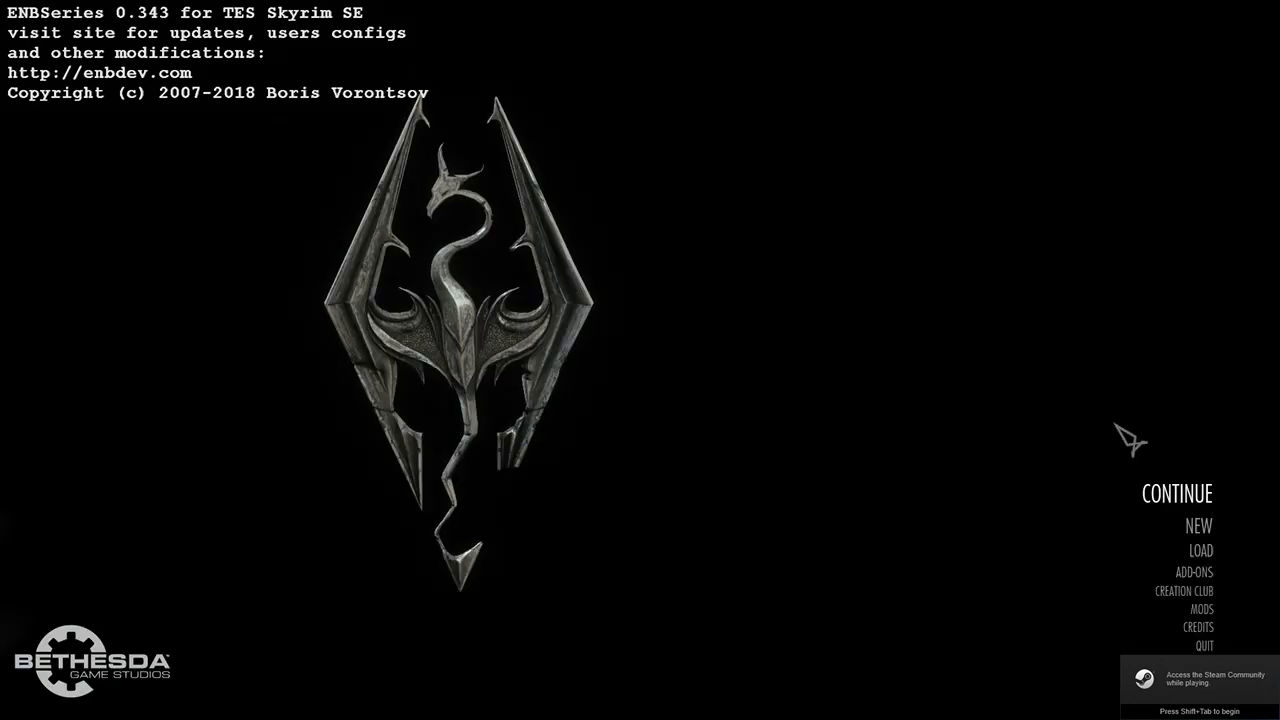
click(1185, 493)
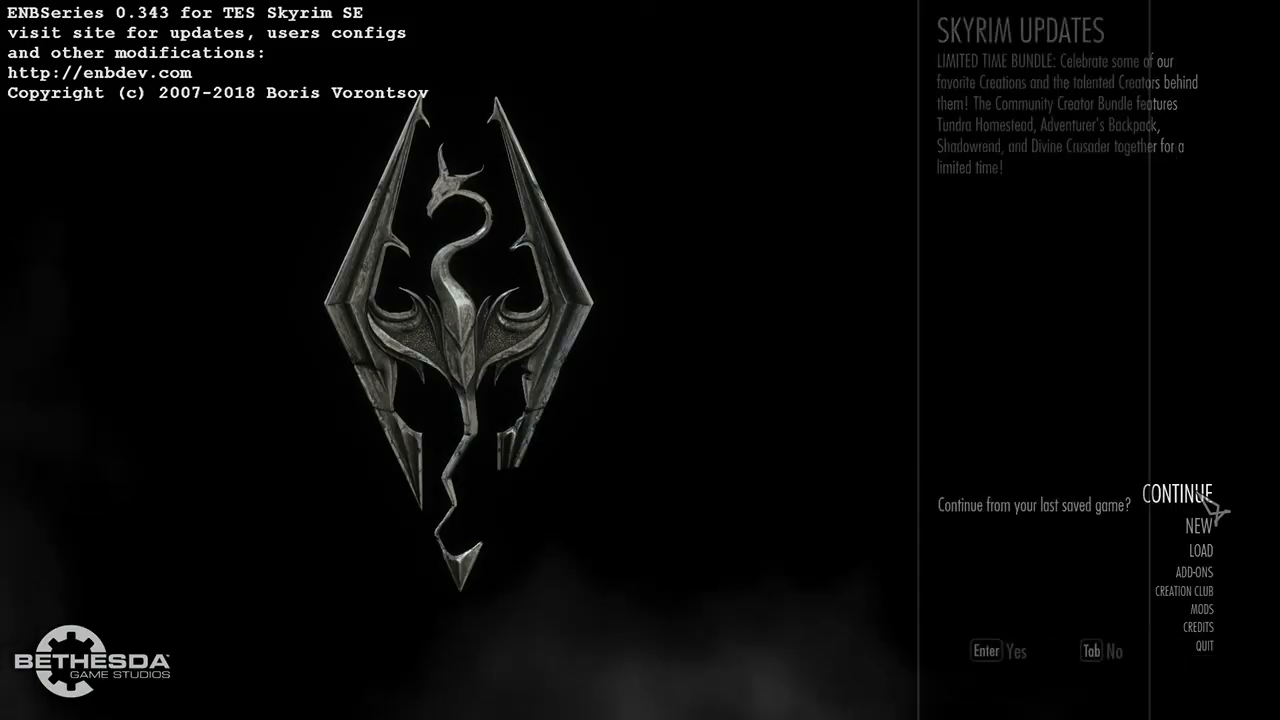
click(925, 650)
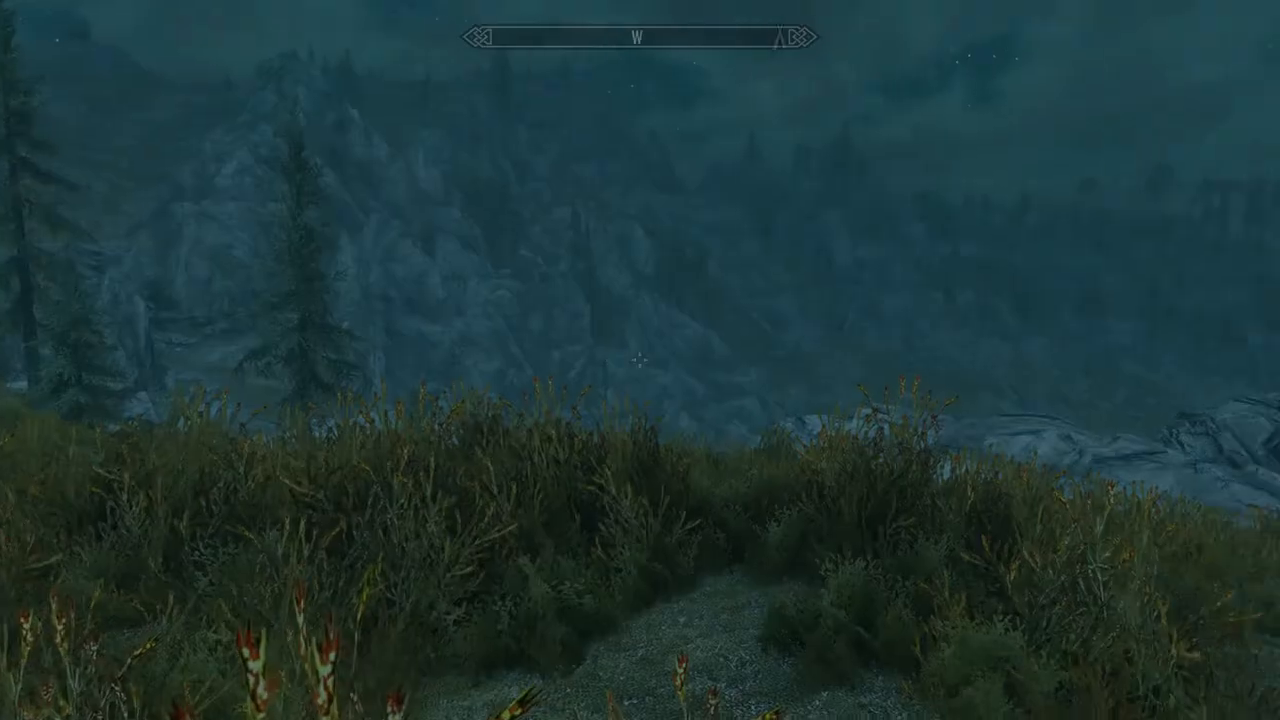
- Open the world map and fast travel to Riverwood
key(Tab)
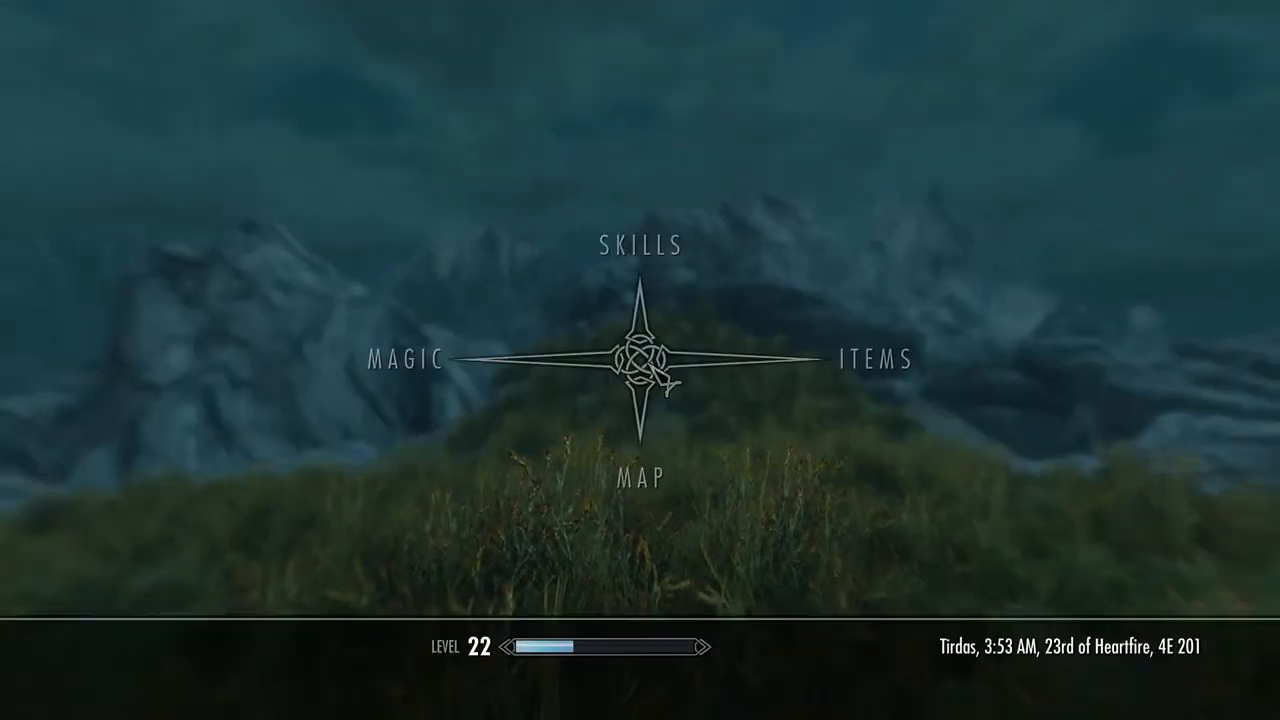
click(686, 482)
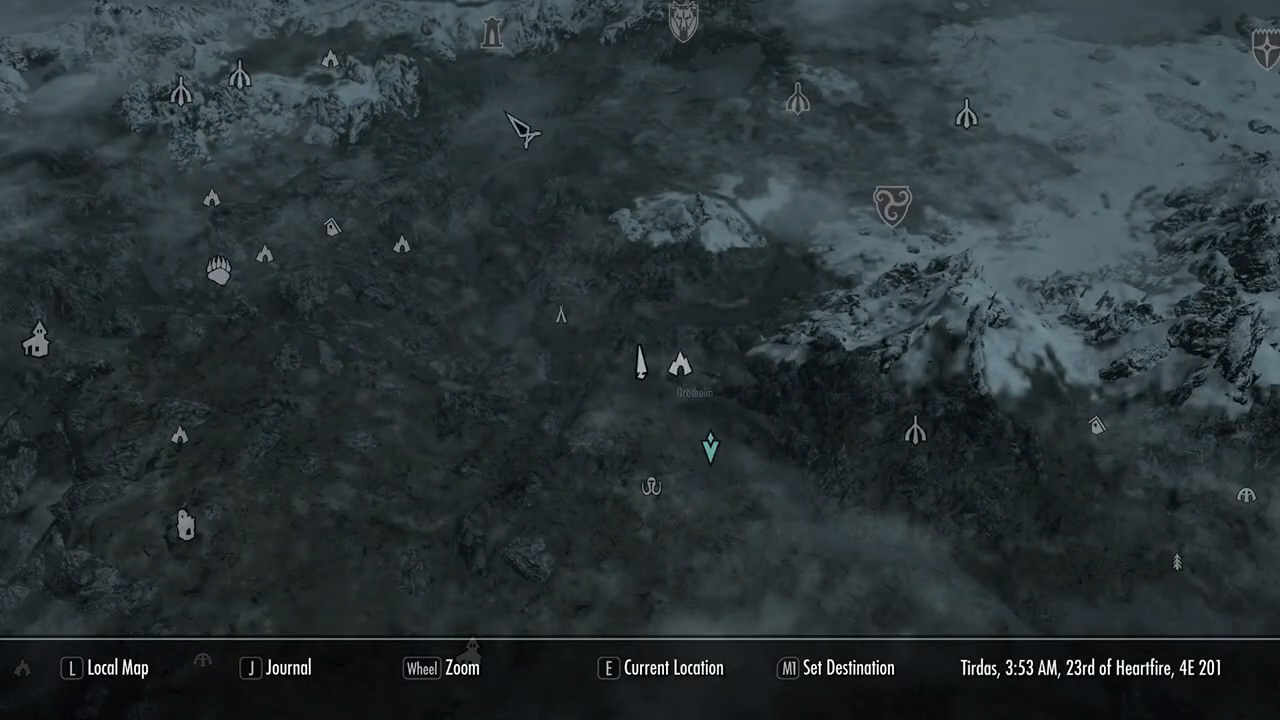
click(710, 448)
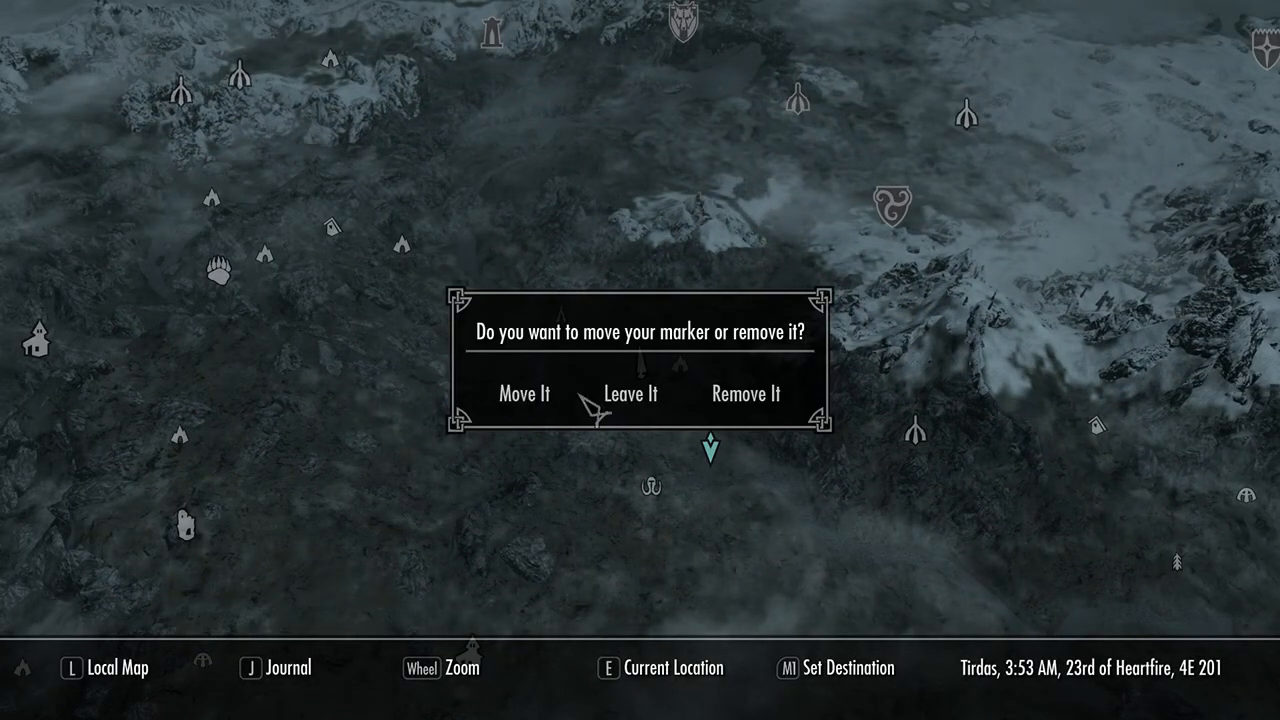
click(712, 393)
scroll(775, 488, down, 3)
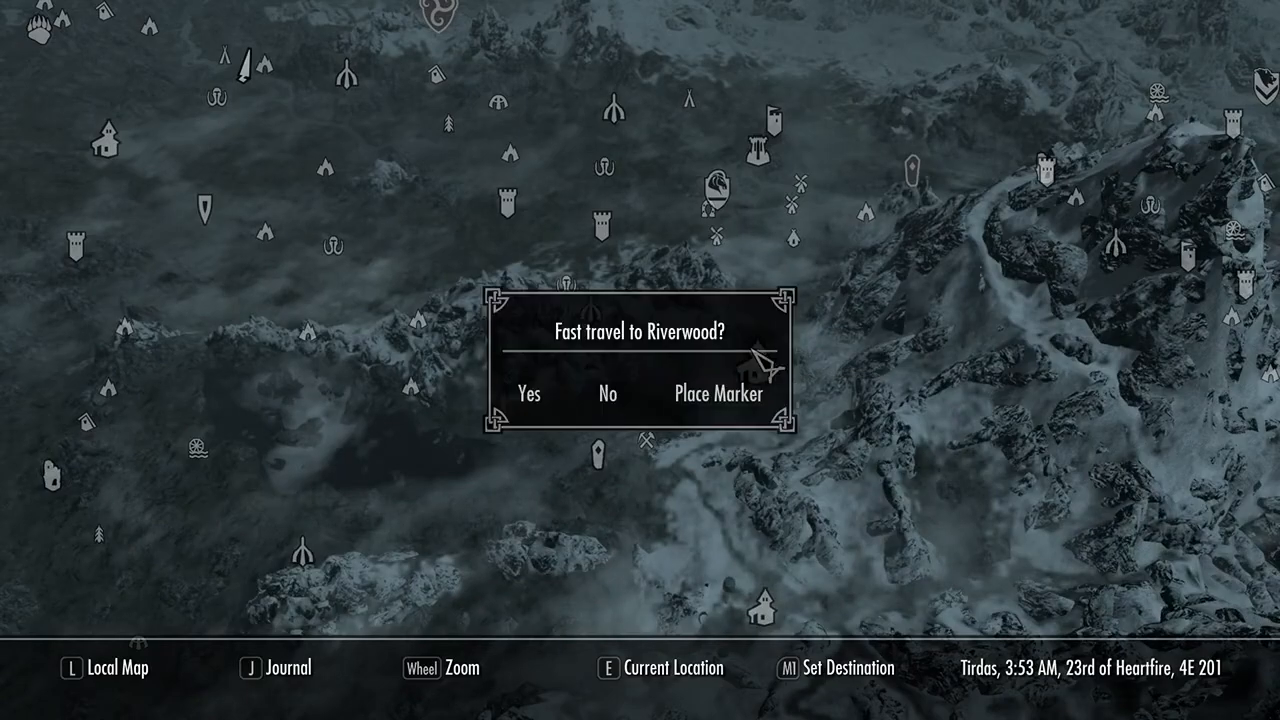
click(572, 396)
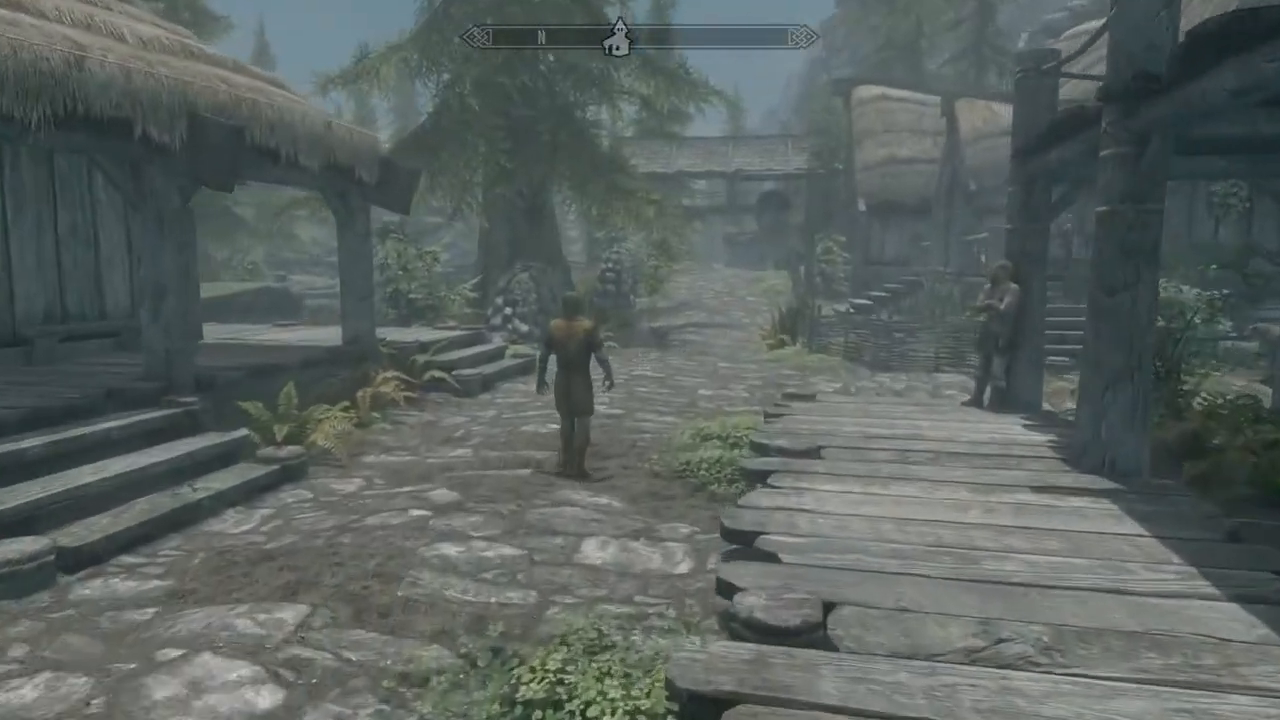
- Switch from the game to Skyrim Codes.txt in Notepad and look up the tcl No Clip Mode console command
key(grave)
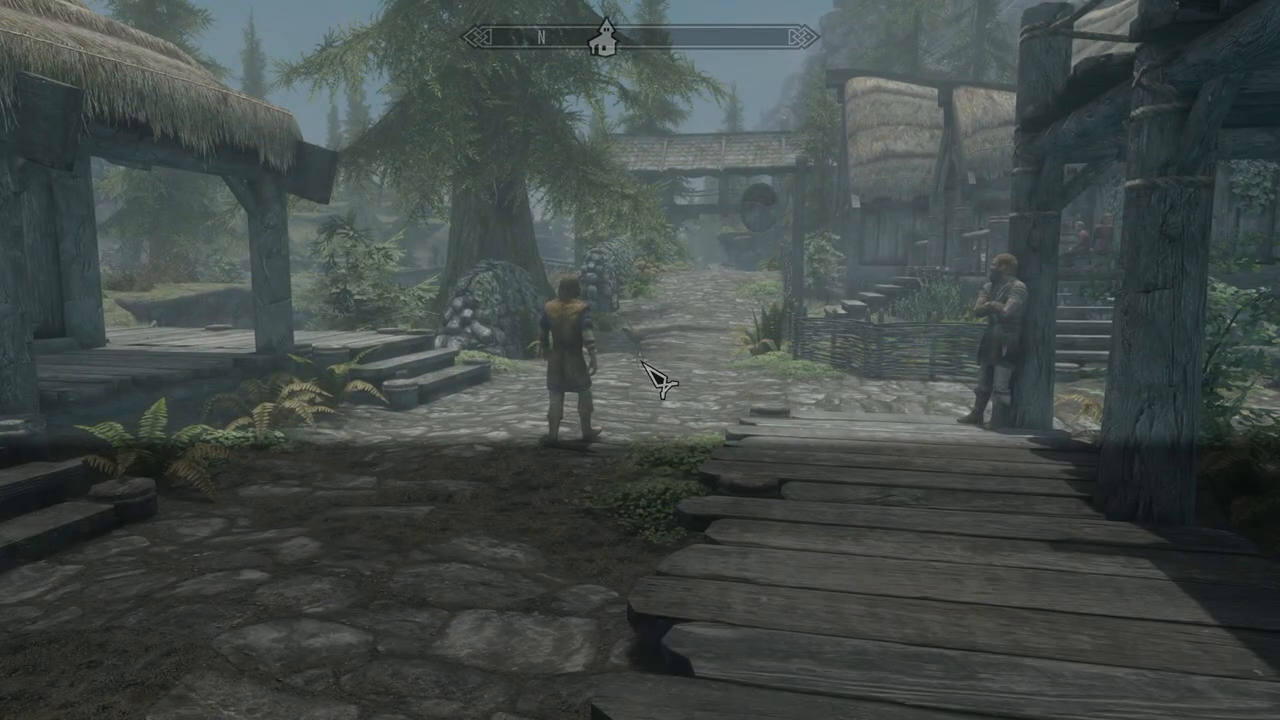
key(alt+Tab)
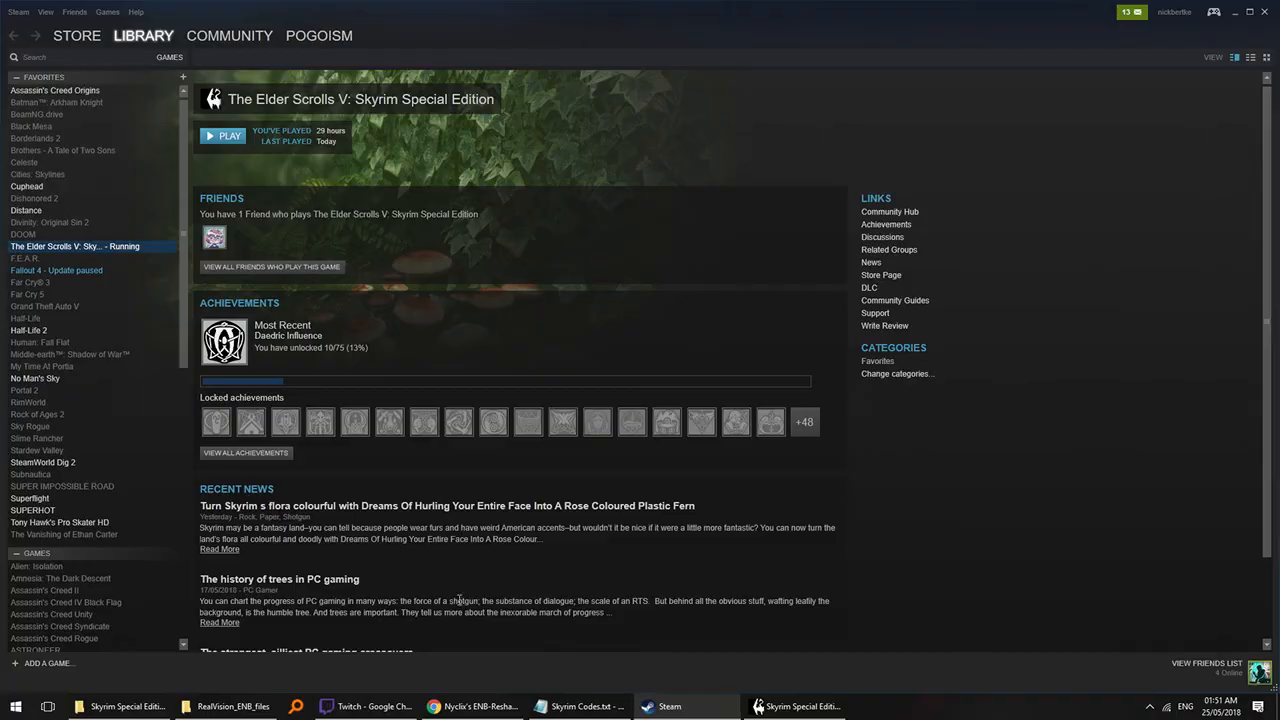
click(587, 708)
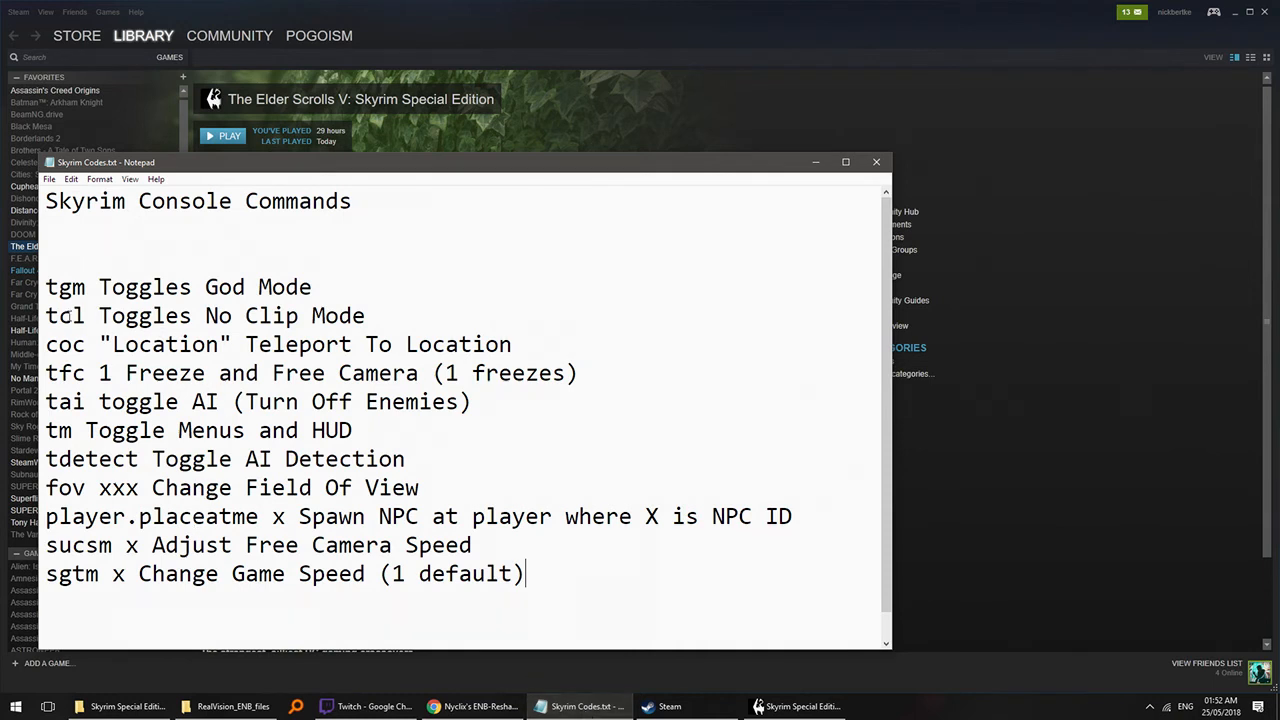
drag(47, 316, 204, 316)
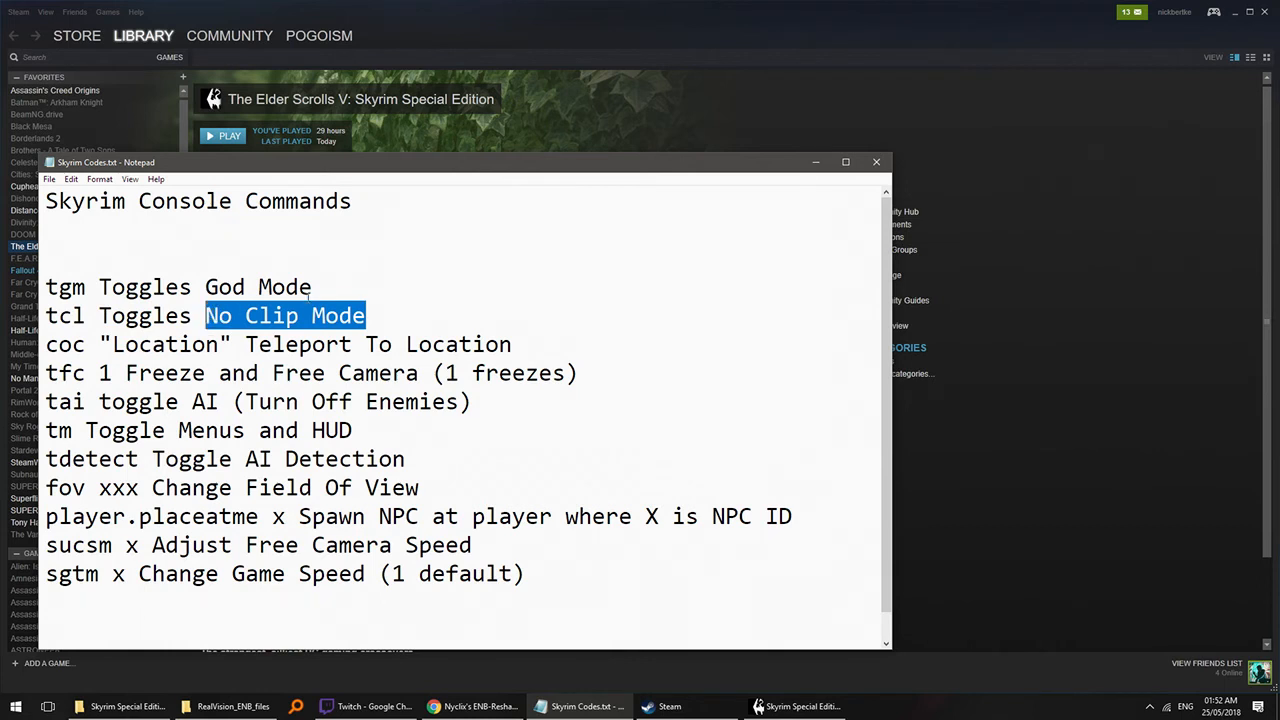
- Return from the console command notes to Skyrim and toggle the free camera with the console command tfc
click(309, 296)
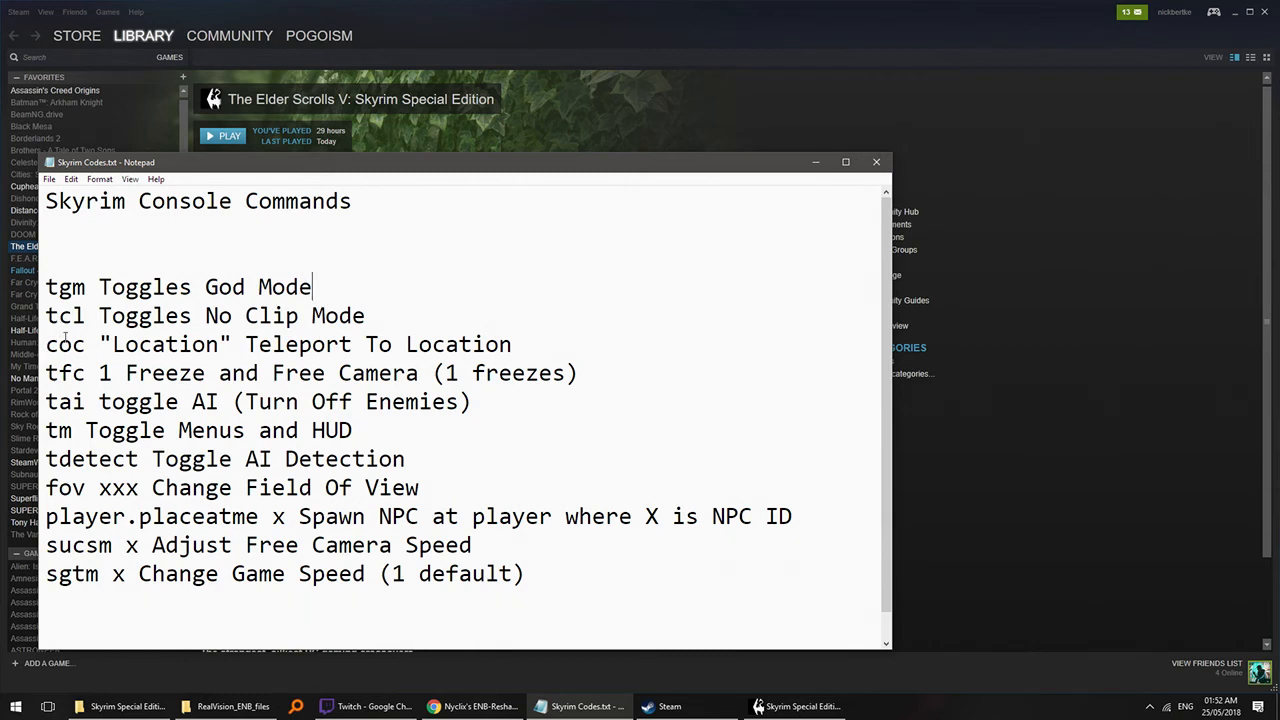
mouse_move(580, 706)
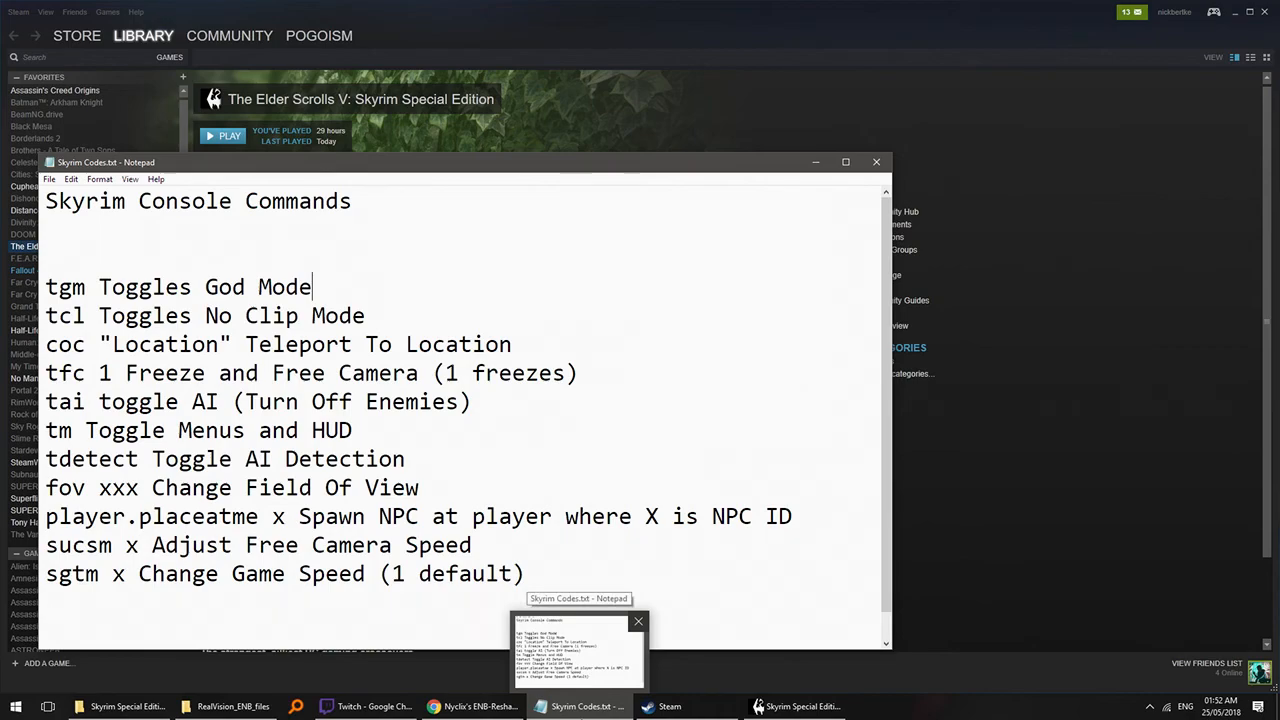
click(582, 710)
click(841, 707)
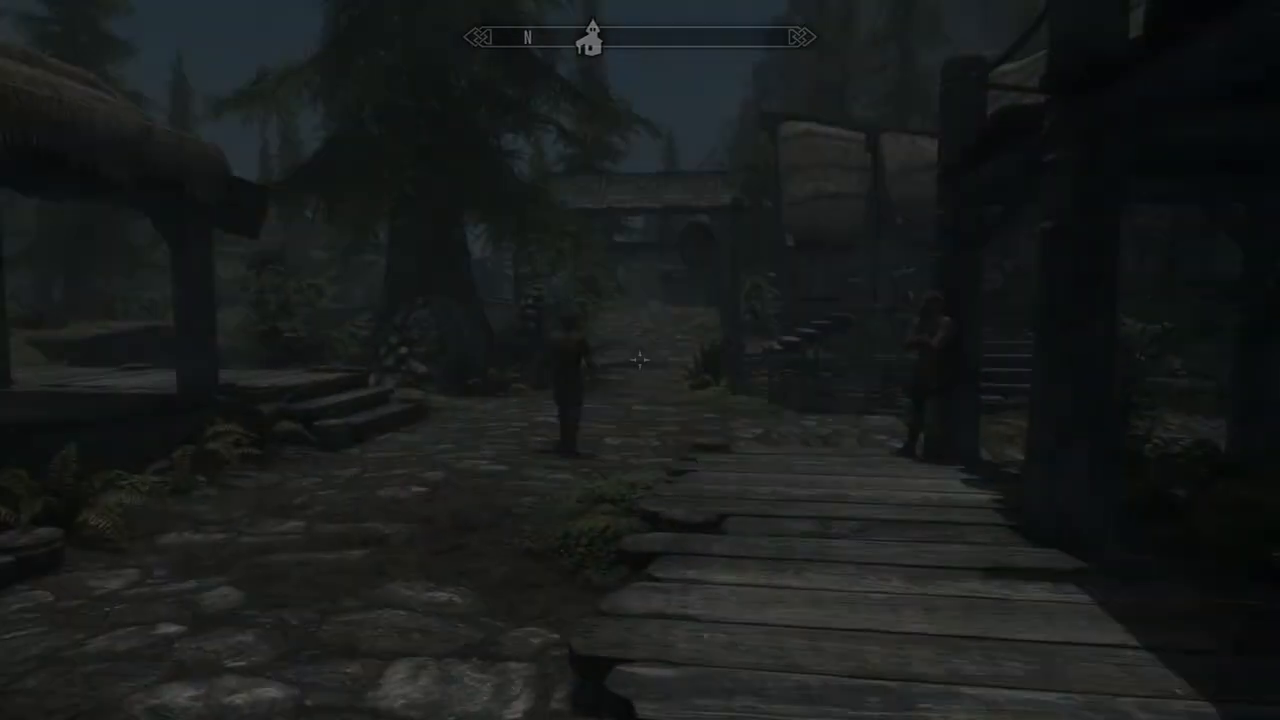
key(grave)
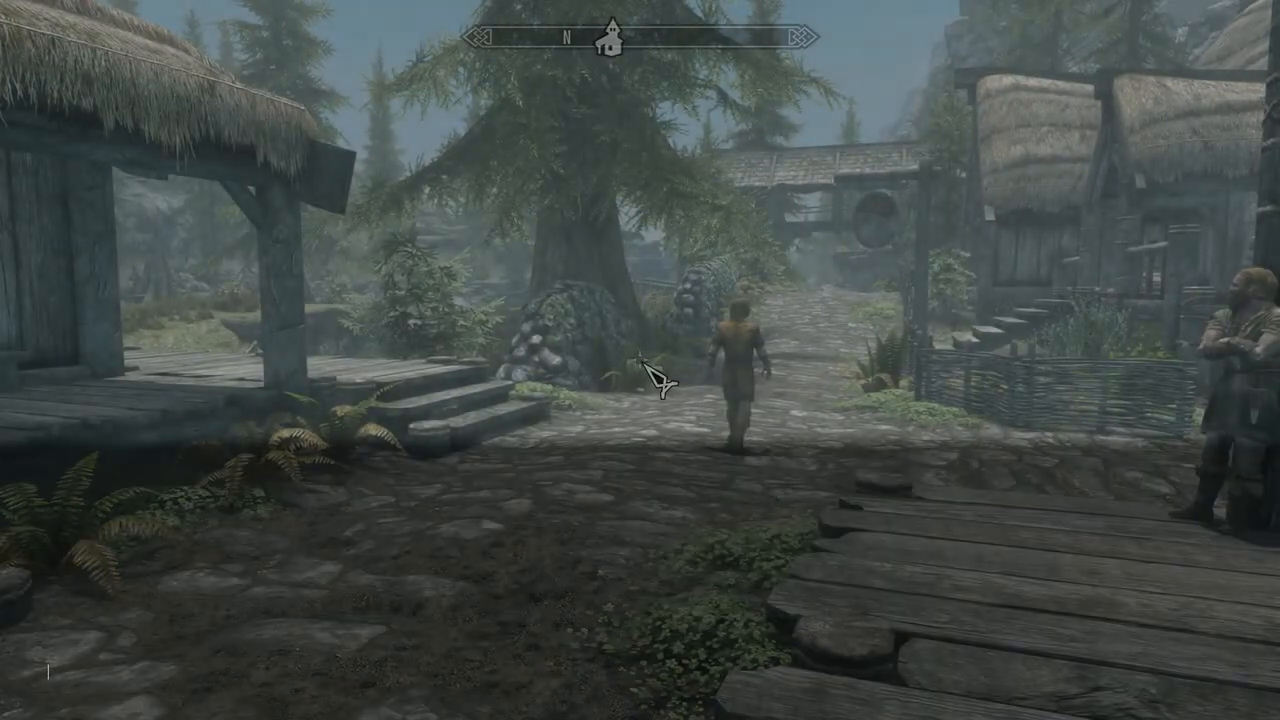
text(tfc)
key(Return)
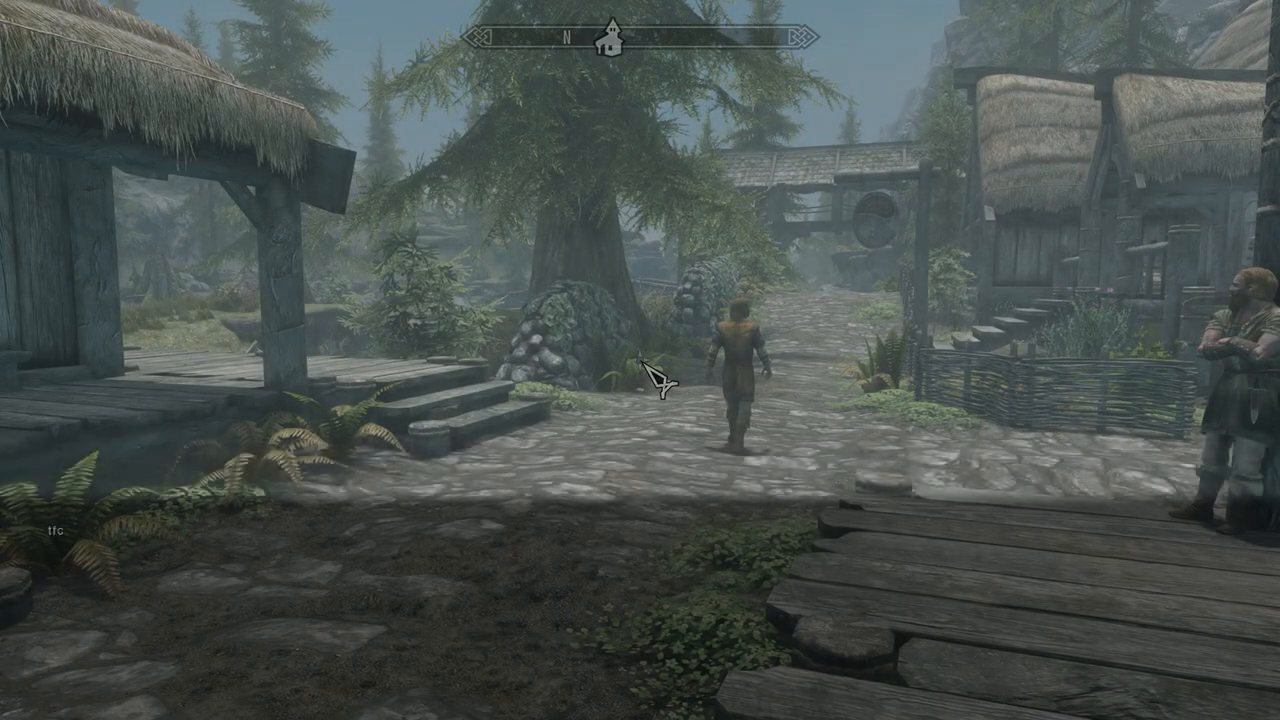
key(grave)
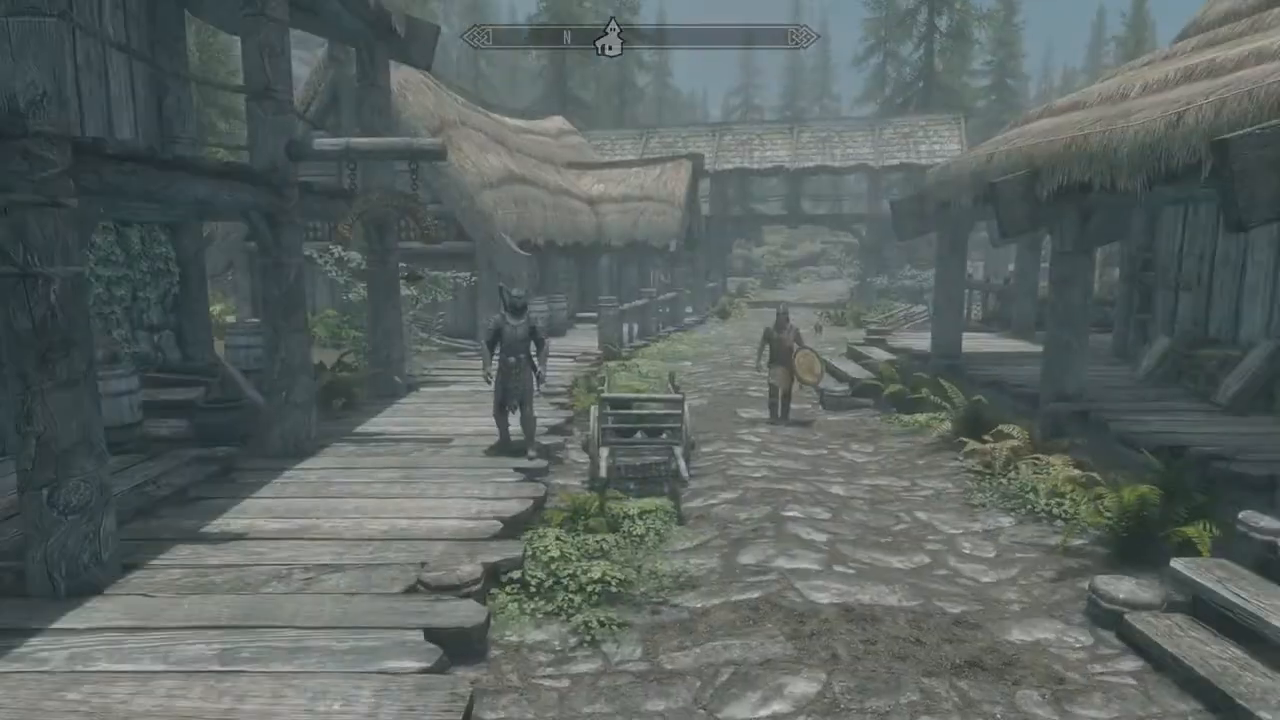
- Move around Riverwood's main street, wooden walkway and river to inspect the game's graphics
key(w)
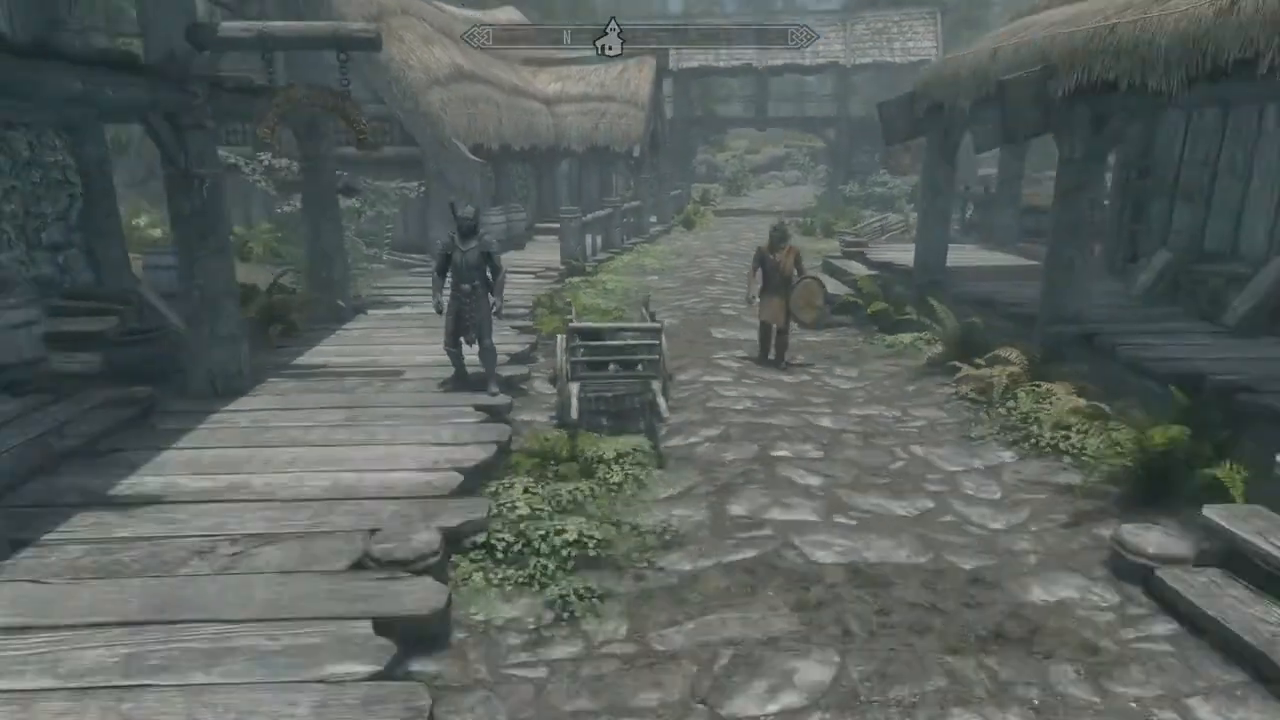
key(s)
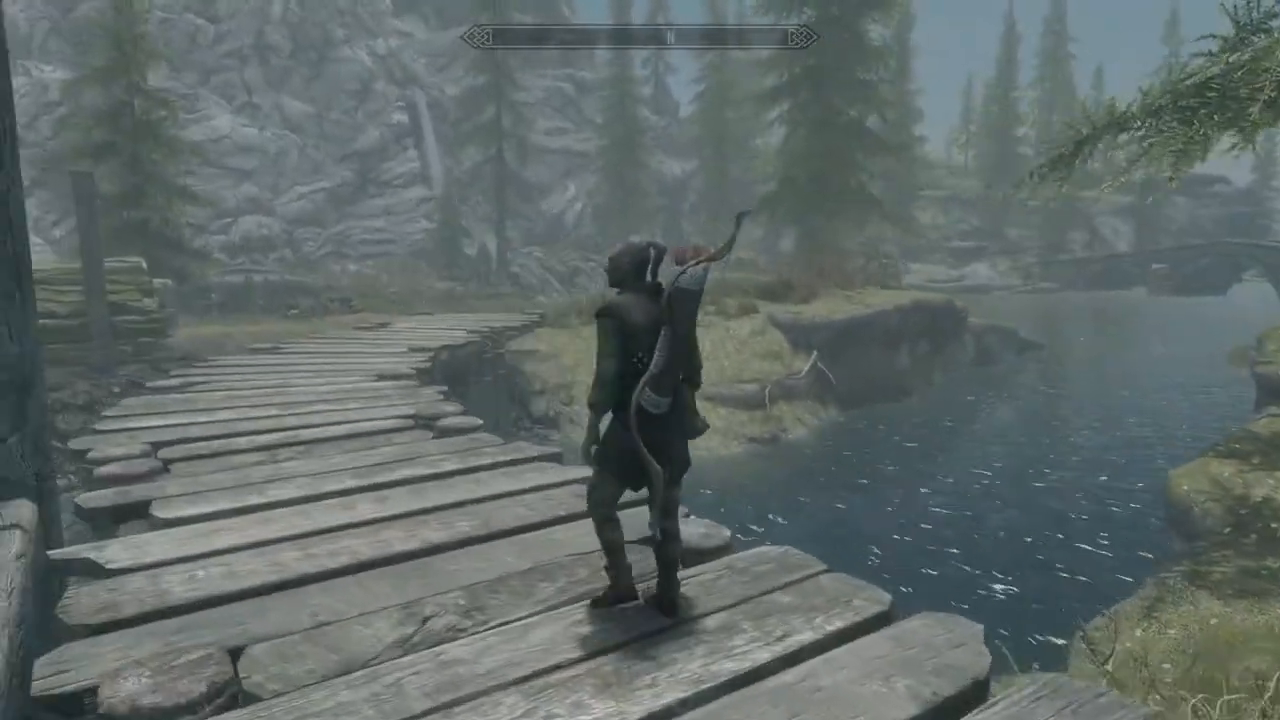
key(w)
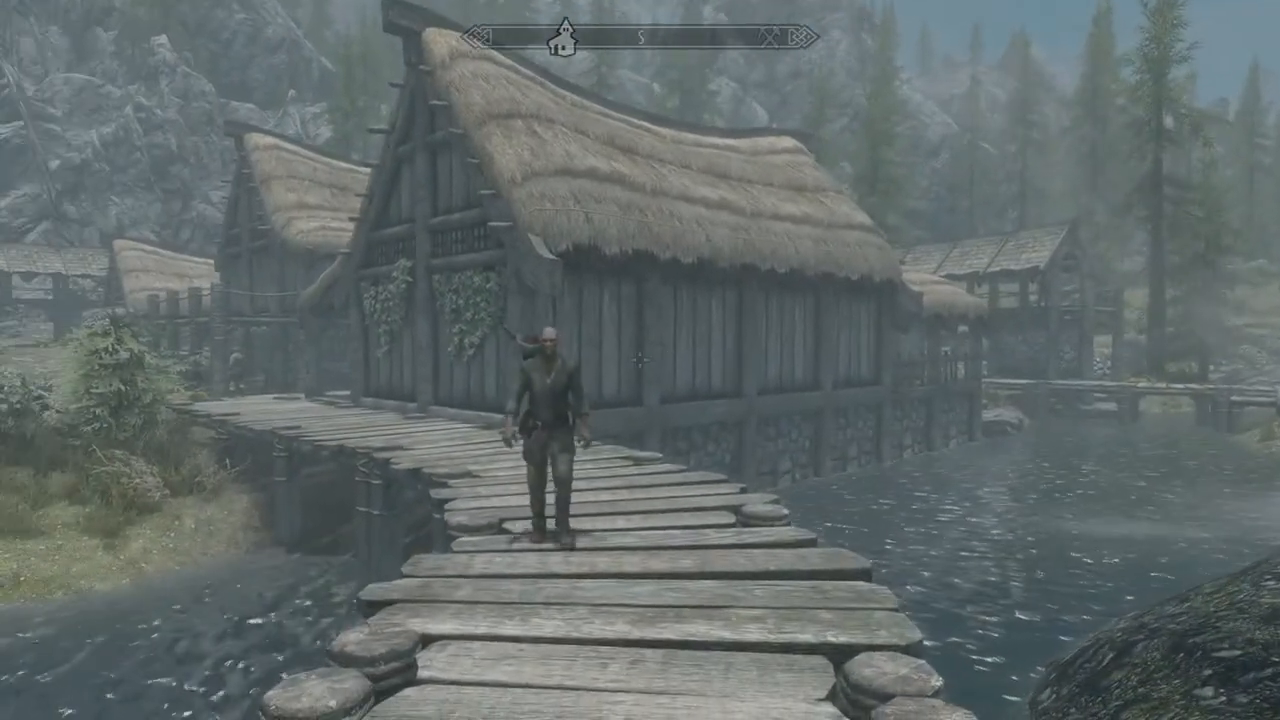
- Pause the game in the quest journal, switch to the Twitch stream chat and read the latest messages
key(j)
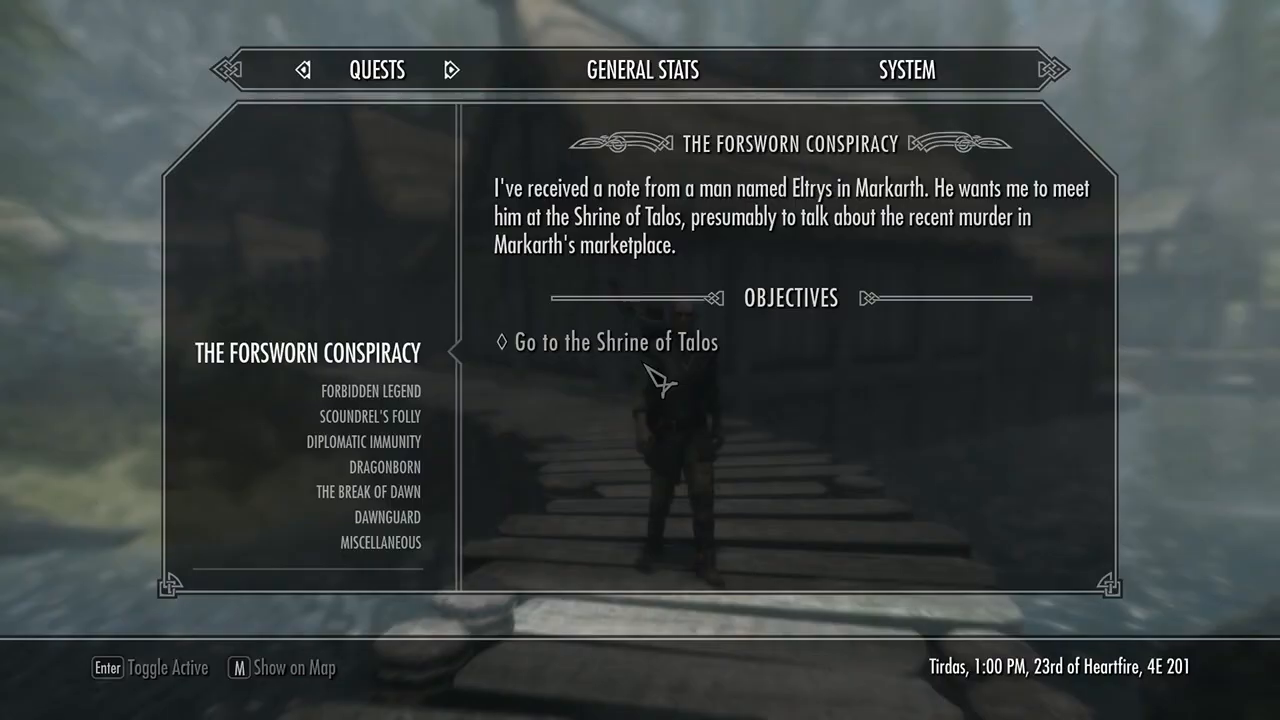
key(alt+Tab)
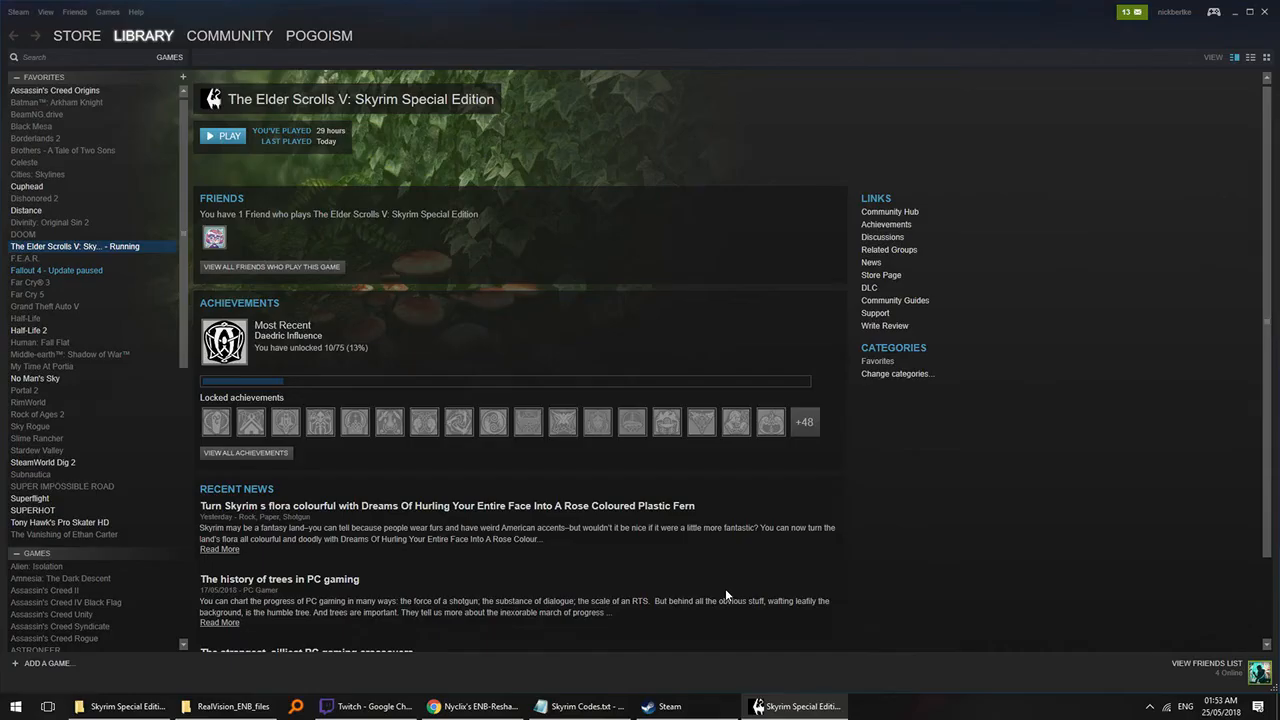
click(390, 706)
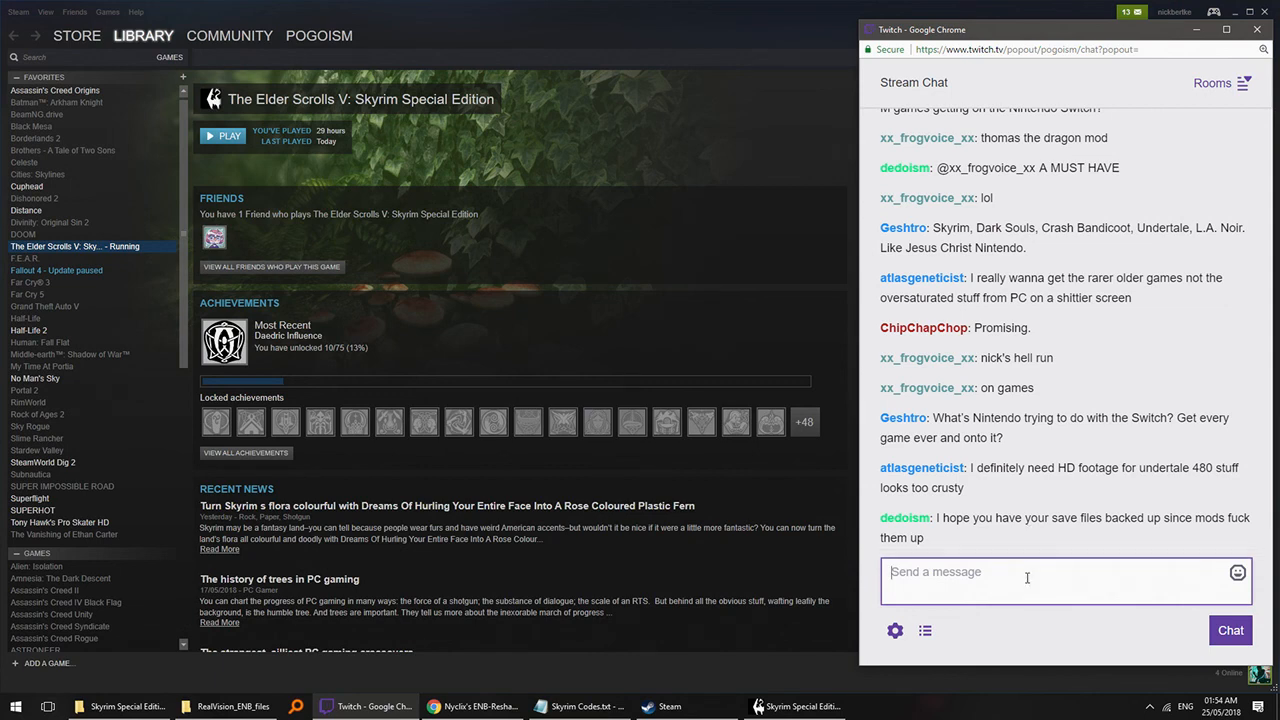
click(374, 709)
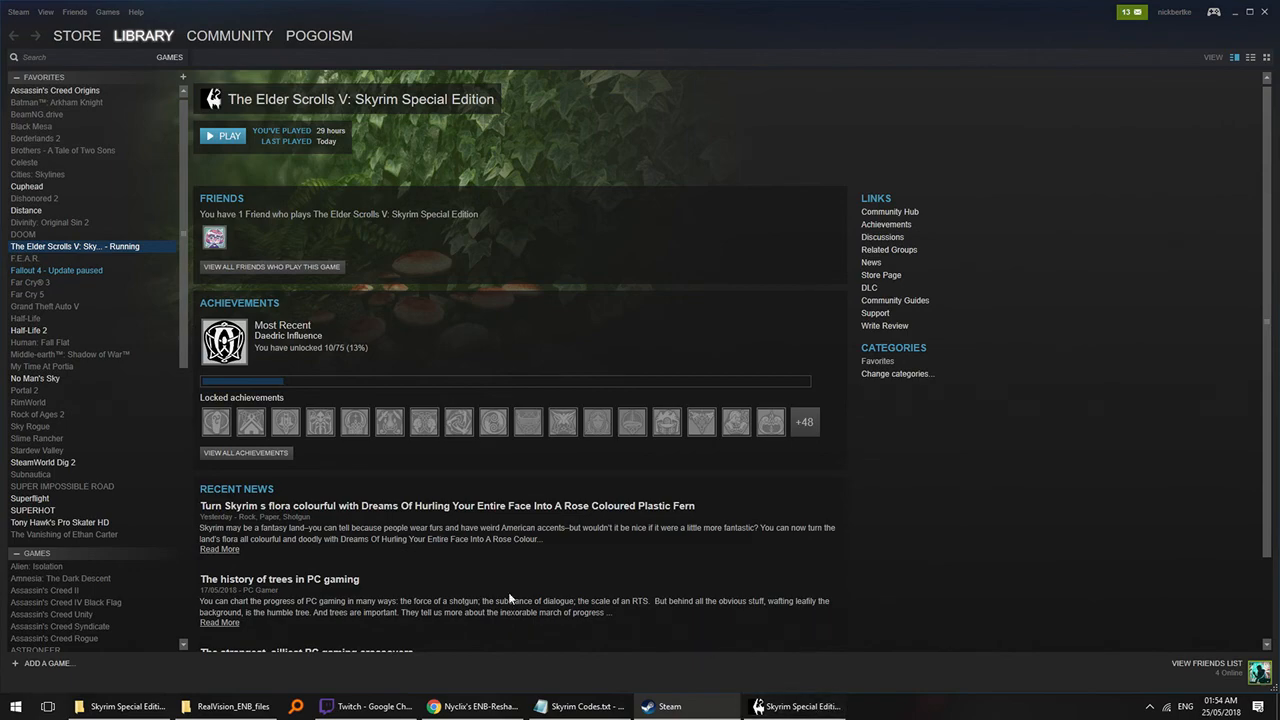
- Check the installation instructions on the Nyclix's ENB-Reshade page in Chrome and resume the game in Riverwood
click(474, 707)
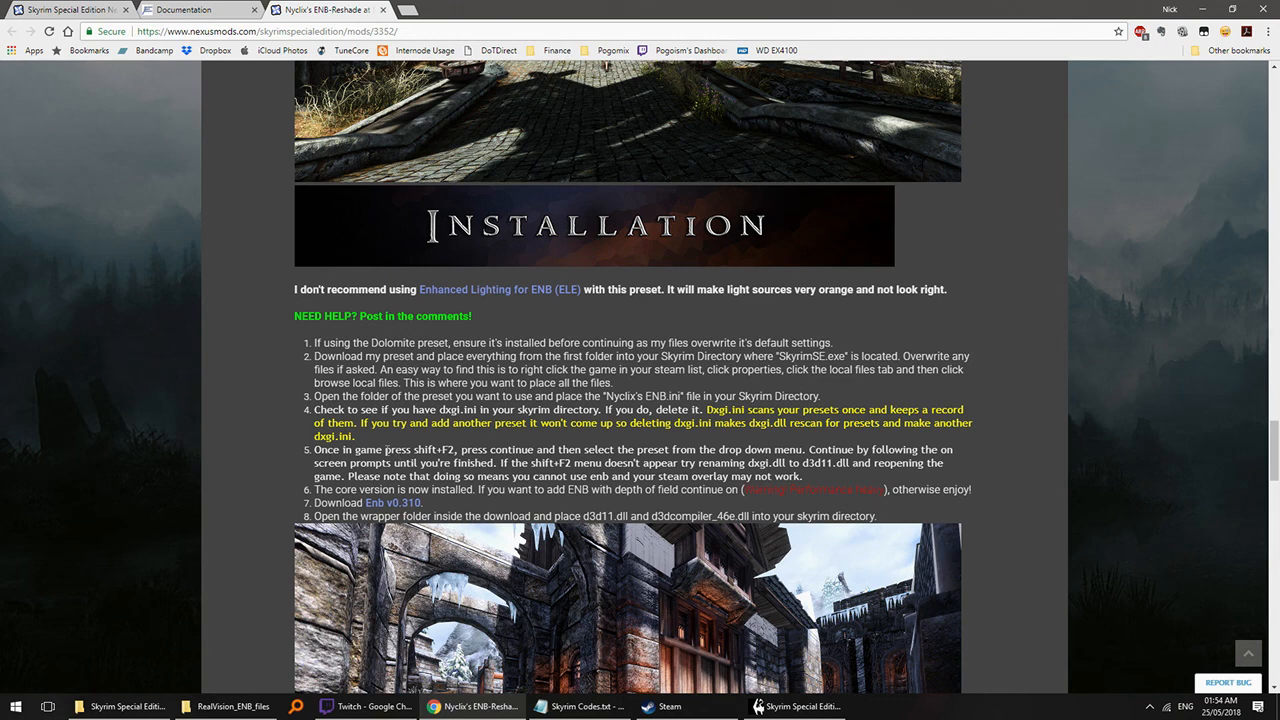
scroll(415, 378, down, 1)
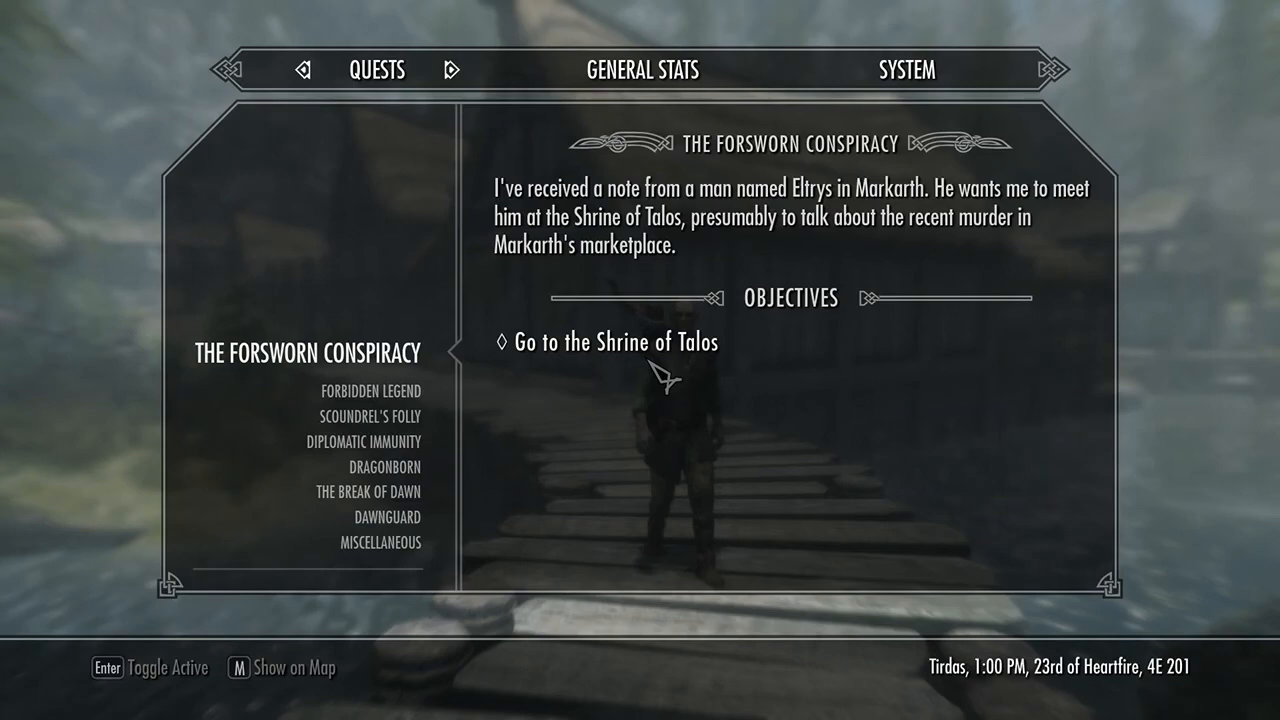
key(Escape)
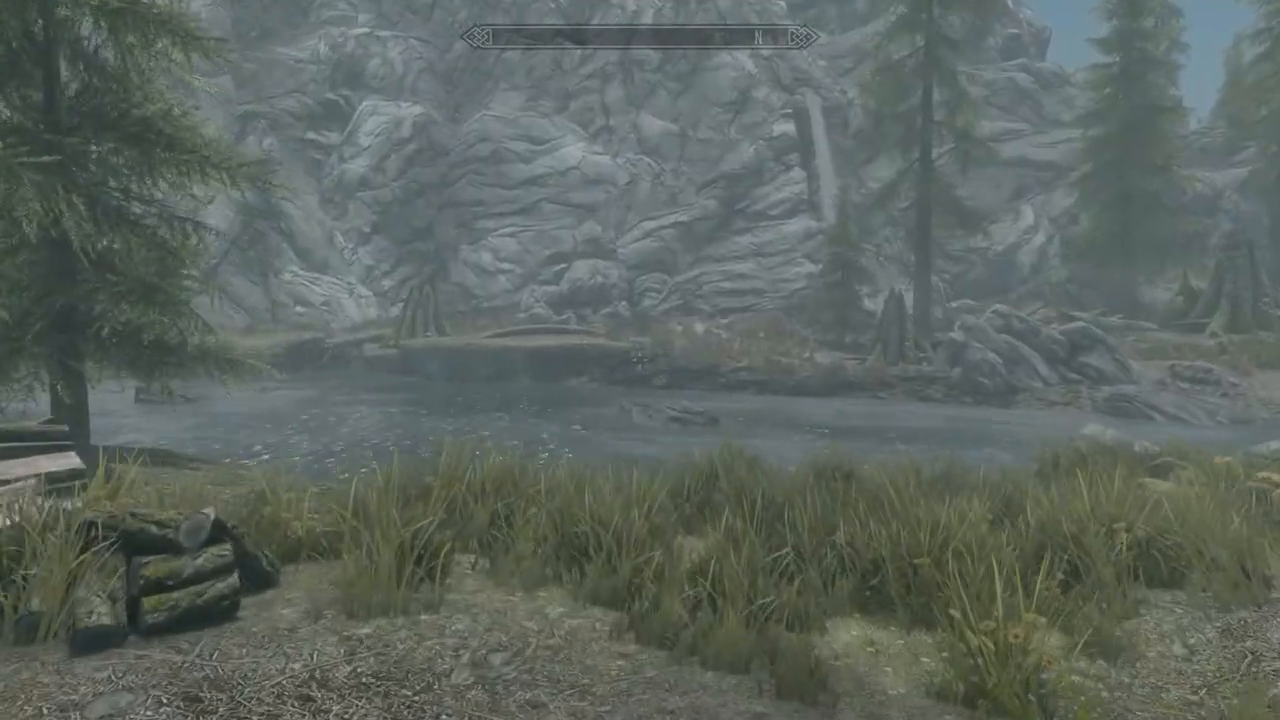
- Pause the game in the journal, switch to Chrome and search Google for "enb series control panel" in a new tab
key(j)
key(alt+Tab)
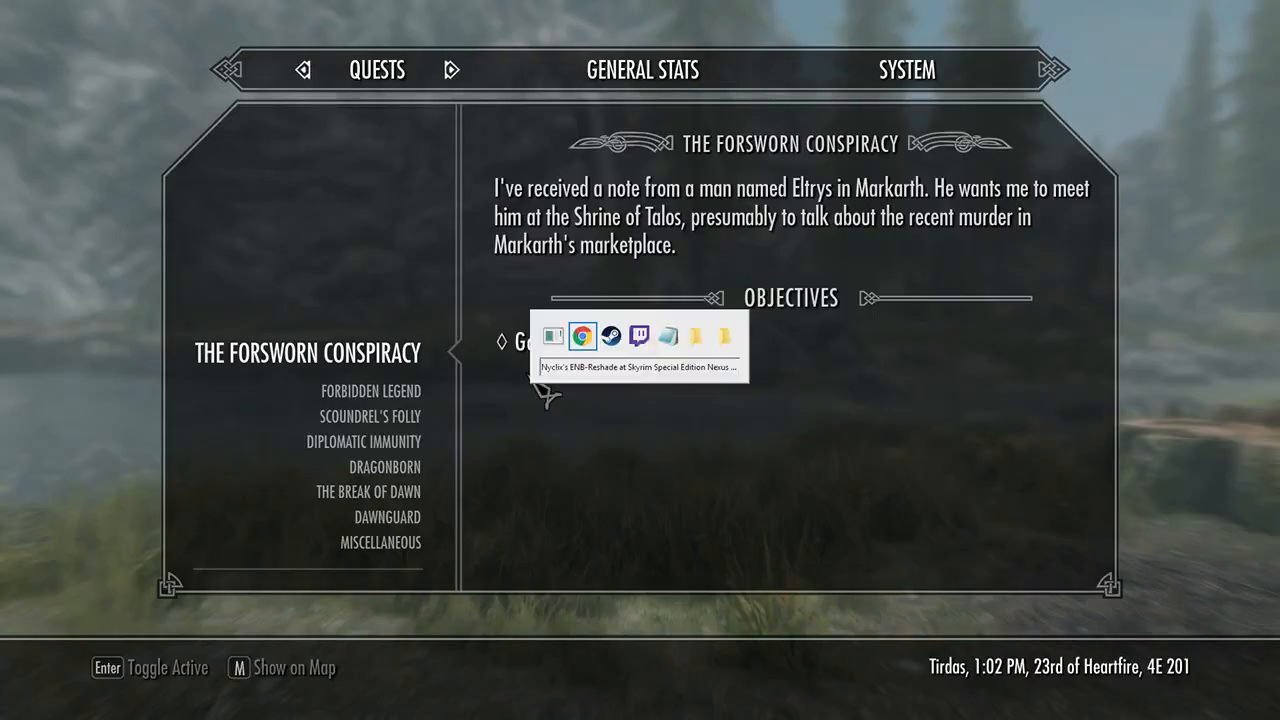
click(408, 10)
text(e)
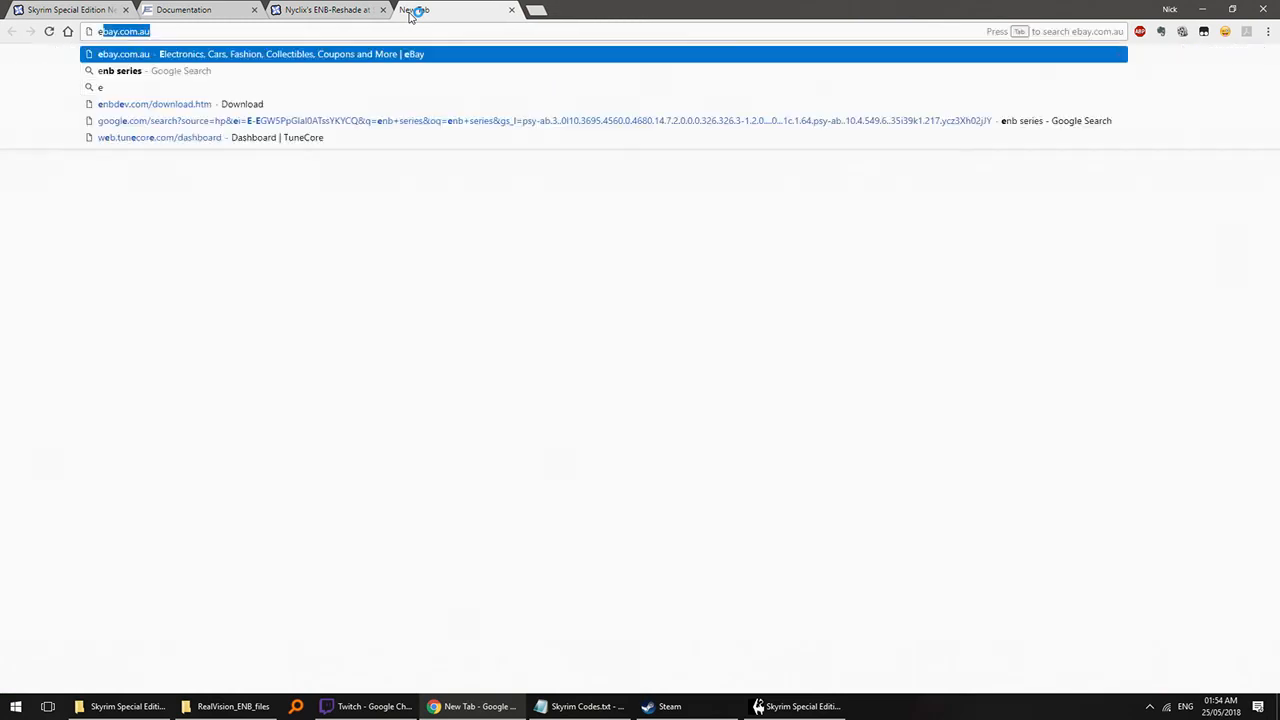
text(nb ser)
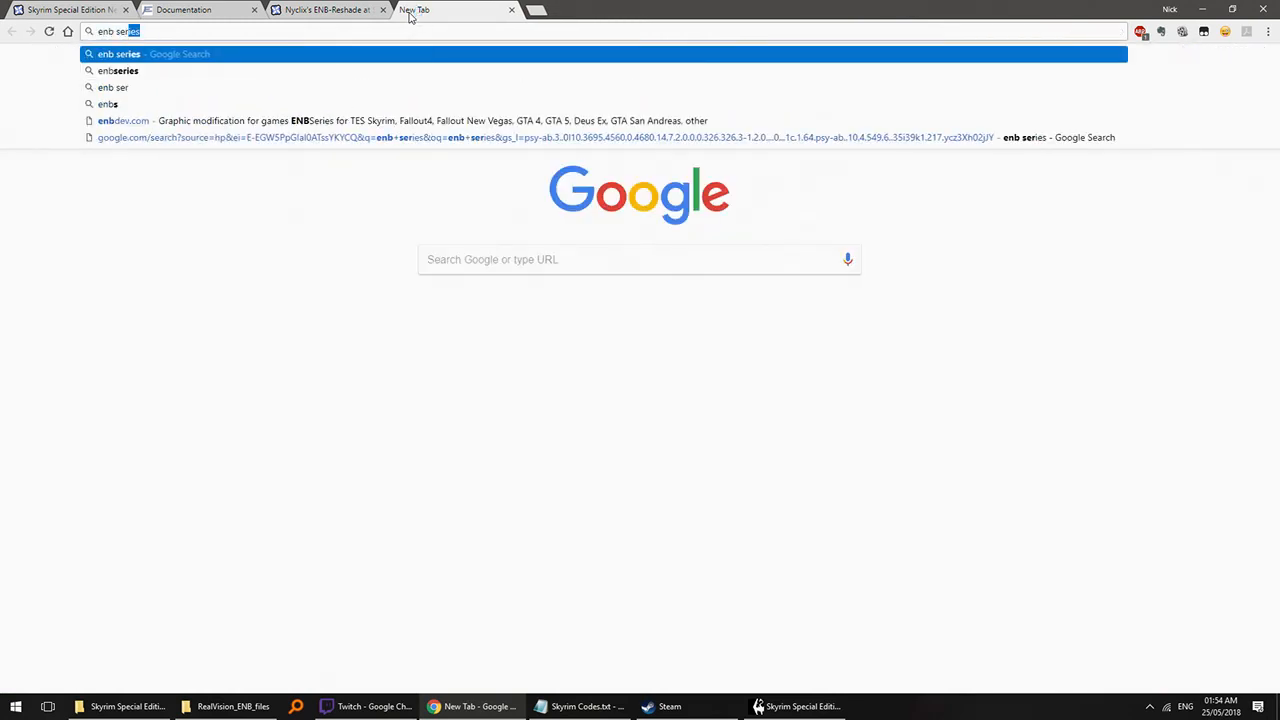
text(ies)
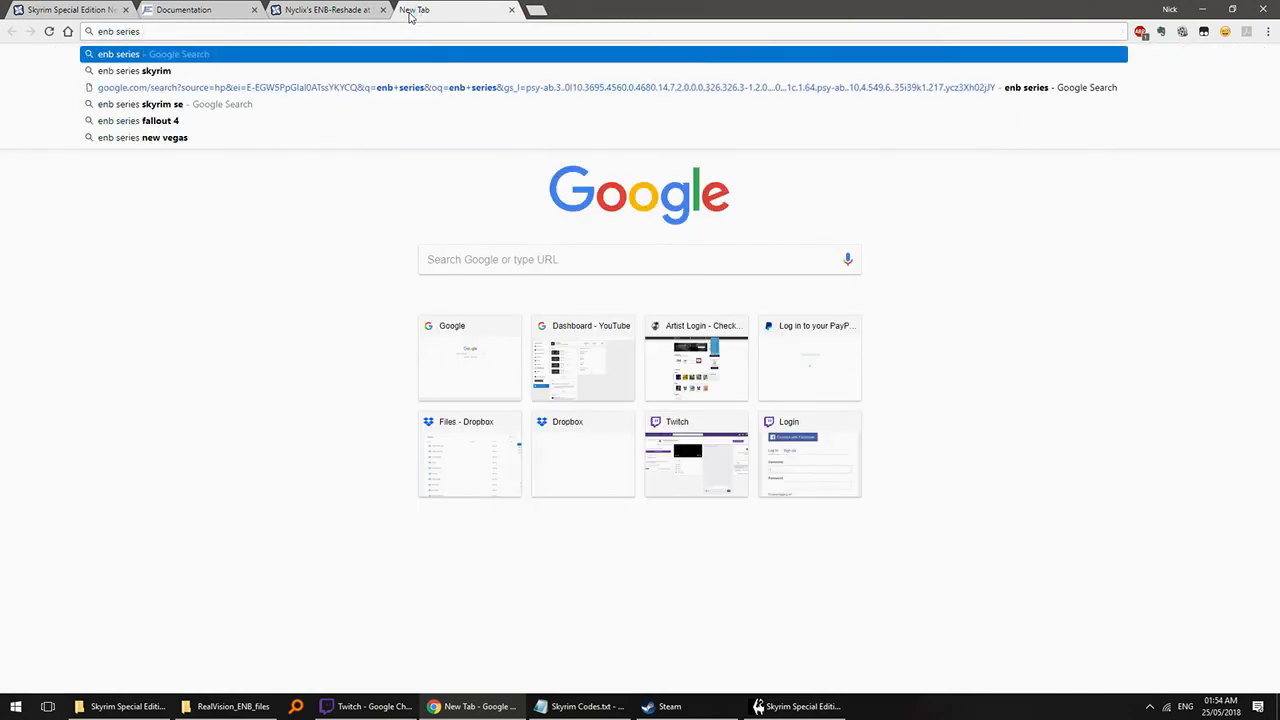
text( control panel)
key(Return)
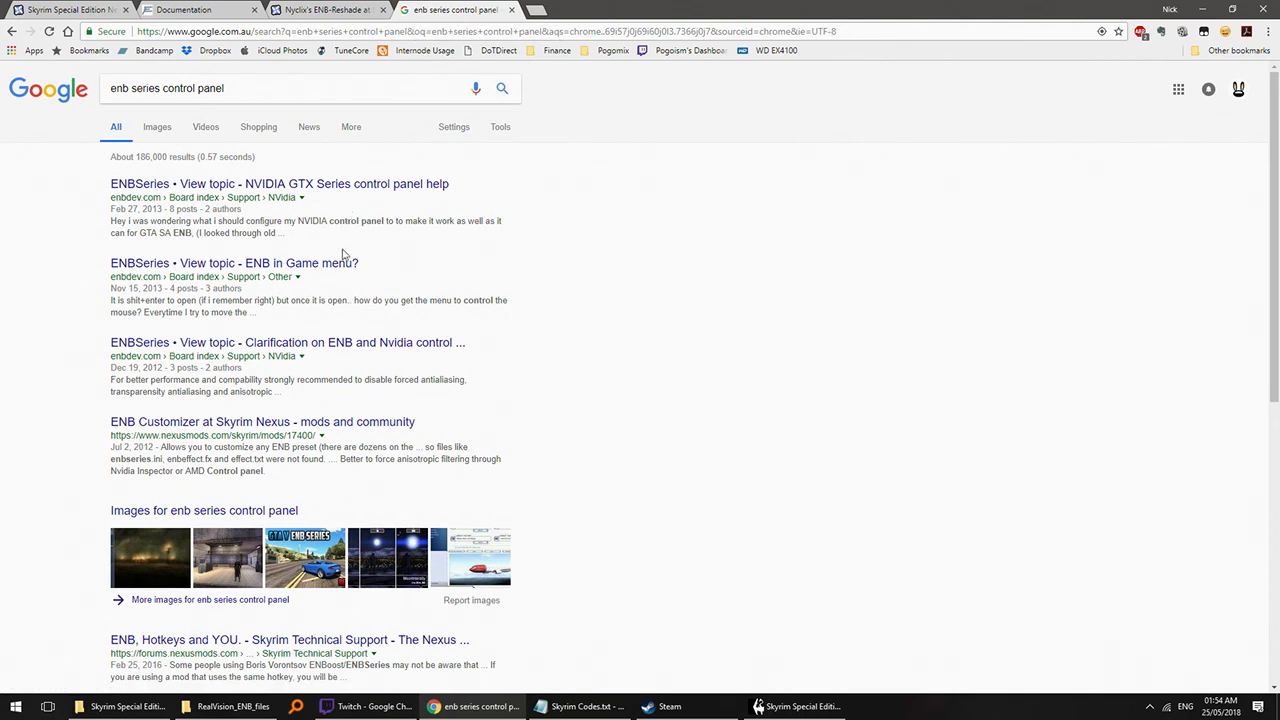
- Open the ENBSeries forum topic "ENB in Game menu?" and read the replies about using the ENB menu
click(325, 262)
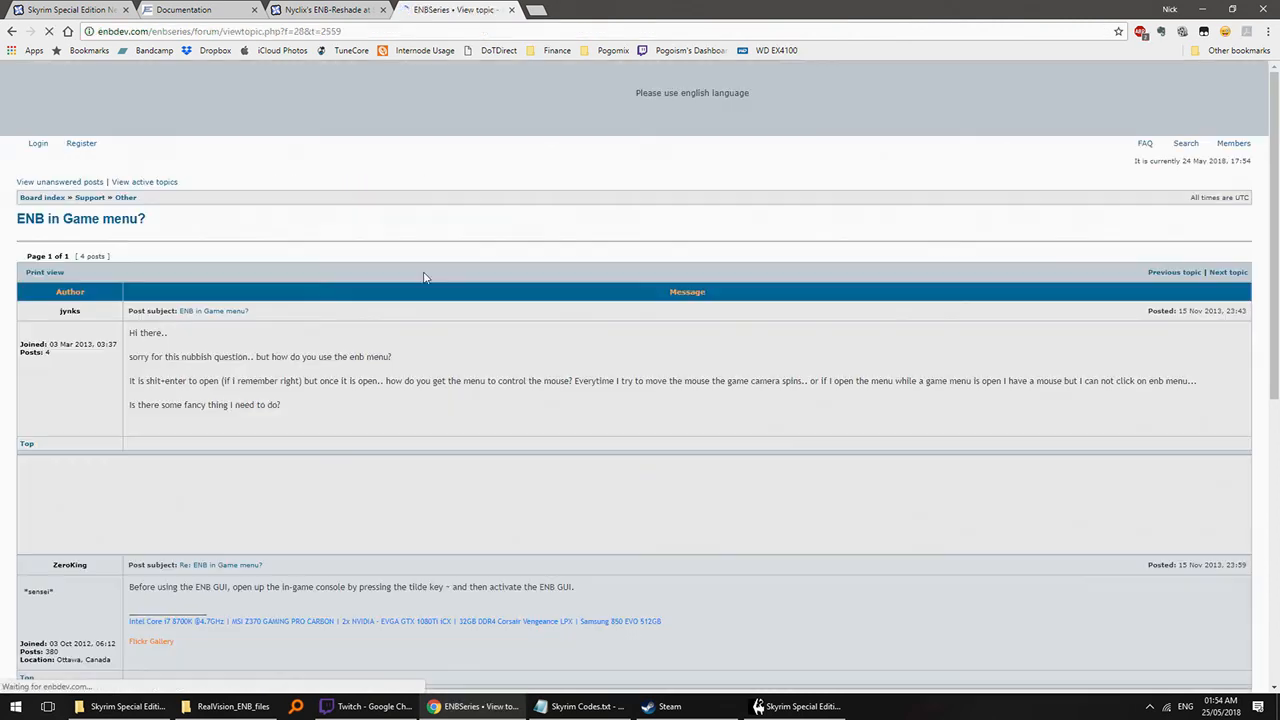
scroll(412, 272, down, 3)
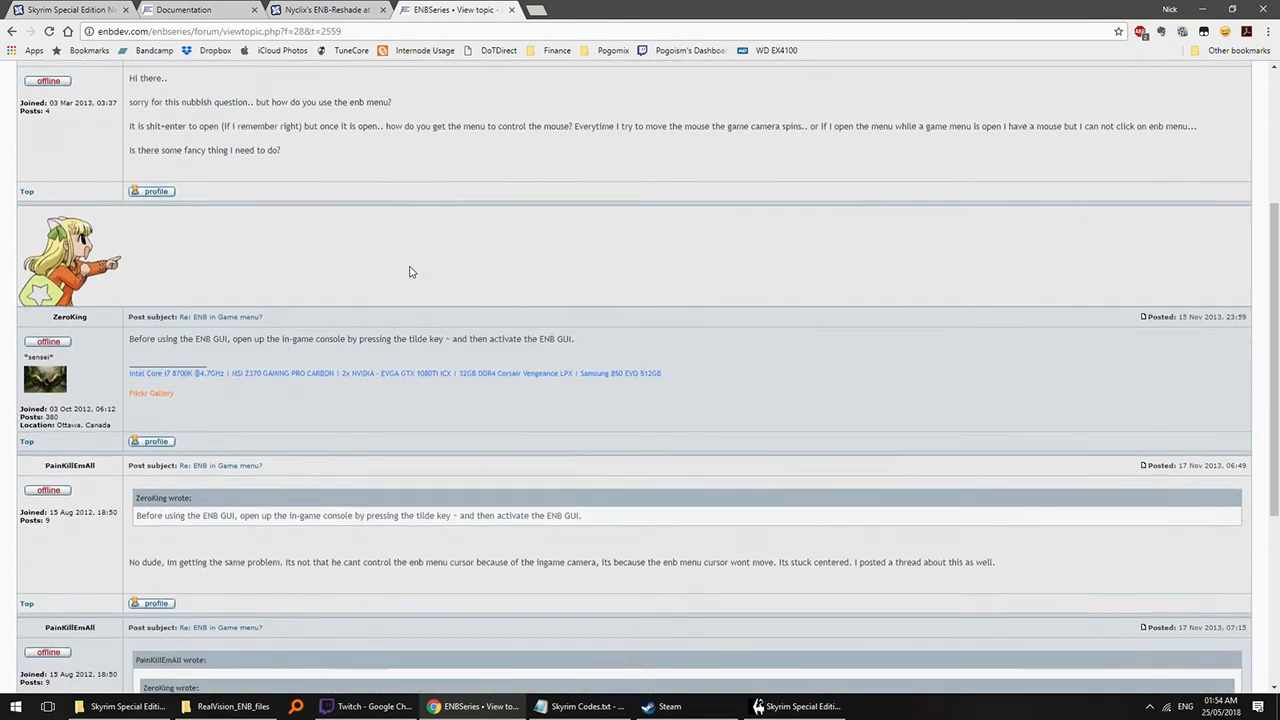